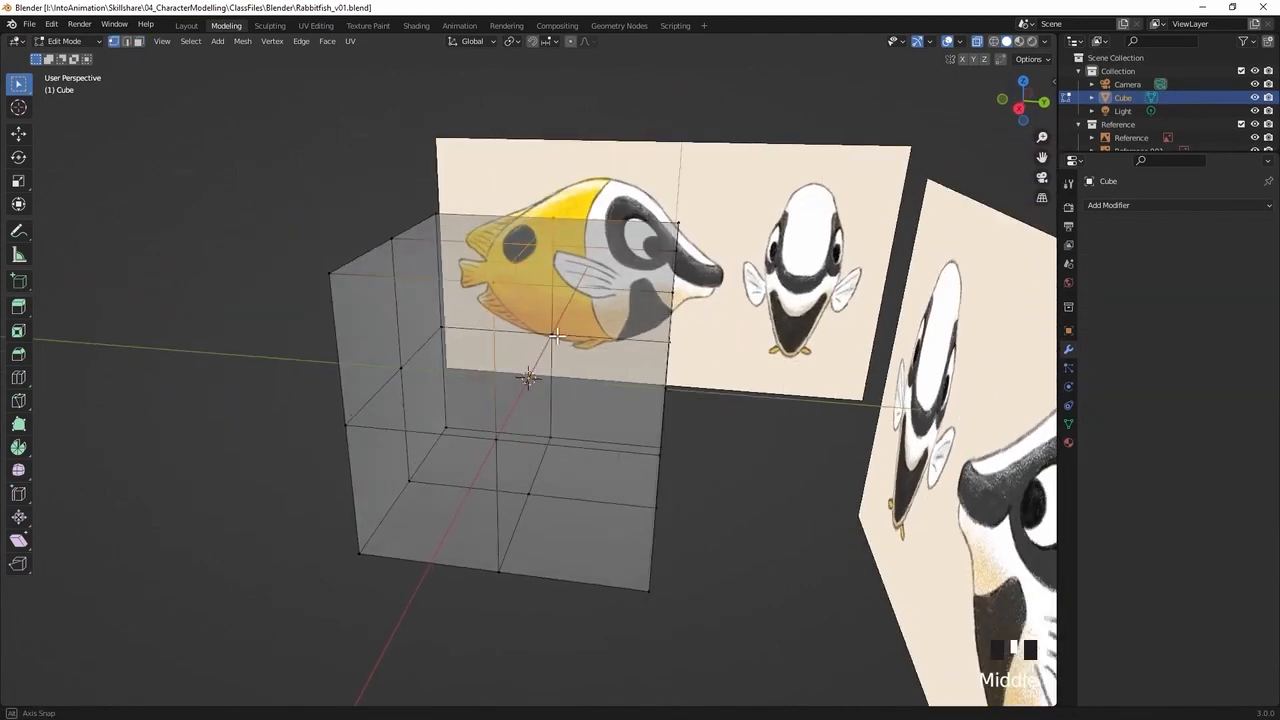
Move the selected upper rear vertices of the cube onto the fish's back outline in the right orthographic view
middle_drag(556, 336, 454, 363)
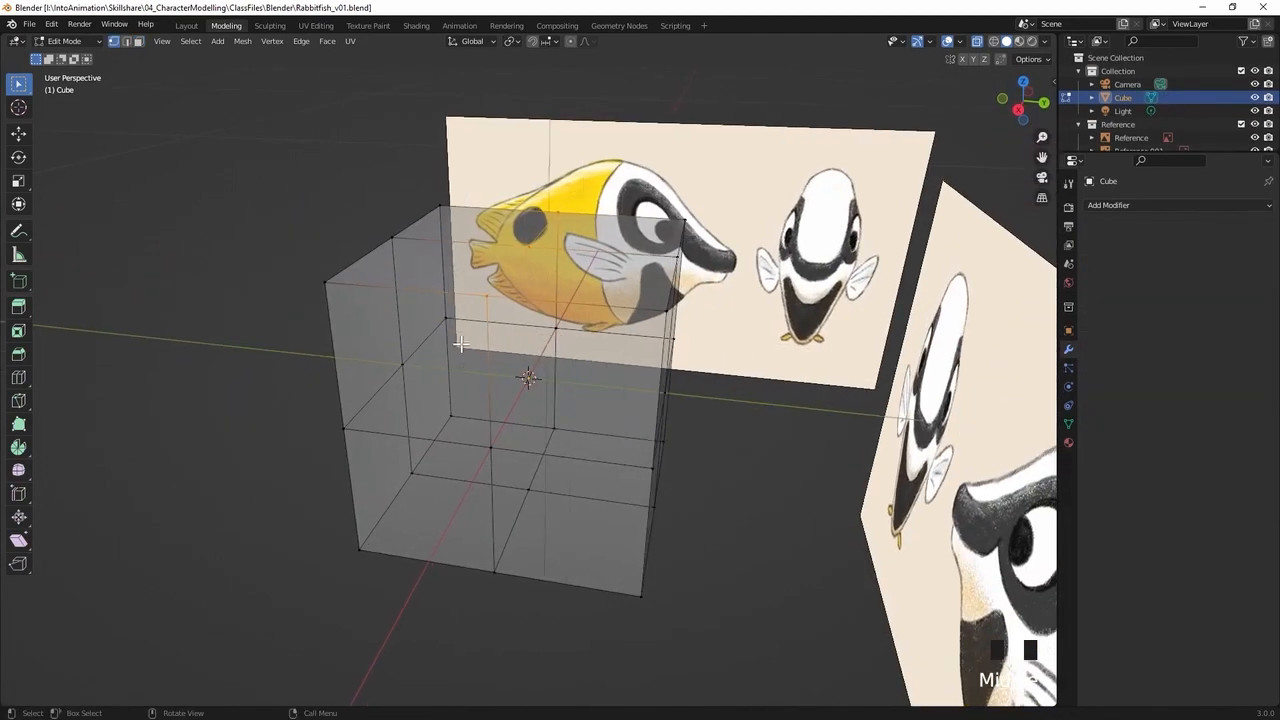
key(KP_3)
key(g)
click(461, 315)
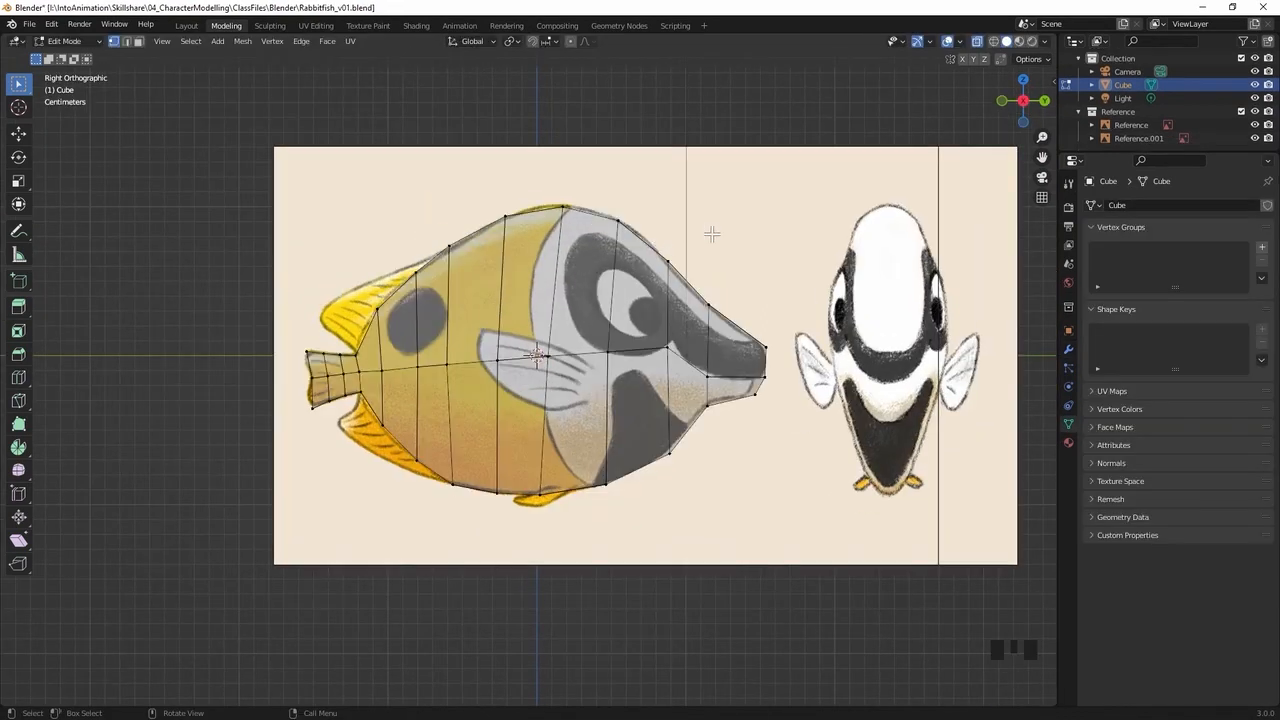
middle_drag(712, 234, 757, 257)
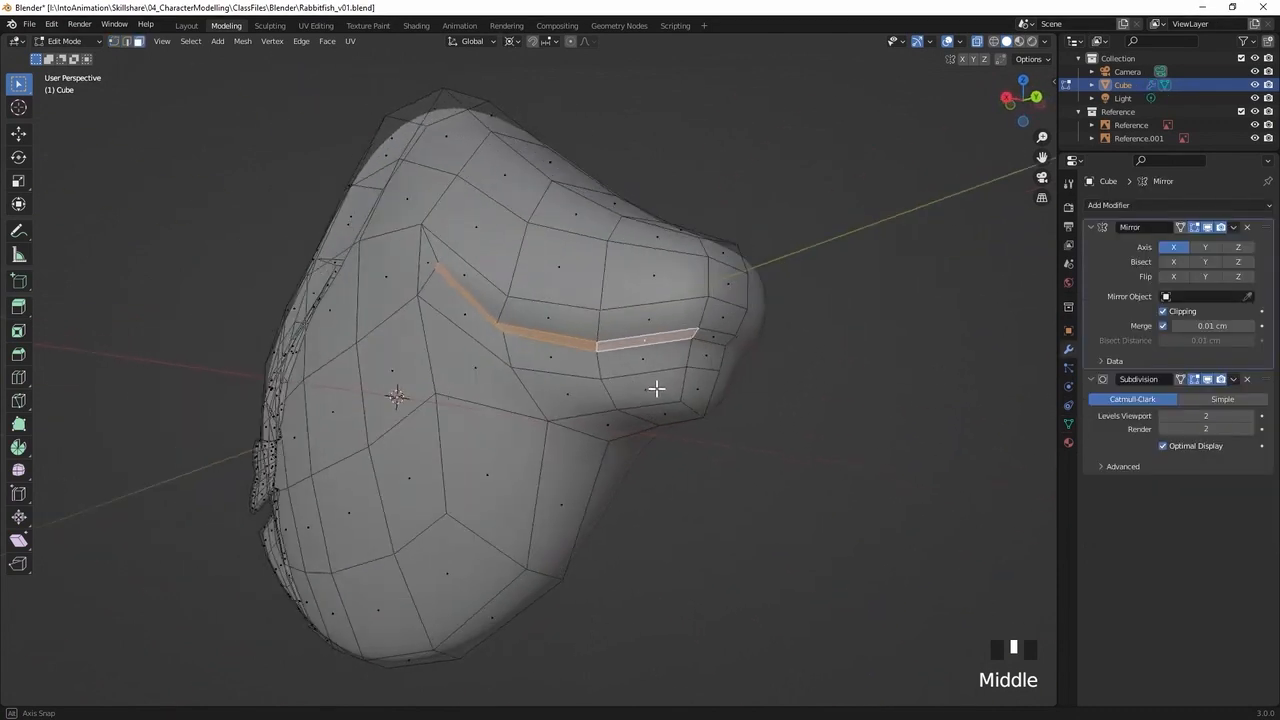
mouse_move(657, 386)
middle_down()
mouse_move(607, 311)
mouse_move(666, 366)
middle_up()
shift+click(600, 309)
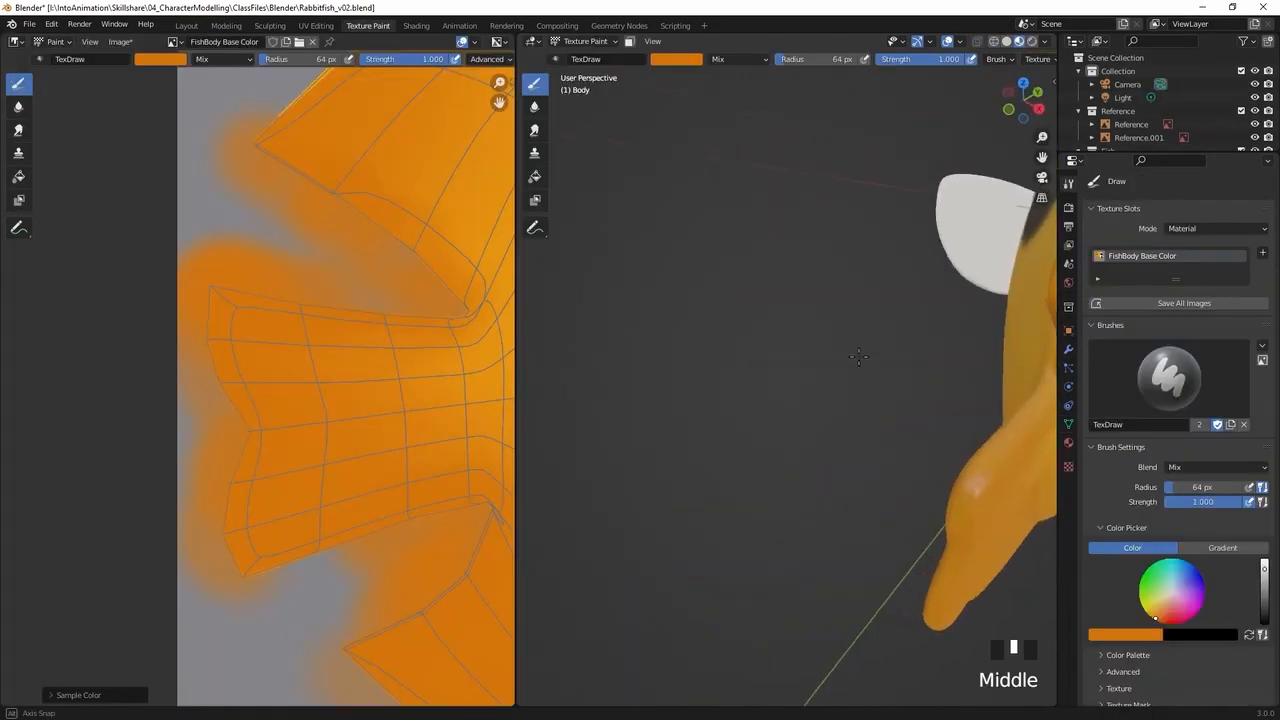
mouse_move(870, 366)
shift+middle_down()
mouse_move(773, 366)
mouse_move(680, 431)
mouse_move(683, 391)
mouse_move(628, 452)
mouse_move(565, 630)
shift+middle_up()
mouse_move(297, 203)
middle_down()
mouse_move(243, 403)
mouse_move(227, 413)
middle_up()
mouse_move(209, 331)
mouse_down()
mouse_move(291, 260)
mouse_move(212, 350)
mouse_move(280, 277)
mouse_up()
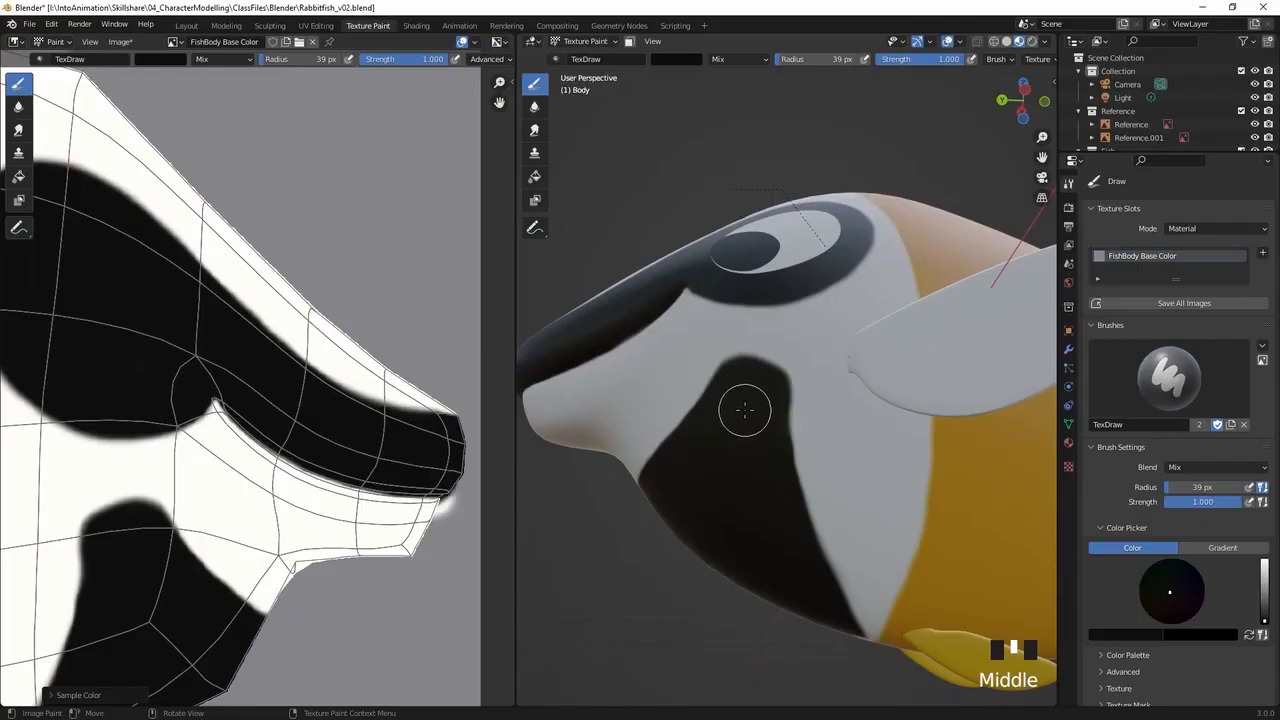
click(767, 393)
drag(767, 393, 791, 549)
mouse_move(791, 549)
middle_down()
mouse_move(766, 537)
mouse_move(760, 457)
mouse_move(883, 403)
middle_up()
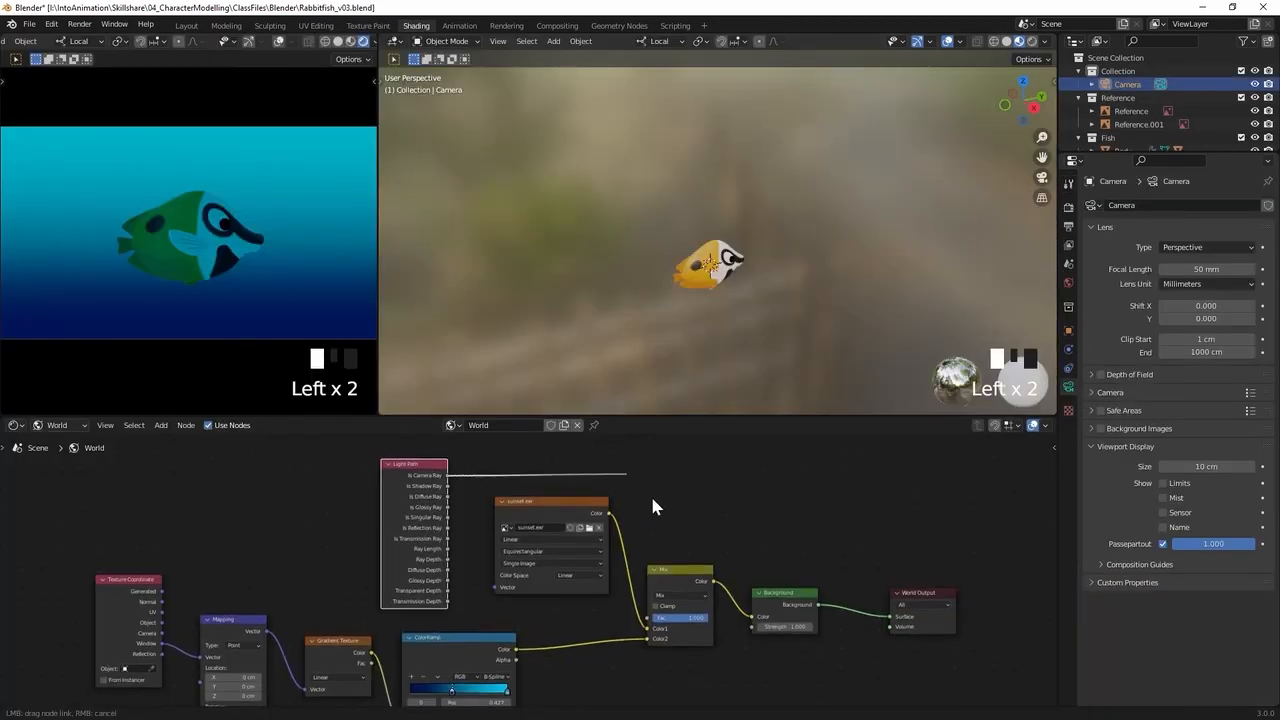
Connect the Is Camera Ray output of the Light Path node to the Fac input of the Mix node
drag(447, 475, 651, 618)
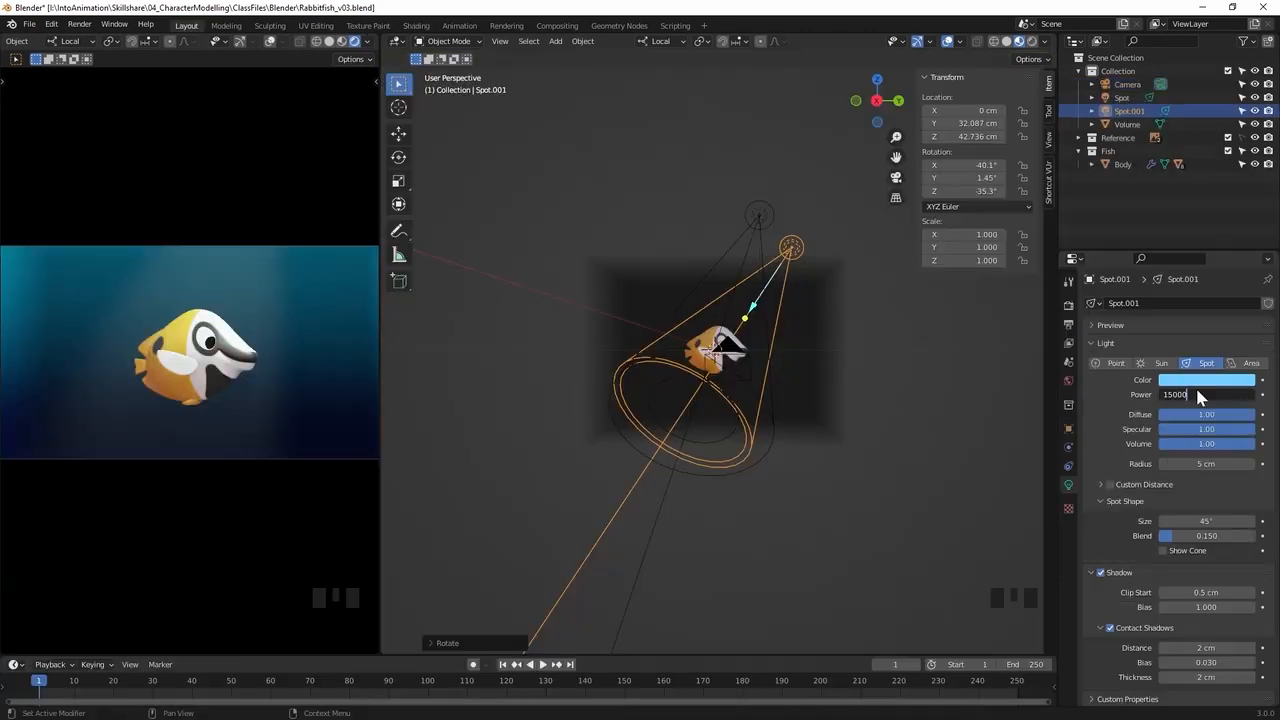
key(KP_0)
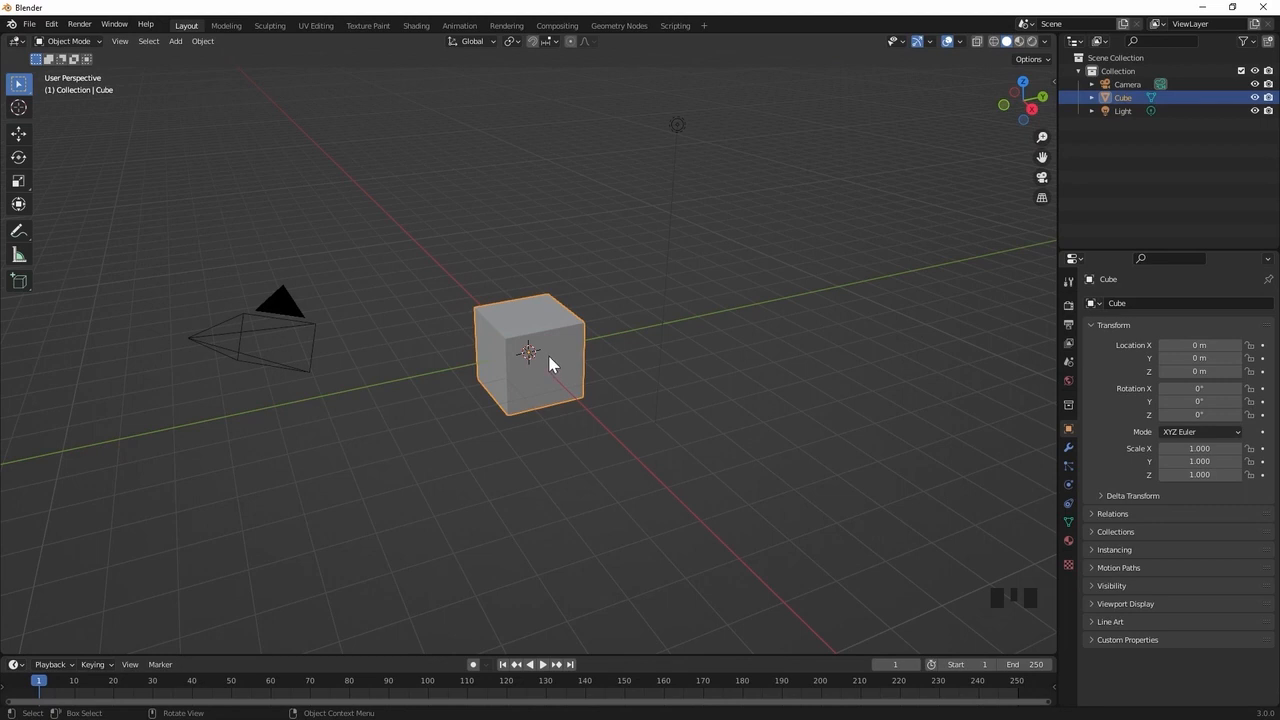
Set the cube's X, Y and Z dimensions to 0.2 m
key(n)
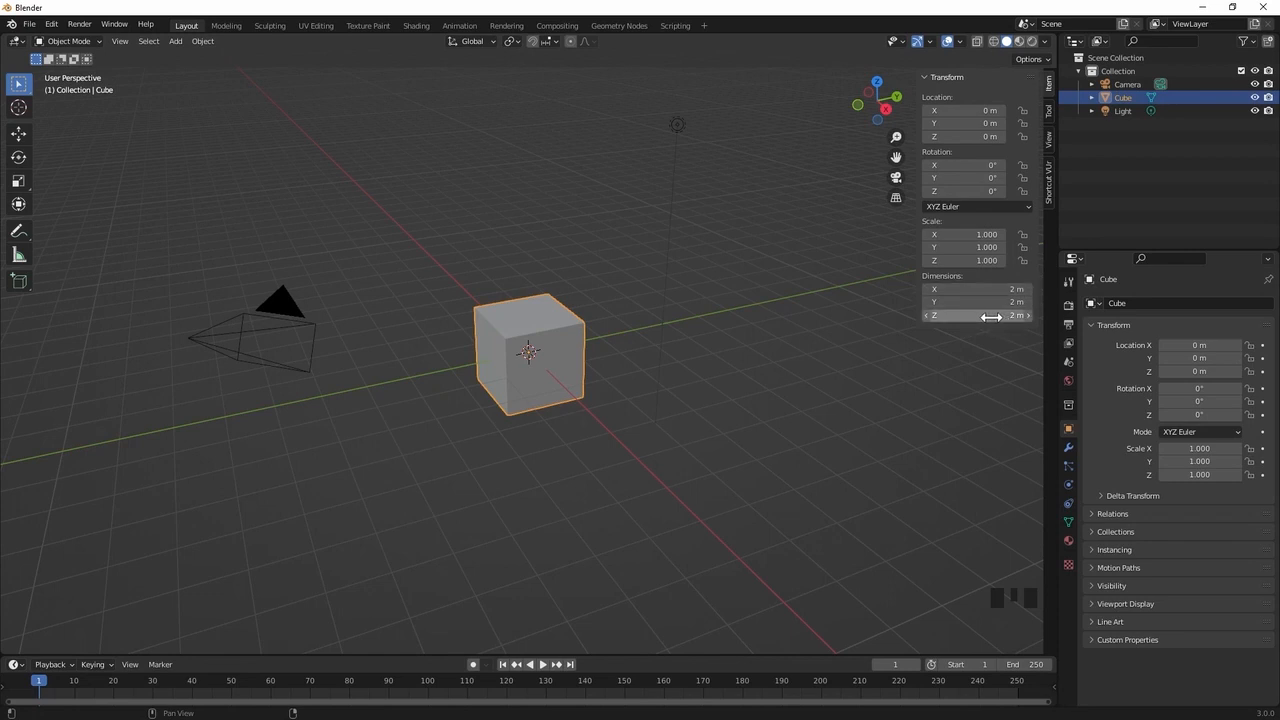
drag(996, 288, 986, 314)
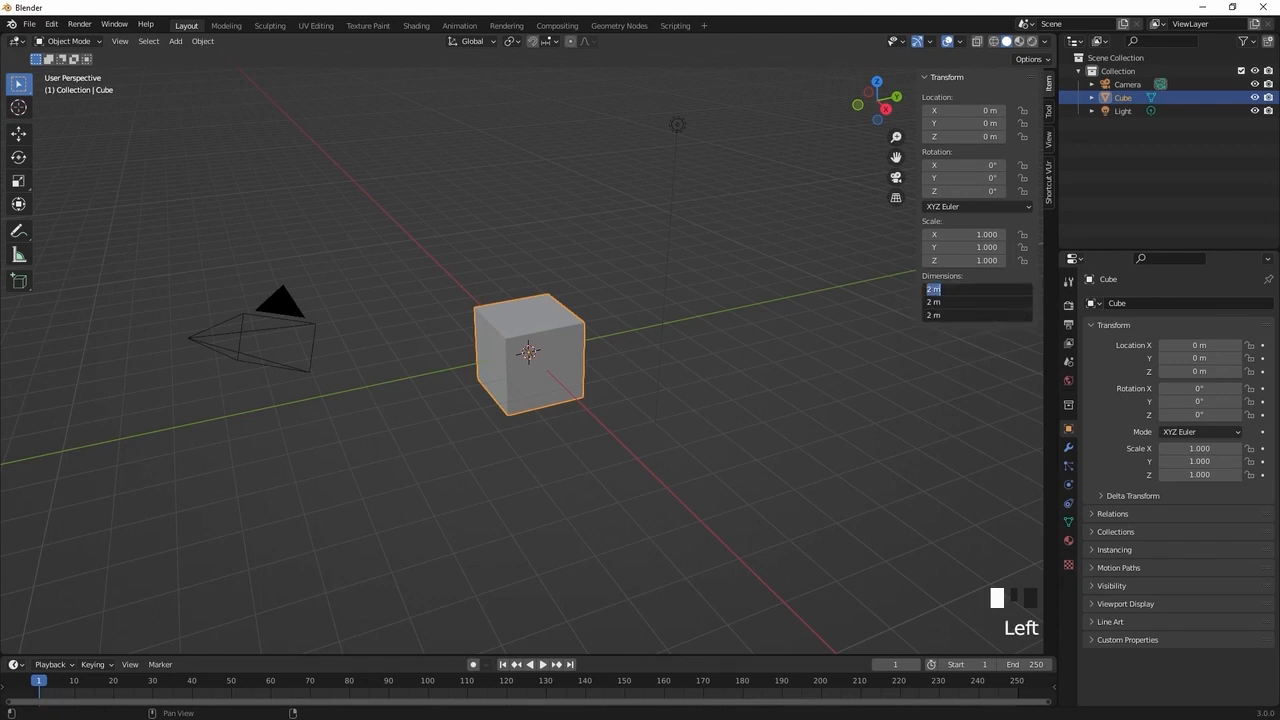
text(0.2)
key(Return)
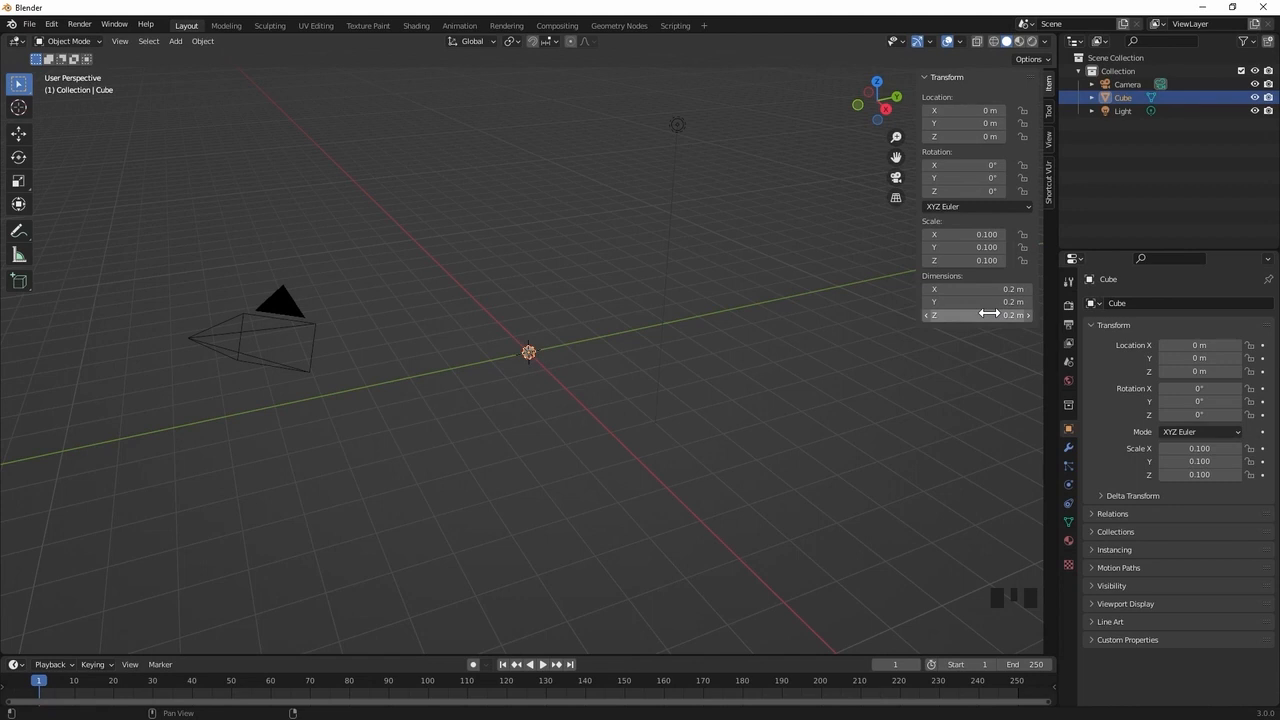
Set the scene's length unit to Centimeters
click(1068, 364)
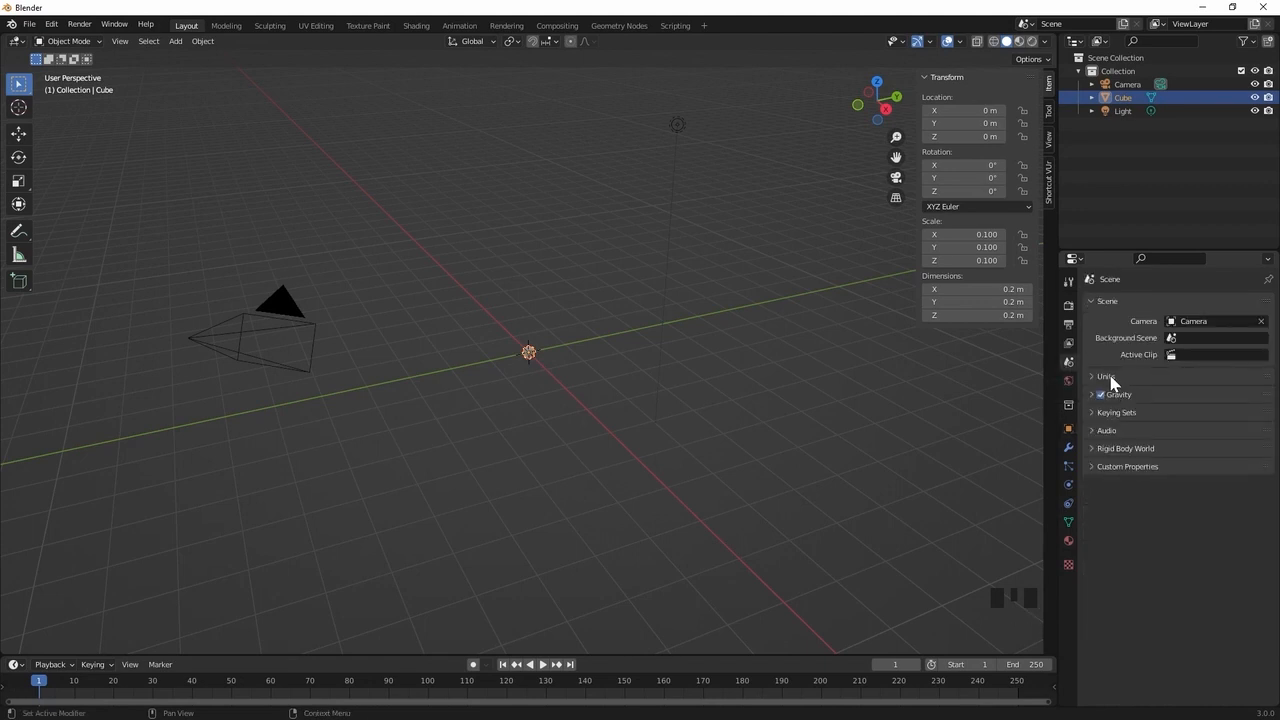
click(1110, 377)
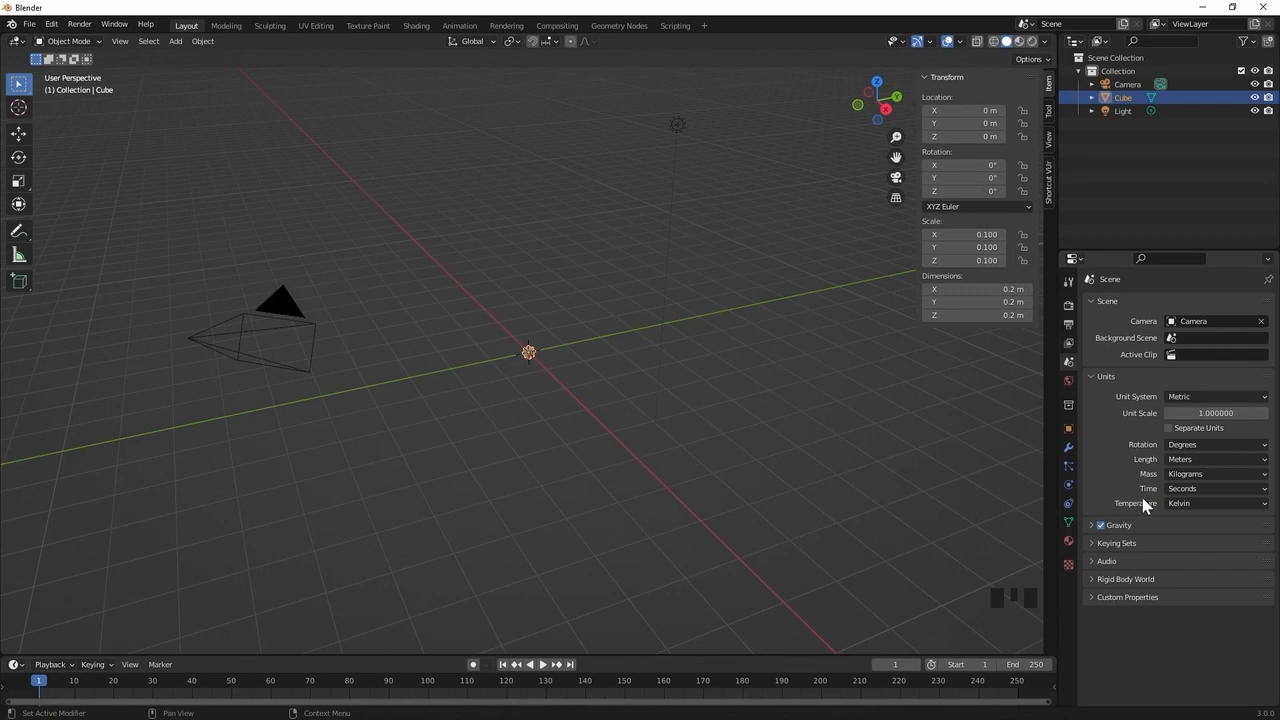
click(1180, 462)
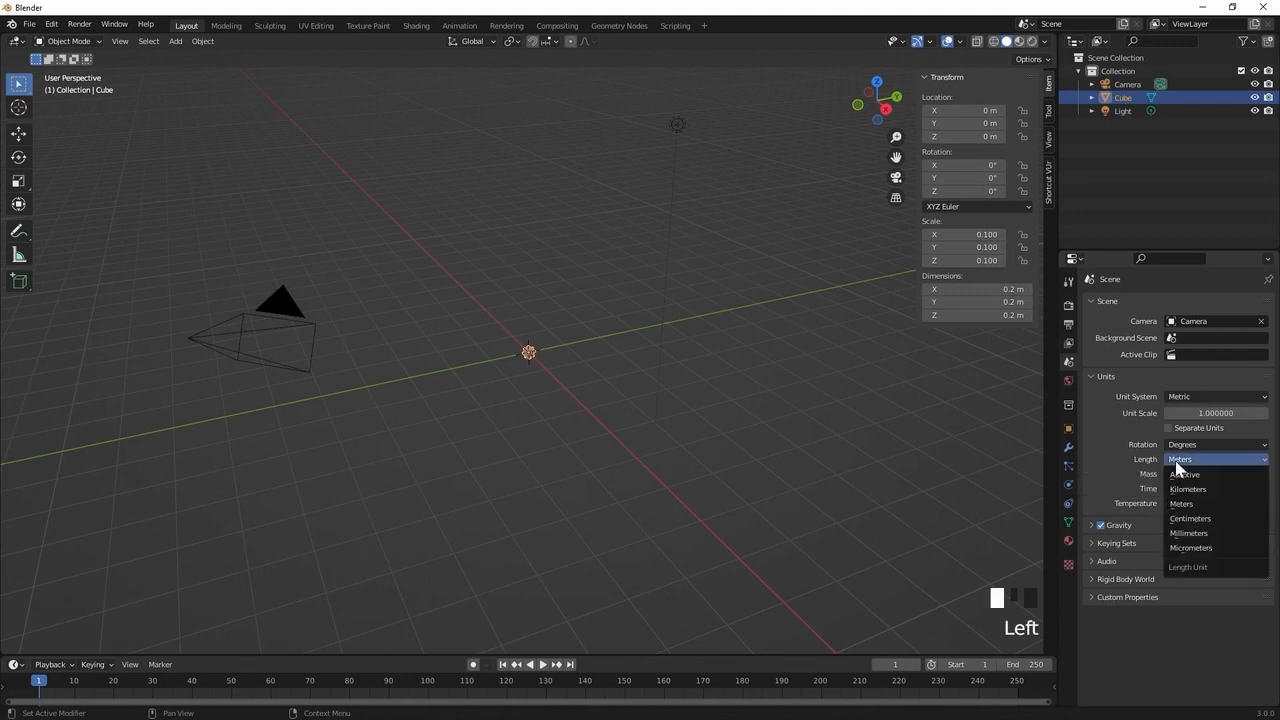
click(1189, 523)
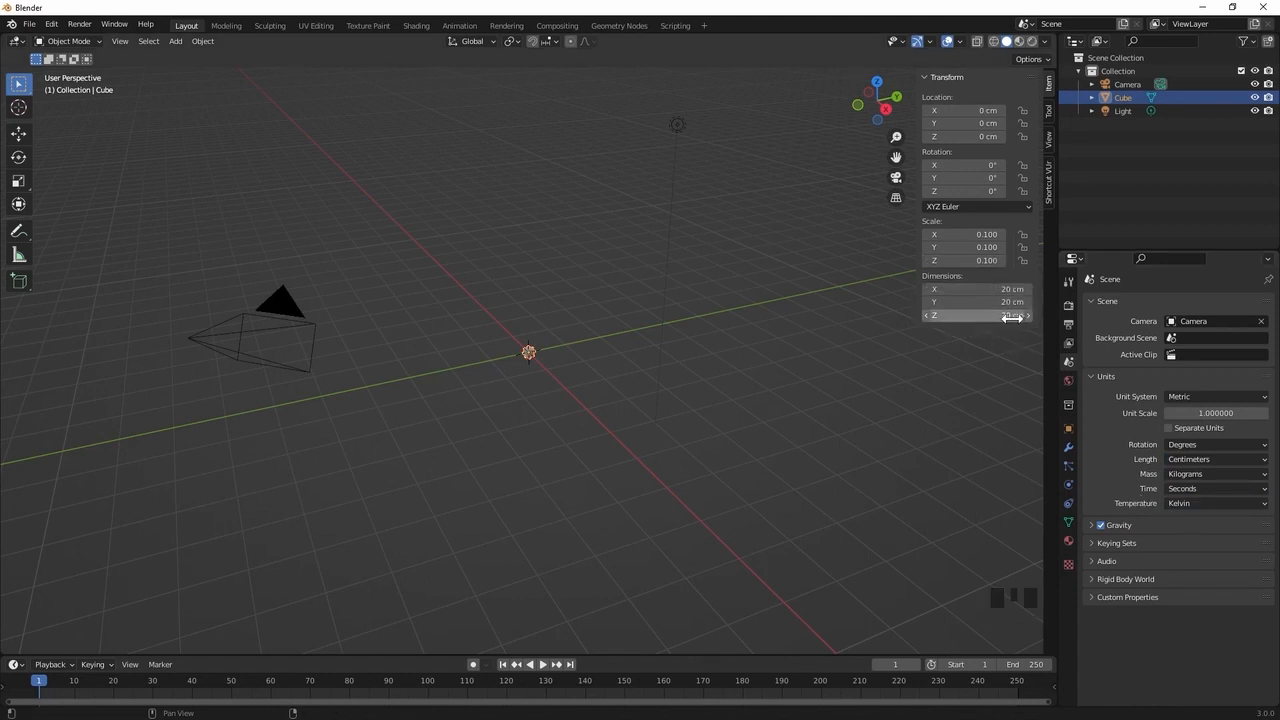
Set the scene's unit scale to 0.1 and clear the cube's scale
click(1216, 413)
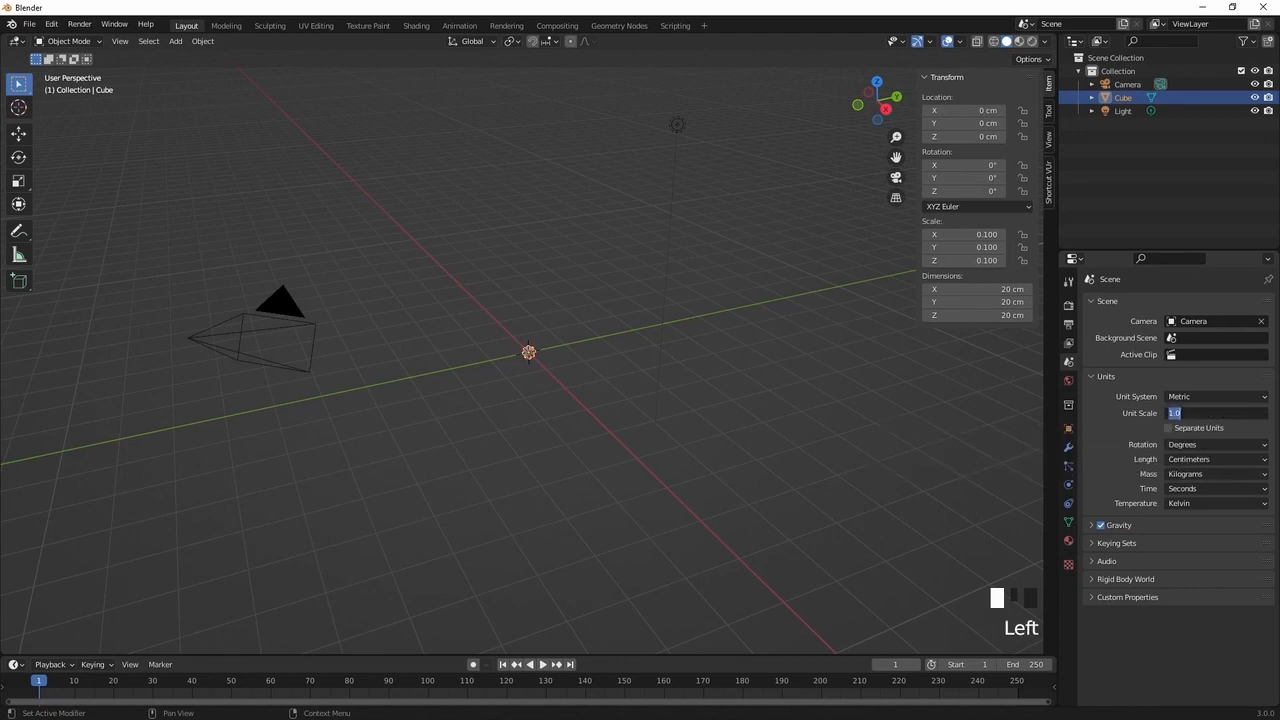
text(0.1)
key(Return)
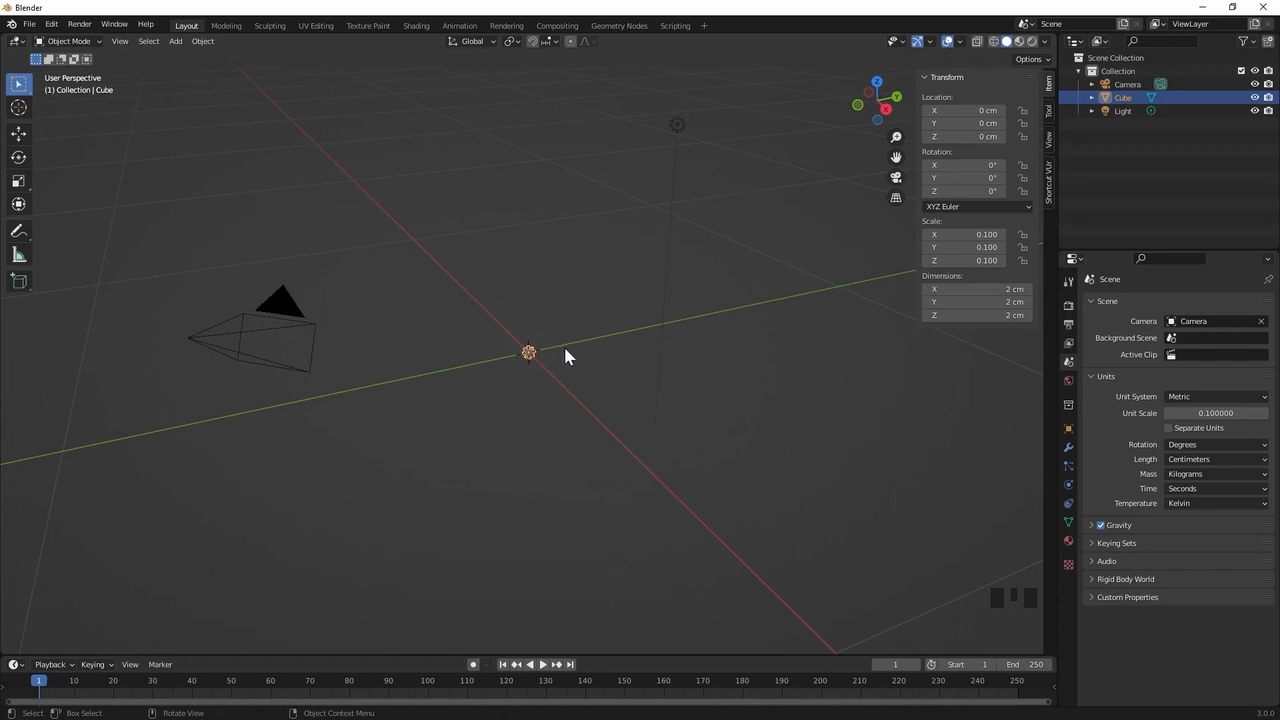
key(alt+s)
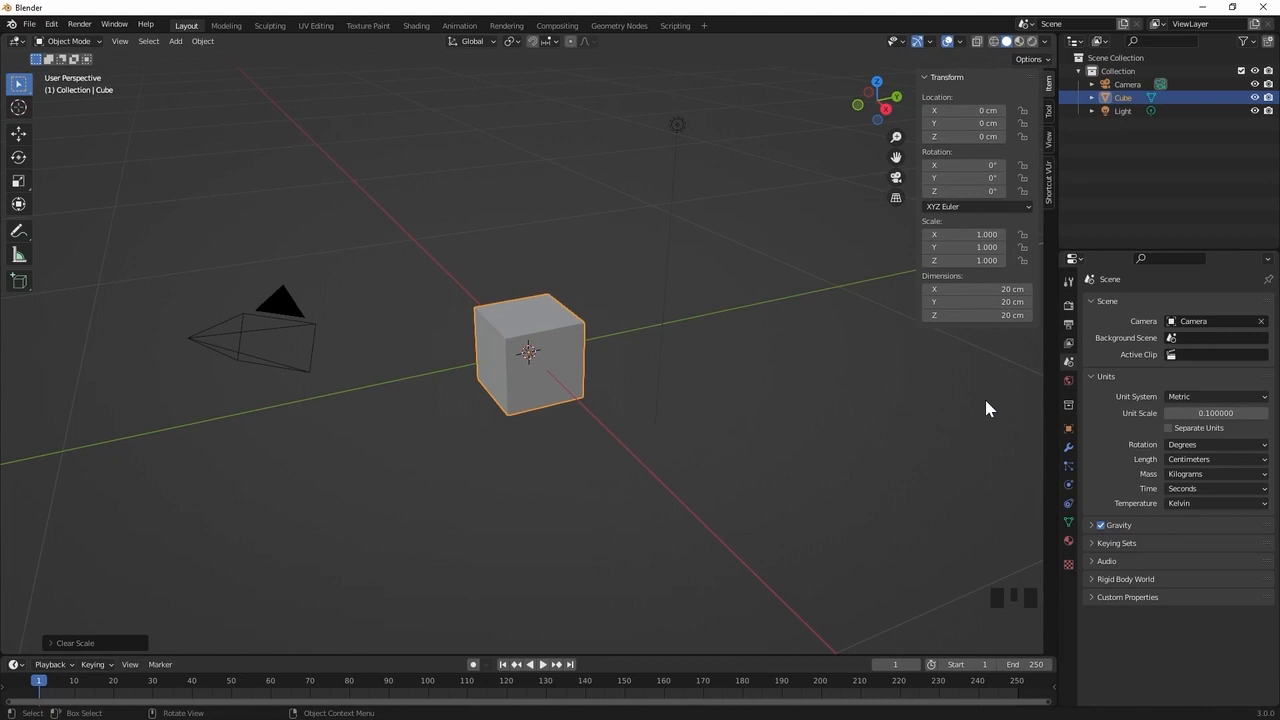
Save the scene as Rabbitfish_v01.blend in the ClassFiles\Blender folder
key(ctrl+s)
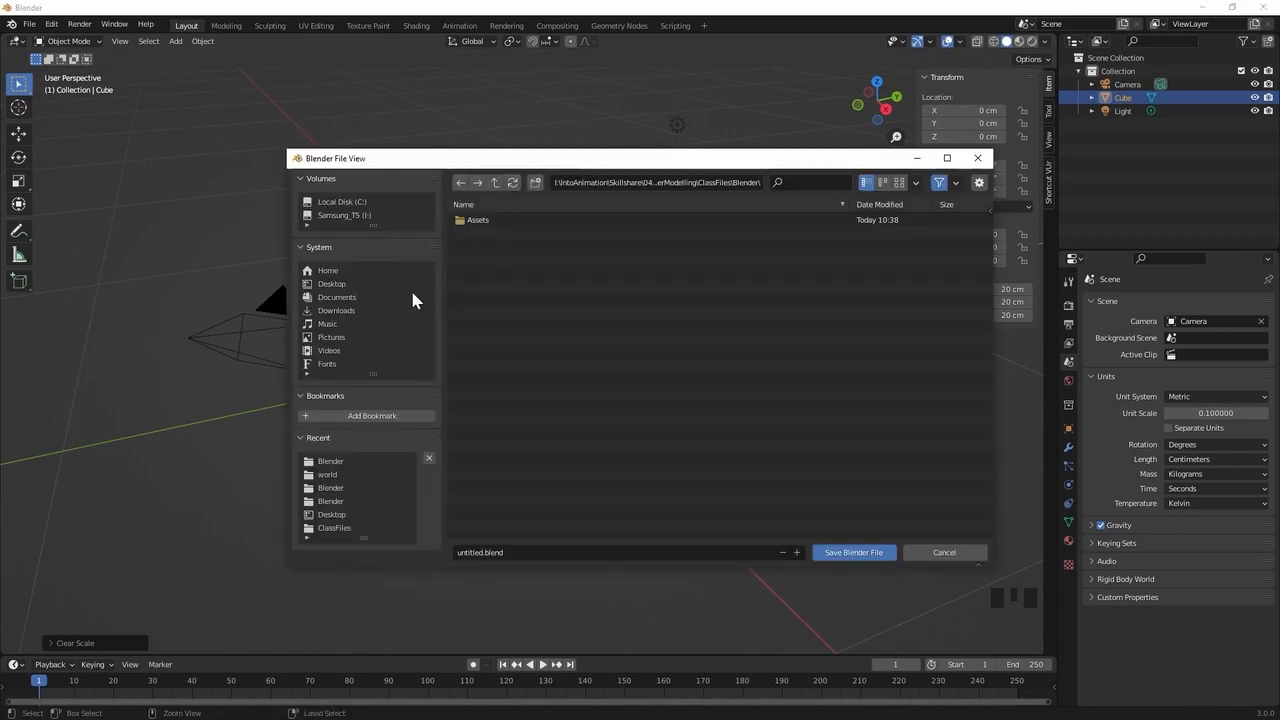
click(480, 554)
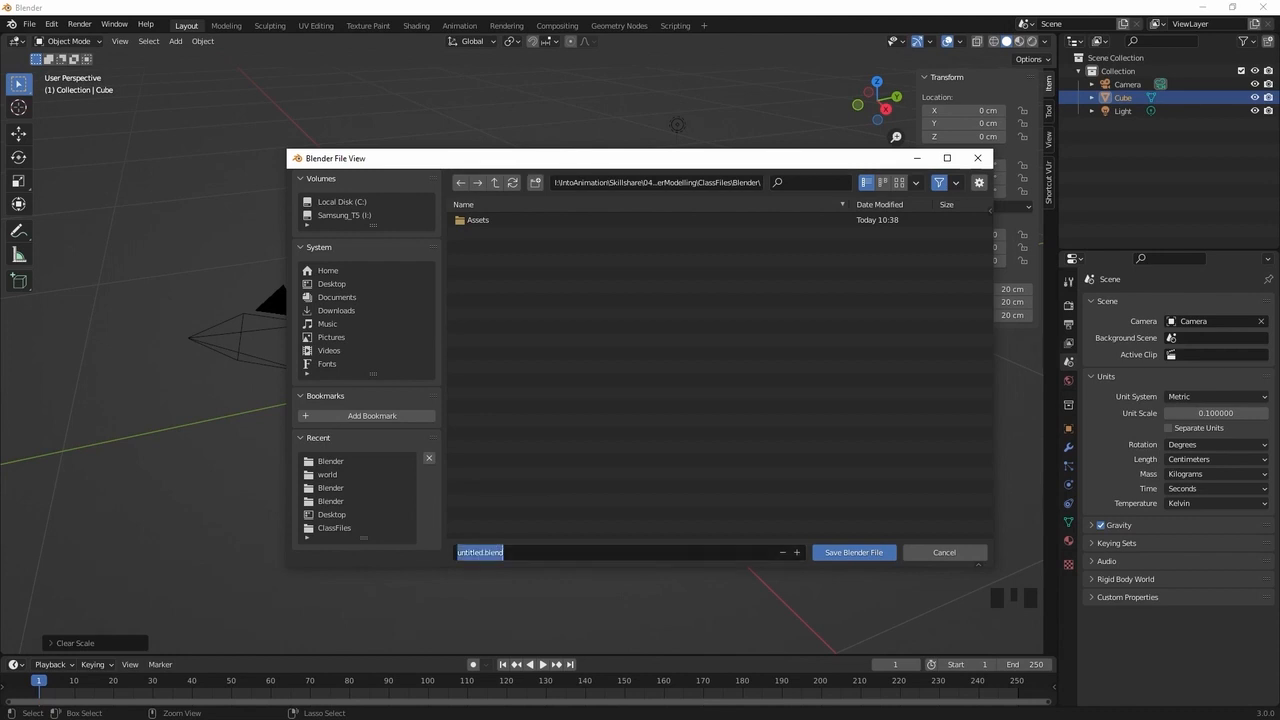
drag(484, 553, 456, 553)
text(Rabbitfish_v01)
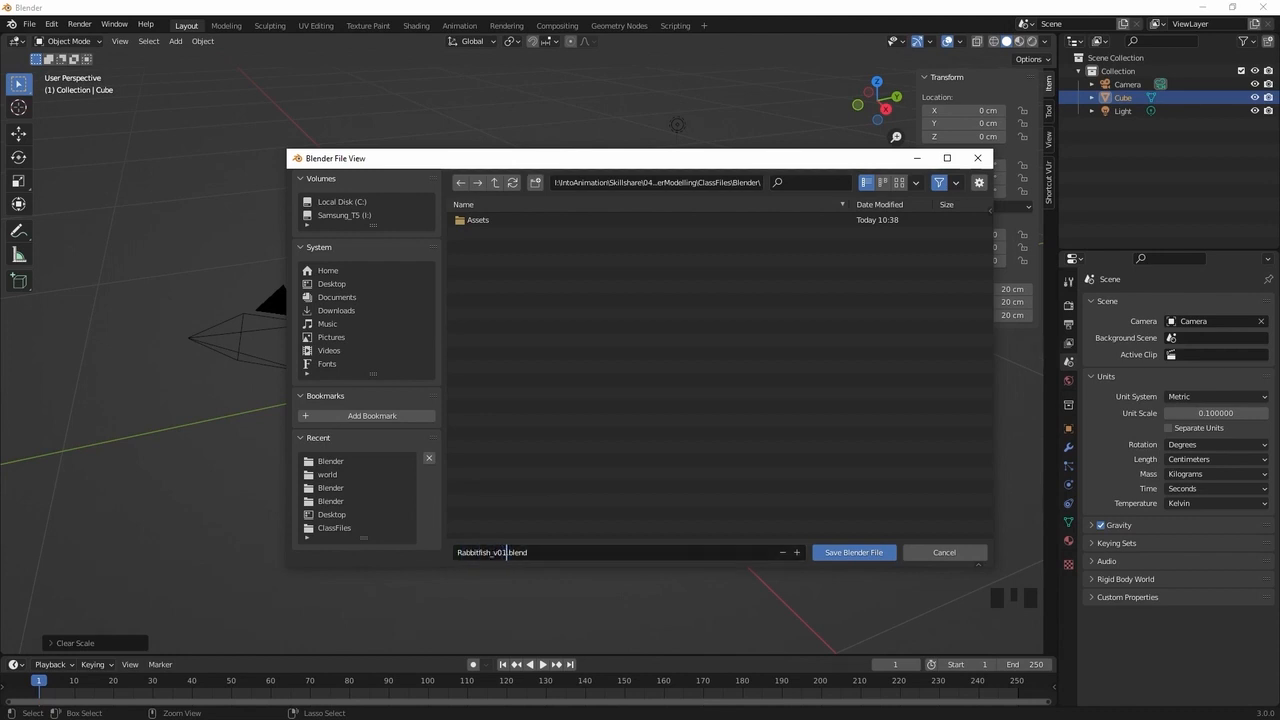
click(851, 553)
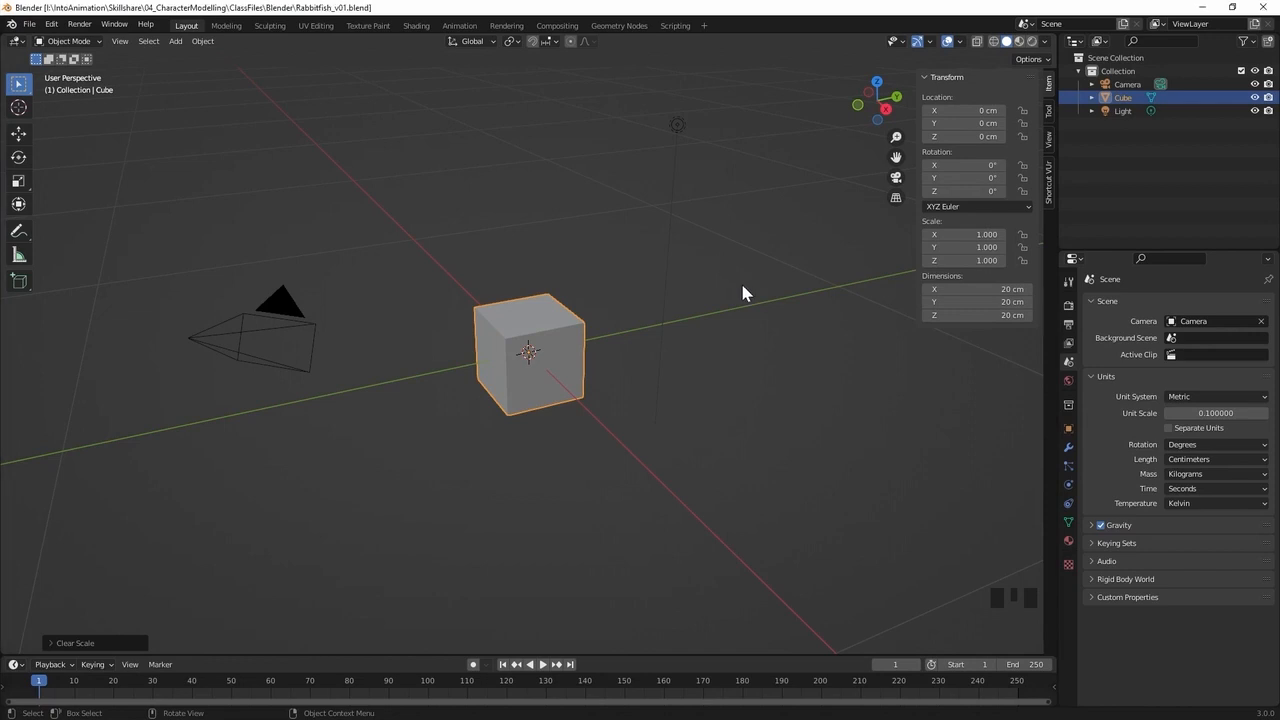
Add Reference.png from the Assets folder as an image aligned to the right orthographic view and clear its location
key(KP_3)
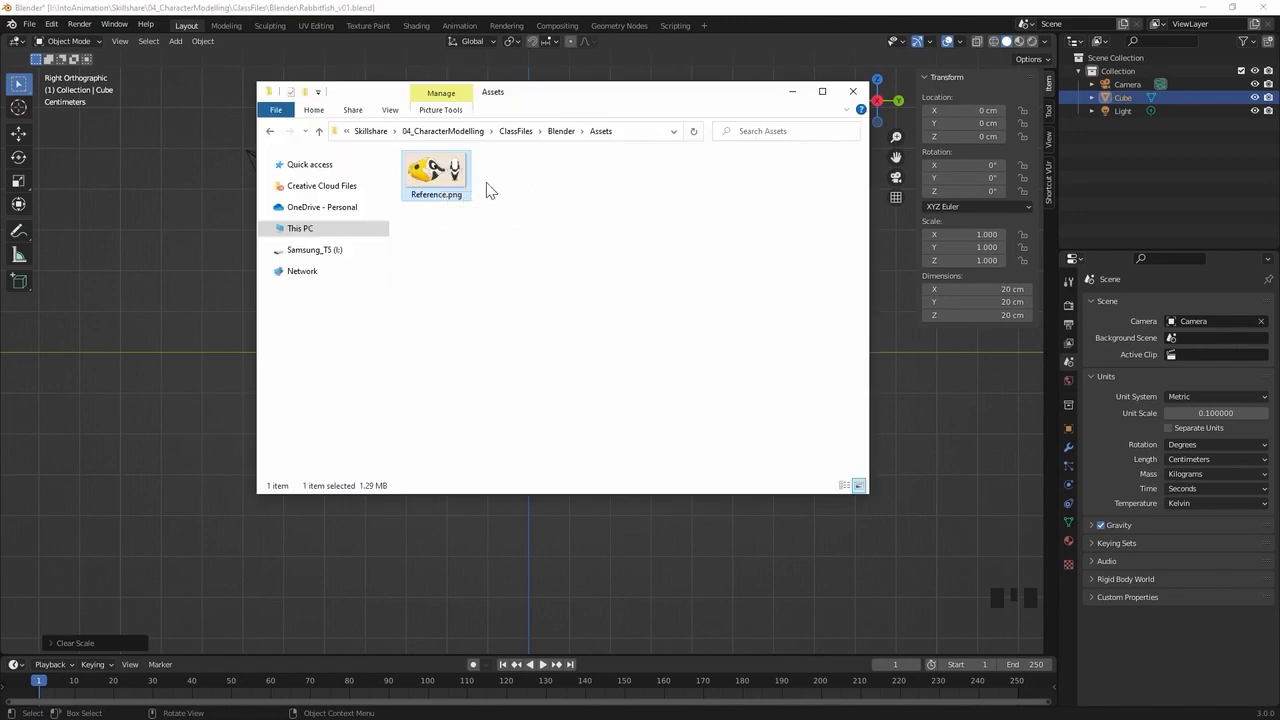
drag(436, 178, 530, 522)
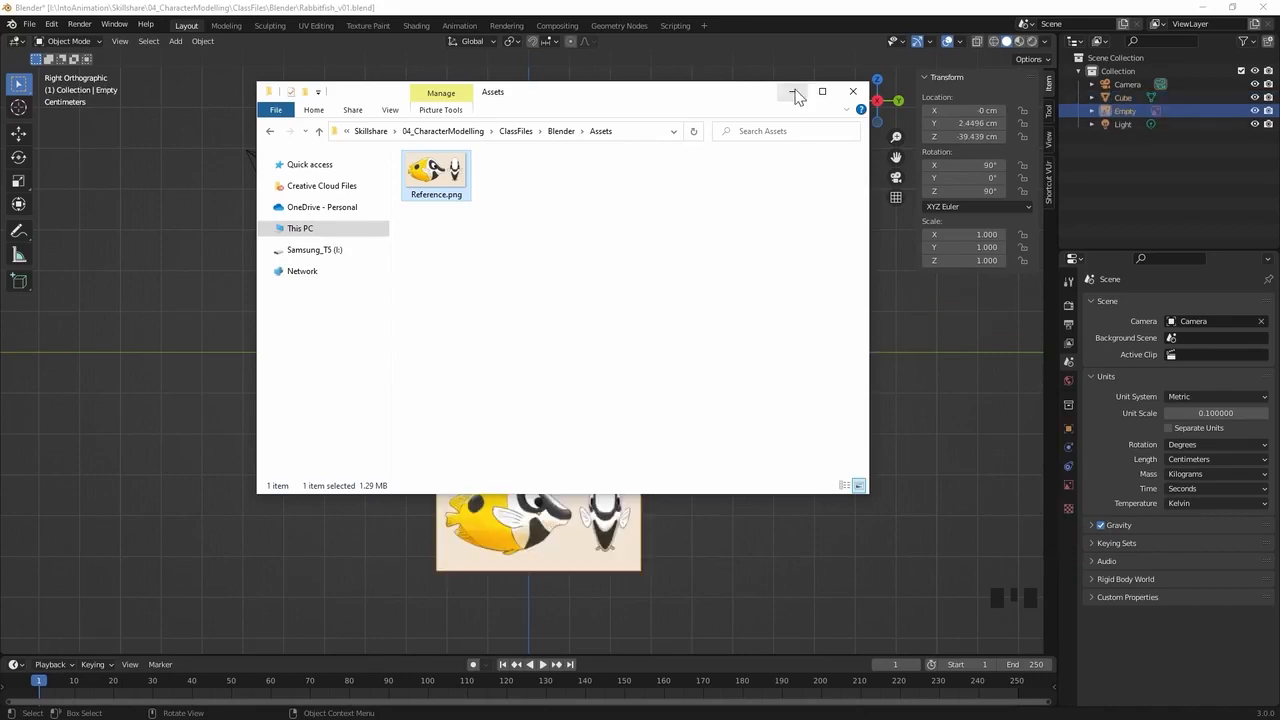
click(806, 20)
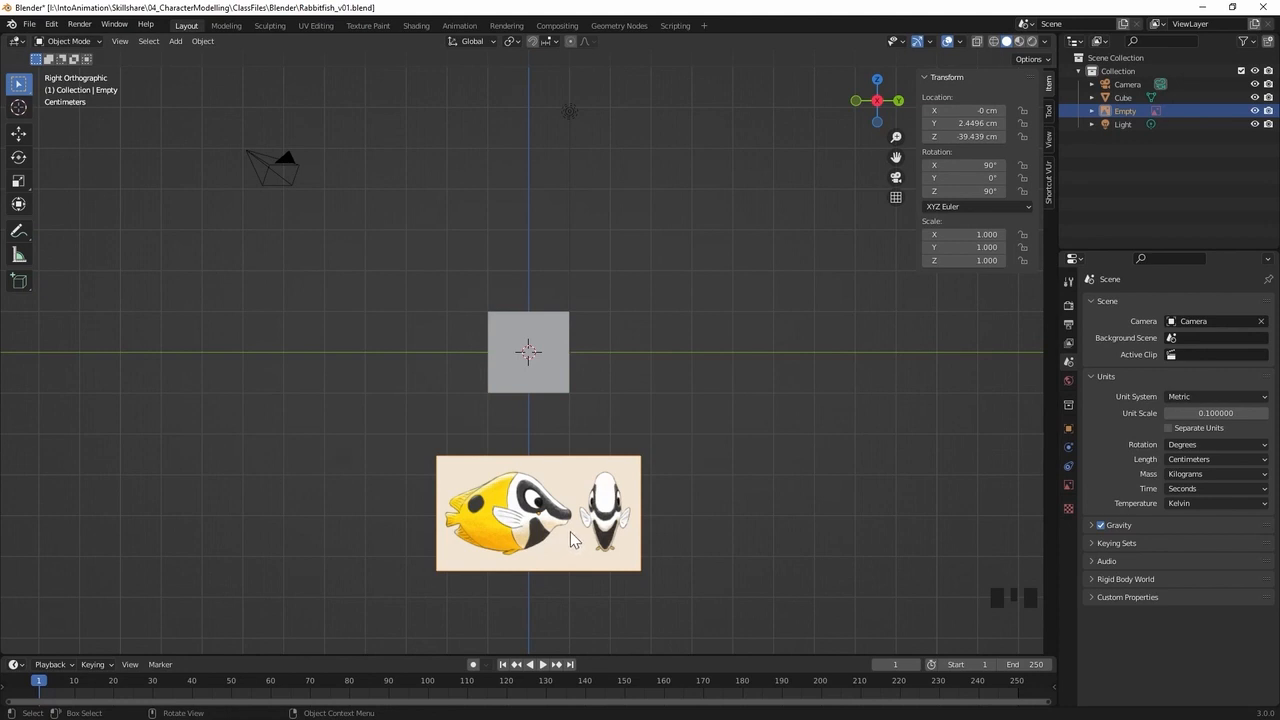
key(alt+g)
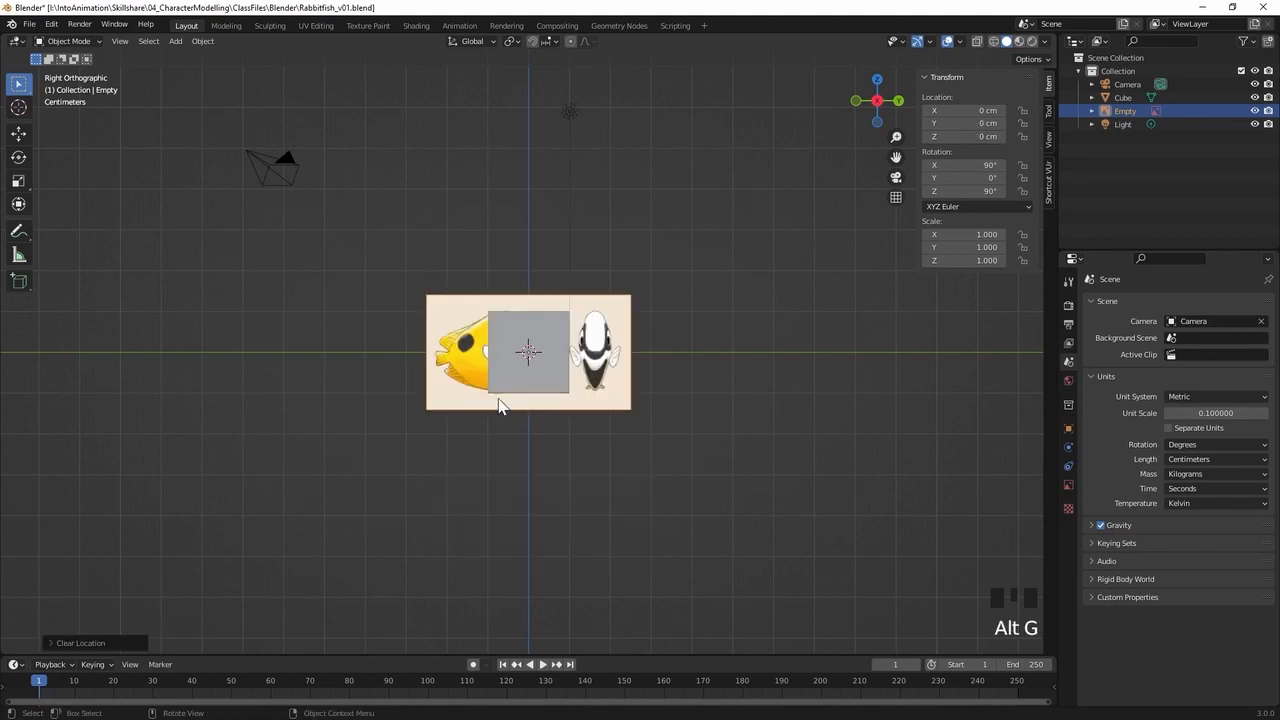
Turn on X-ray display to make the reference image visible through the cube
scroll(570, 376, up, 1)
click(553, 367)
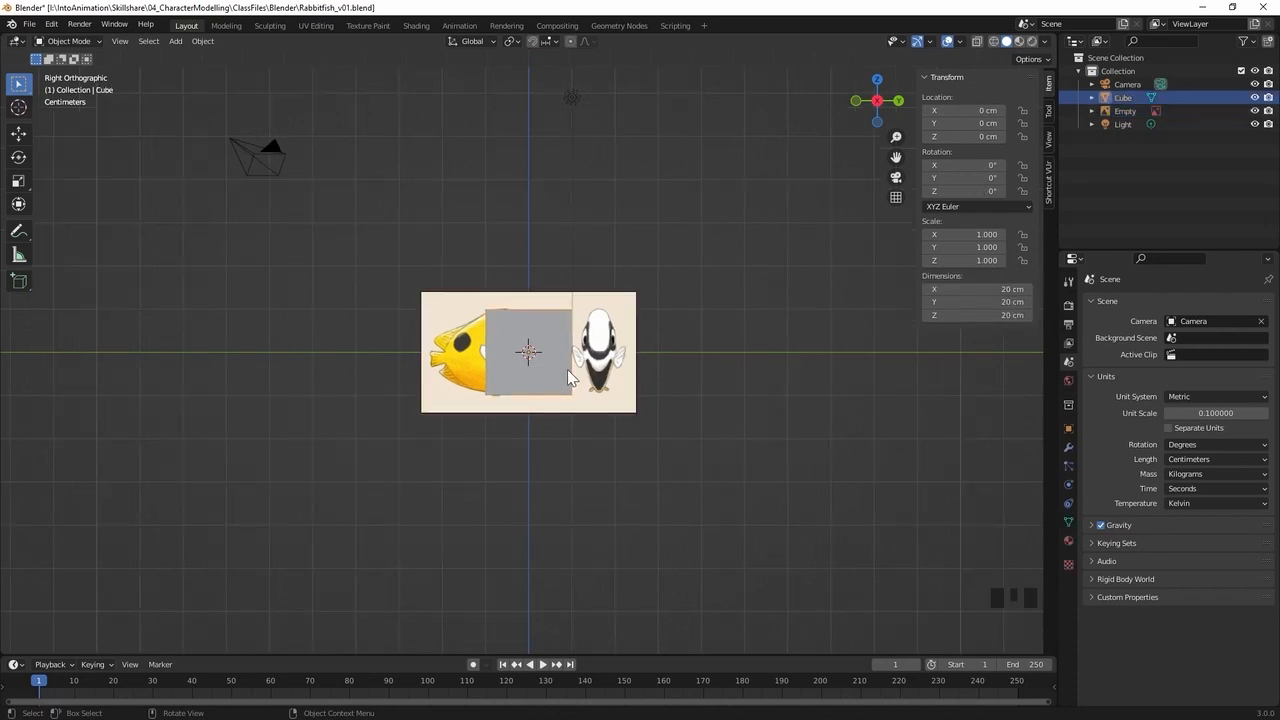
key(KP_Decimal)
ctrl+middle_drag(663, 352, 595, 400)
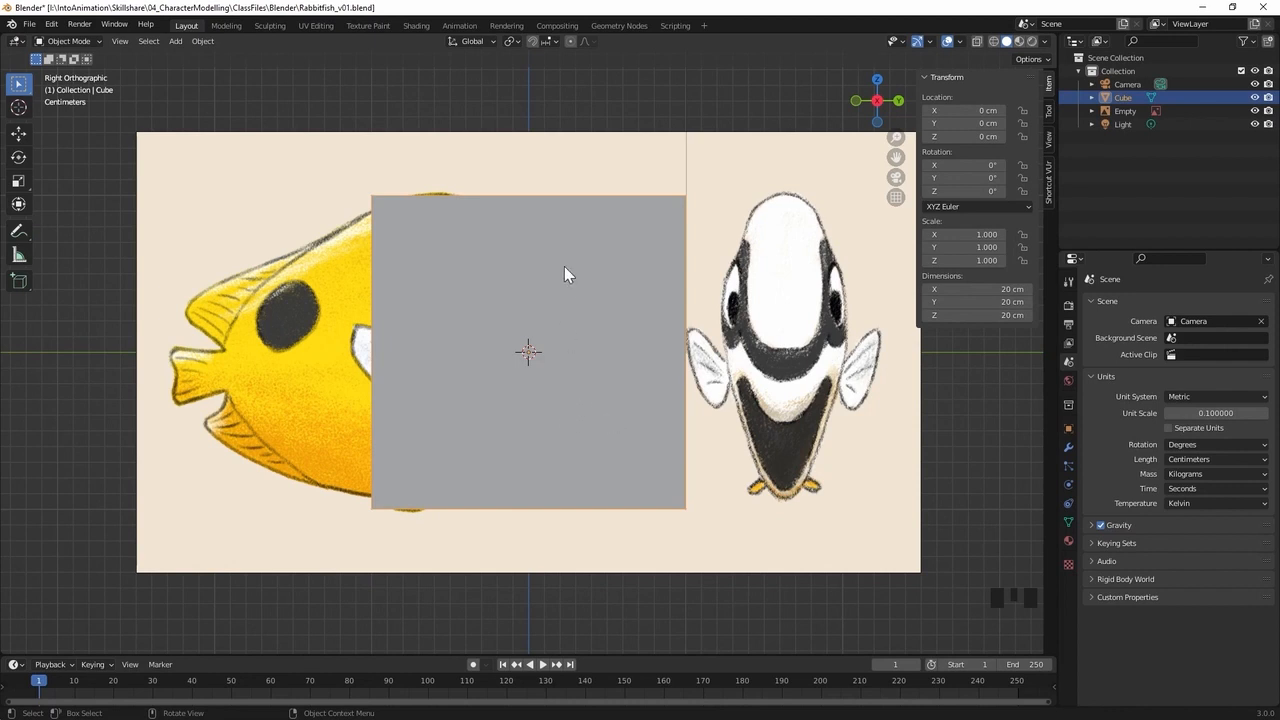
click(977, 44)
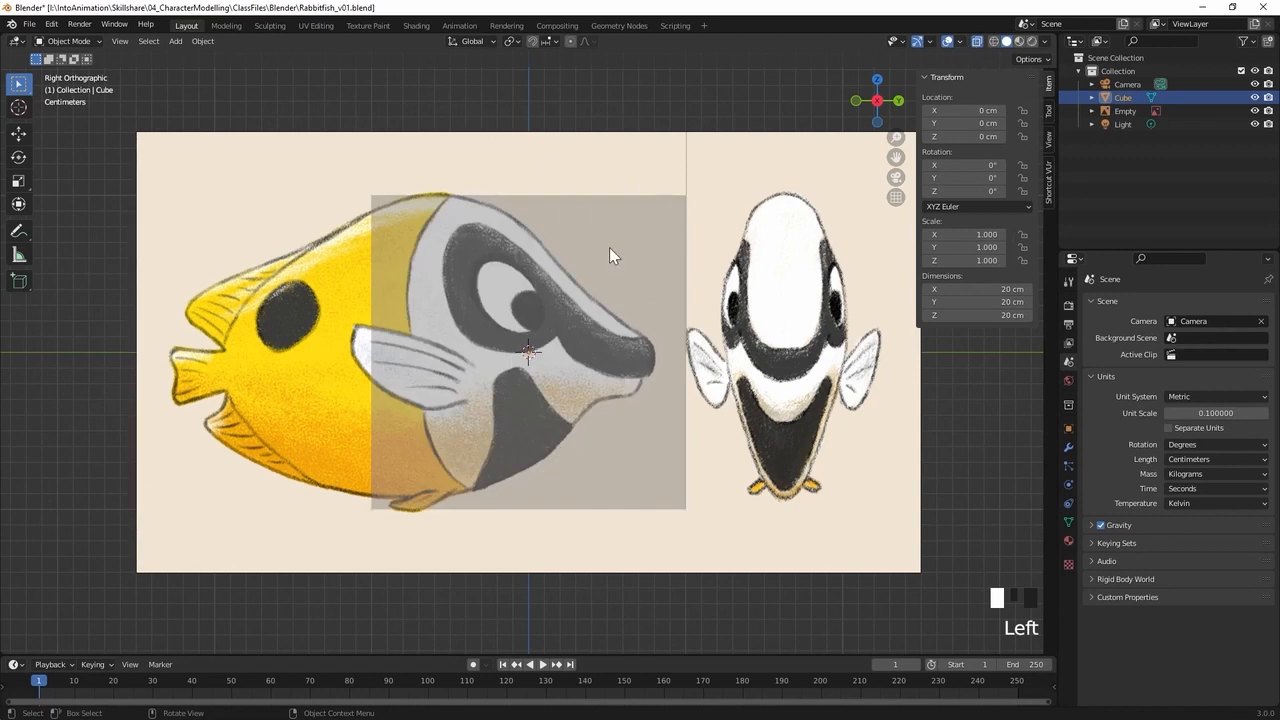
Rename the image empty as Reference
click(597, 179)
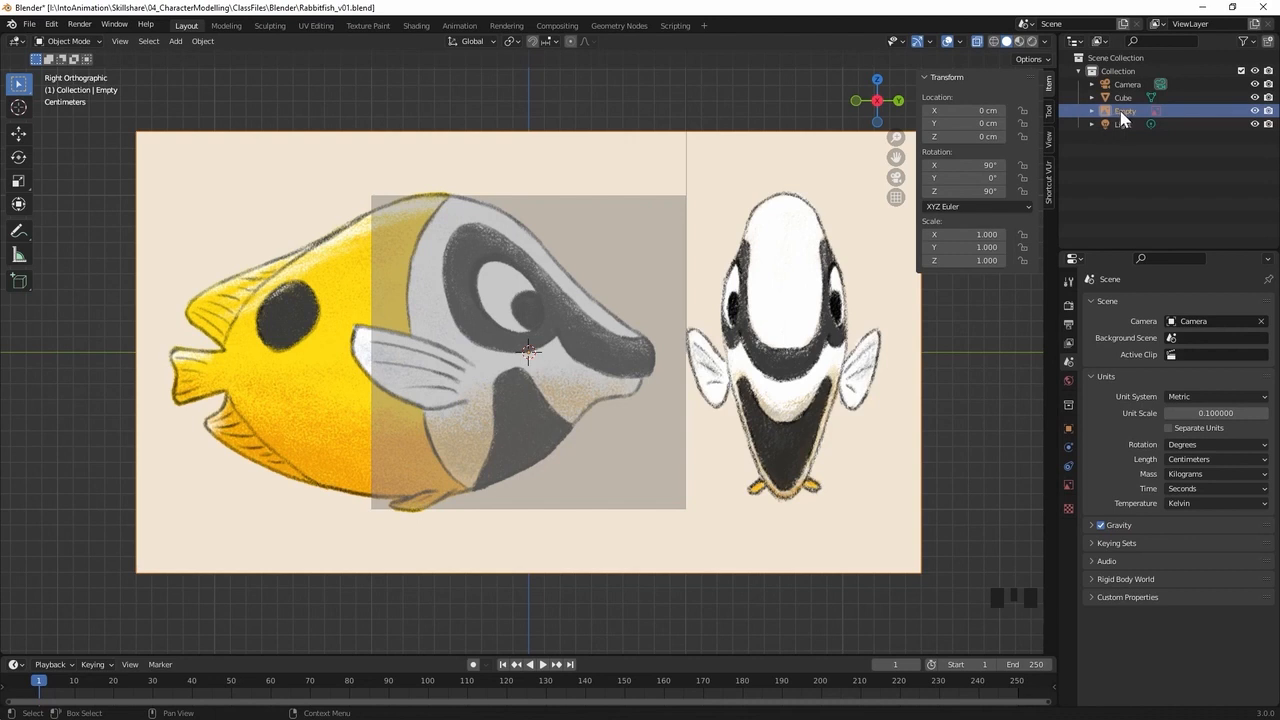
key(F2)
text(Refere)
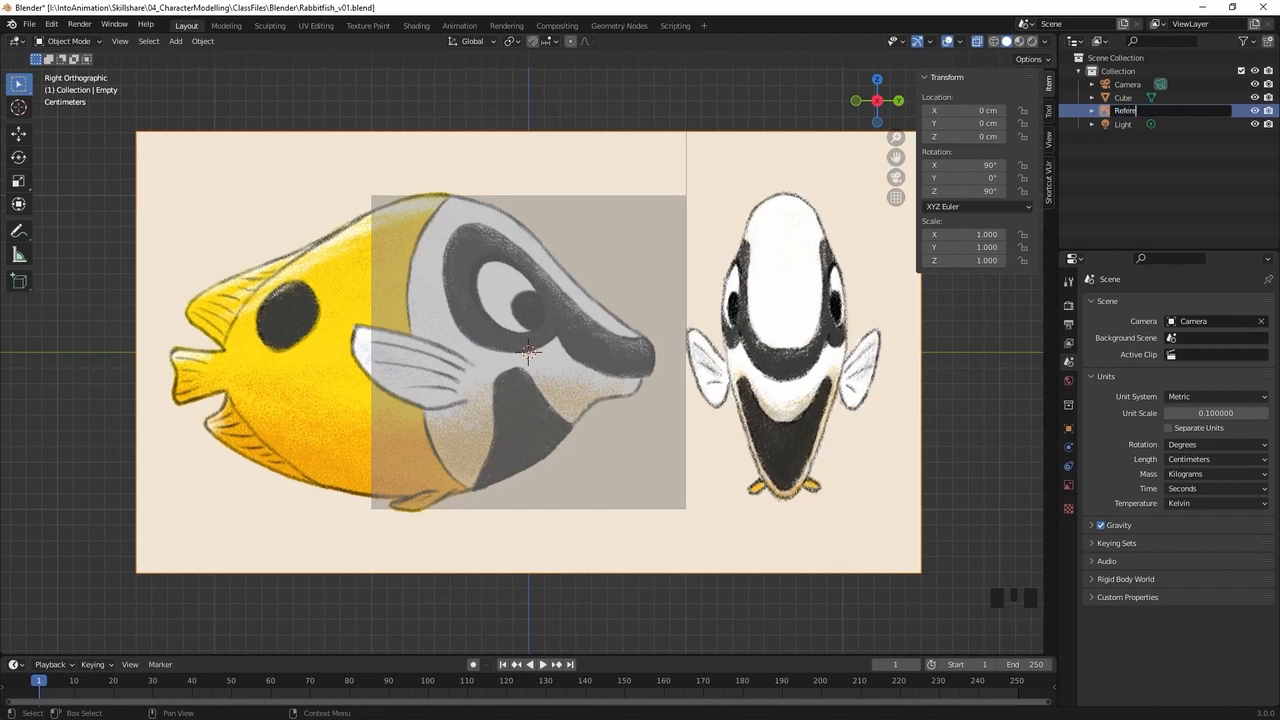
text(nce)
key(Return)
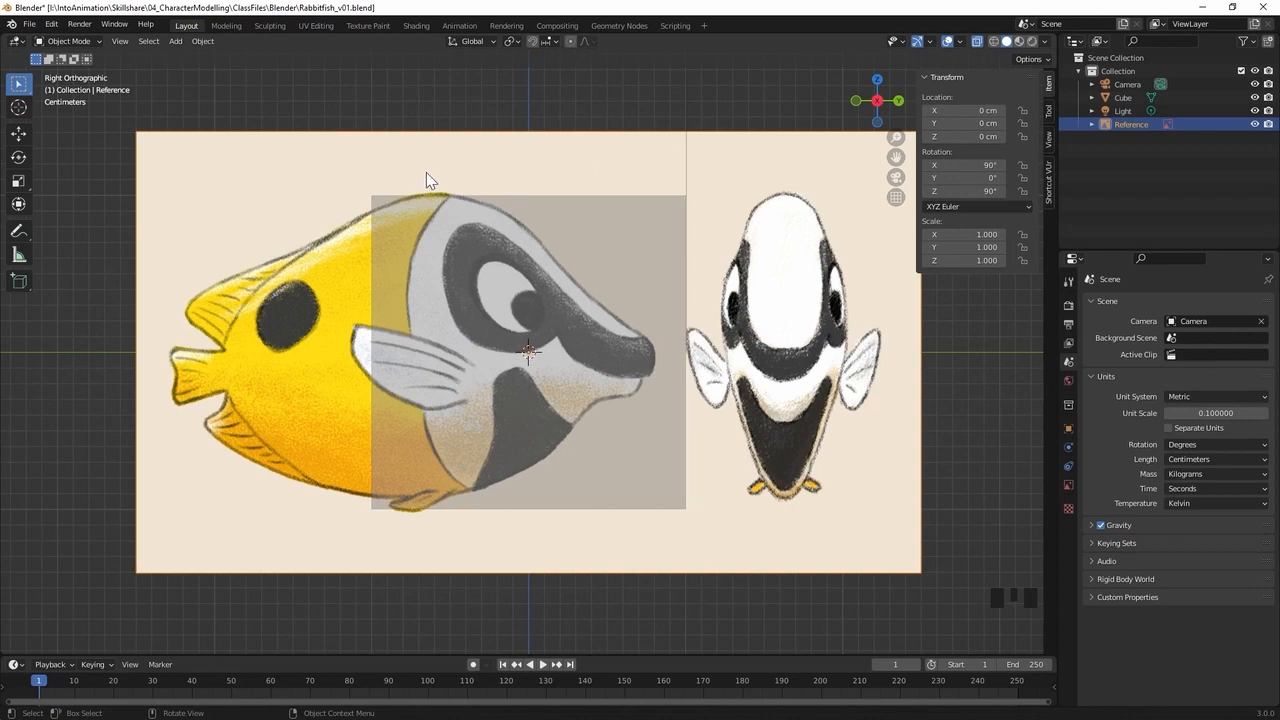
Move the reference image about 7.3 cm along the Y axis to centre the side-view fish on the cube
key(g)
key(y)
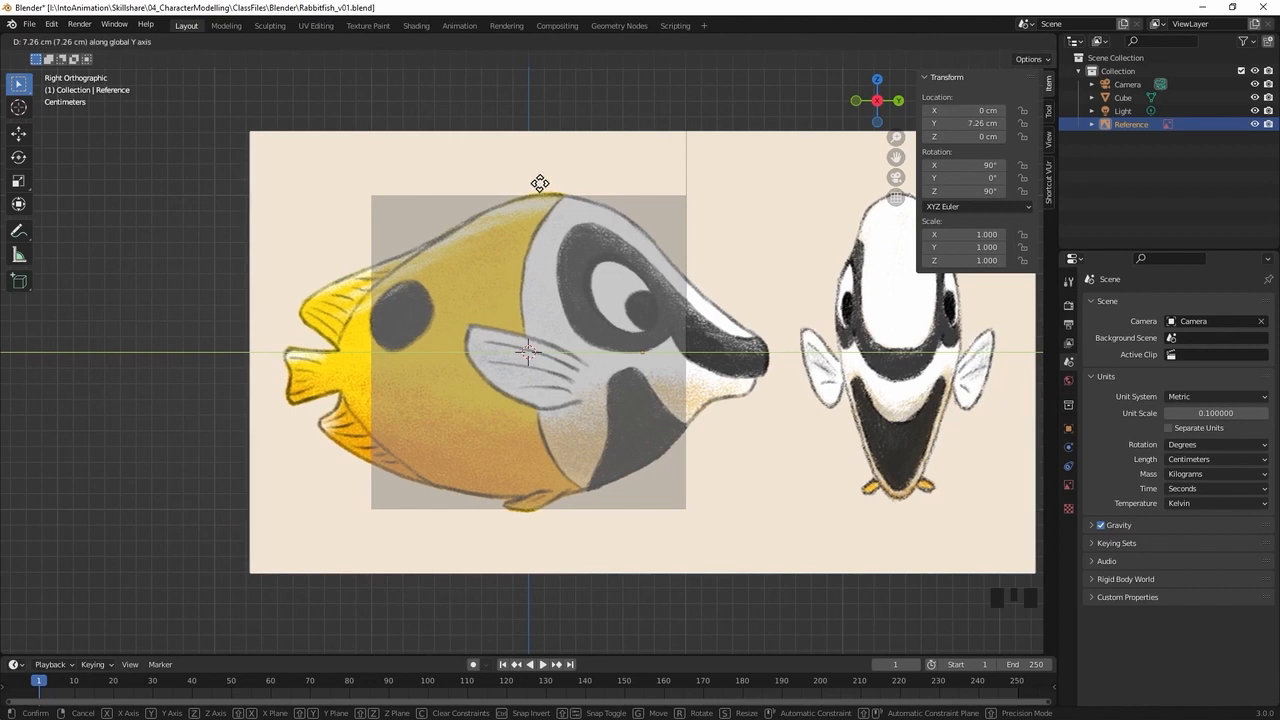
click(540, 183)
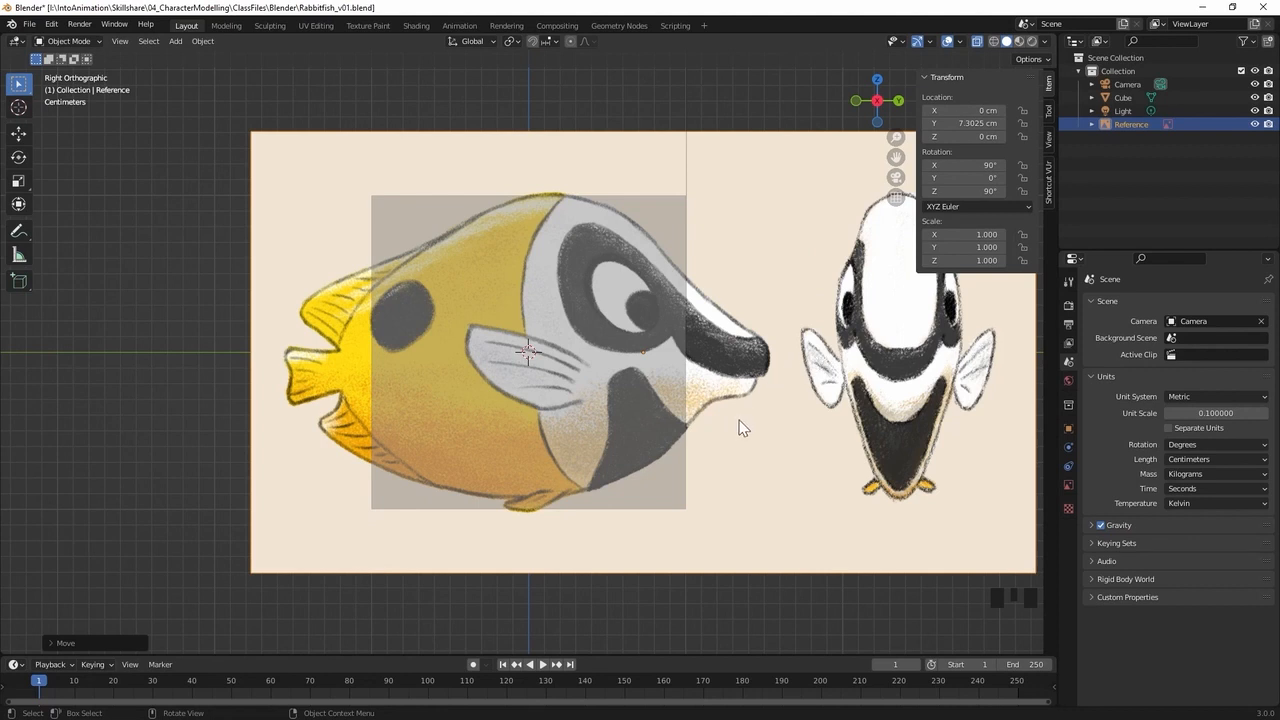
Duplicate the Reference image in place, keeping the copy at the original's location
key(shift)
key(shift+d)
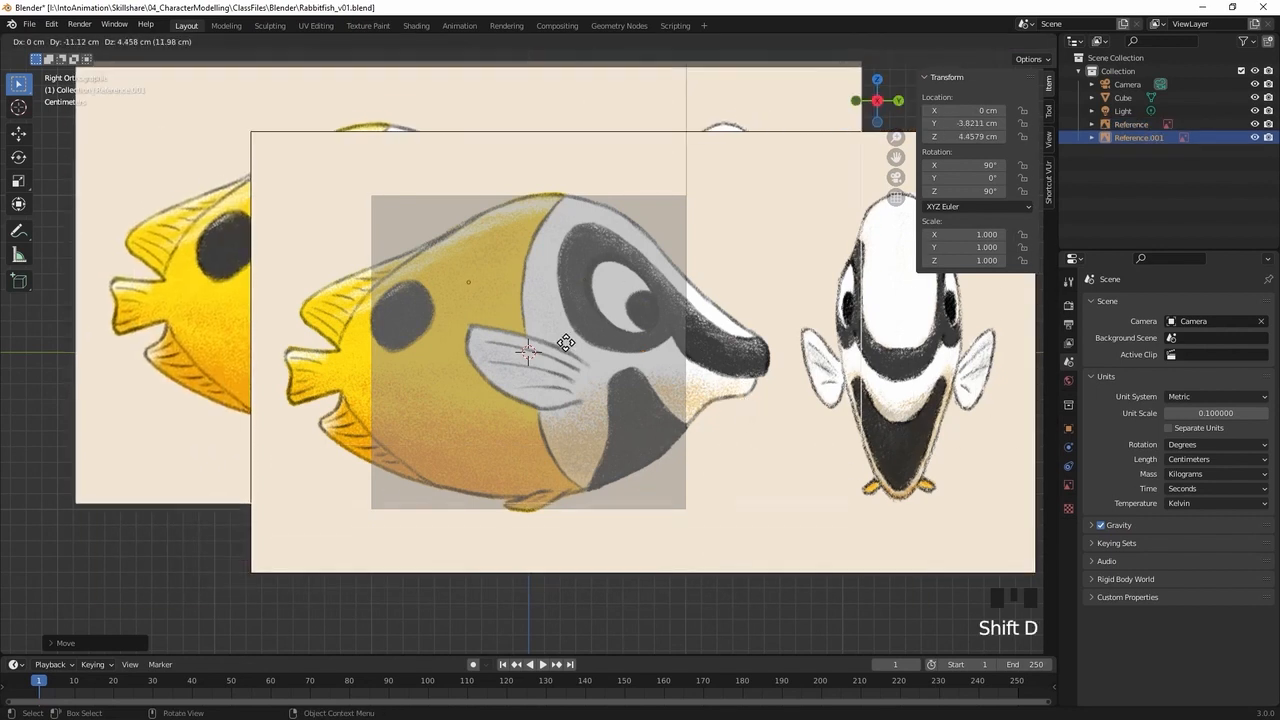
right_click(555, 355)
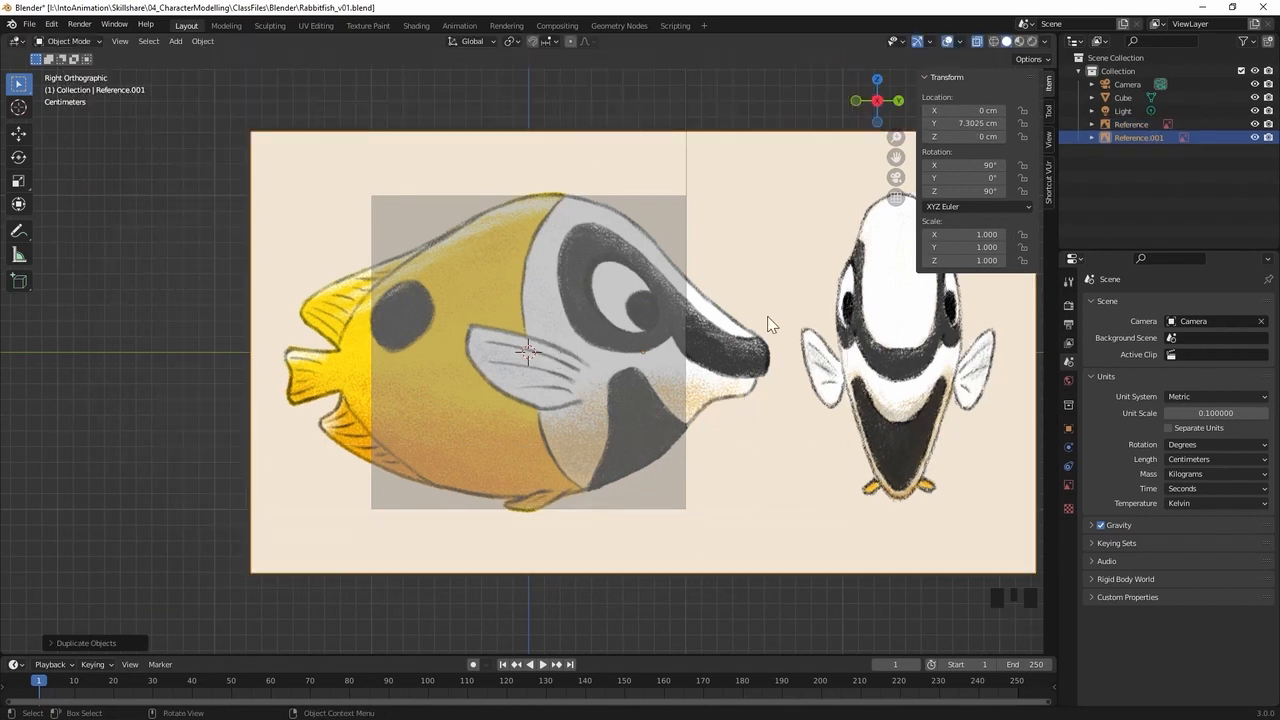
Rotate the duplicated reference image 90° about the global Z axis so it faces the front view
click(1140, 138)
key(KP_1)
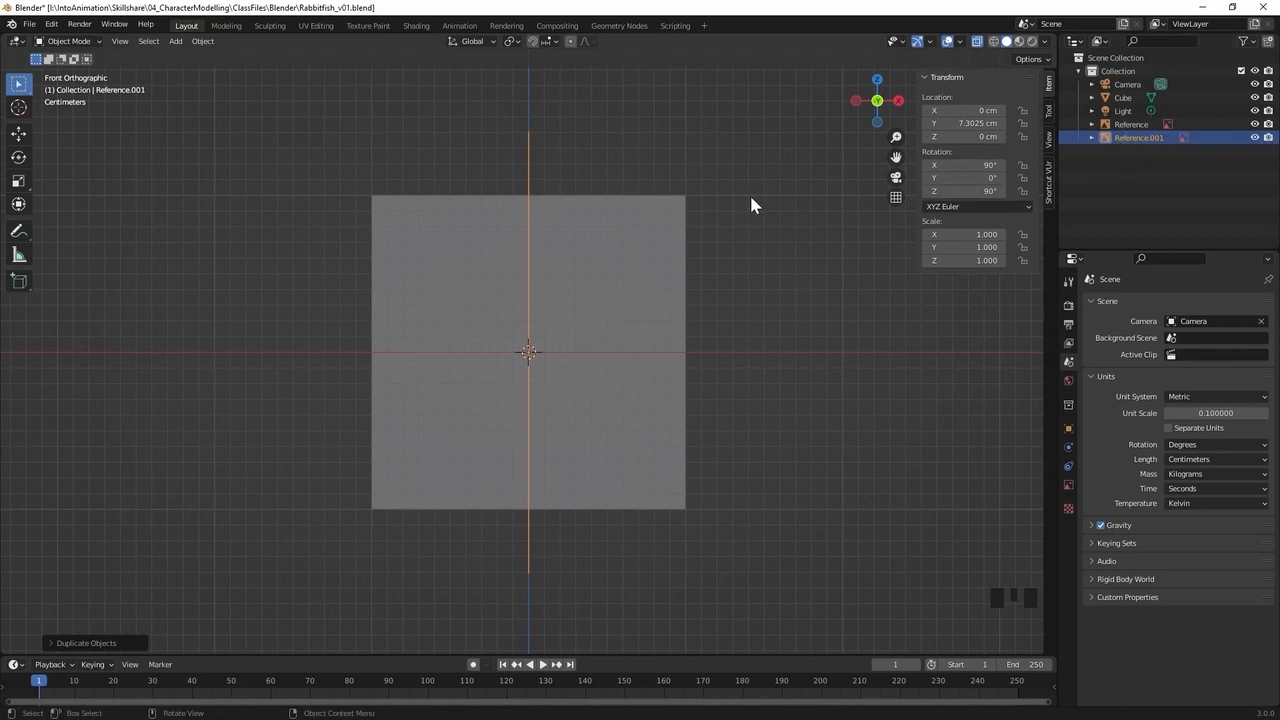
key(r)
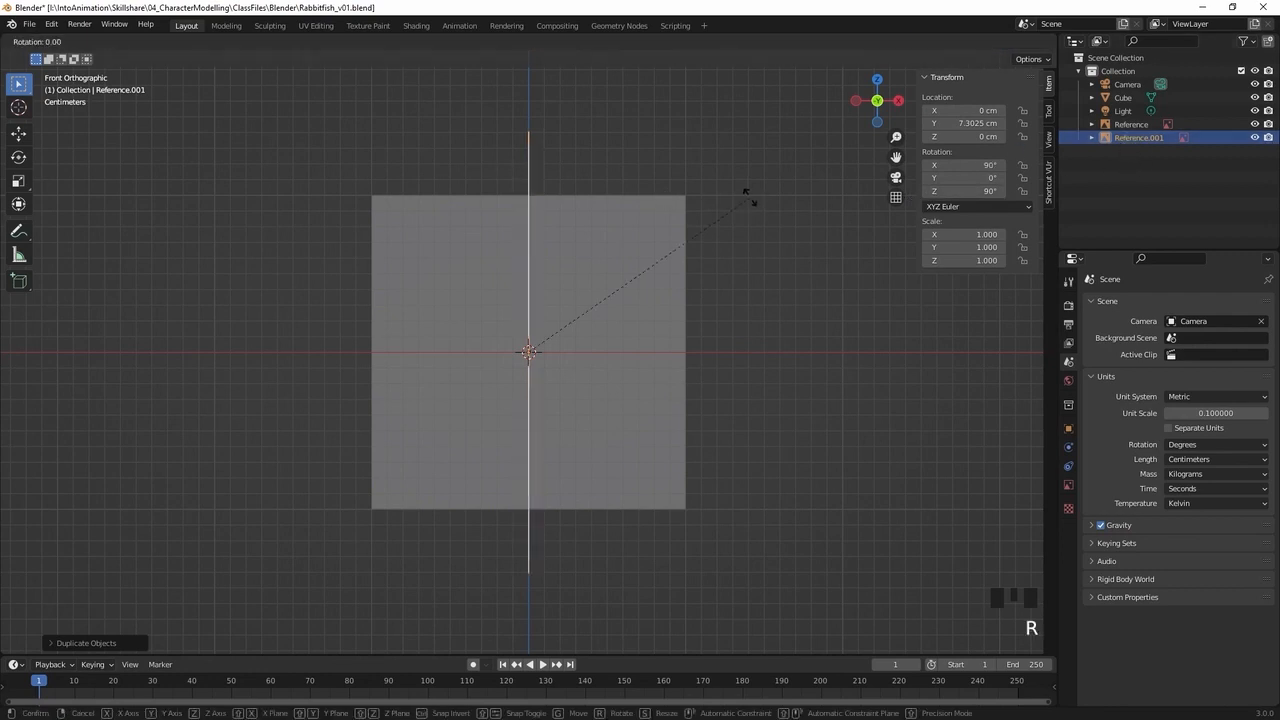
key(z)
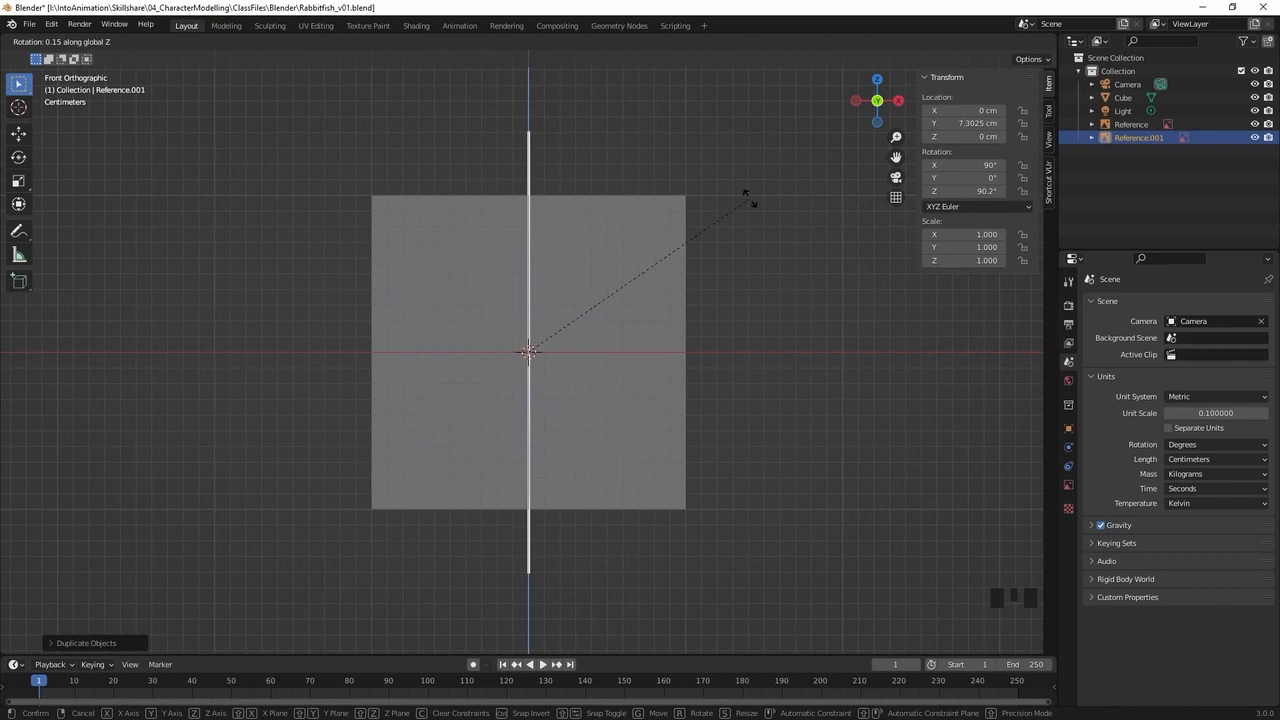
text(90)
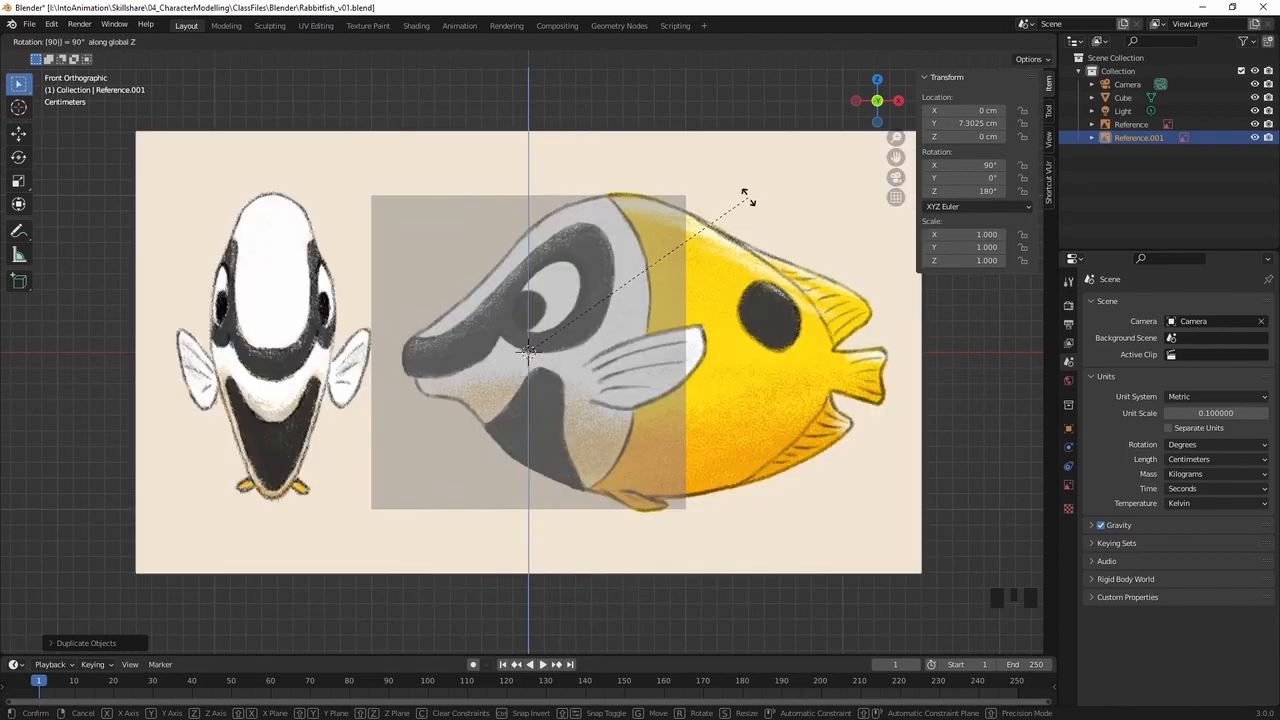
key(Return)
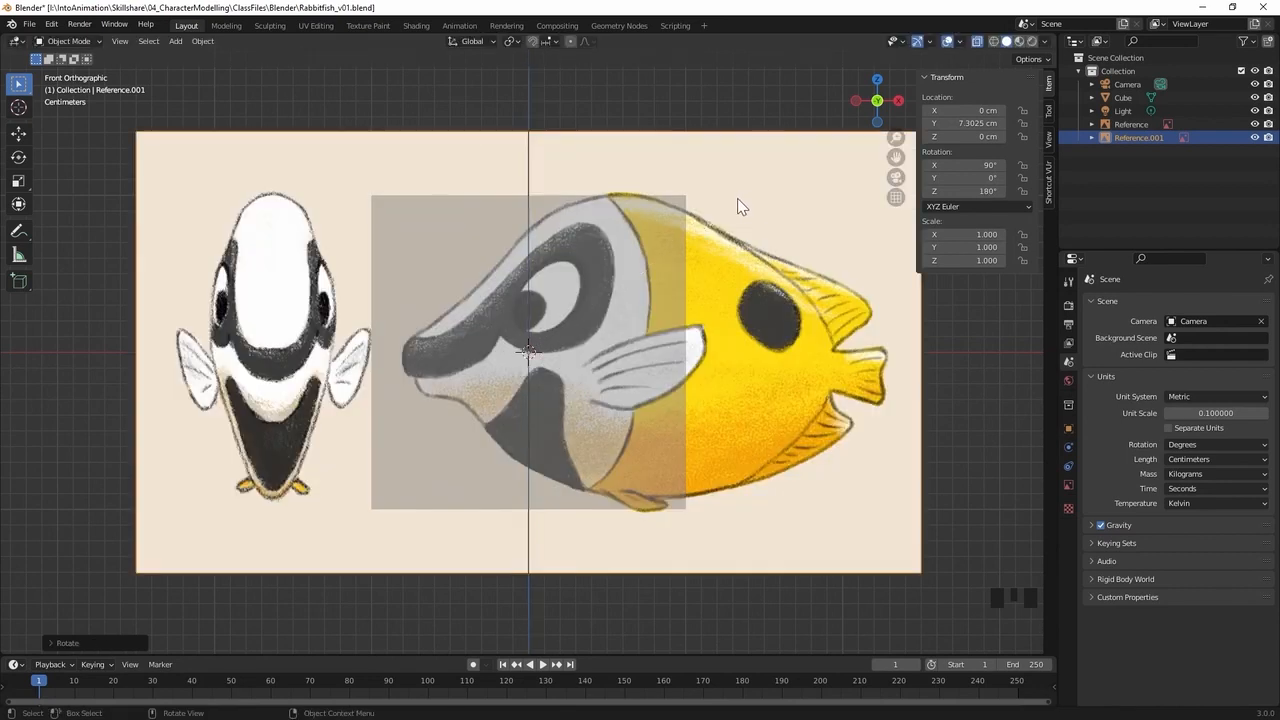
Move the duplicated reference image about 16.3 cm along the X axis to centre the front-view fish on the cube
key(g)
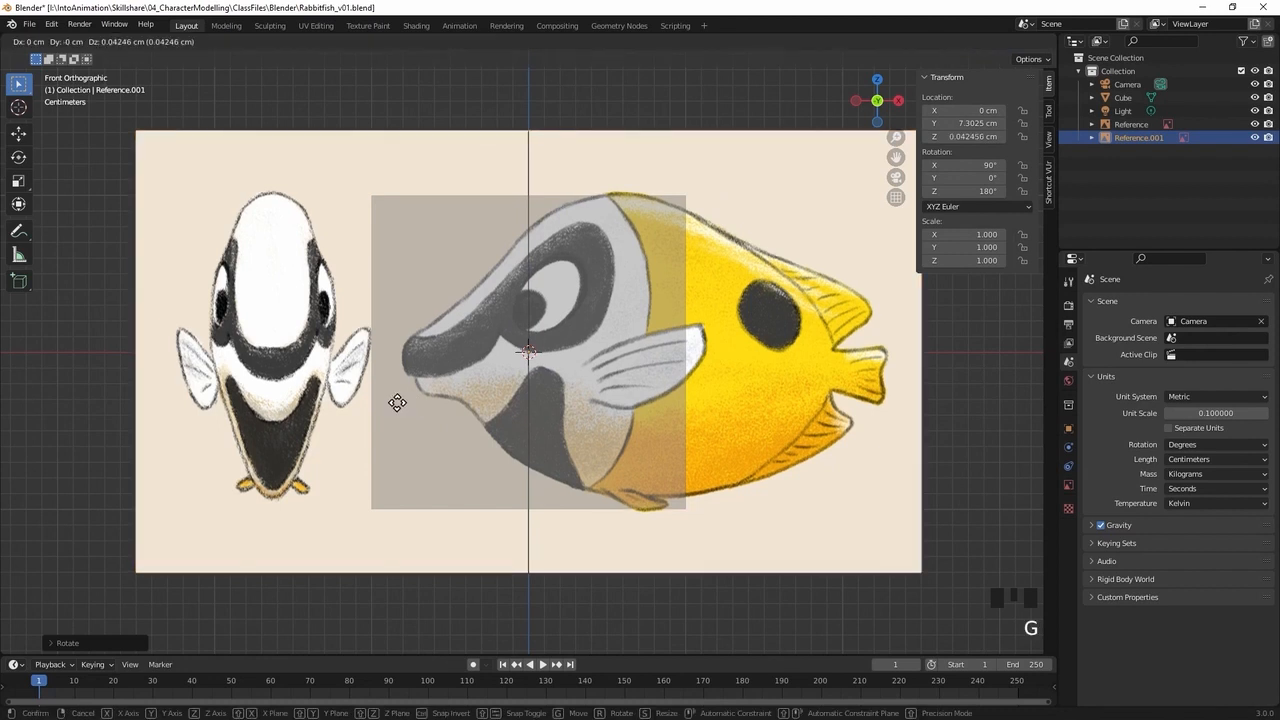
key(x)
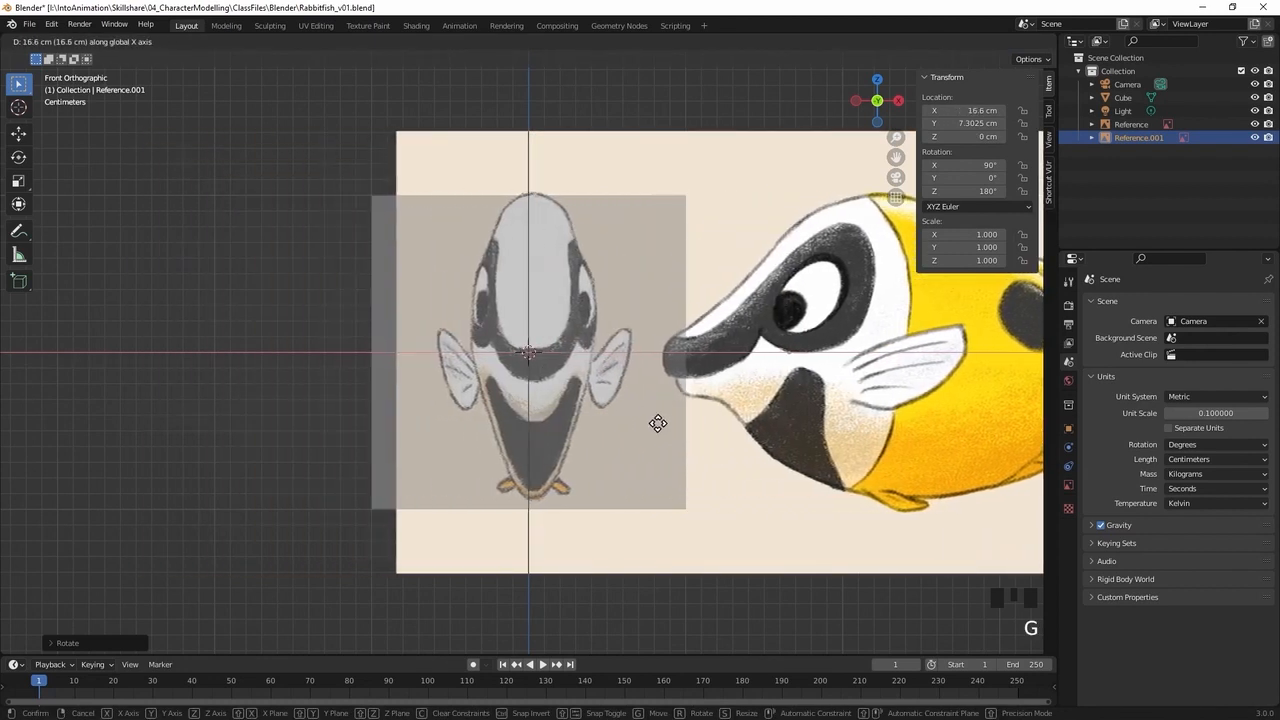
click(654, 423)
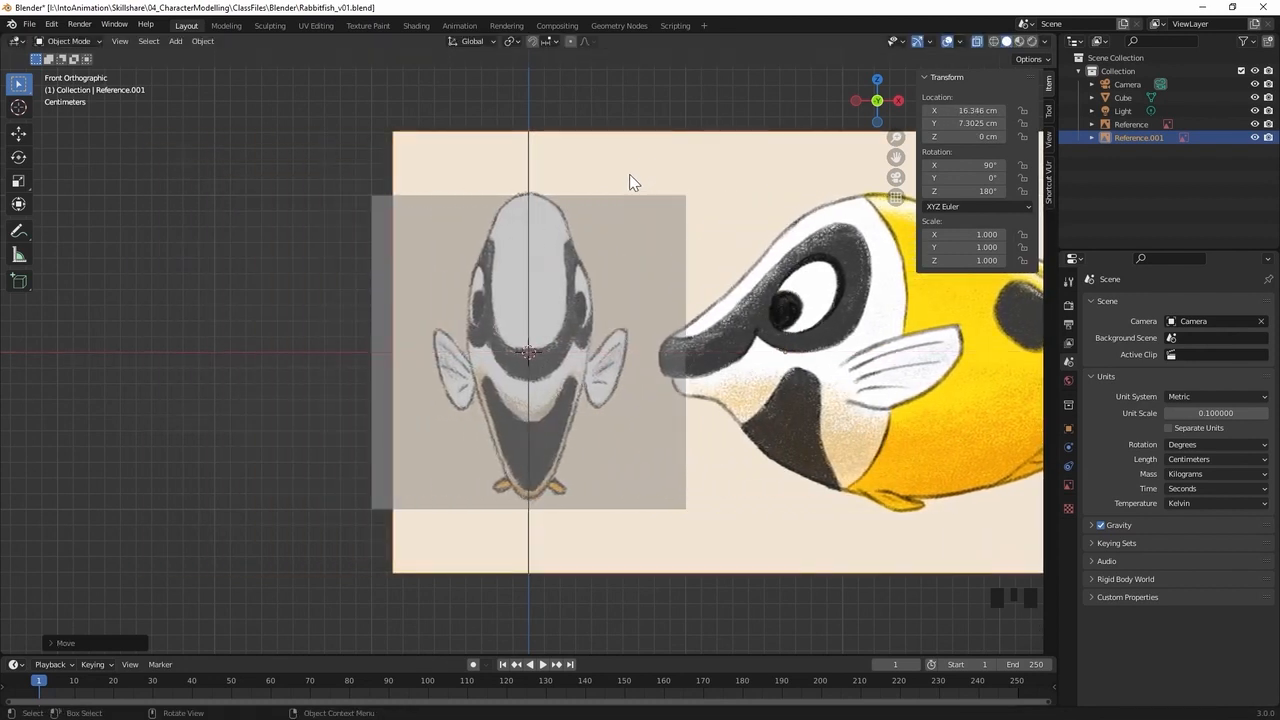
Move the front-view reference image along the Y axis to about 27 cm, placing it behind the cube
middle_drag(450, 168, 601, 360)
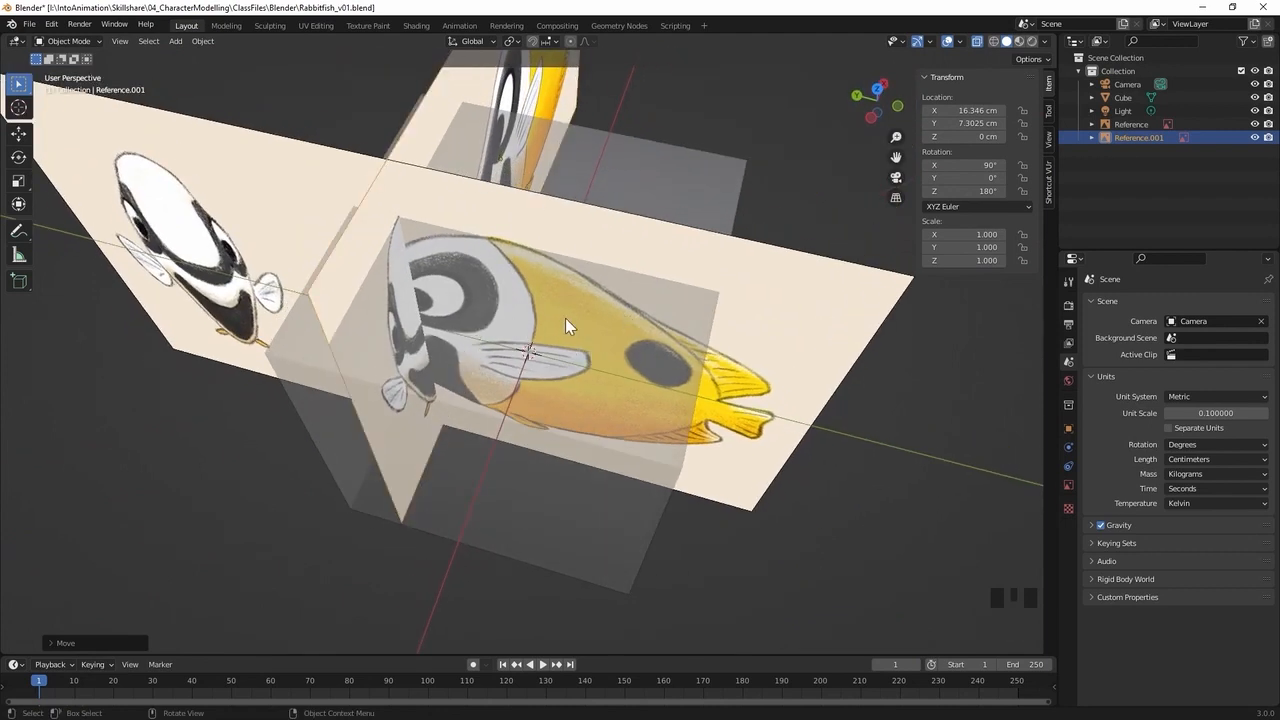
key(g)
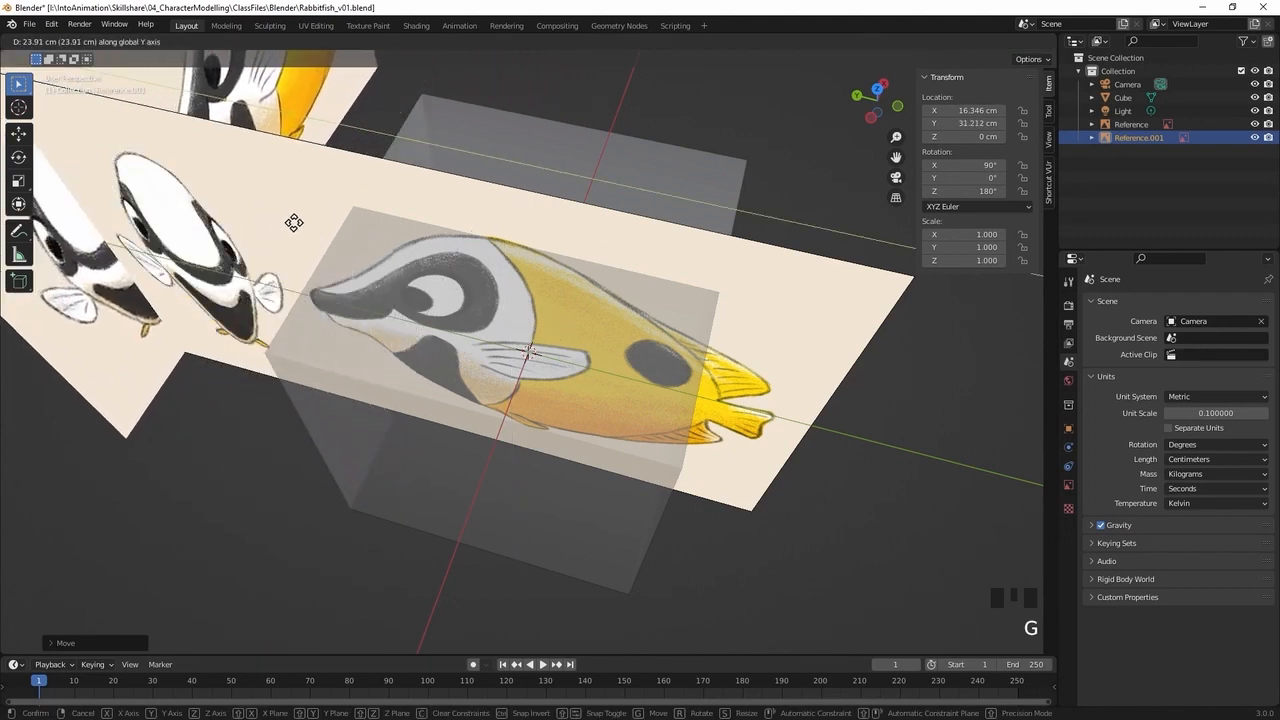
click(337, 234)
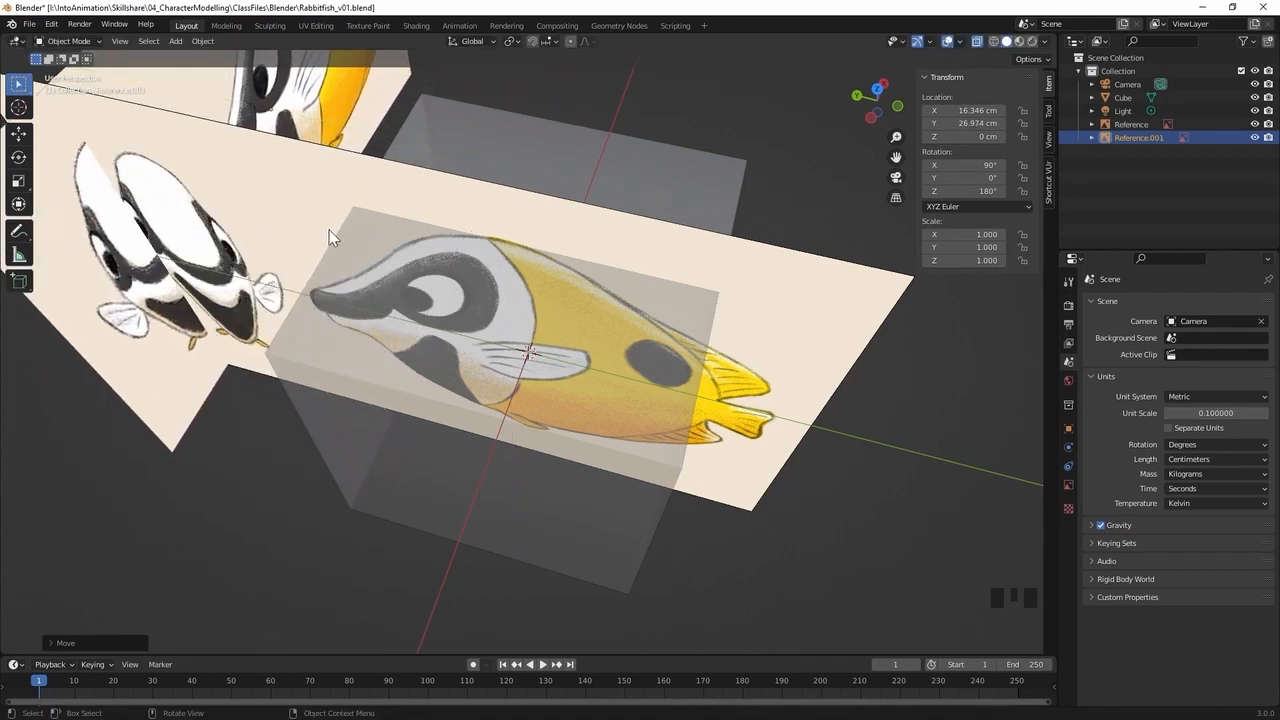
Move the side-view reference image along the X axis to about 38.9 cm and check it from the front and right views
click(316, 195)
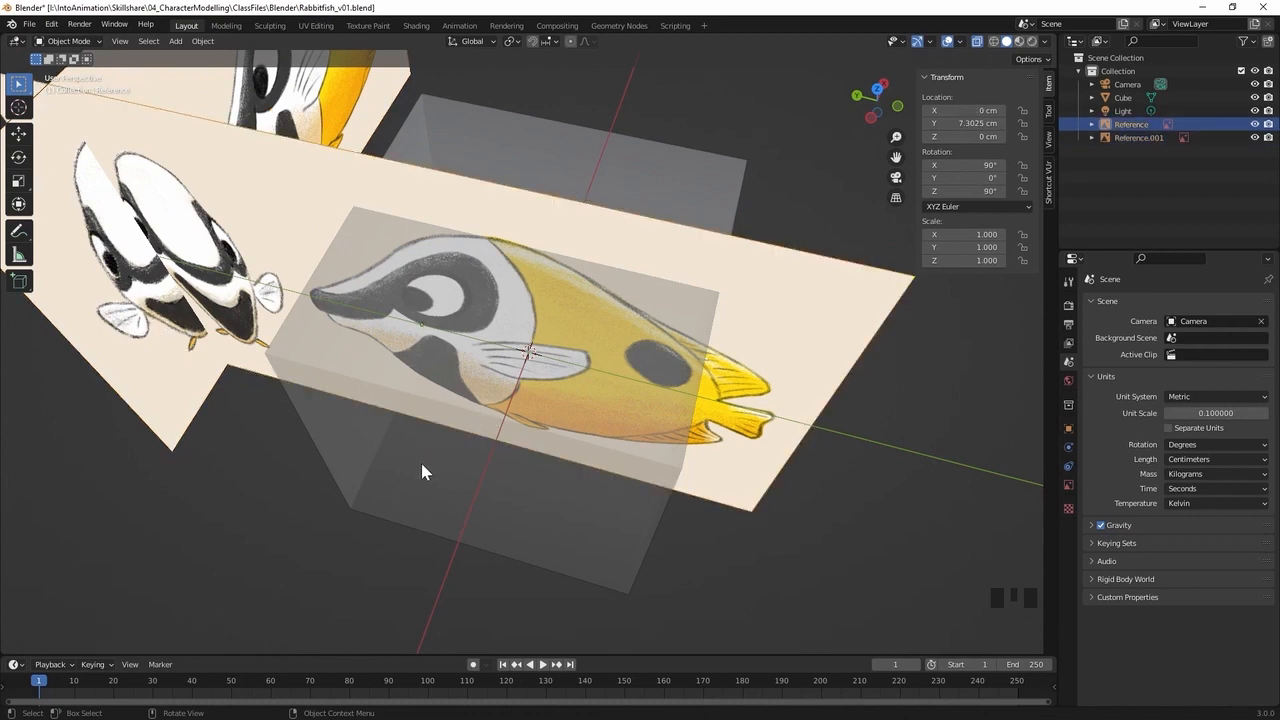
key(g)
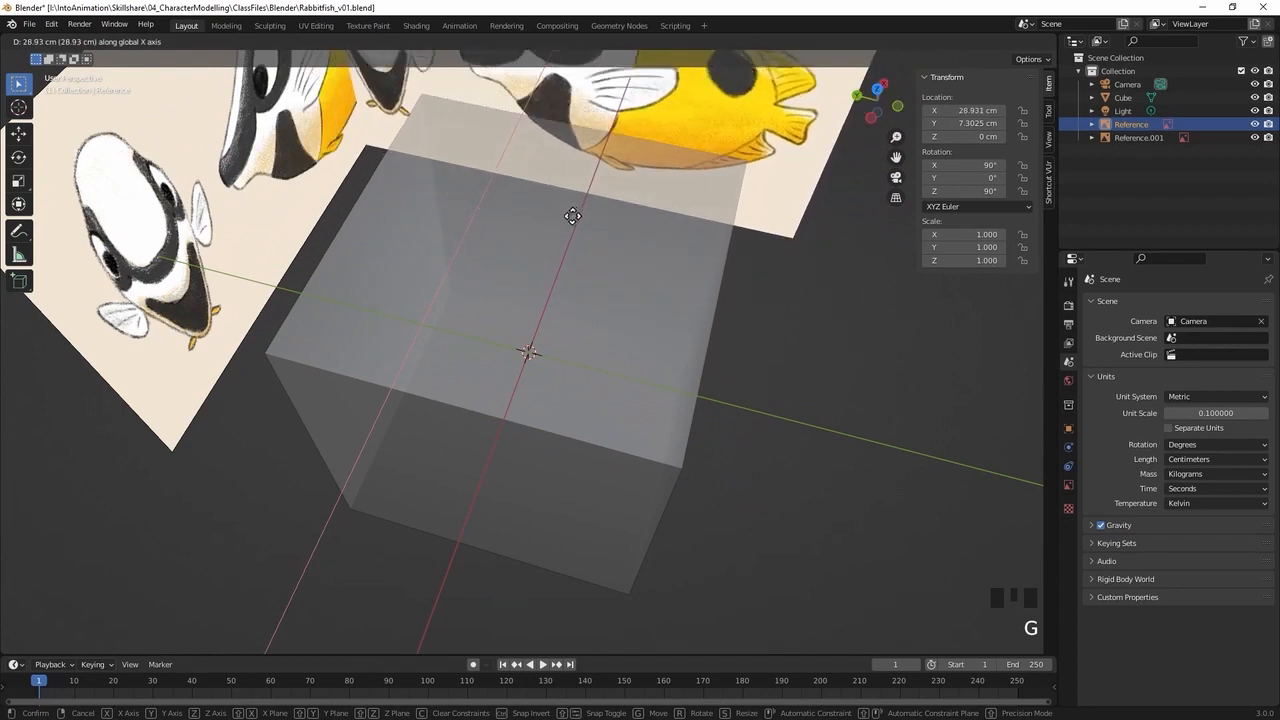
click(611, 158)
middle_drag(611, 432, 621, 341)
click(584, 335)
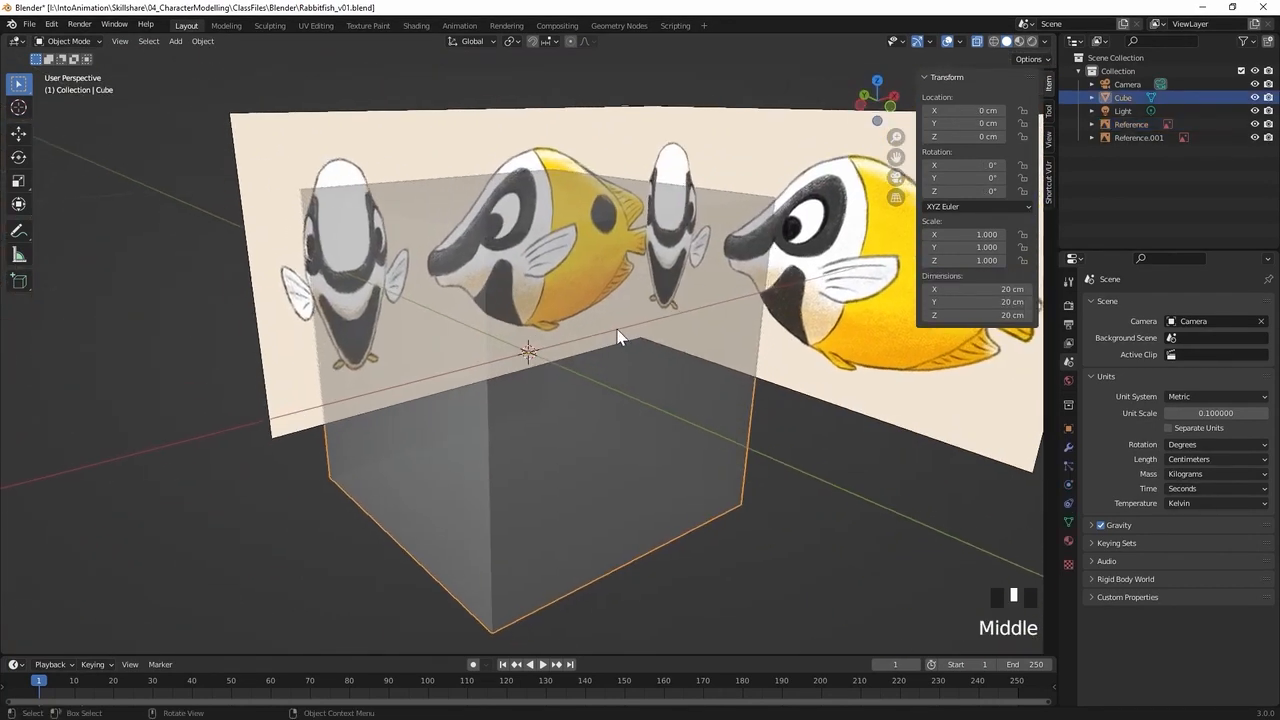
key(KP_1)
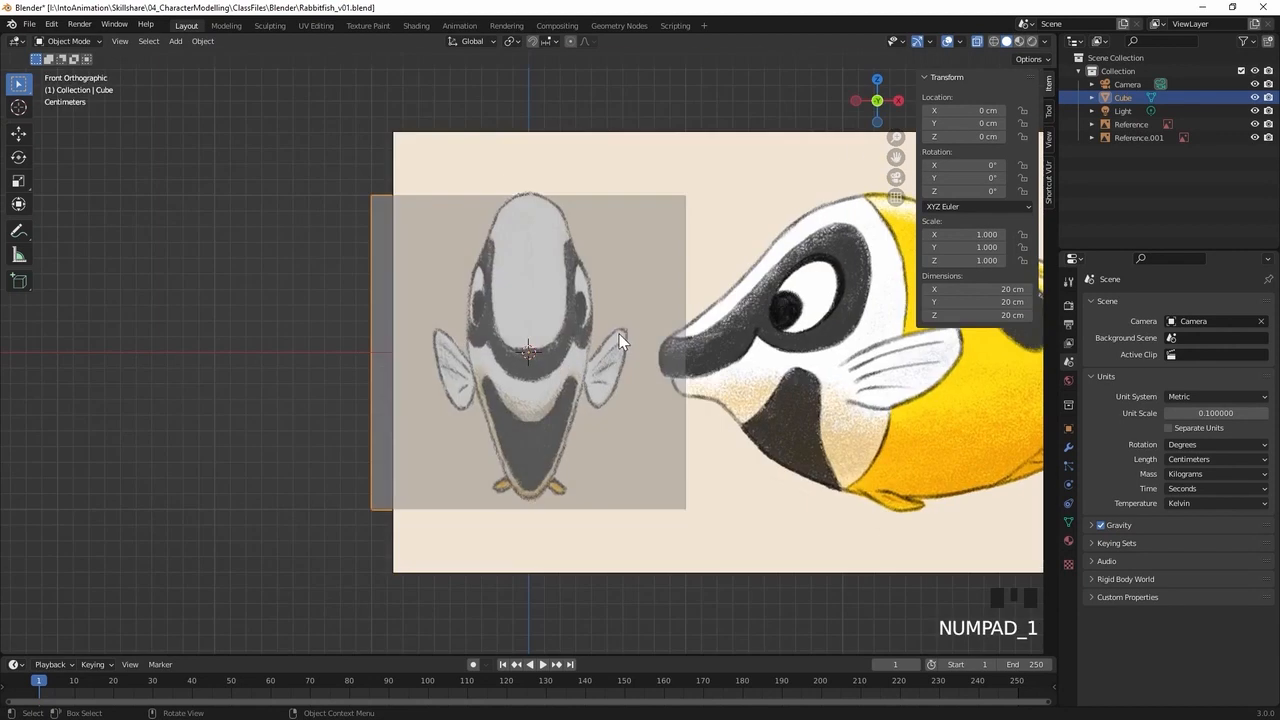
key(KP_3)
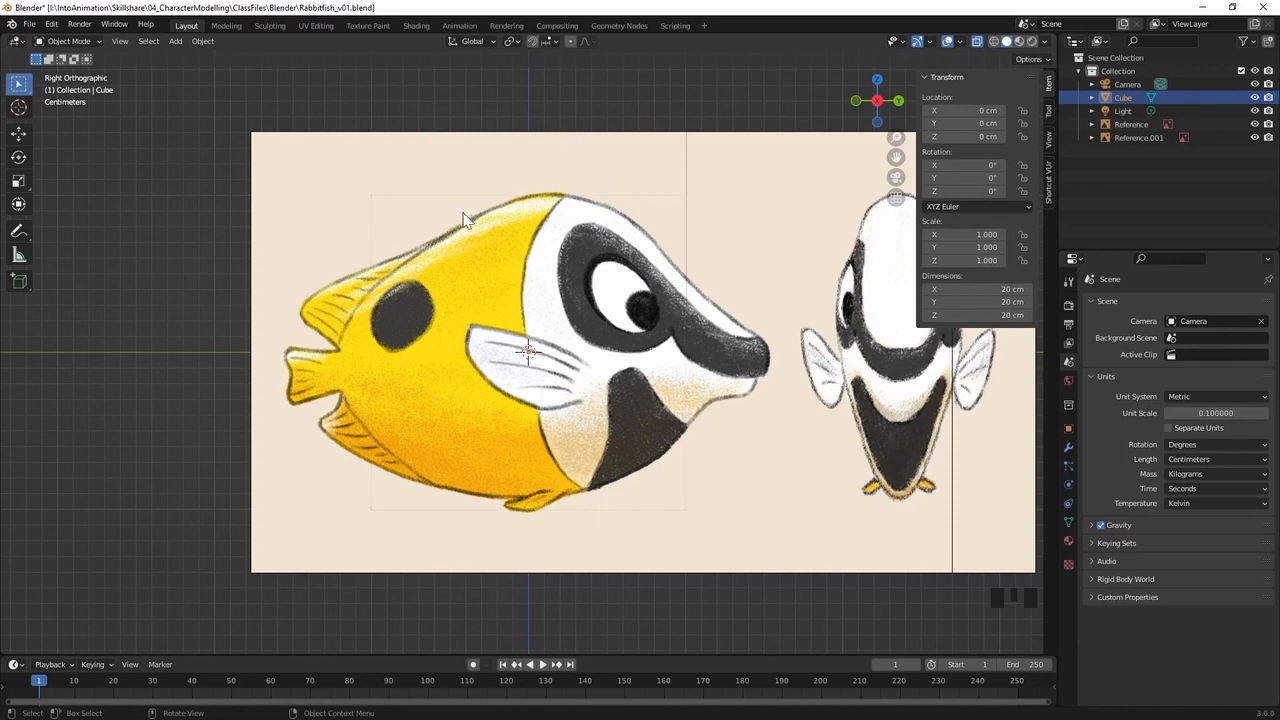
Move the side-view reference image along the X axis to about -33.9 cm, onto the opposite side of the cube
middle_drag(564, 163, 424, 410)
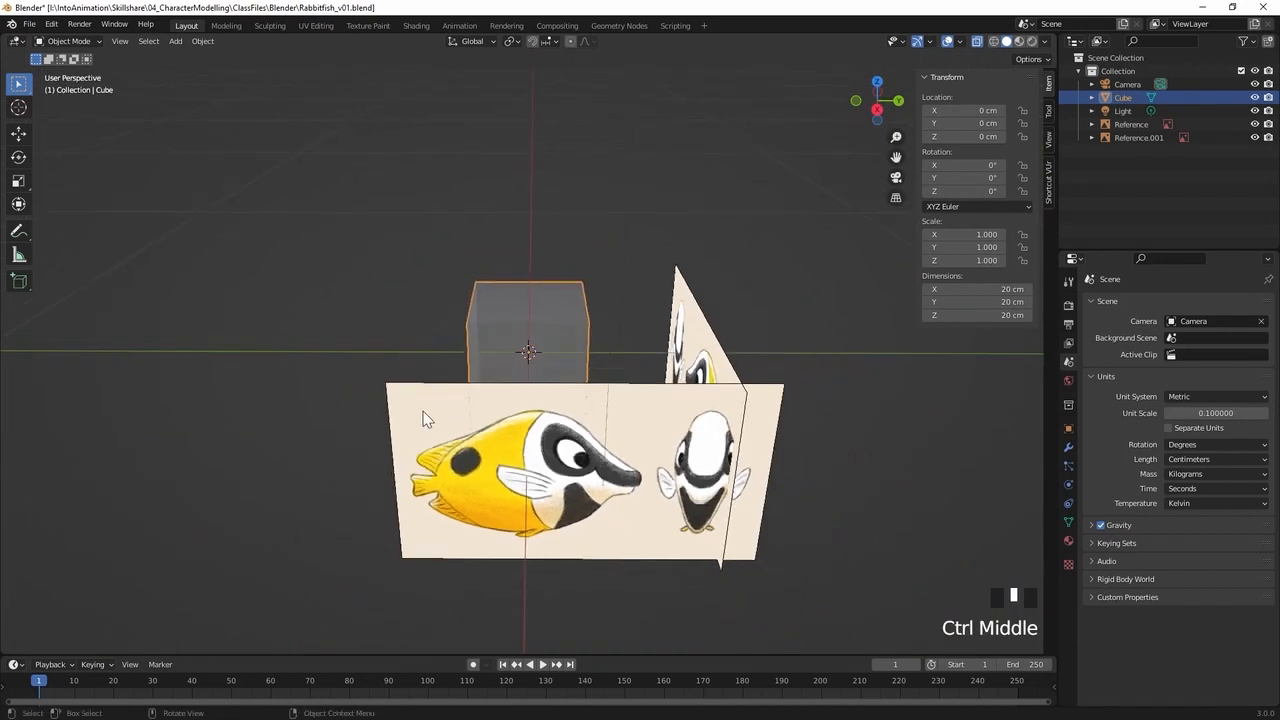
click(424, 412)
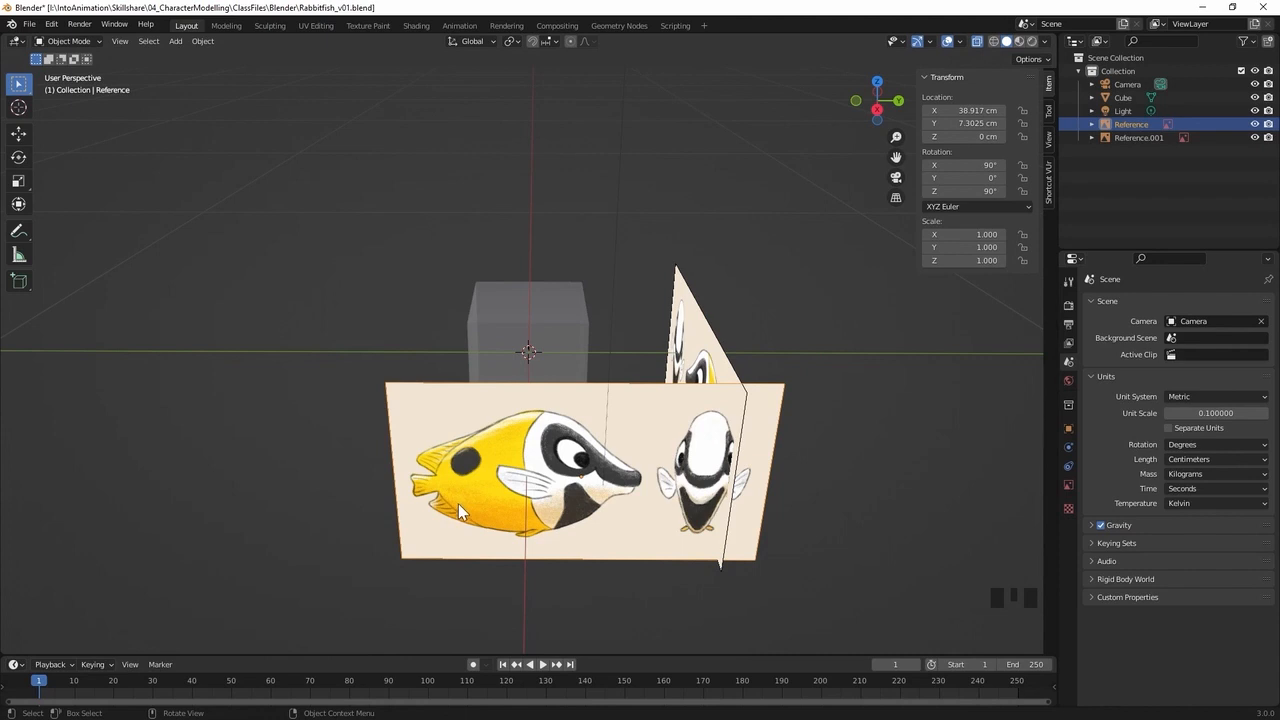
key(g)
key(x)
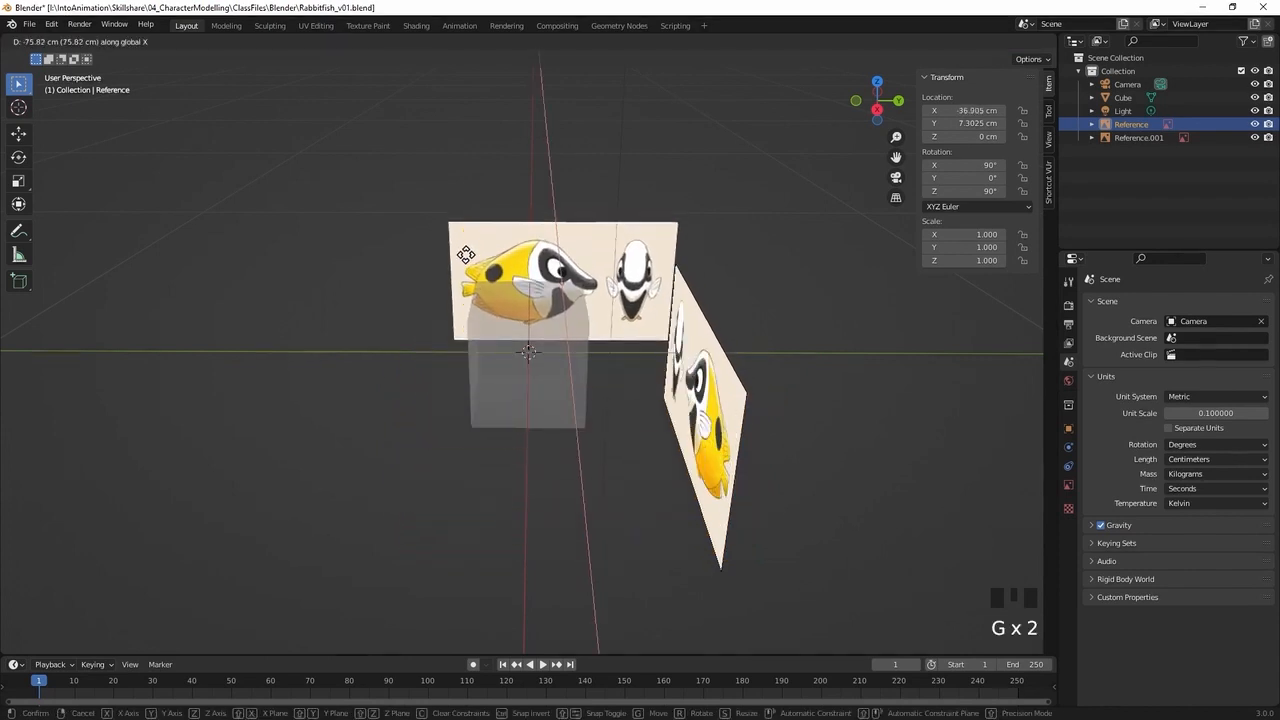
click(466, 270)
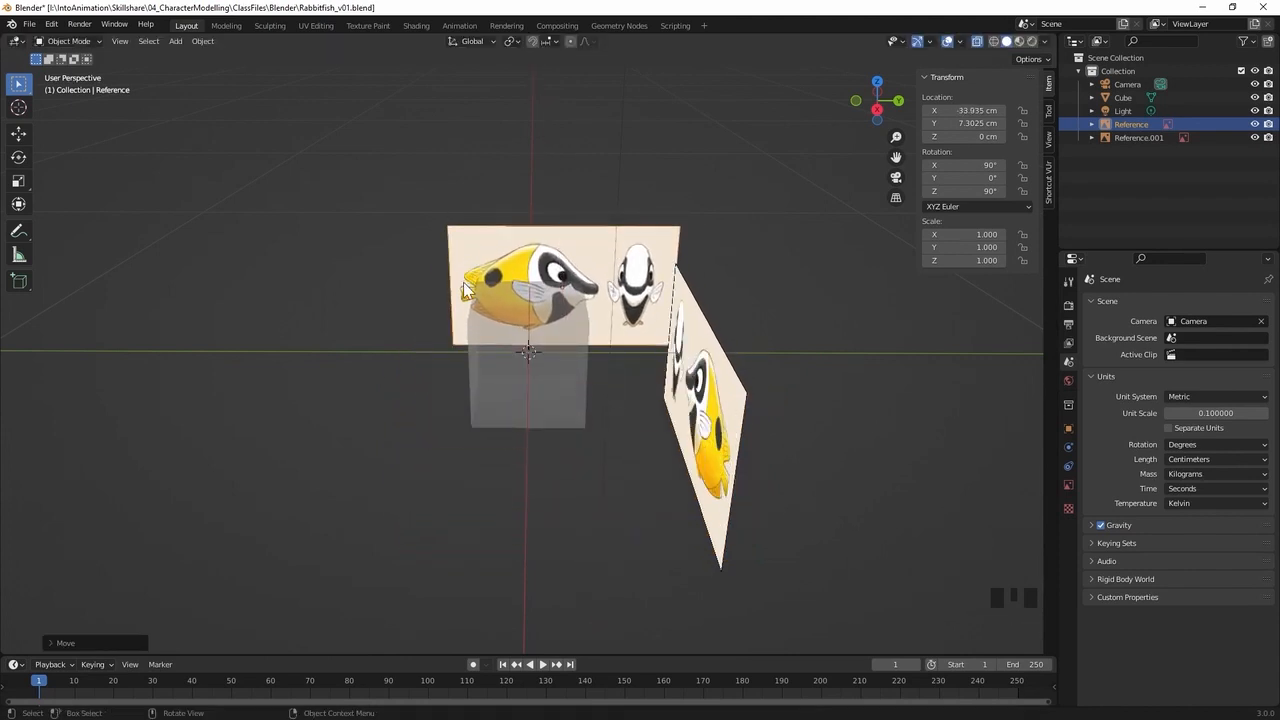
key(KP_3)
ctrl+middle_drag(453, 390, 540, 323)
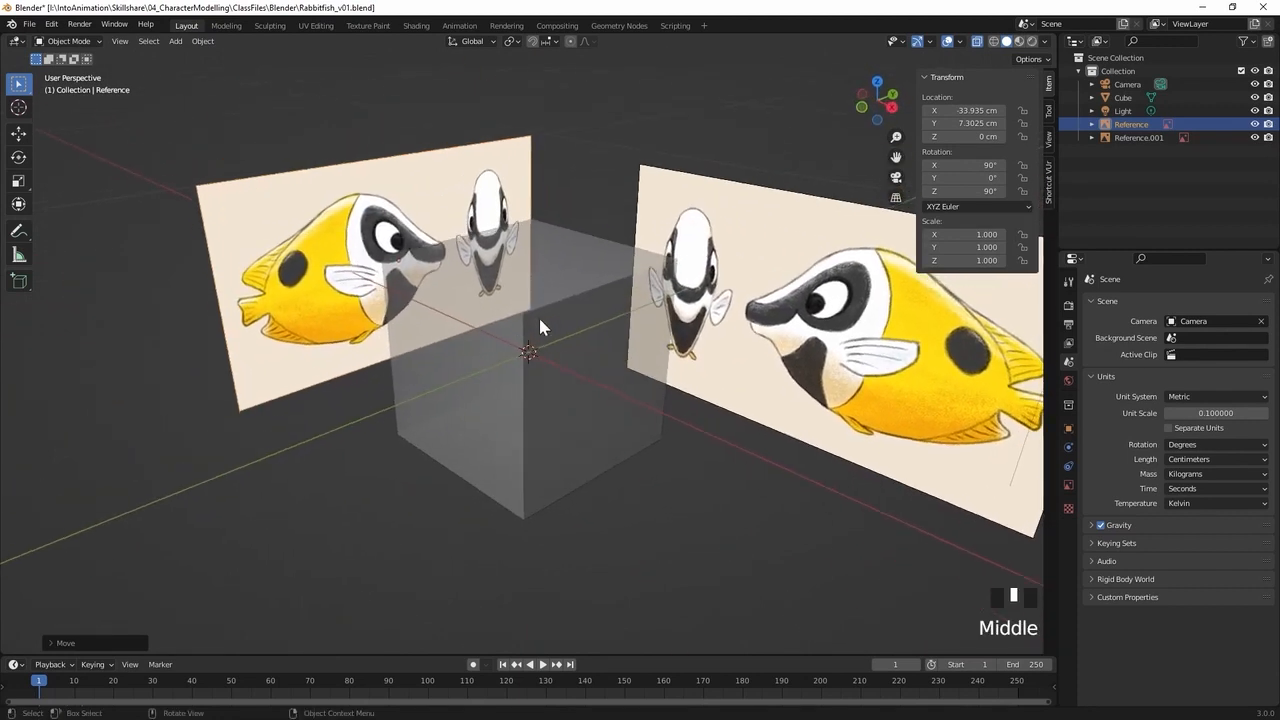
Move both reference images into a new collection named Reference
shift+click(1134, 140)
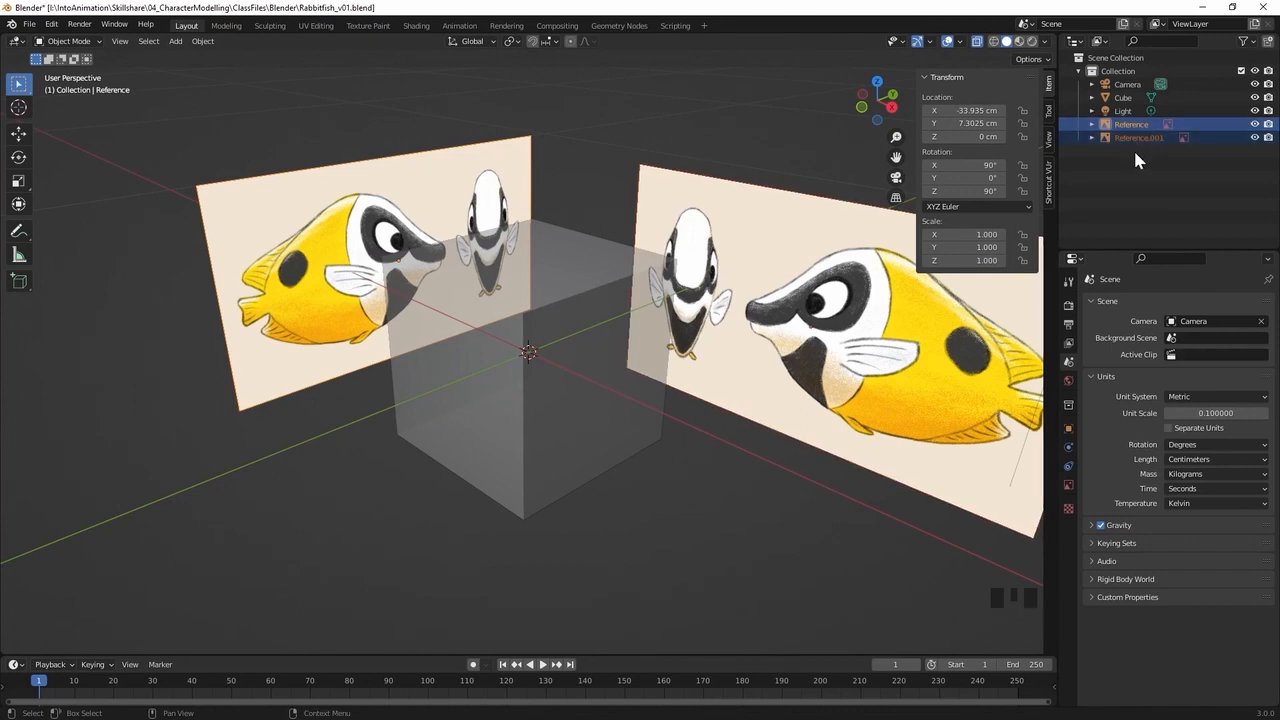
key(m)
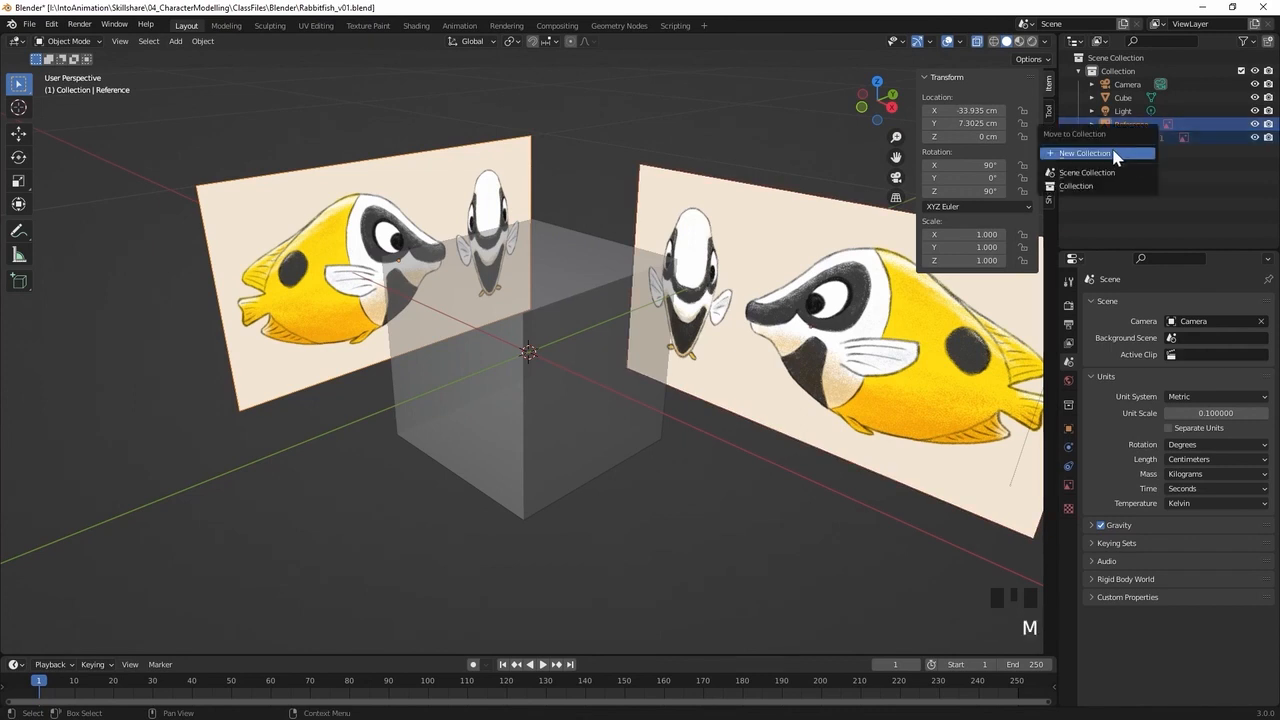
click(1116, 153)
text(Reference)
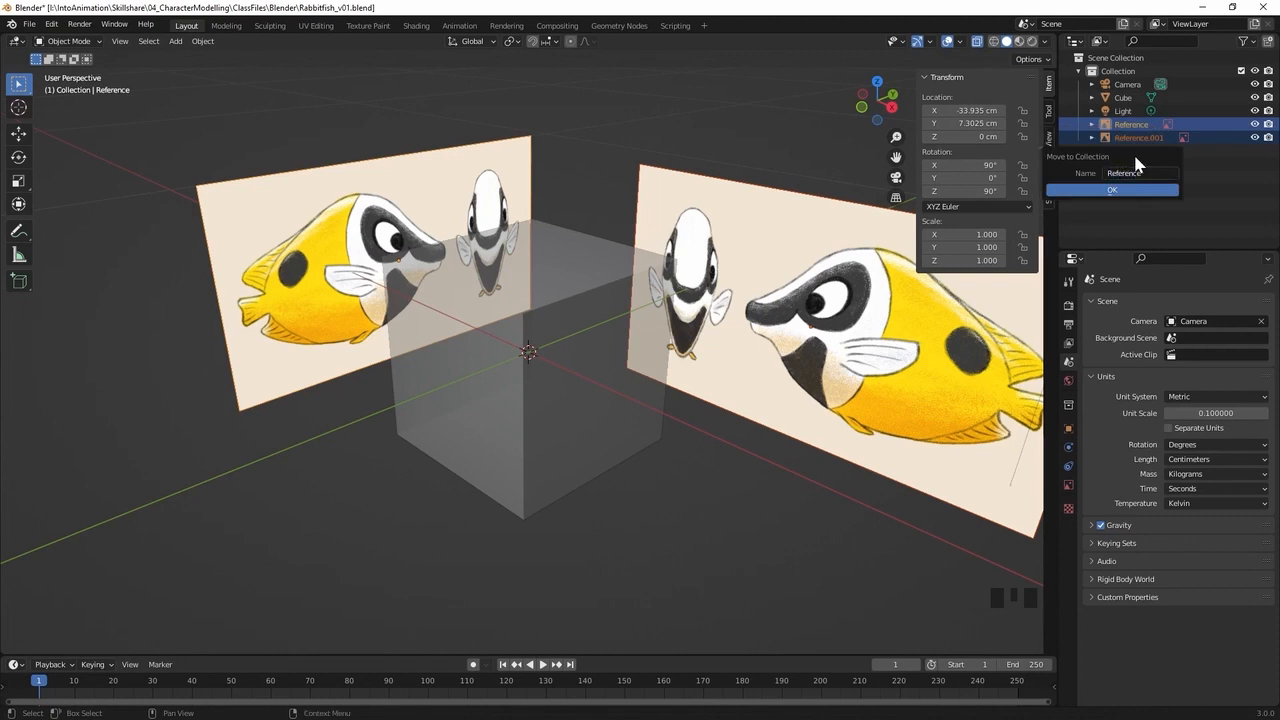
key(Return)
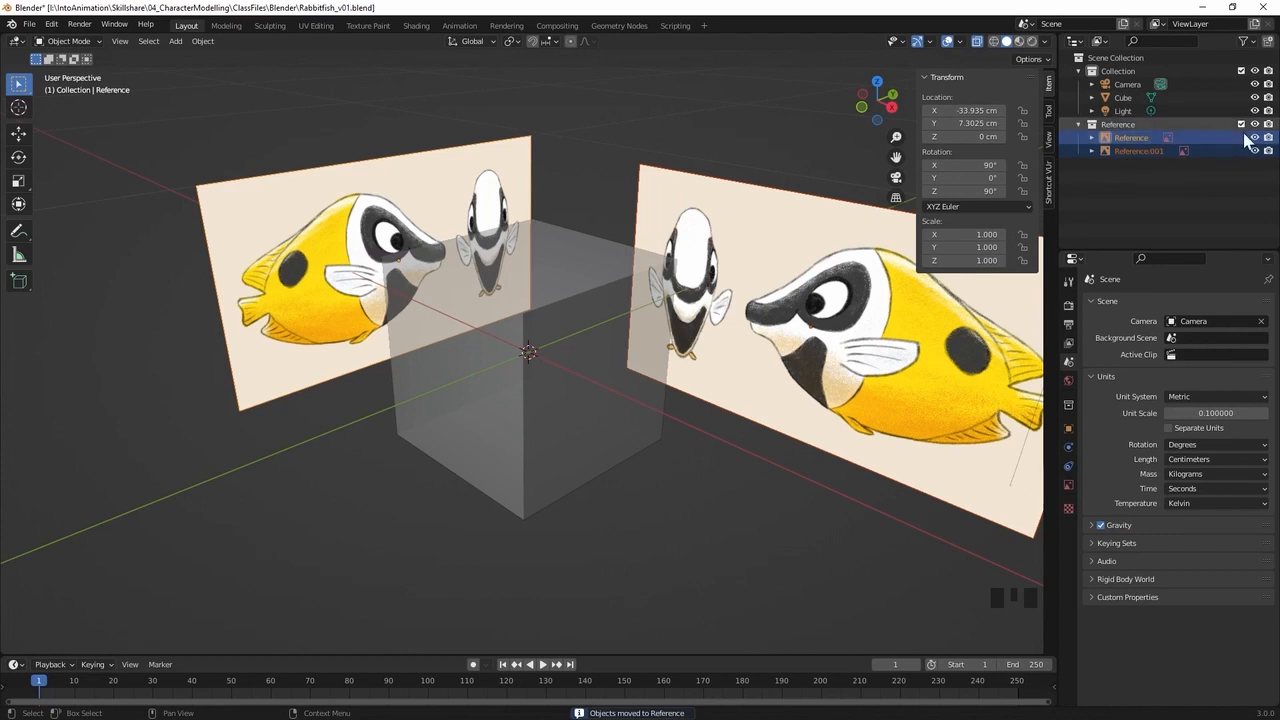
Exclude and re-enable the Reference collection to test its visibility, and collapse it in the Outliner
click(1242, 125)
click(1242, 125)
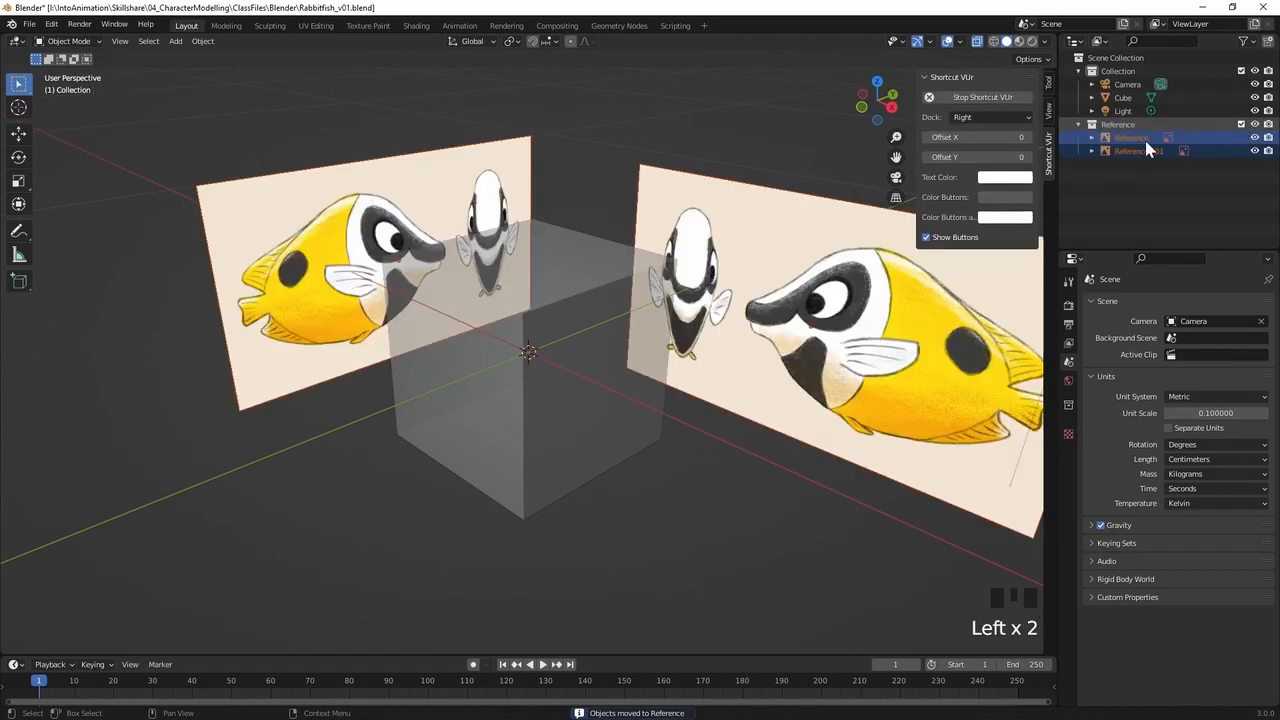
click(1079, 126)
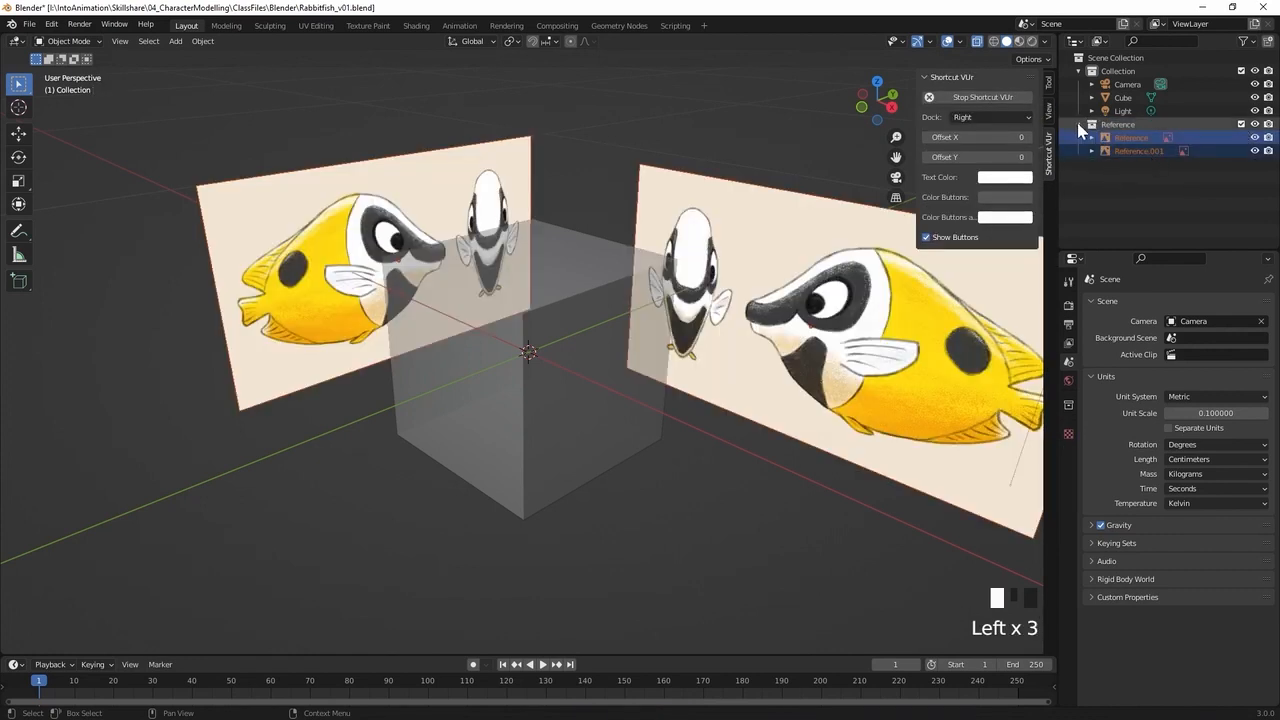
Show the selectability toggles in the Outliner, disable selection for the Reference collection, and test it on the images
click(1245, 42)
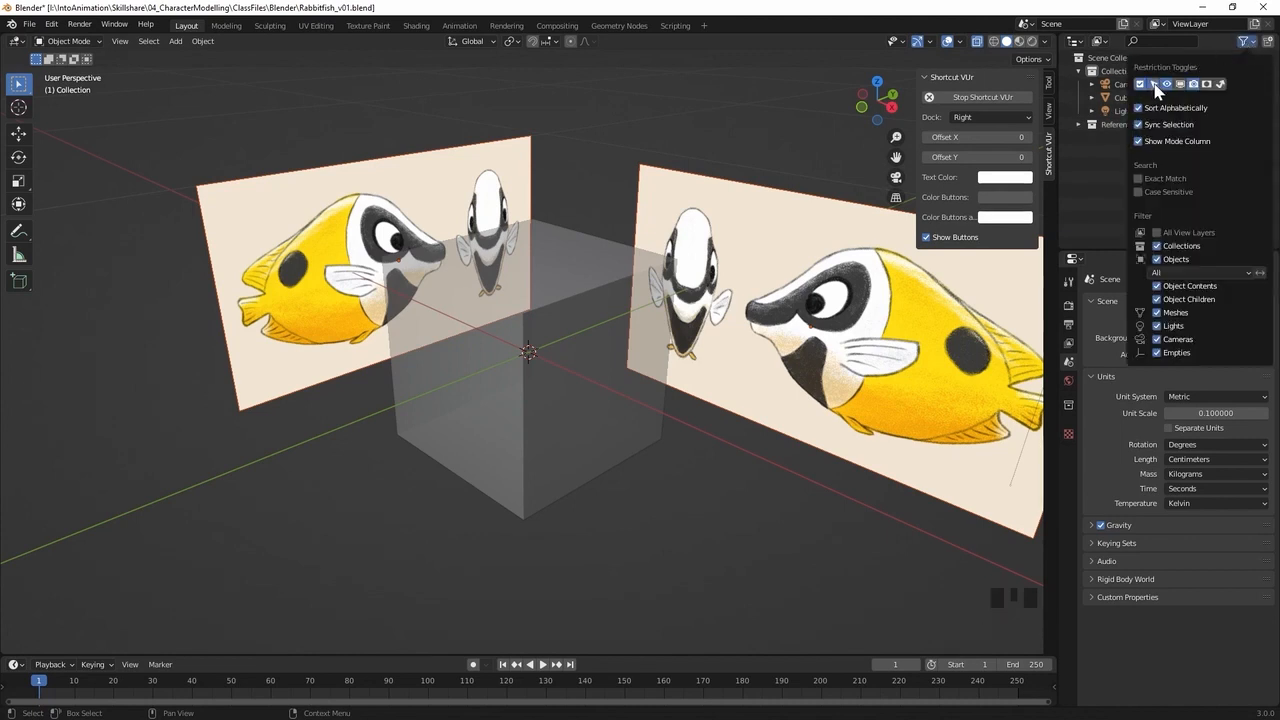
click(1227, 43)
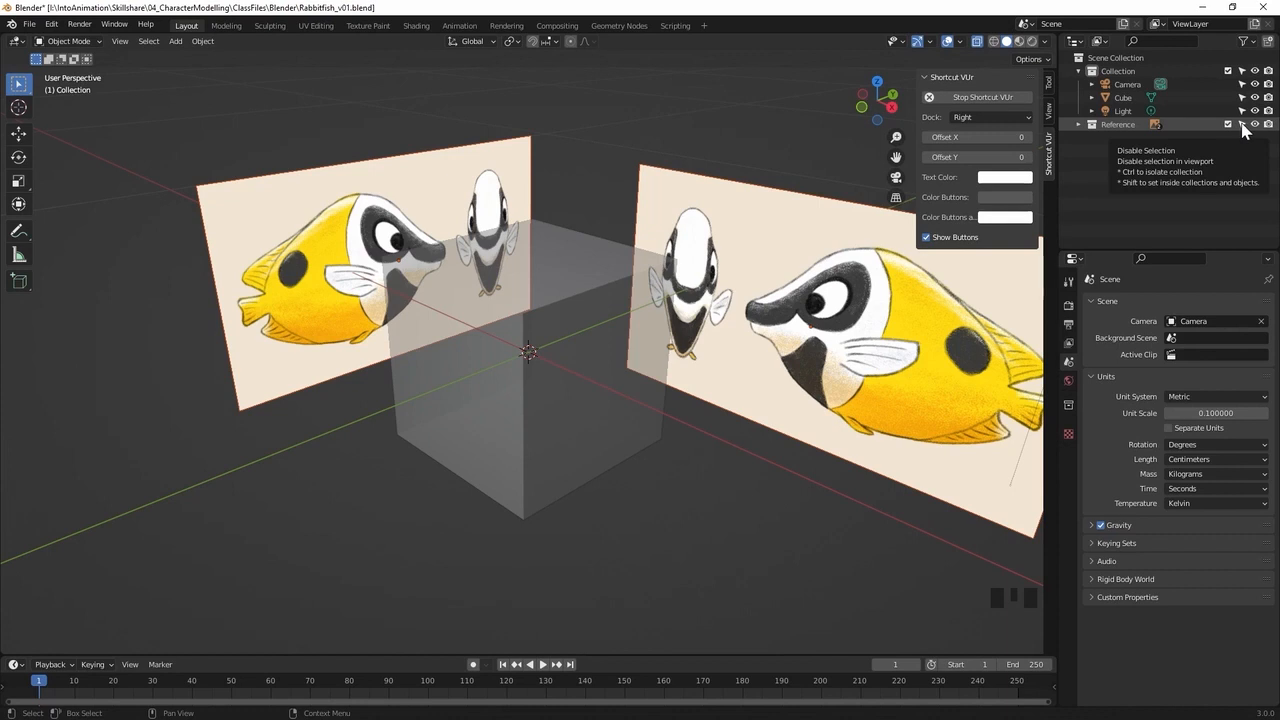
click(1242, 125)
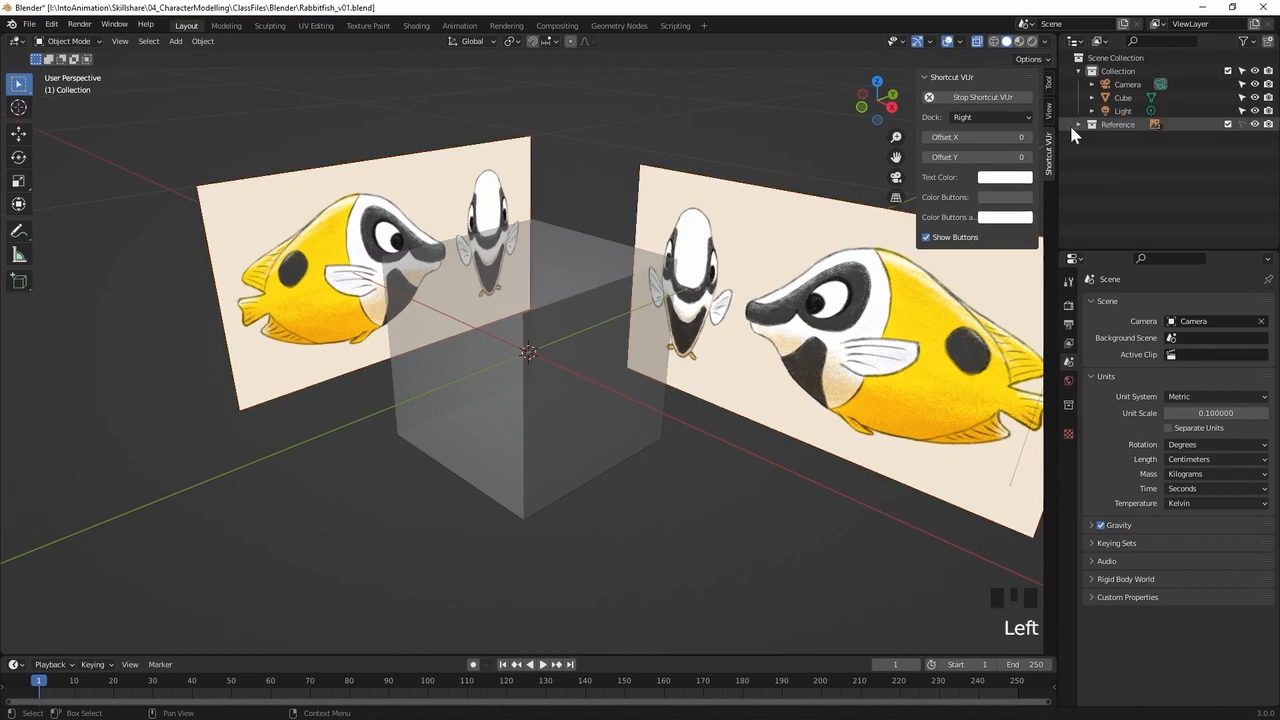
click(603, 104)
drag(728, 166, 645, 224)
drag(717, 155, 665, 190)
drag(710, 159, 654, 209)
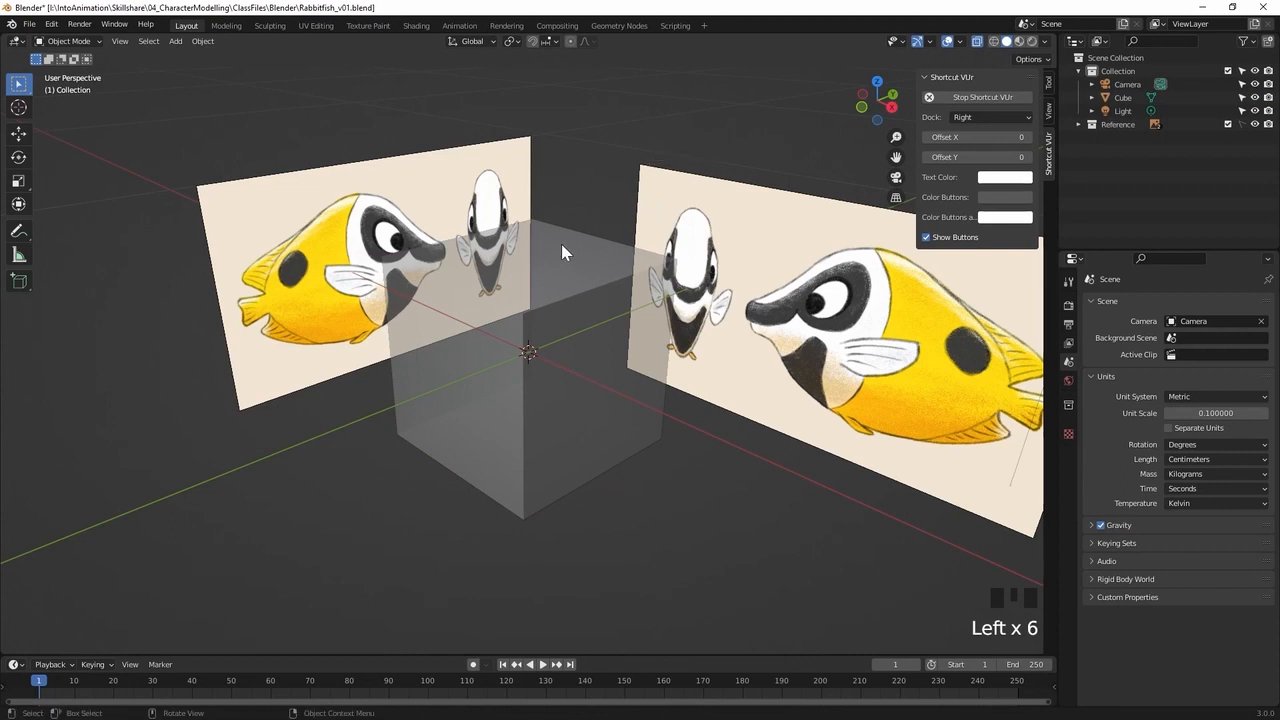
Select the cube and turn off X-ray display so it appears solid
click(555, 271)
middle_drag(461, 430, 524, 434)
key(alt+z)
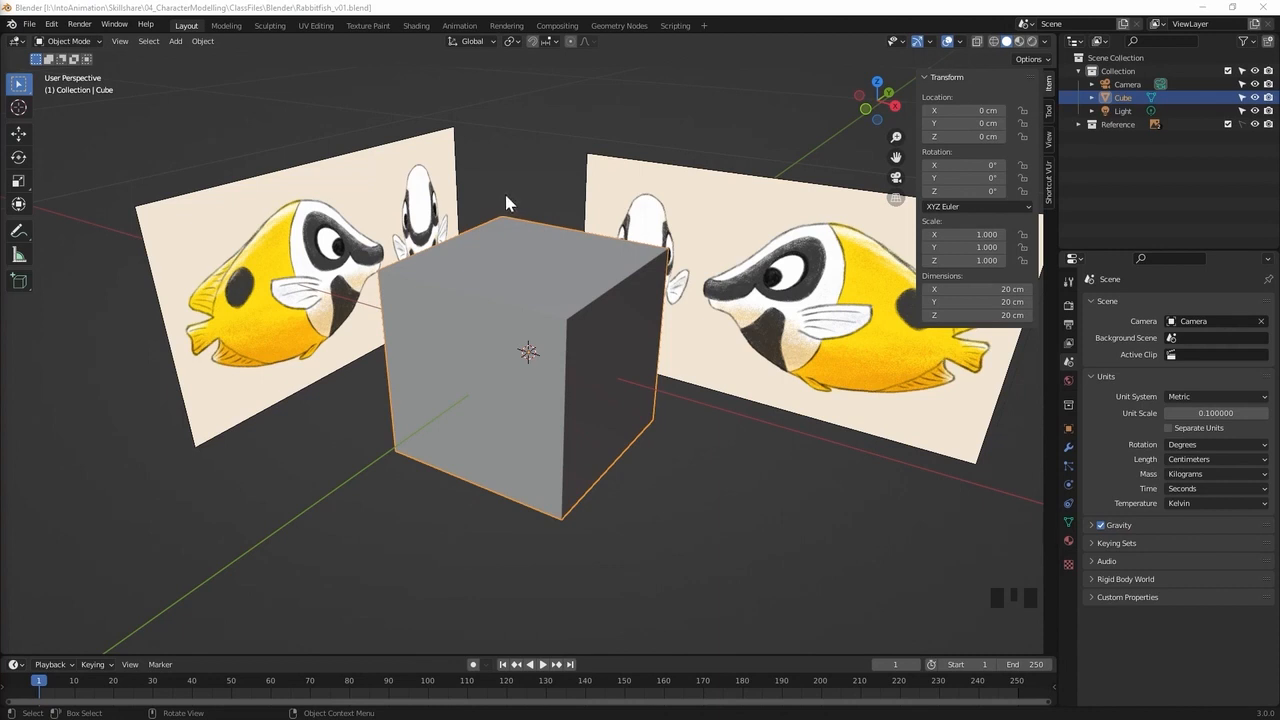
Switch to the Modeling workspace with the cube in Edit Mode, seen from the right orthographic view
click(226, 25)
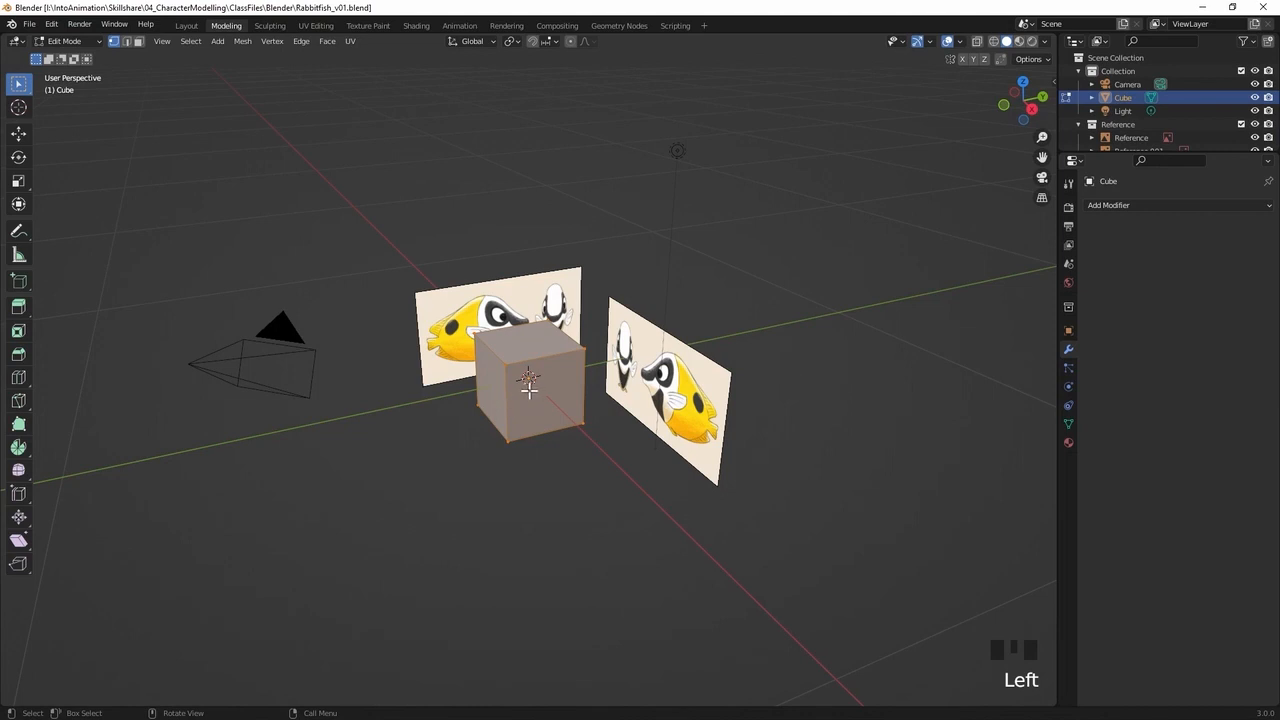
key(Tab)
key(Tab)
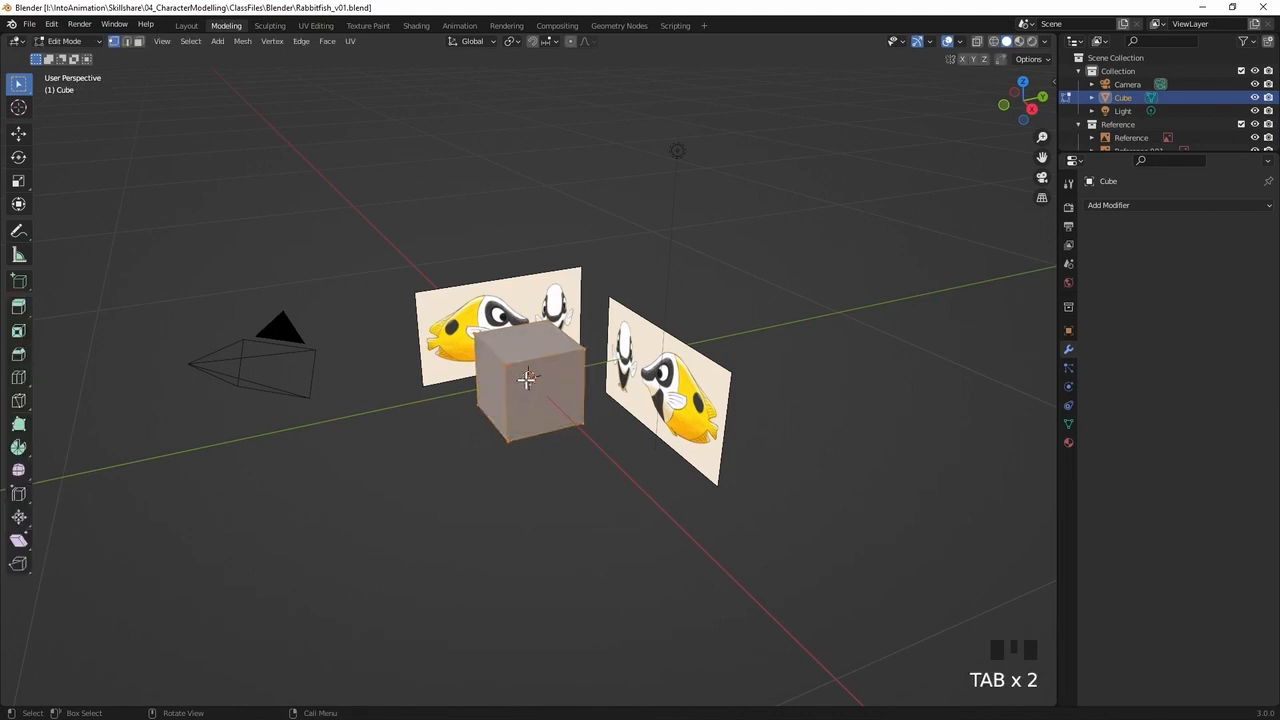
key(KP_3)
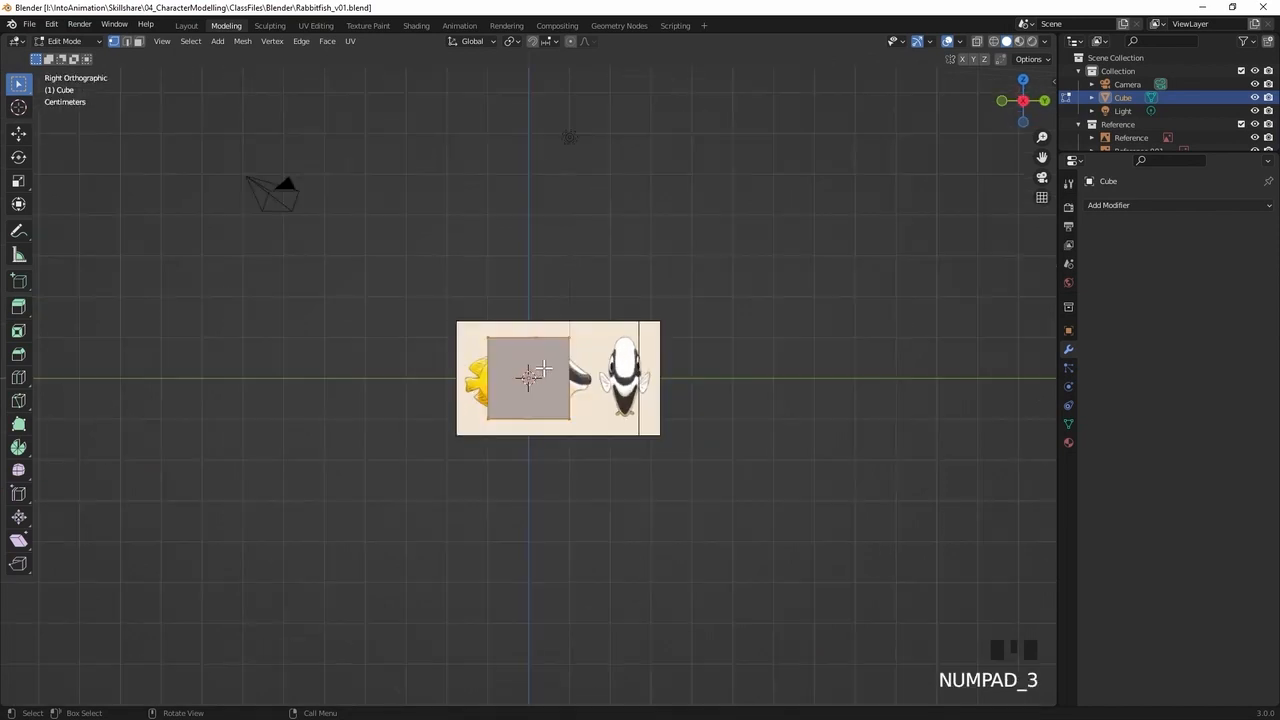
Turn on X-ray display so the side reference of the fish shows through the cube
ctrl+middle_drag(470, 378, 791, 243)
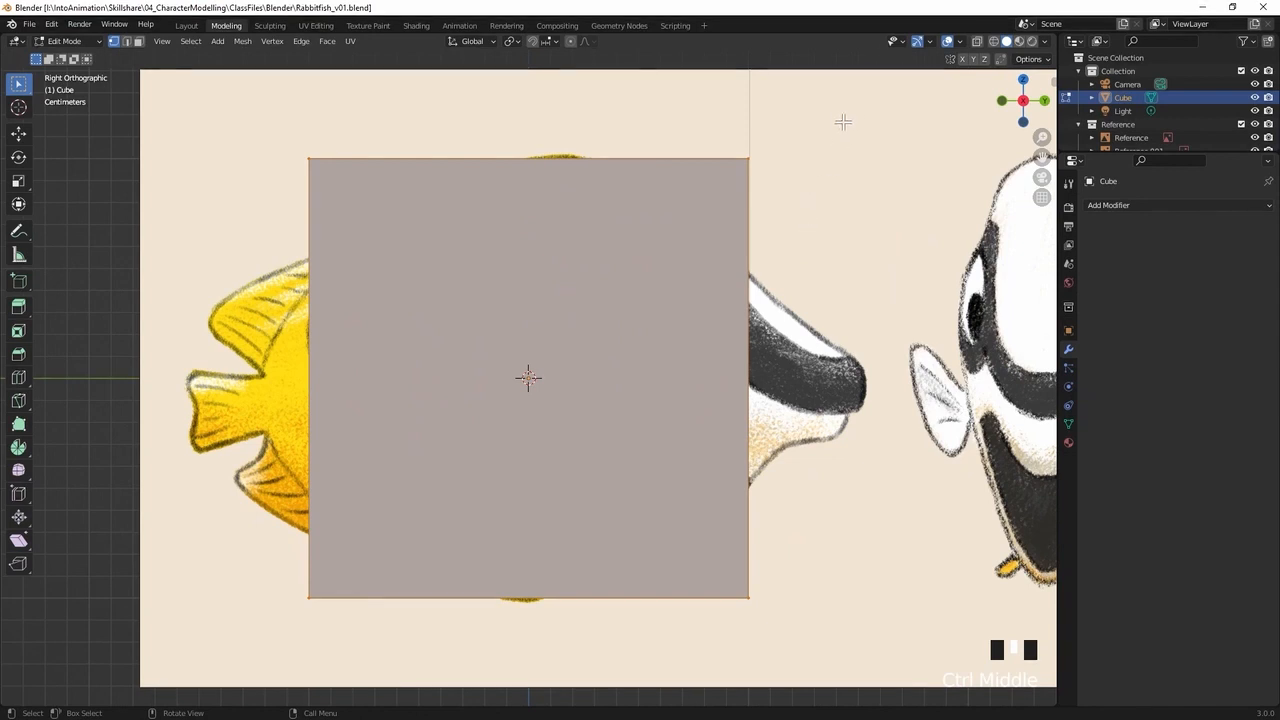
key(alt+z)
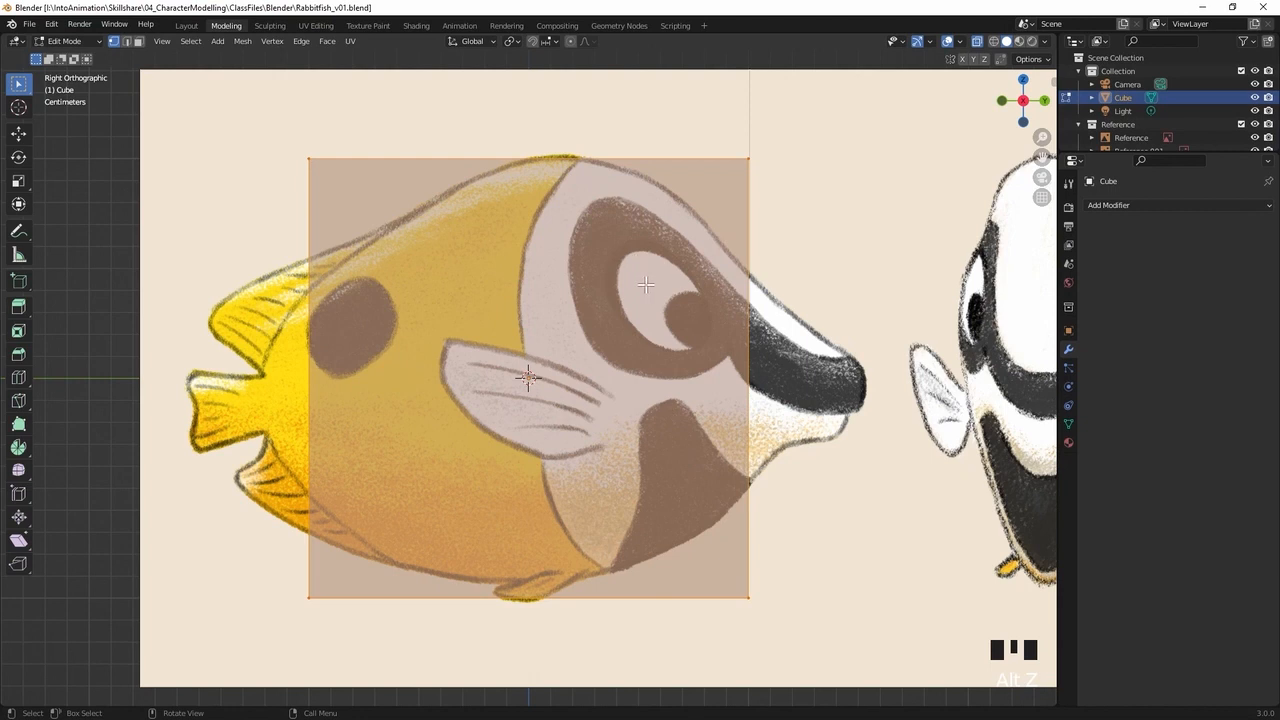
ctrl+middle_drag(645, 285, 661, 292)
ctrl+middle_drag(667, 290, 667, 300)
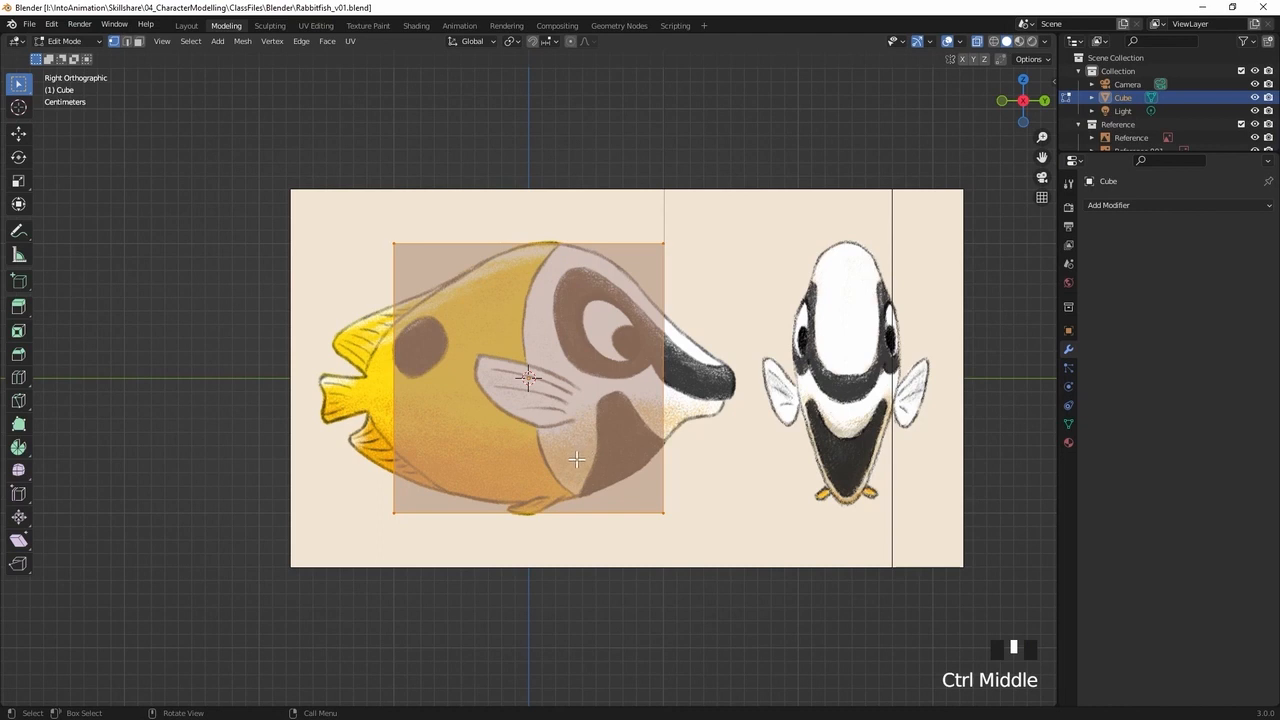
drag(396, 205, 431, 262)
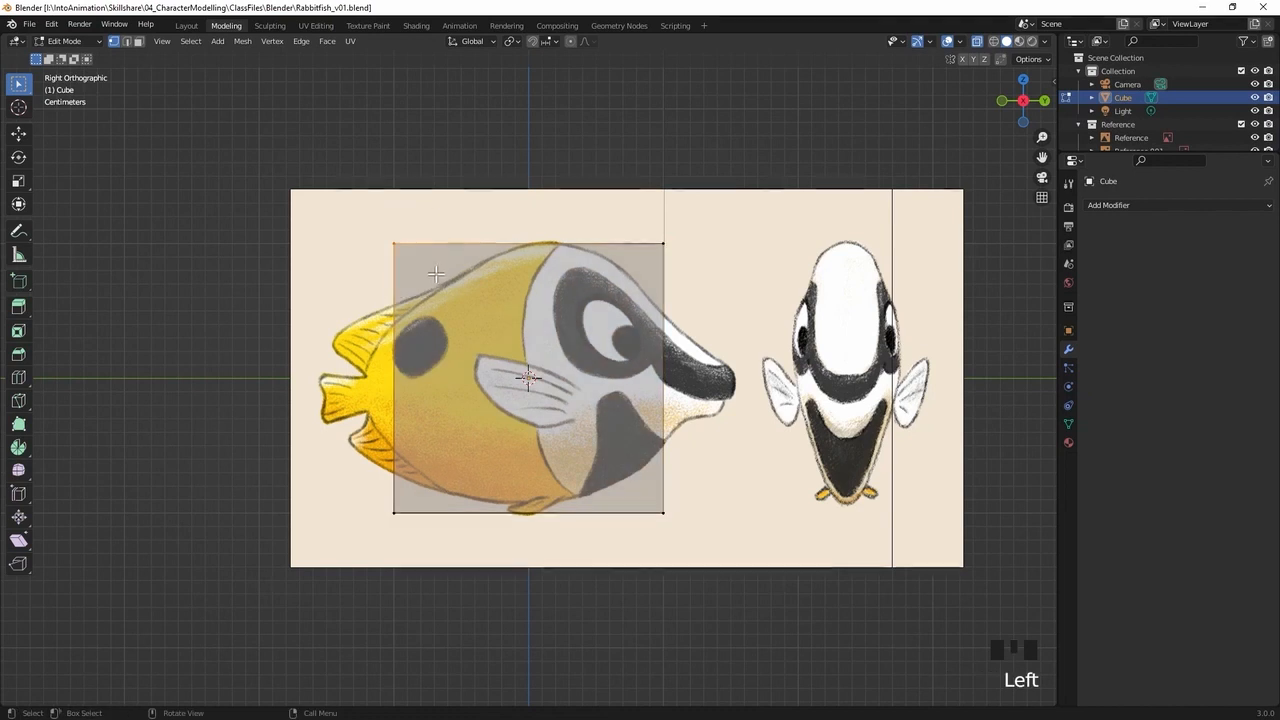
key(g)
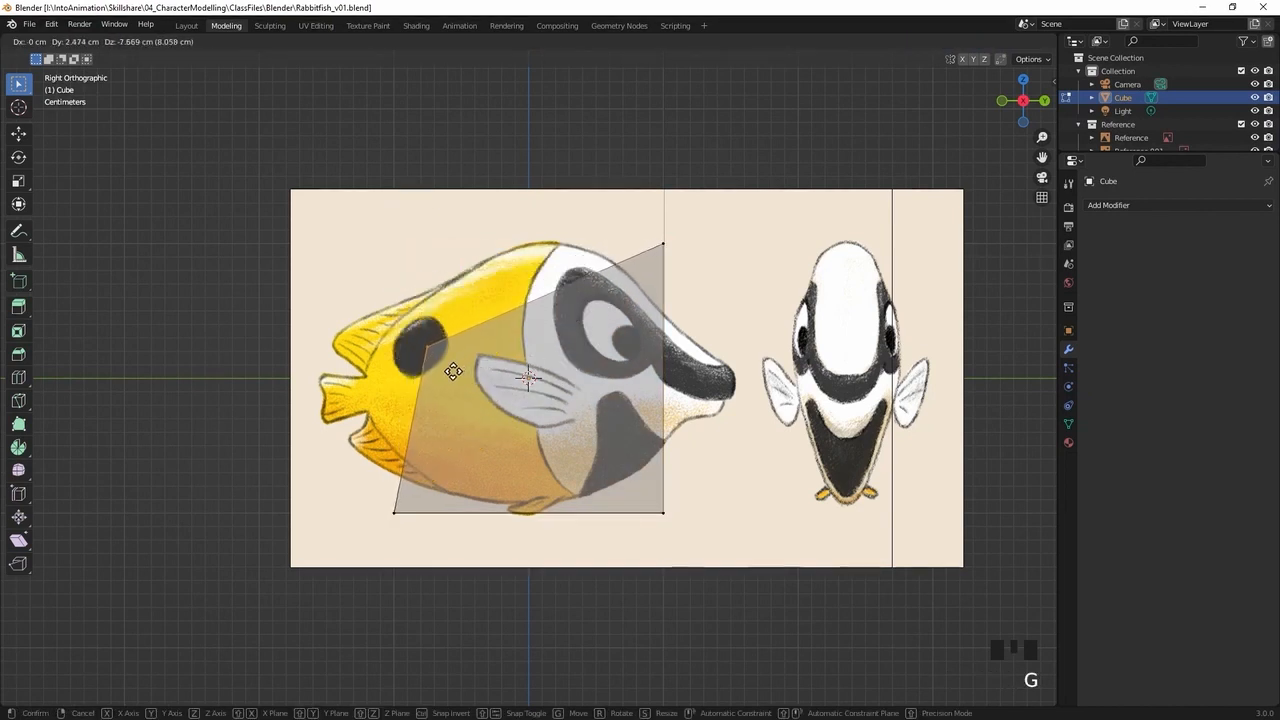
right_click(451, 372)
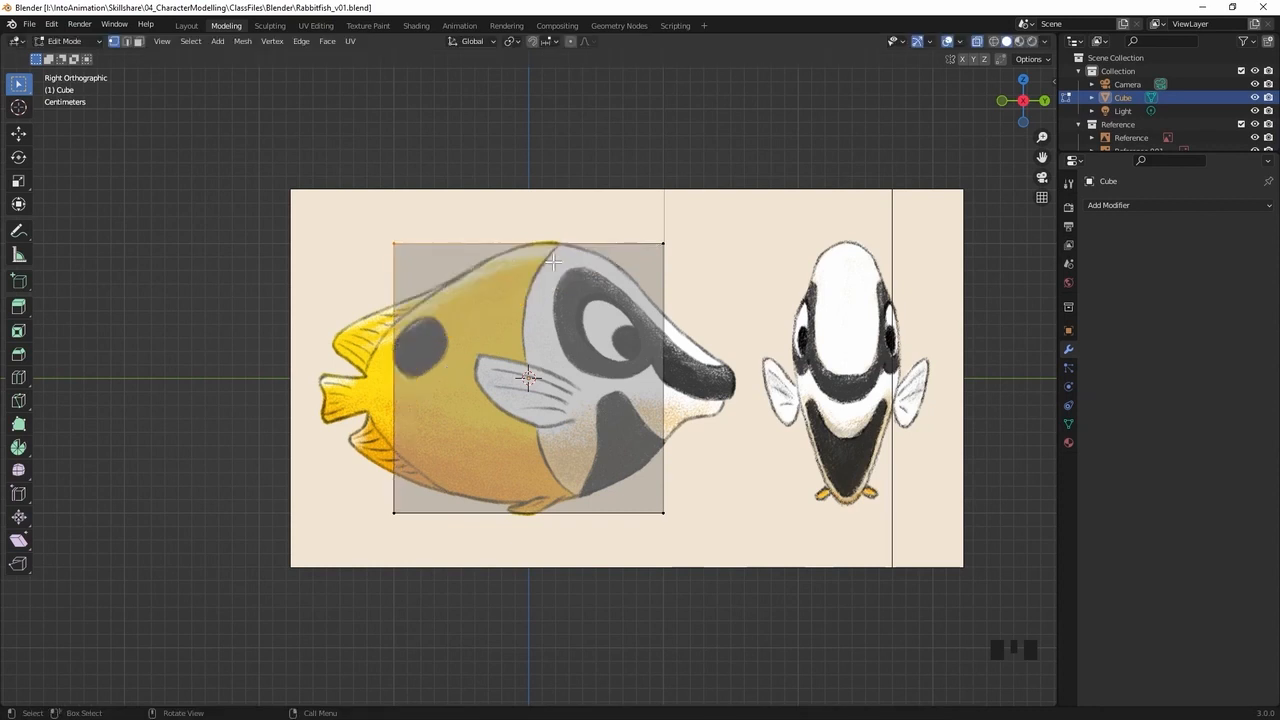
click(525, 200)
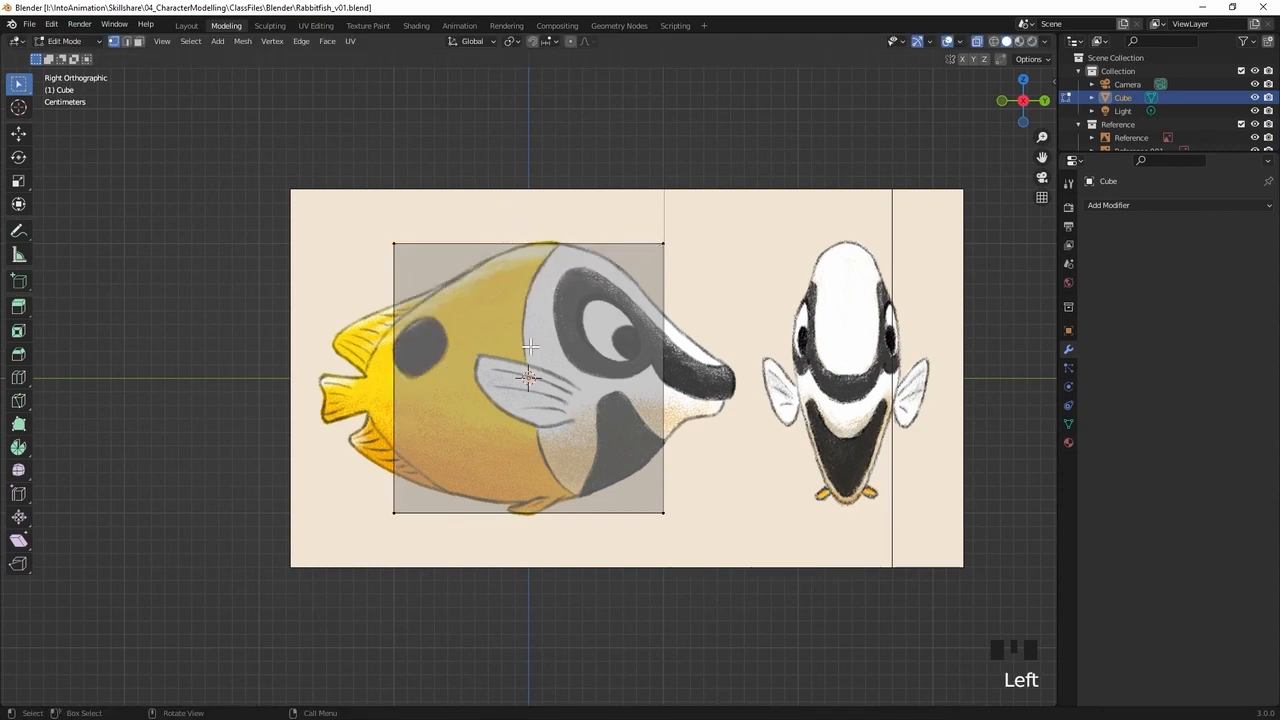
Try subdividing the whole cube repeatedly into a dense grid of 16 segments per side
key(a)
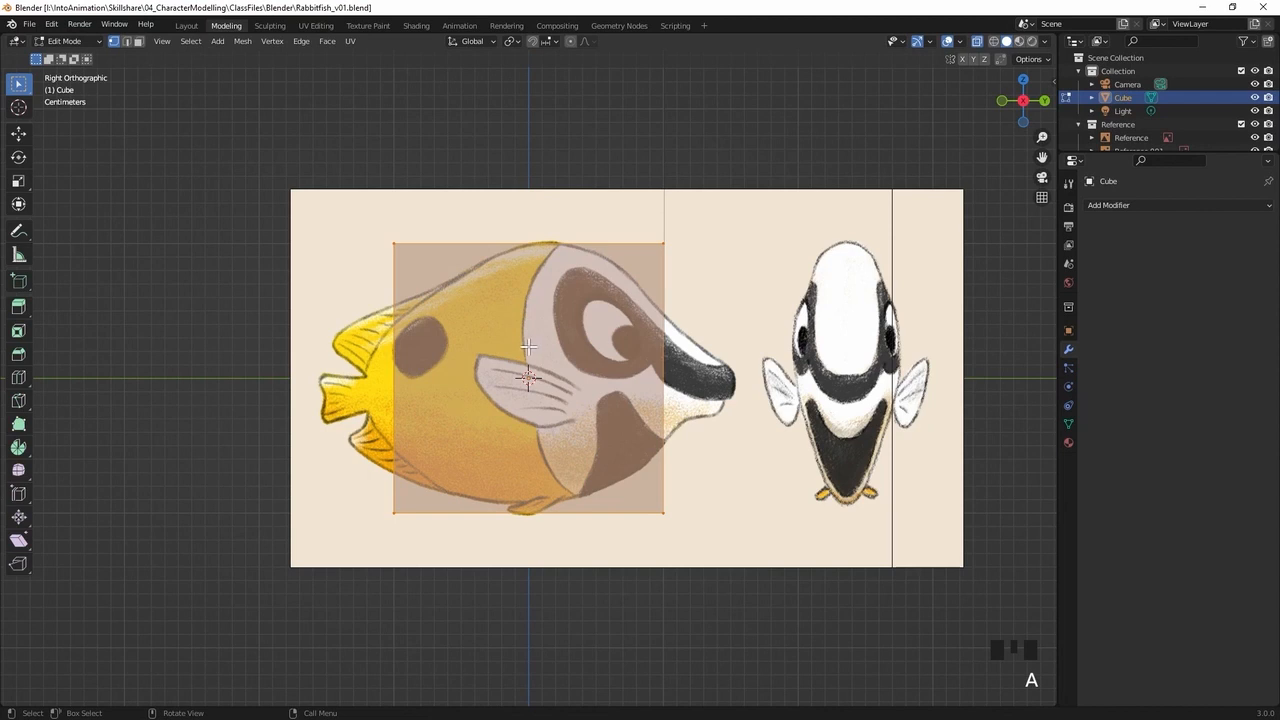
right_click(526, 346)
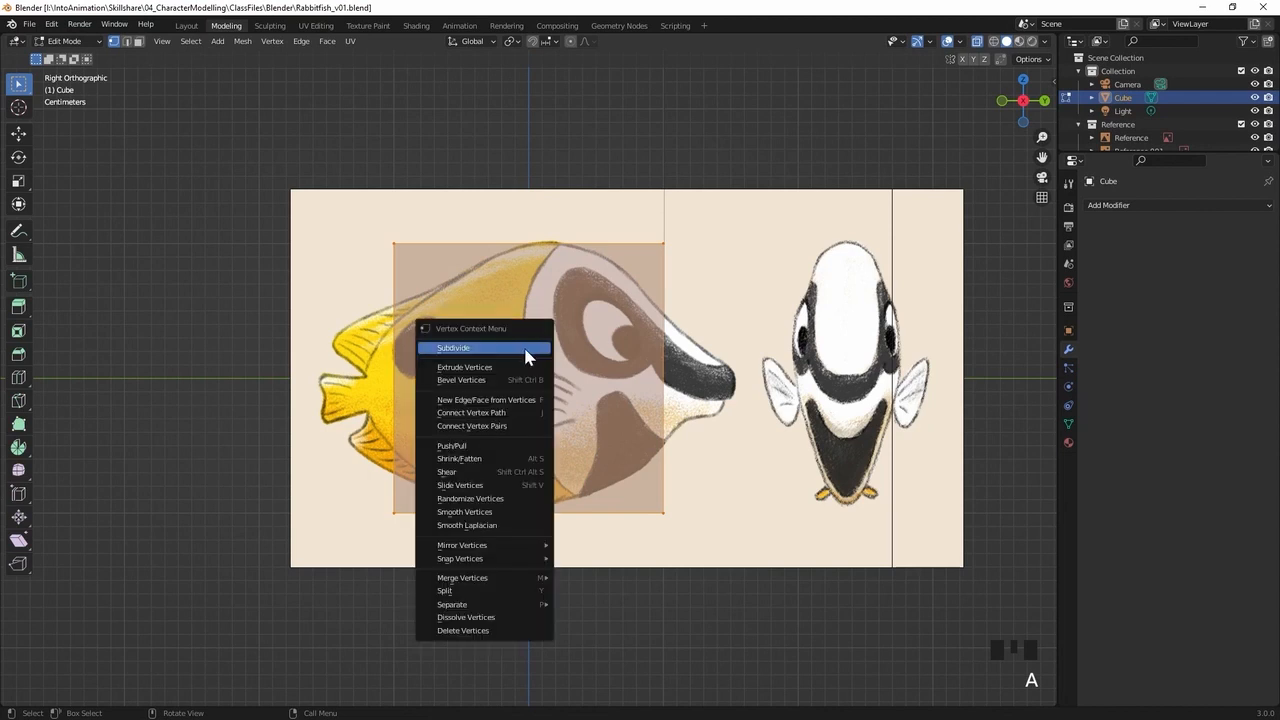
click(526, 348)
right_click(521, 352)
right_click(521, 350)
right_click(523, 343)
right_click(520, 344)
right_click(518, 342)
right_click(520, 345)
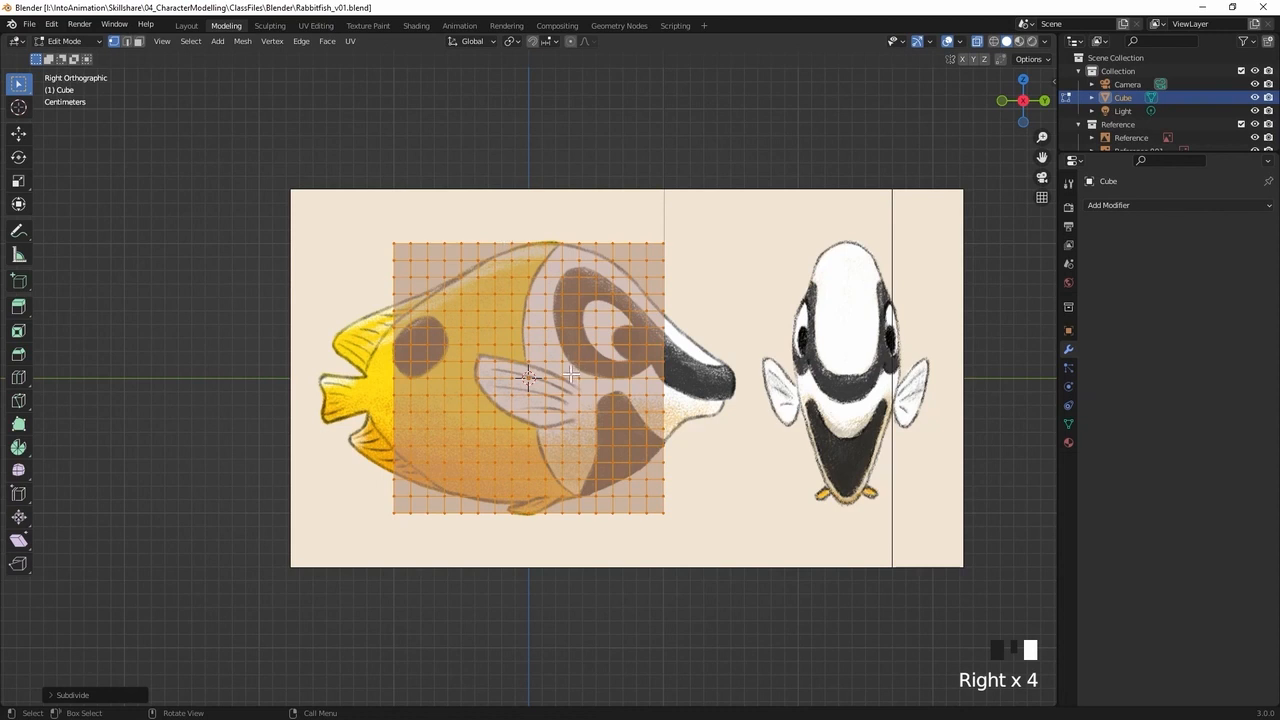
Try shaping the dense mesh by moving single vertices at its upper tail-side corner
click(382, 253)
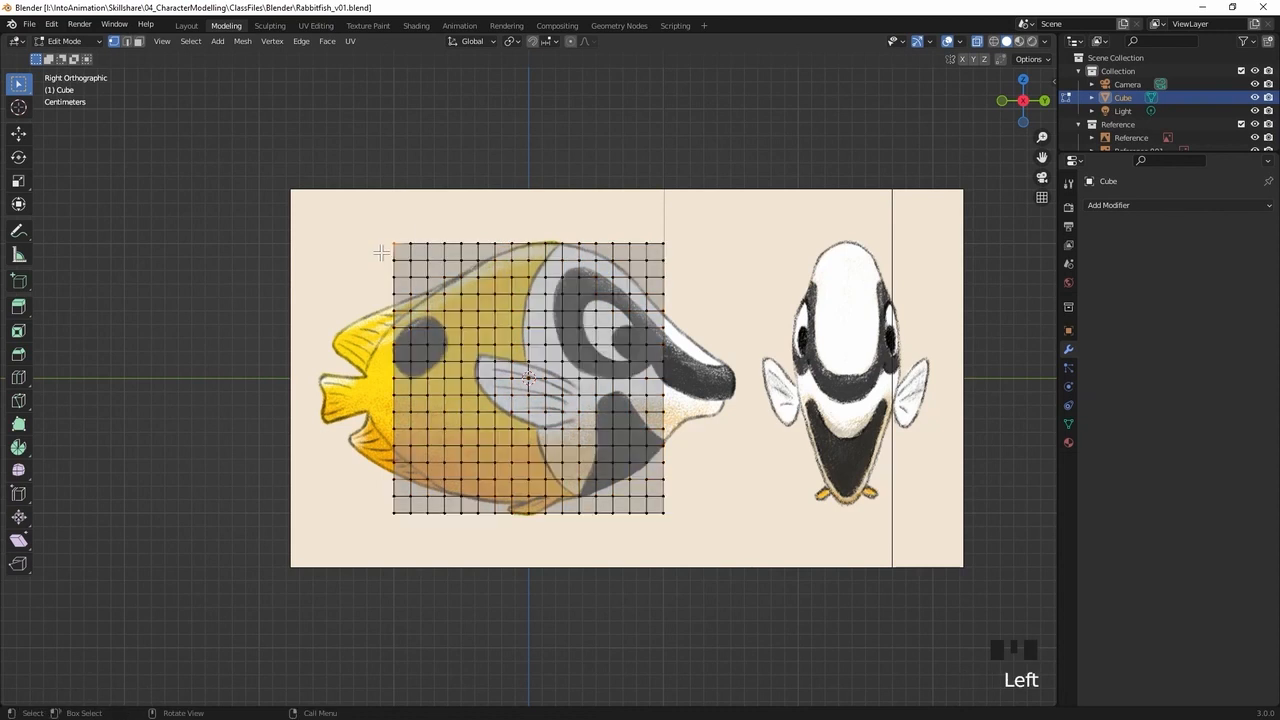
key(g)
click(402, 246)
key(g)
click(403, 256)
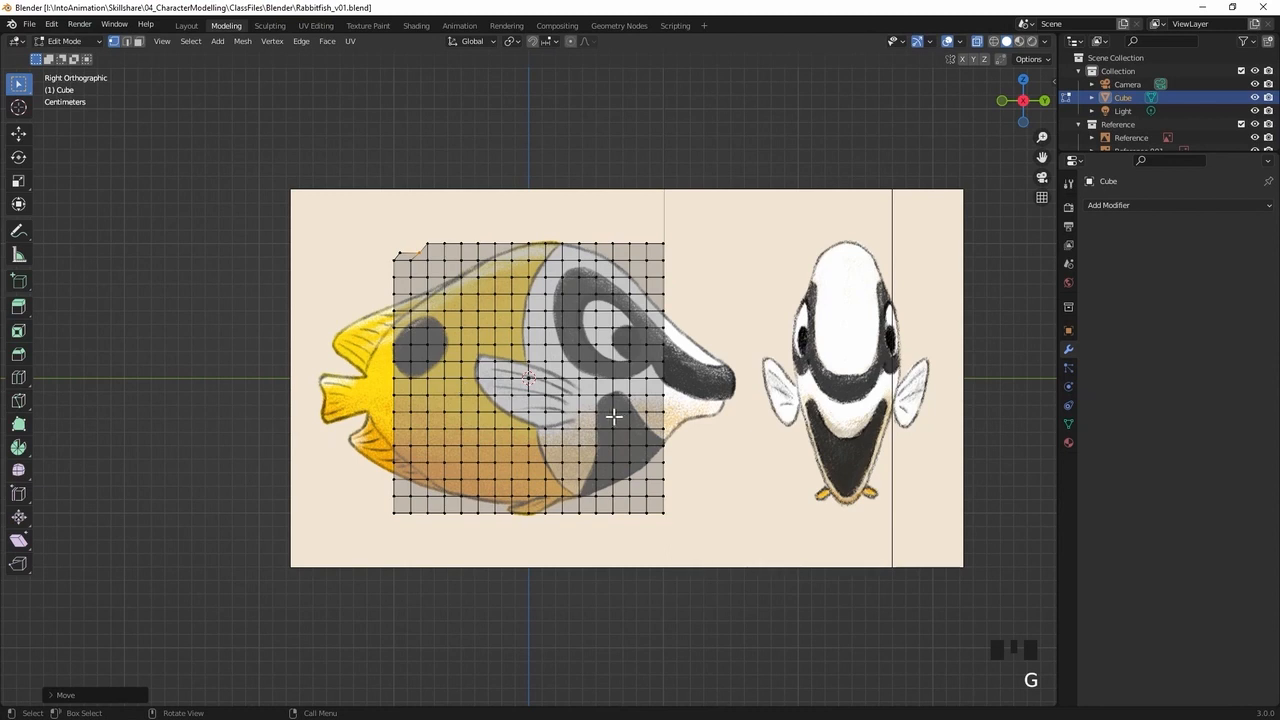
Undo the vertex moves and all the subdivisions of the cube, and clear the selection
key(ctrl)
key(ctrl+z)
key(ctrl+z)
key(ctrl+z)
key(ctrl+z)
key(ctrl+z)
key(ctrl+z)
key(ctrl+z)
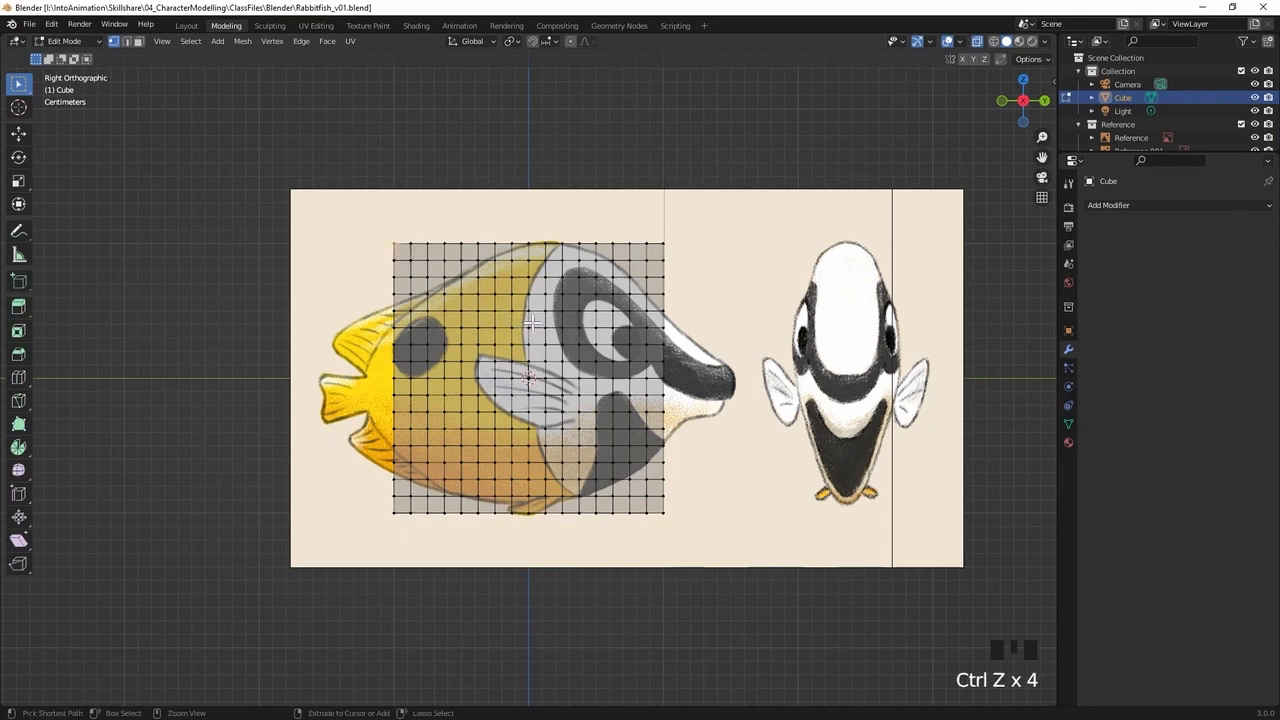
key(ctrl+z)
key(ctrl+z)
click(340, 537)
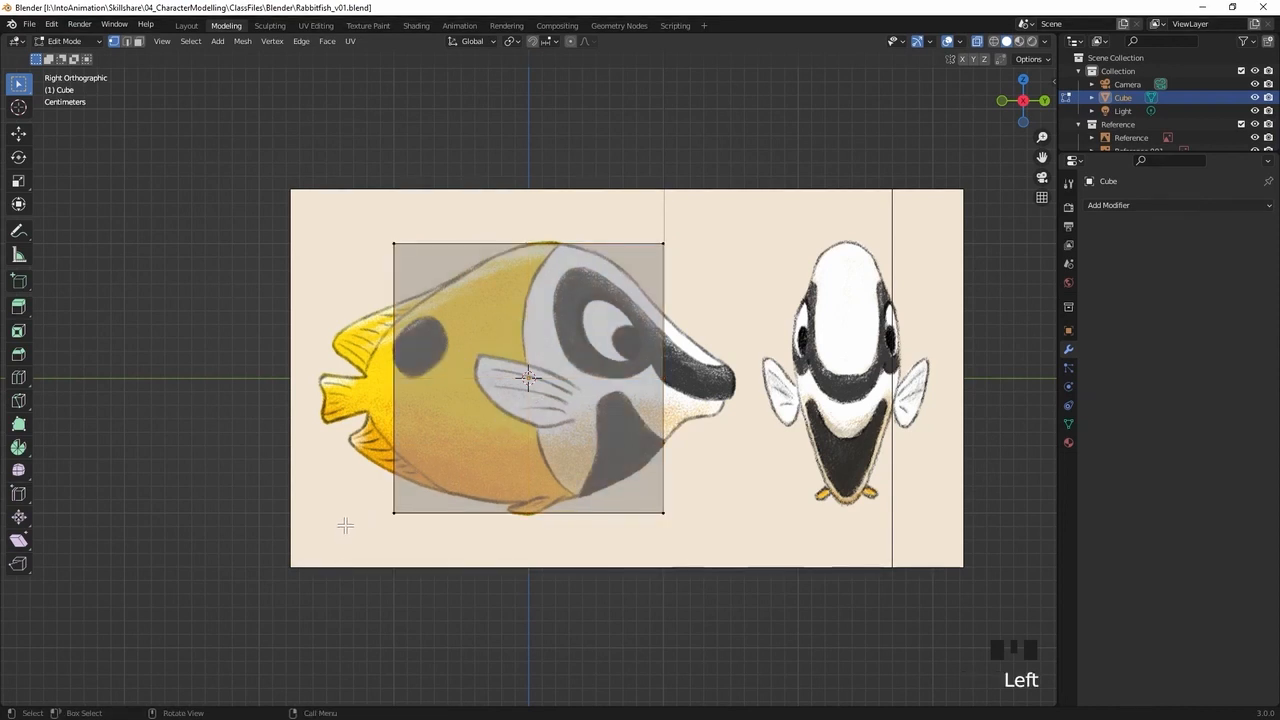
Select the whole cube and subdivide it once, giving two segments per side
key(a)
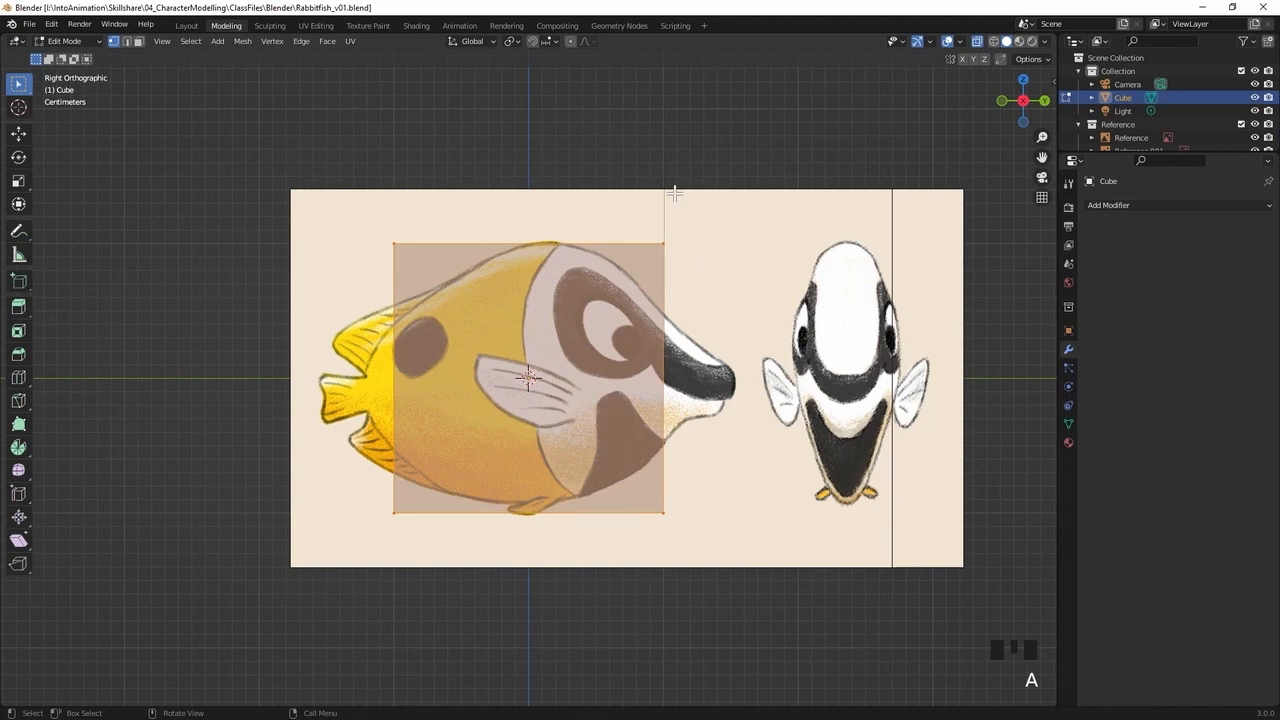
right_click(526, 346)
right_click(517, 350)
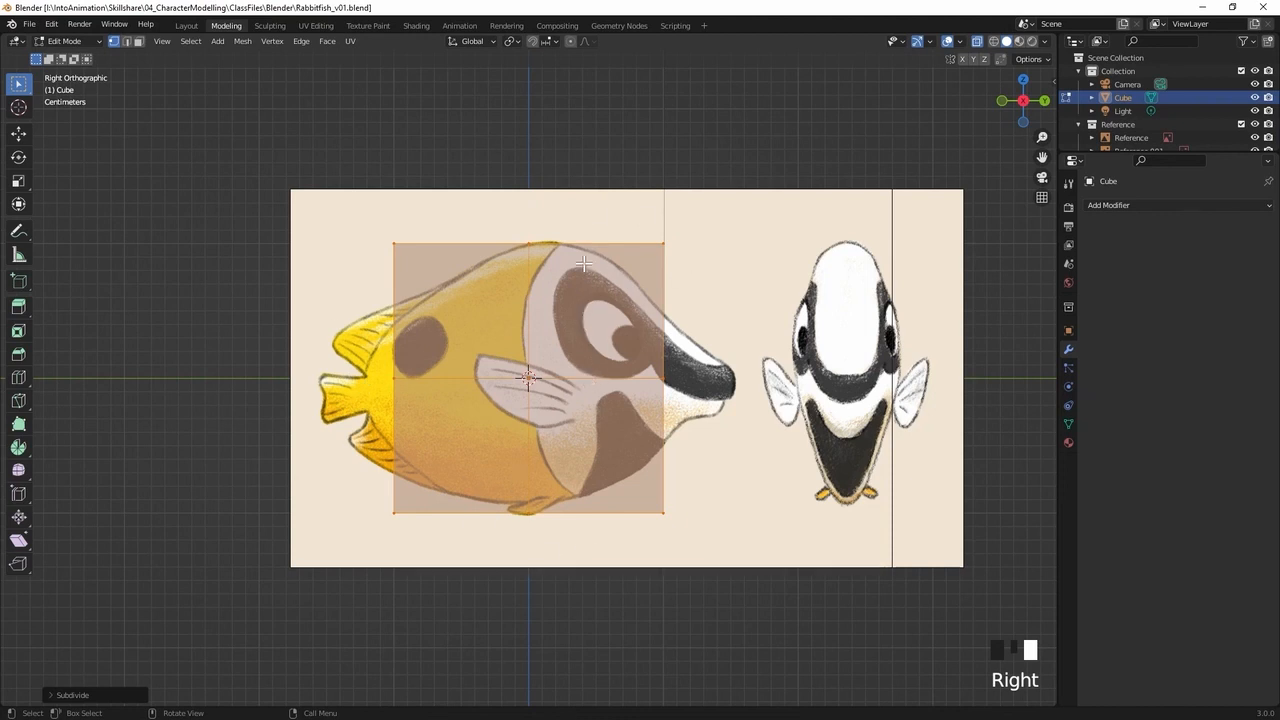
Select the top middle vertices through the cube with X-ray on, and examine the selection in perspective
click(493, 290)
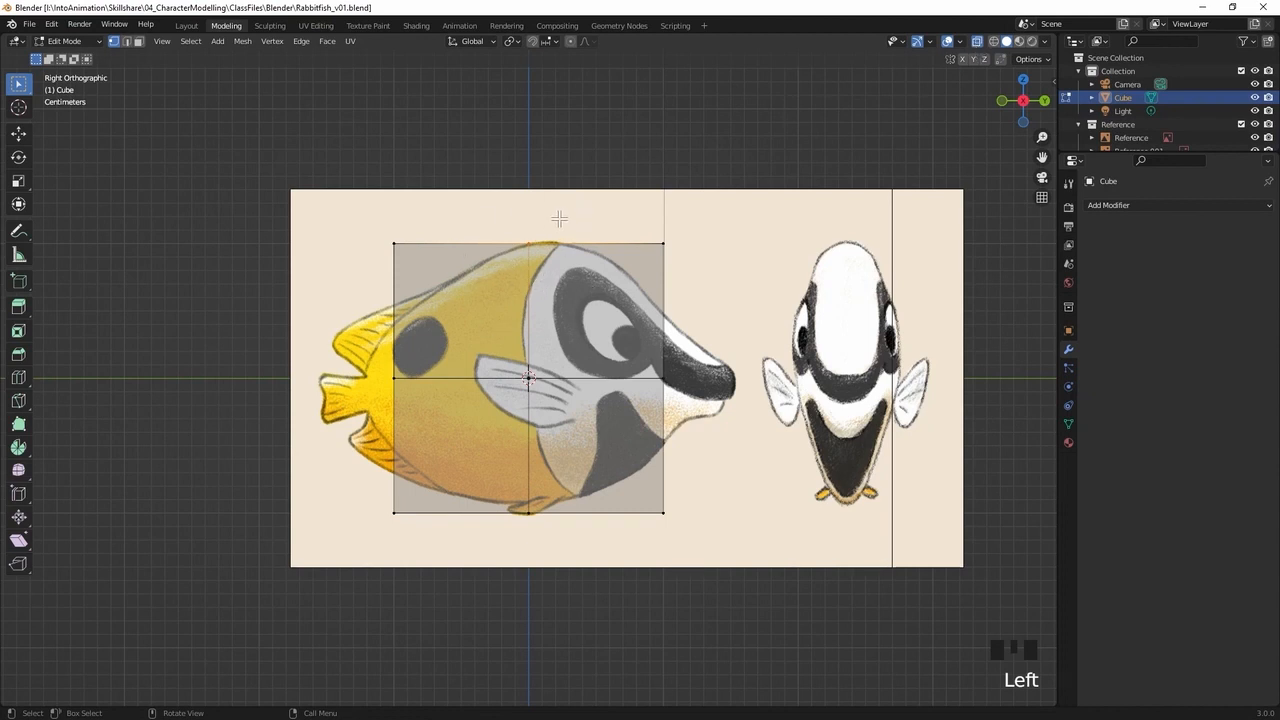
click(472, 274)
middle_drag(577, 292, 474, 328)
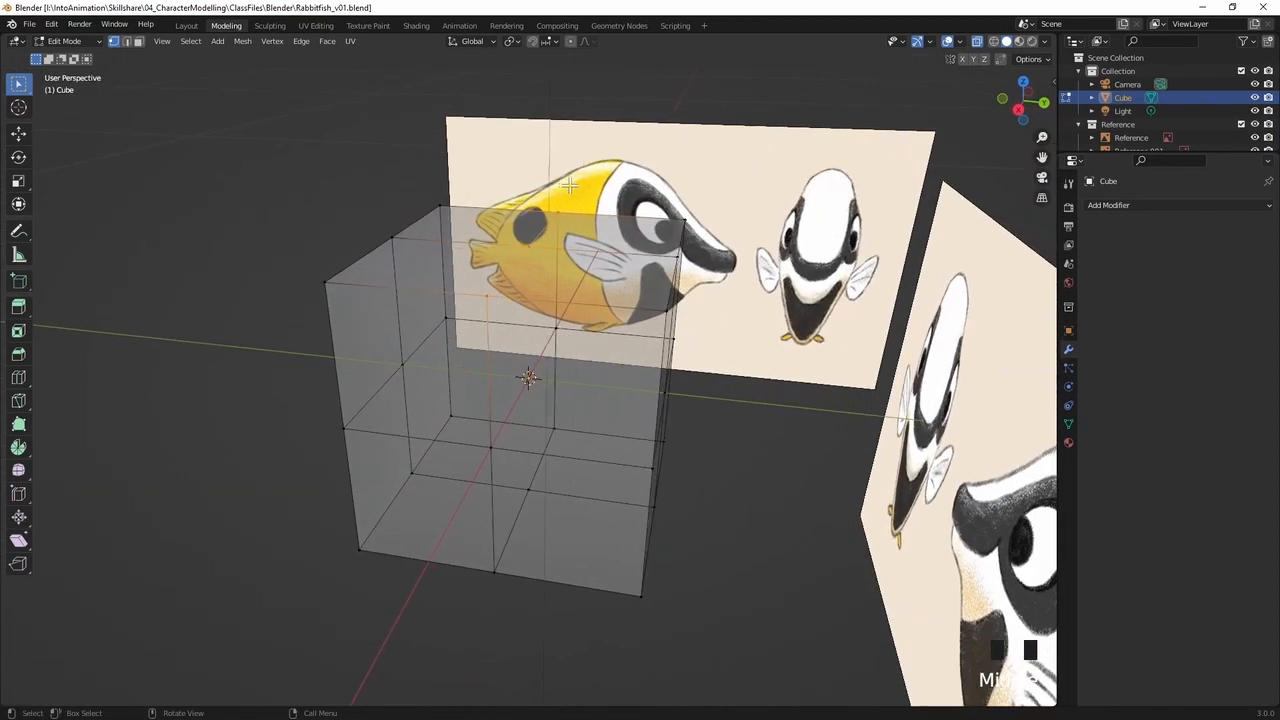
Turn off X-ray, select the top middle vertices from the right view, and check in perspective which ones are picked
key(alt+z)
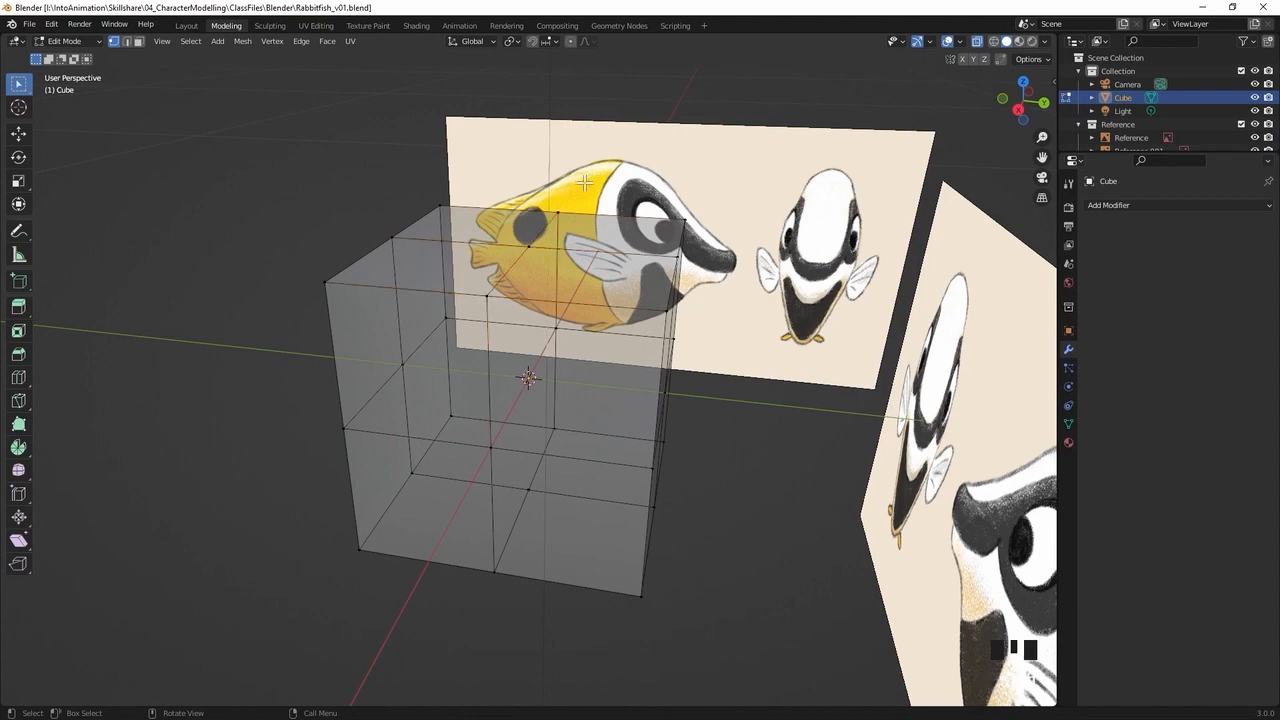
click(978, 41)
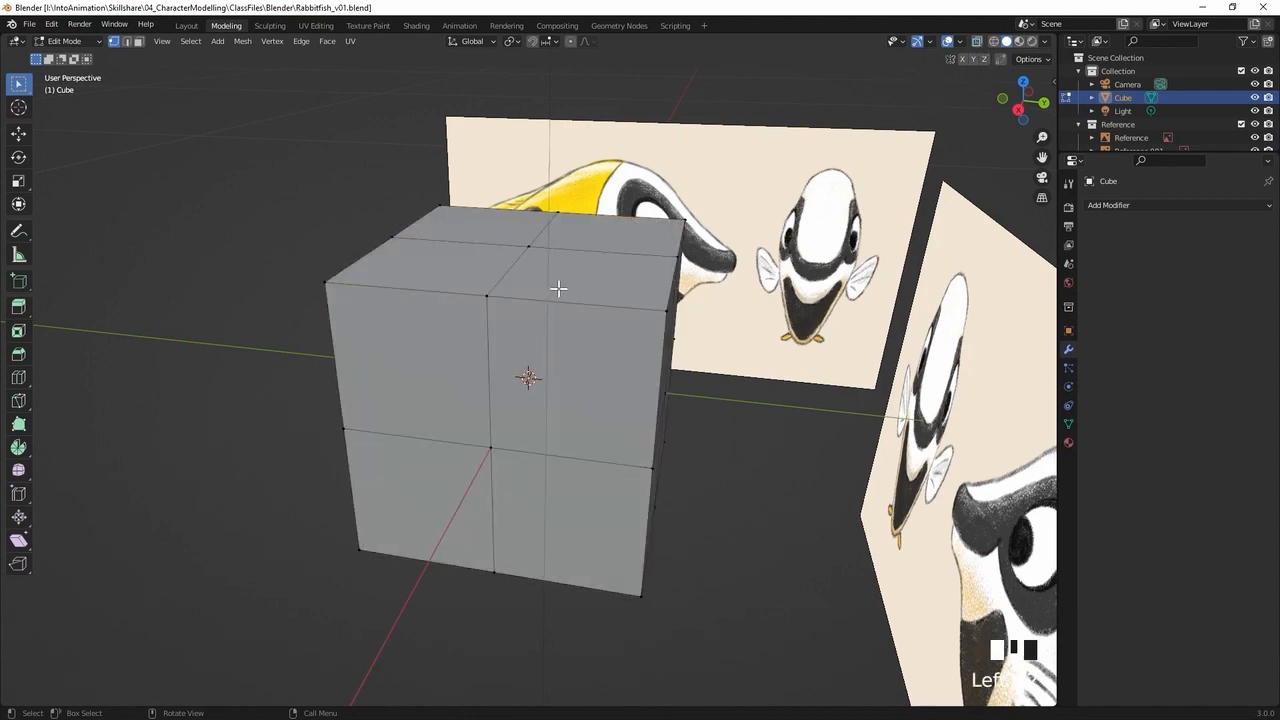
key(KP_3)
drag(571, 210, 486, 272)
middle_drag(609, 217, 446, 374)
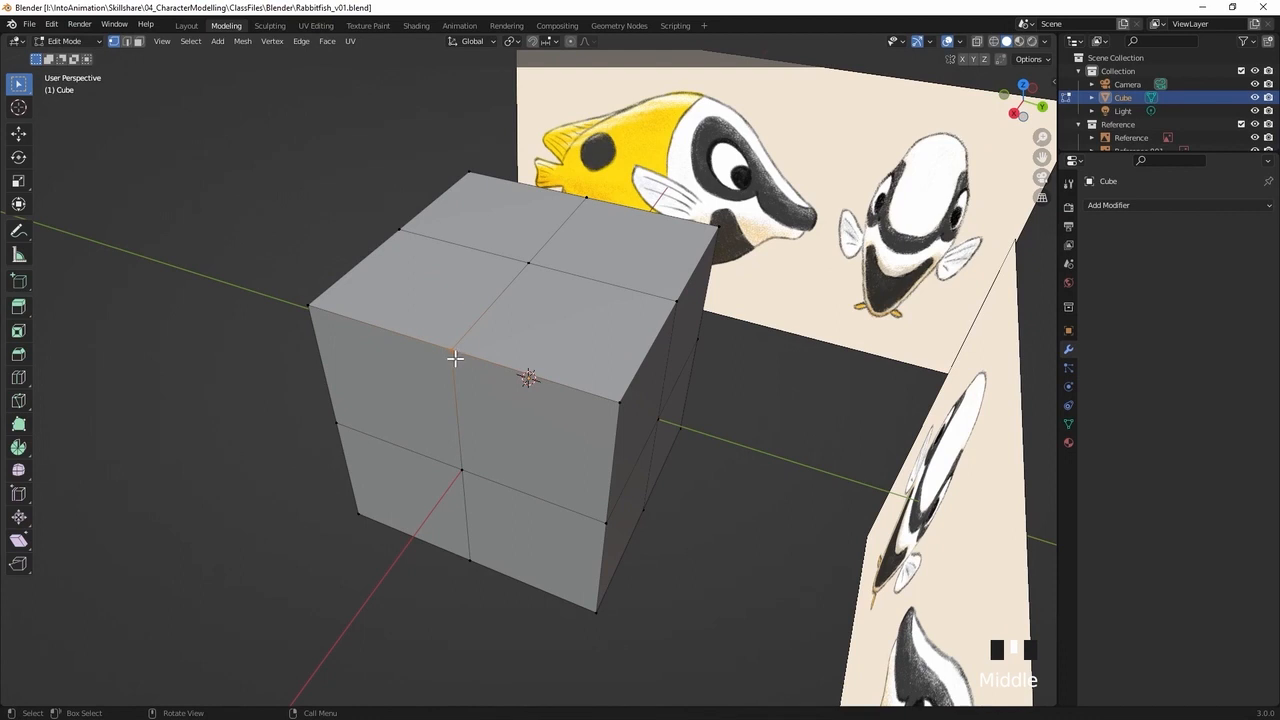
Return to the right orthographic view with X-ray on and reselect the top middle vertices
key(KP_3)
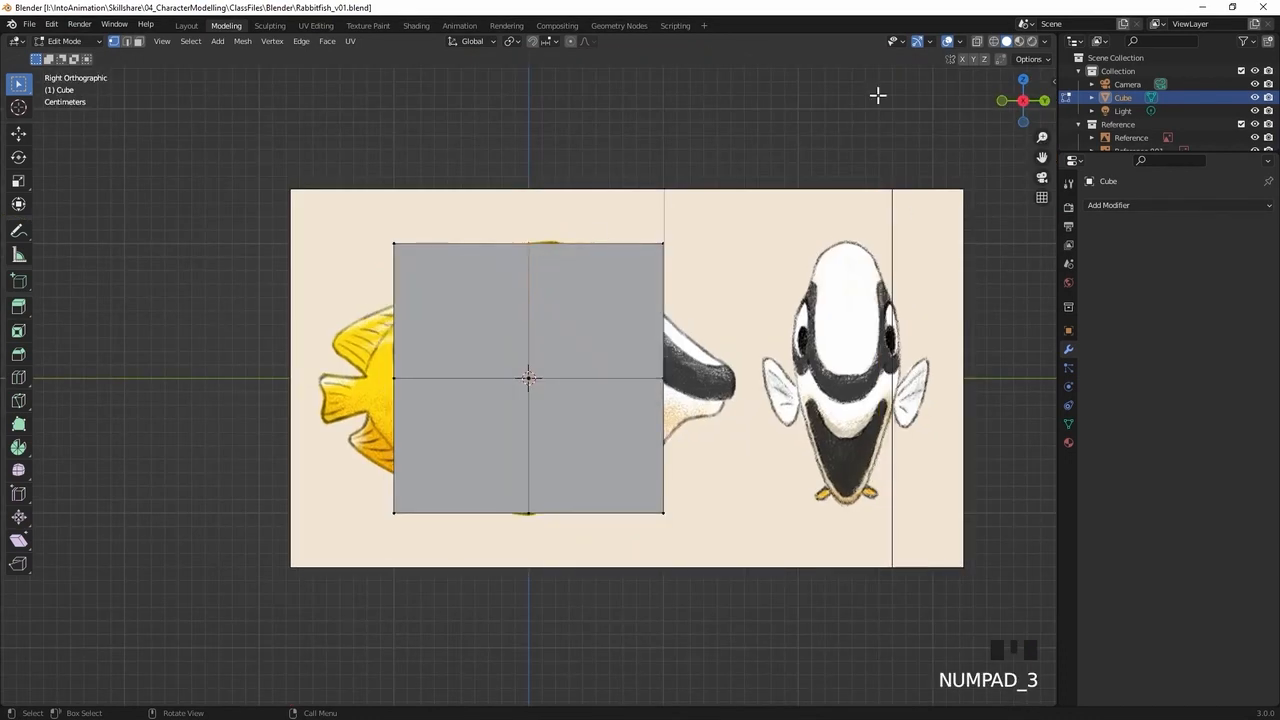
click(977, 43)
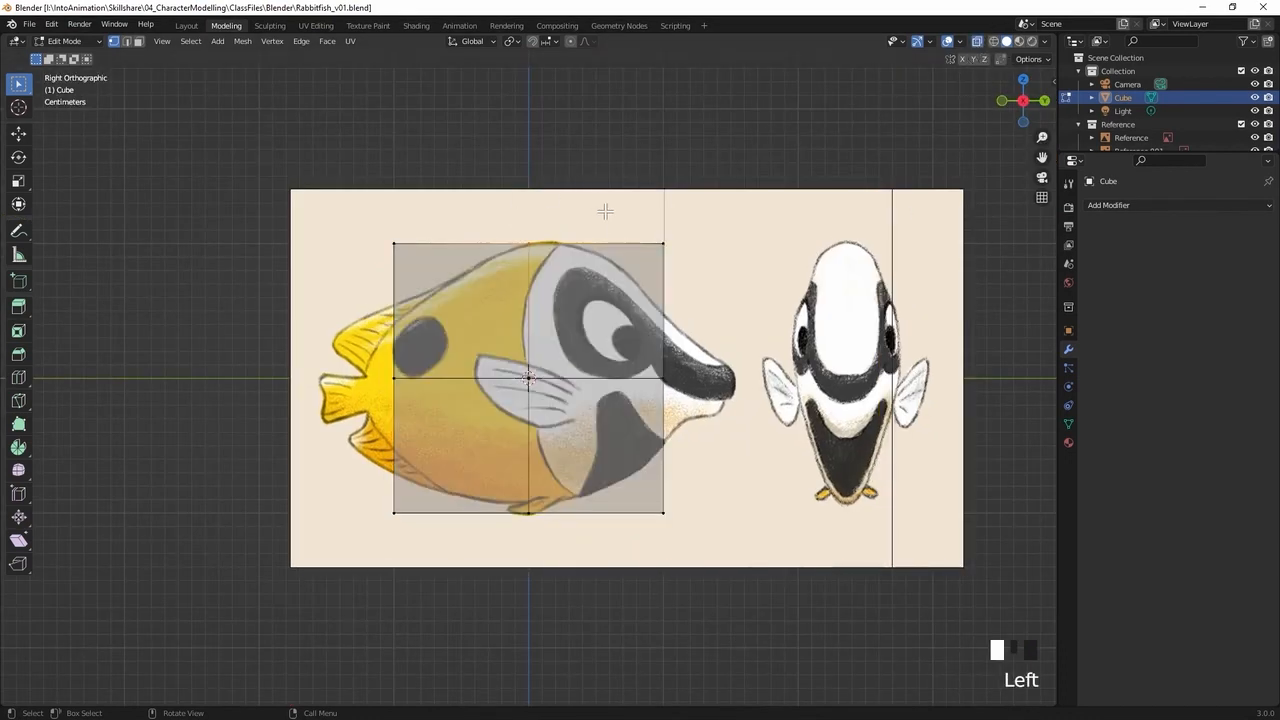
click(502, 290)
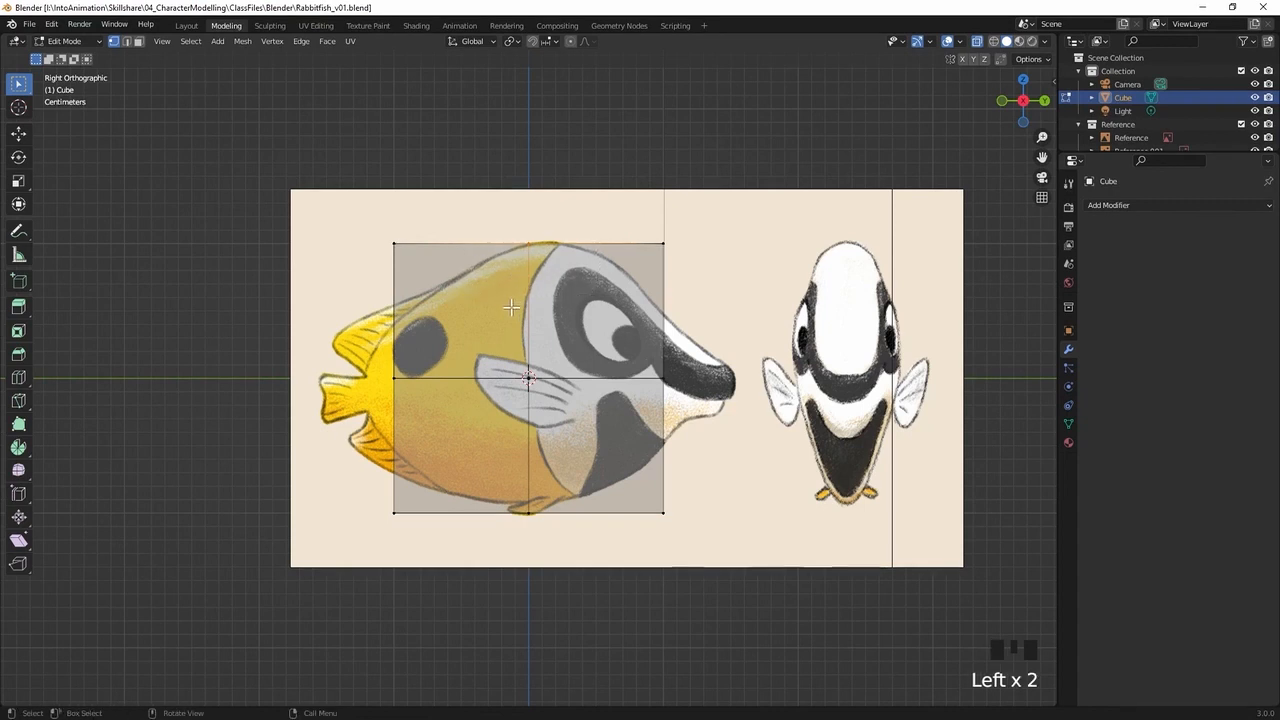
Select the cube's middle vertical edge loop and slide it toward the head by a factor of about 0.17
drag(568, 213, 487, 574)
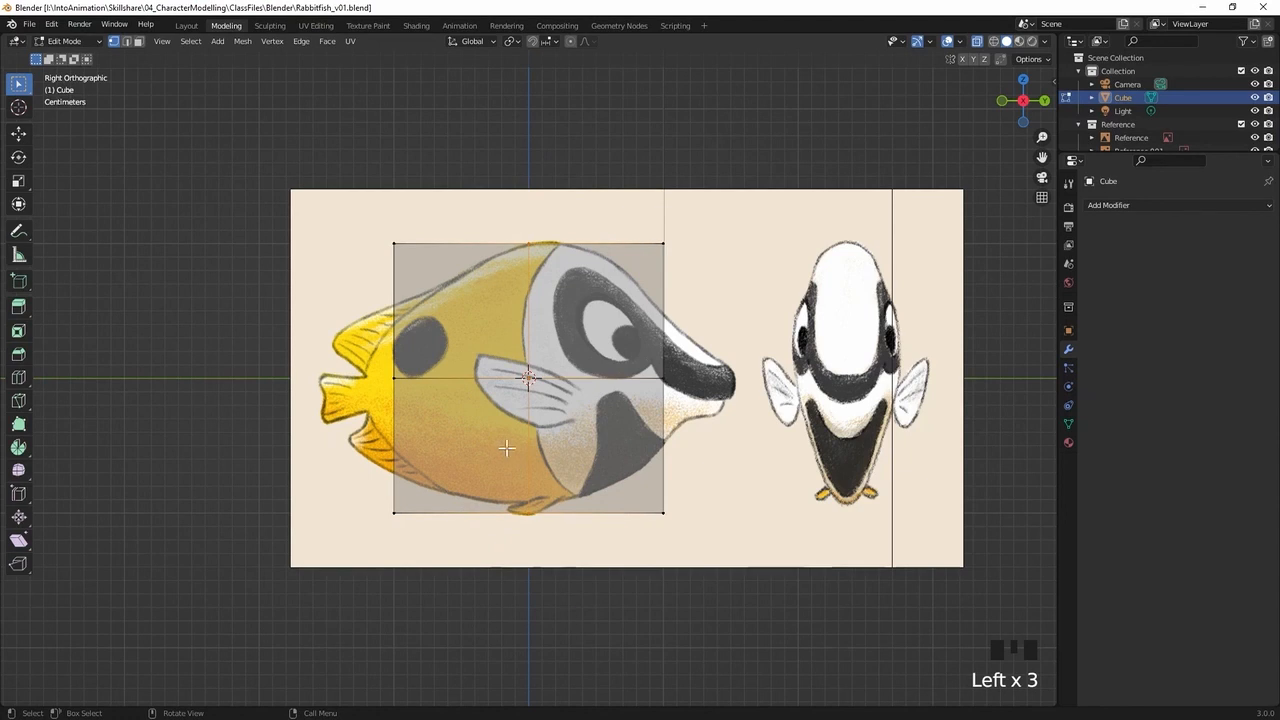
mouse_move(501, 454)
shift+middle_down()
mouse_move(535, 456)
mouse_move(517, 455)
shift+middle_up()
key(g)
key(g)
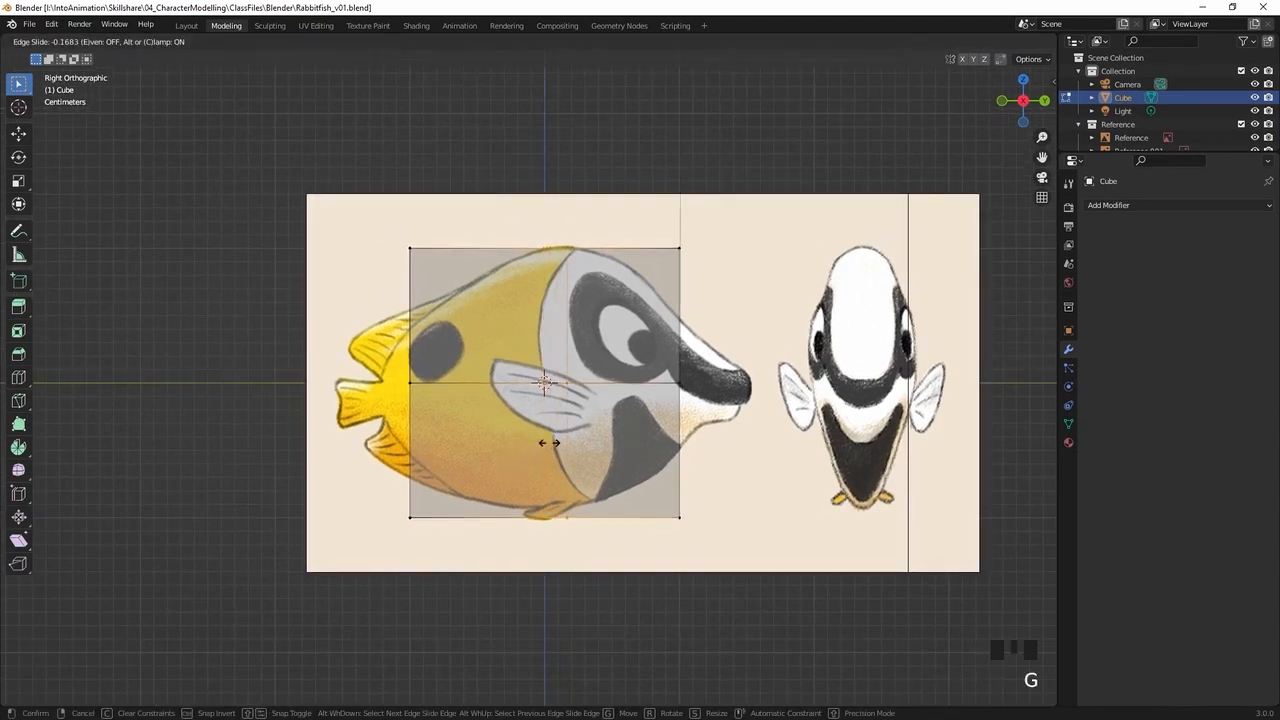
click(545, 442)
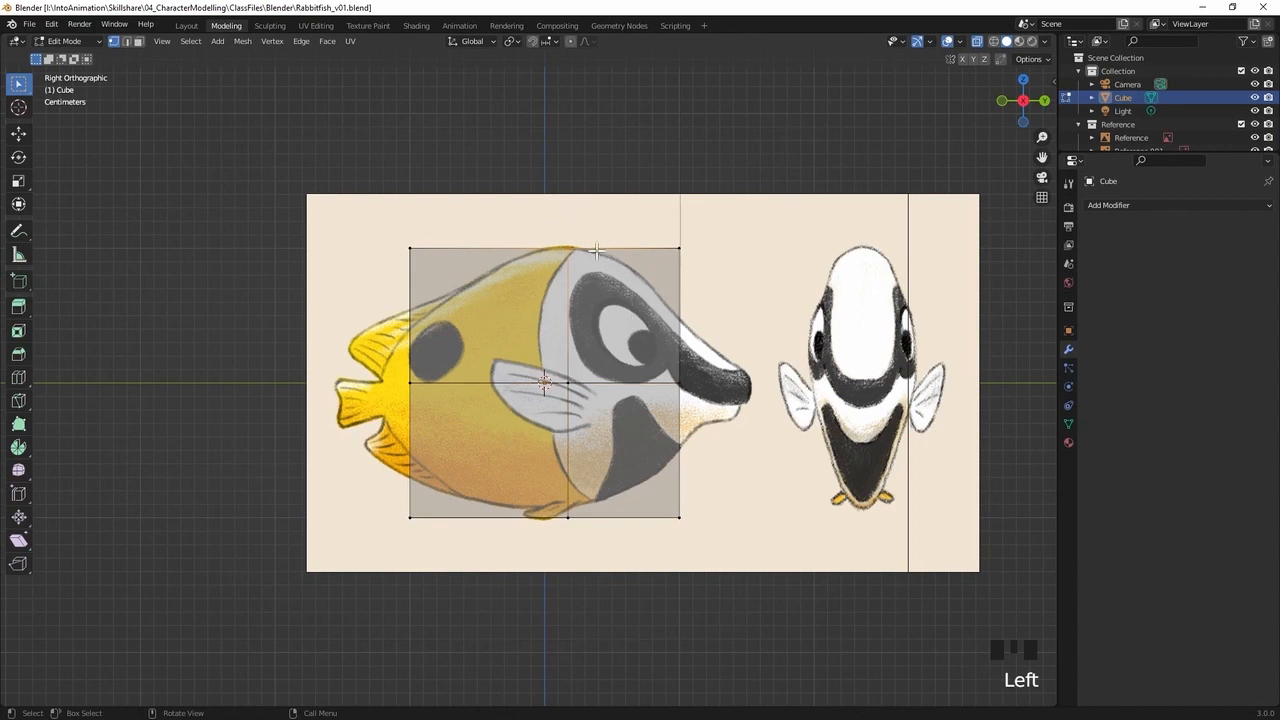
Move the middle loop's bottom vertices about 1.7 cm up and back onto the belly outline, and its centre vertices slightly toward the tail
click(580, 306)
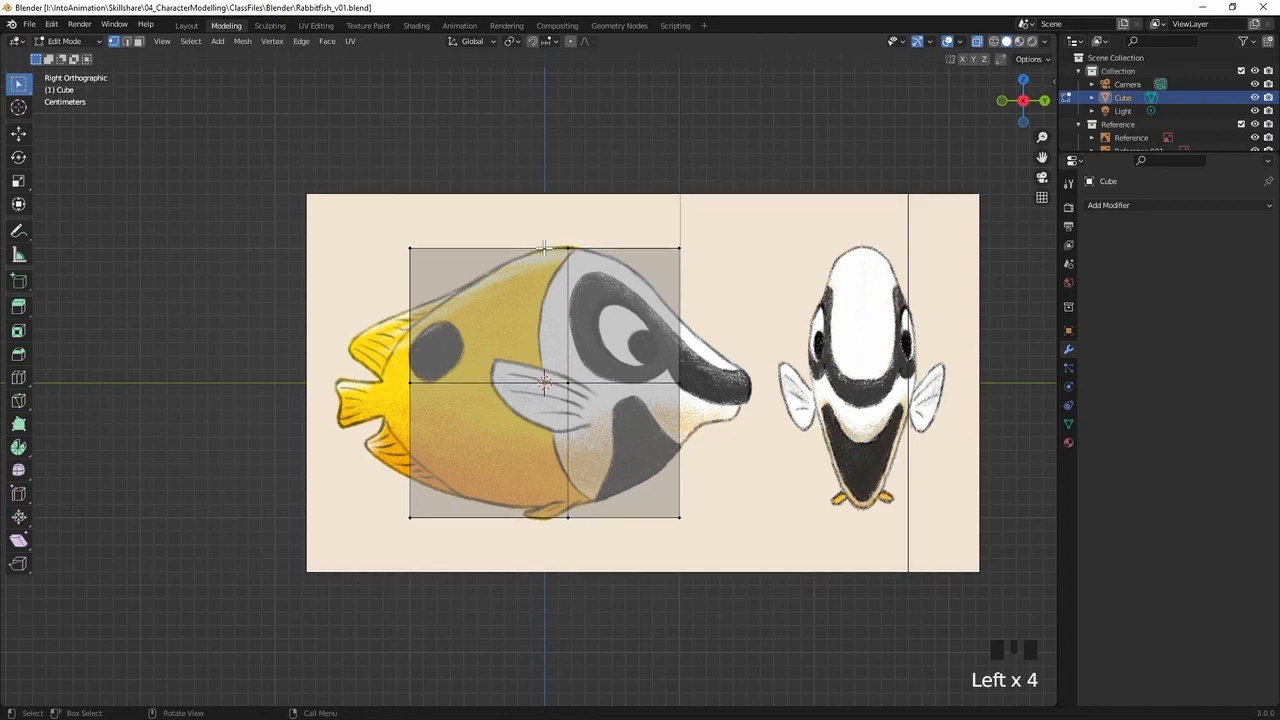
click(542, 539)
key(g)
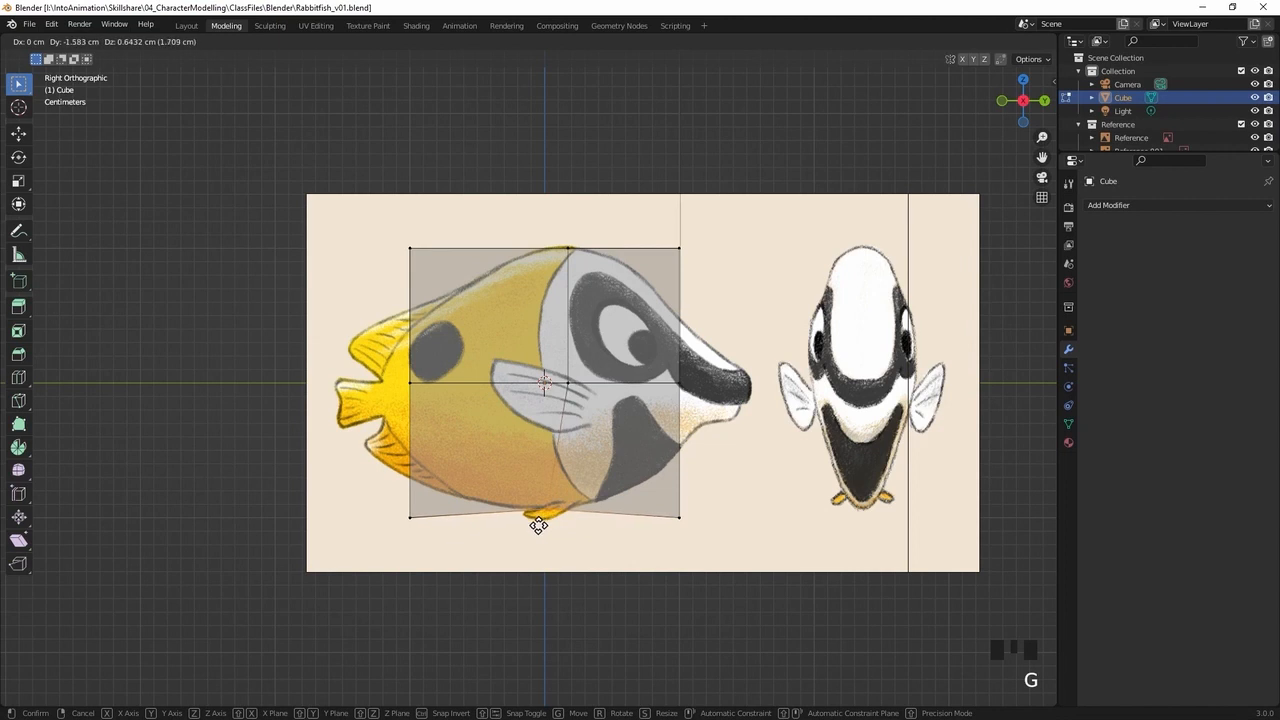
click(538, 524)
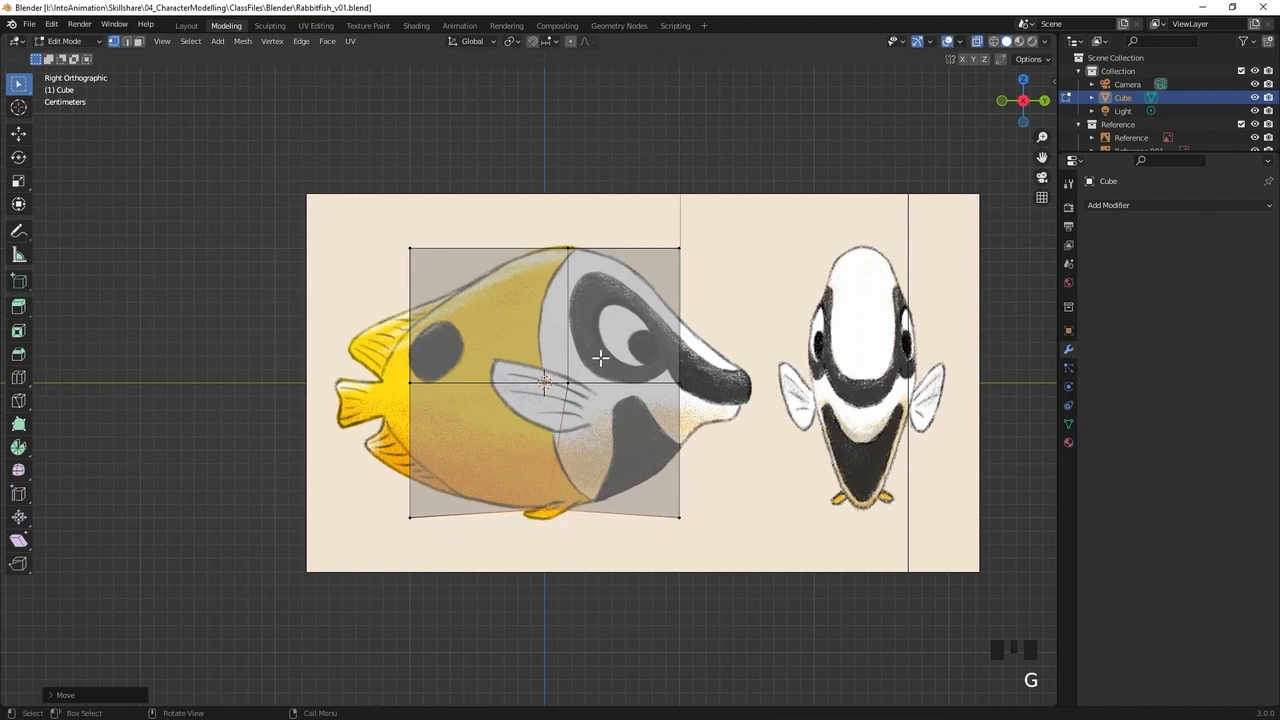
click(516, 414)
key(g)
click(533, 407)
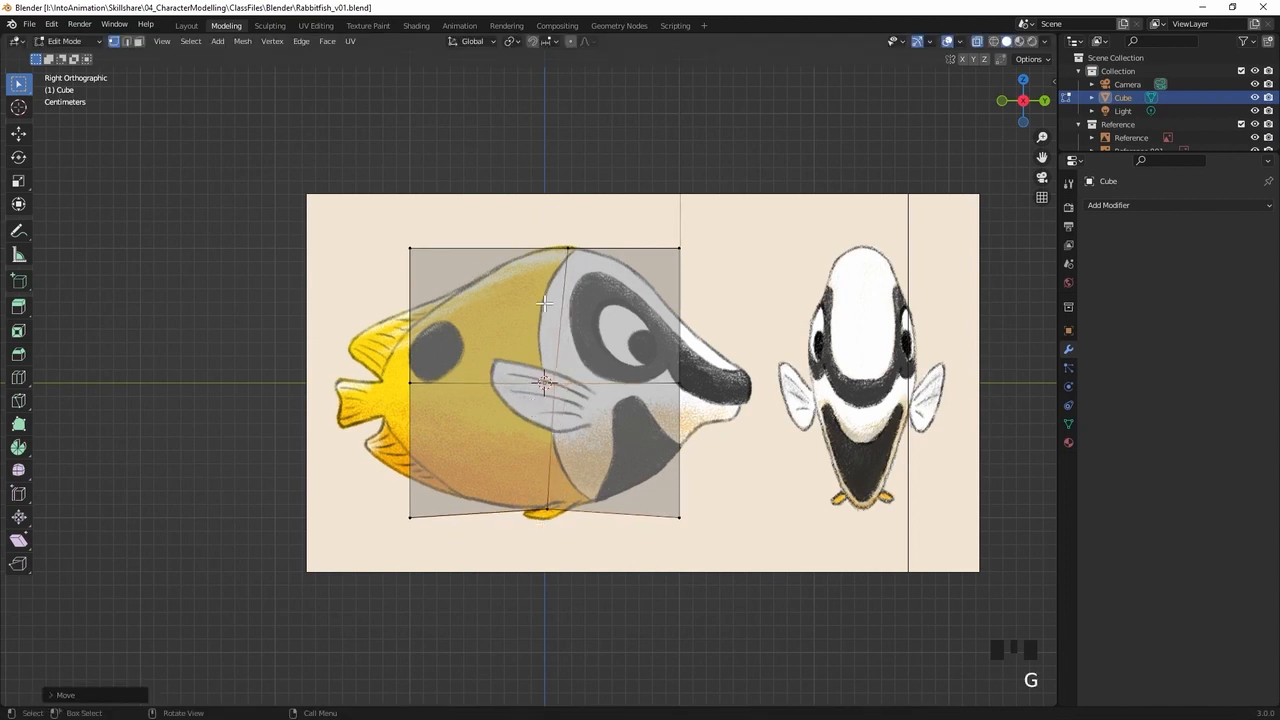
Move the cube's head-side vertices slightly back toward the body, and raise its bottom corner vertices onto the belly outline below the head
drag(643, 205, 709, 575)
key(g)
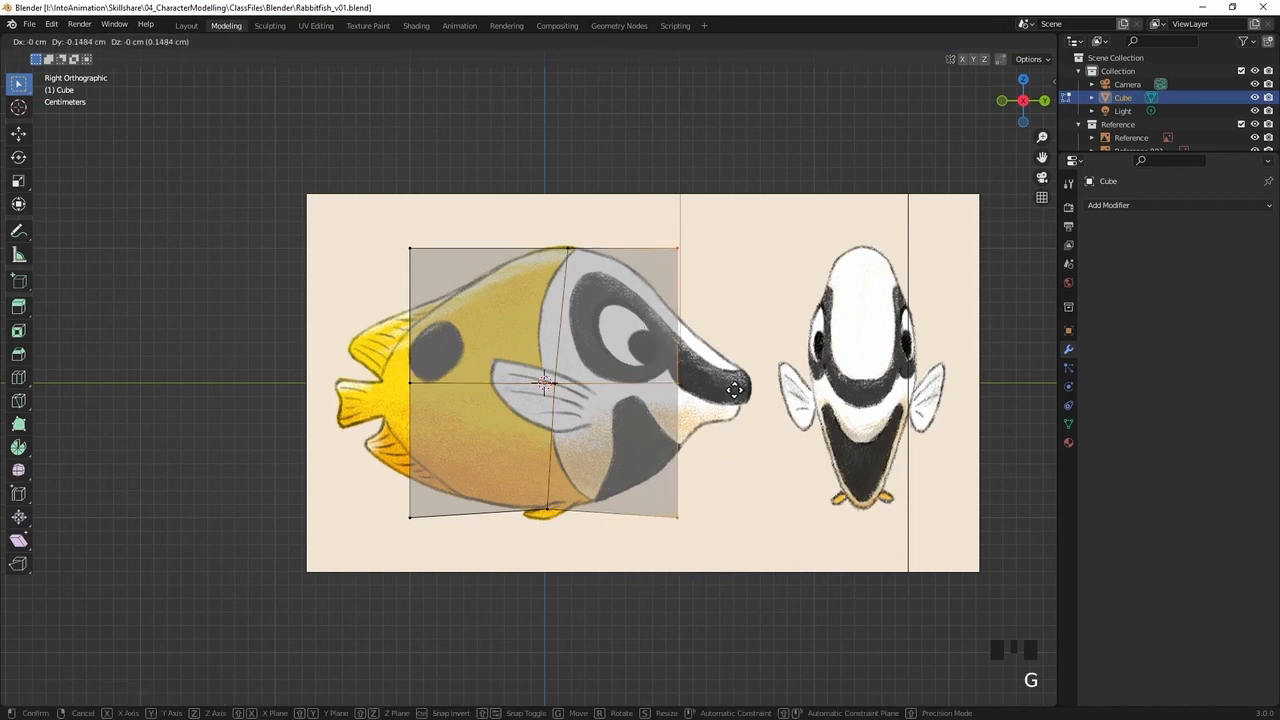
click(719, 389)
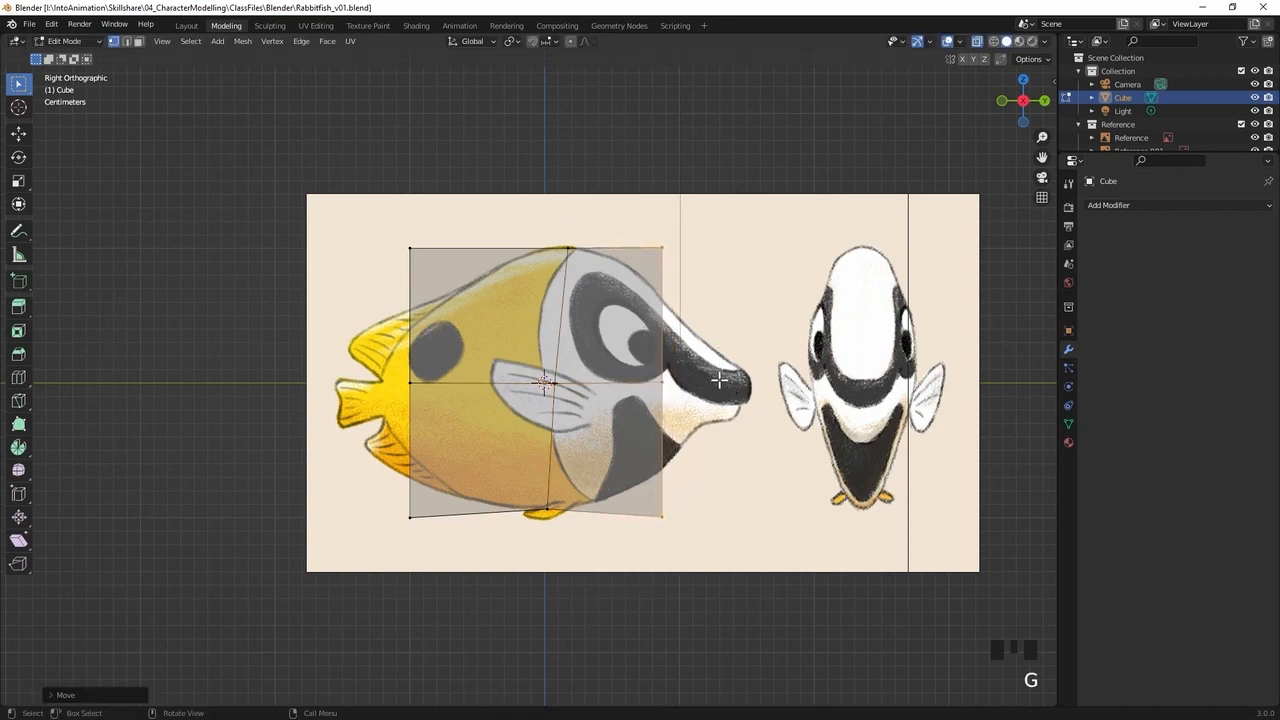
click(660, 517)
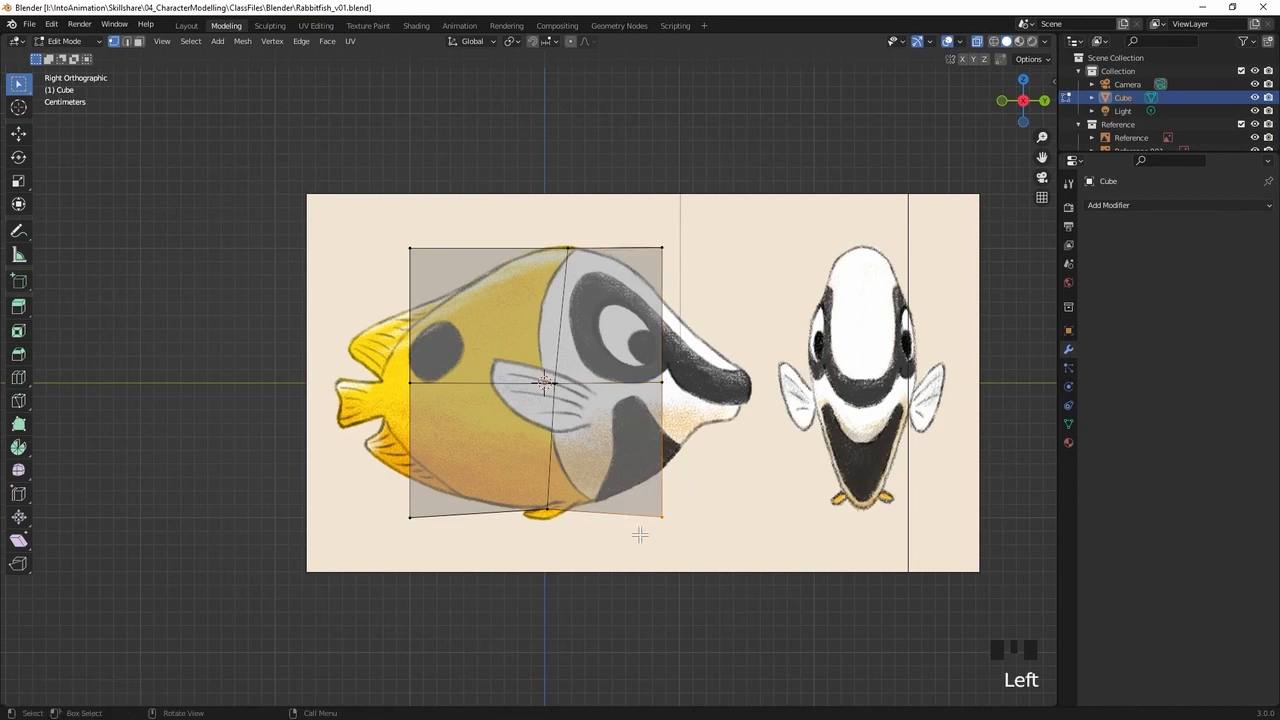
key(g)
click(648, 485)
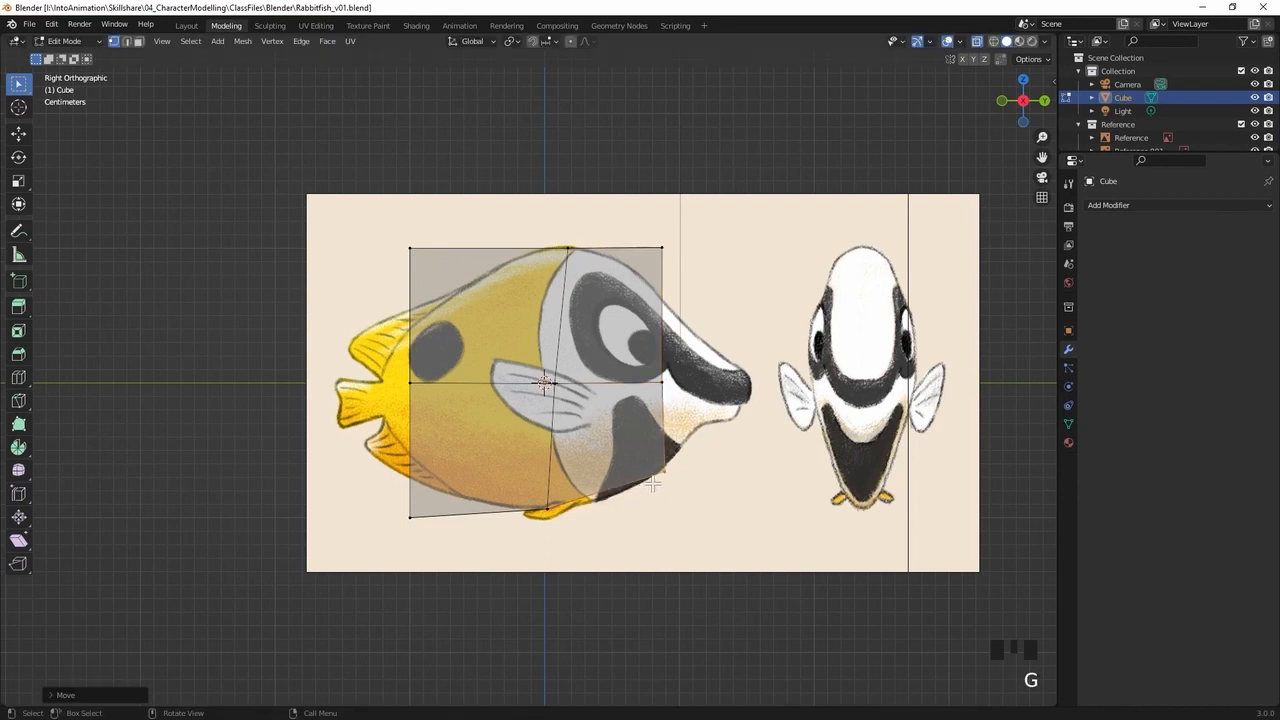
Move the cube's head-side top corner vertices down about 3.6 cm onto the fish's forehead outline
click(661, 247)
key(g)
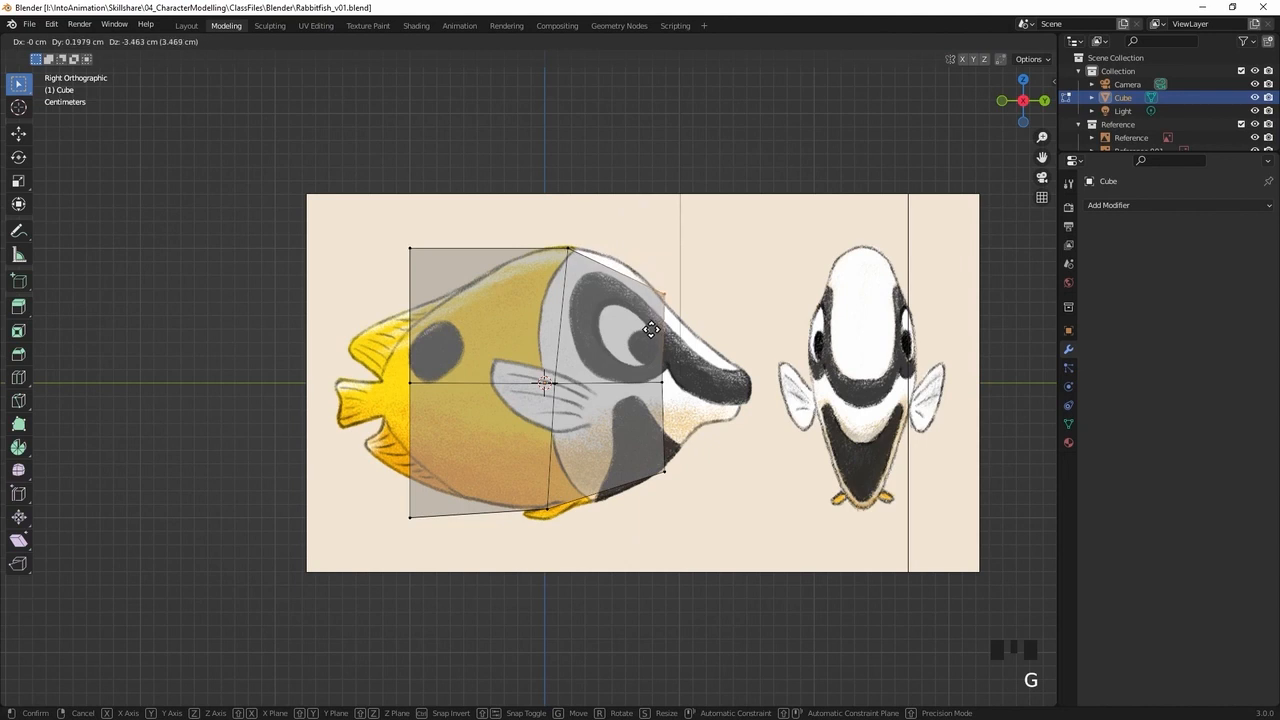
click(650, 332)
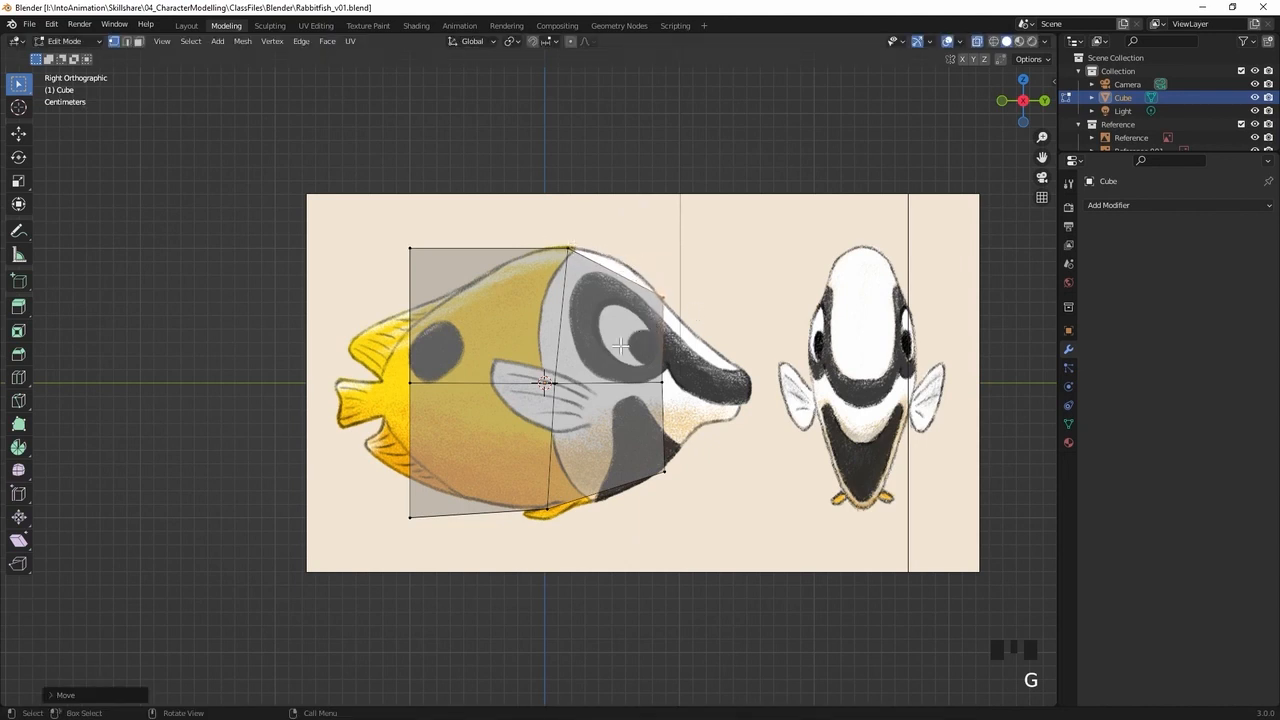
Select all tail-side vertices of the cube and move them about 4 cm along the Y axis toward the head
drag(432, 205, 391, 592)
key(g)
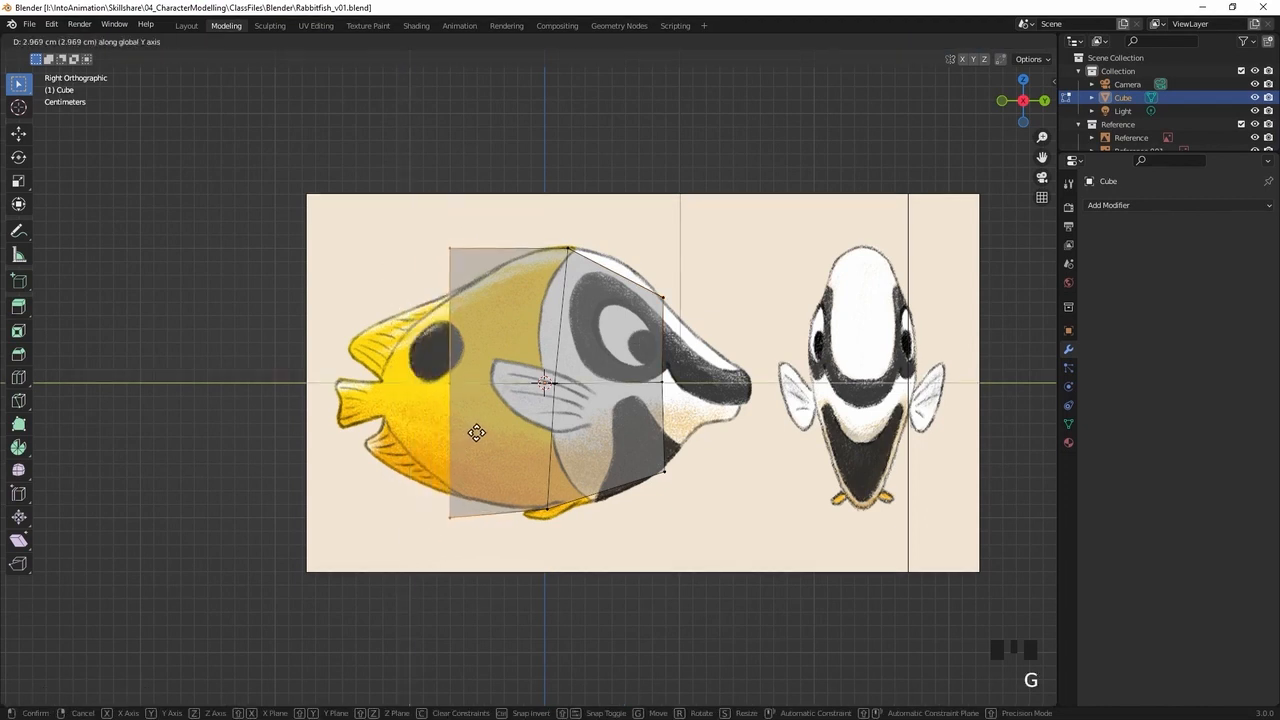
click(481, 422)
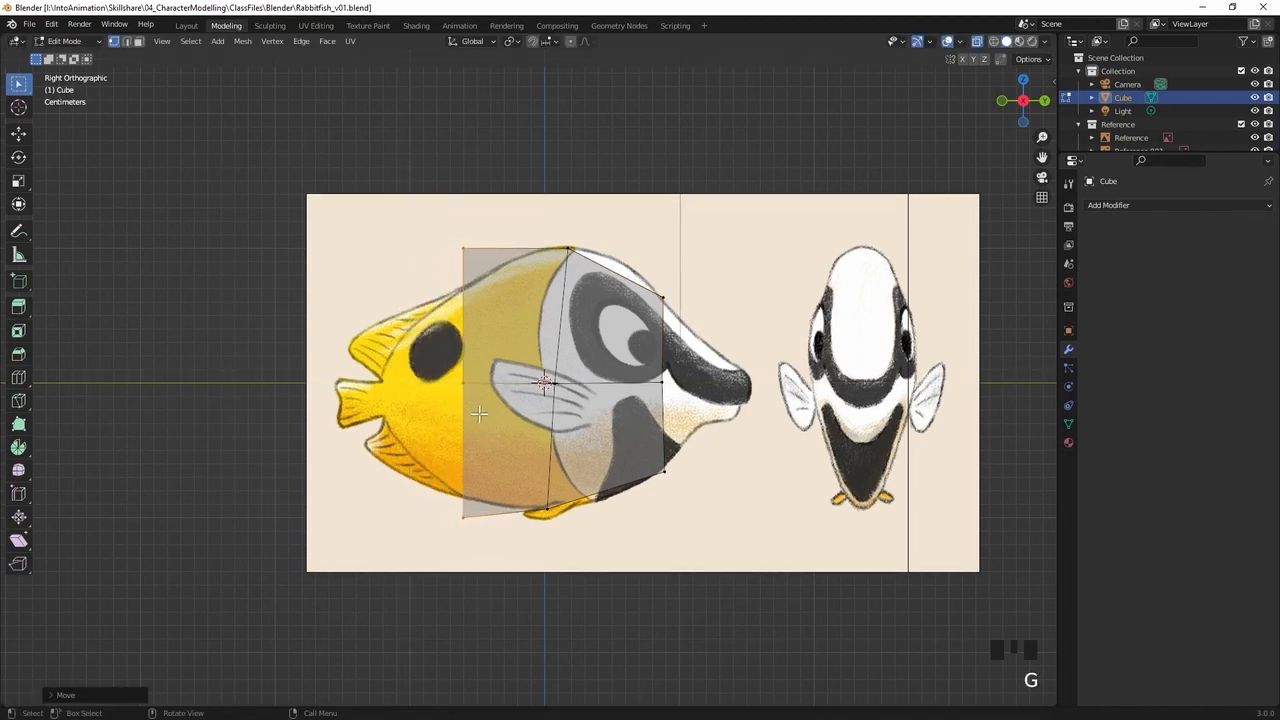
Lower the tail-side top corner vertices onto the back outline and raise the bottom corner vertices onto the belly outline
click(466, 247)
key(g)
click(460, 315)
click(460, 520)
key(g)
click(445, 516)
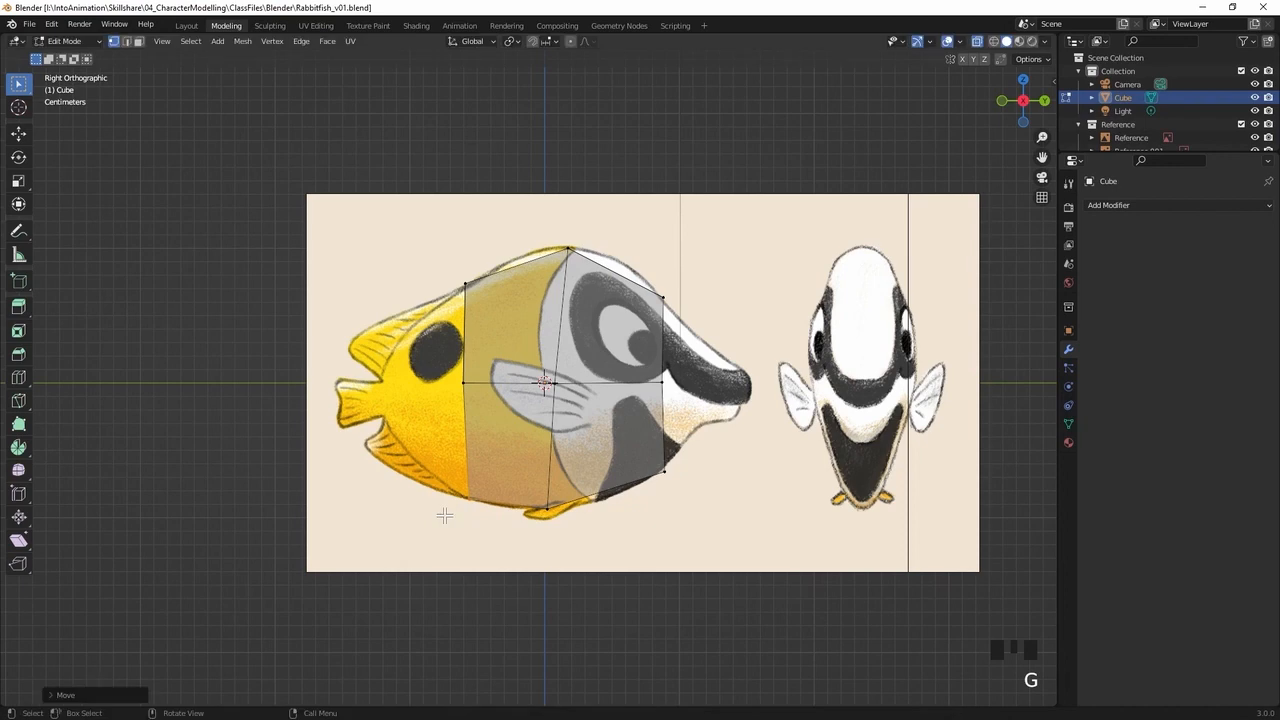
Return to Object Mode and turn off perspective display for the front-view reference image, keeping it shown in orthographic views
middle_drag(738, 216, 834, 423)
middle_drag(647, 261, 663, 271)
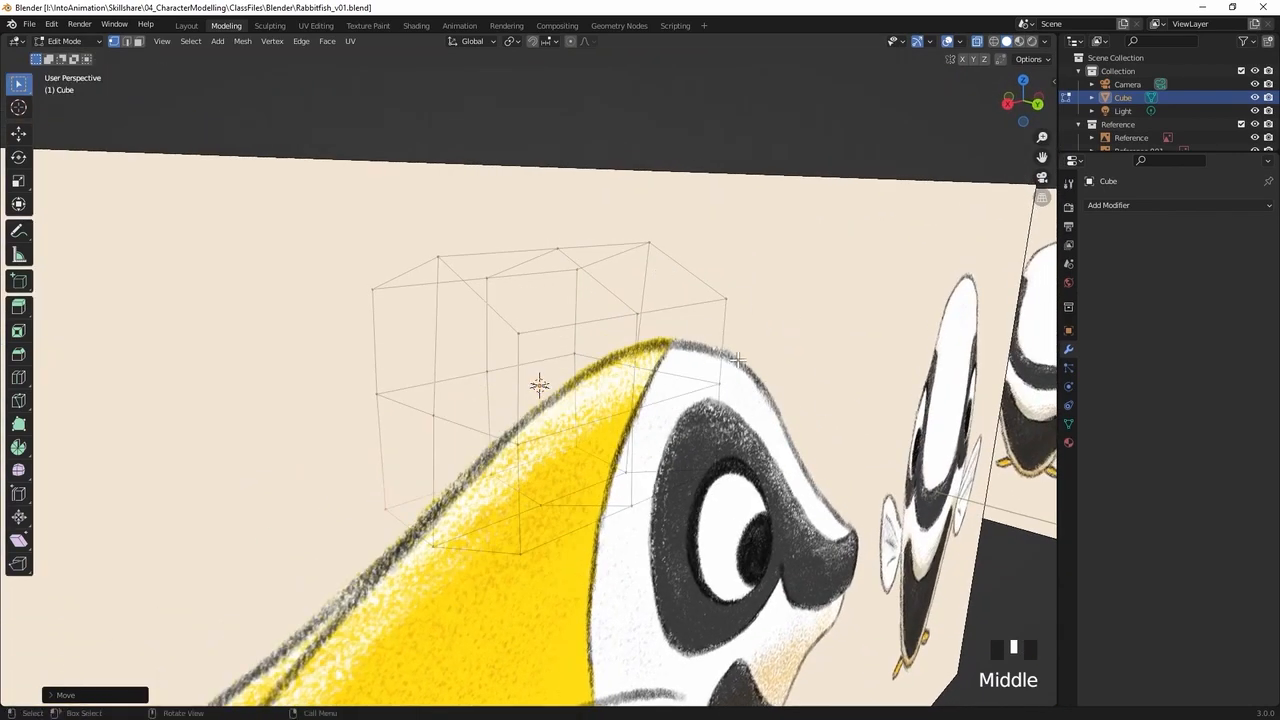
middle_drag(738, 353, 695, 366)
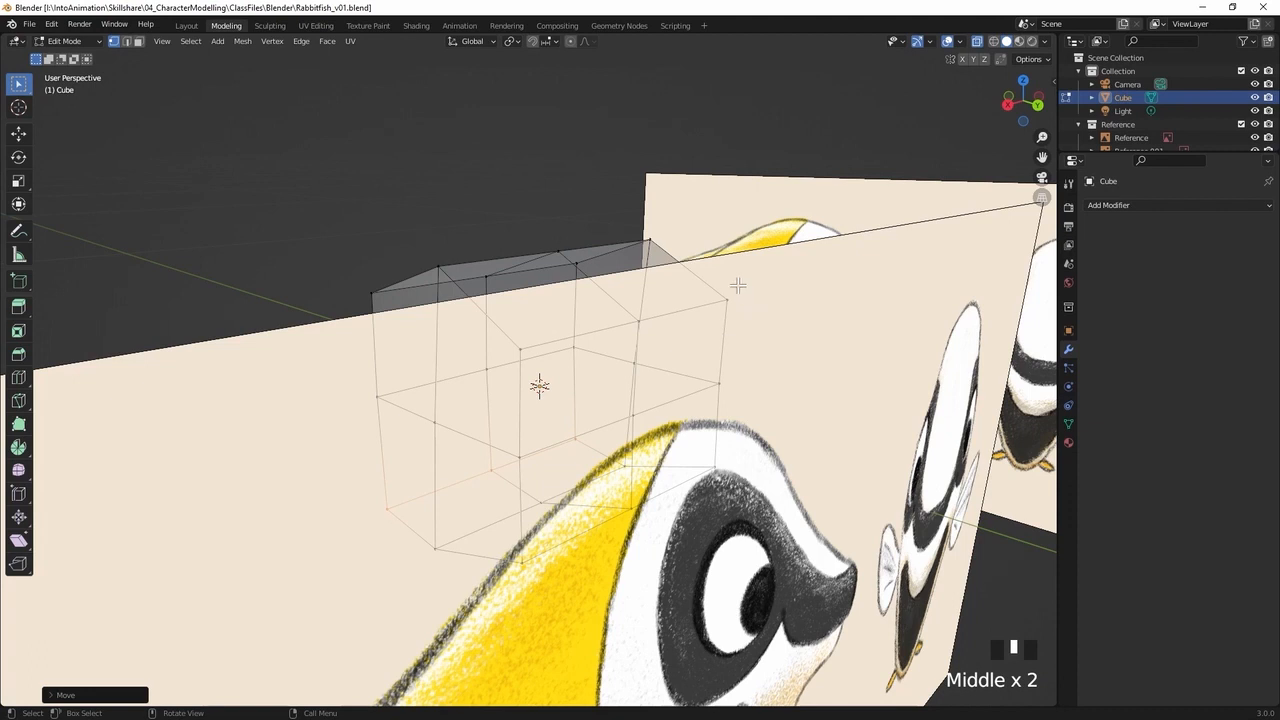
key(Tab)
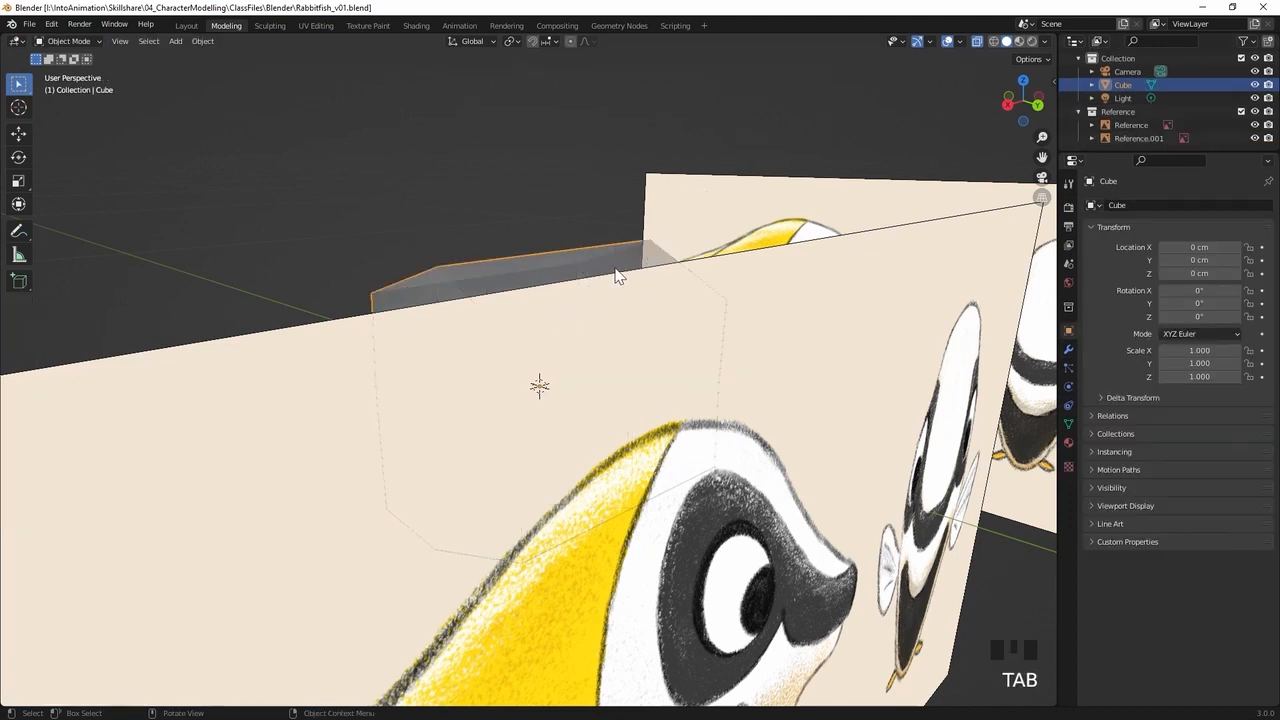
click(1132, 125)
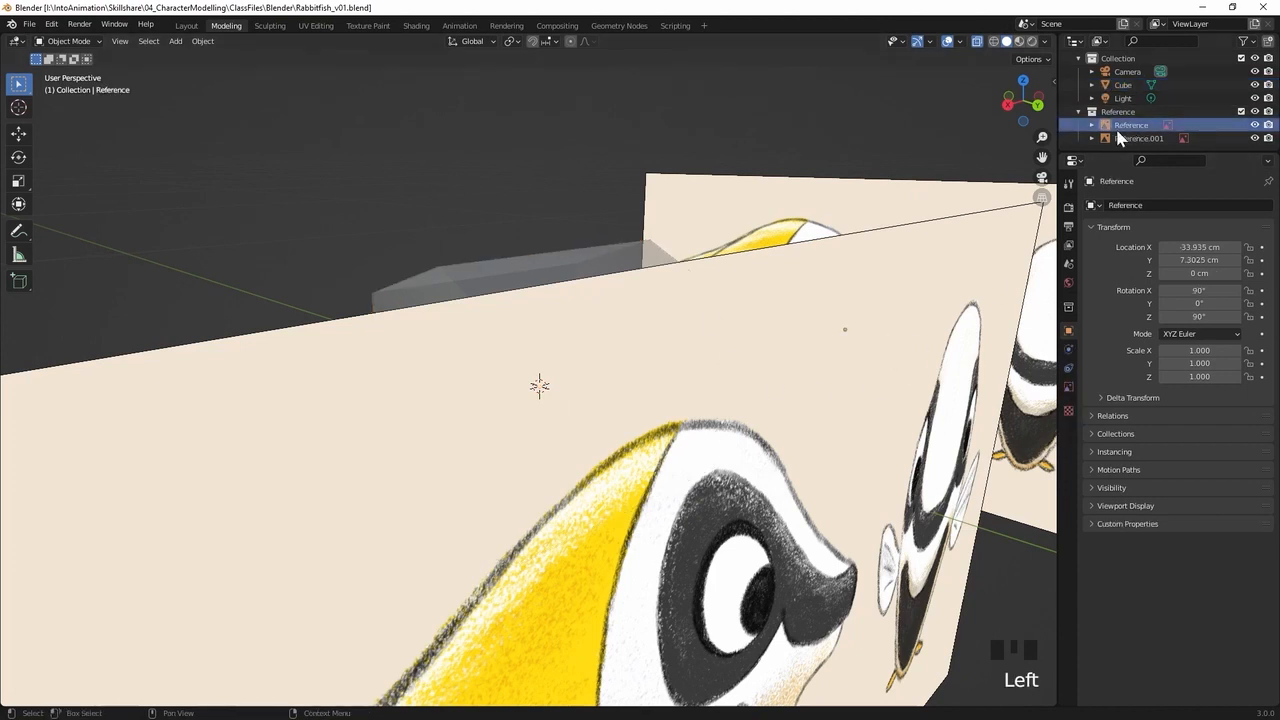
click(1070, 390)
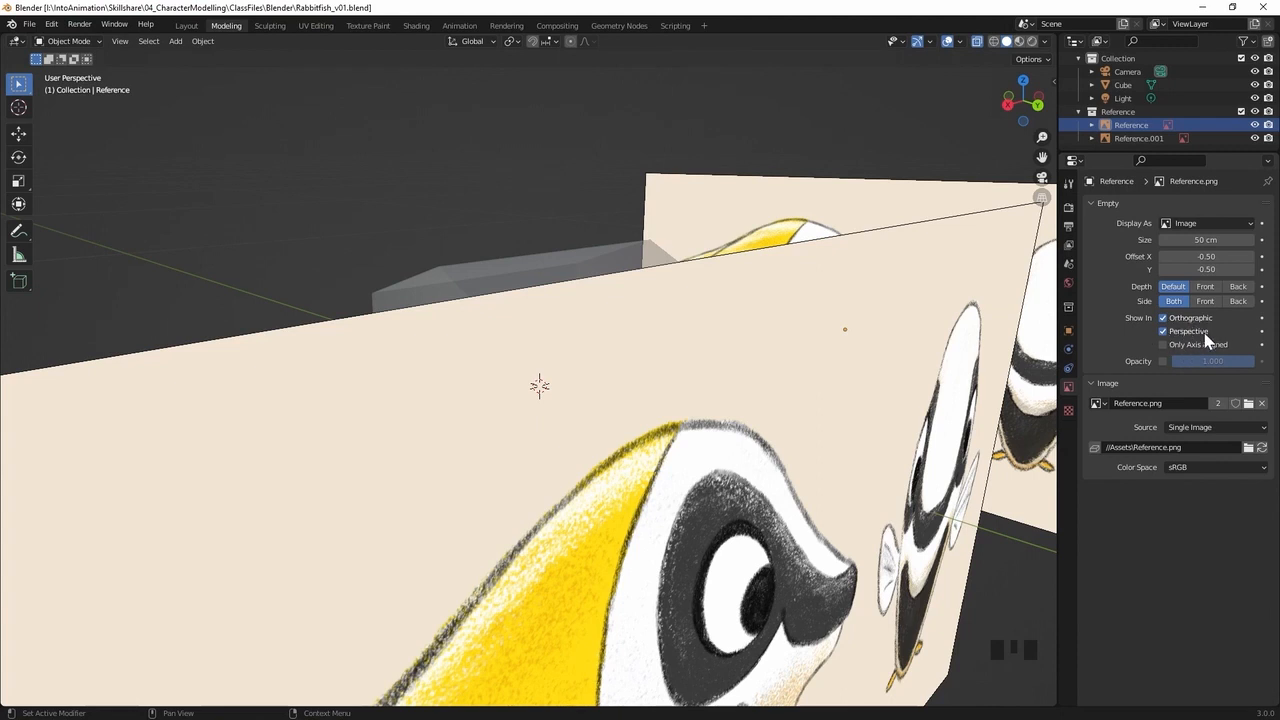
double_click(1163, 331)
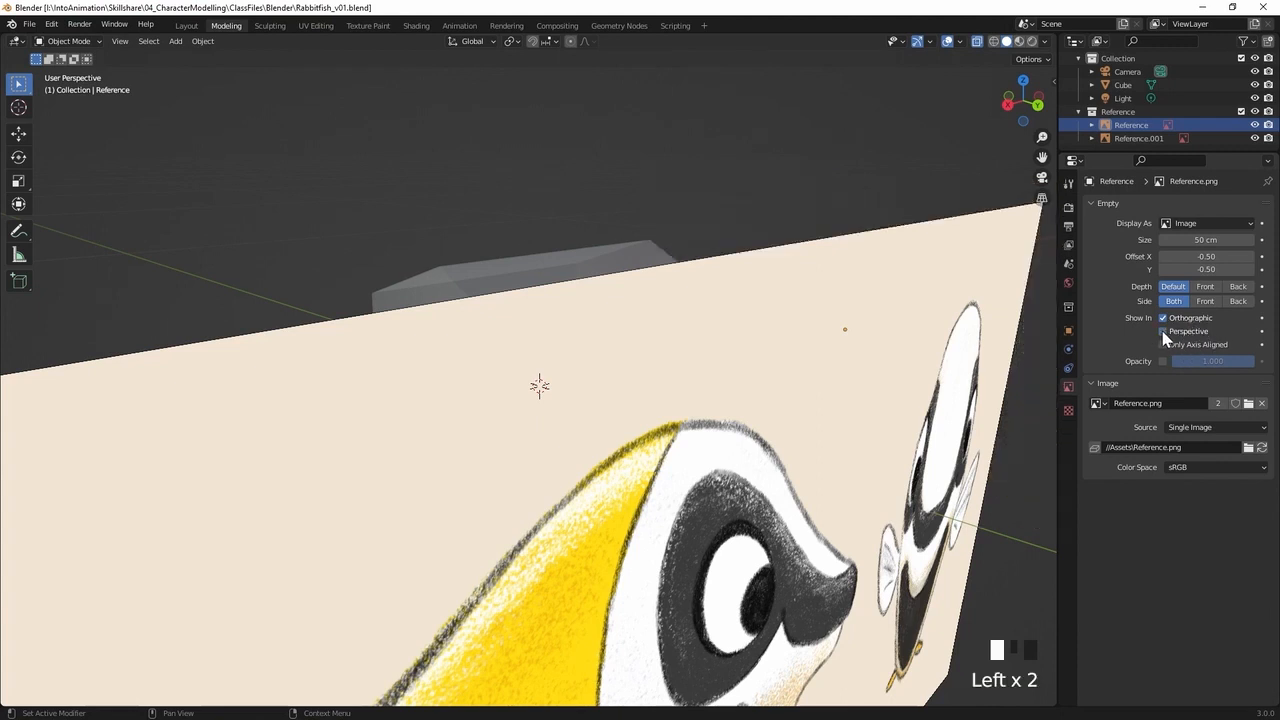
Turn off perspective display for the Reference.001 image and check both references in the front and right orthographic views
click(1142, 139)
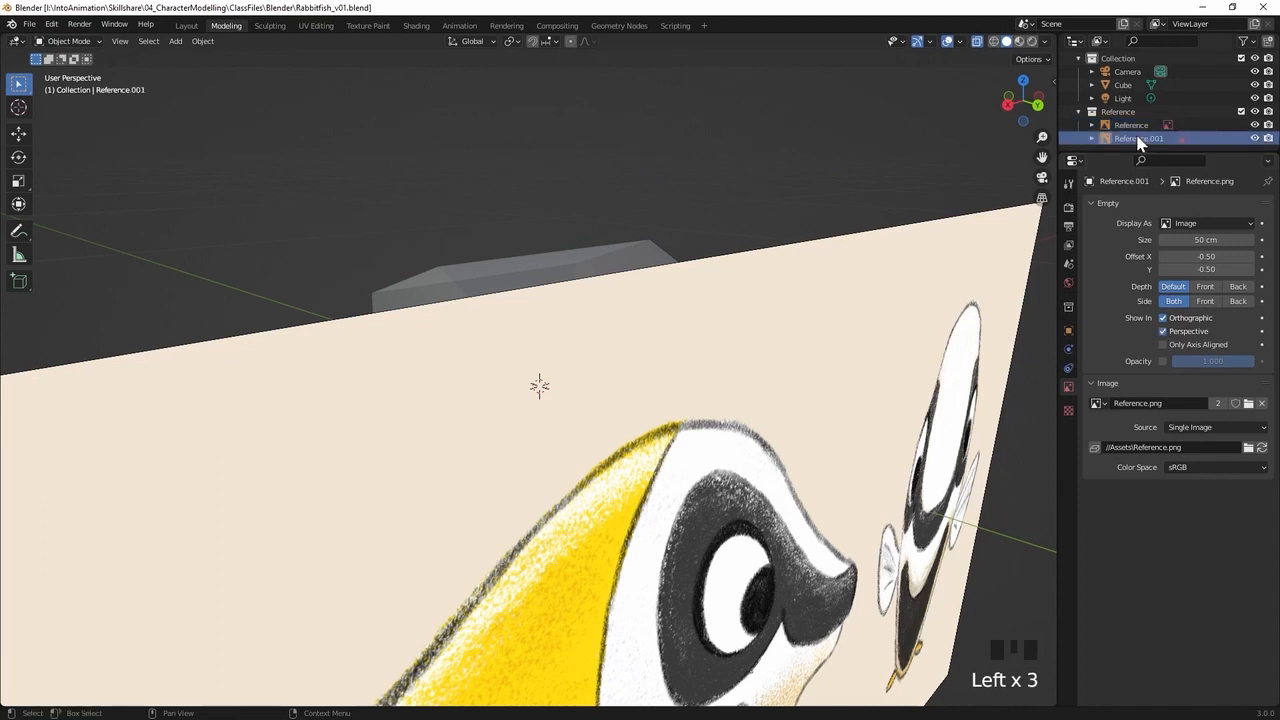
click(1162, 332)
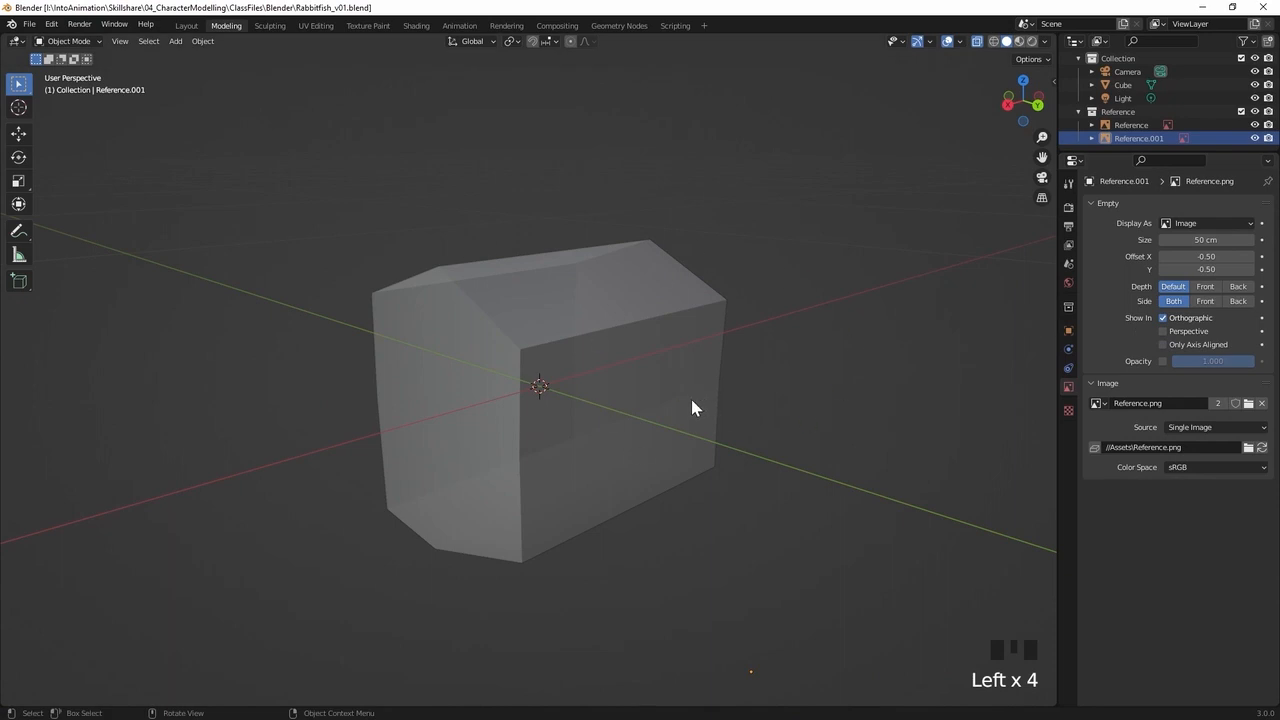
key(KP_1)
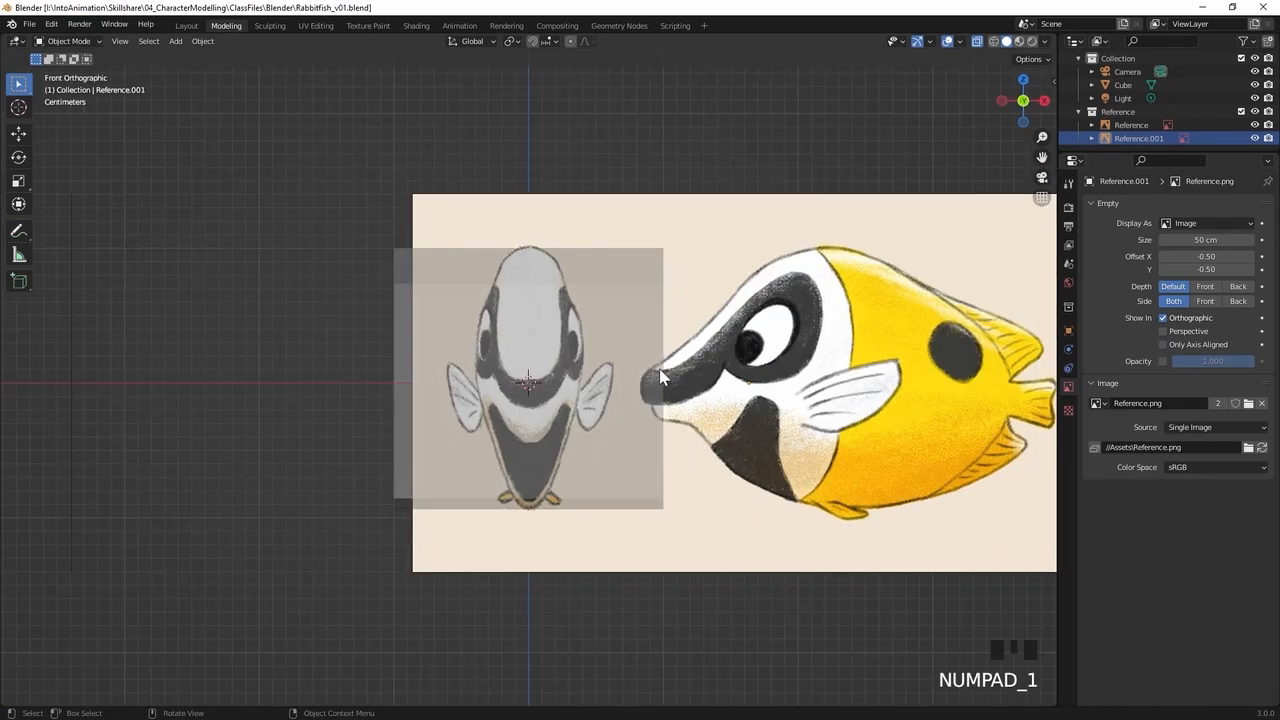
key(KP_3)
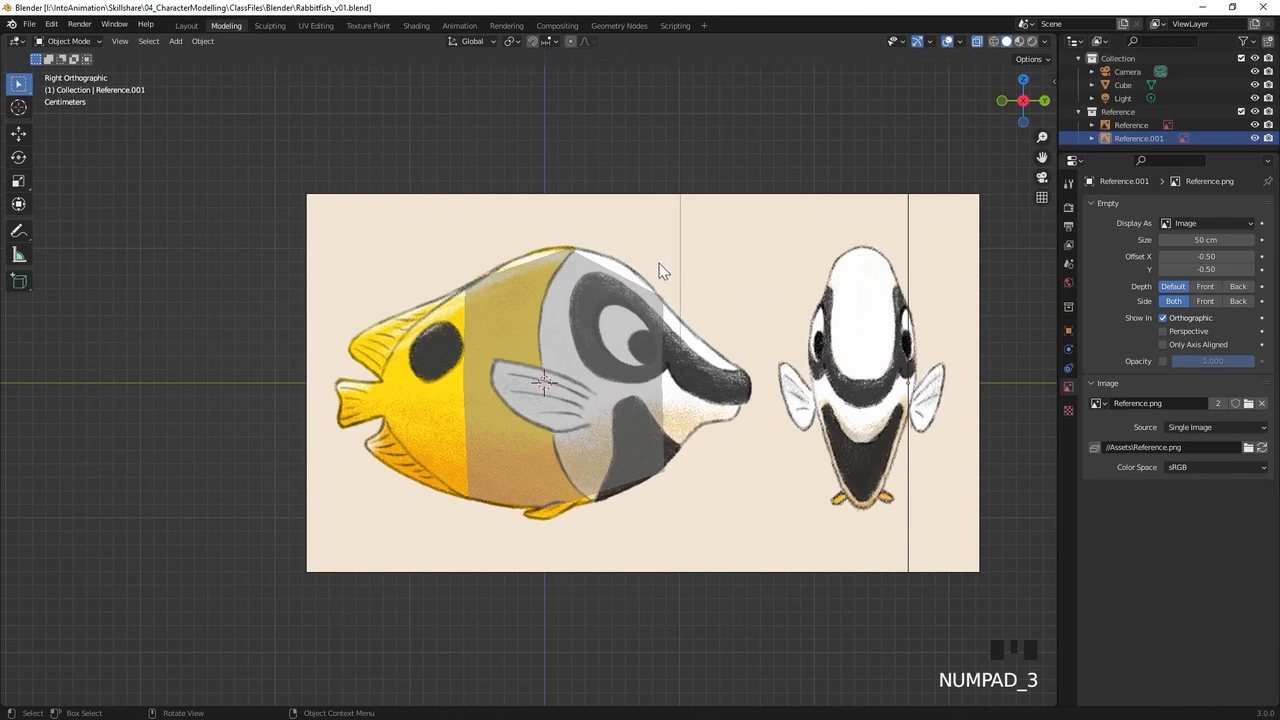
middle_drag(677, 277, 633, 307)
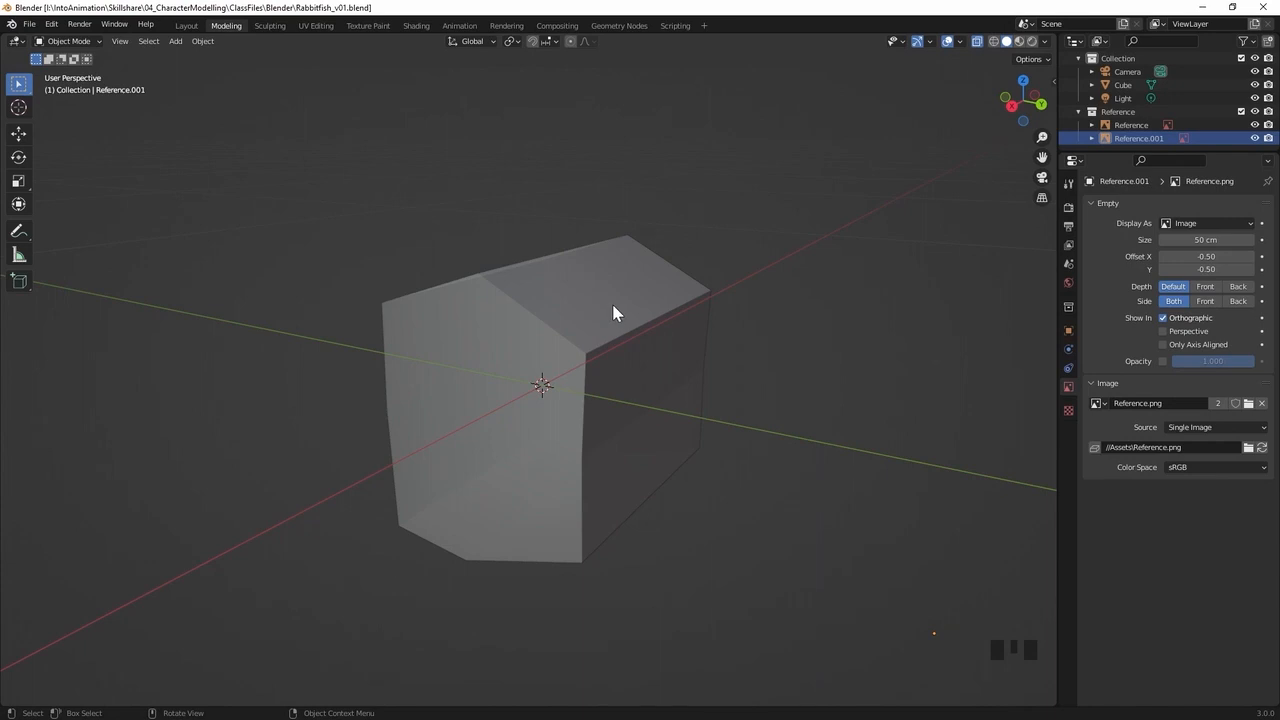
Select all of the cube's geometry in Edit Mode and scale it along the X axis to about a third of its width
click(613, 312)
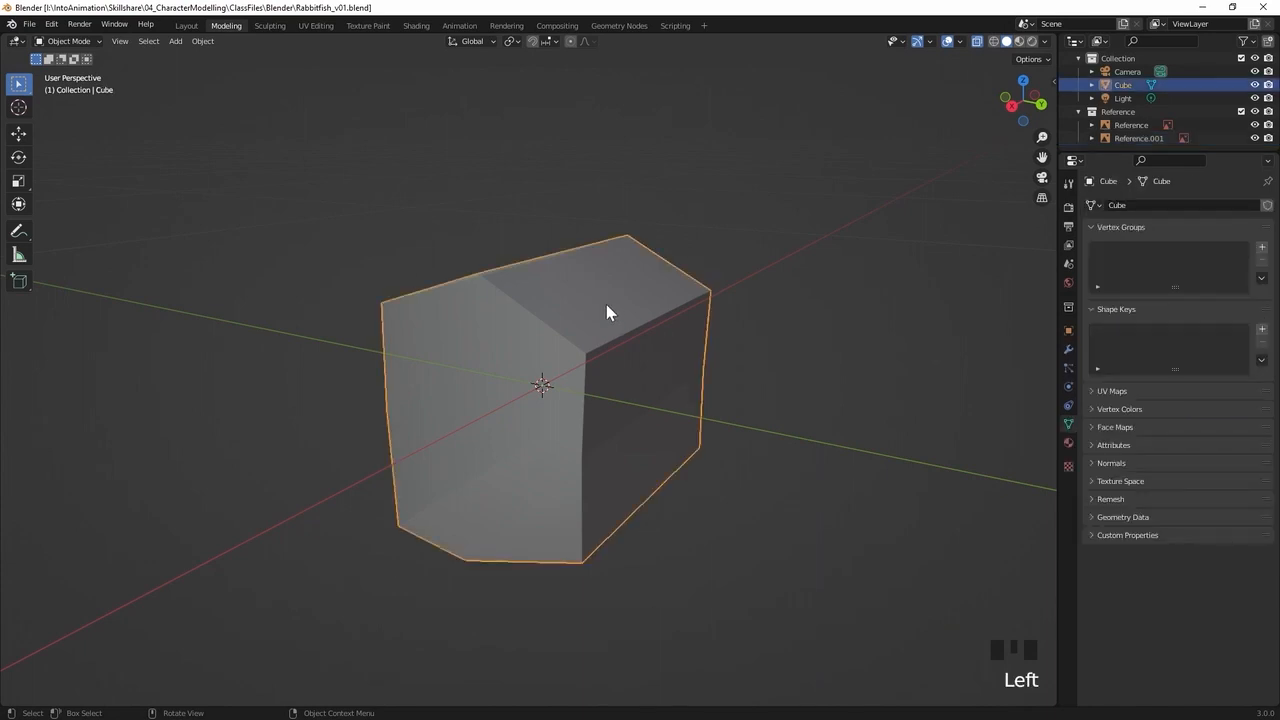
key(Tab)
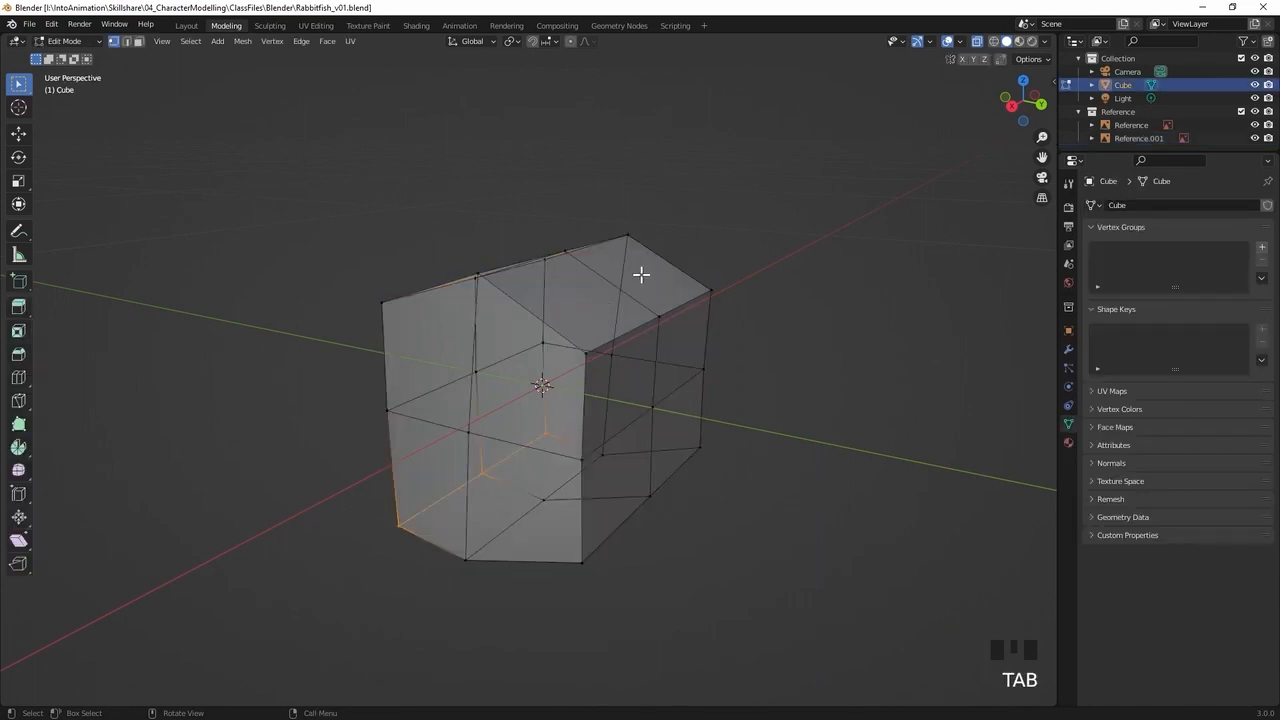
key(a)
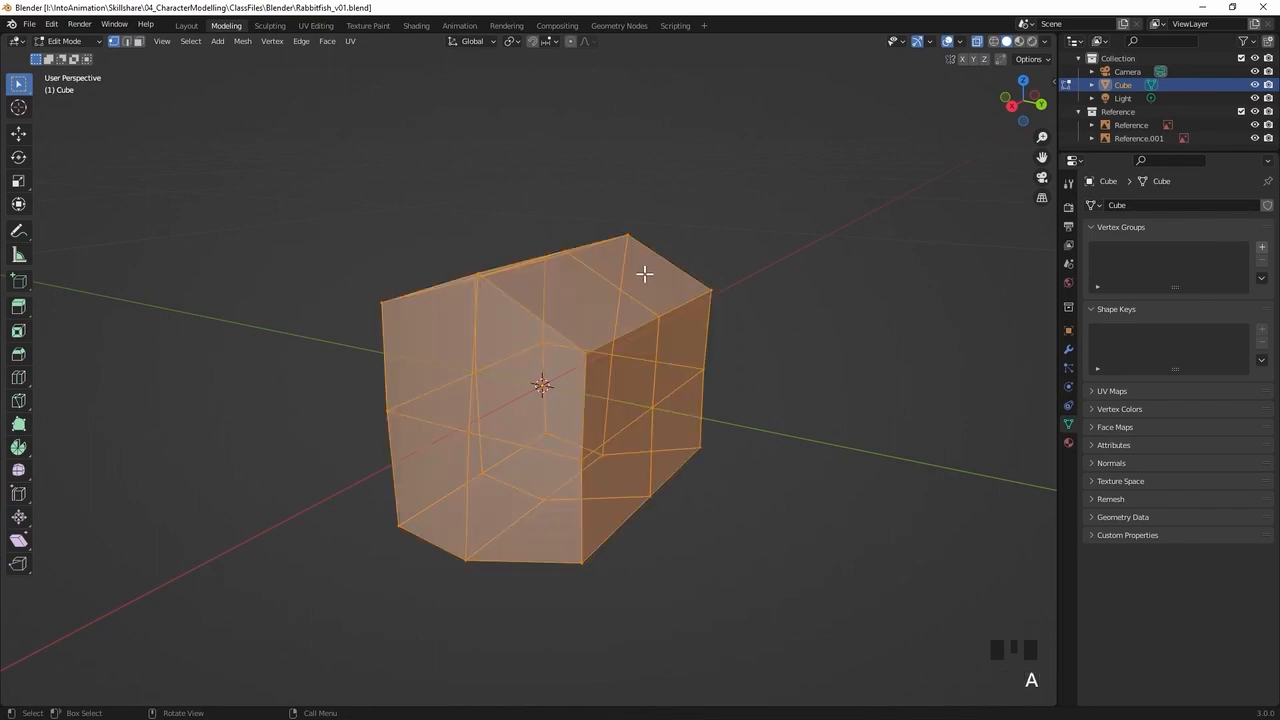
mouse_move(740, 243)
middle_down()
mouse_move(720, 269)
mouse_move(715, 247)
middle_up()
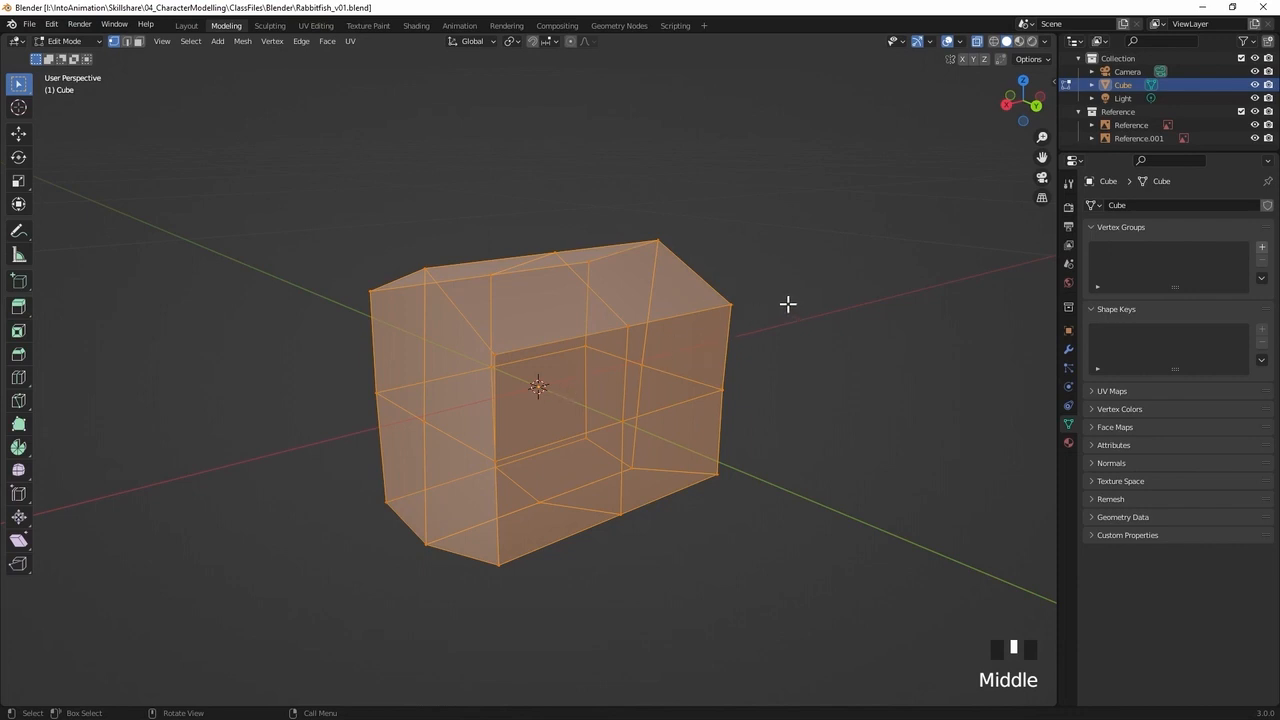
key(s)
key(x)
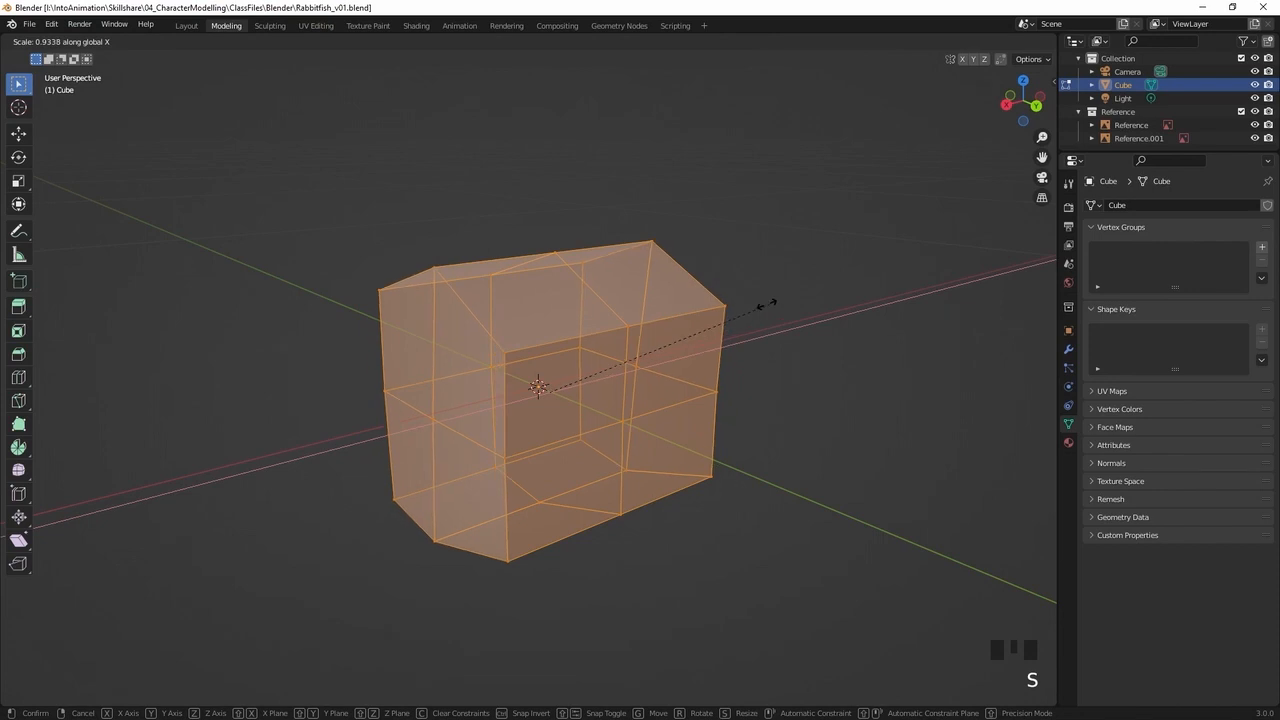
click(617, 351)
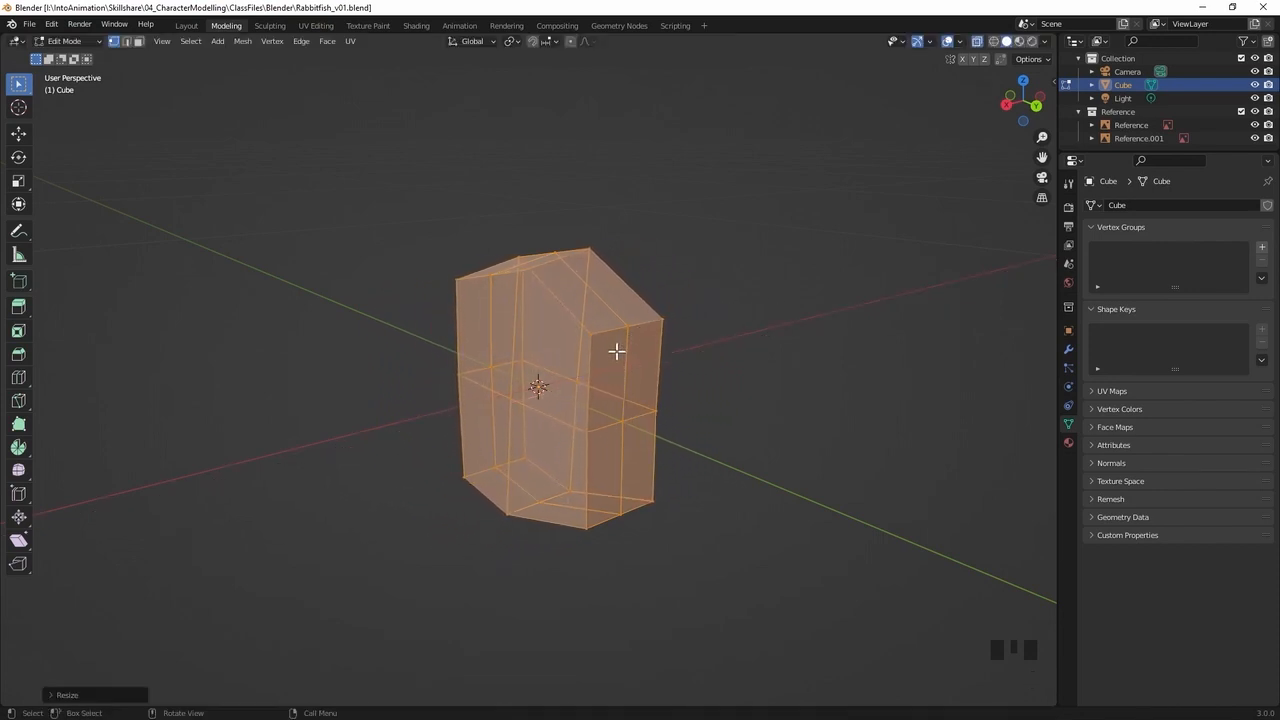
In the front view, scale the whole mesh along X by about 0.69 to match the white forehead strip's width
key(KP_1)
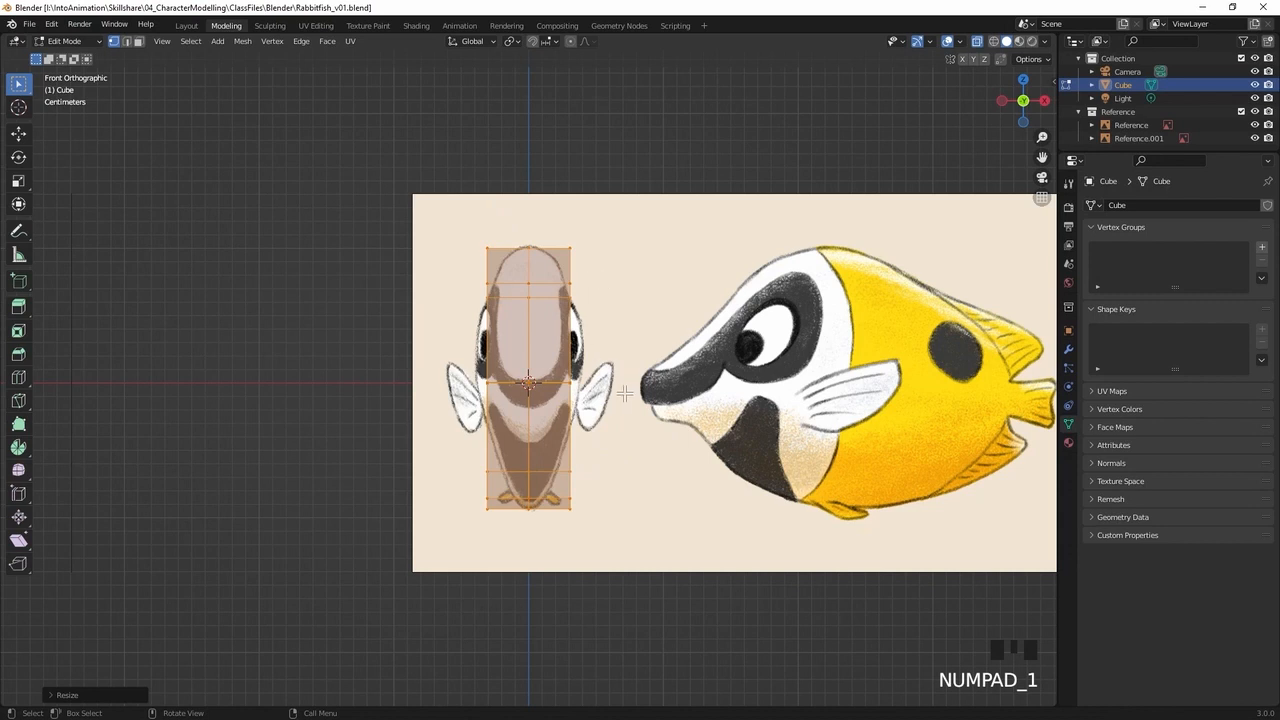
key(s)
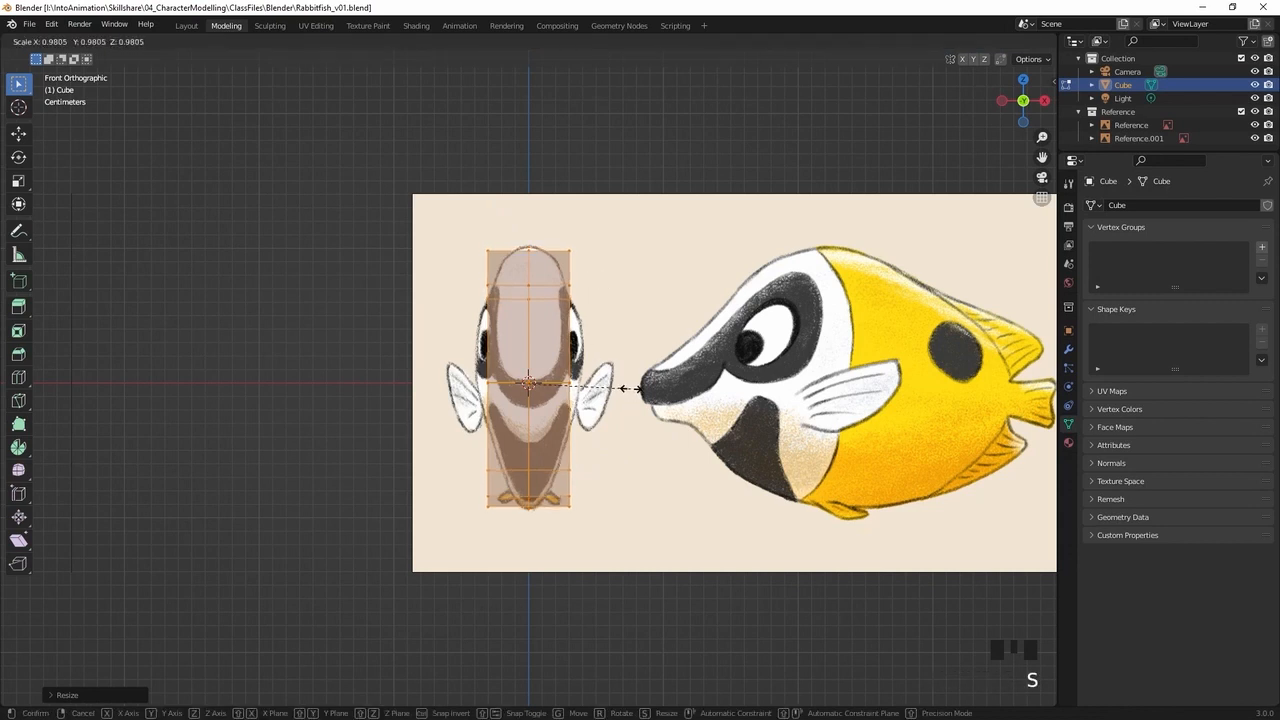
key(x)
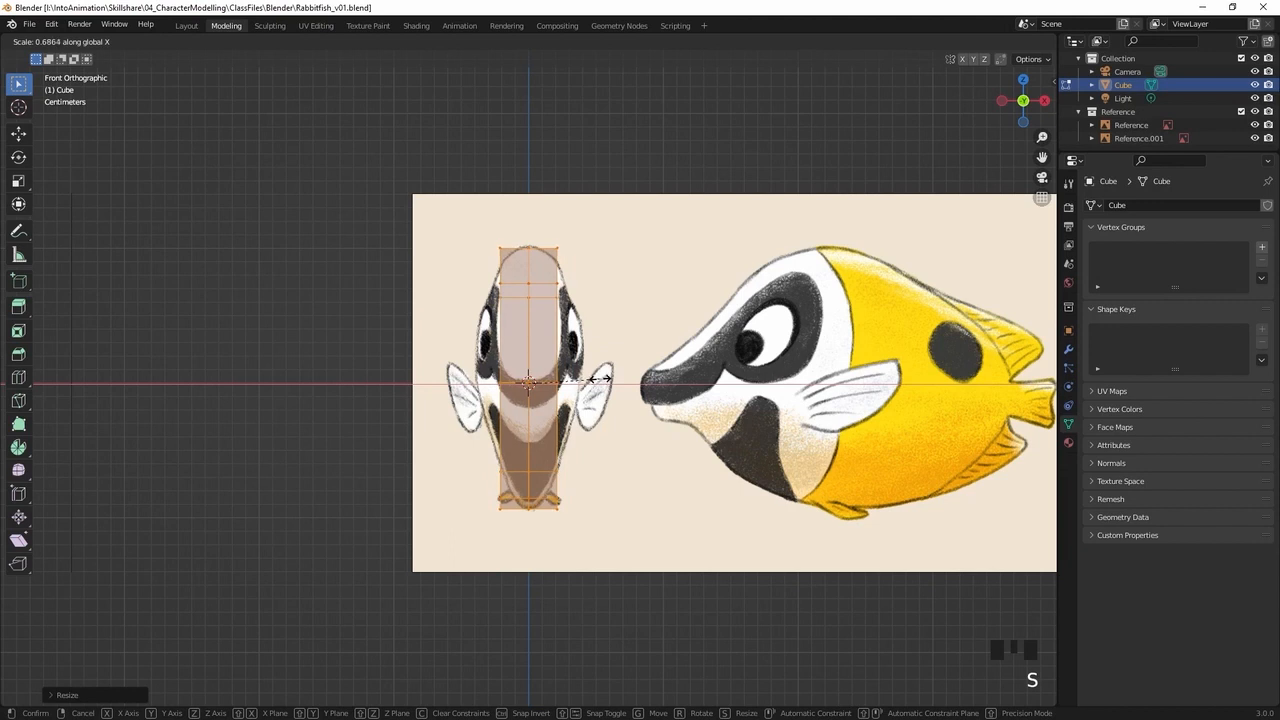
click(598, 378)
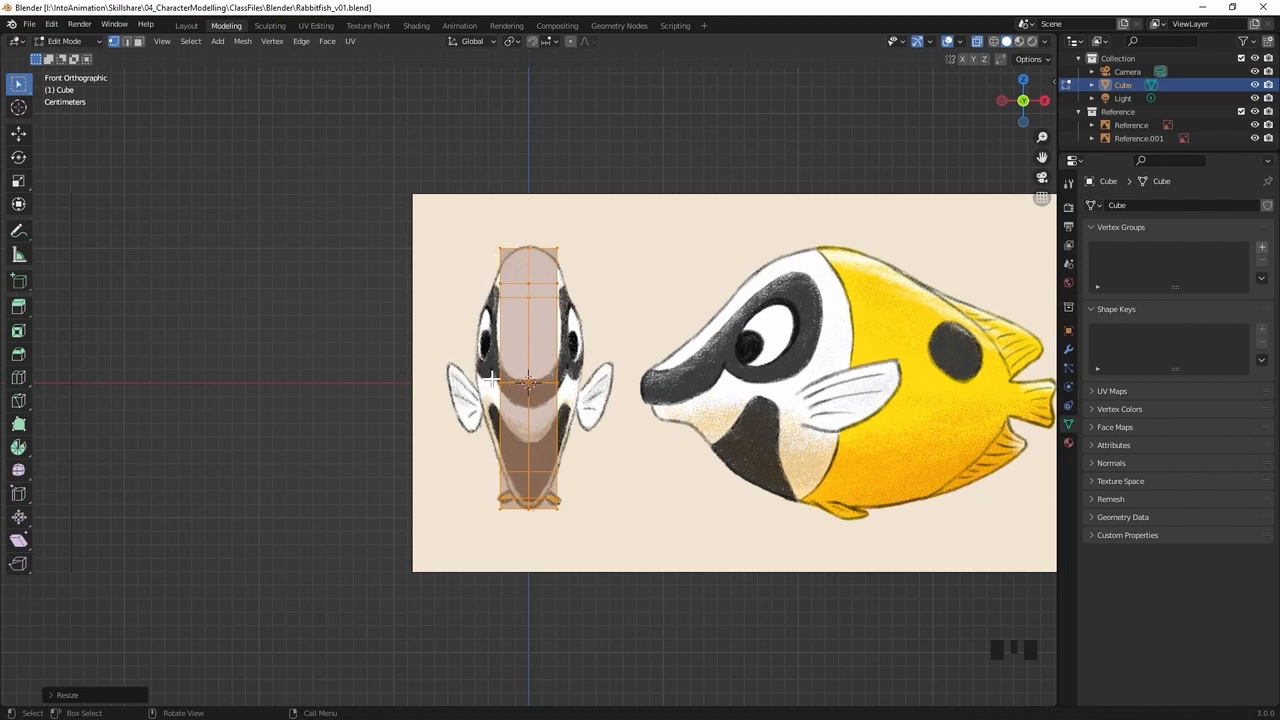
Select the four tail-side end faces in face select mode and extrude them about 4 cm toward the tail
middle_drag(543, 333, 622, 362)
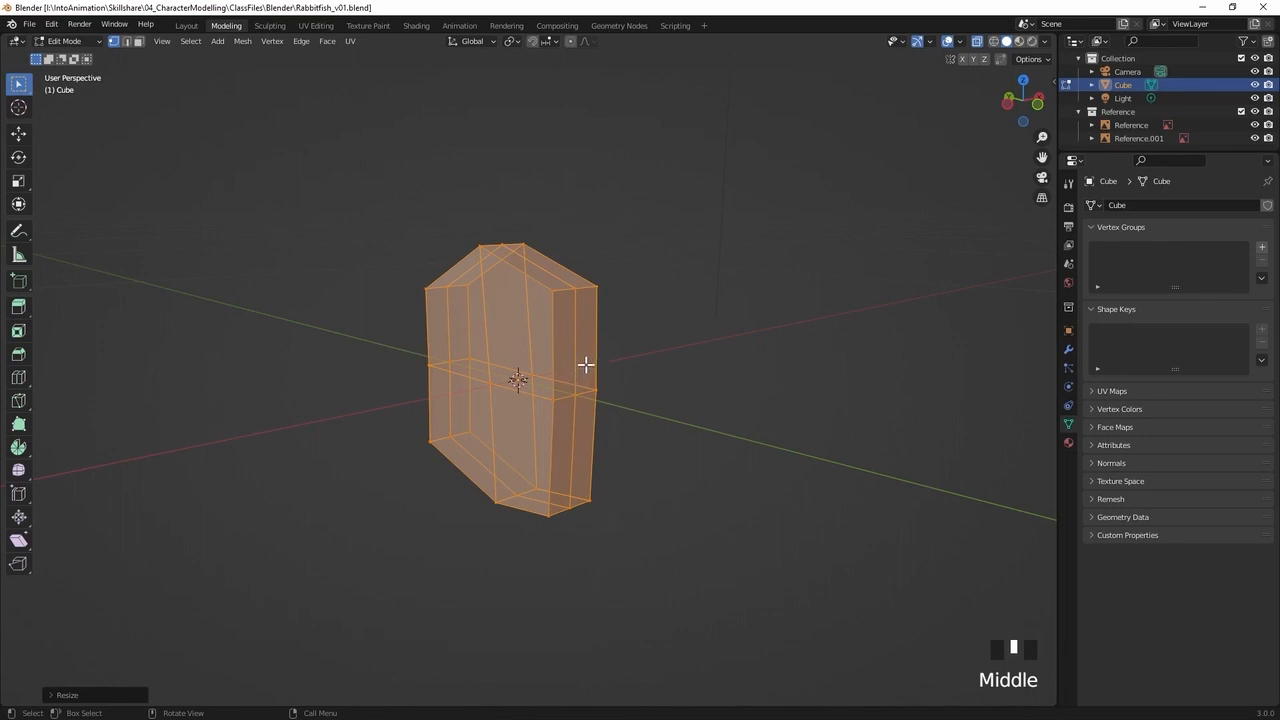
key(3)
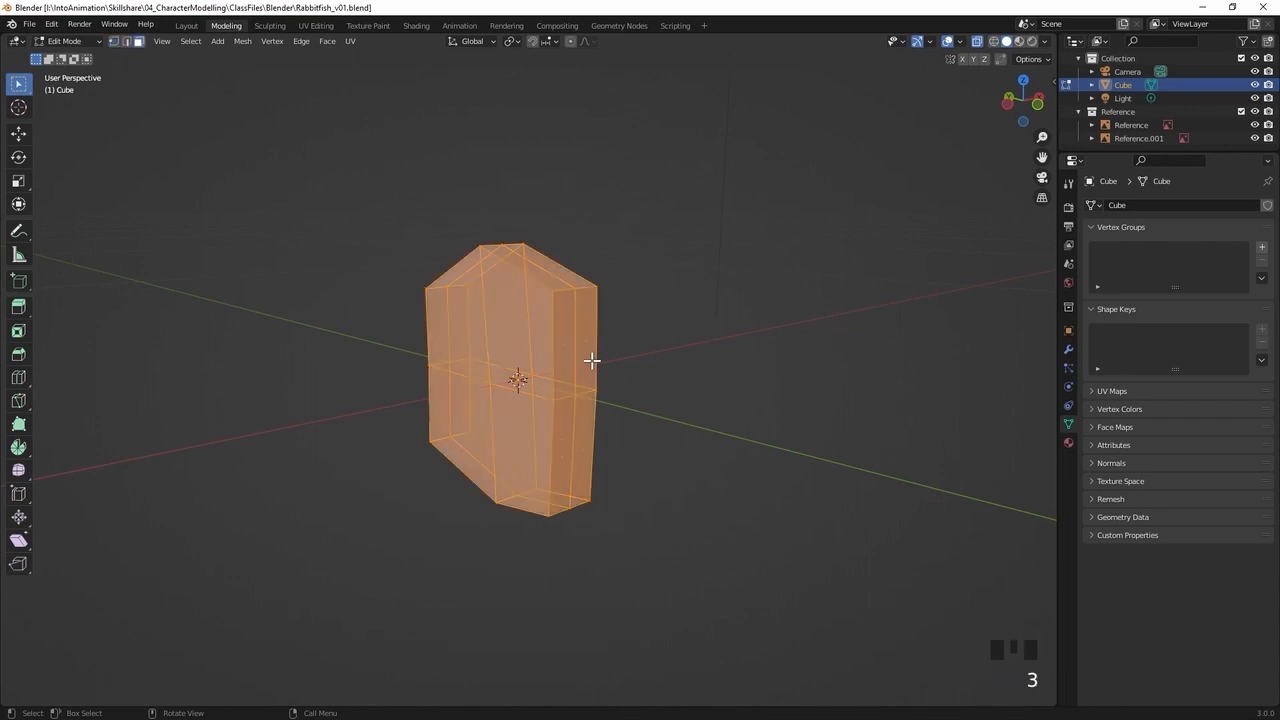
click(585, 342)
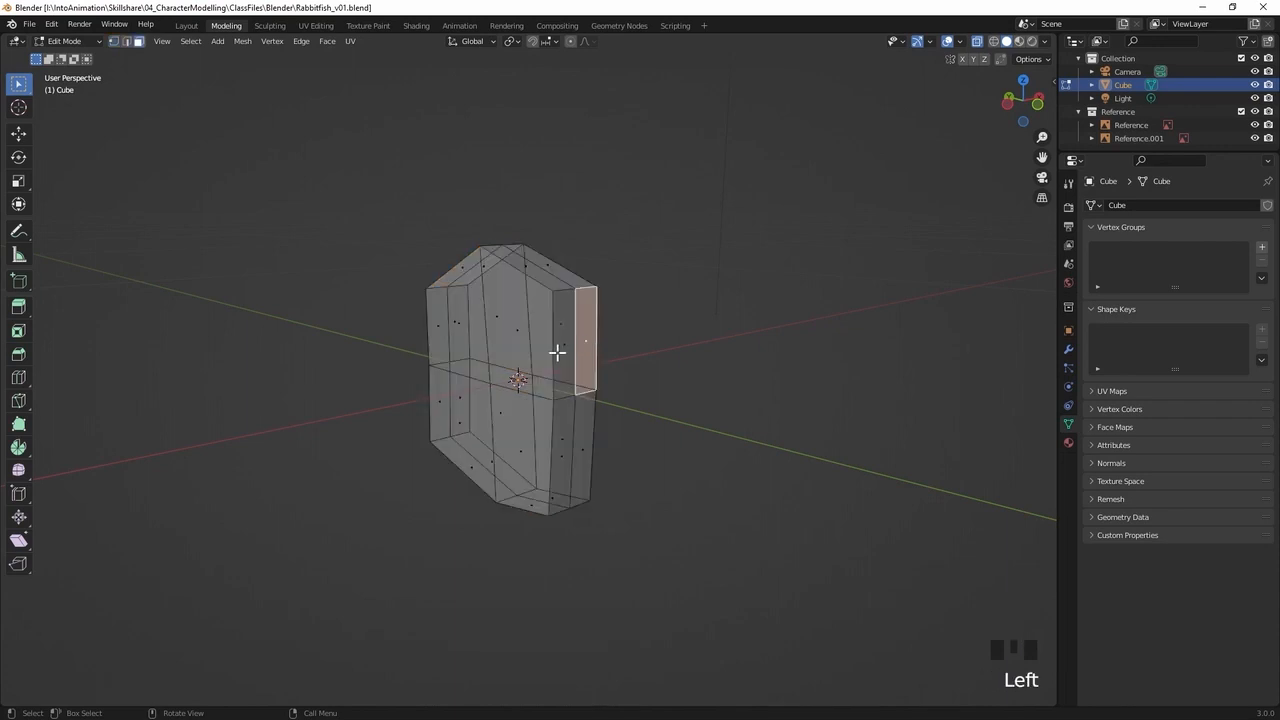
shift+click(565, 350)
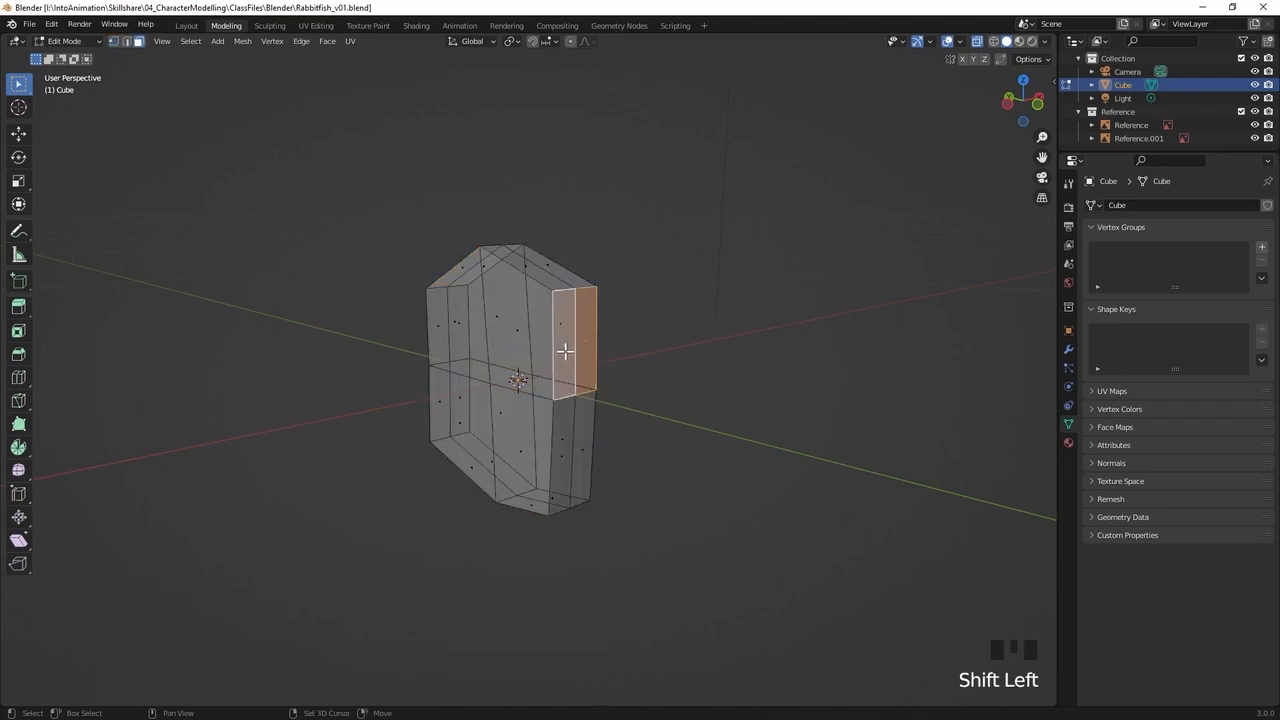
shift+click(578, 456)
shift+click(587, 412)
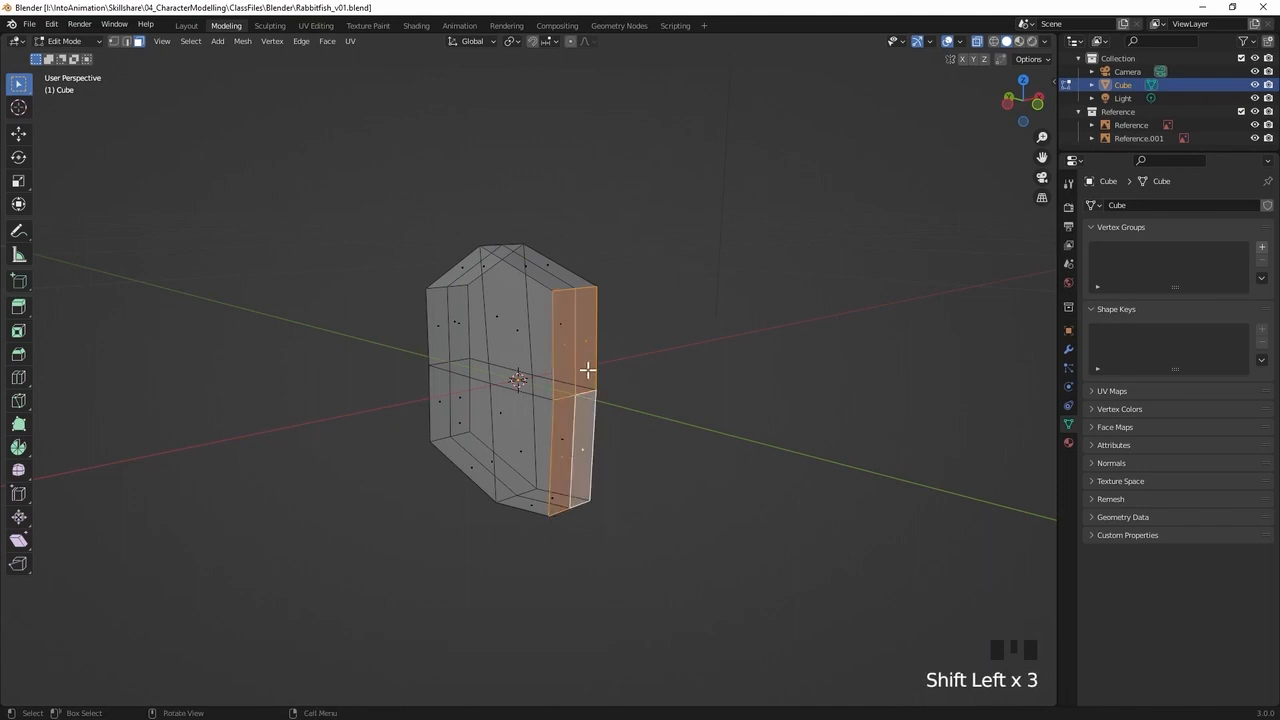
middle_drag(607, 386, 649, 409)
key(e)
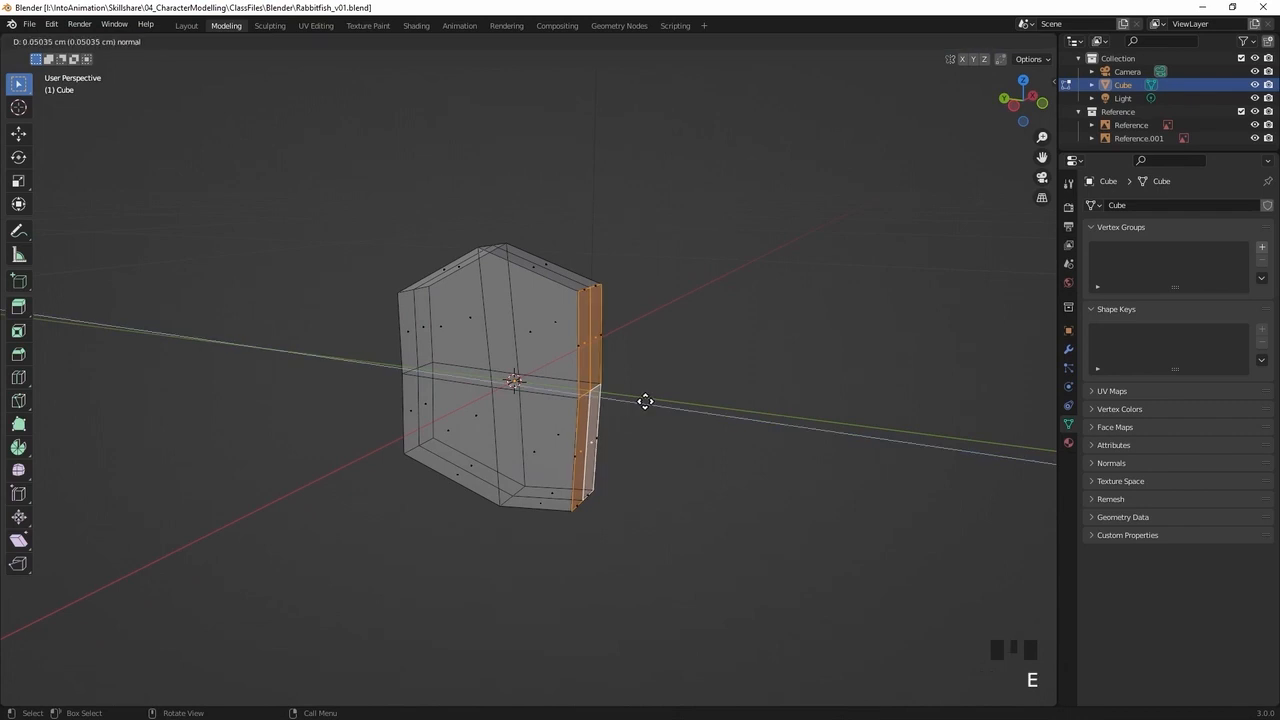
click(701, 407)
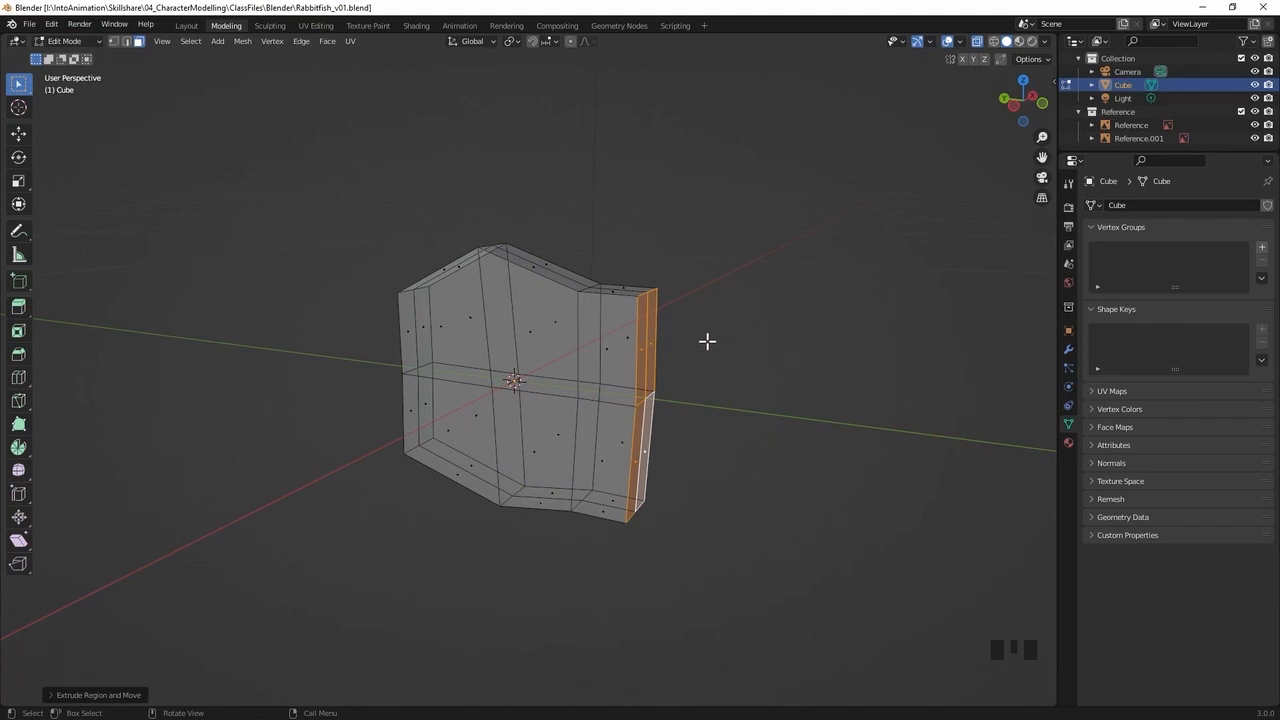
In the right view, move the extruded tail-side faces about 1.8 cm farther toward the tail and slightly down
key(KP_3)
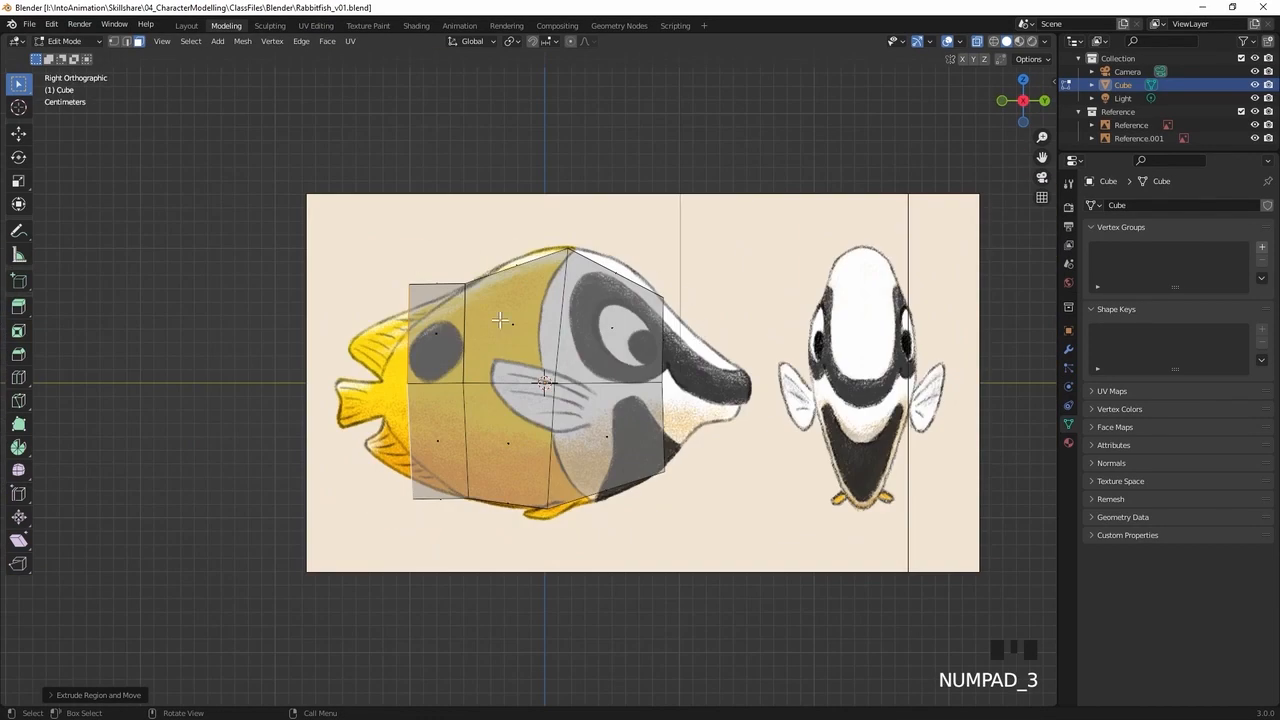
key(g)
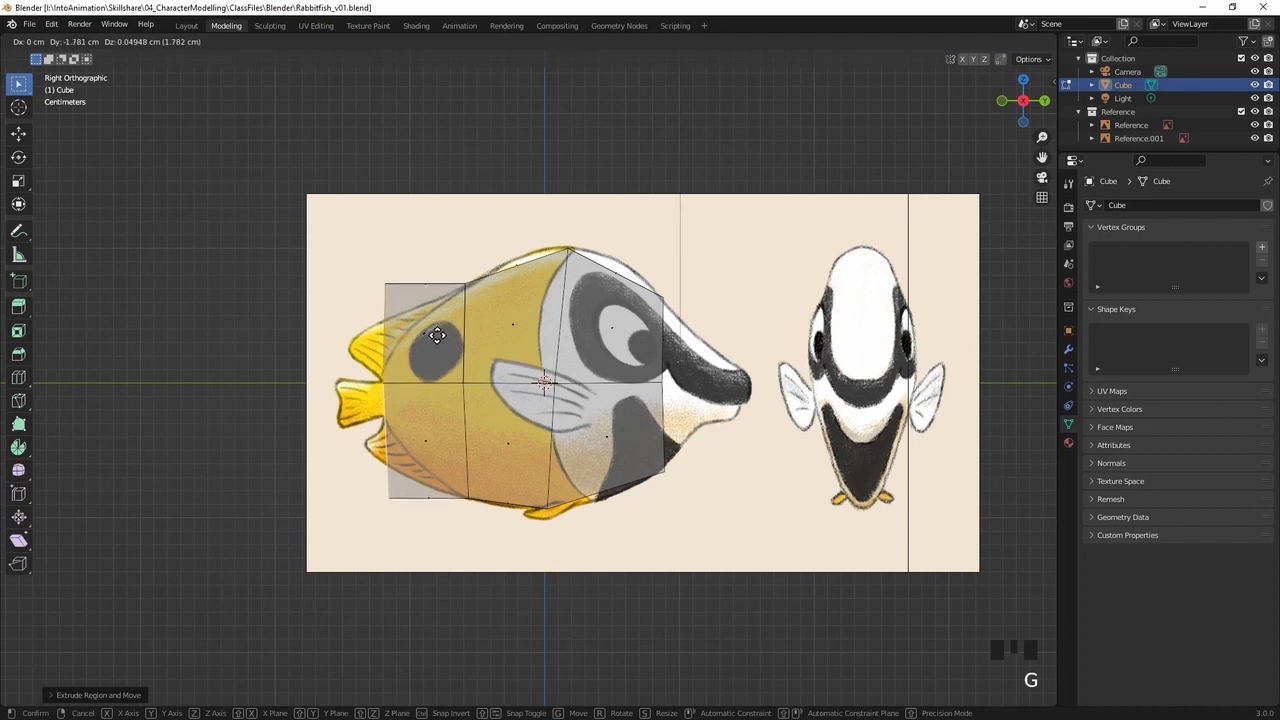
click(436, 346)
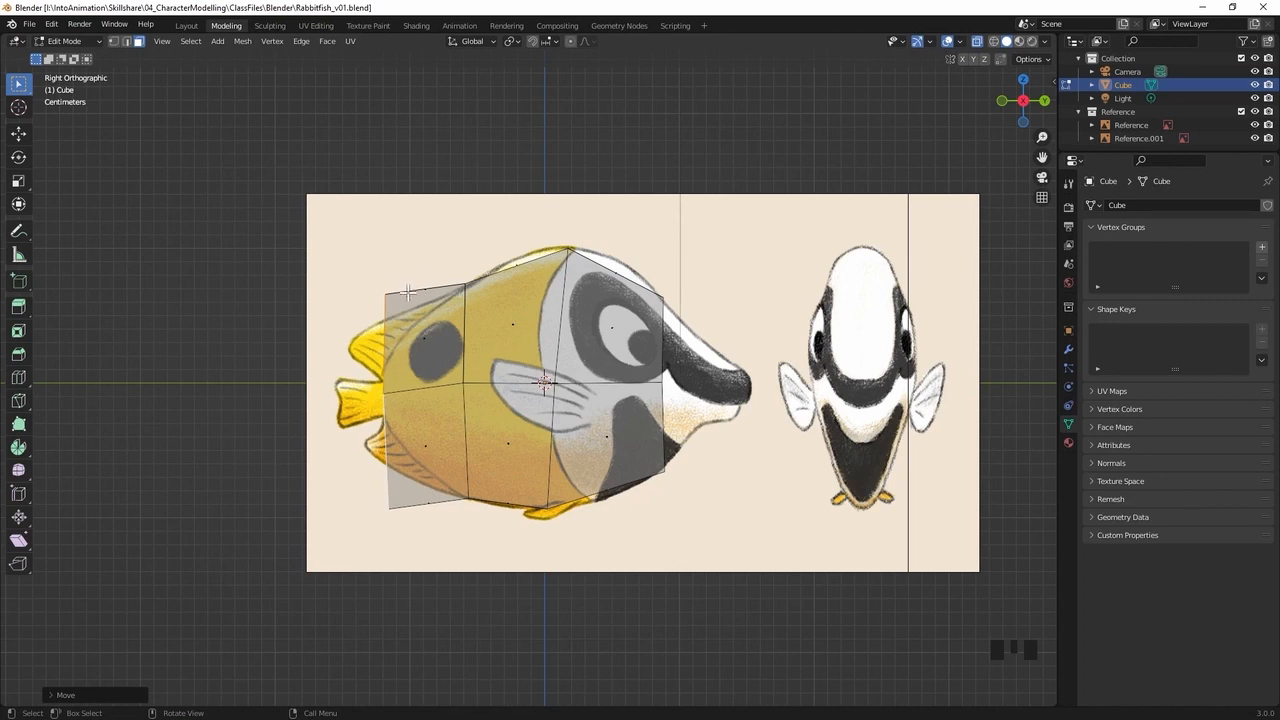
Move the tail end's top vertices down about 4 cm and its bottom vertices up more than 5 cm to meet the body outline
key(1)
click(357, 323)
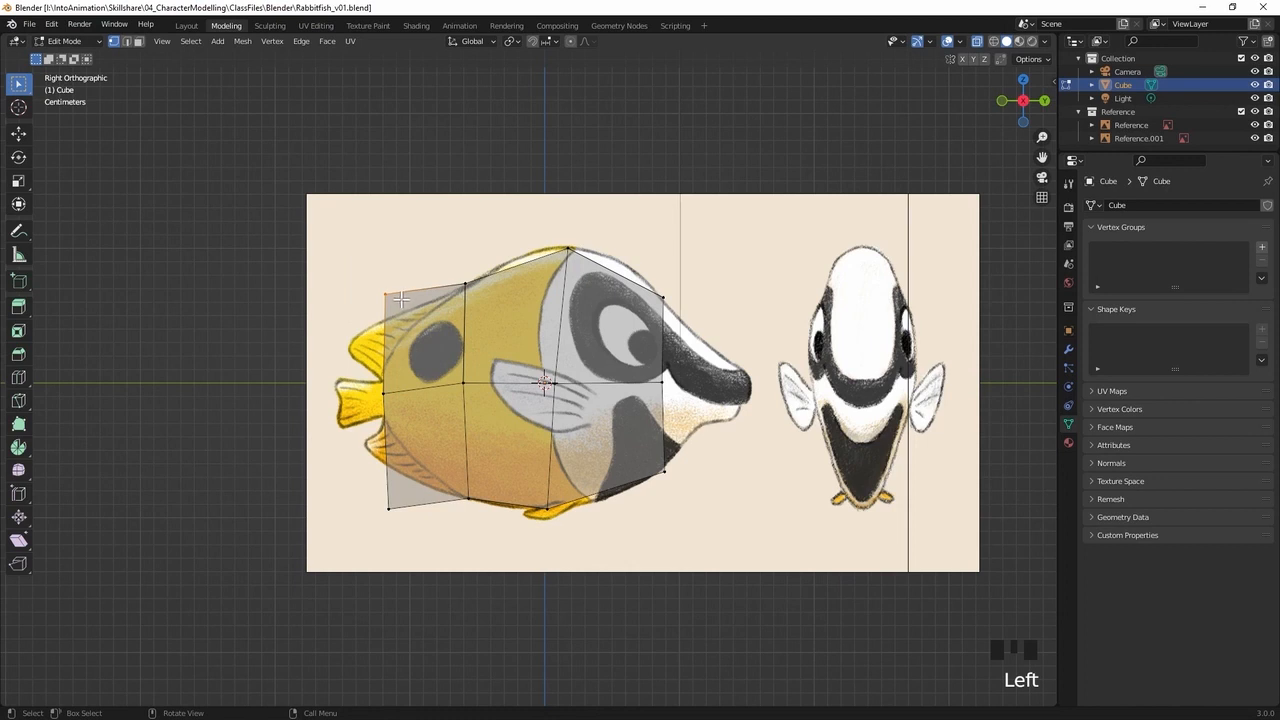
key(g)
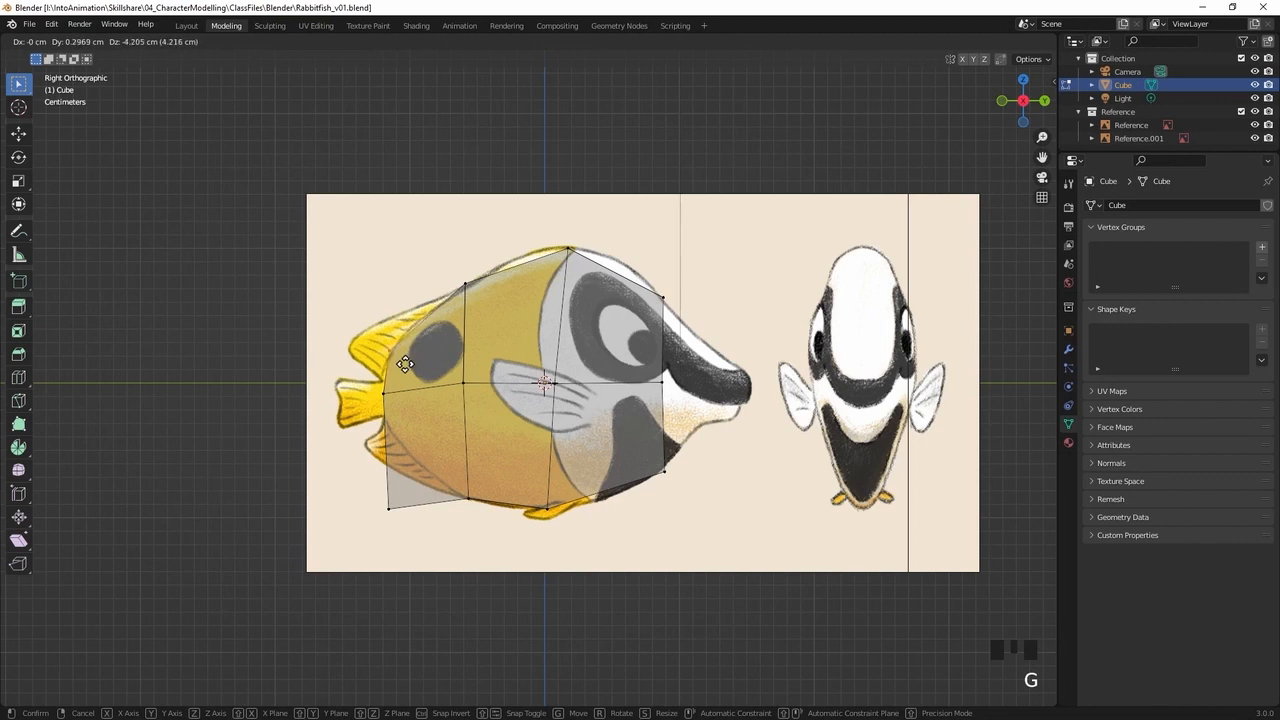
click(405, 364)
click(388, 507)
key(g)
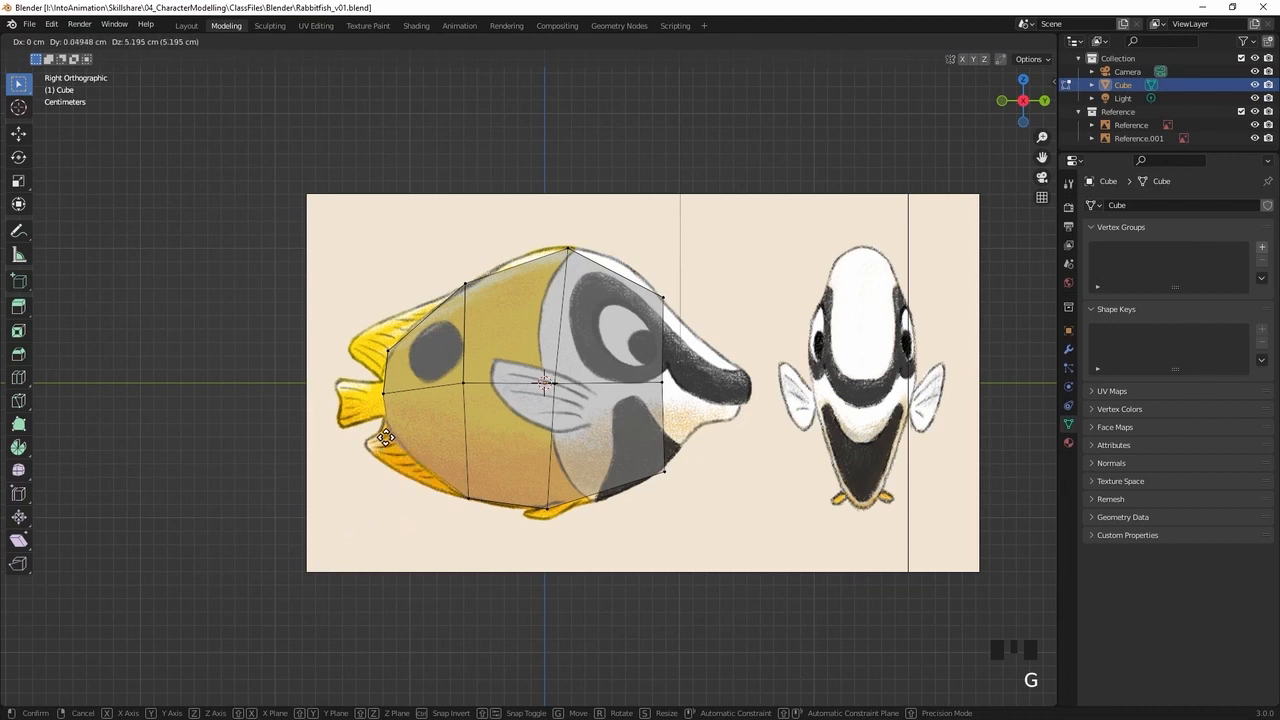
click(381, 425)
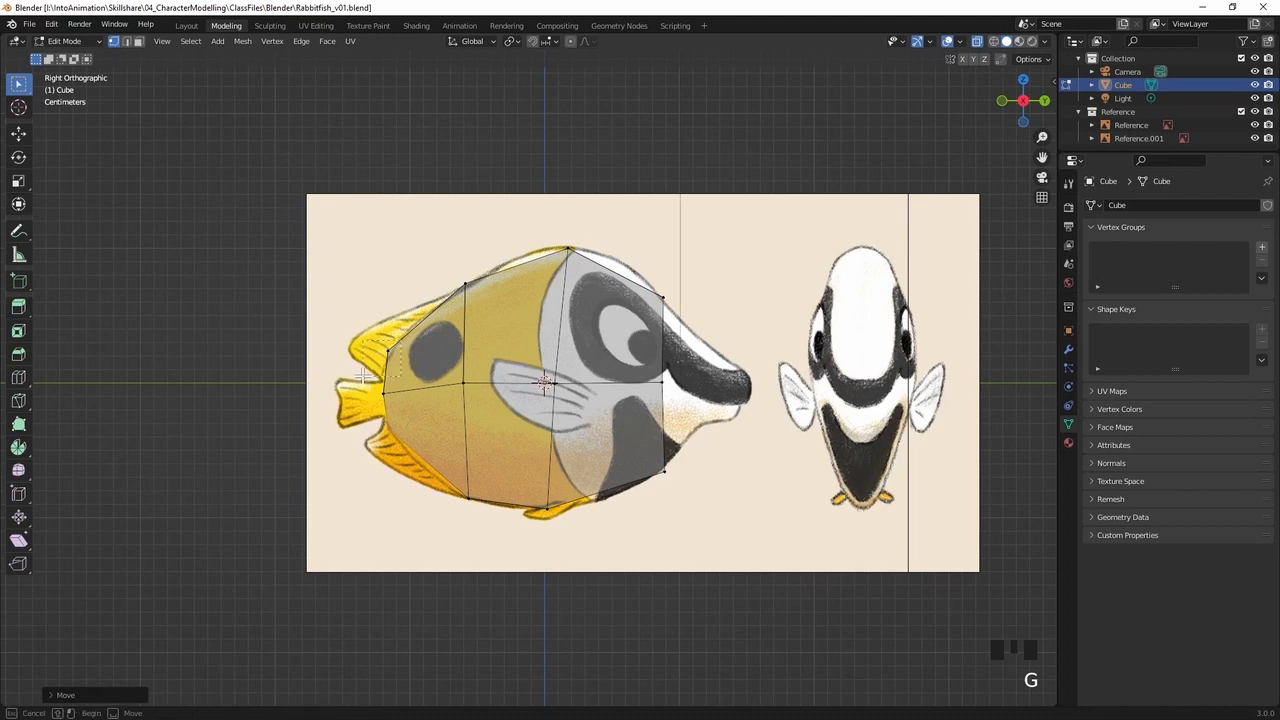
Fine-tune the top, middle and bottom vertices of the tail end so they fit the narrow base of the tail fin
key(g)
click(371, 387)
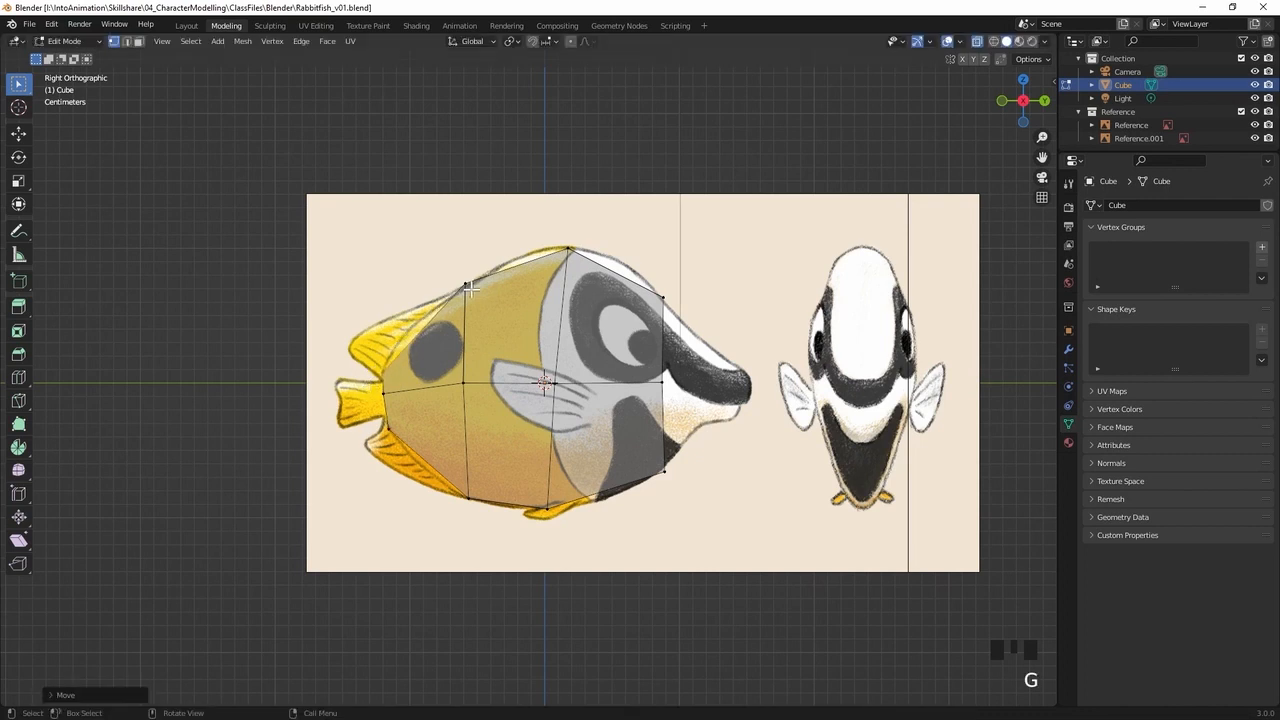
key(g)
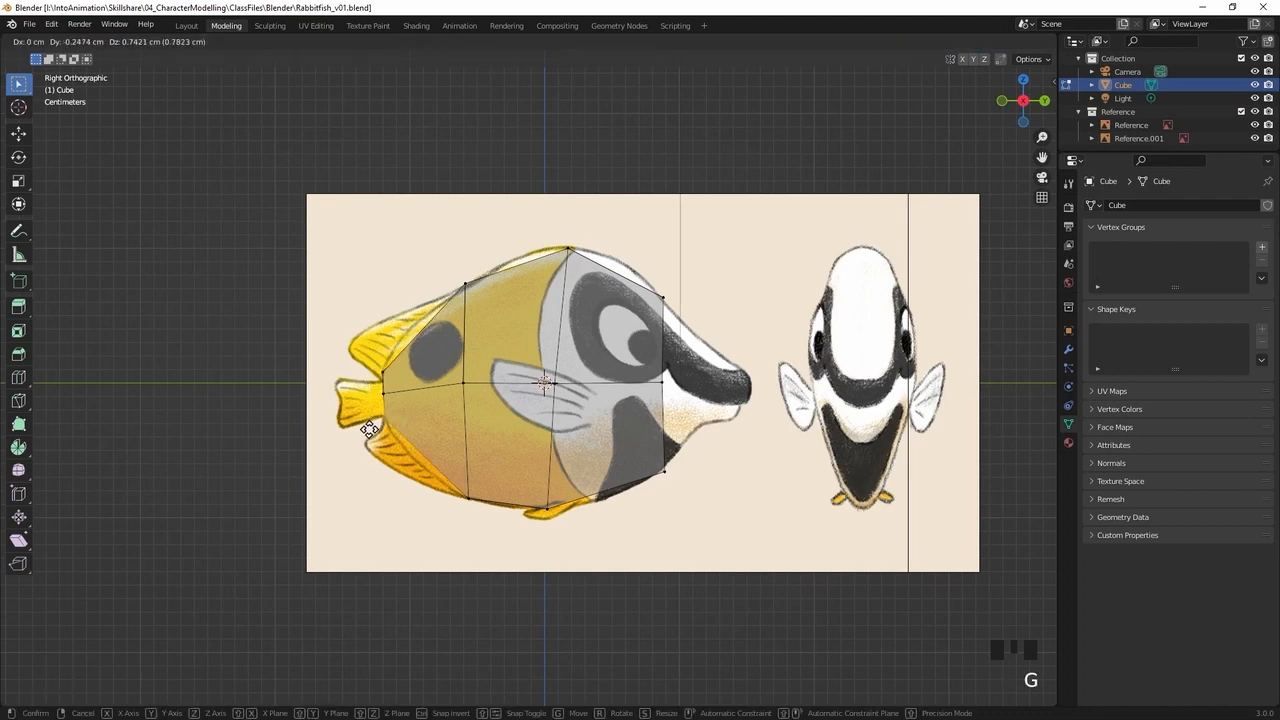
click(370, 425)
key(g)
click(372, 428)
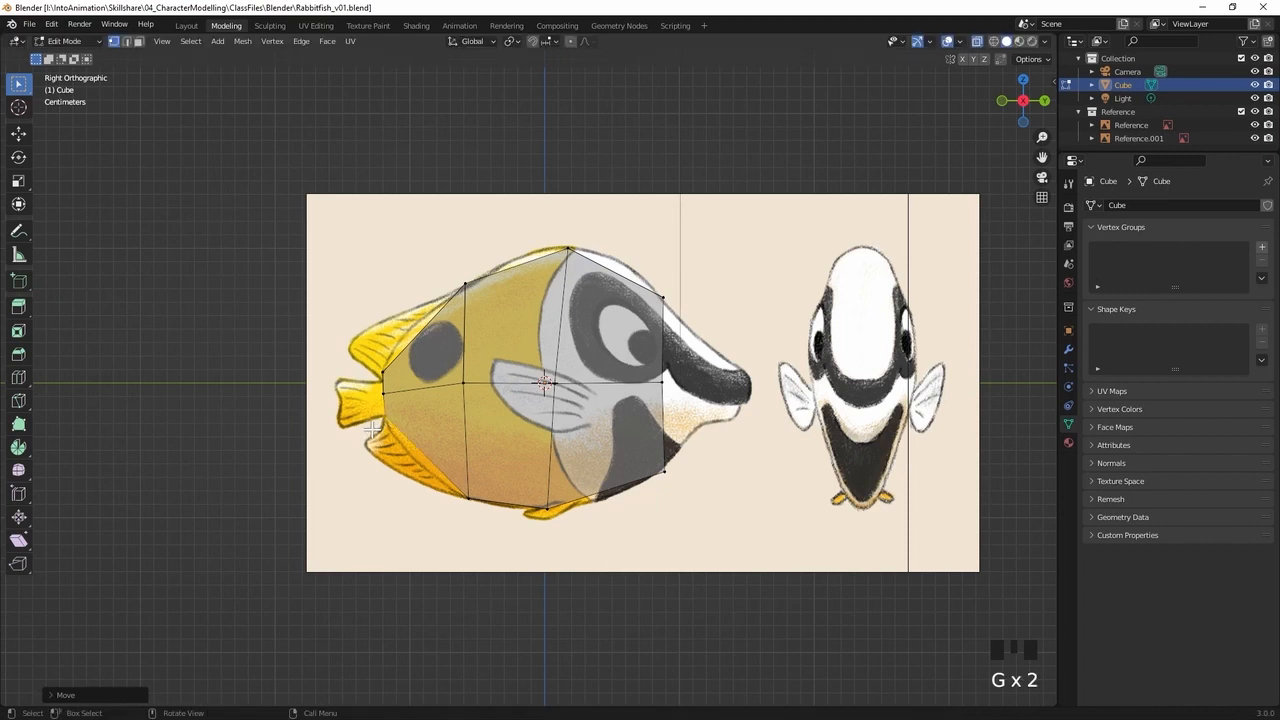
key(g)
click(376, 385)
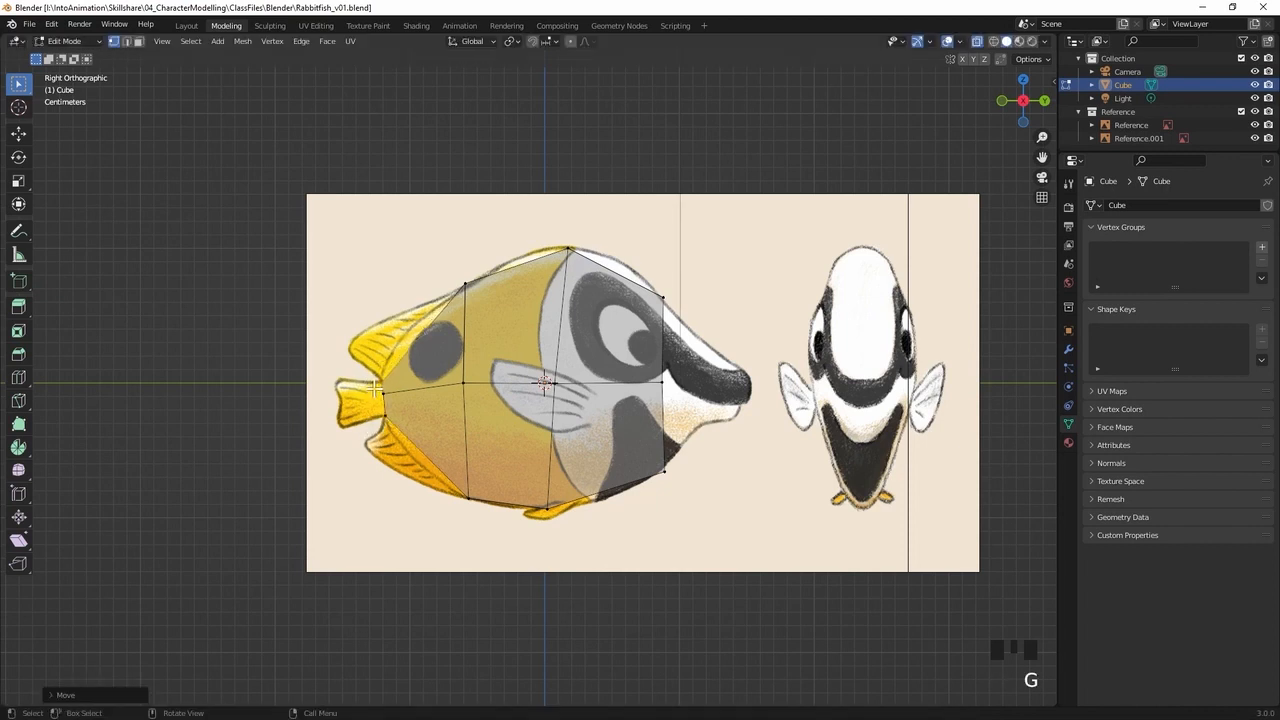
key(g)
click(388, 378)
key(g)
click(380, 400)
Lower the middle vertices of the loop ahead of the tail slightly and adjust its bottom vertices to the belly outline
click(463, 382)
key(g)
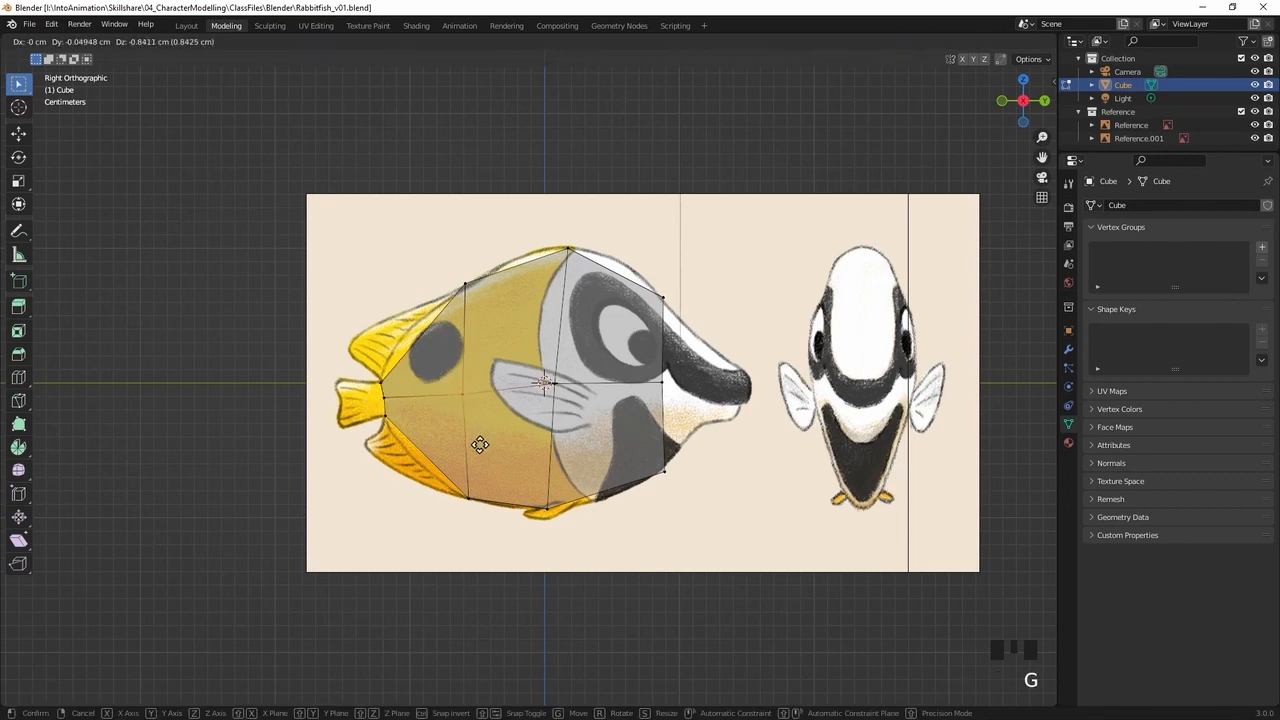
click(474, 442)
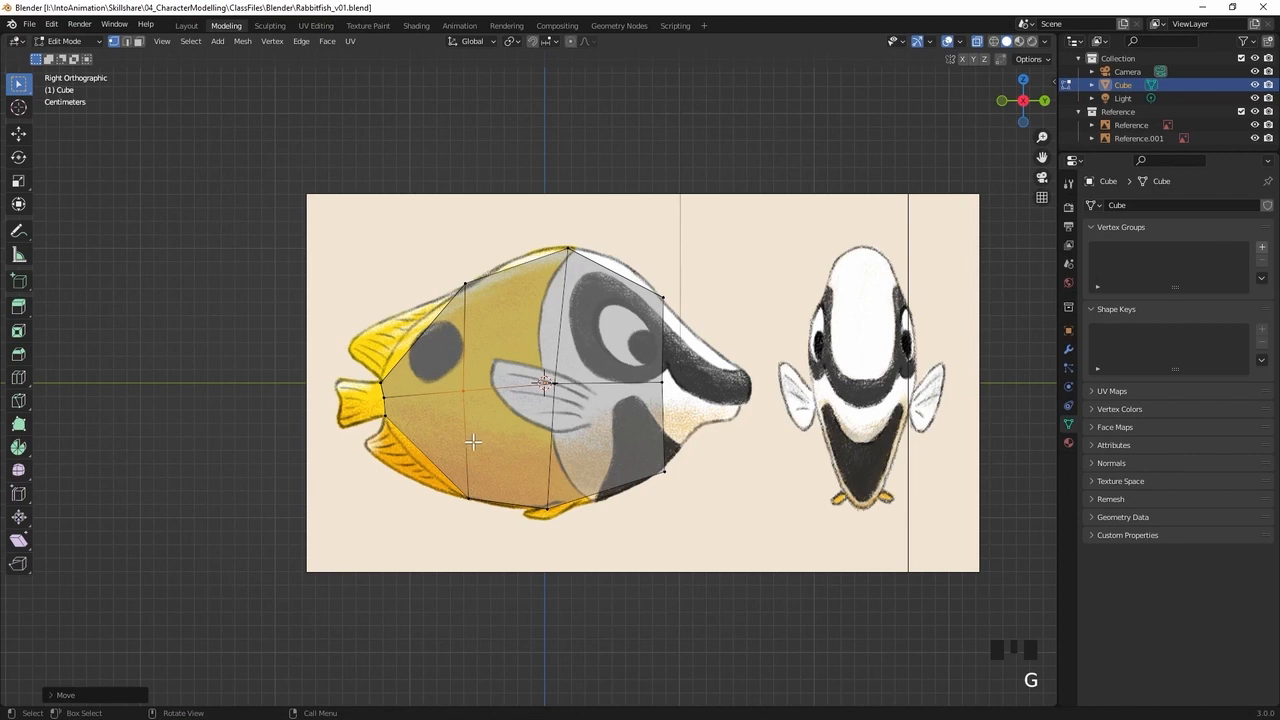
click(451, 520)
key(g)
click(451, 520)
Select the four head-side end faces and extrude them forward toward the snout
key(KP_3)
middle_drag(766, 343, 634, 357)
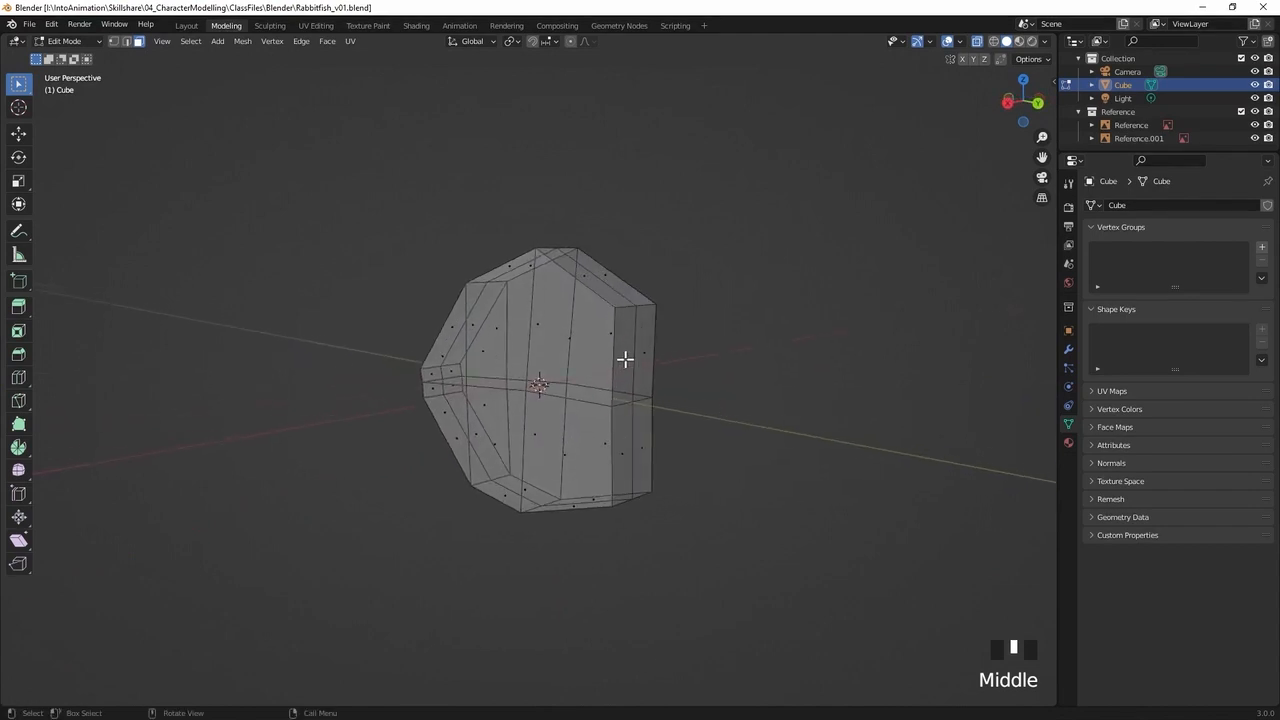
click(623, 357)
shift+click(645, 355)
shift+click(623, 429)
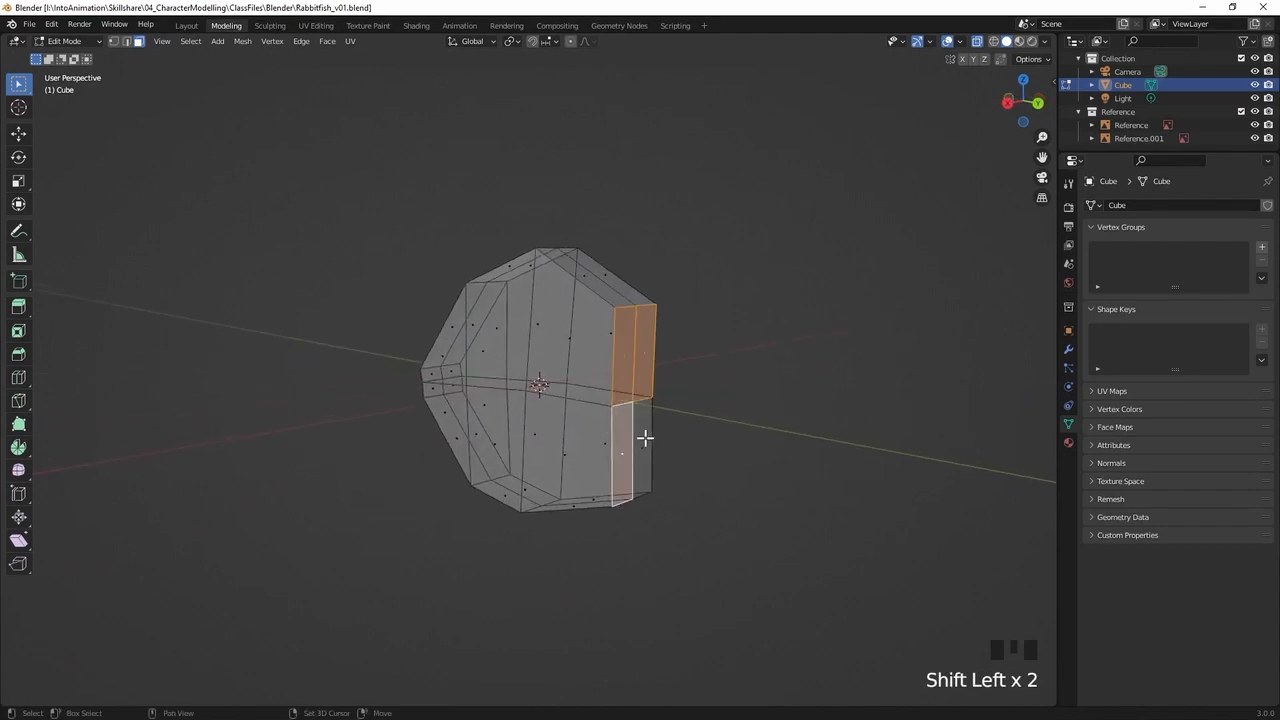
shift+click(646, 434)
middle_drag(662, 416, 710, 411)
key(e)
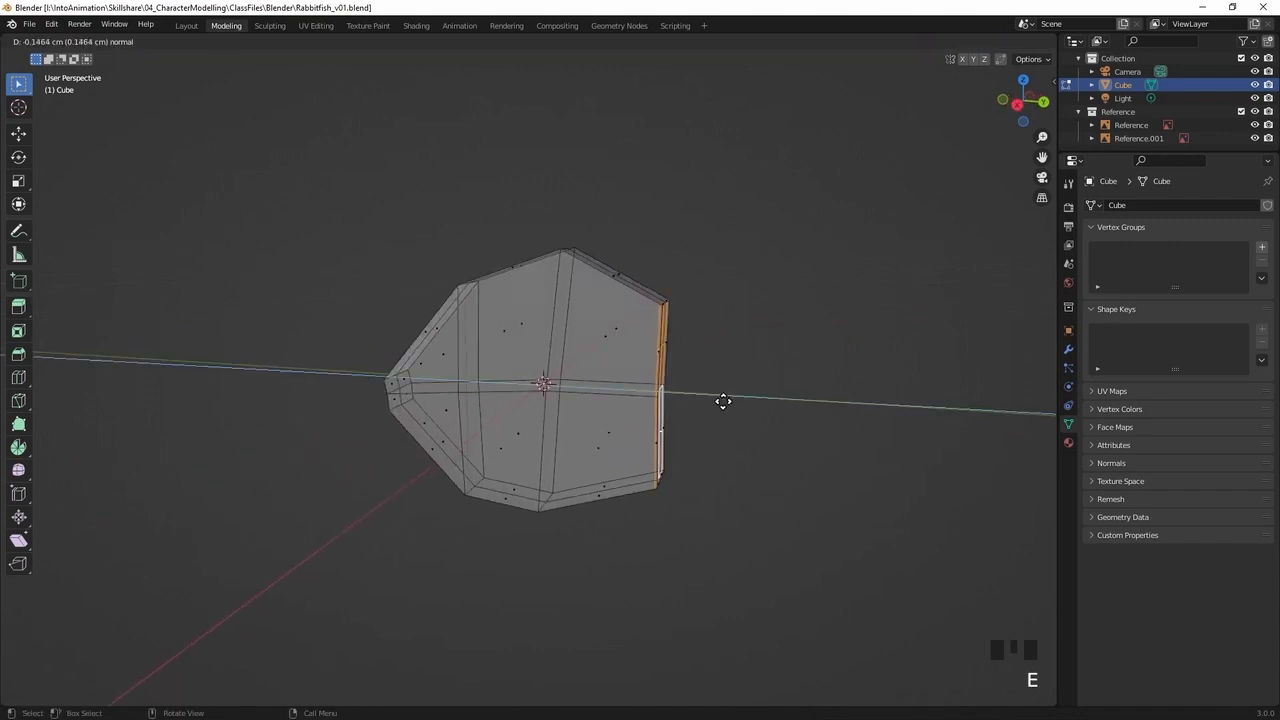
click(797, 413)
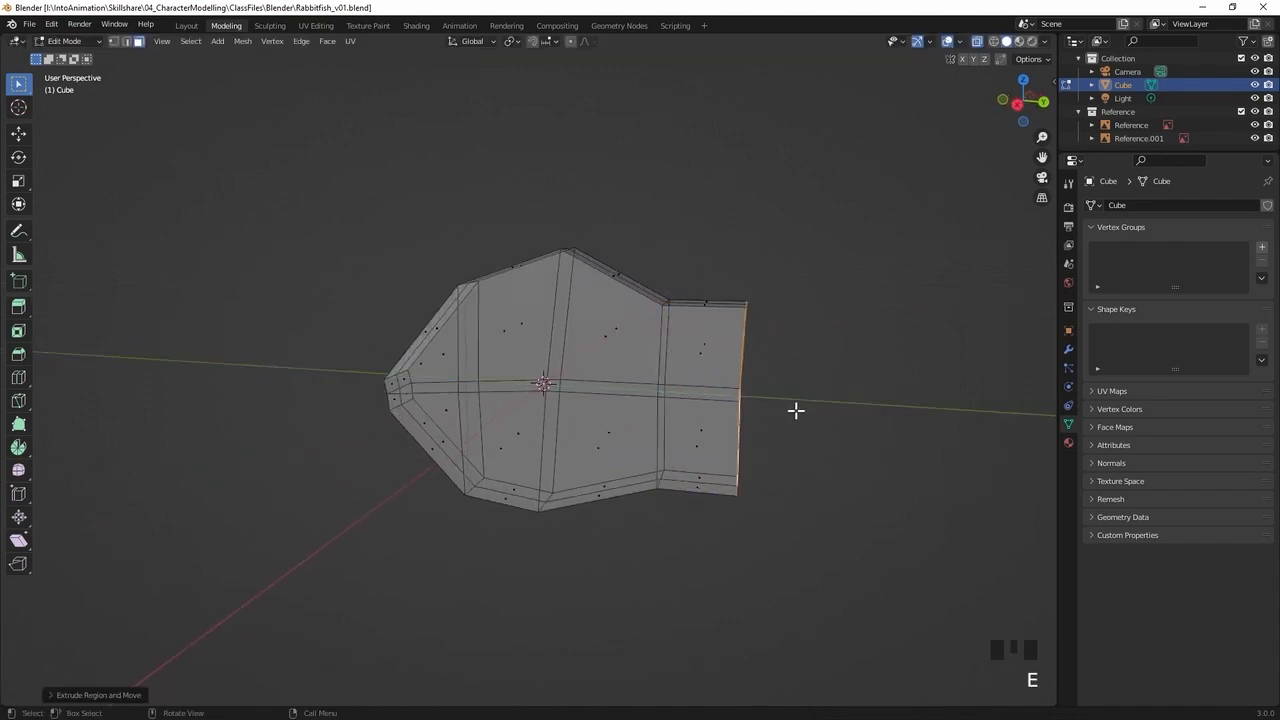
In the right view, pull the newly extruded front faces back to where the snout begins
key(KP_3)
key(g)
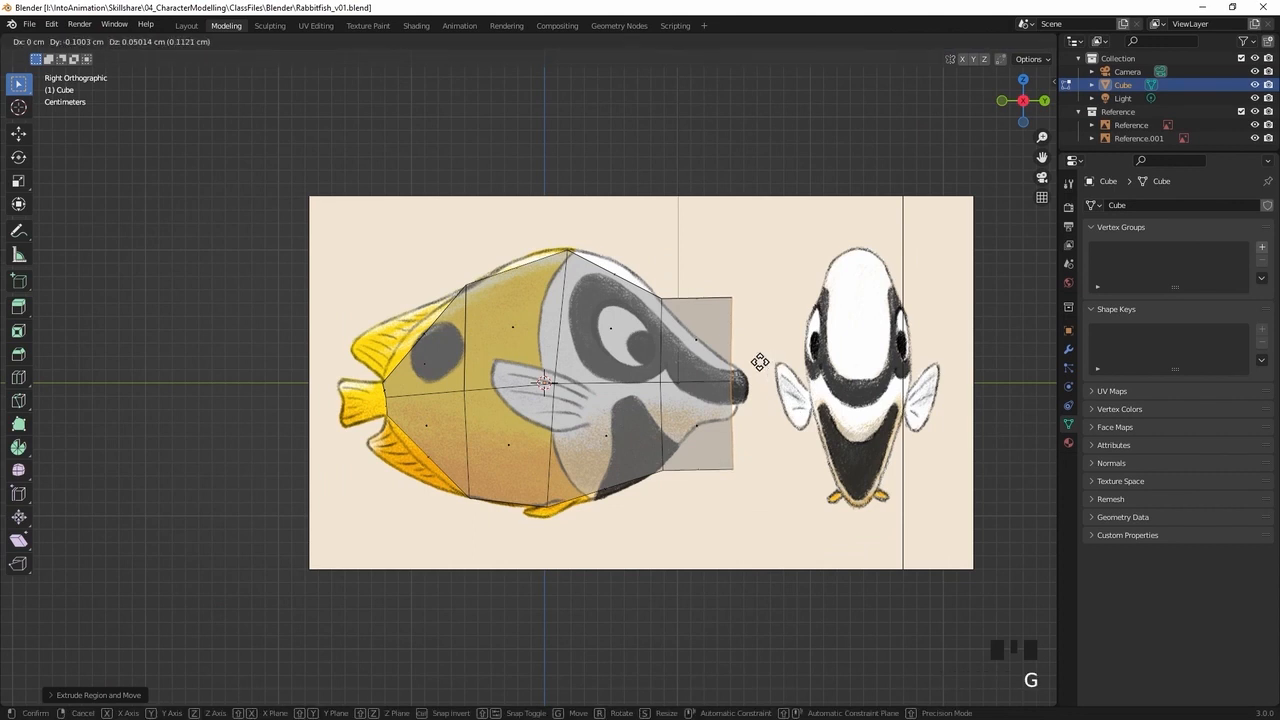
click(739, 365)
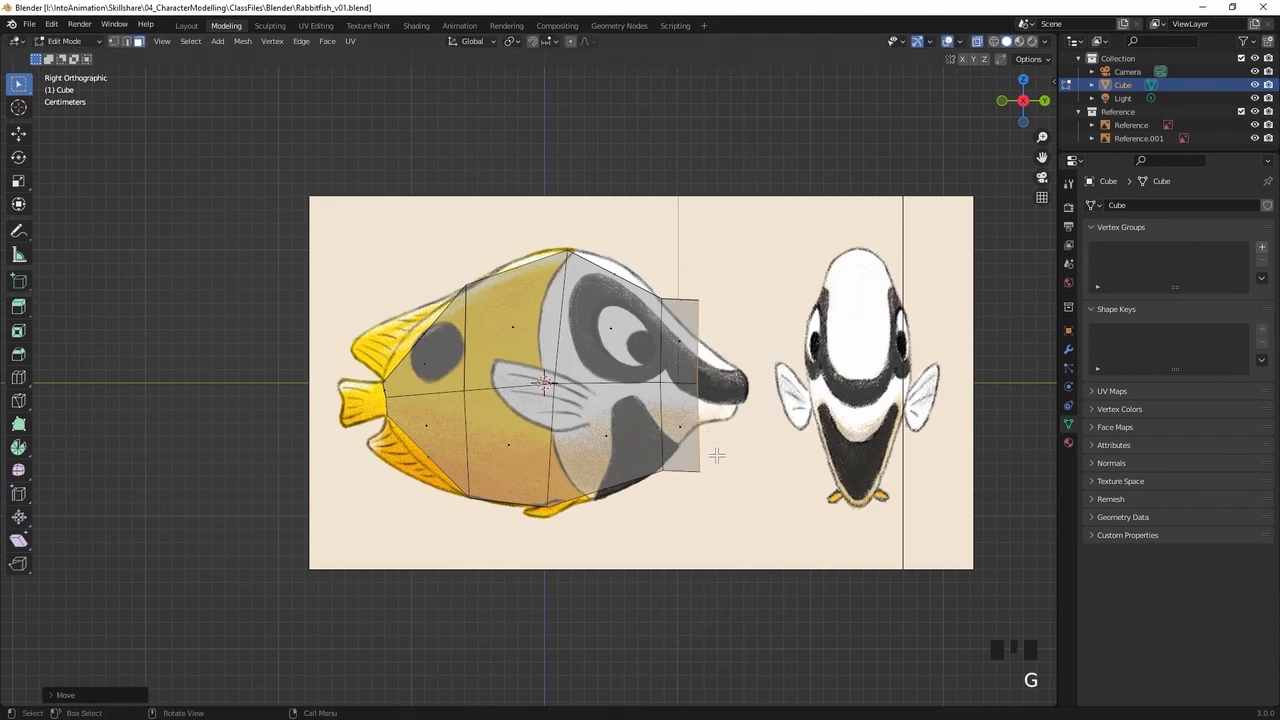
Move the front end's top, bottom and middle vertices onto the forehead outline, the chin outline and the mouth line of the reference
key(1)
click(676, 318)
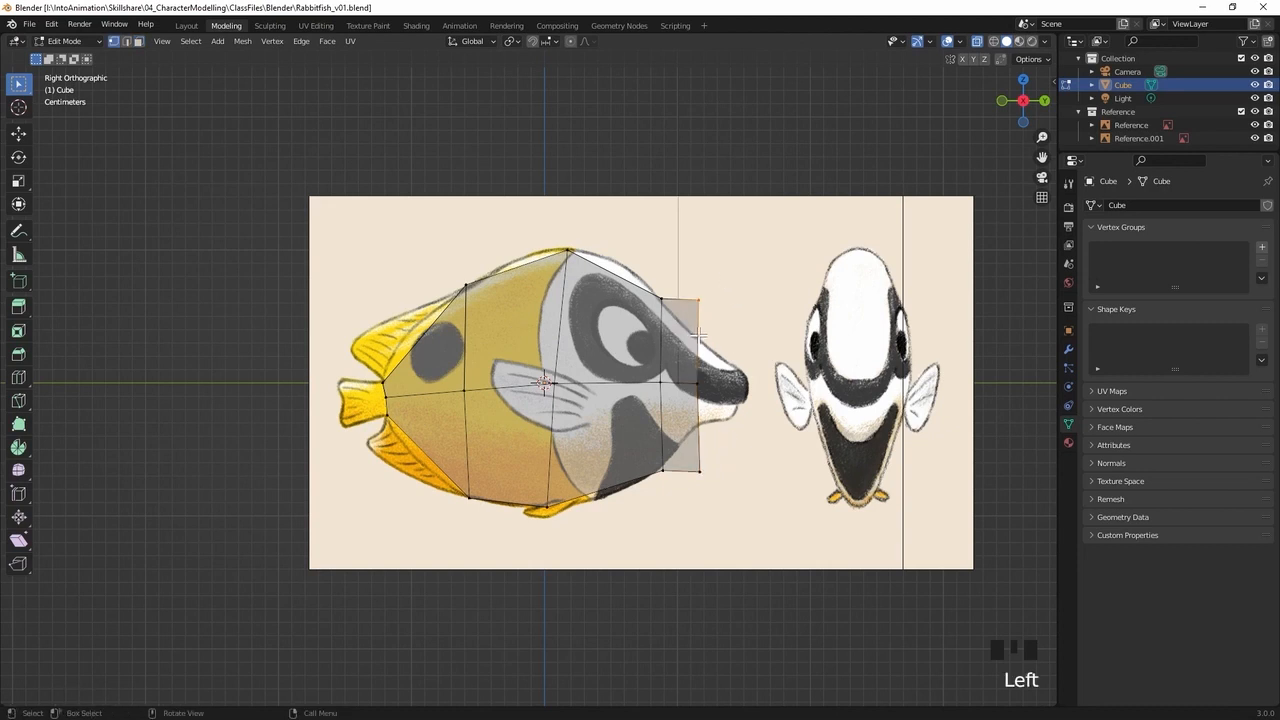
key(g)
click(710, 372)
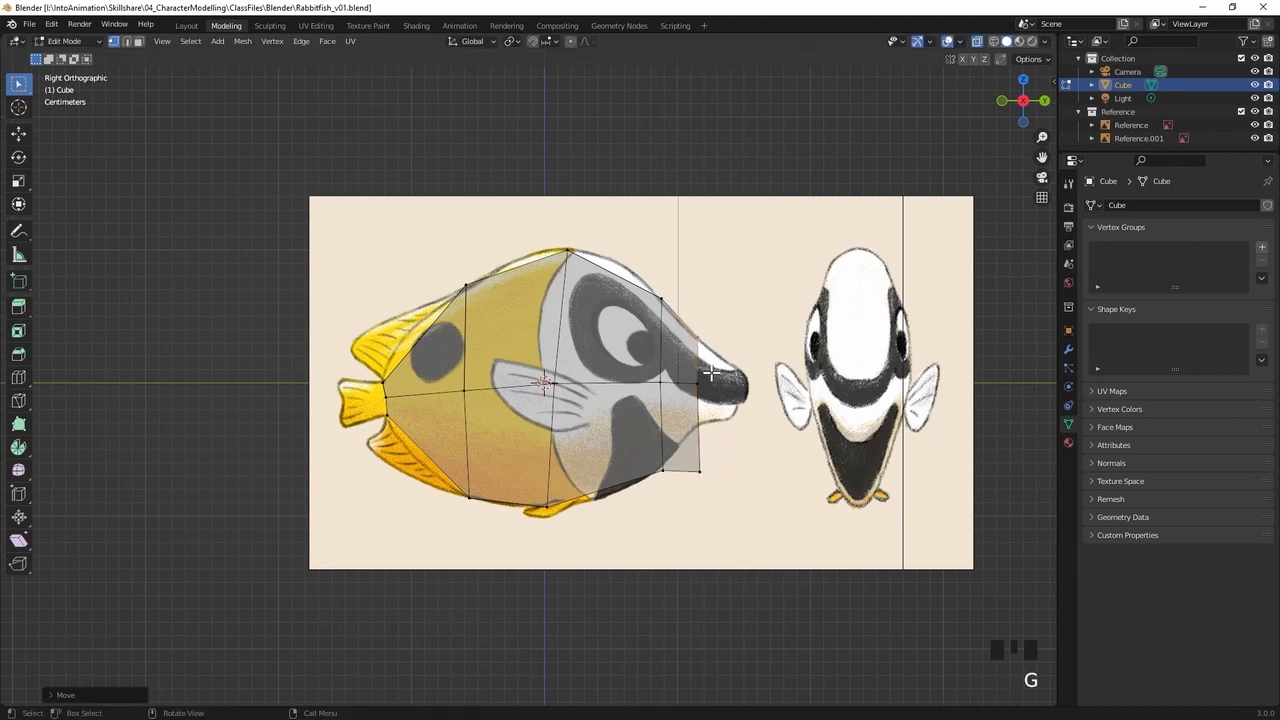
click(711, 488)
key(g)
click(711, 453)
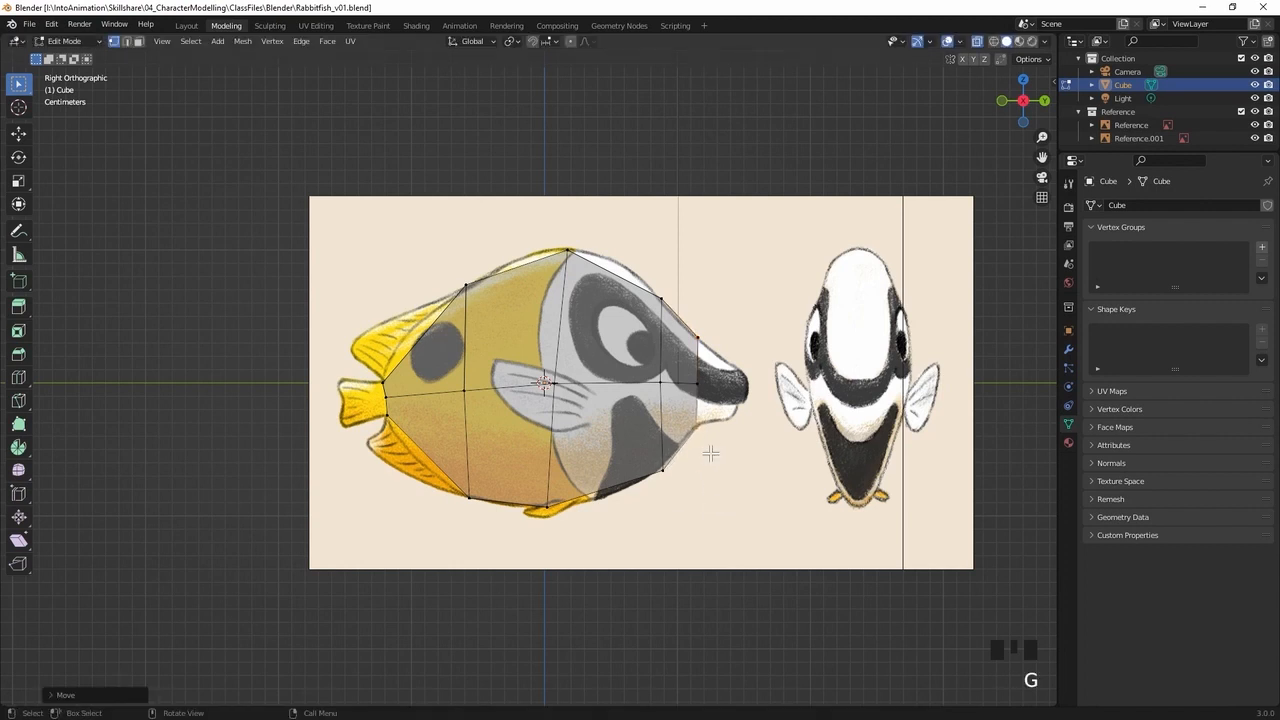
click(712, 382)
key(g)
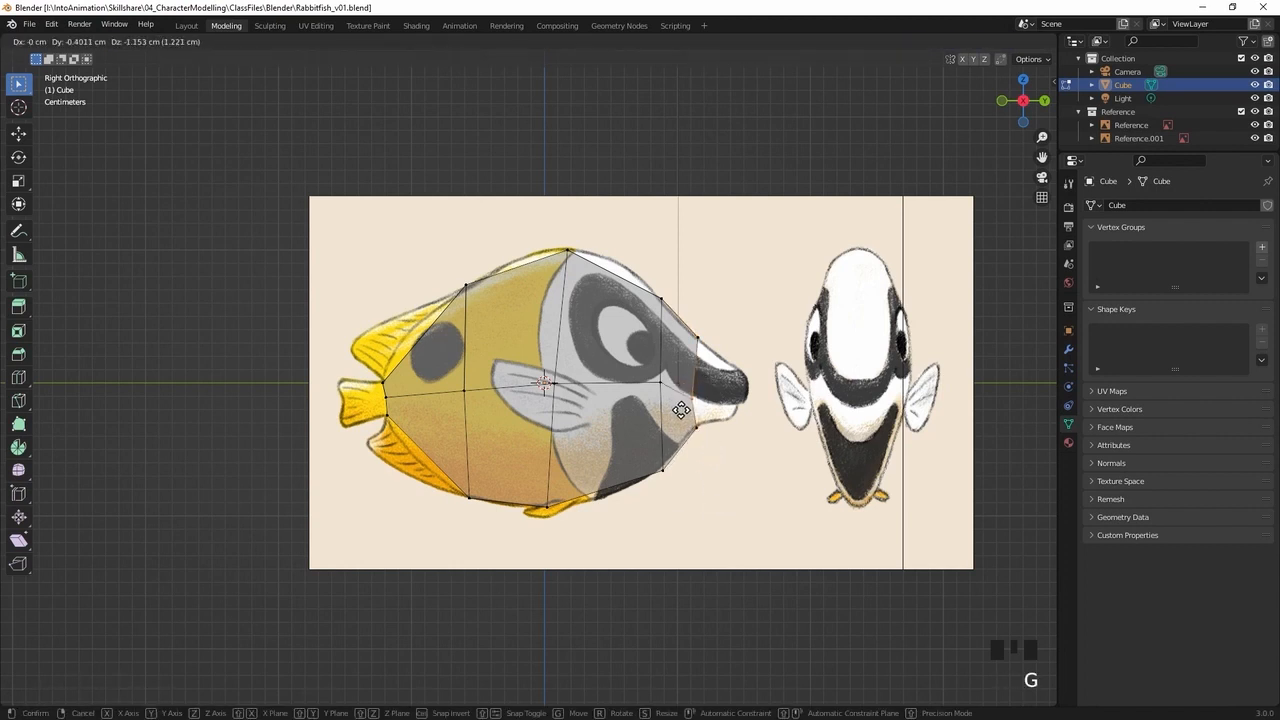
click(680, 411)
Adjust the middle vertices of the two front edge loops to follow the lower edge of the black snout stripe
click(661, 382)
key(g)
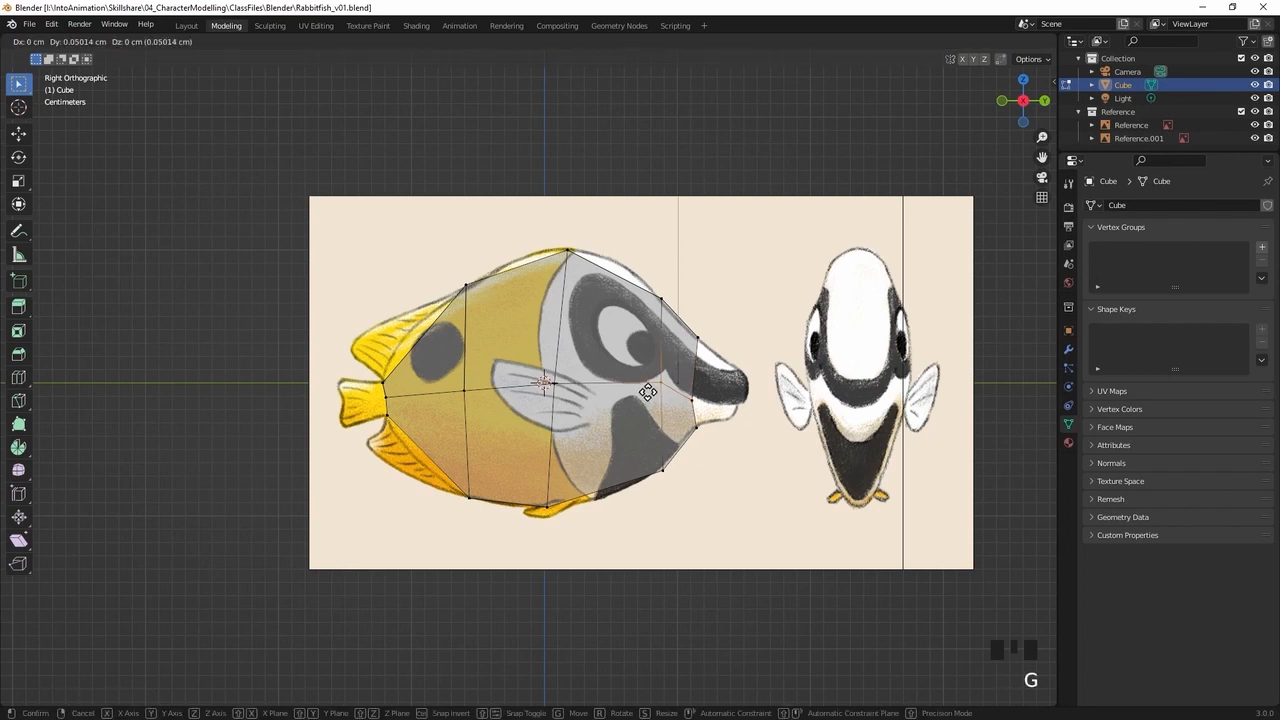
click(662, 384)
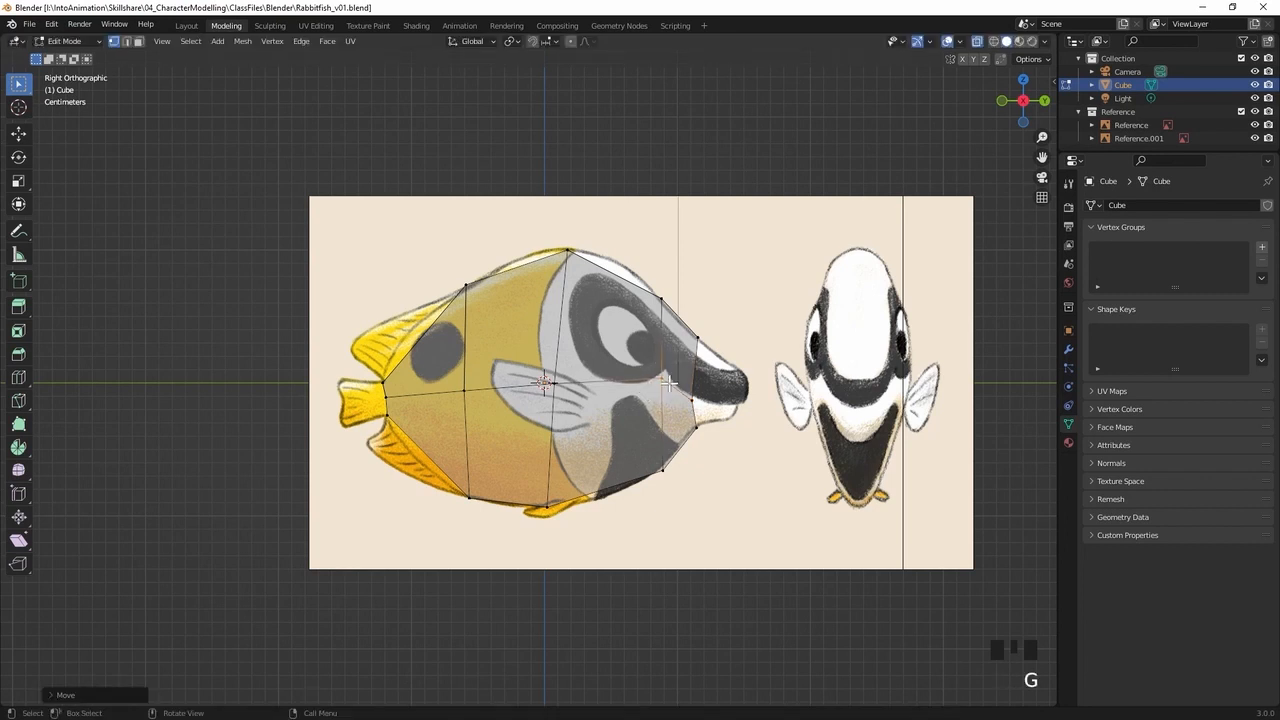
click(697, 392)
key(g)
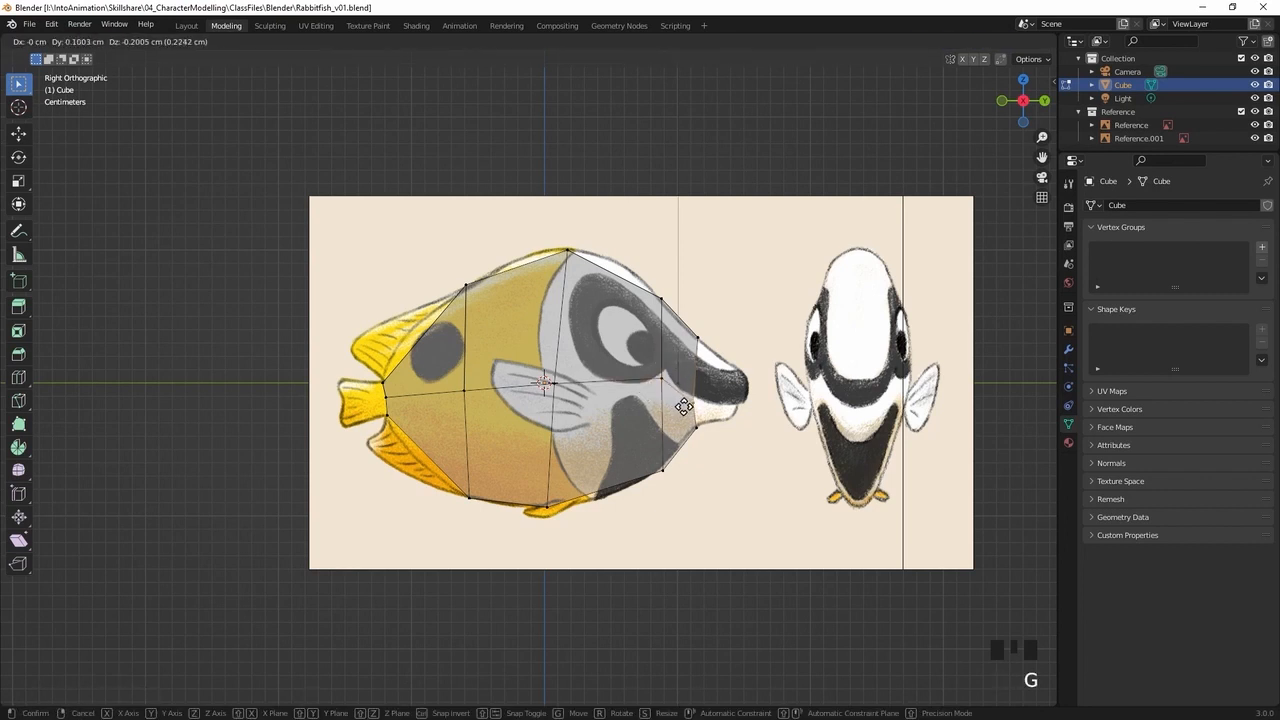
click(683, 404)
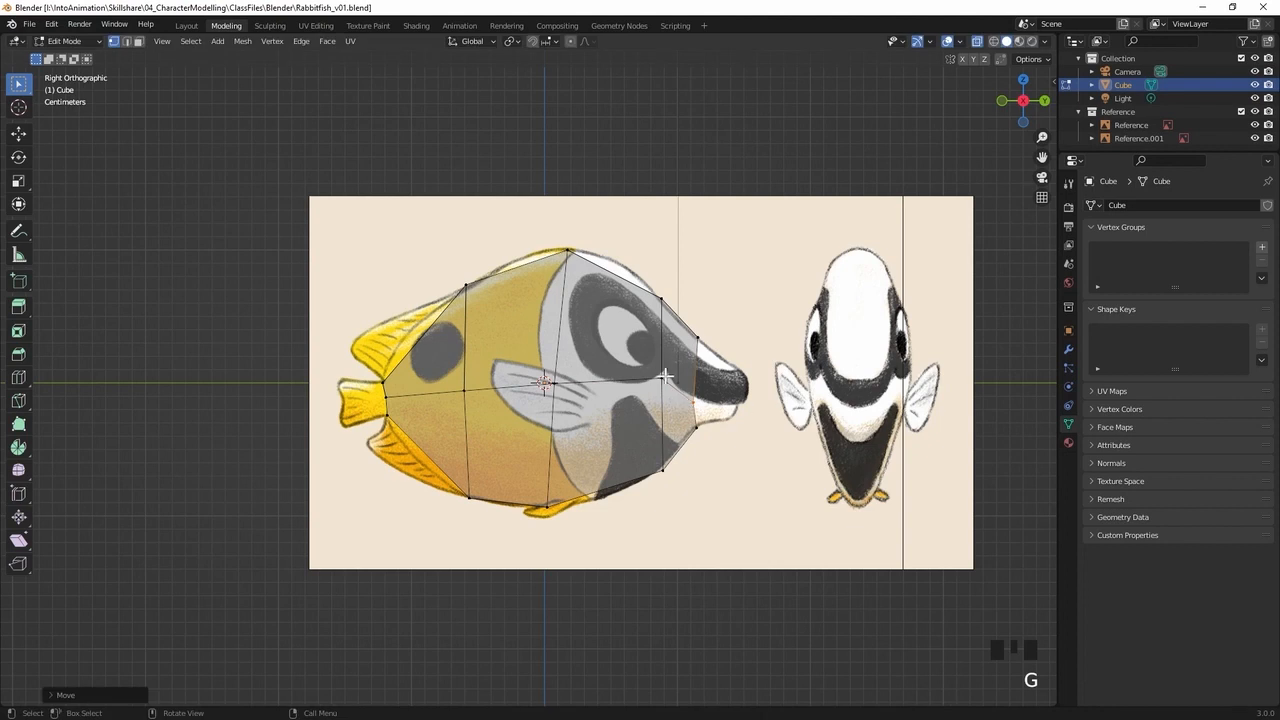
click(641, 381)
key(g)
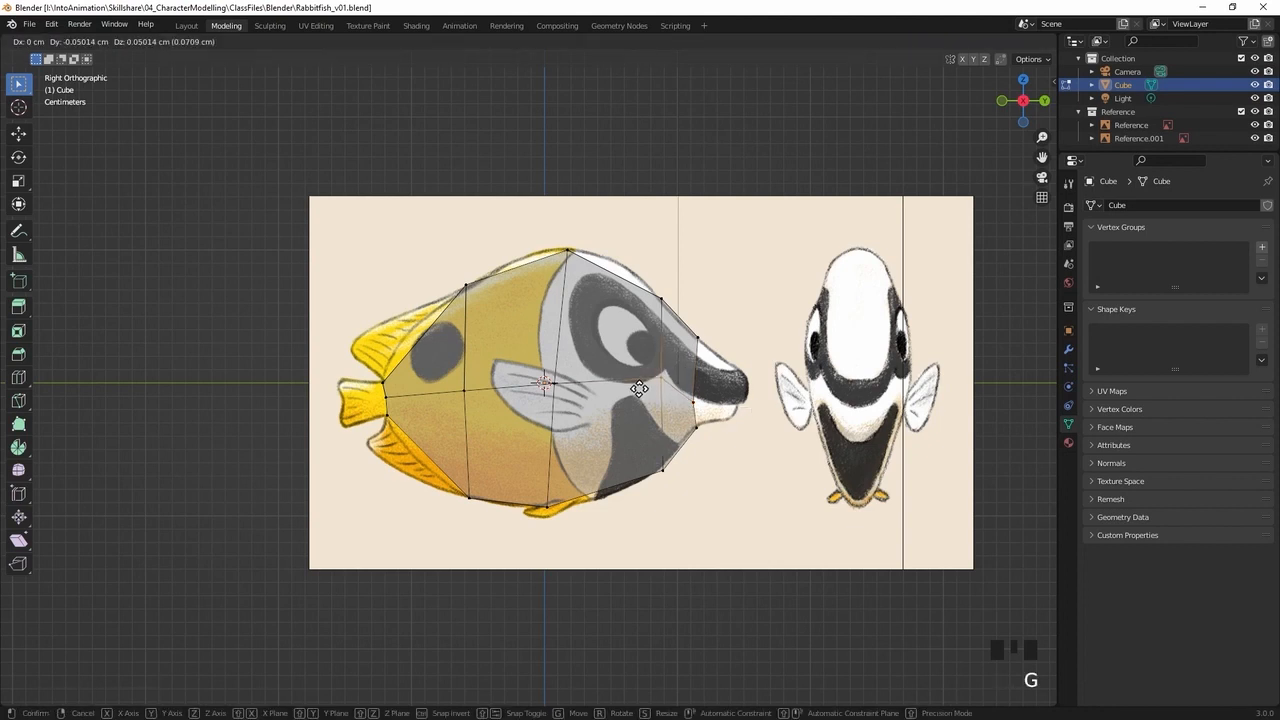
click(640, 385)
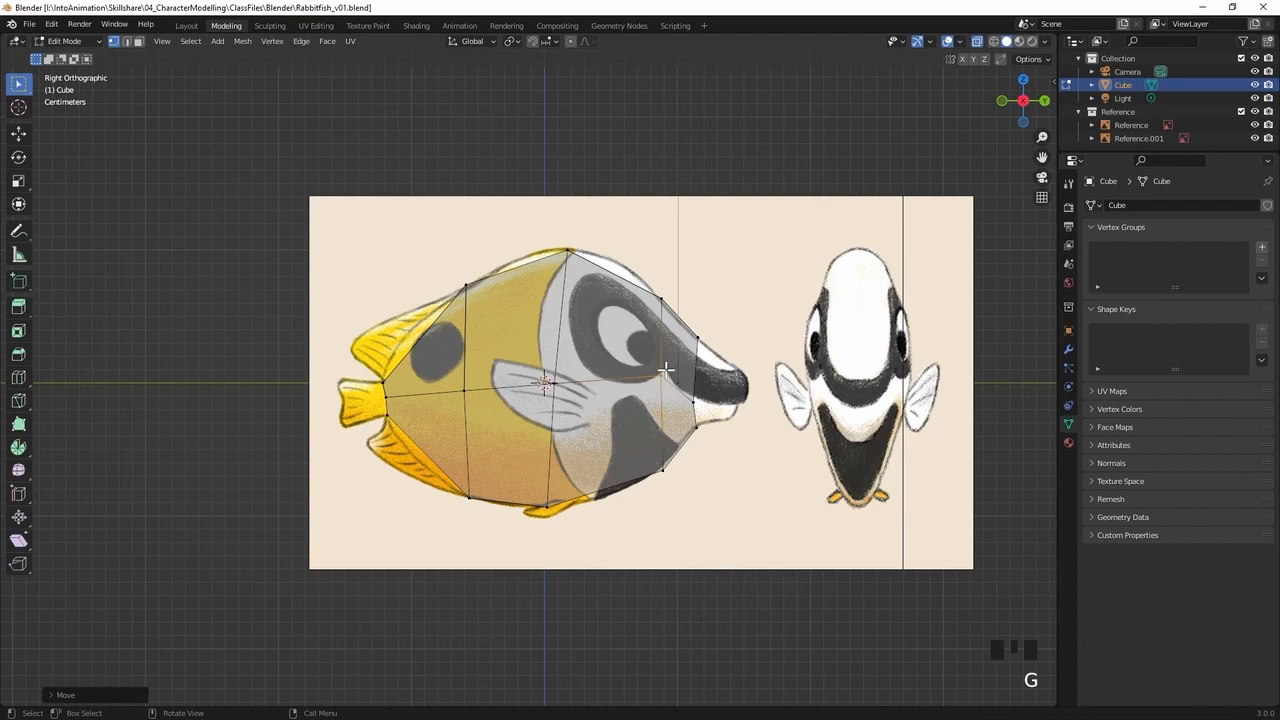
click(683, 410)
key(g)
click(681, 414)
Select the four front end faces and extrude them about 3.7 cm to the tip of the snout
mouse_move(681, 414)
middle_down()
mouse_move(752, 414)
mouse_move(689, 411)
mouse_move(680, 423)
middle_up()
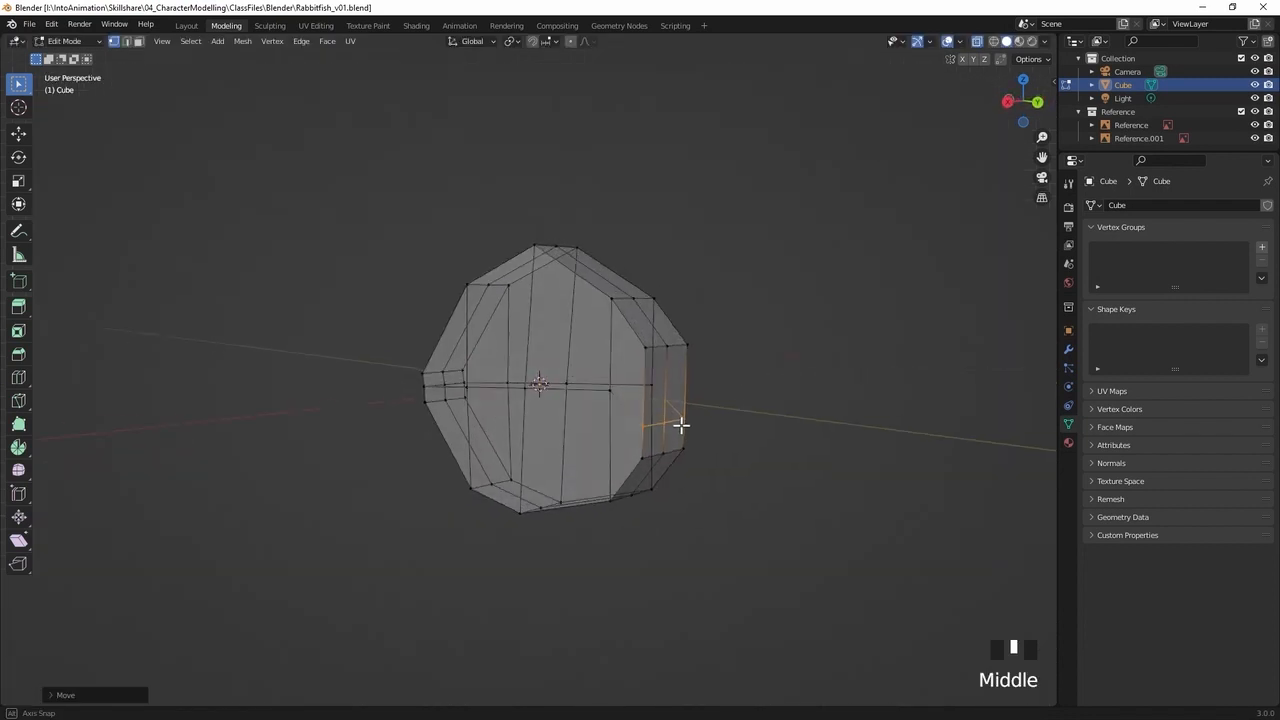
key(3)
click(673, 388)
shift+click(651, 380)
shift+click(653, 433)
shift+click(676, 437)
middle_drag(676, 437, 719, 427)
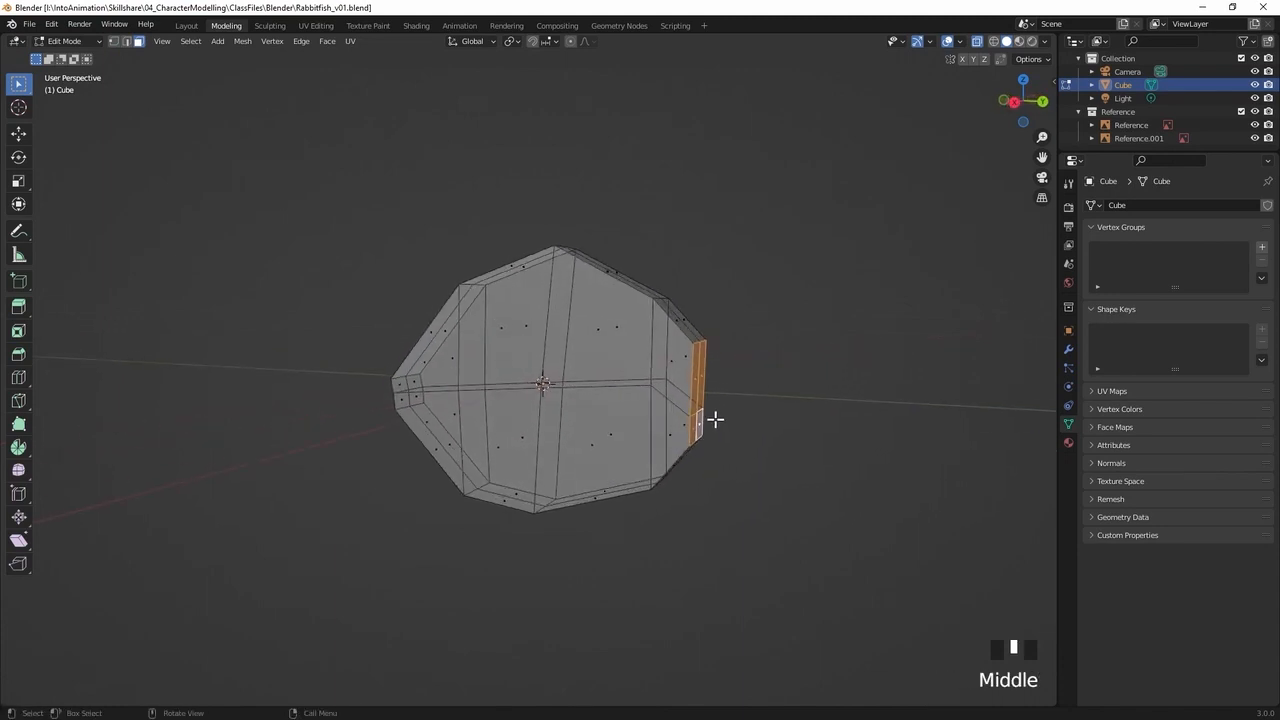
key(KP_3)
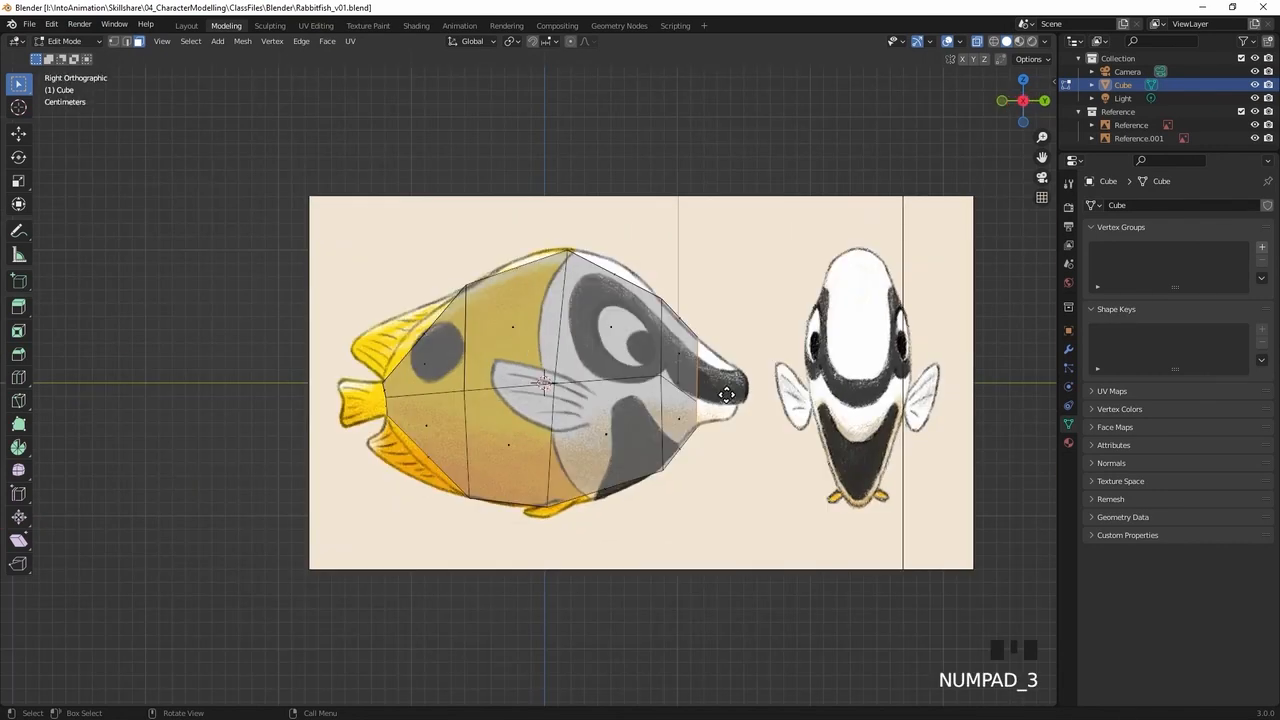
key(e)
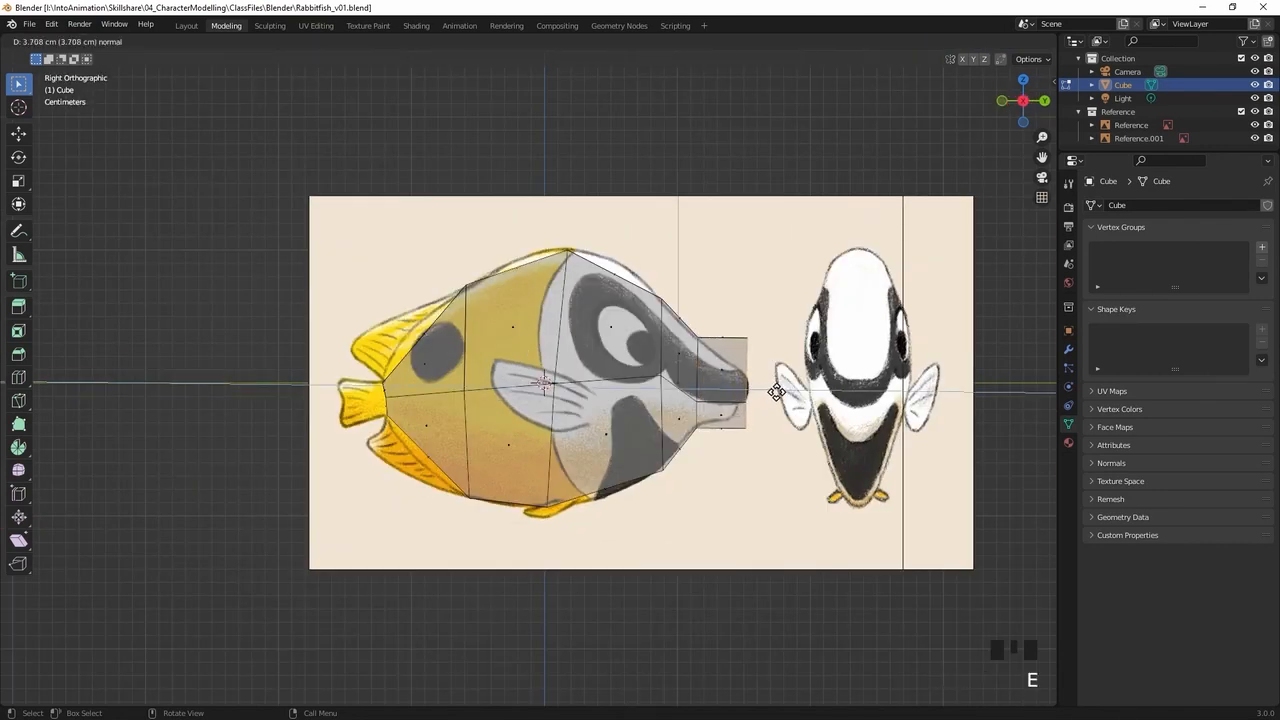
click(776, 392)
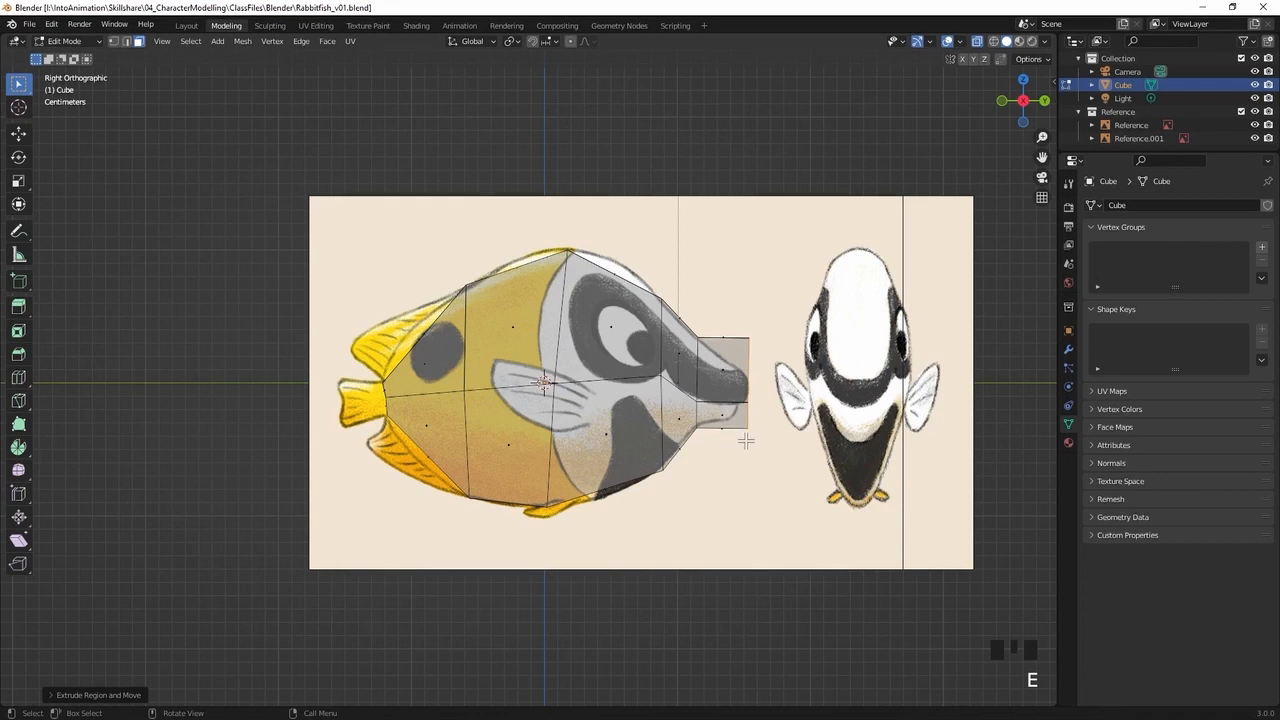
Move the snout tip's top vertices down onto the nose outline and its bottom vertices back onto the chin outline of the side reference
key(1)
click(722, 357)
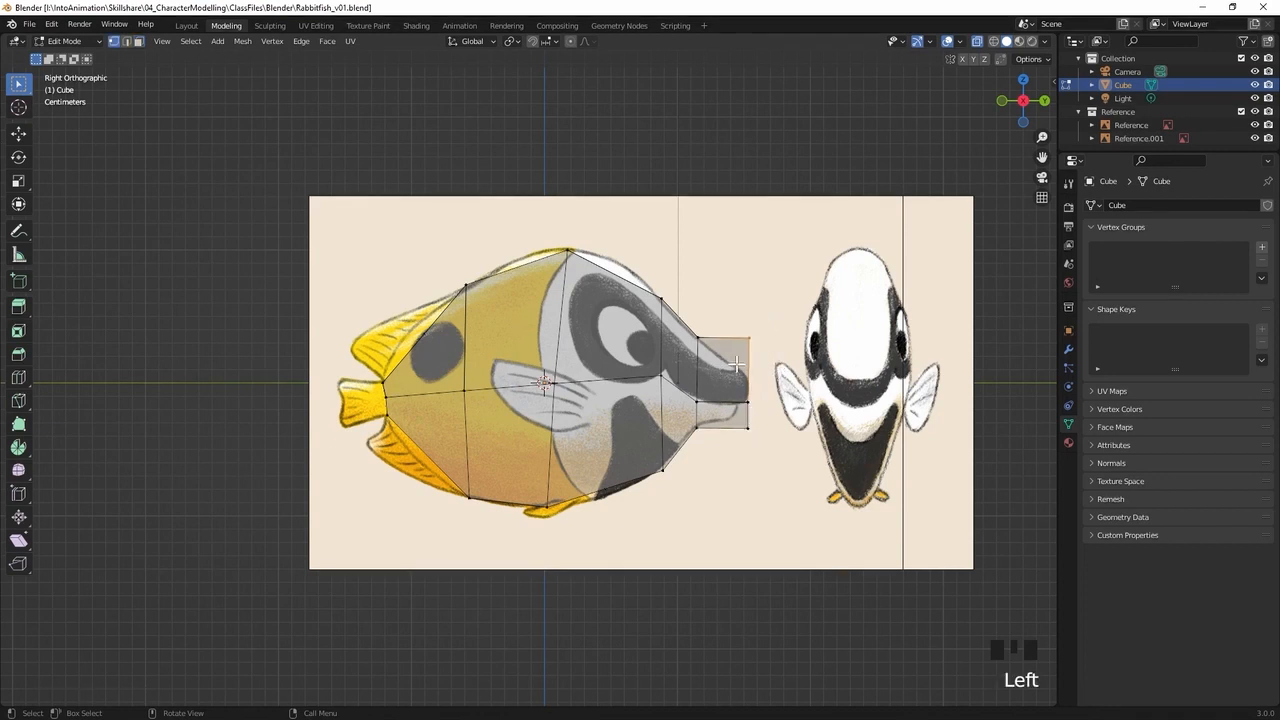
key(f)
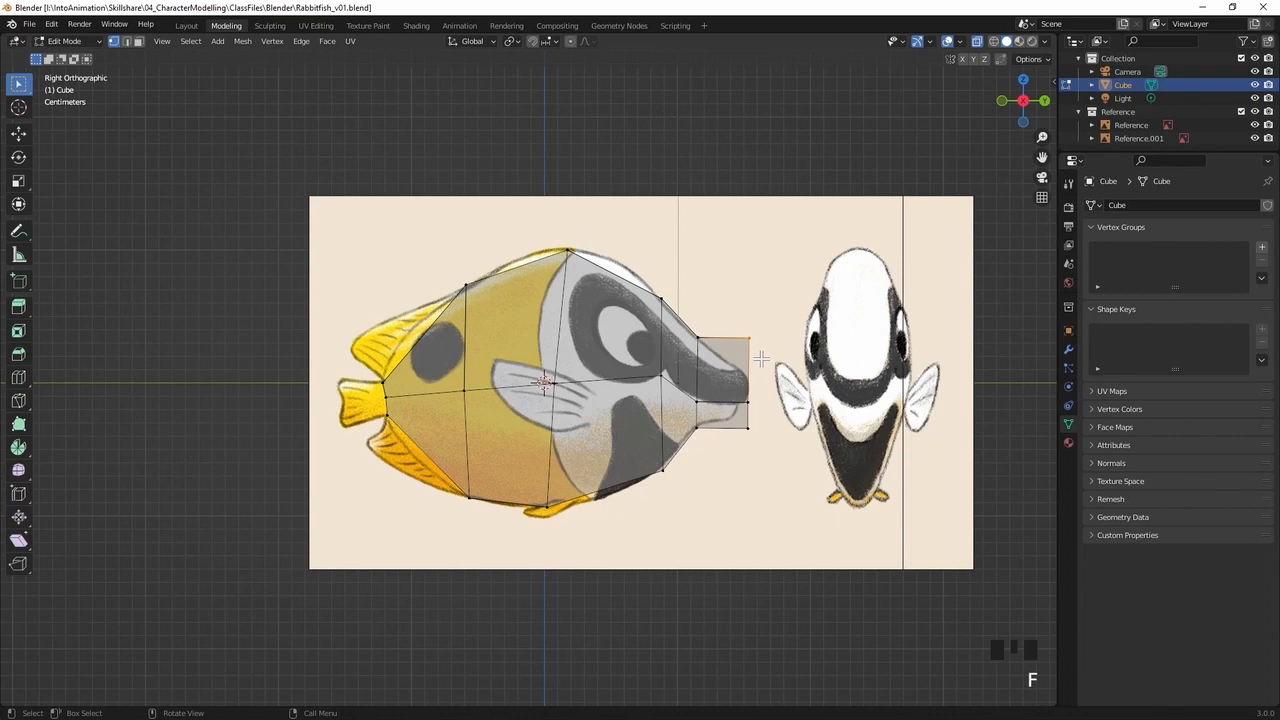
key(g)
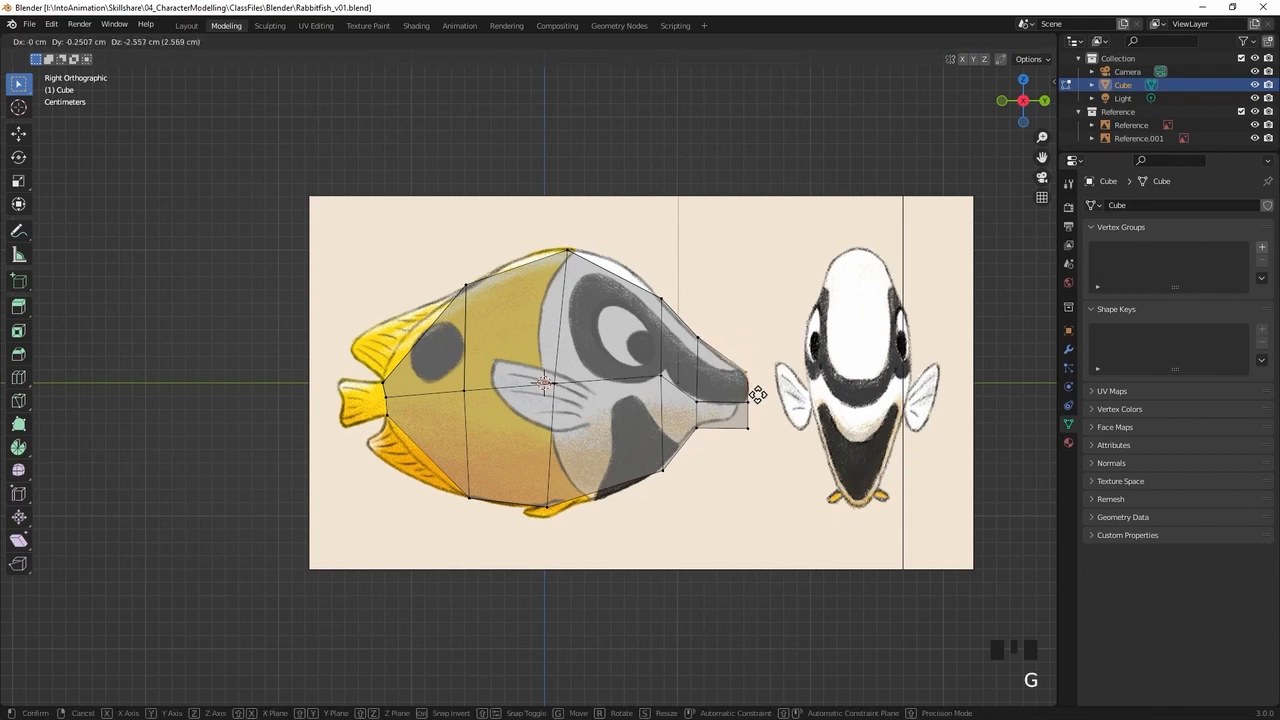
click(758, 393)
key(g)
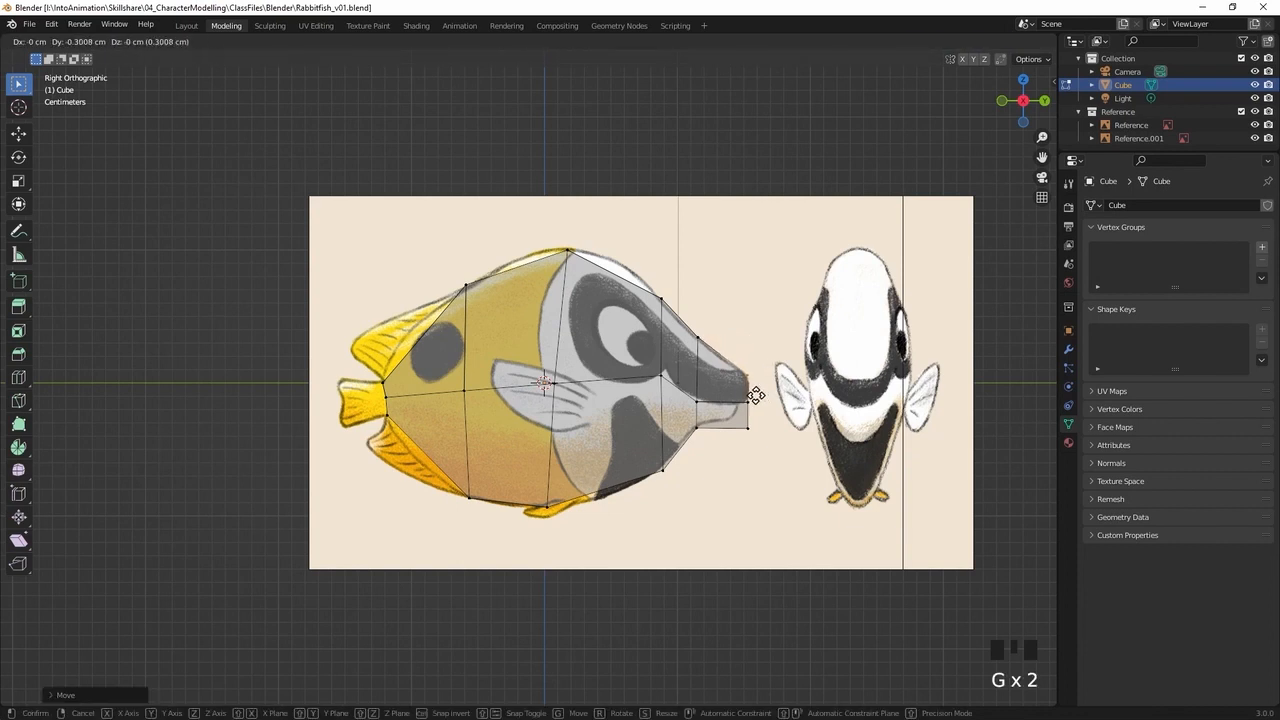
click(736, 430)
key(g)
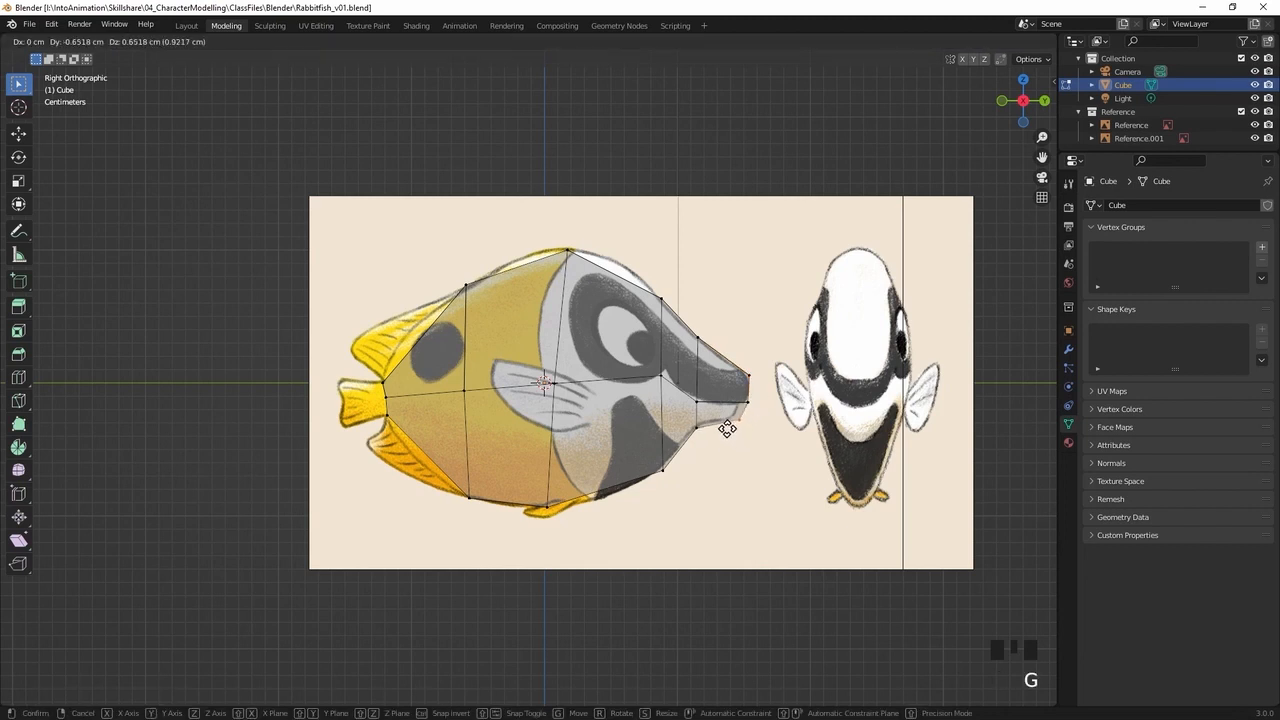
click(721, 430)
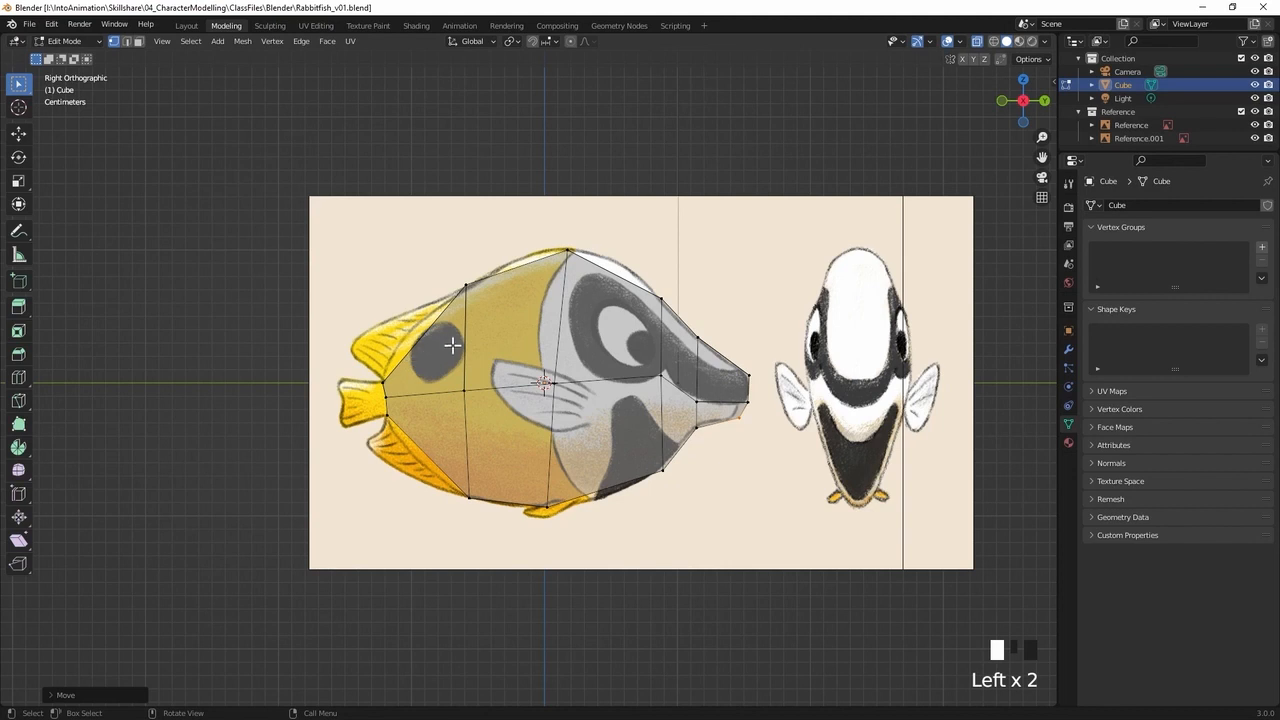
Select the four end faces at the rear of the body and extrude them to the end of the tail fin
middle_drag(429, 375, 500, 374)
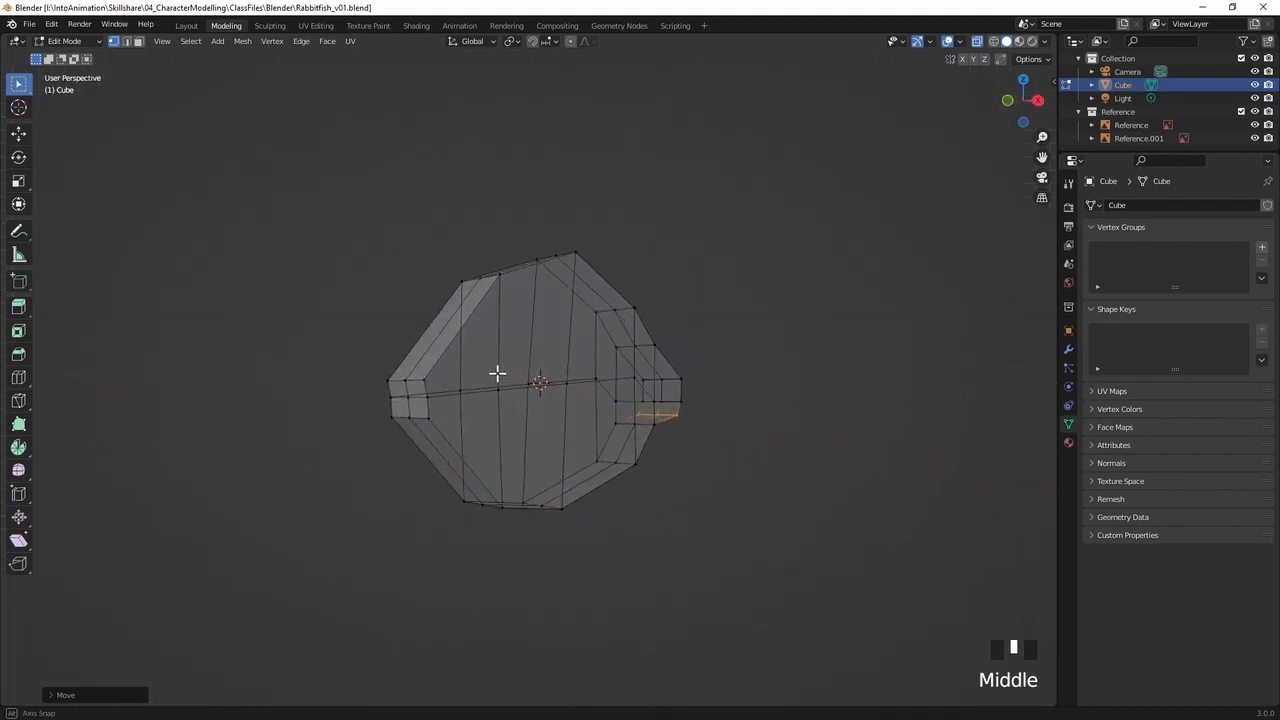
key(2)
key(3)
click(414, 389)
shift+click(401, 407)
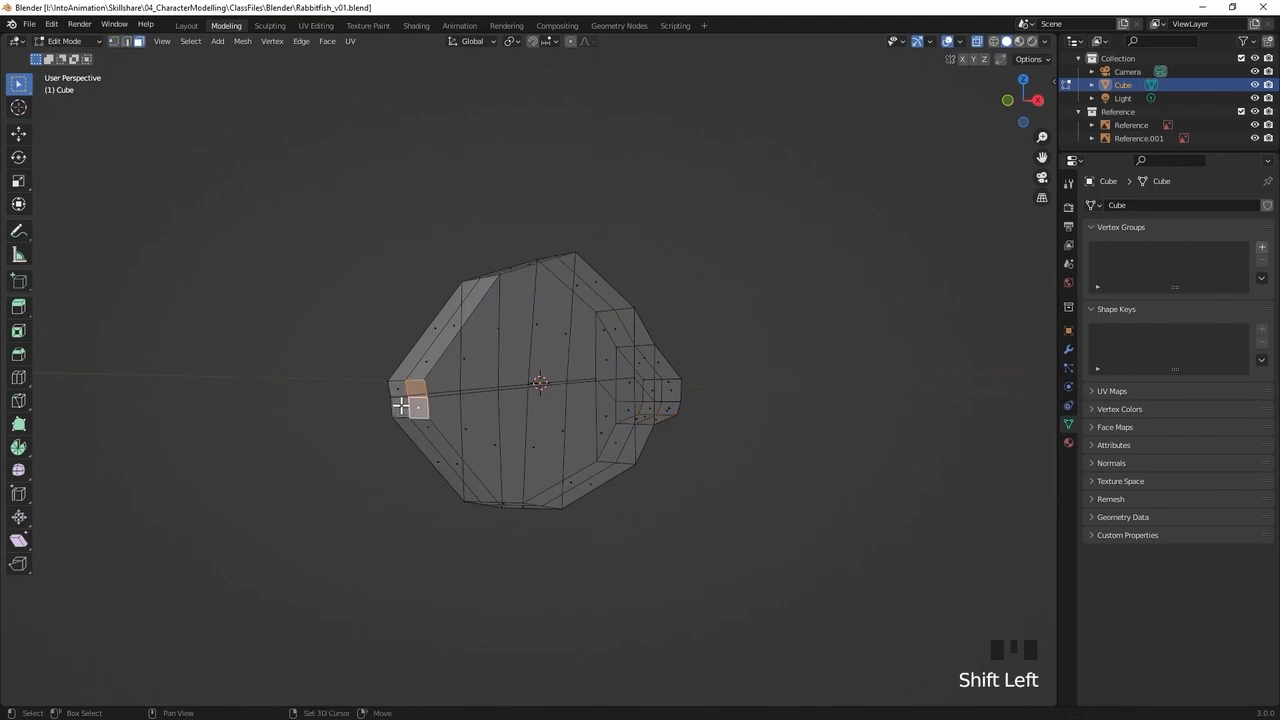
shift+click(400, 391)
shift+click(400, 391)
mouse_move(517, 397)
middle_down()
mouse_move(437, 408)
mouse_move(511, 399)
mouse_move(474, 391)
mouse_move(506, 397)
middle_up()
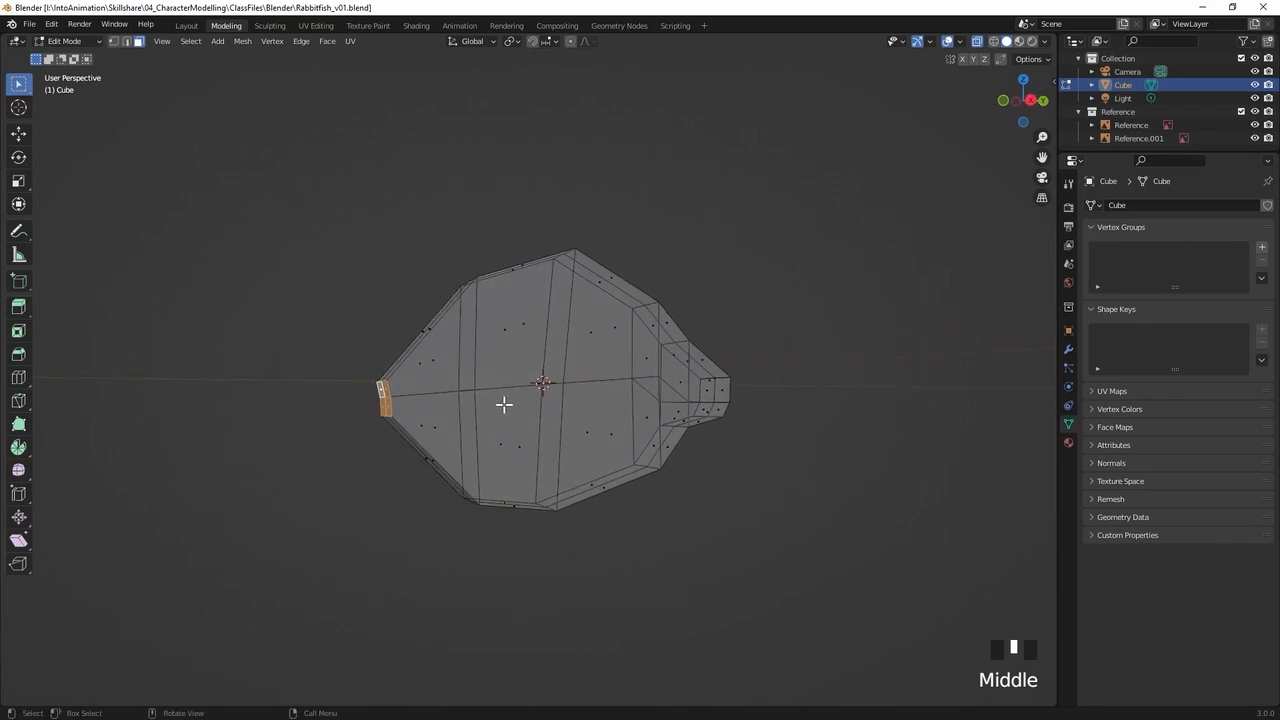
key(KP_3)
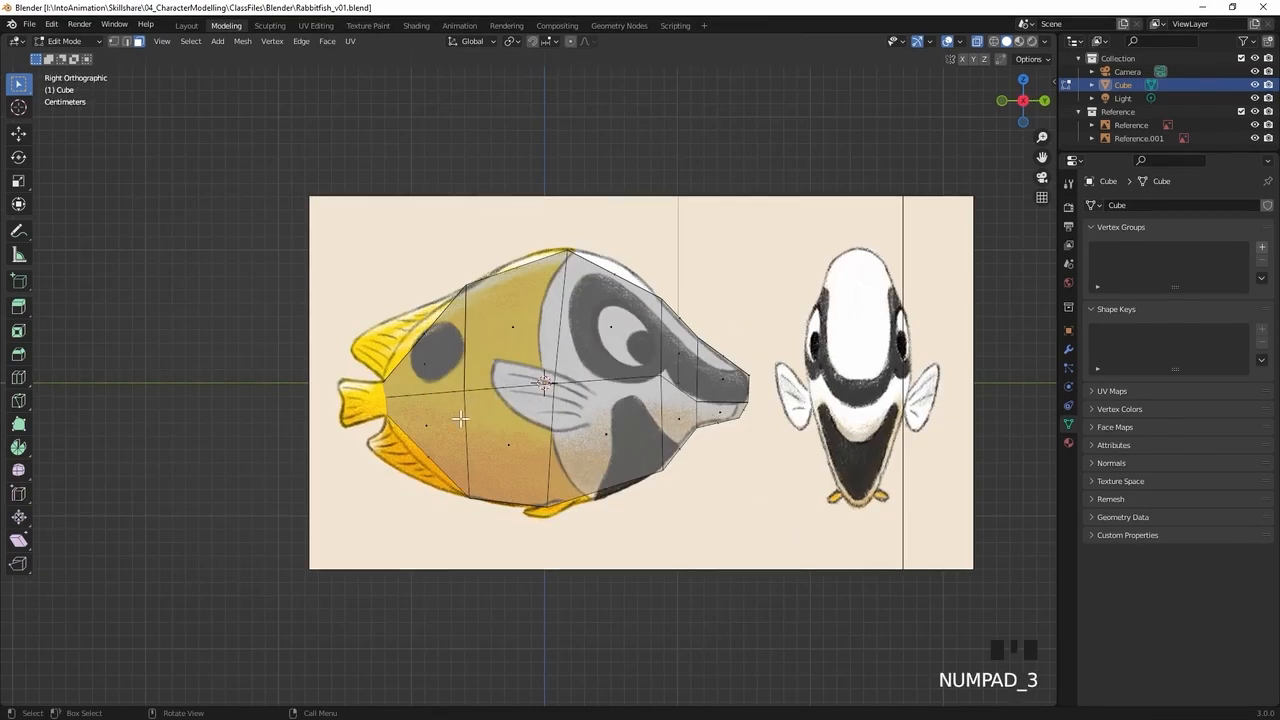
key(e)
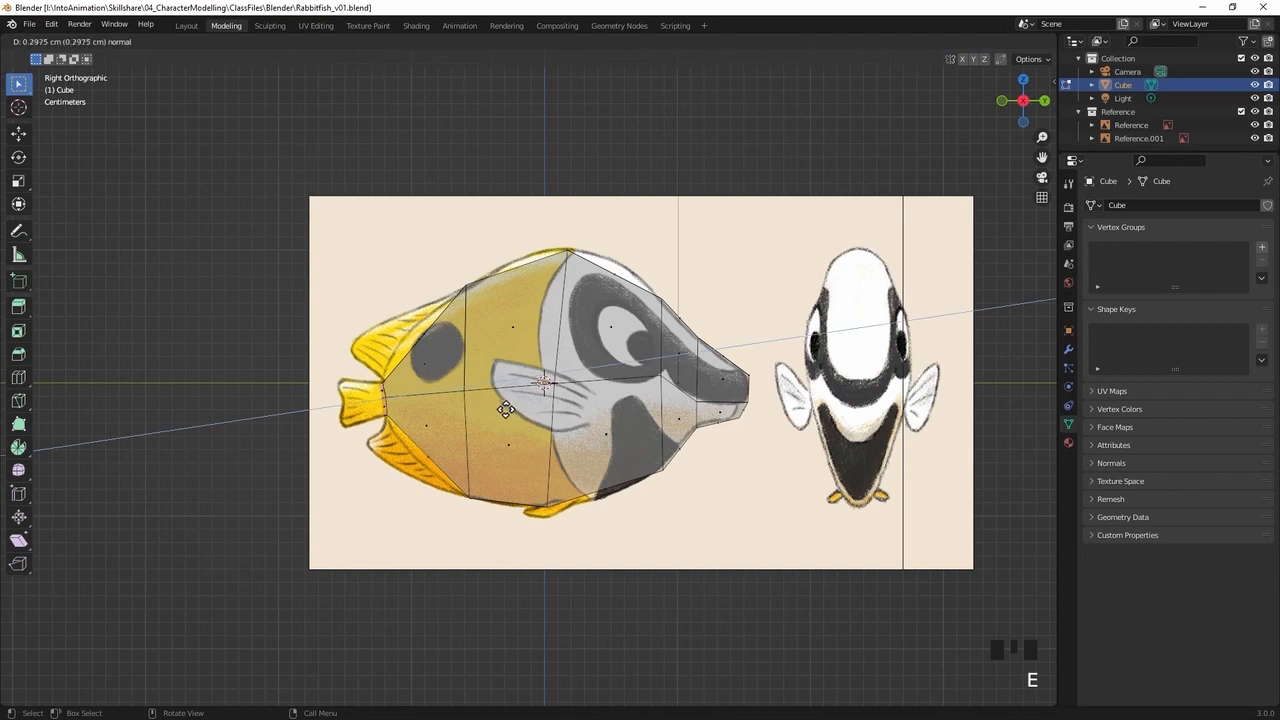
click(468, 409)
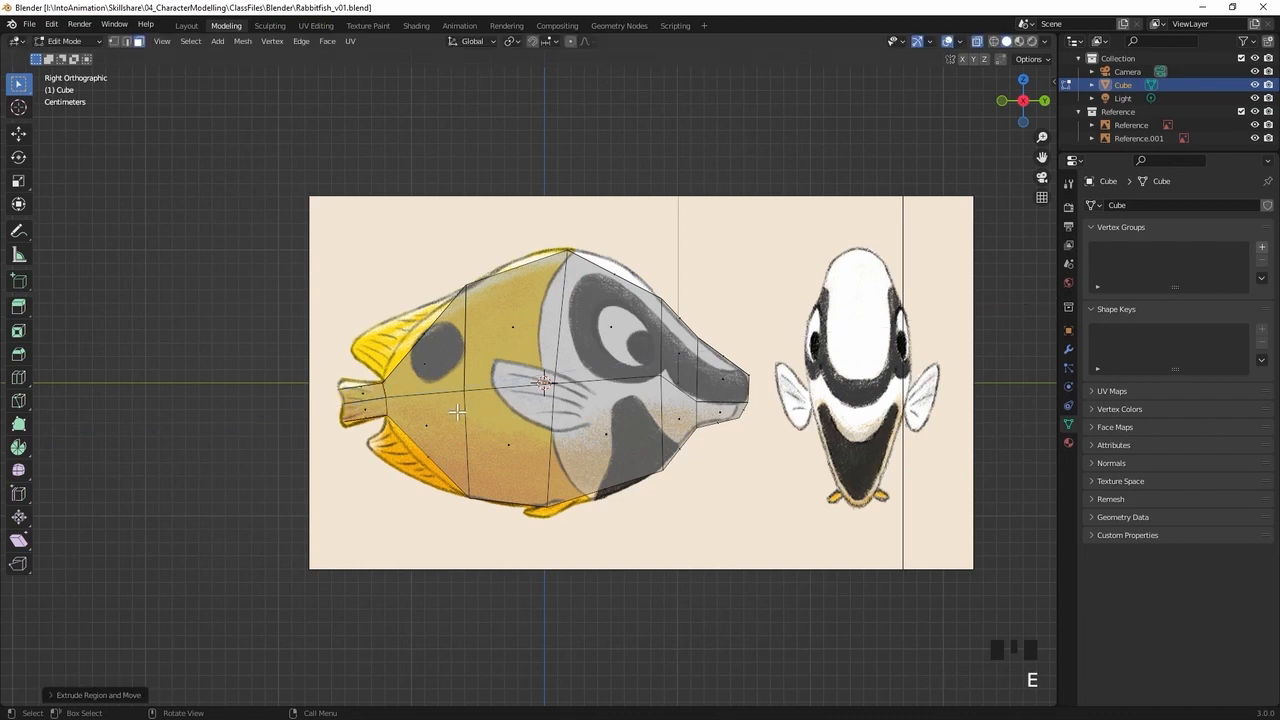
Move the top and bottom vertices of the tail's end onto the upper and lower corners of the reference tail fin
key(1)
click(318, 399)
click(329, 394)
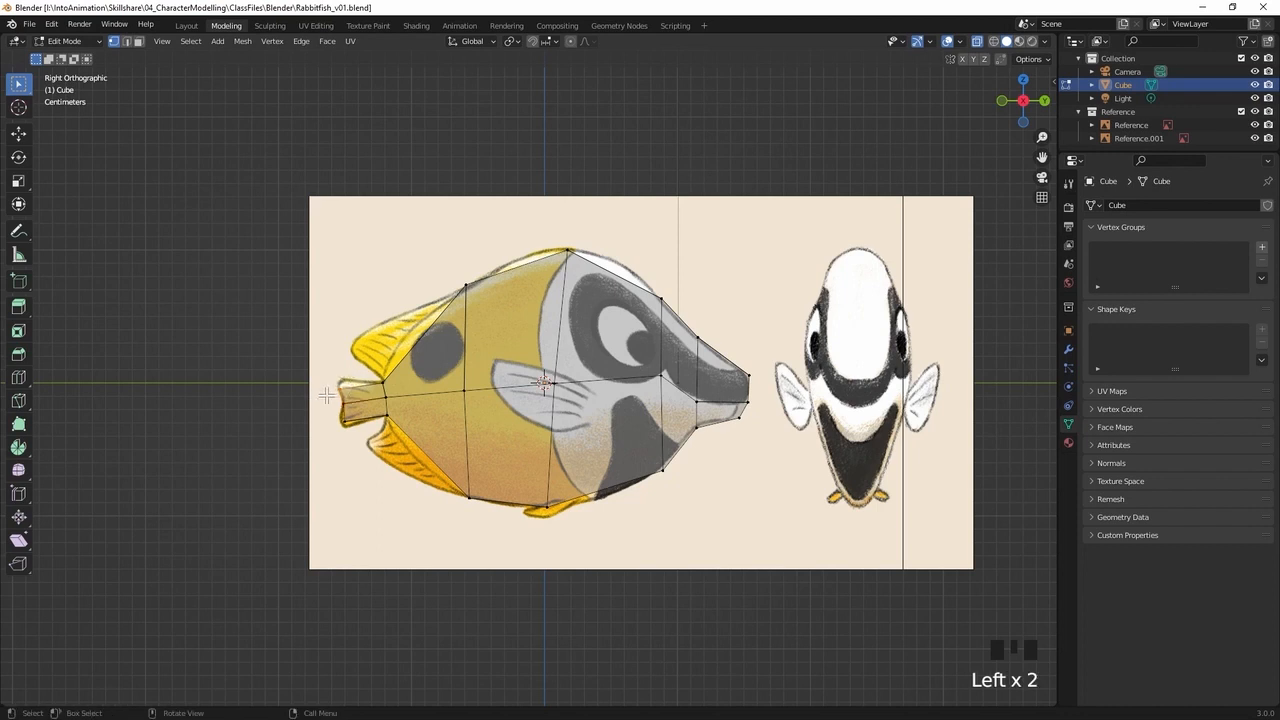
key(g)
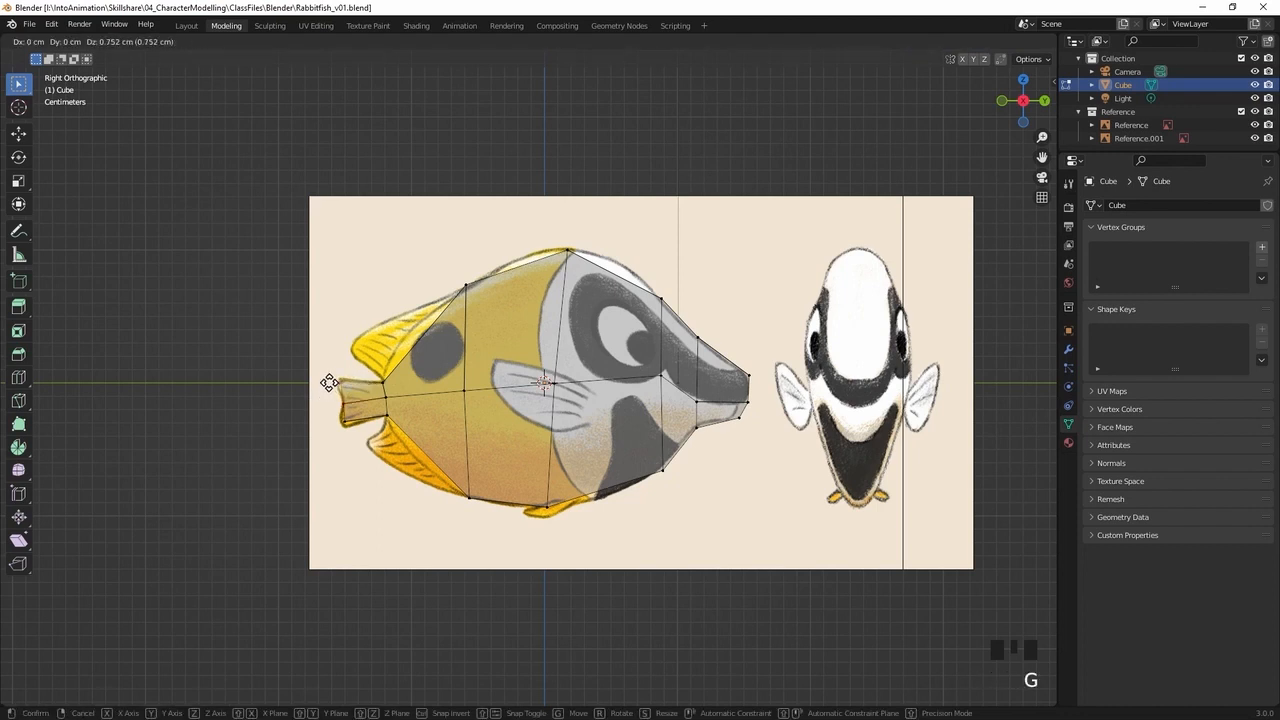
click(331, 383)
key(g)
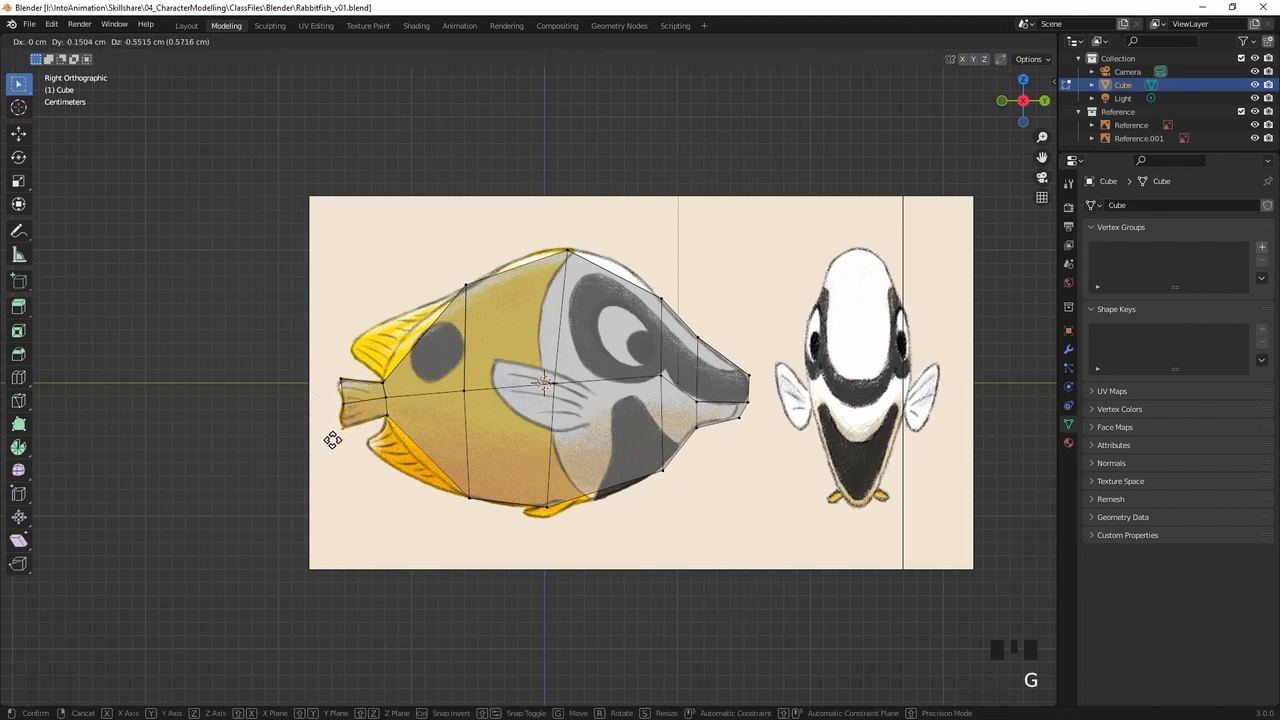
click(336, 431)
key(g)
click(349, 418)
Fit the tail end's middle vertices to the fin's rear edge and fine-tune its top vertices on the upper corner
click(357, 395)
key(g)
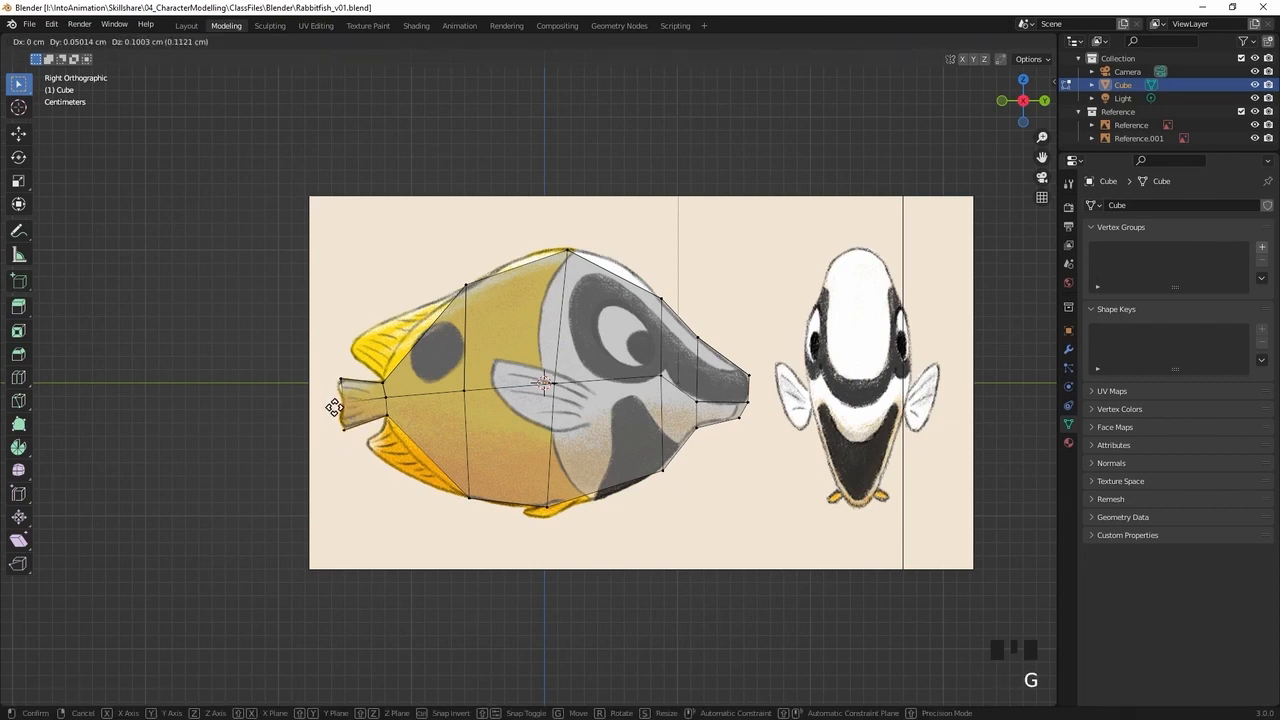
click(340, 403)
click(340, 381)
key(g)
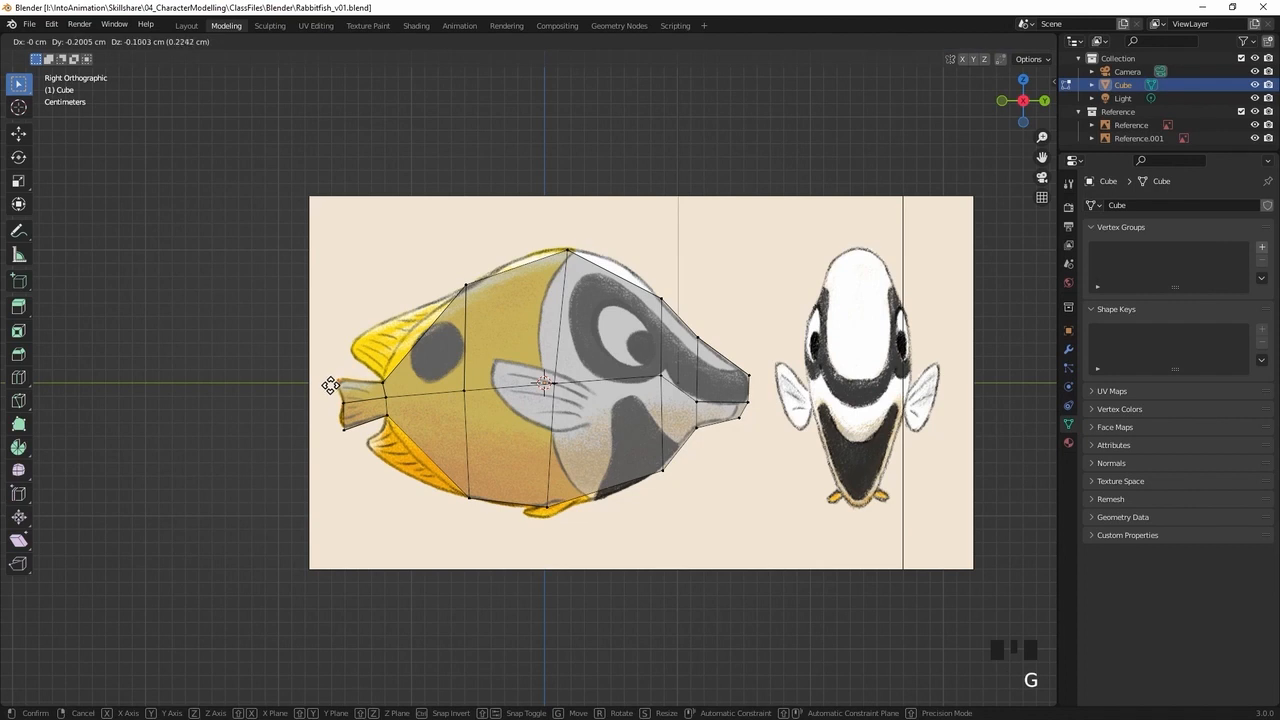
click(326, 395)
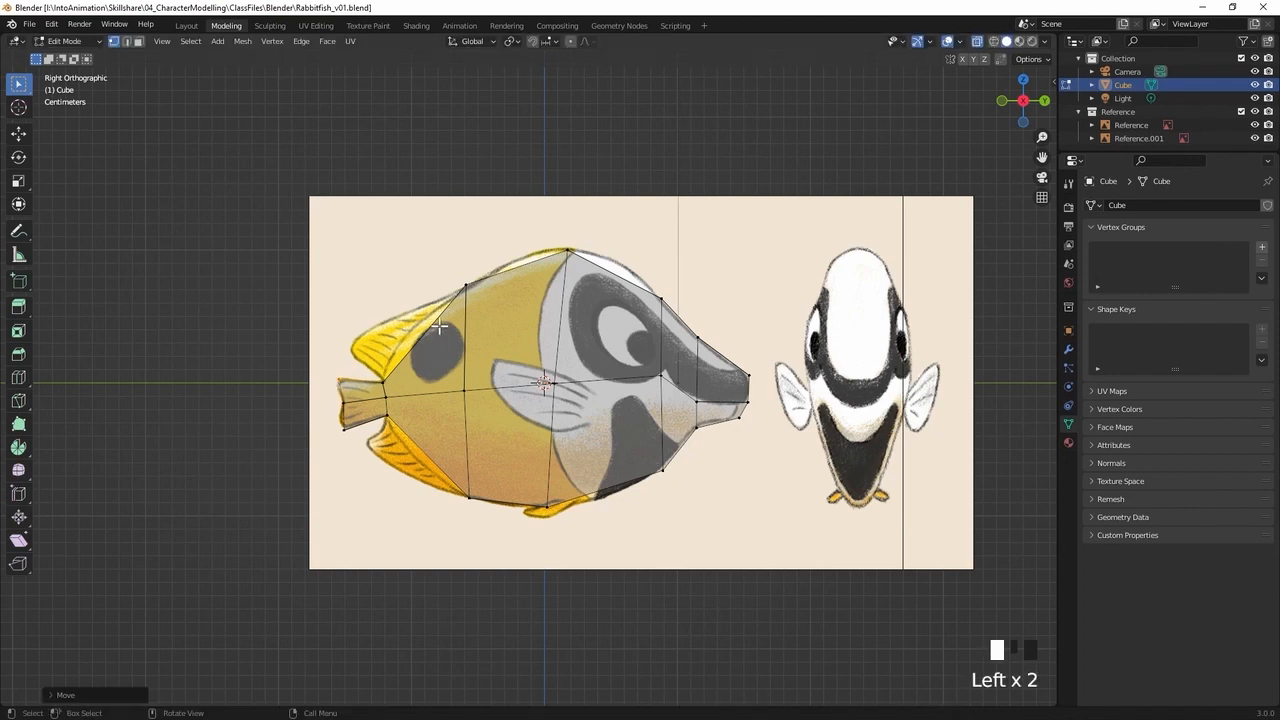
Turn off X-ray, clear the selection, check the fish shape in perspective and save the file
middle_drag(528, 302, 673, 301)
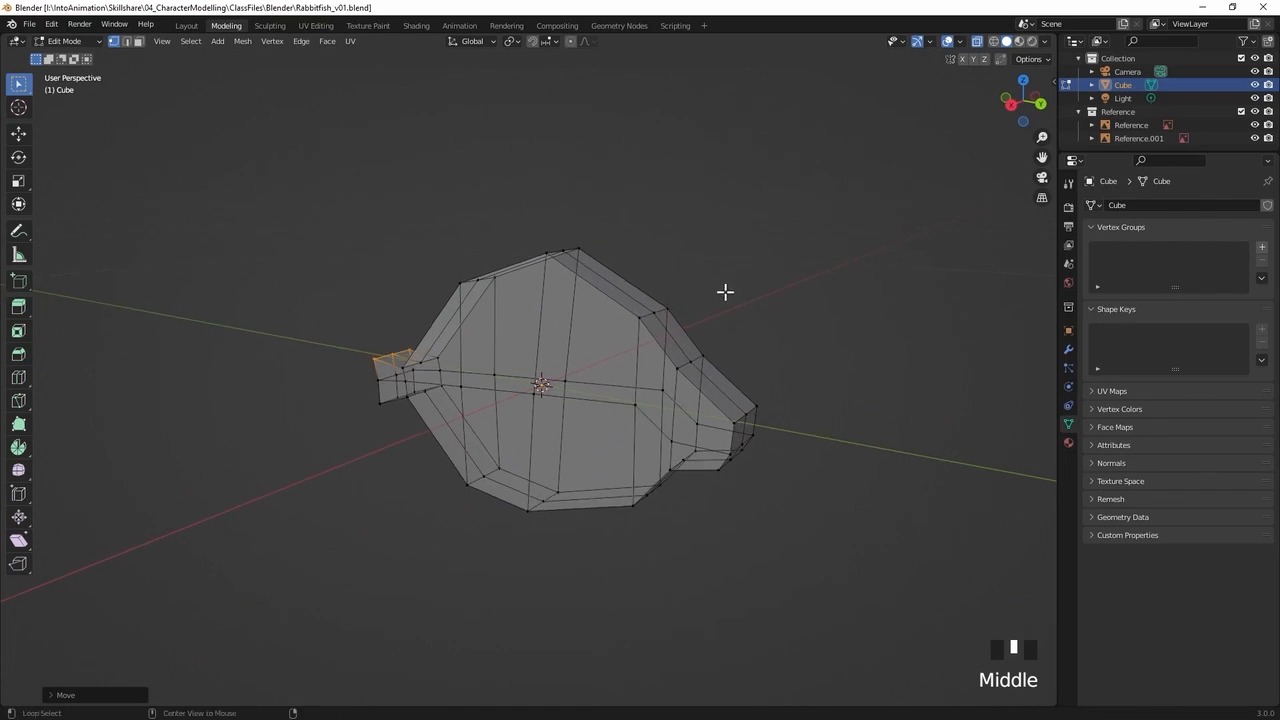
key(alt+z)
click(735, 331)
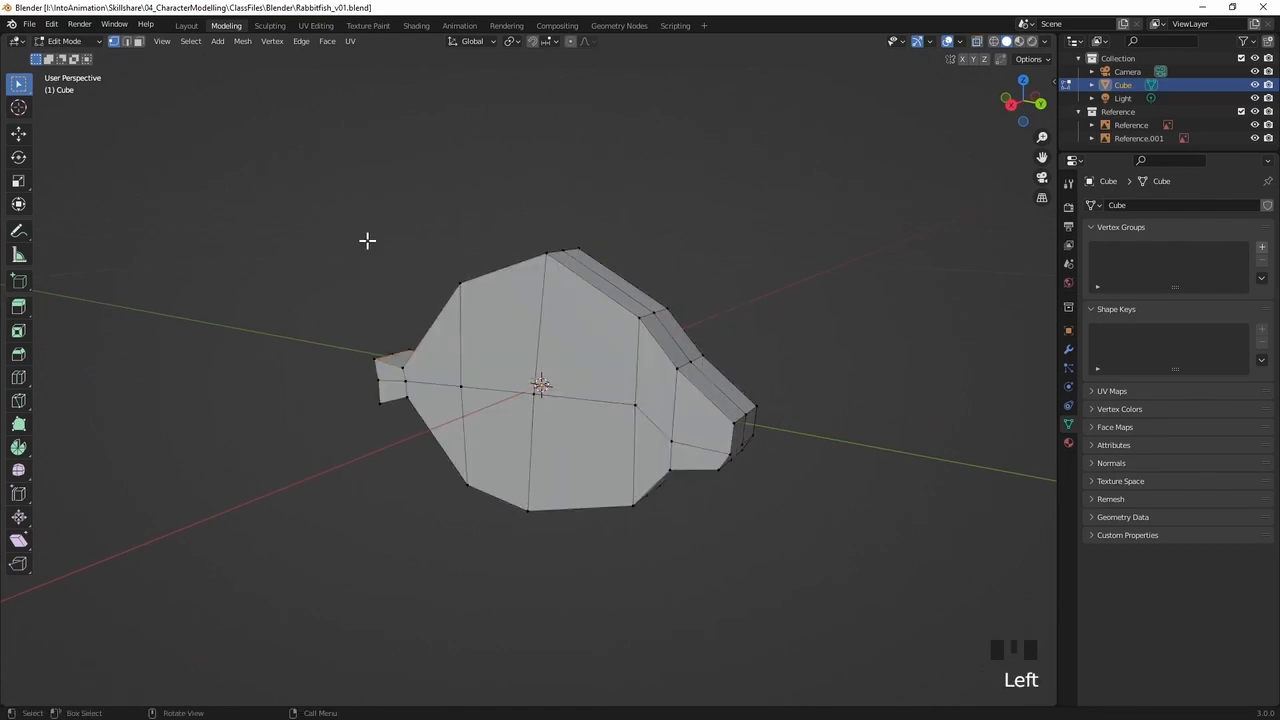
middle_drag(715, 367, 599, 321)
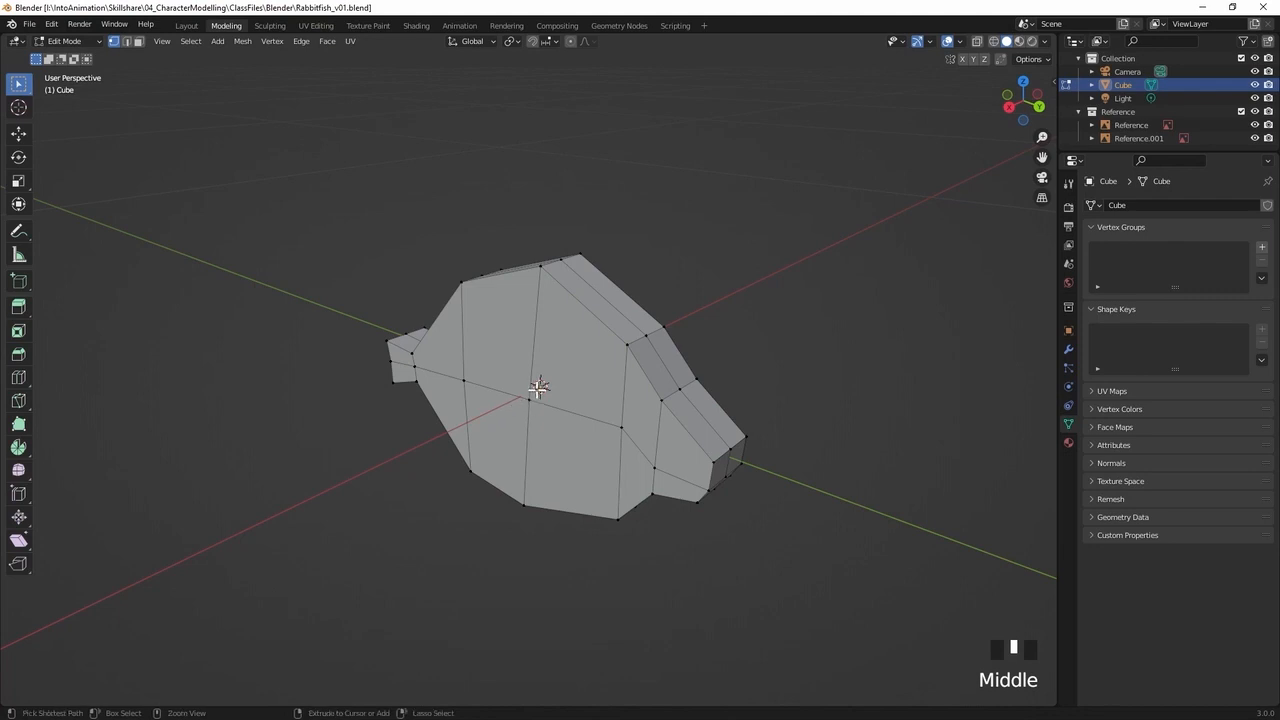
key(ctrl+s)
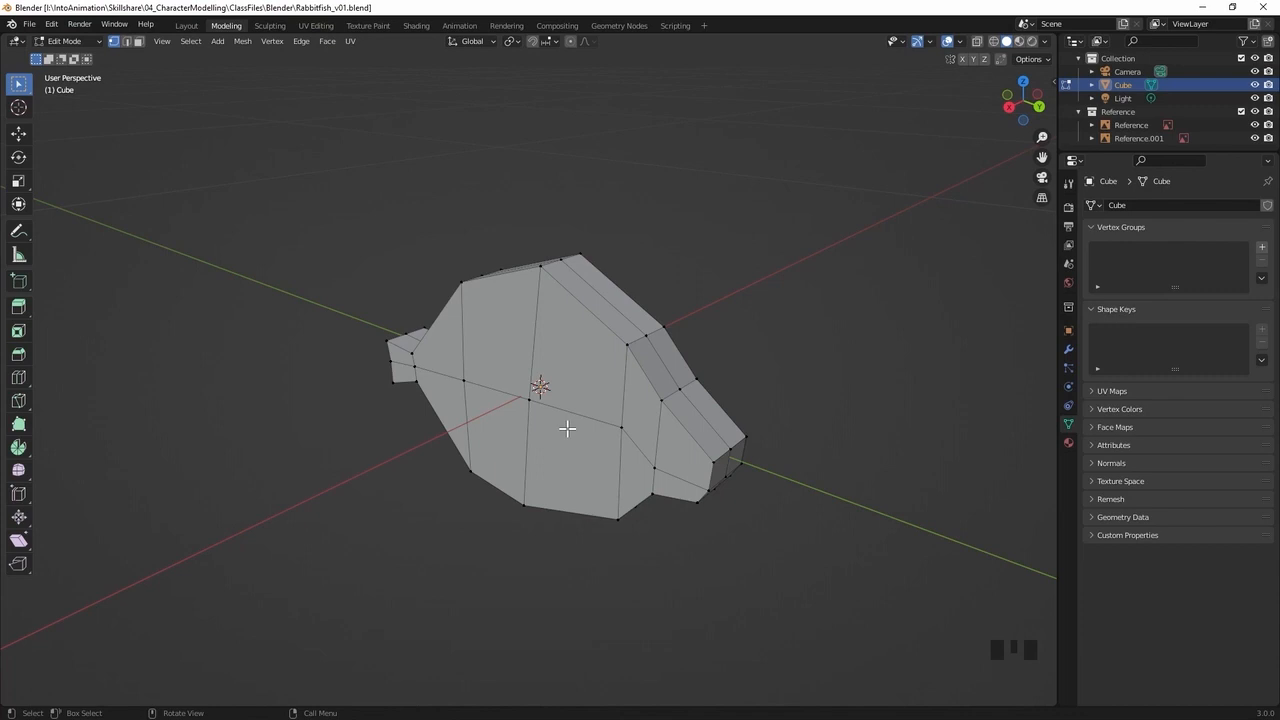
With X-ray on, select all the tail vertices and scale them down along the X axis into a thin tail fin
key(alt+z)
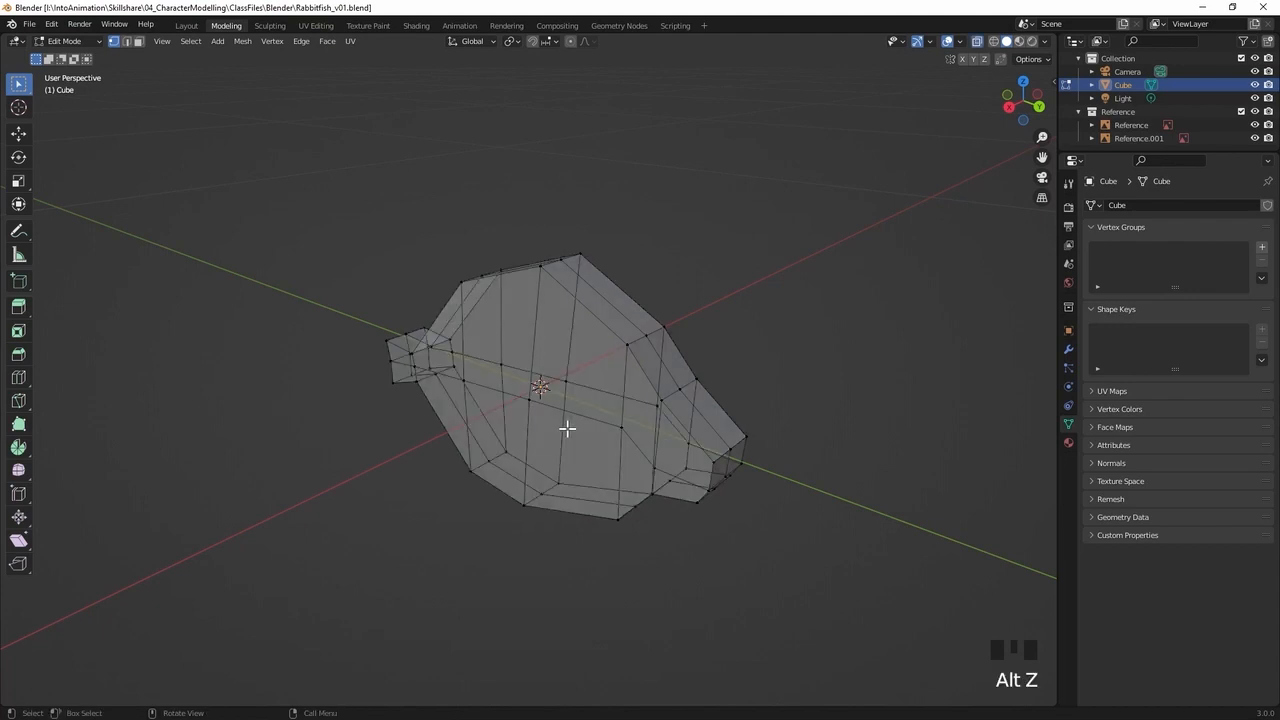
middle_drag(541, 348, 600, 377)
drag(428, 310, 287, 472)
middle_drag(440, 322, 578, 364)
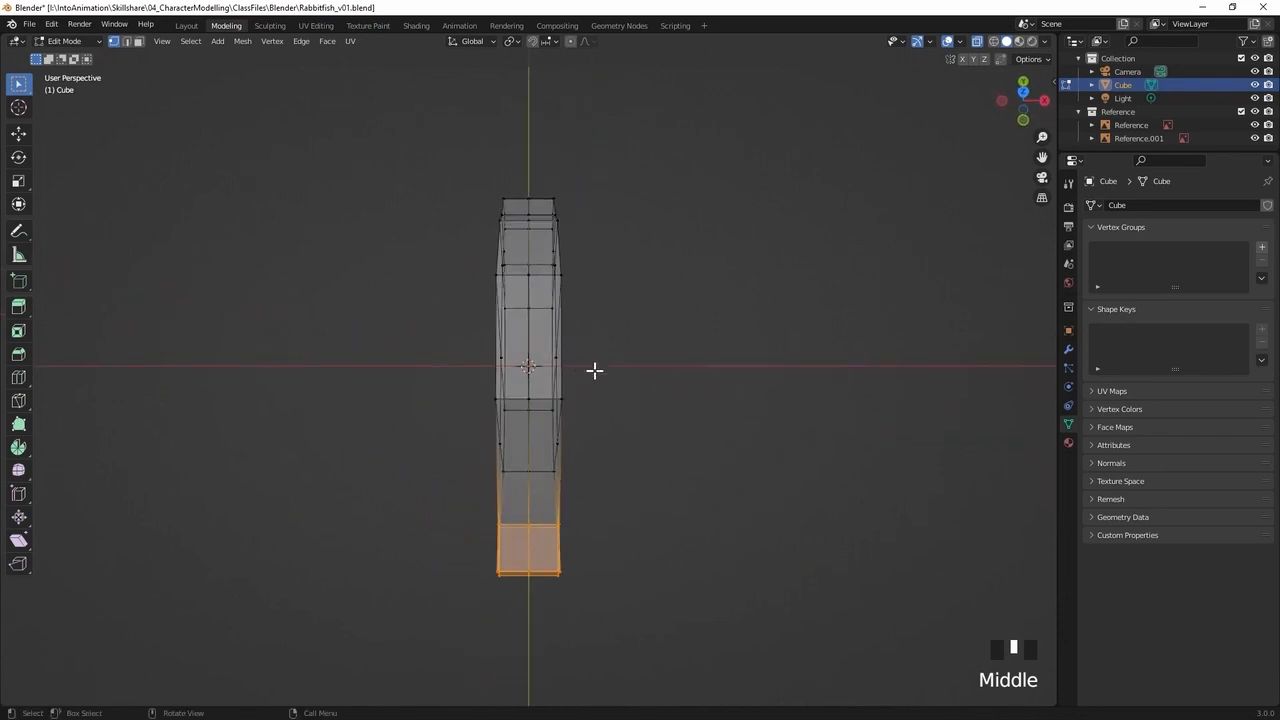
key(s)
key(x)
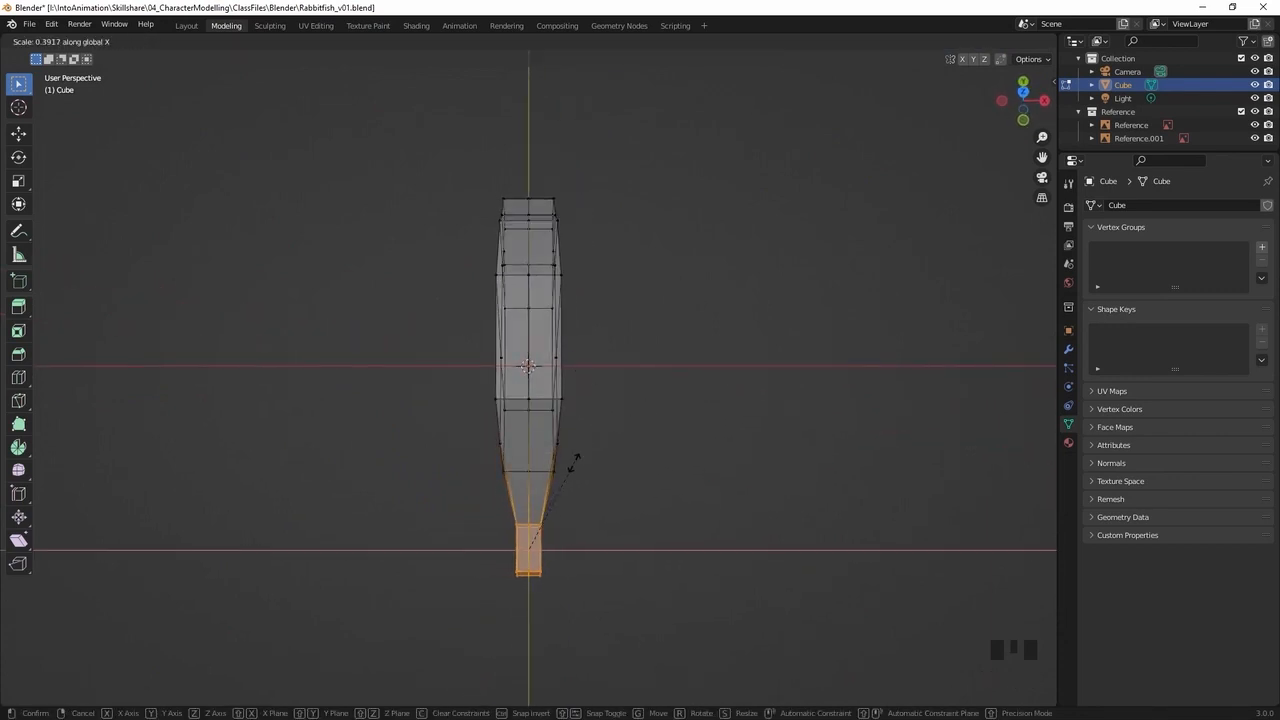
click(545, 527)
Select the vertices at the tip of the snout and scale them along the X axis to about half their width
middle_drag(546, 517, 485, 394)
middle_drag(780, 349, 807, 340)
drag(805, 346, 719, 465)
middle_drag(777, 417, 714, 351)
key(s)
key(x)
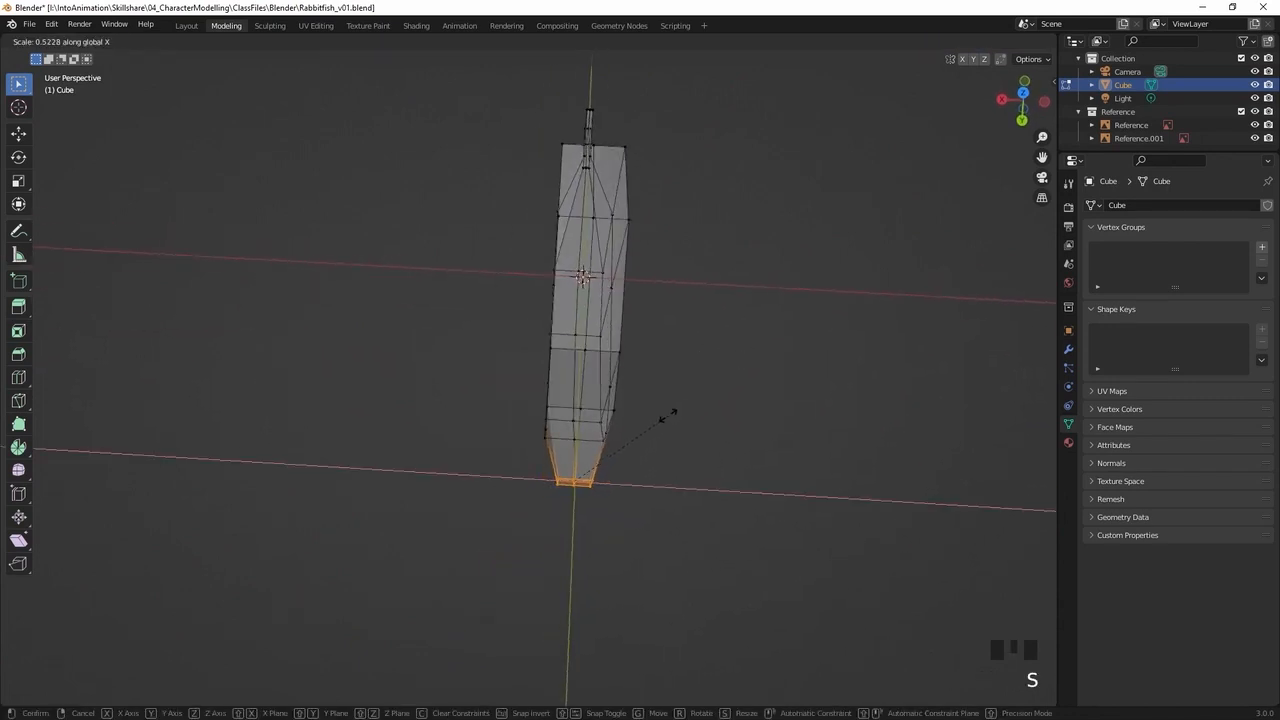
click(660, 420)
Select the middle row of side vertices on the body and scale it about 1.81 along X to match the front reference's width
middle_drag(660, 420, 537, 146)
drag(491, 291, 358, 340)
middle_drag(474, 321, 571, 303)
shift+drag(575, 293, 532, 330)
mouse_move(546, 323)
middle_down()
mouse_move(489, 363)
mouse_move(535, 333)
middle_up()
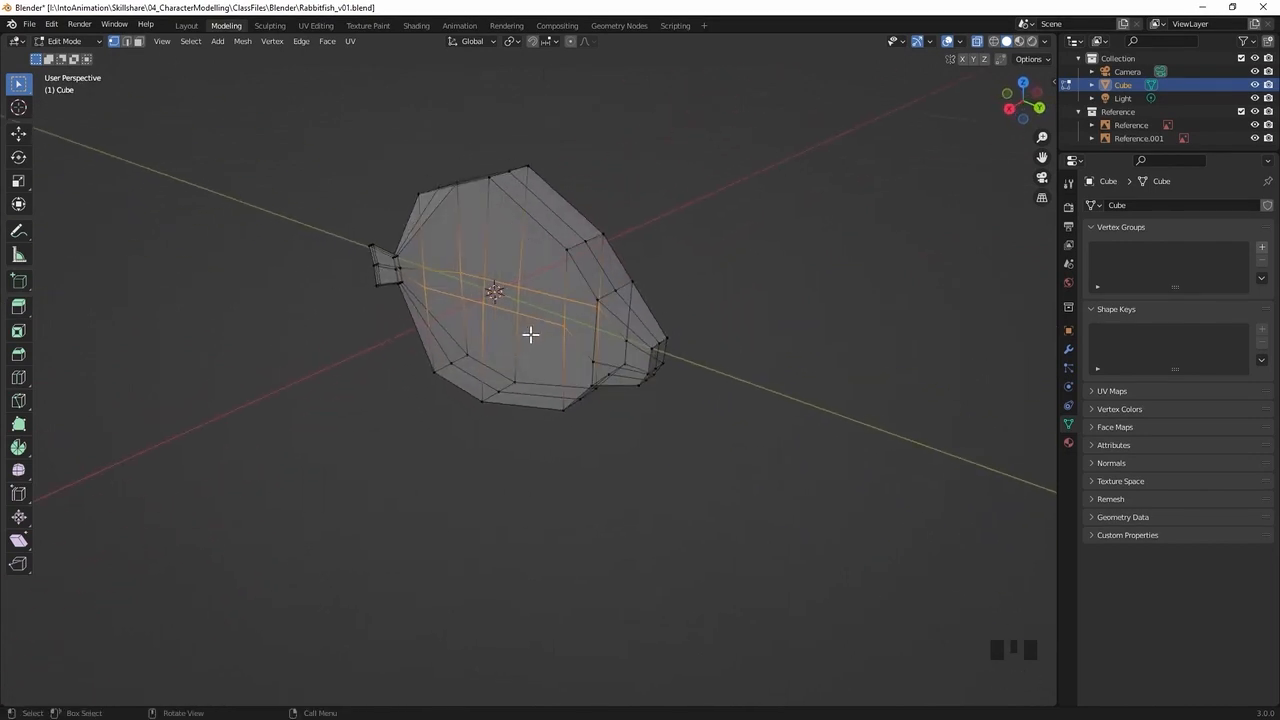
key(KP_1)
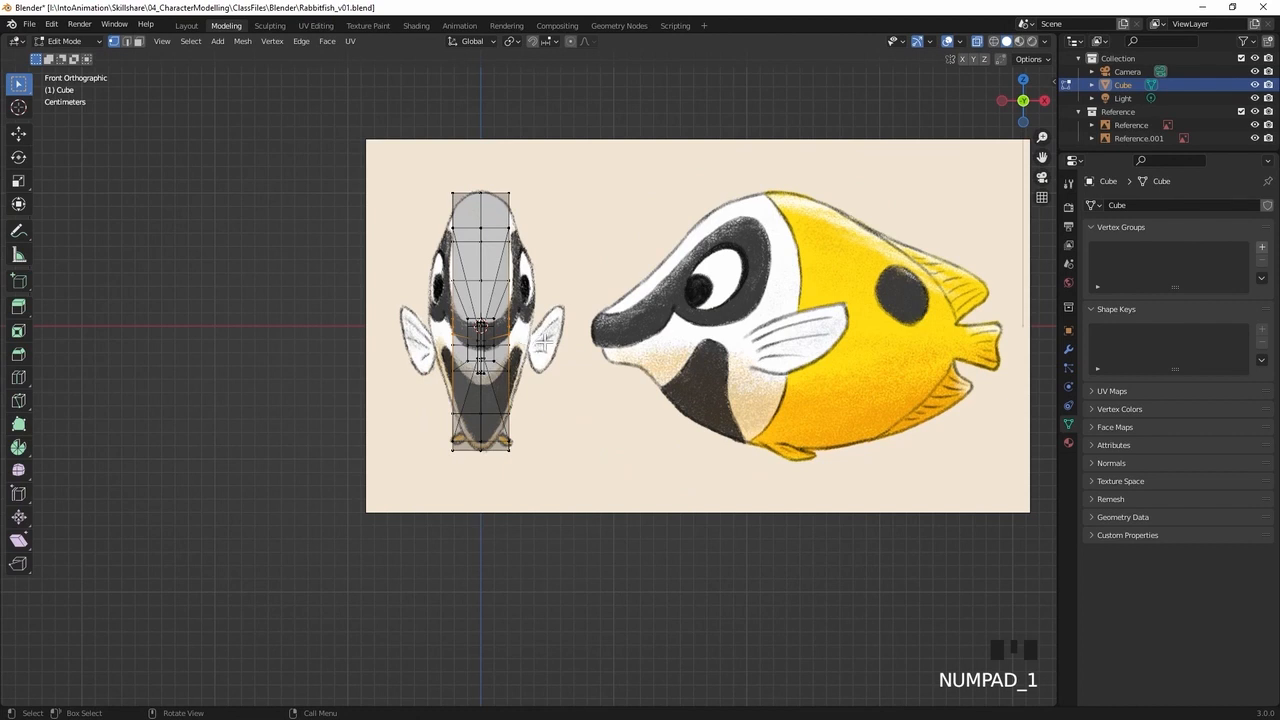
key(s)
key(x)
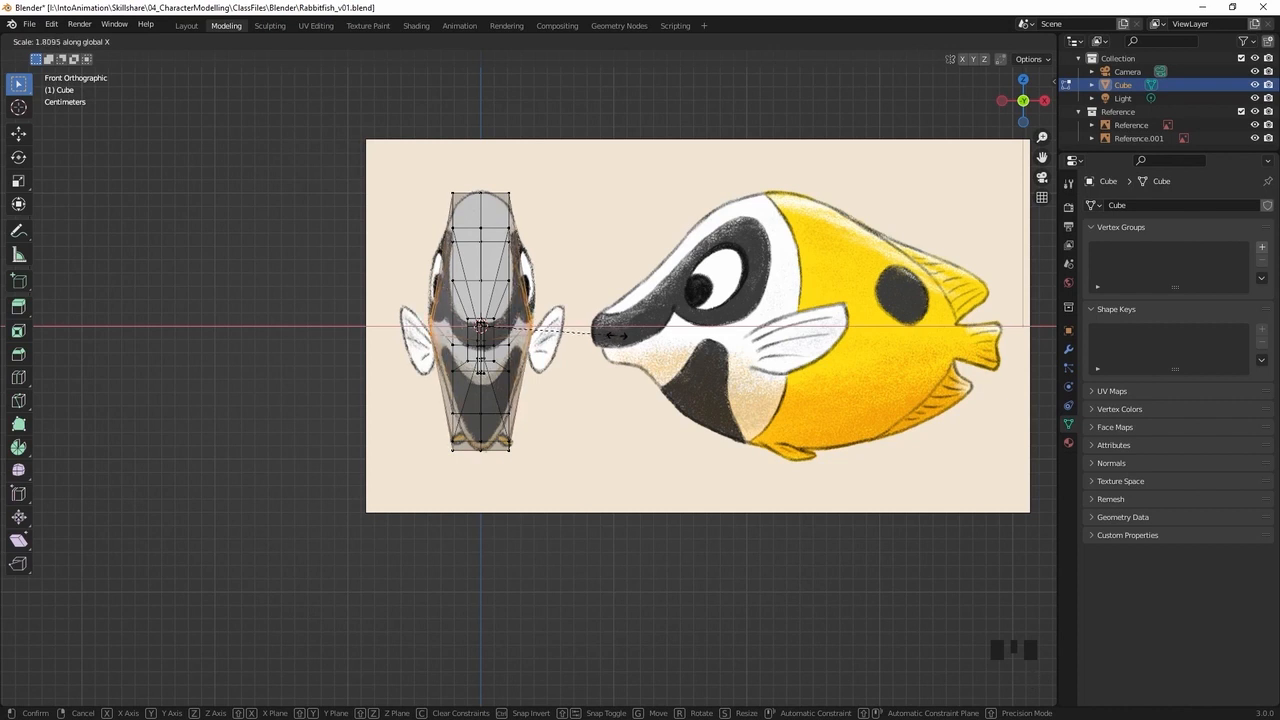
click(614, 336)
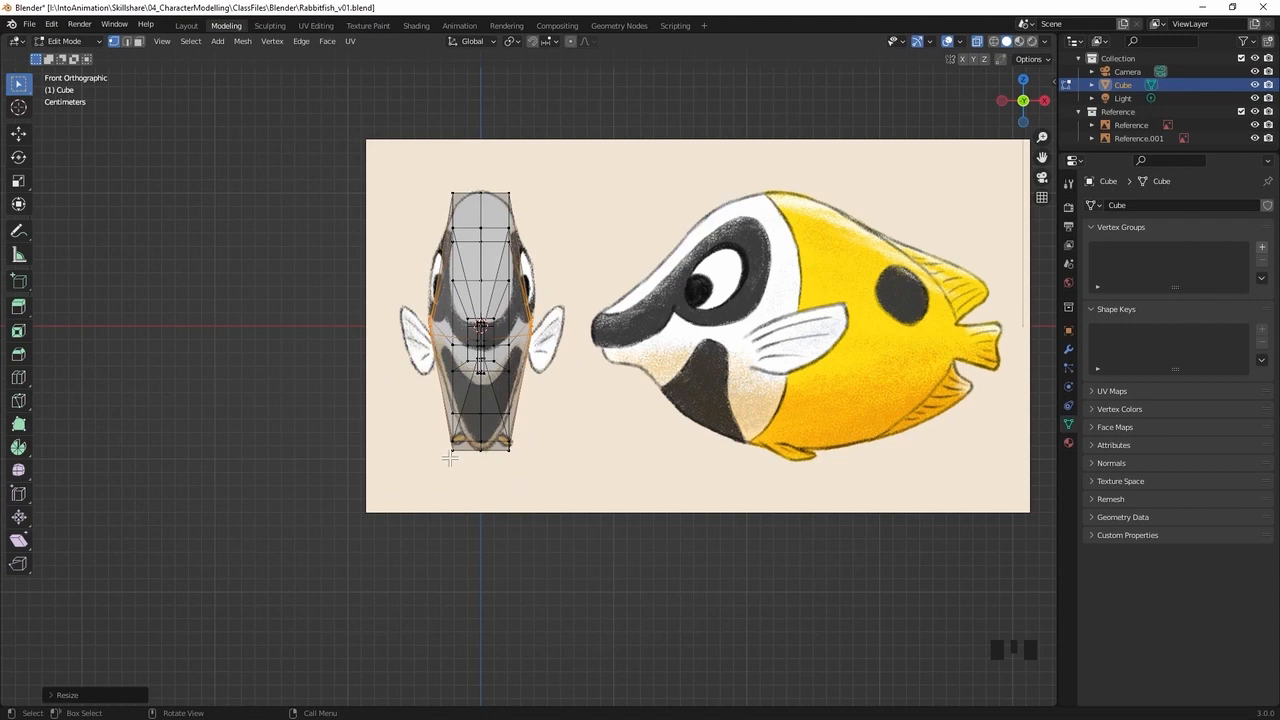
Select the belly vertices in the front view and scale them to about 0.34 along X to match the narrow underside
drag(571, 403, 391, 484)
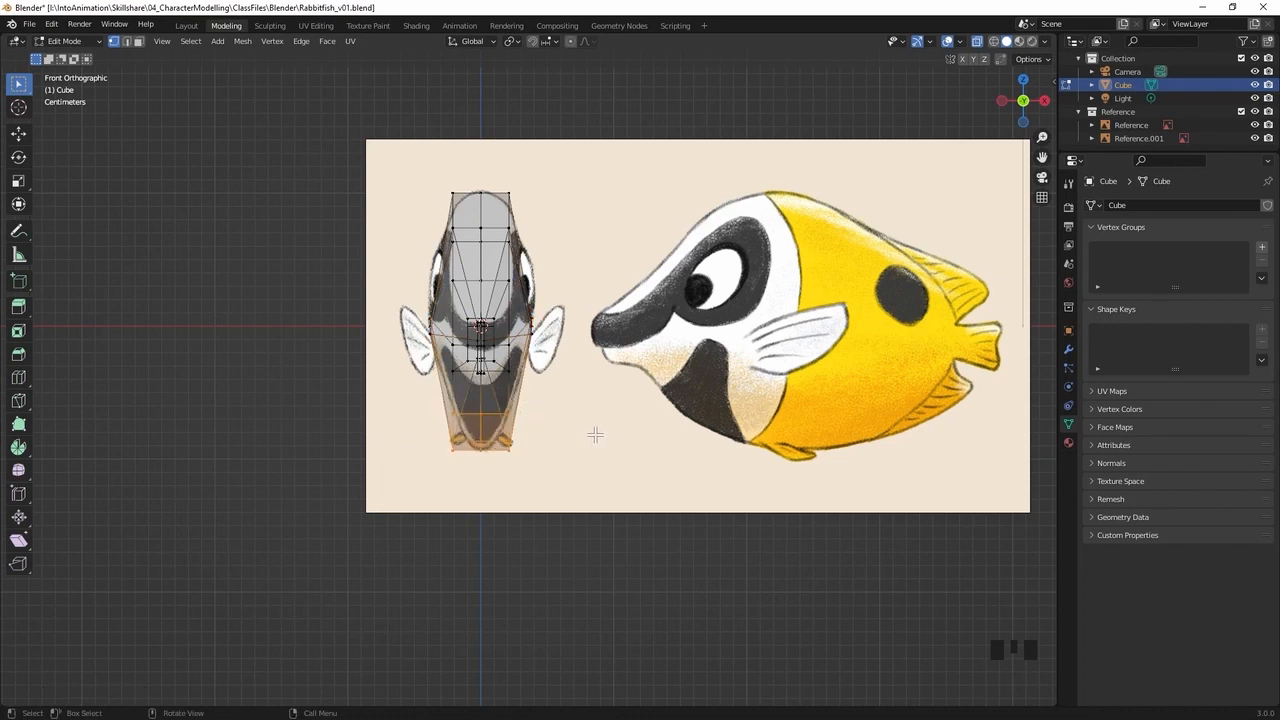
key(s)
key(x)
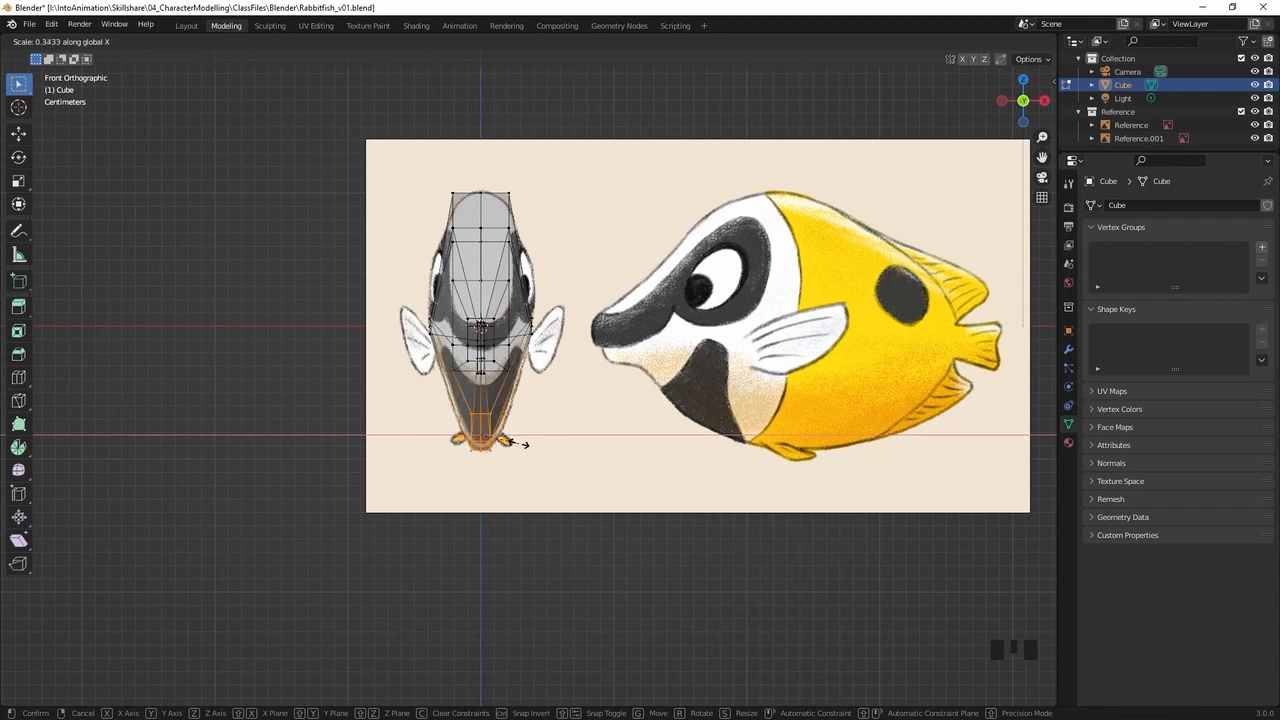
click(518, 442)
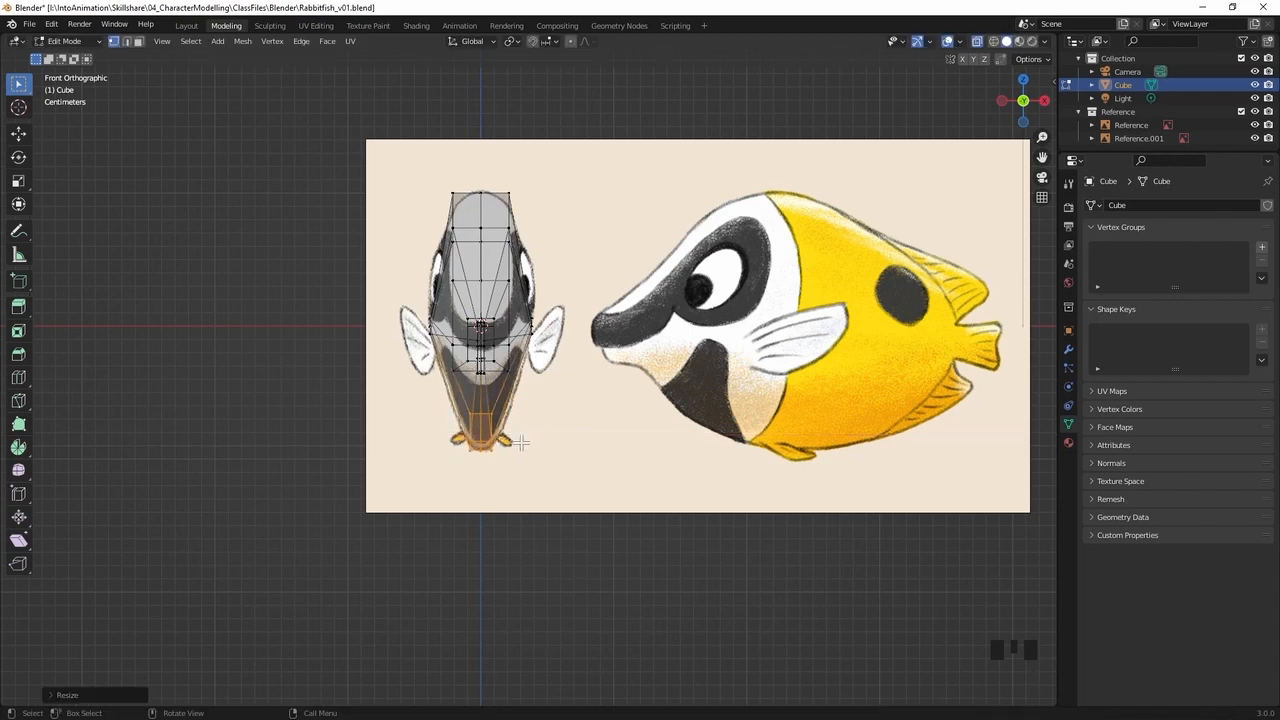
Select the middle side vertices where the snout begins and widen them slightly along the X axis
middle_drag(547, 255, 730, 262)
click(466, 363)
middle_drag(429, 366, 637, 392)
key(s)
key(x)
click(718, 393)
middle_drag(731, 371, 688, 424)
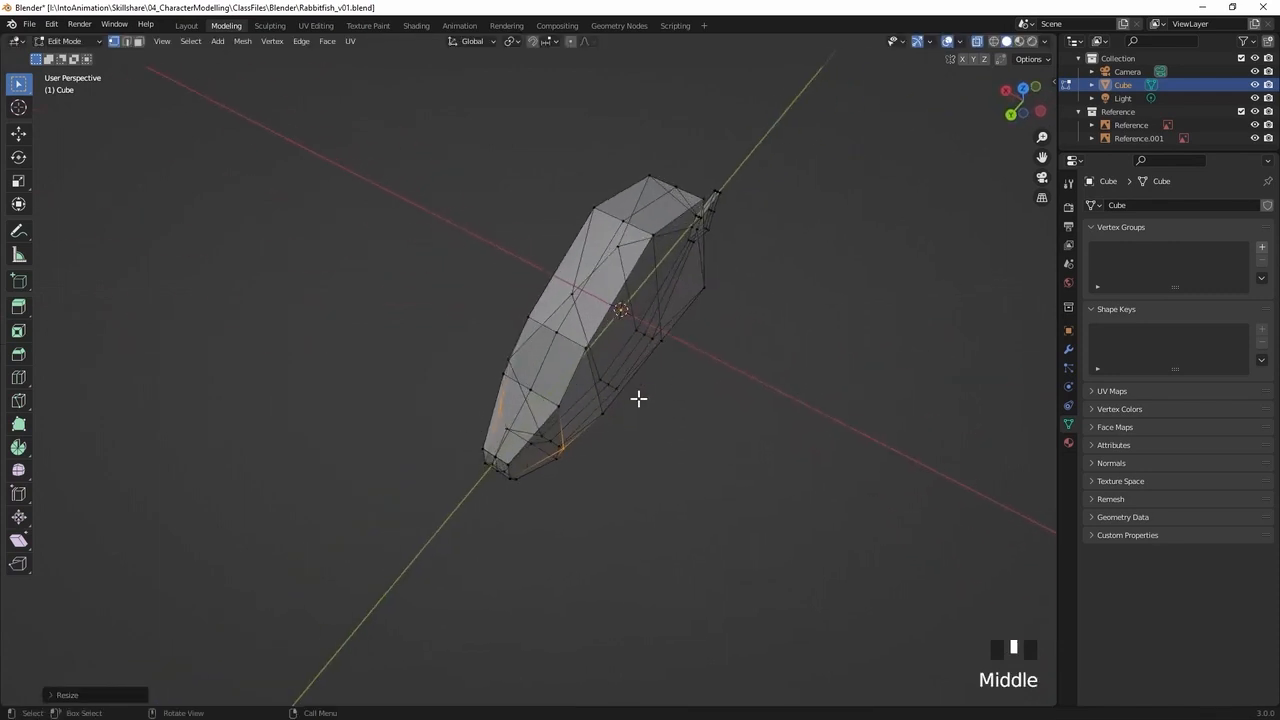
Select the middle side vertices on the rear body and scale them slightly narrower along the X axis toward the tail
middle_drag(440, 457, 539, 364)
click(354, 331)
middle_drag(354, 331, 629, 416)
key(s)
key(x)
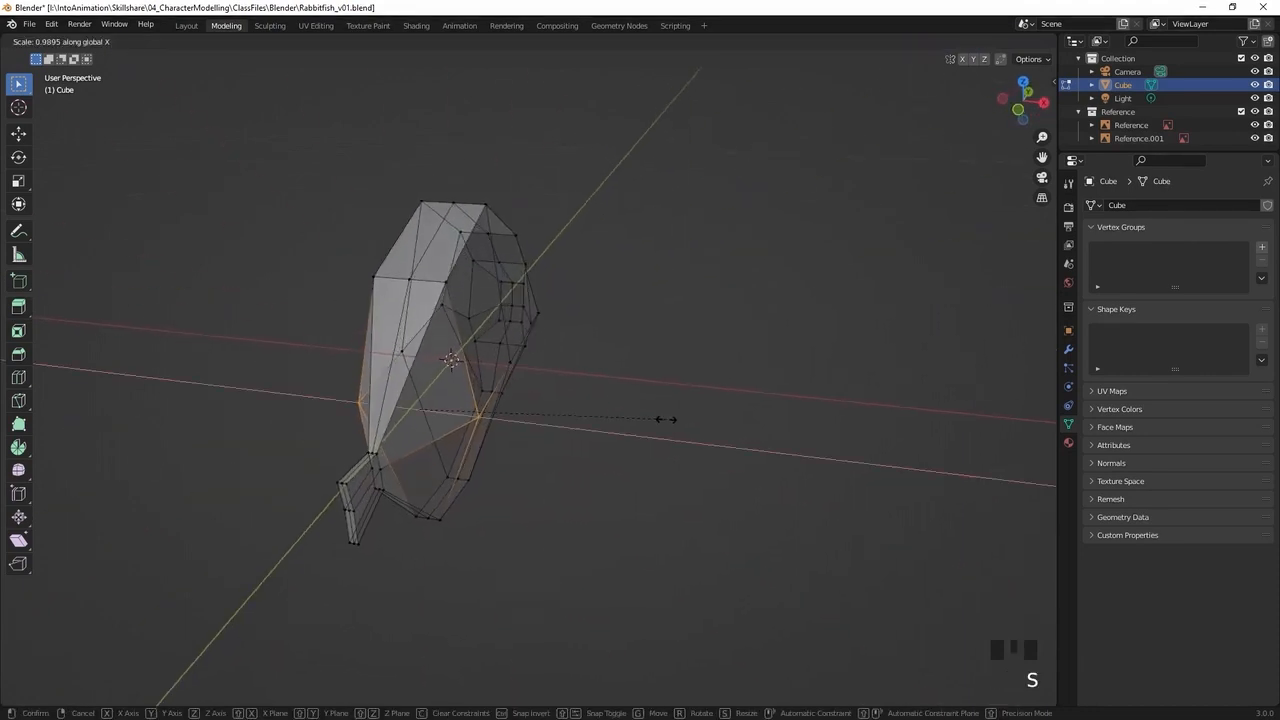
click(632, 422)
middle_drag(629, 423, 540, 500)
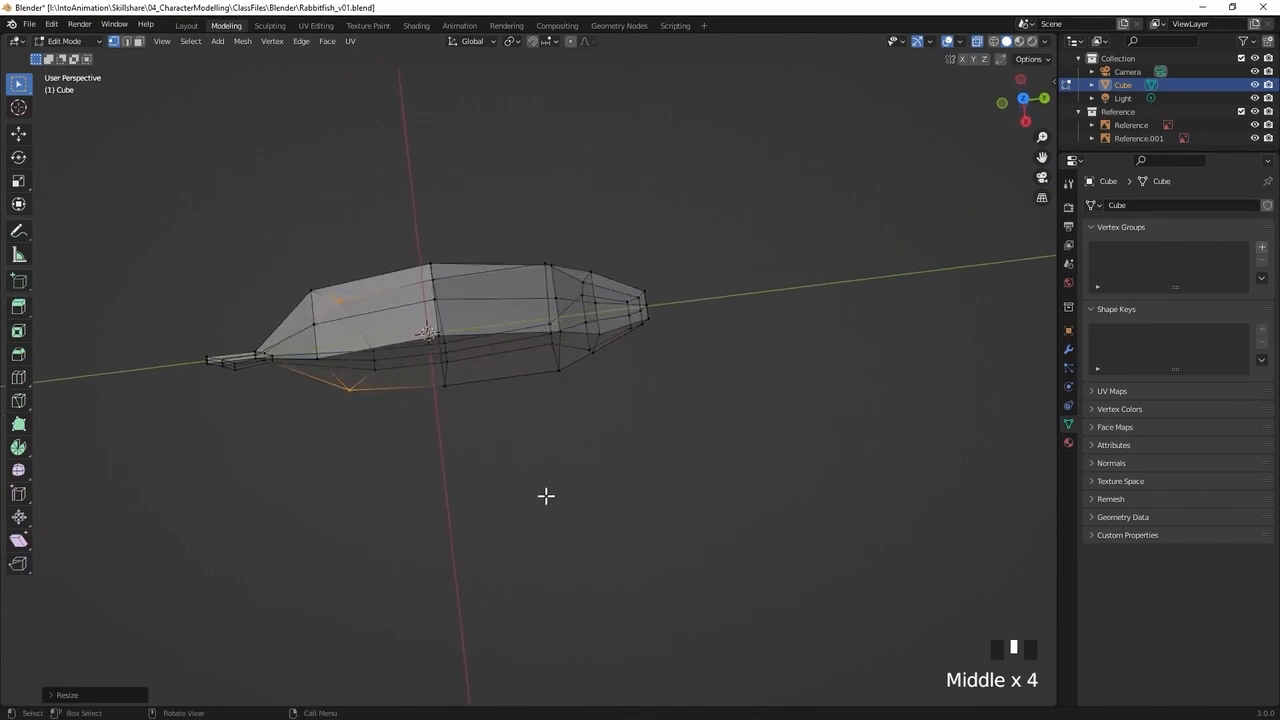
key(s)
key(x)
click(527, 486)
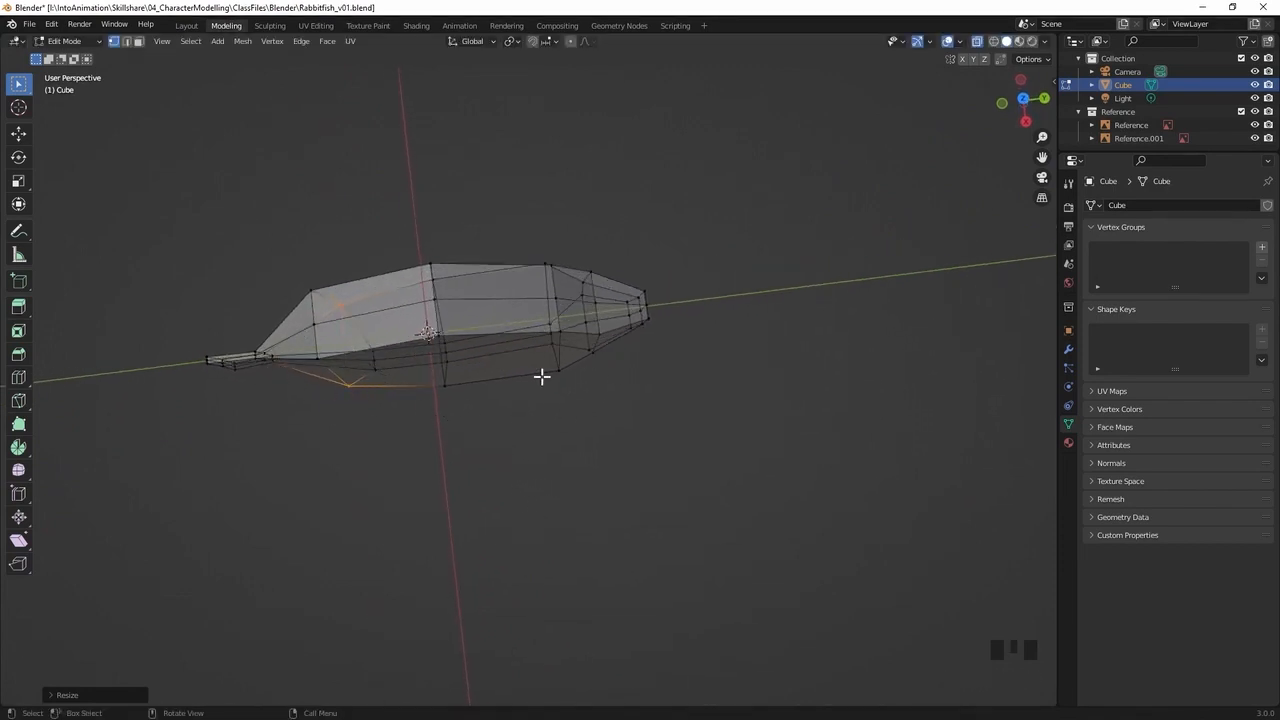
Select the upper back vertices near the tail and scale them to about 0.7 along the X axis
middle_drag(346, 388, 334, 286)
drag(309, 177, 355, 288)
middle_drag(355, 288, 537, 314)
key(s)
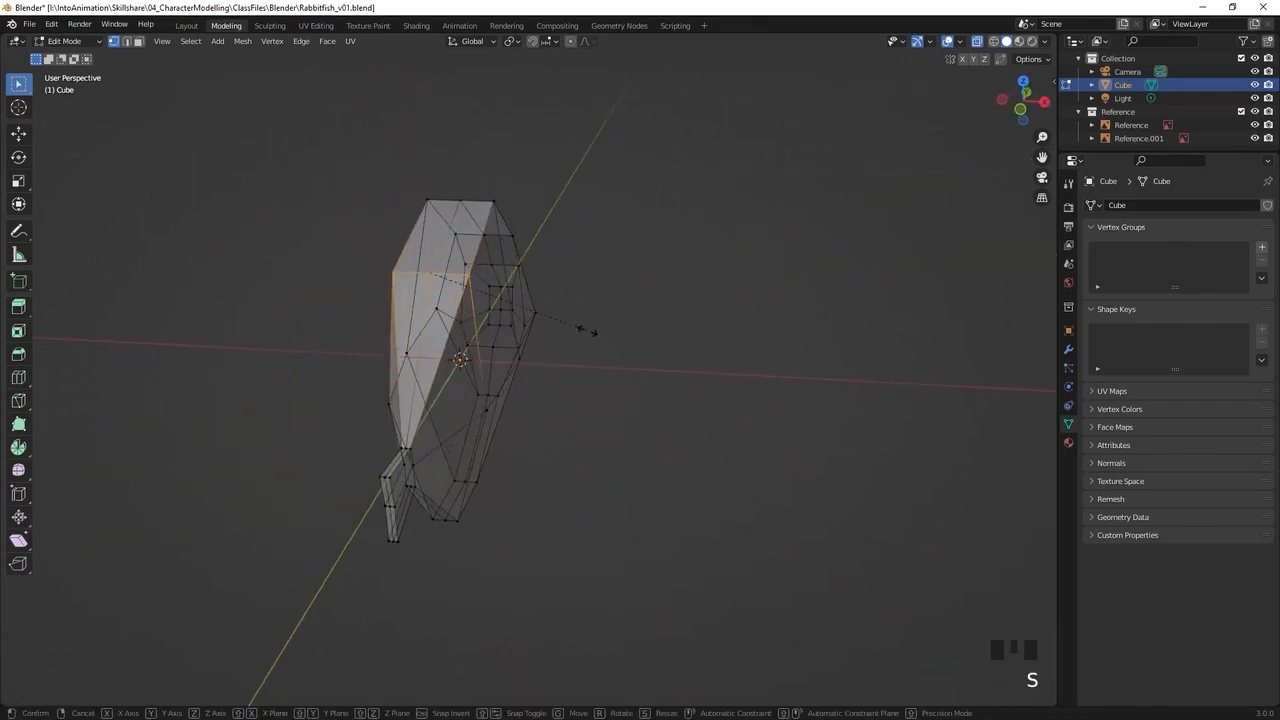
key(x)
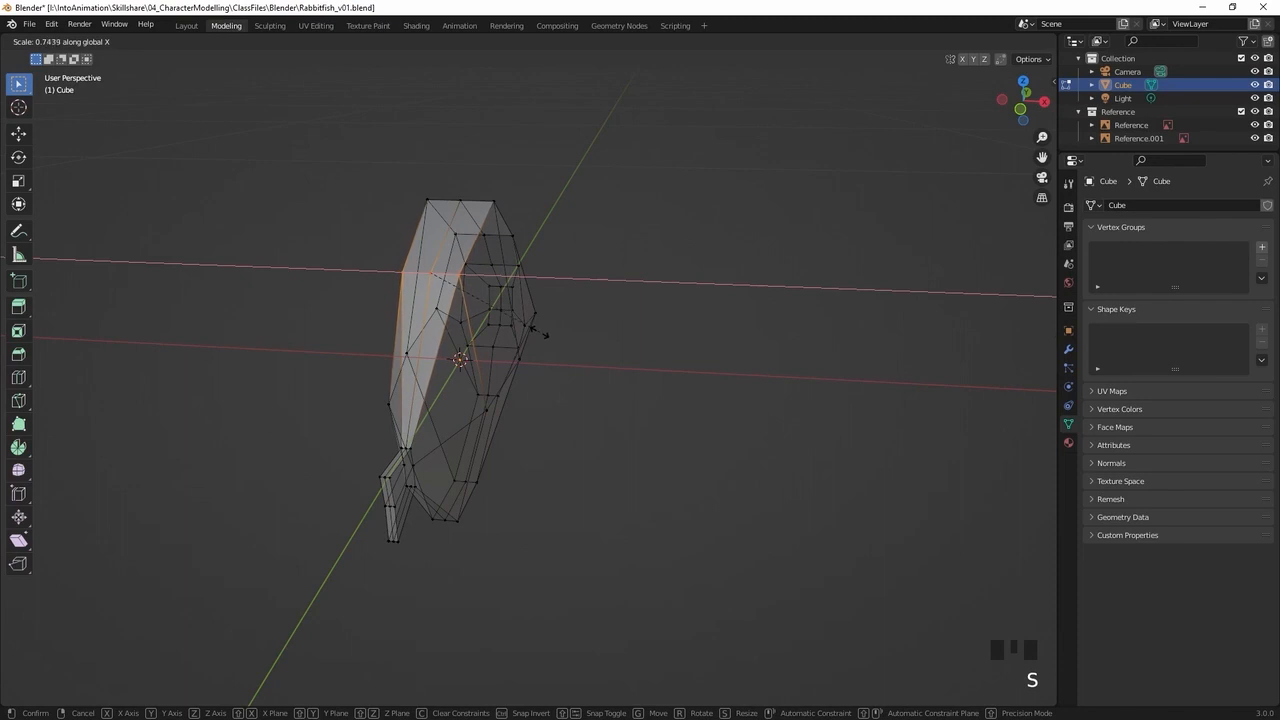
click(527, 336)
Select the rear belly vertices near the tail and narrow them to about 0.7 along the X axis
middle_drag(569, 337, 415, 213)
drag(362, 476, 430, 523)
key(s)
key(x)
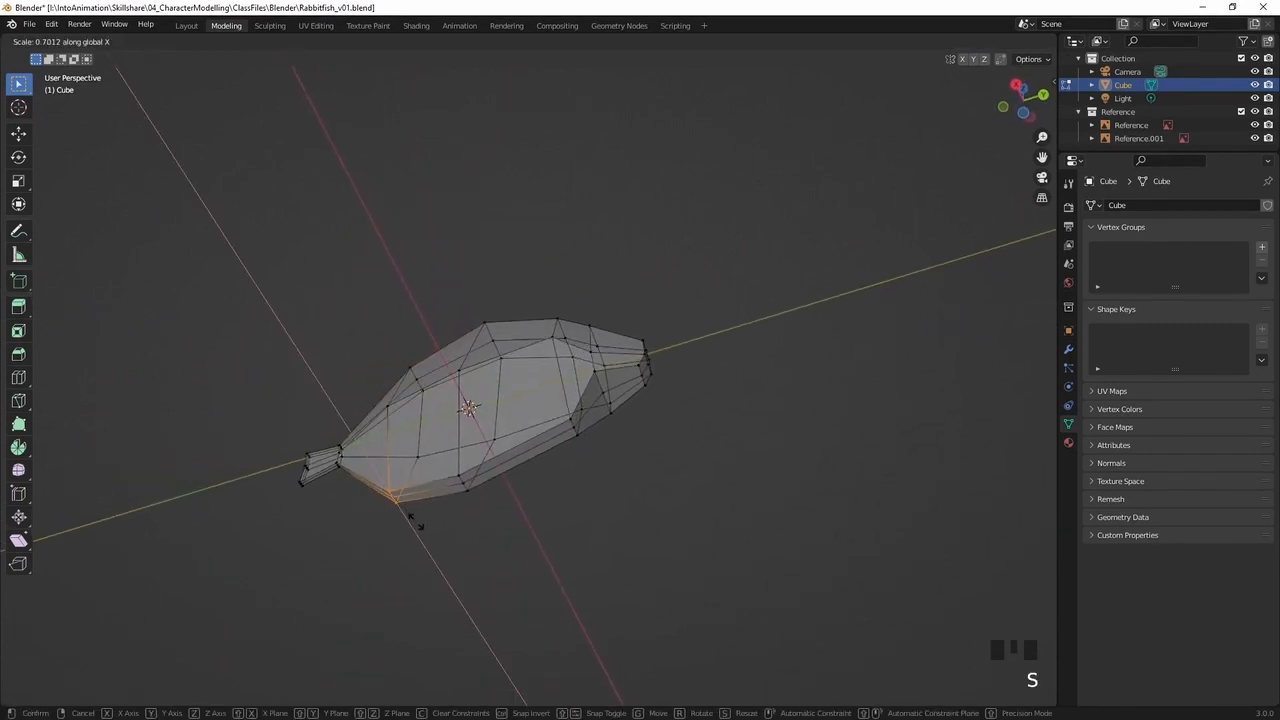
click(410, 520)
Add a vertical loop cut through the head at the eye, between the highest body loop and the forehead loop
middle_drag(563, 297, 533, 430)
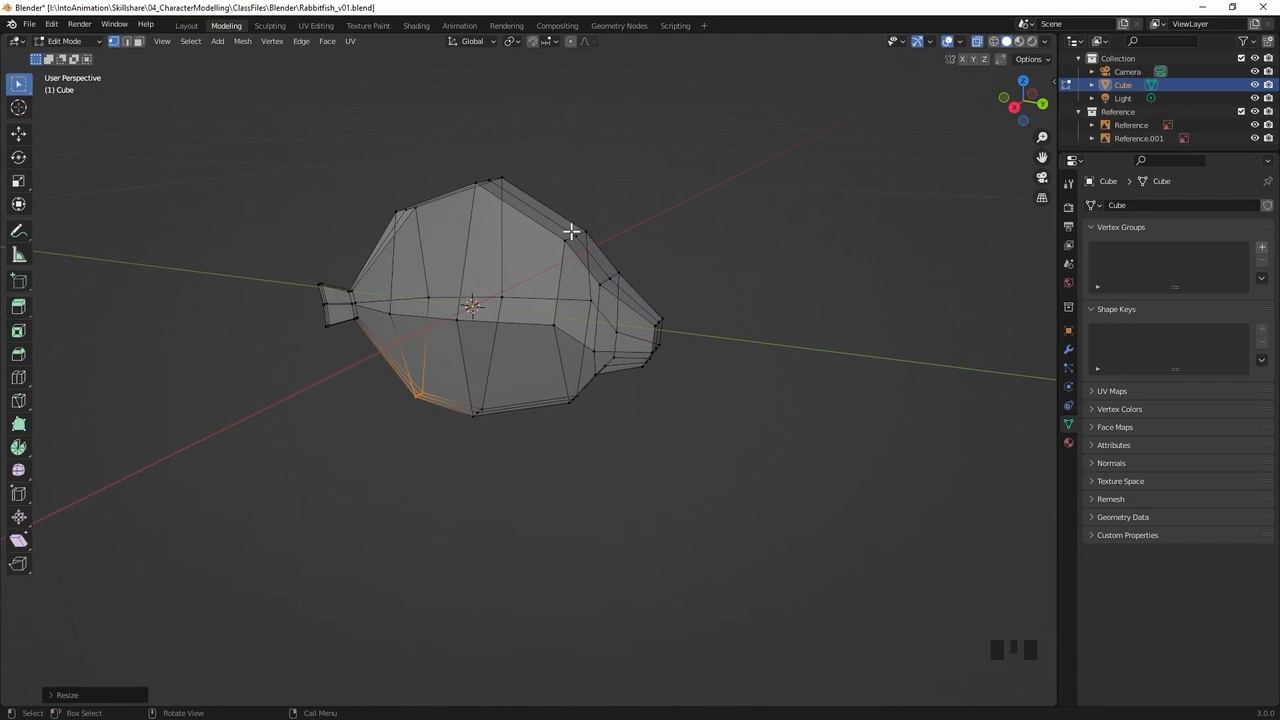
key(KP_3)
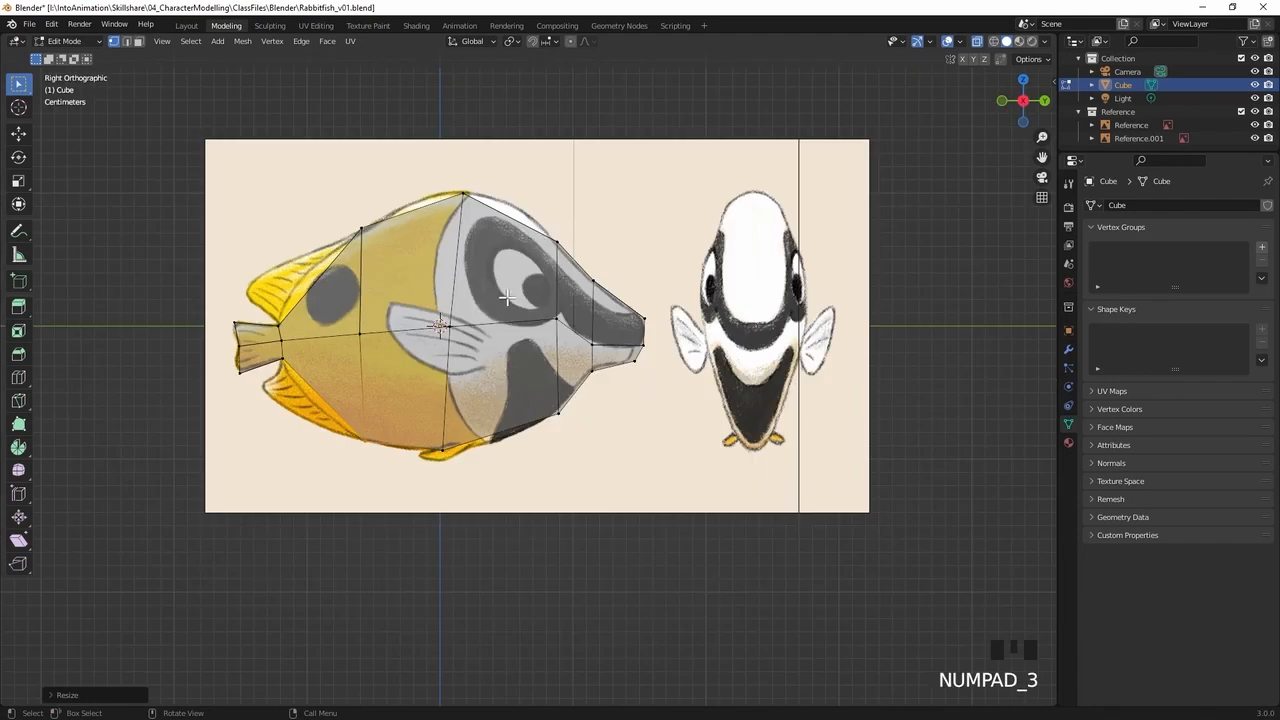
shift+middle_drag(506, 294, 536, 272)
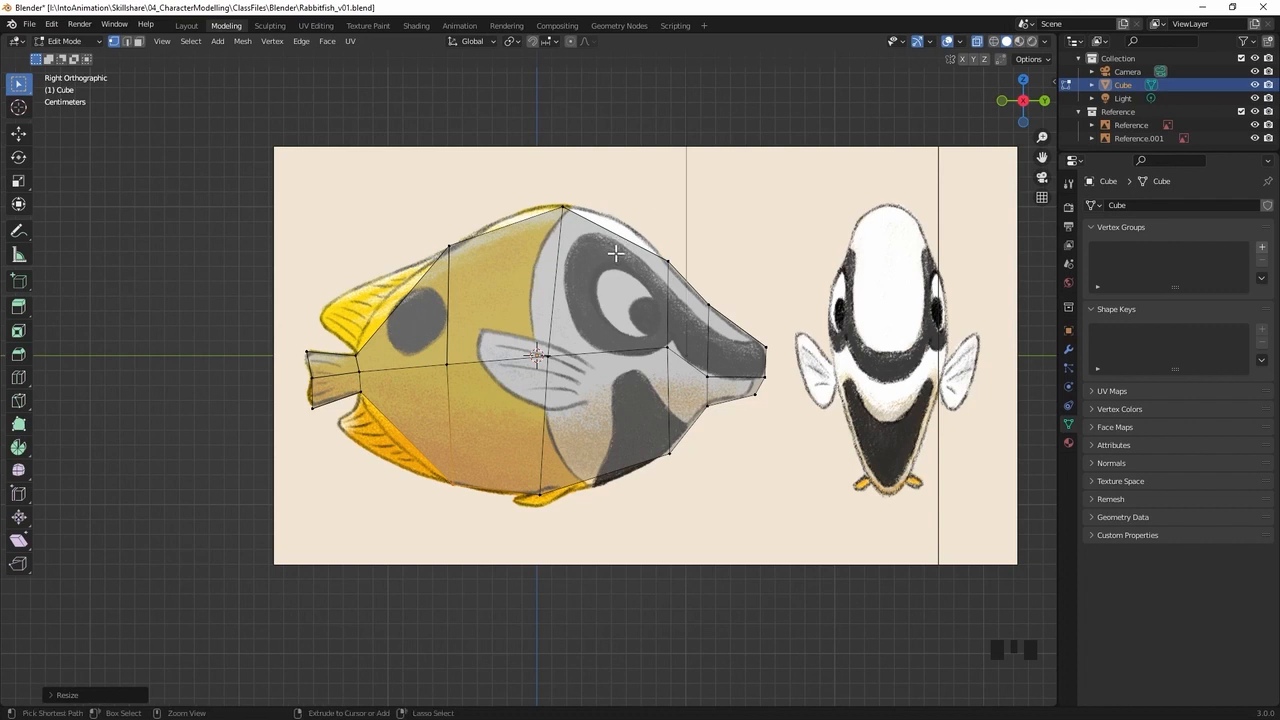
key(ctrl+r)
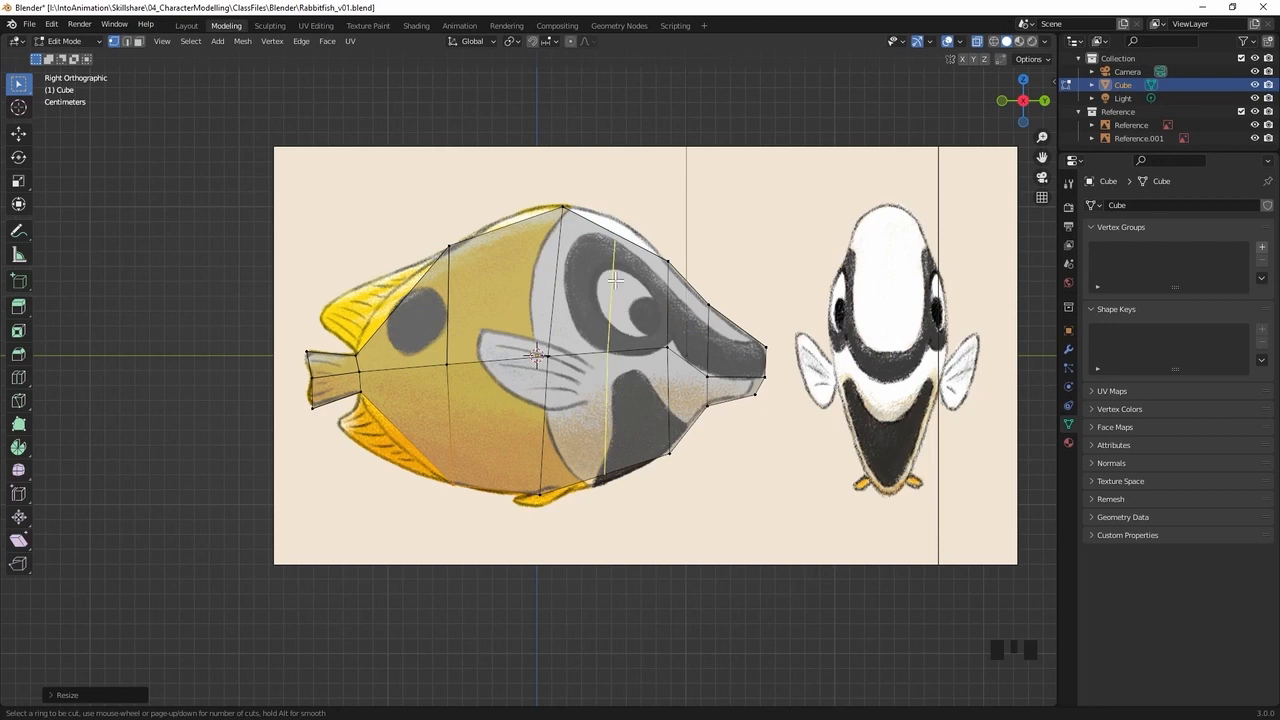
click(611, 310)
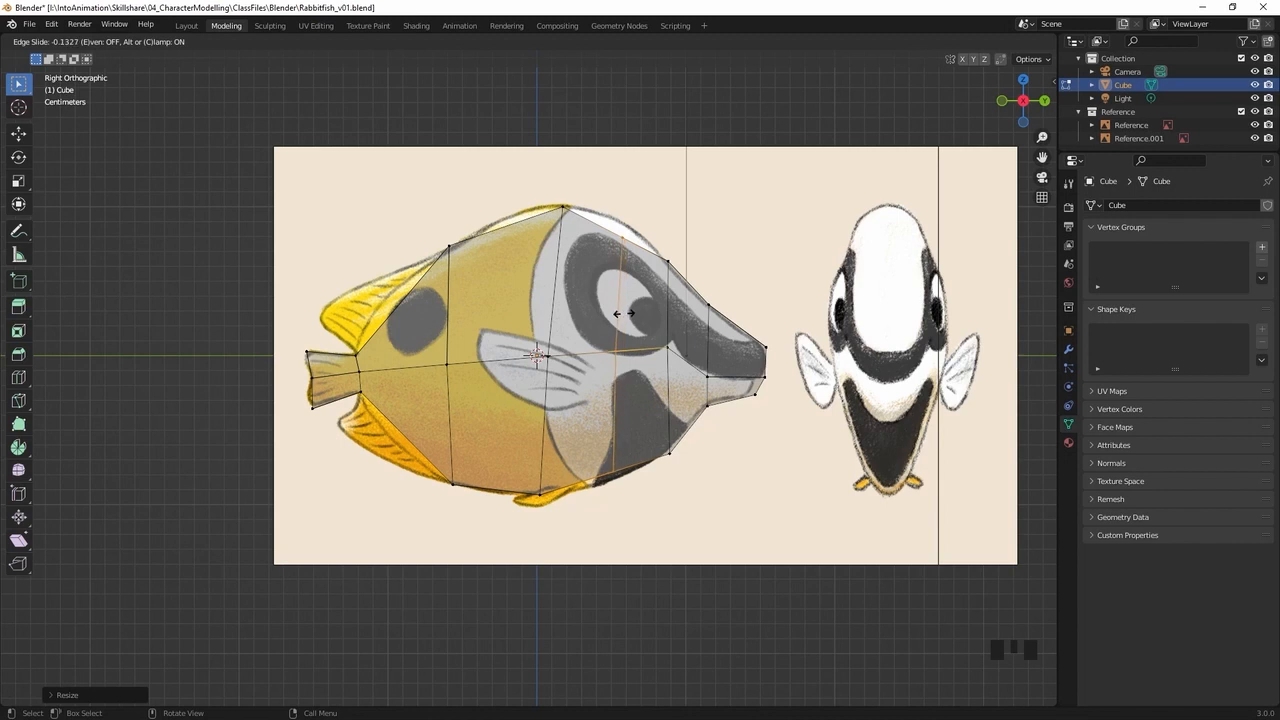
click(622, 313)
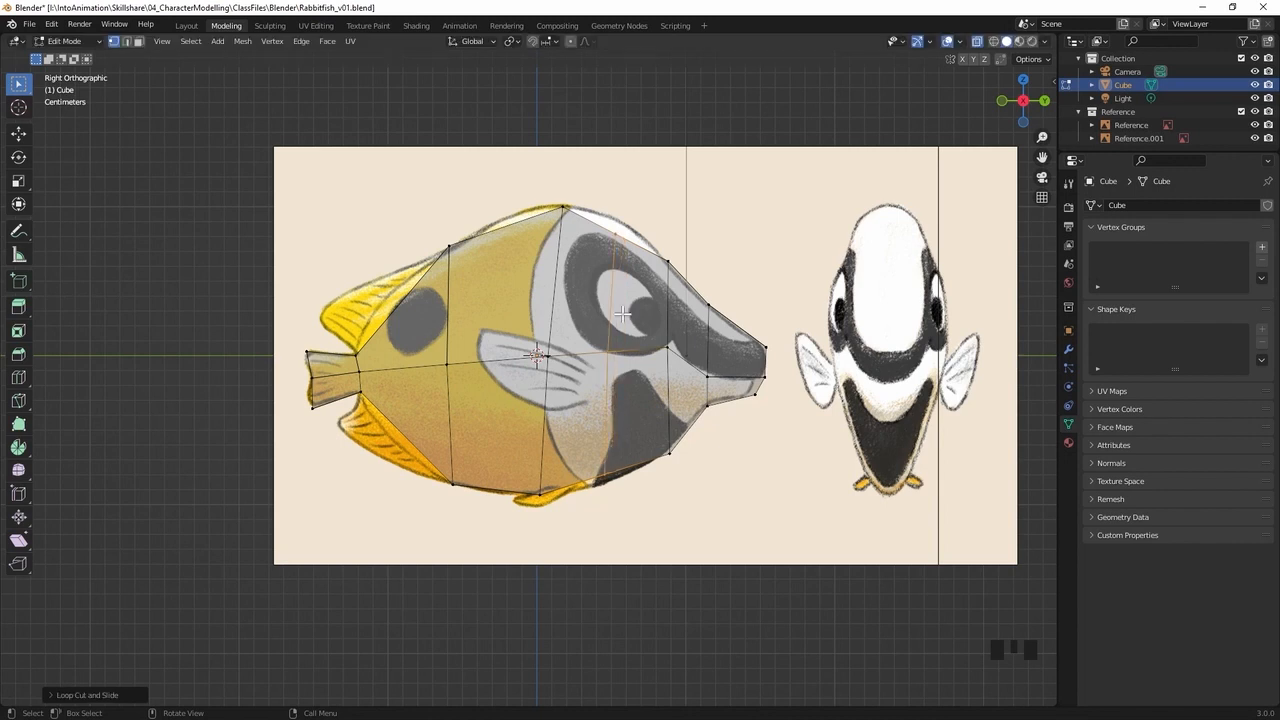
Move the head loop's top and bottom vertices outward to match the forehead and belly outlines of the side reference
click(637, 210)
drag(642, 209, 591, 258)
key(g)
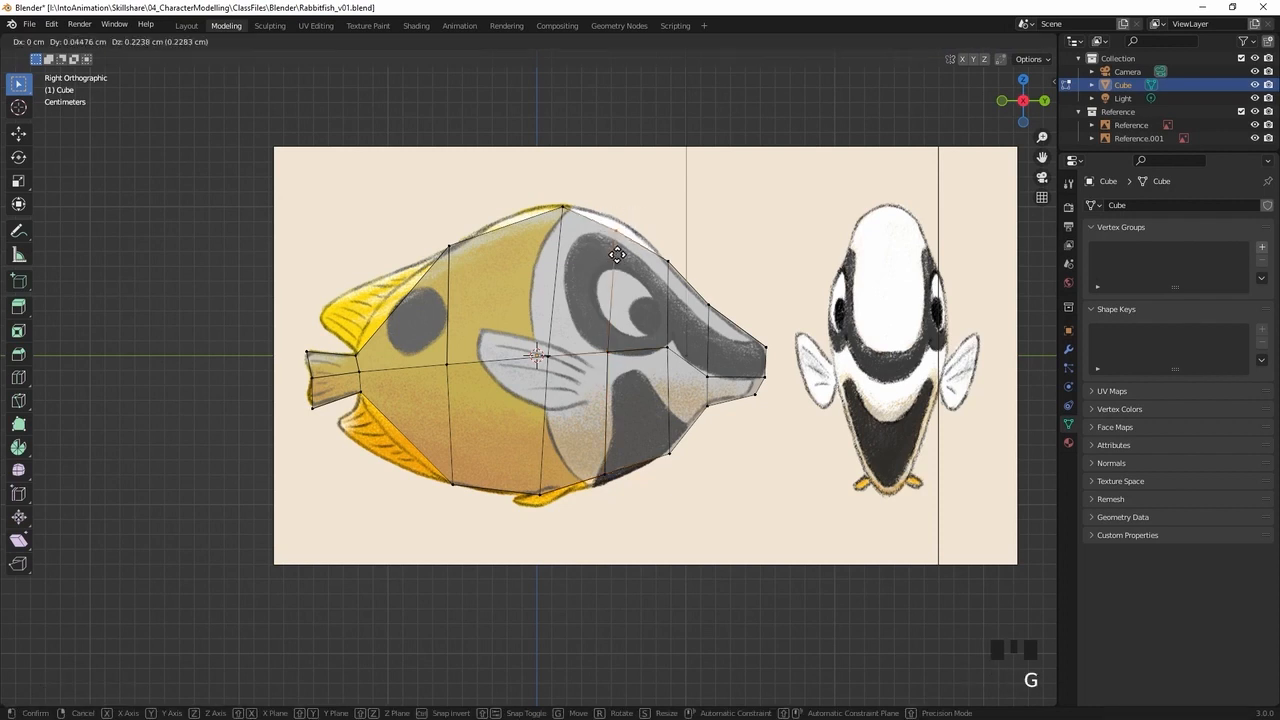
click(616, 250)
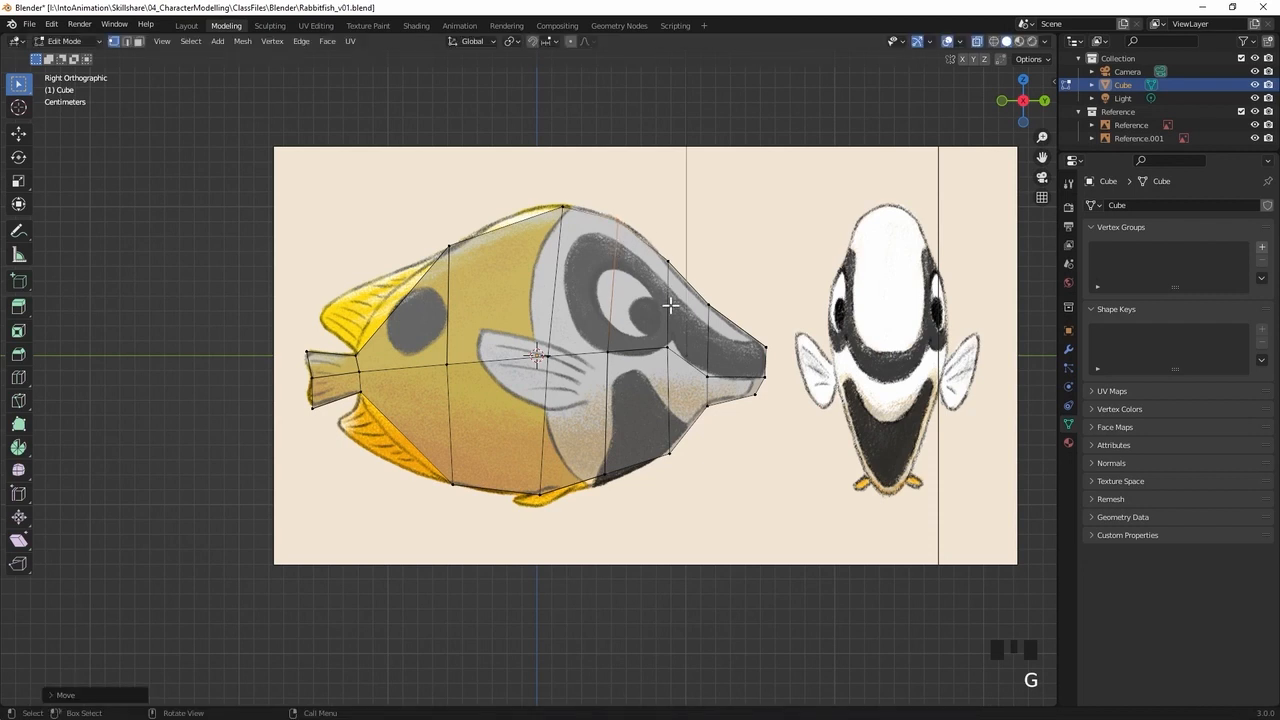
click(598, 480)
key(g)
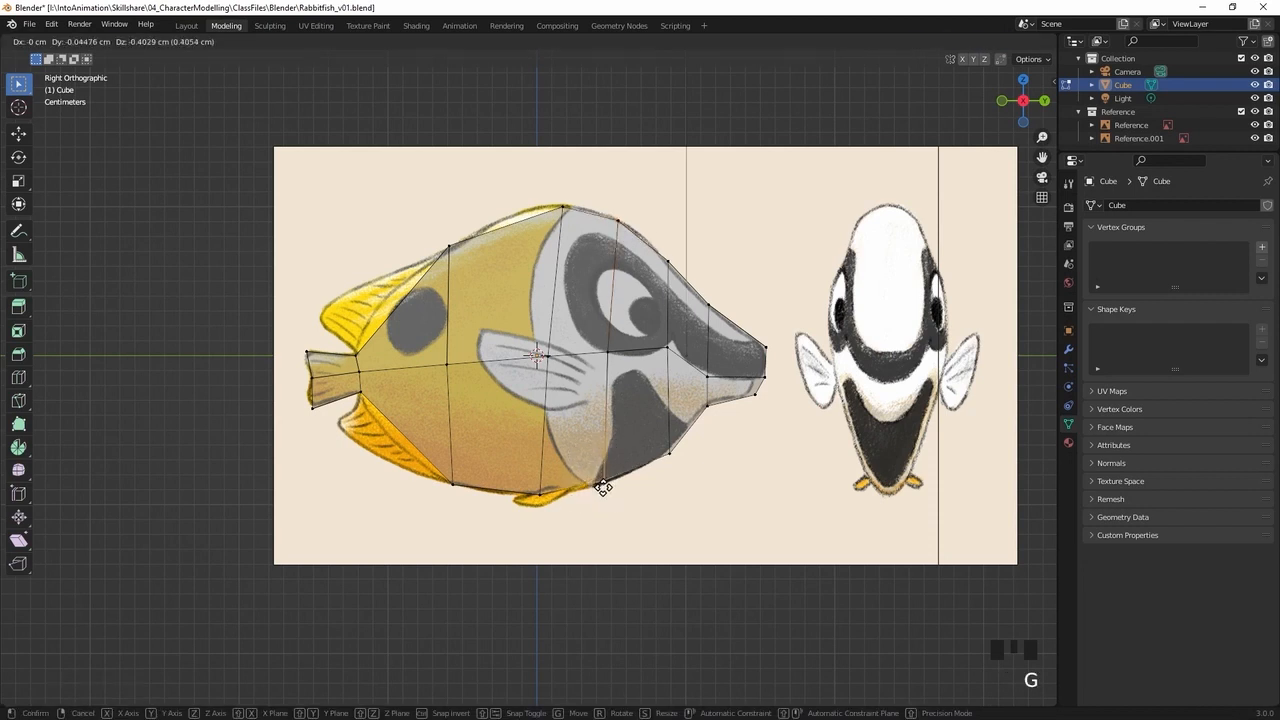
click(604, 491)
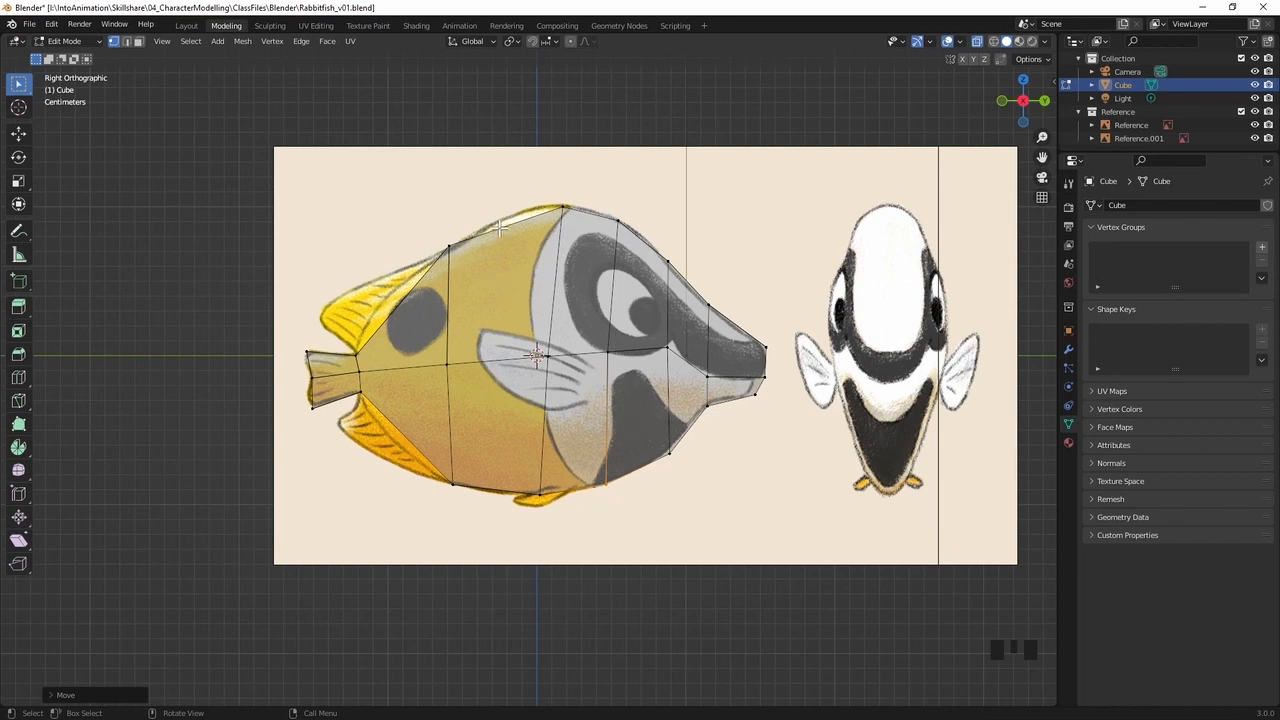
Add a centred vertical loop cut through the body just behind the highest point of the back
key(ctrl+r)
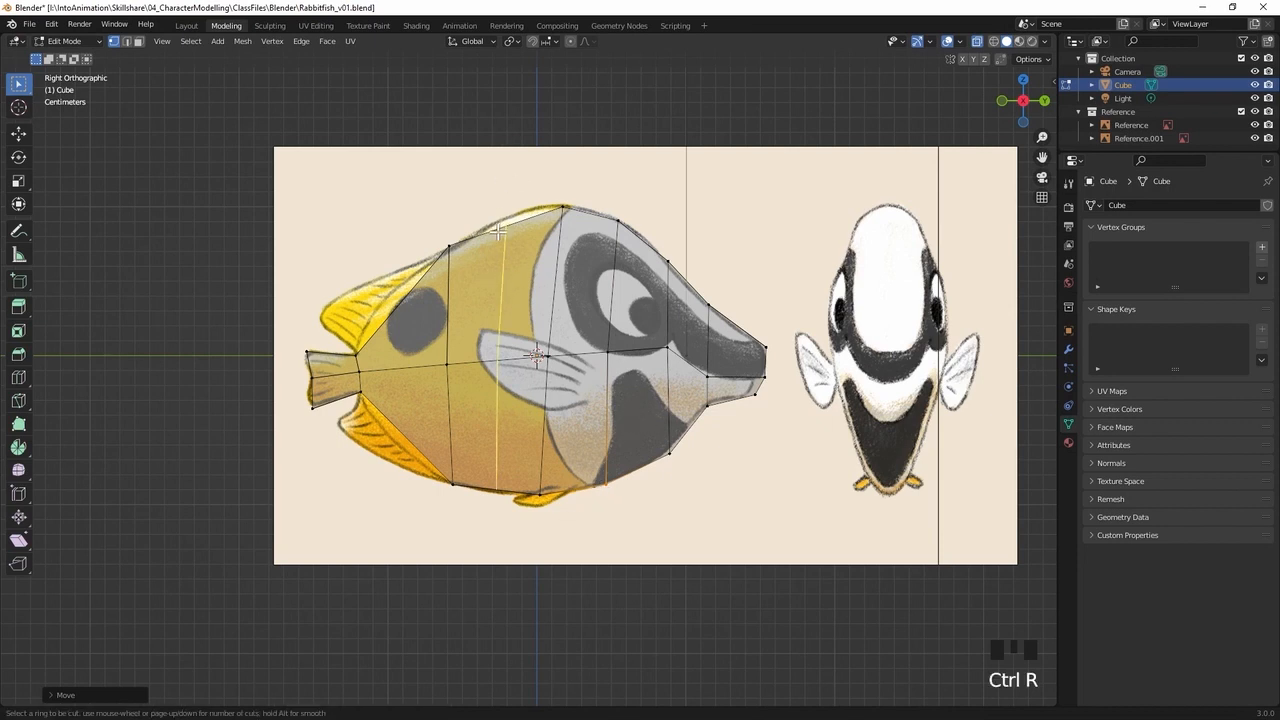
click(497, 232)
right_click(495, 238)
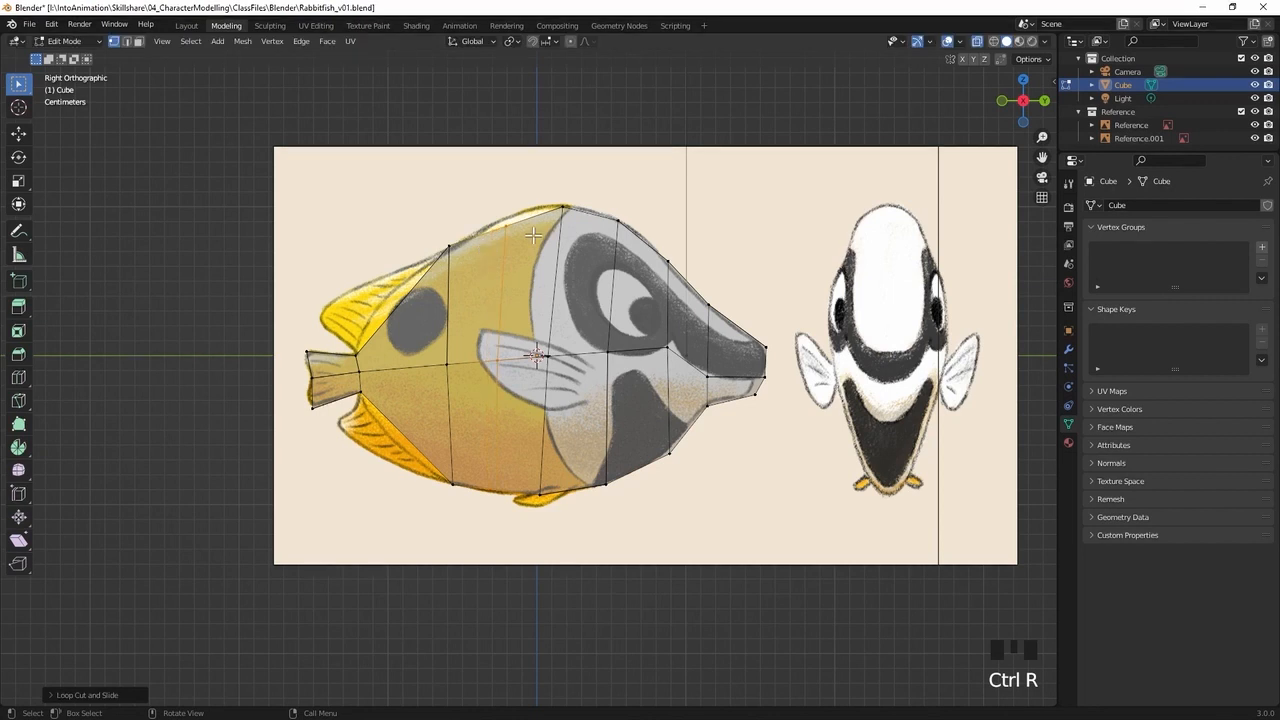
Move the top and bottom vertices of the loop behind the back's peak onto the side reference's outline
drag(530, 205, 483, 256)
key(g)
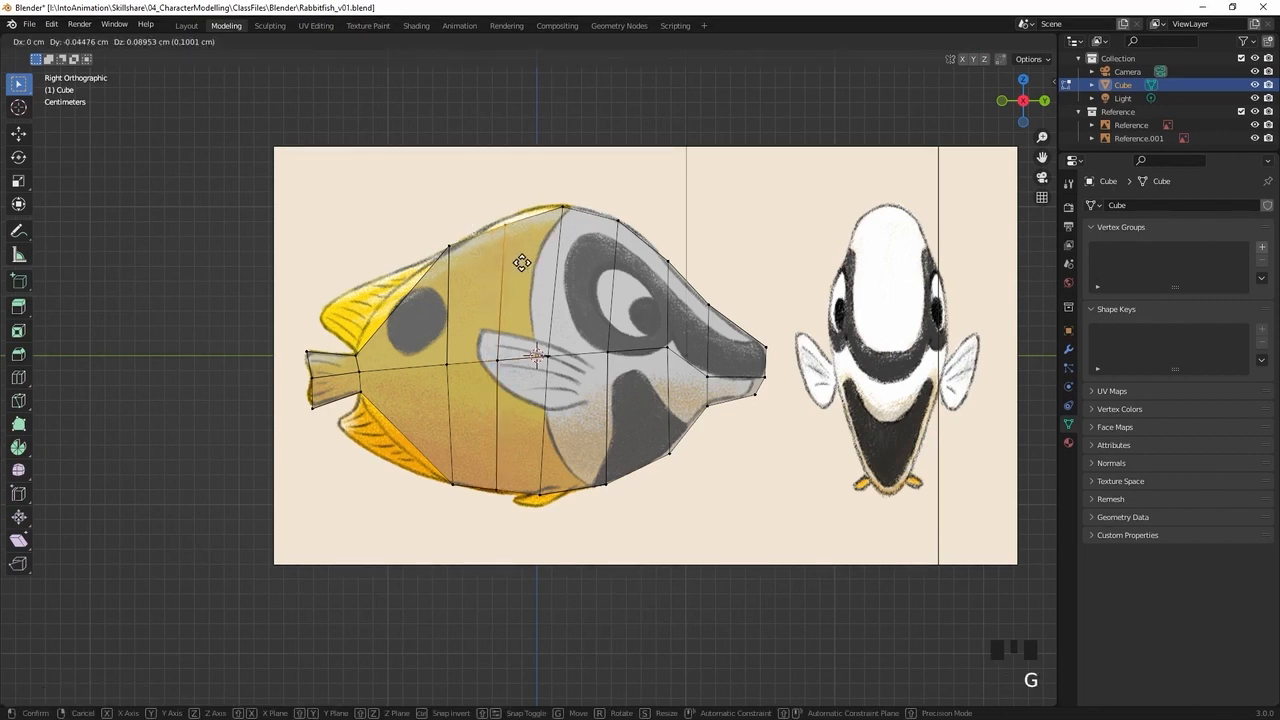
click(525, 261)
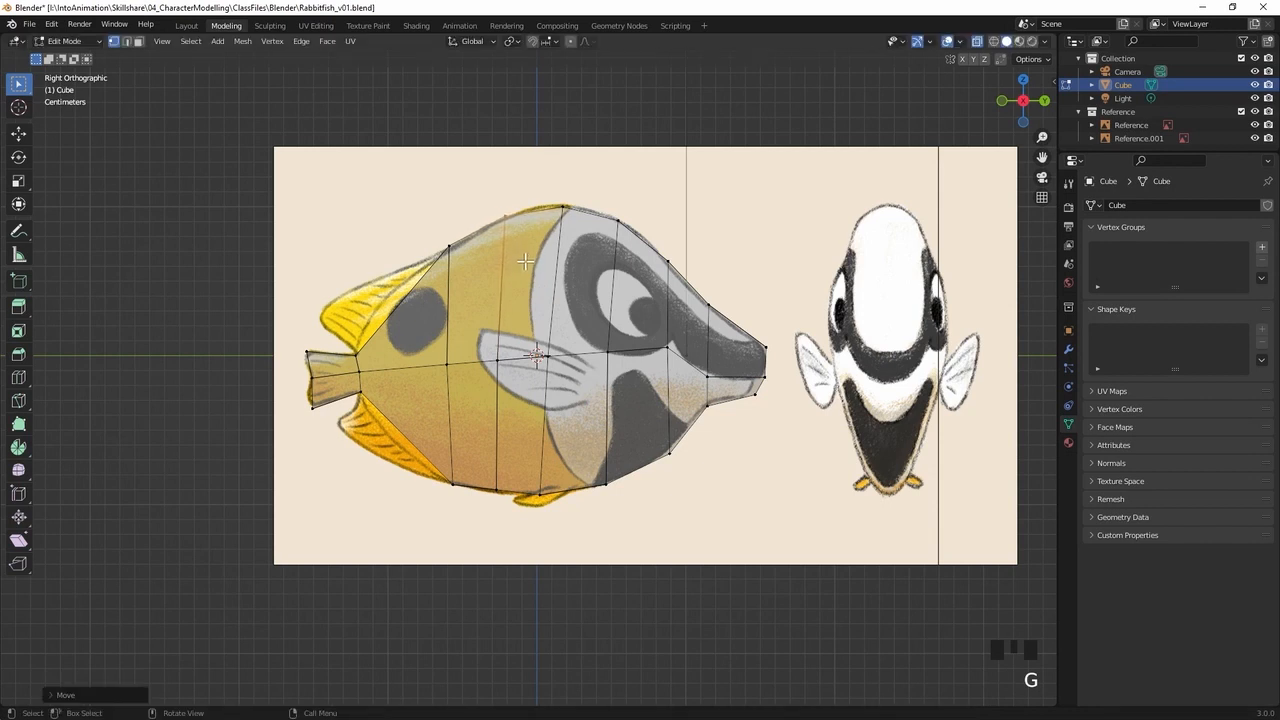
click(483, 503)
key(g)
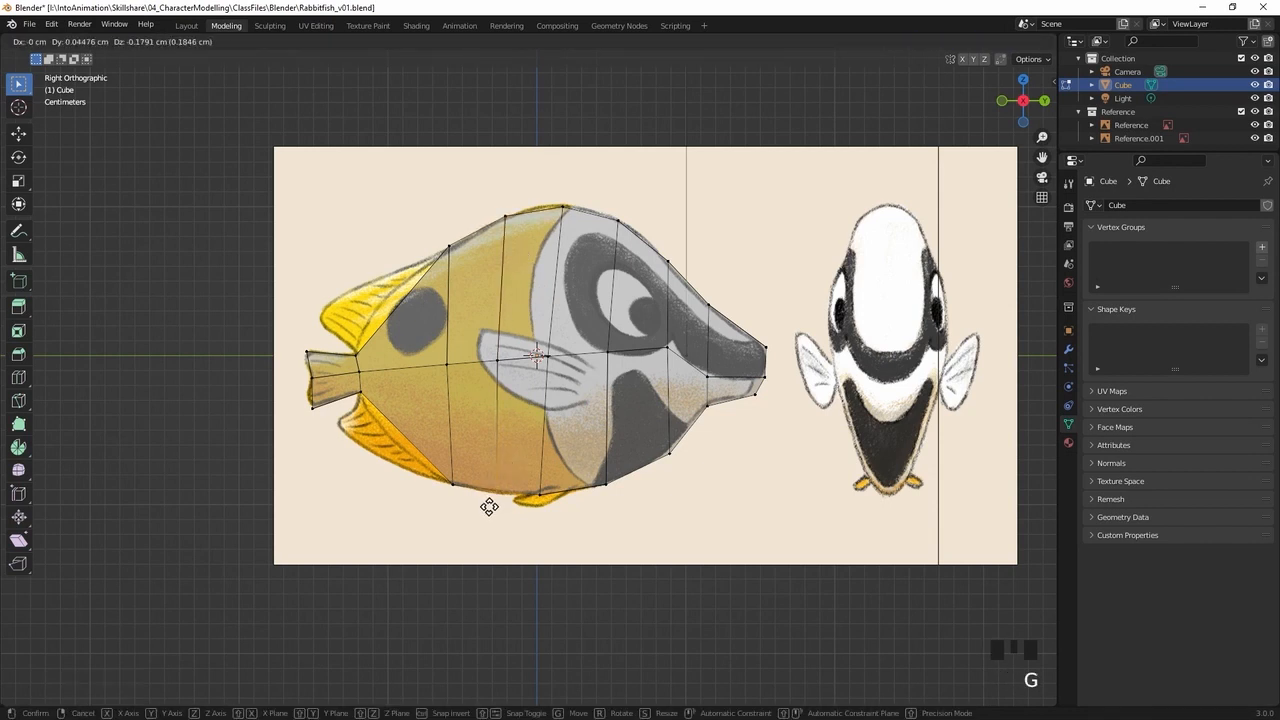
click(489, 507)
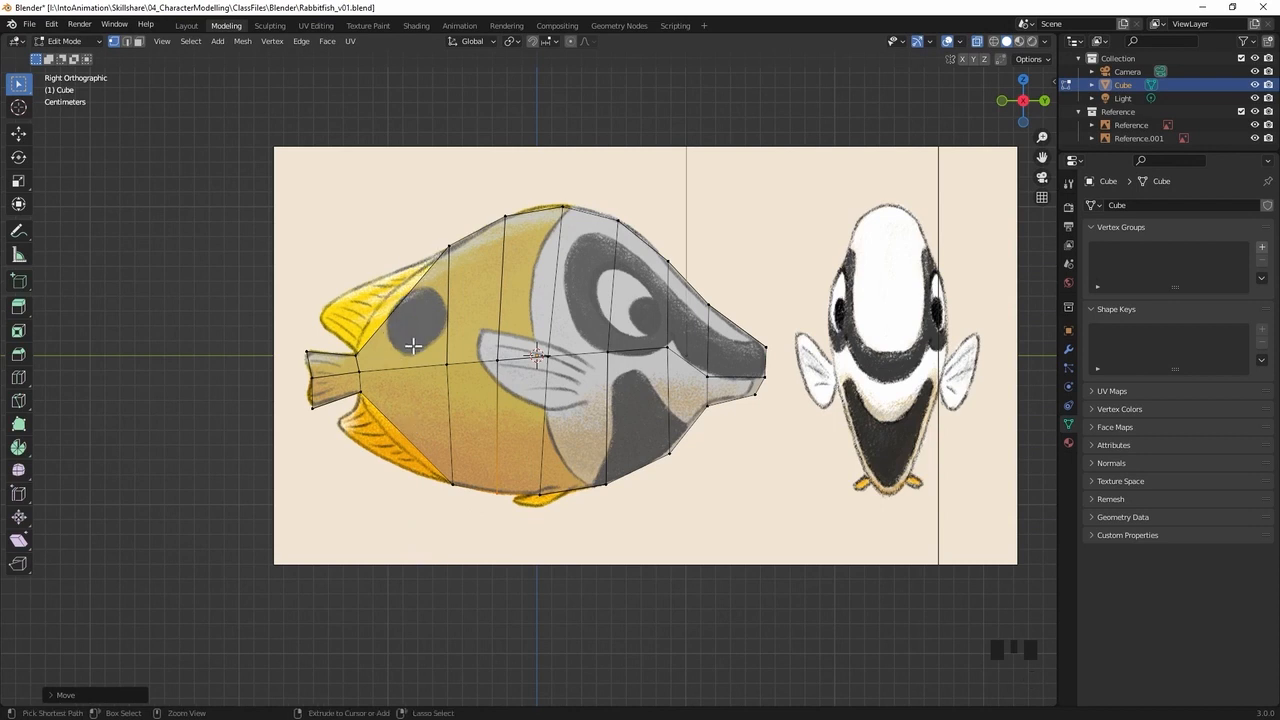
Add two vertical loop cuts to the rear body between the tail base and the rearmost body loop
key(ctrl+r)
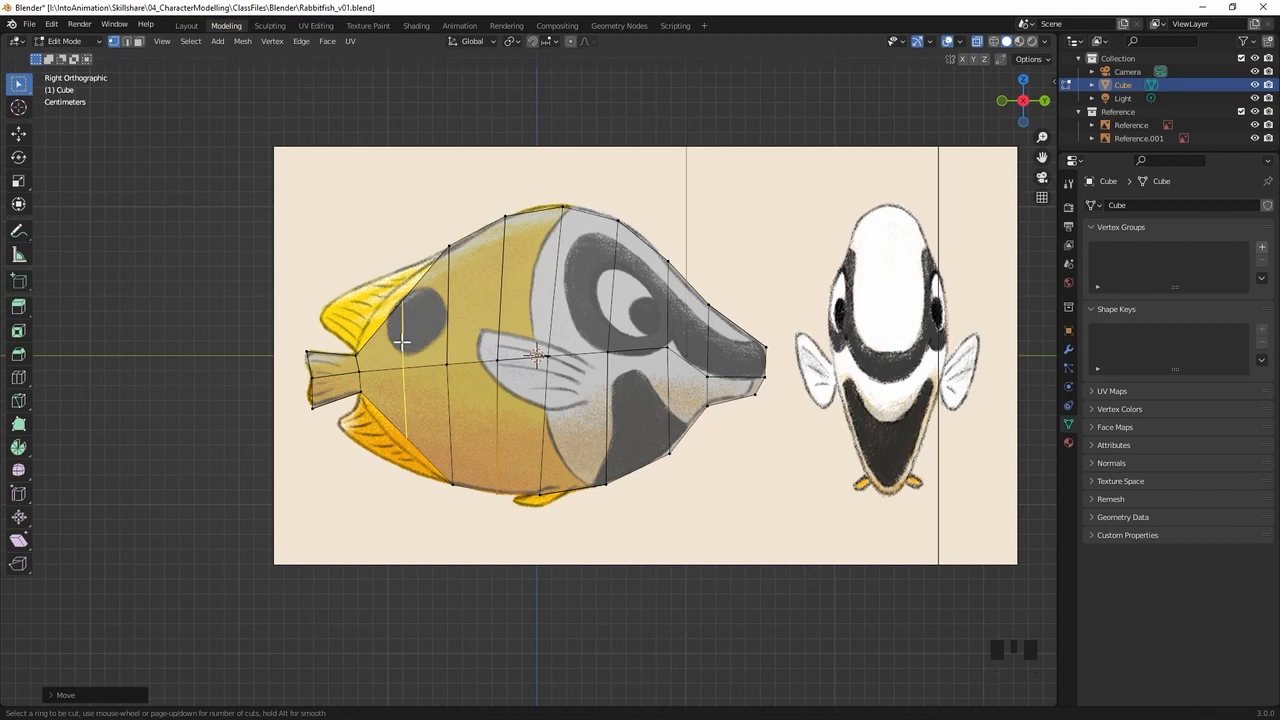
scroll(401, 342, up, 1)
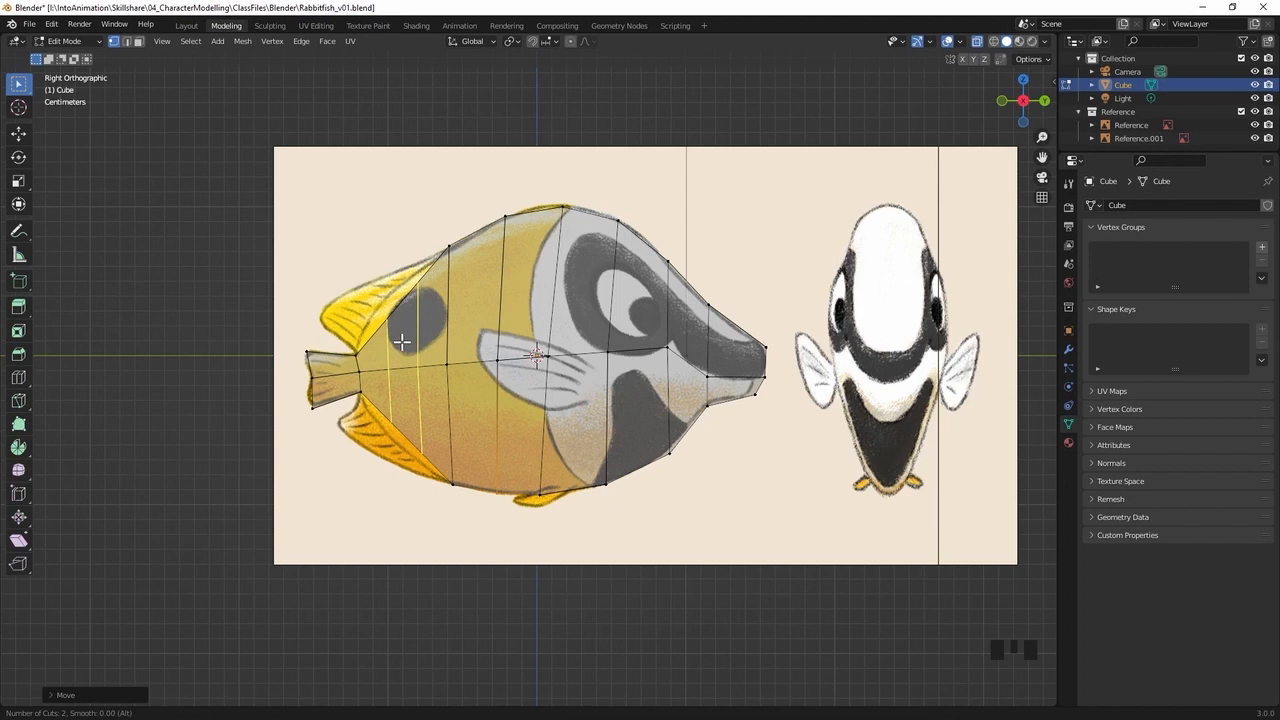
click(410, 377)
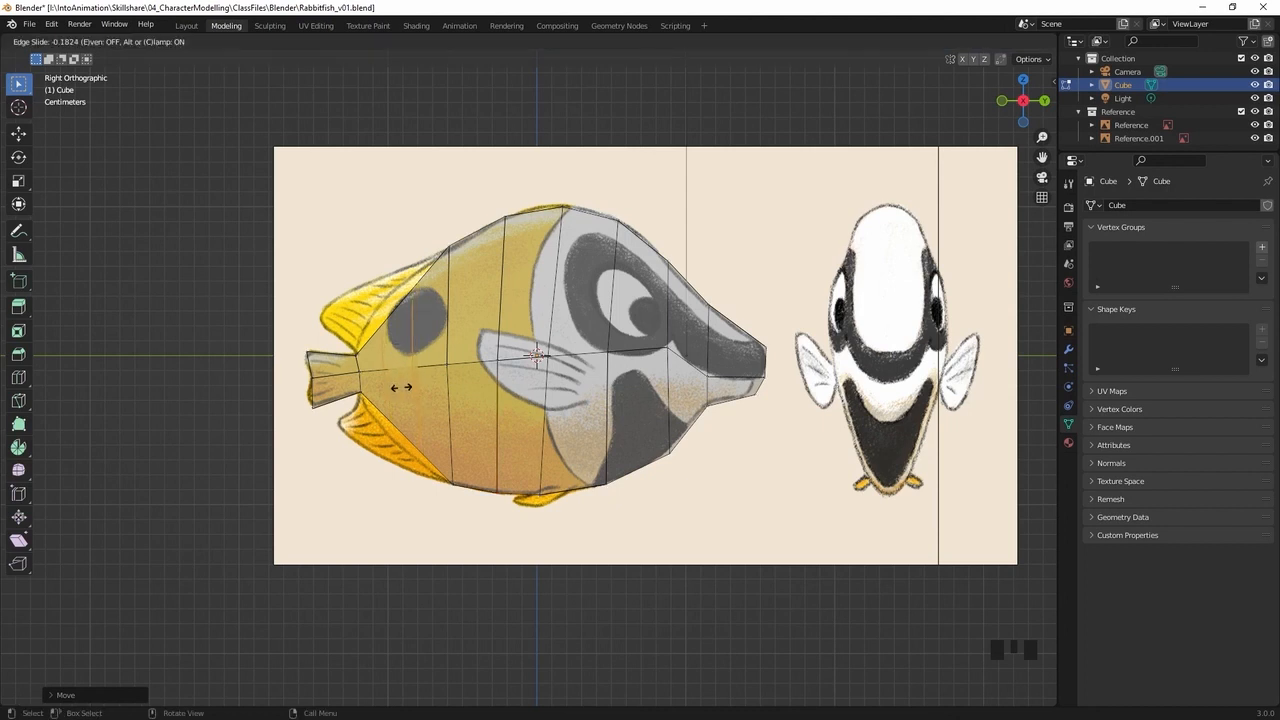
click(408, 384)
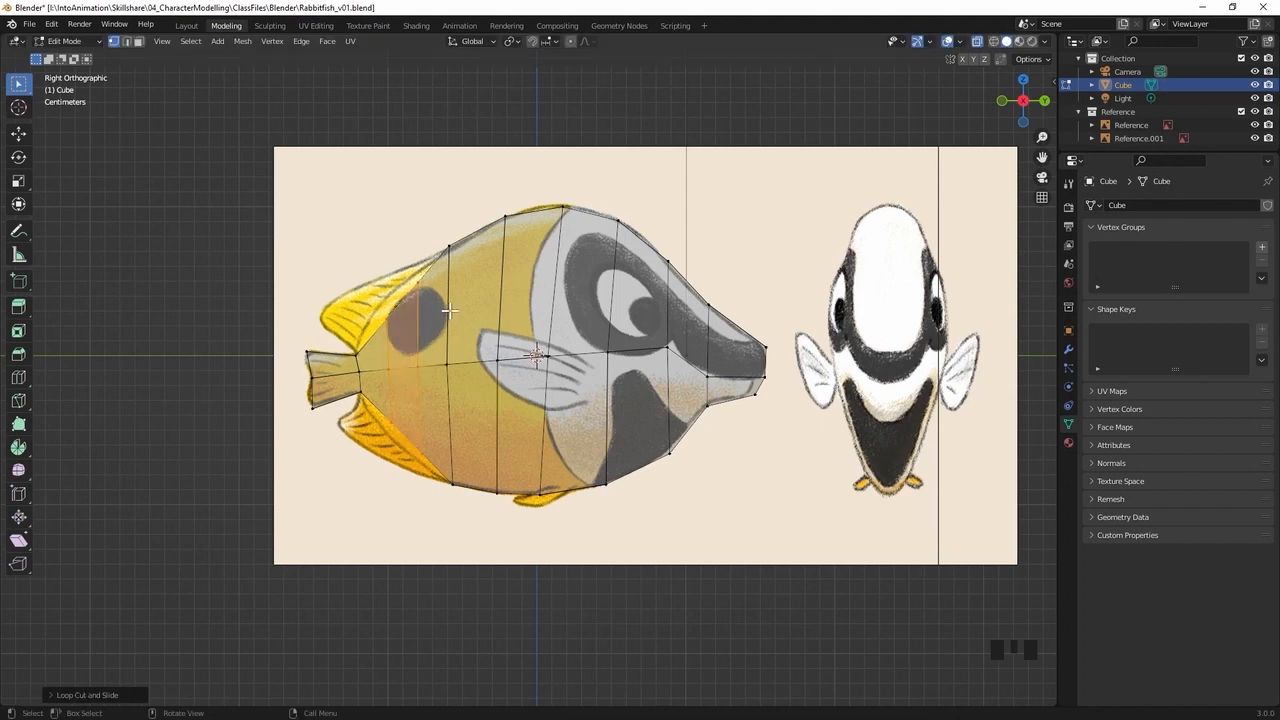
Move the top vertices of the two rear loops outward to follow the back's contour along the dorsal fin base
click(414, 298)
key(g)
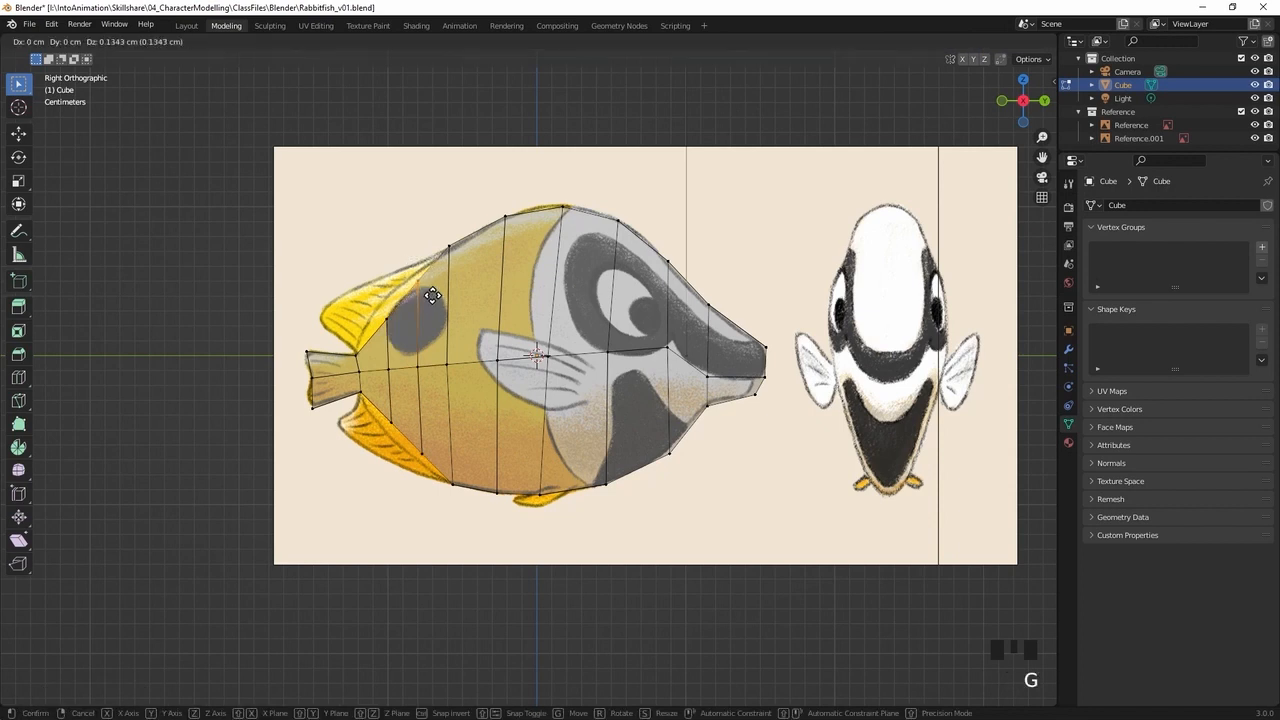
click(430, 289)
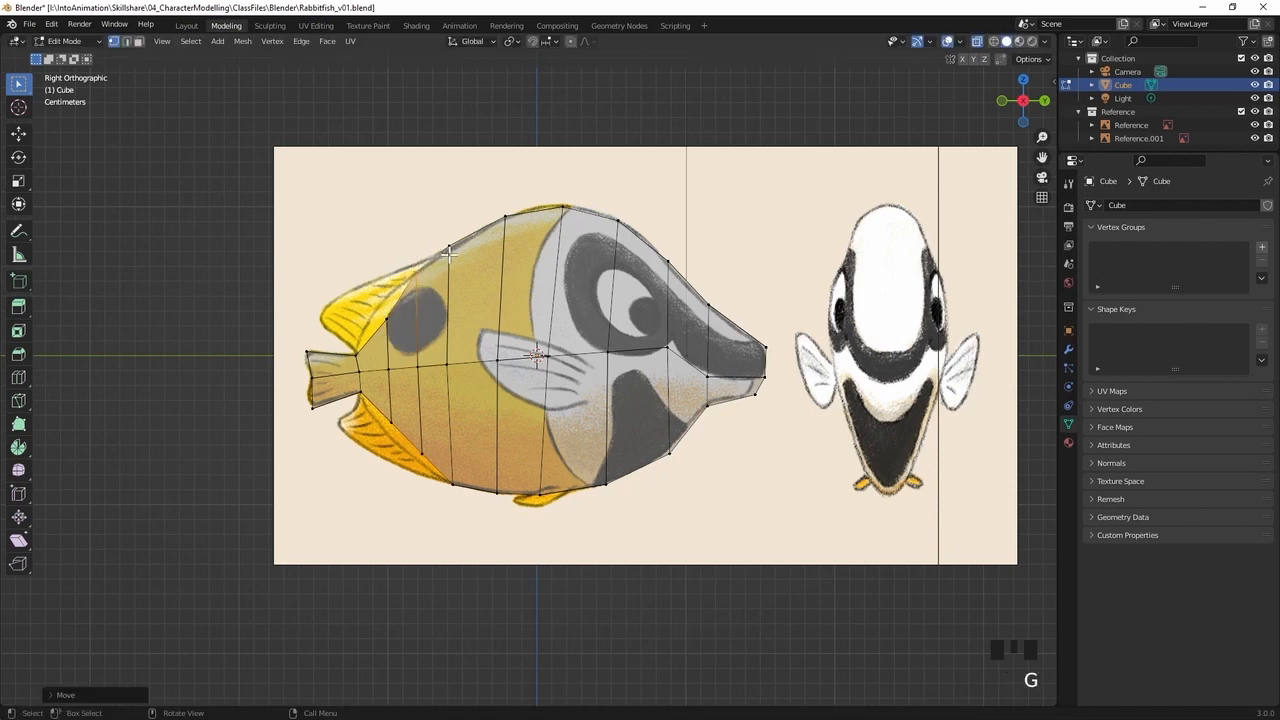
click(385, 298)
key(g)
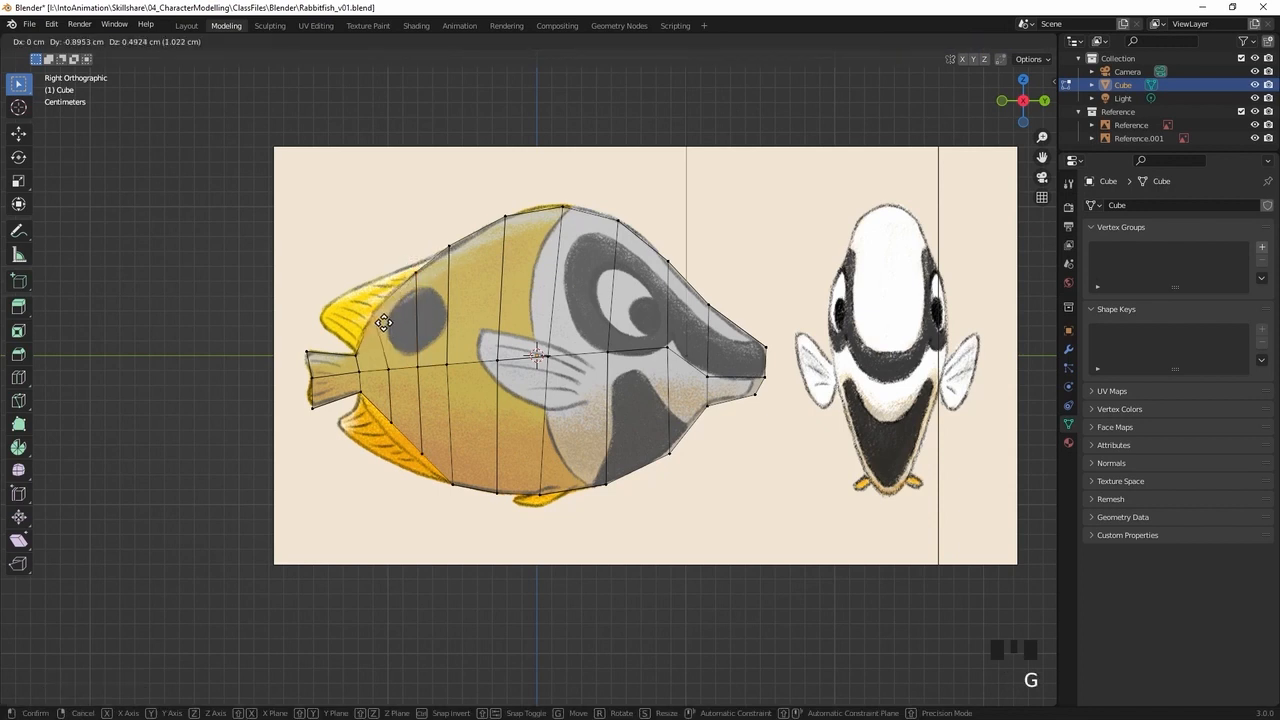
click(386, 321)
Move the bottom vertices of the two rear loops outward to follow the belly contour along the lower fin base
click(390, 413)
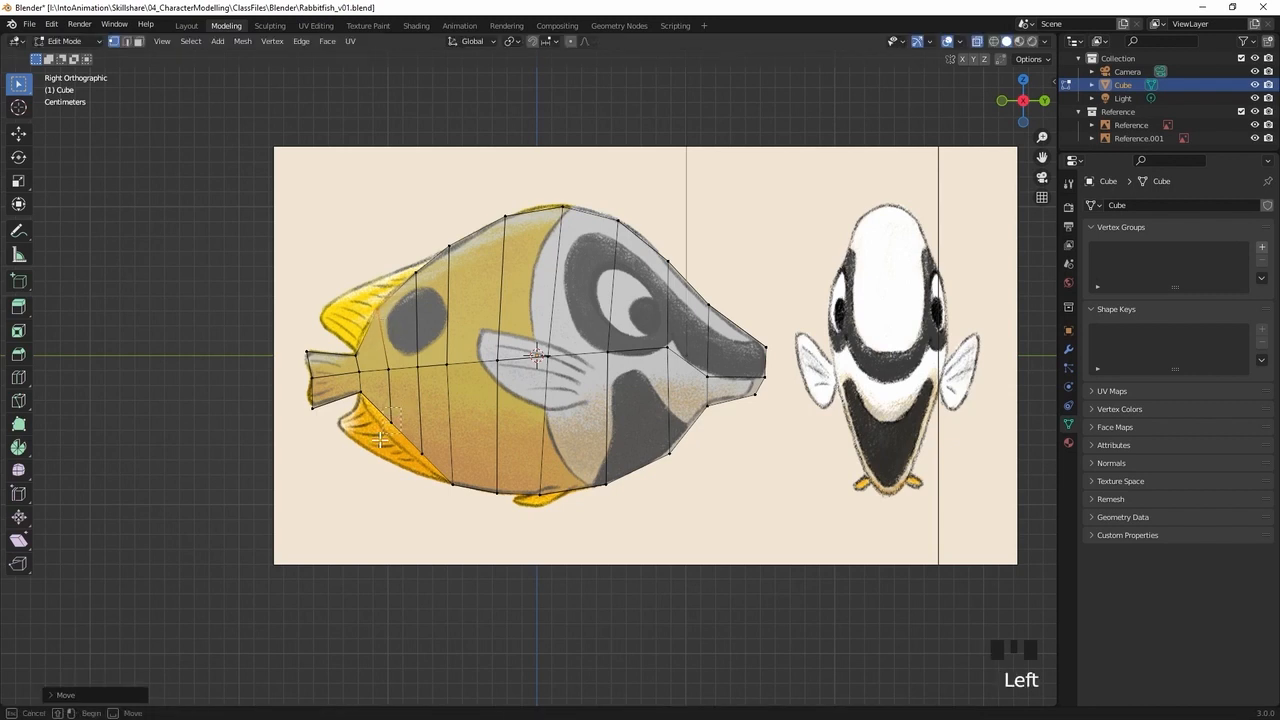
key(g)
click(372, 442)
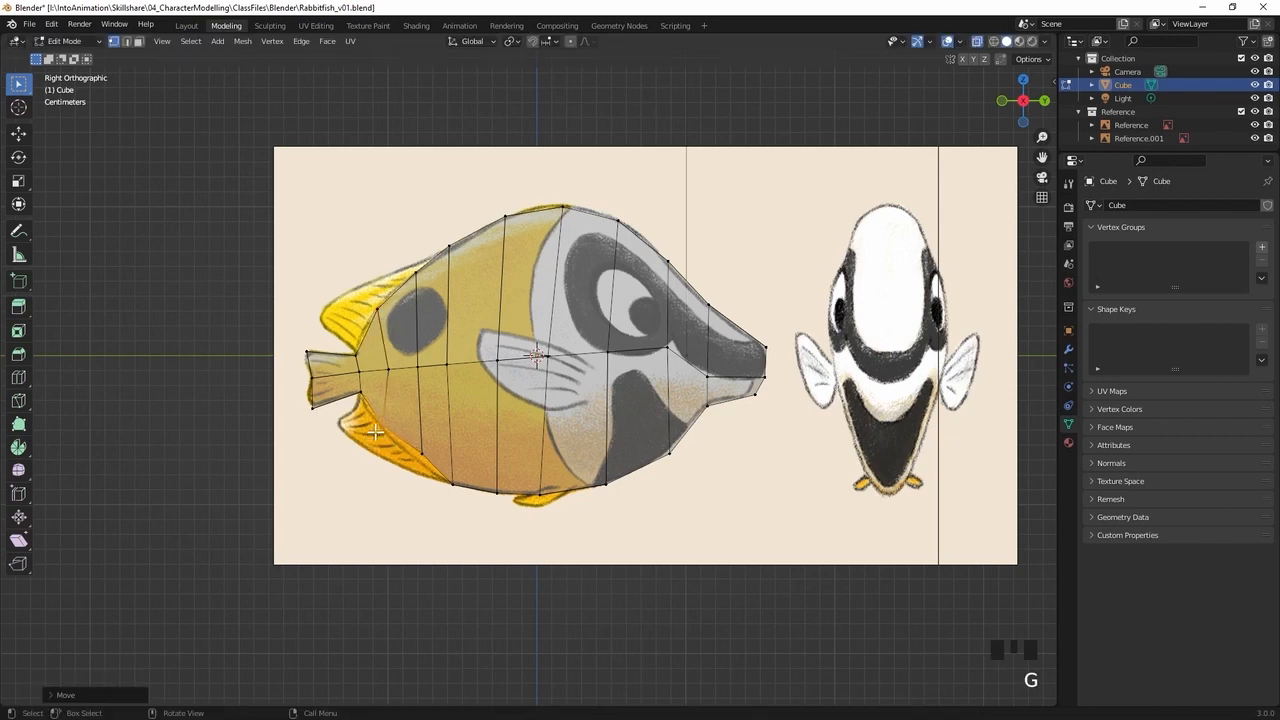
click(421, 452)
key(g)
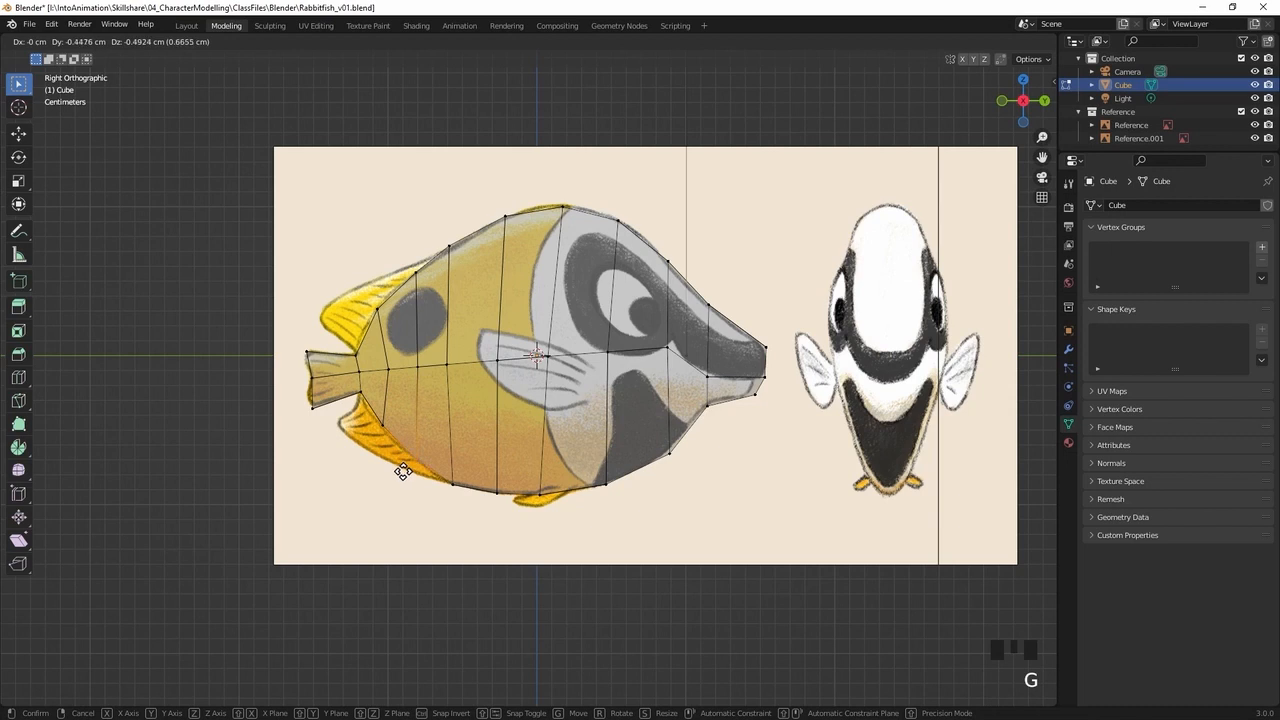
click(403, 470)
Move the middle vertices of the loop nearest the tail slightly backward to line up with its shifted ends, and clear the selection
click(388, 366)
key(g)
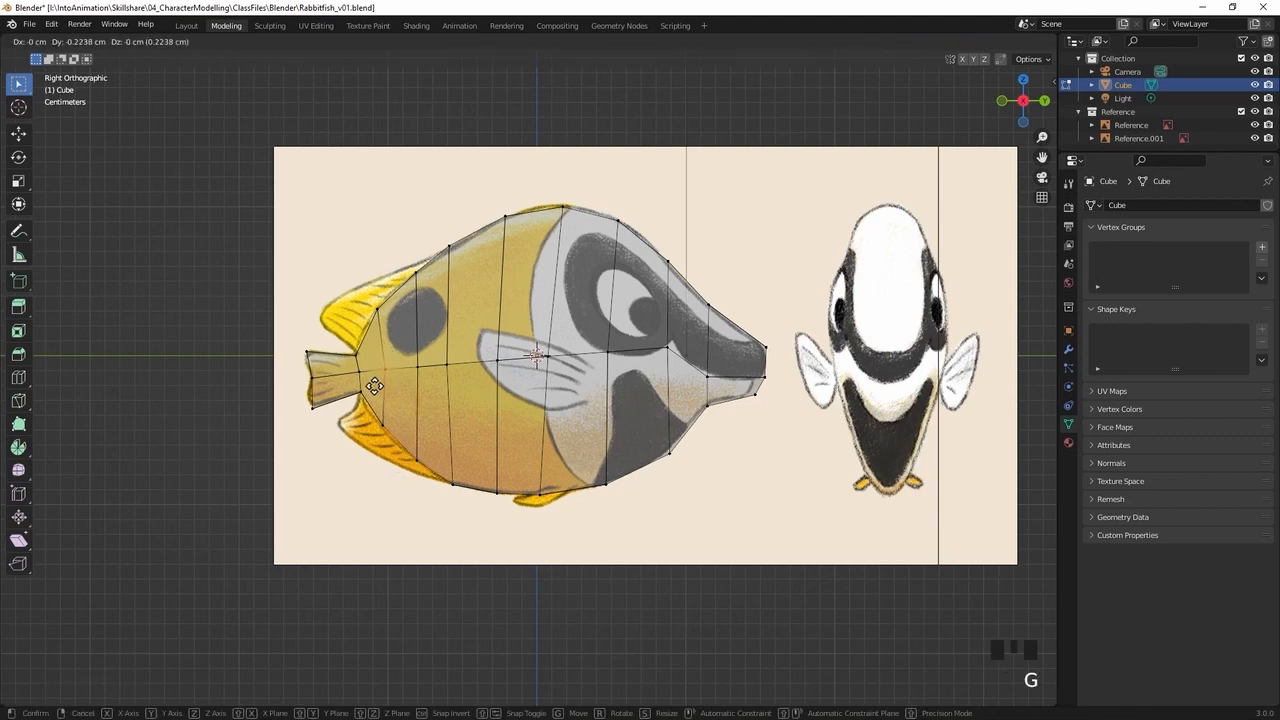
click(372, 386)
click(335, 461)
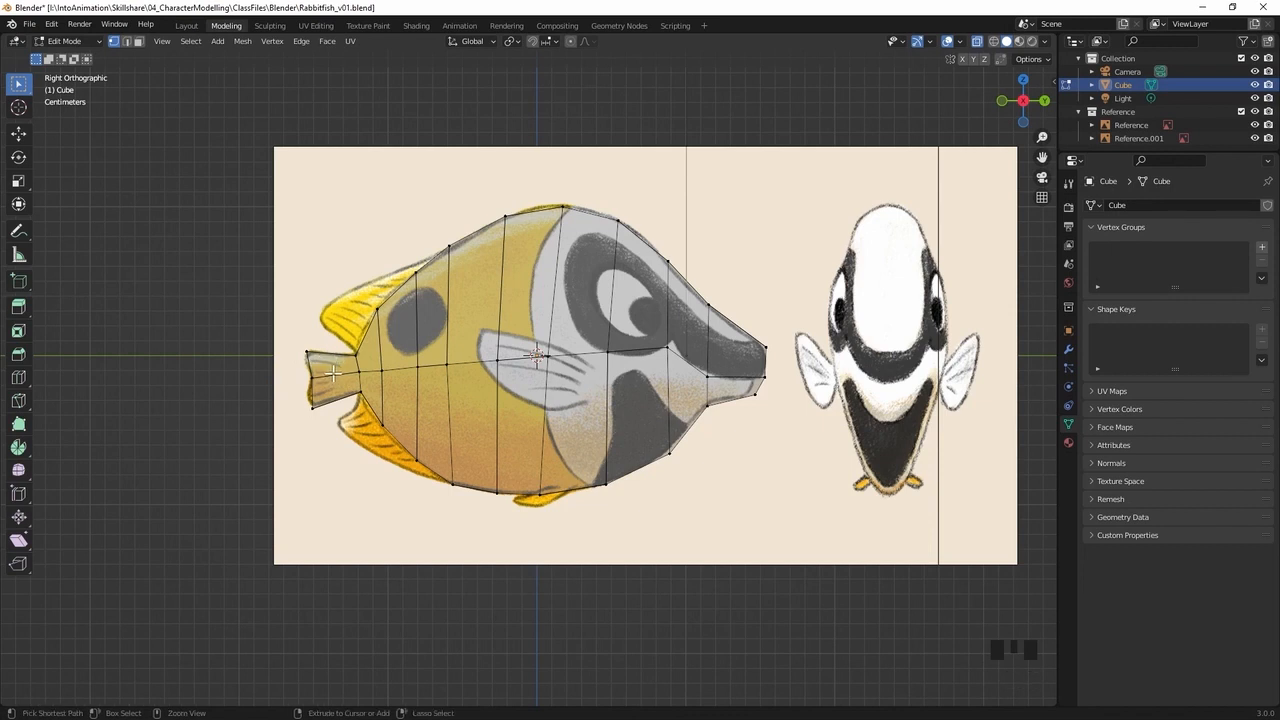
Add two vertical loop cuts across the tail fin, evenly spaced between its rear edge and the tail base
key(ctrl+r)
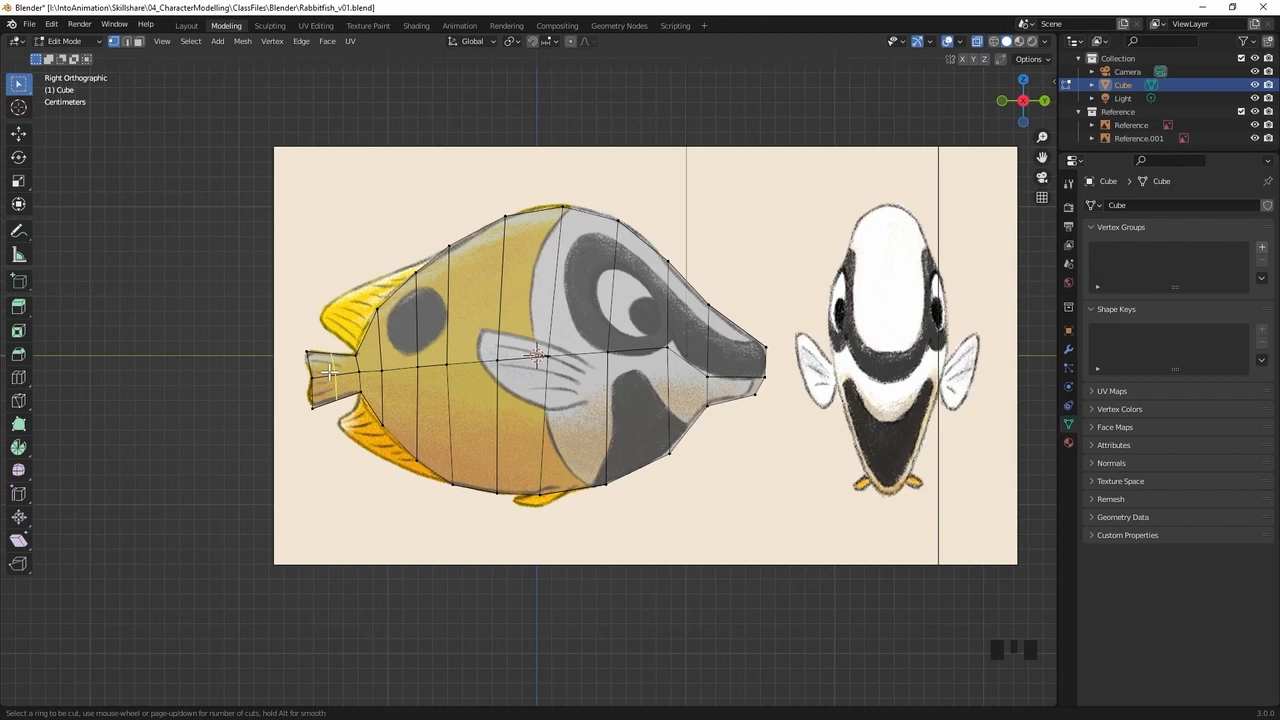
scroll(330, 370, up, 1)
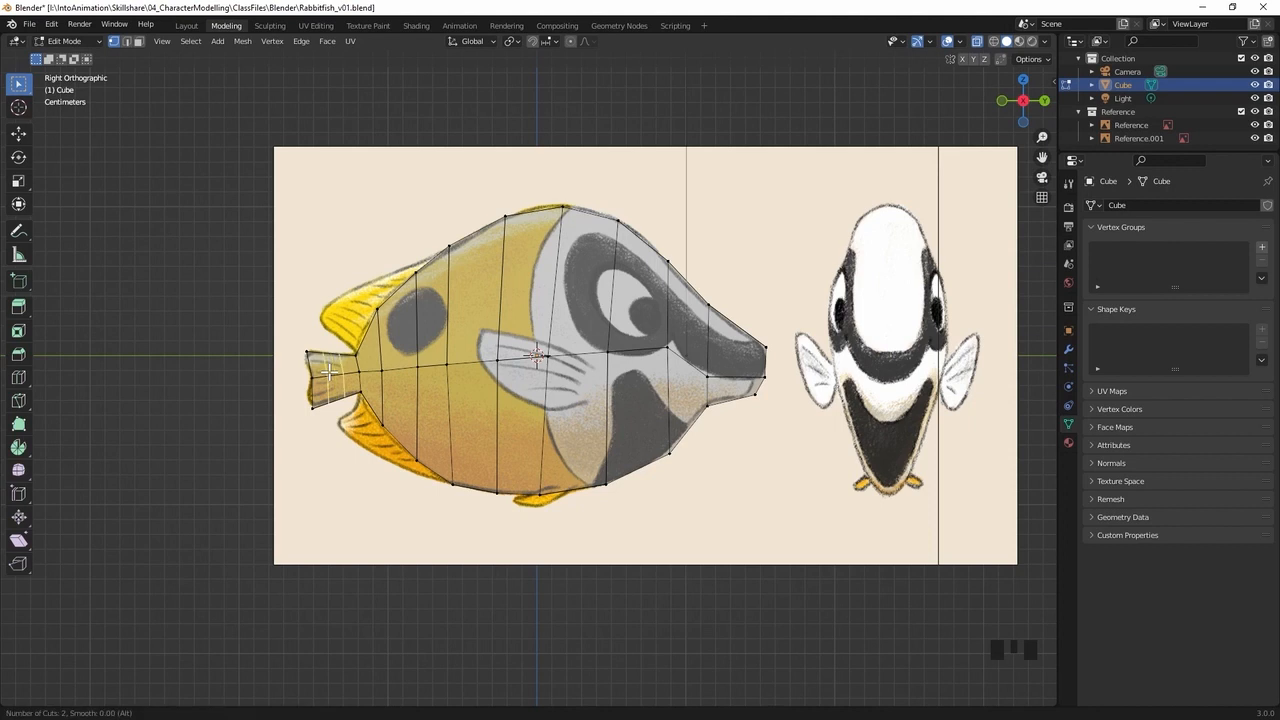
click(330, 370)
click(327, 368)
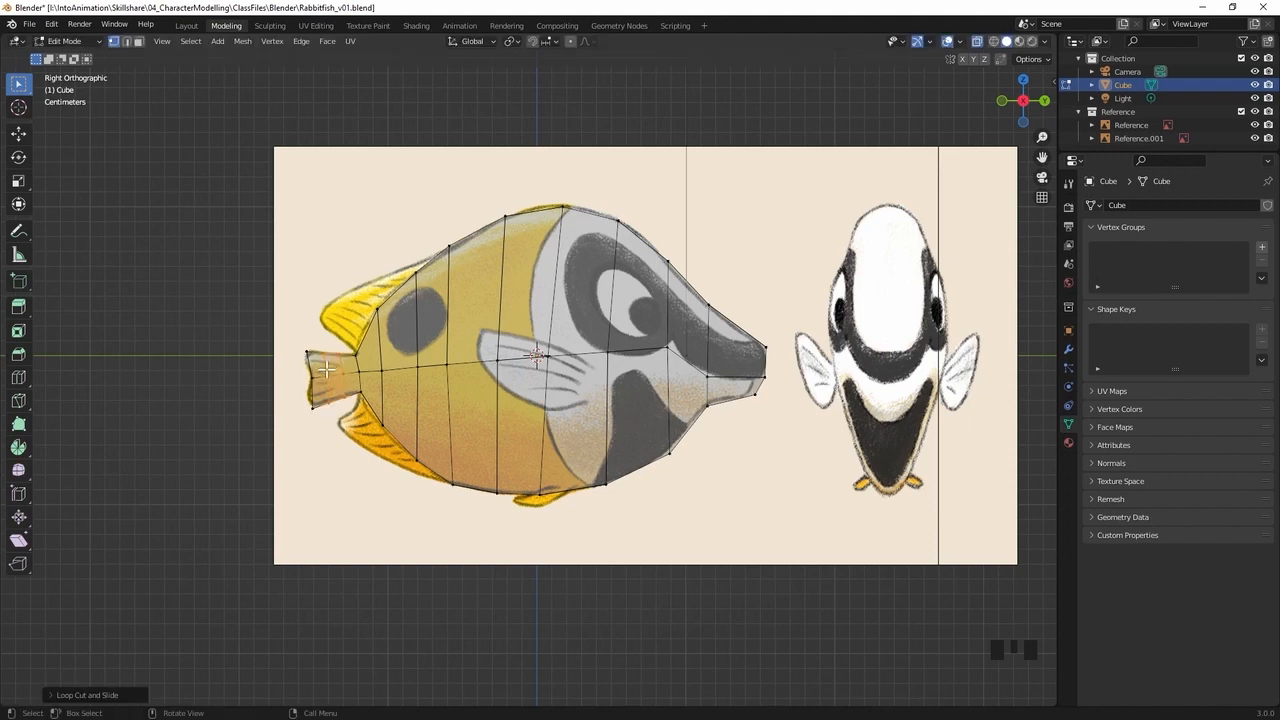
Move the top and bottom vertices of the two tail fin loops slightly to follow the tail's outline in the side reference
drag(312, 343, 344, 362)
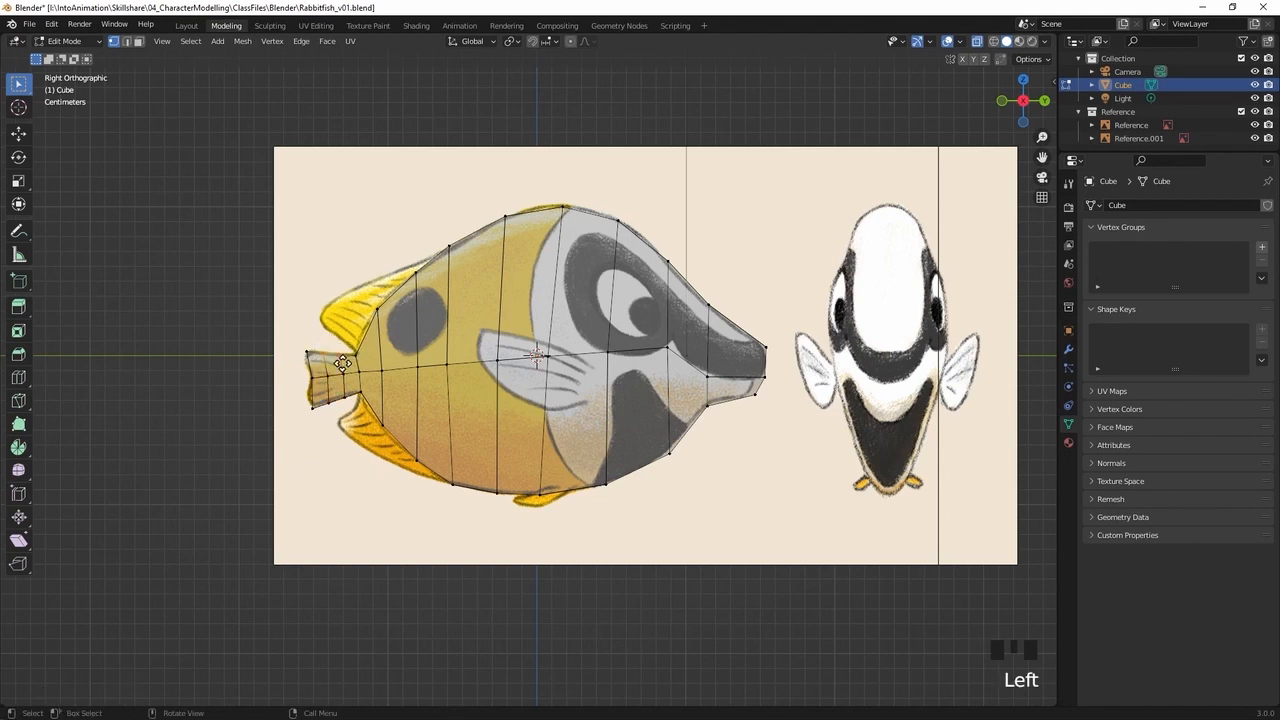
key(g)
click(342, 366)
click(315, 414)
key(g)
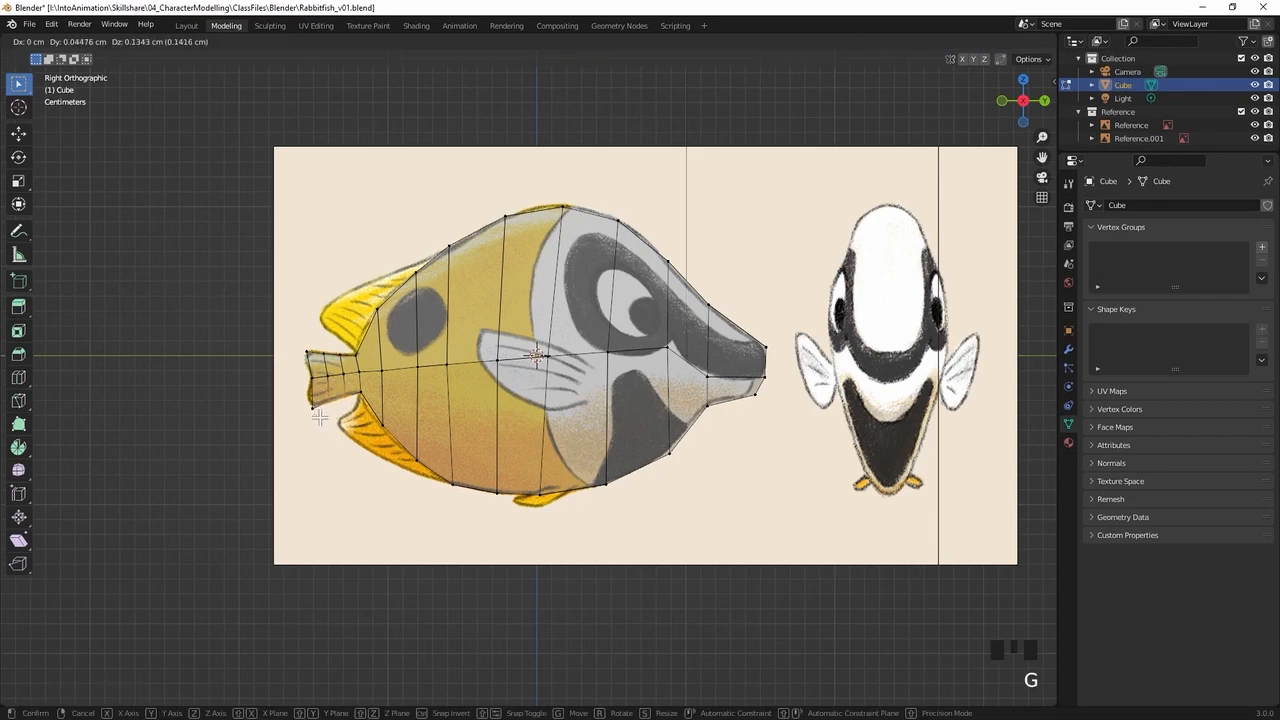
click(319, 417)
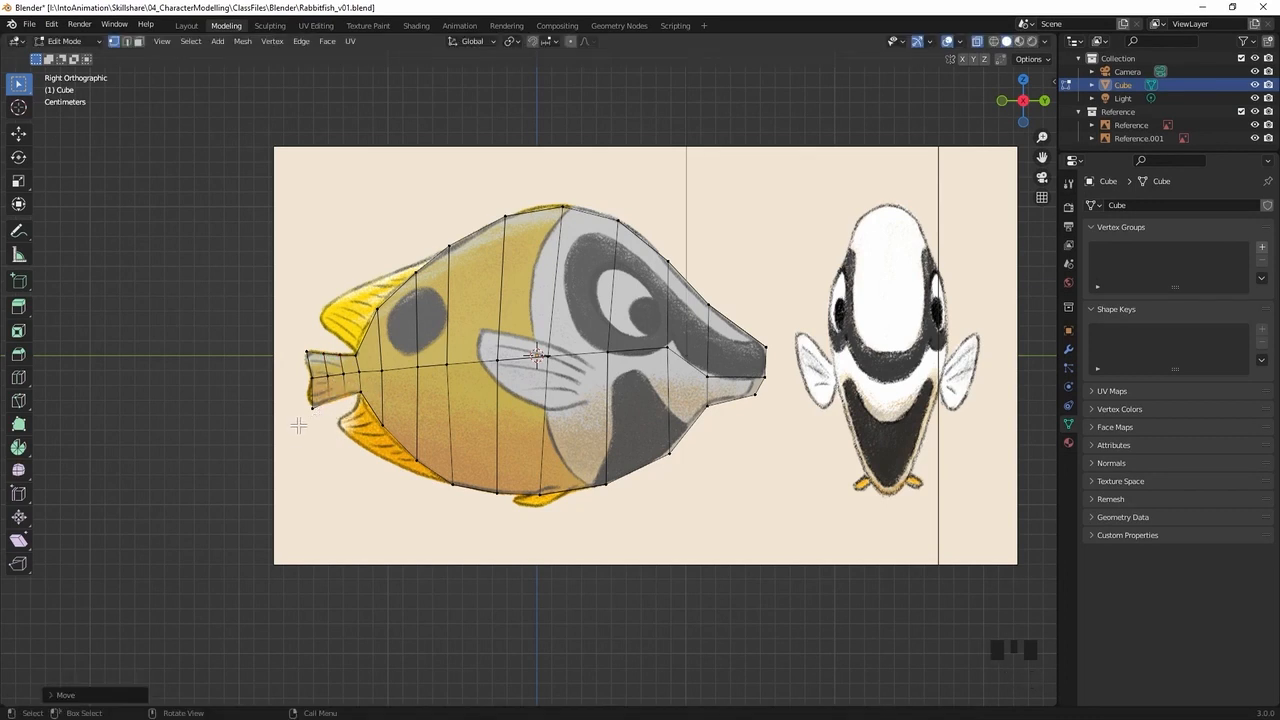
click(330, 350)
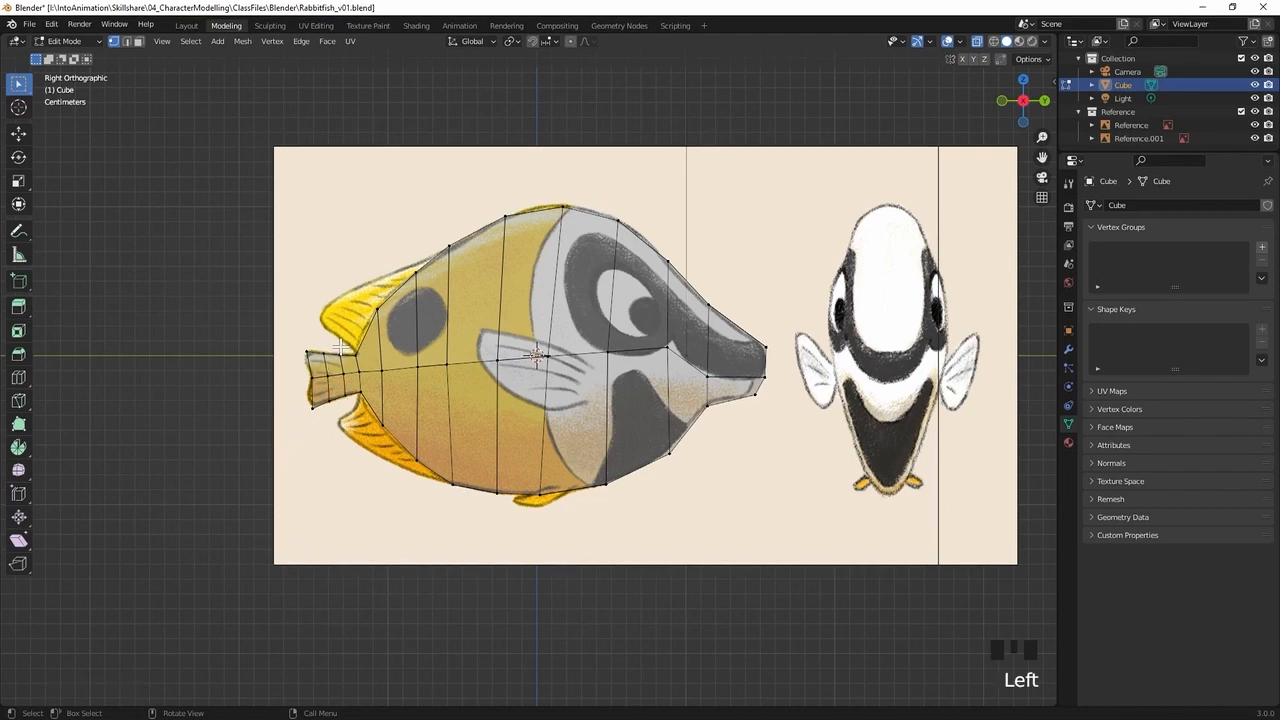
Turn off X-ray display and examine the fish mesh's overall shape from several angles
middle_drag(711, 233, 605, 297)
middle_drag(597, 426, 700, 390)
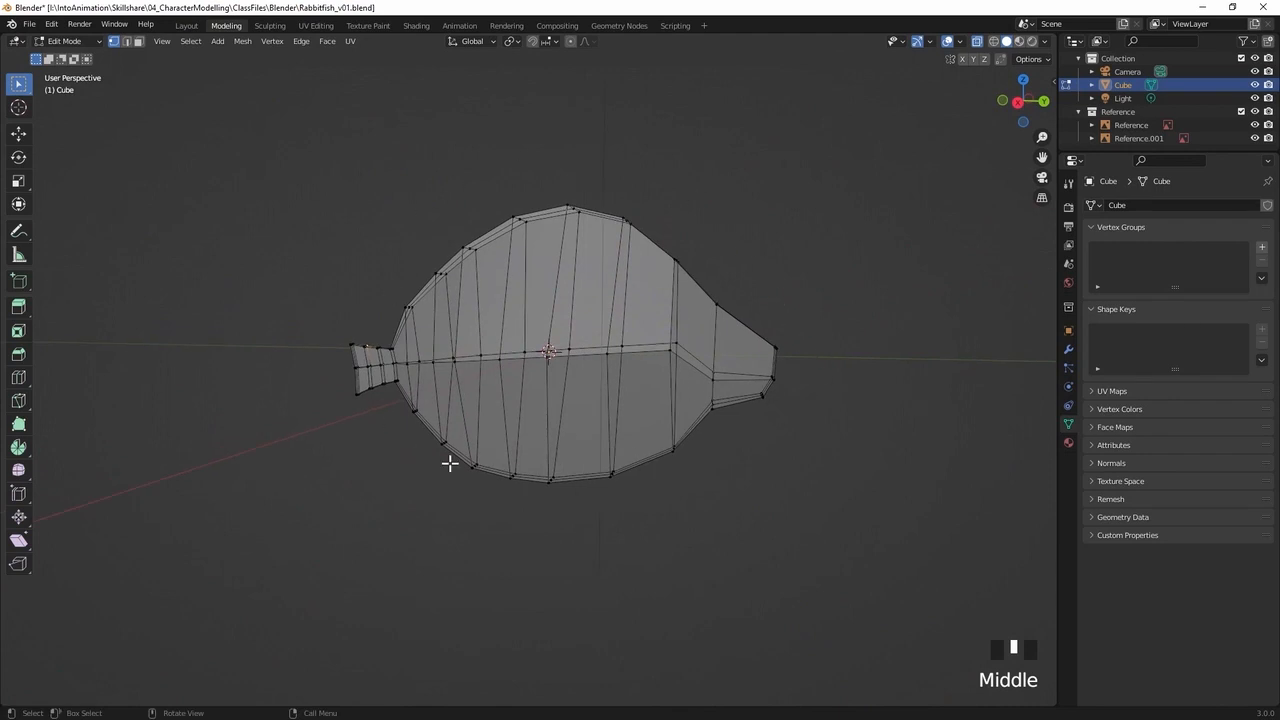
middle_drag(586, 233, 425, 327)
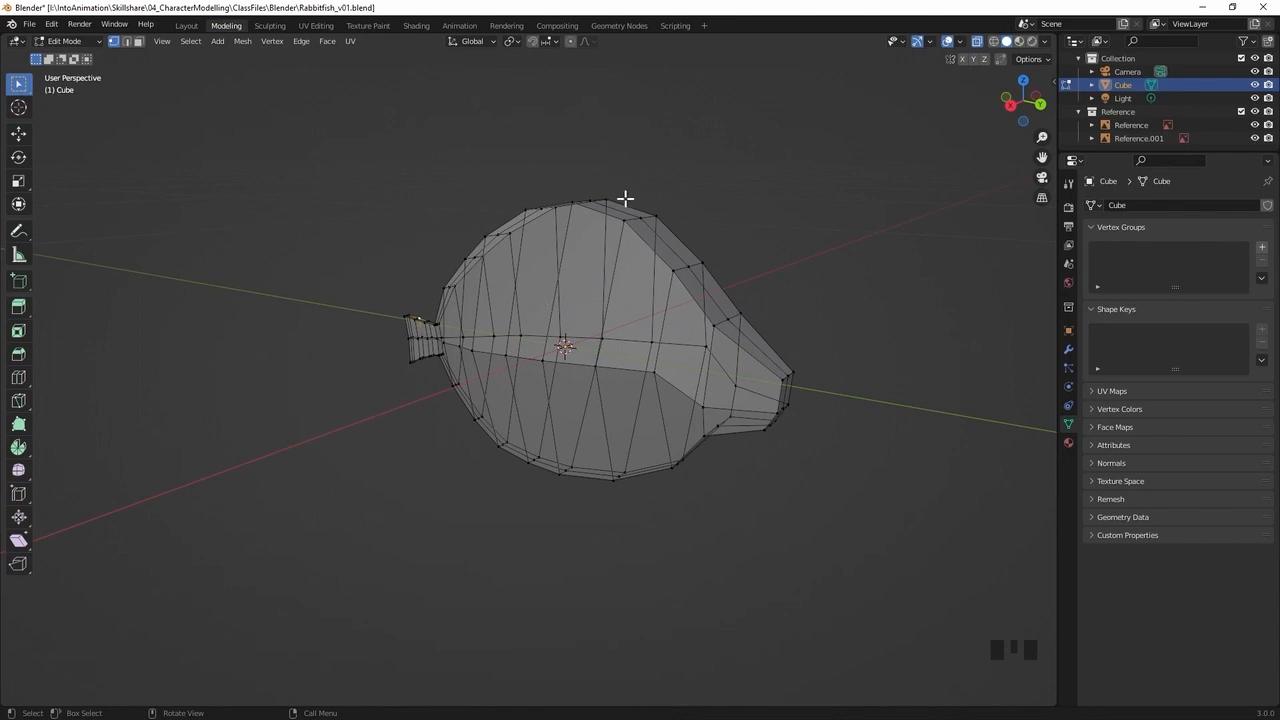
shift+middle_drag(620, 314, 598, 297)
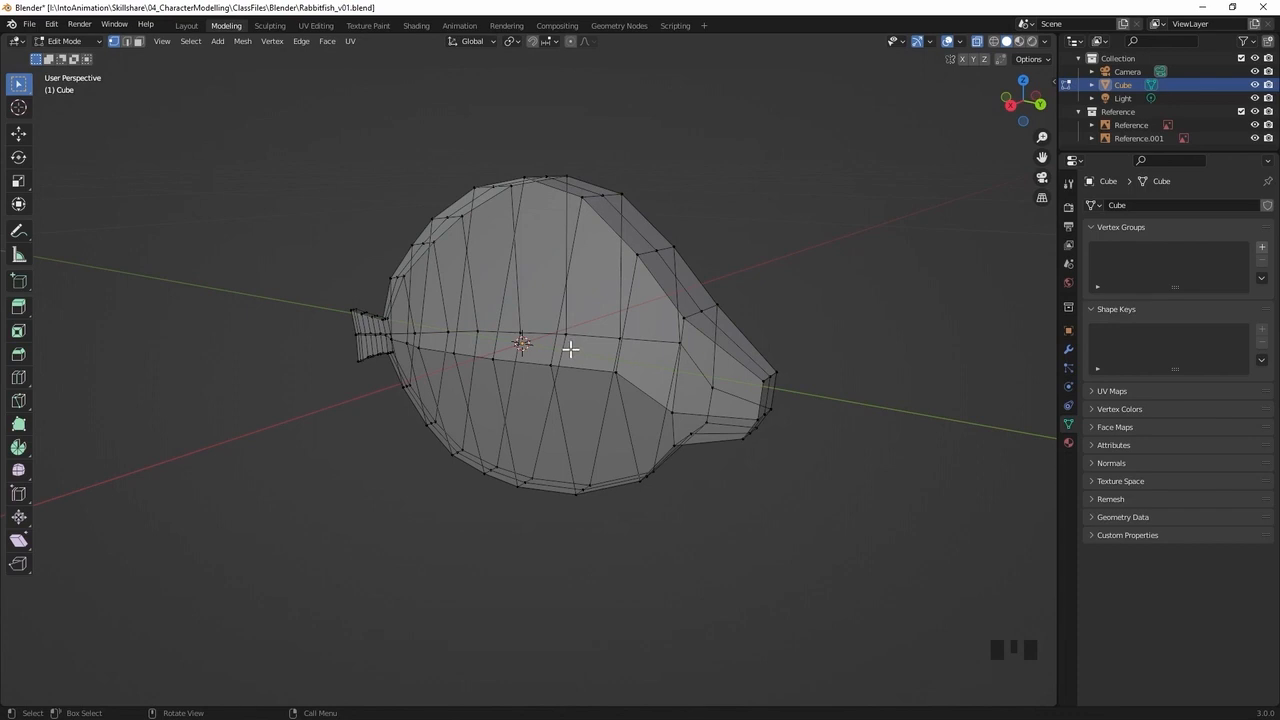
key(alt+z)
middle_drag(566, 349, 626, 331)
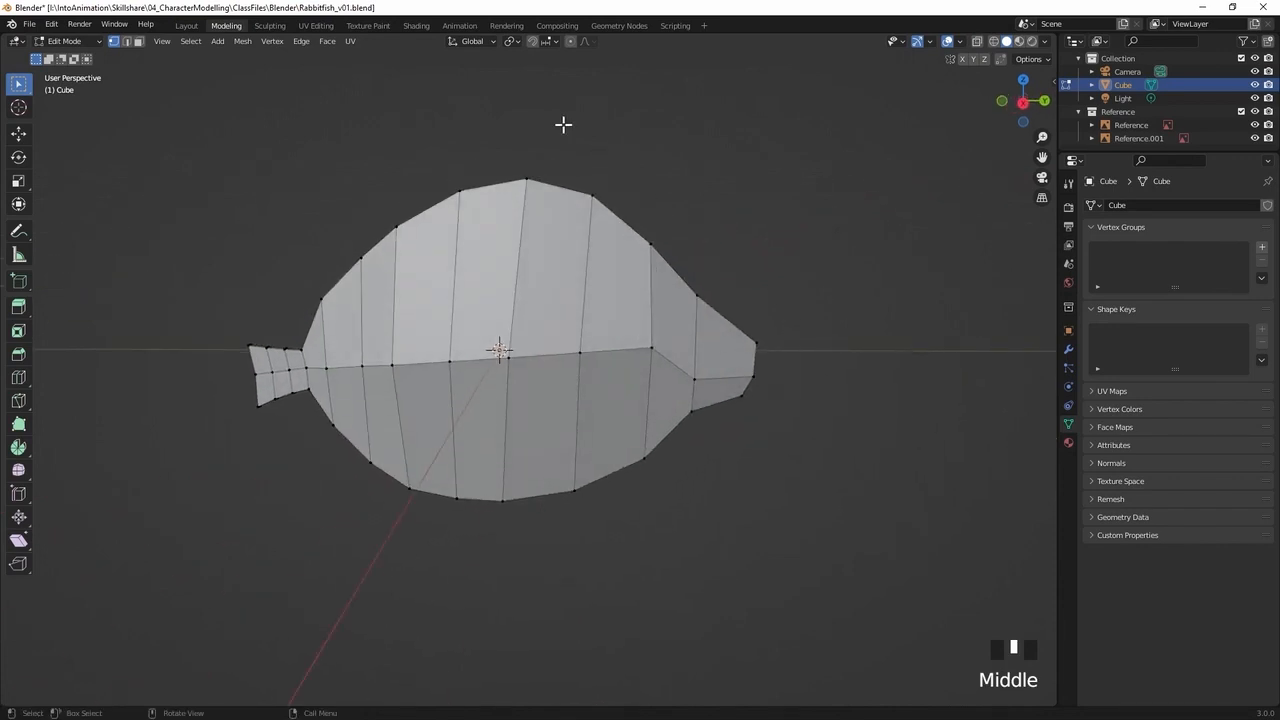
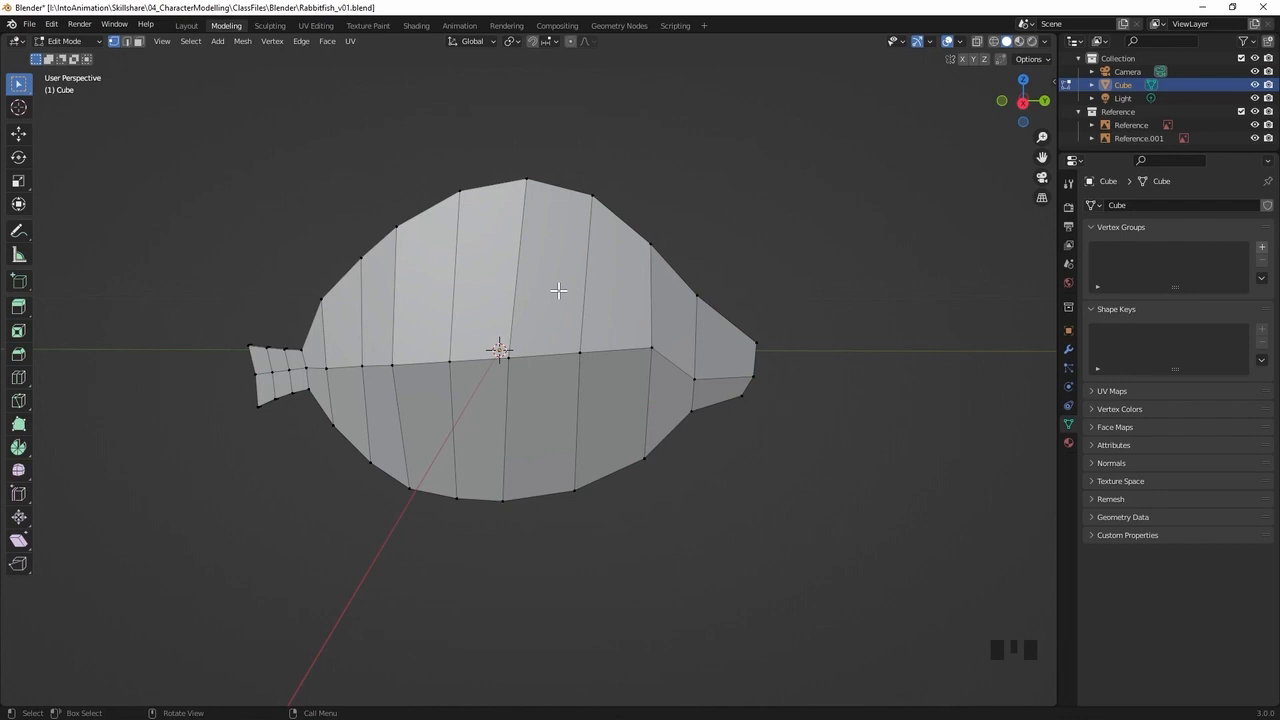
Leave Edit Mode, add a Subdivision Surface modifier to the fish, and set its viewport level to 2
key(Tab)
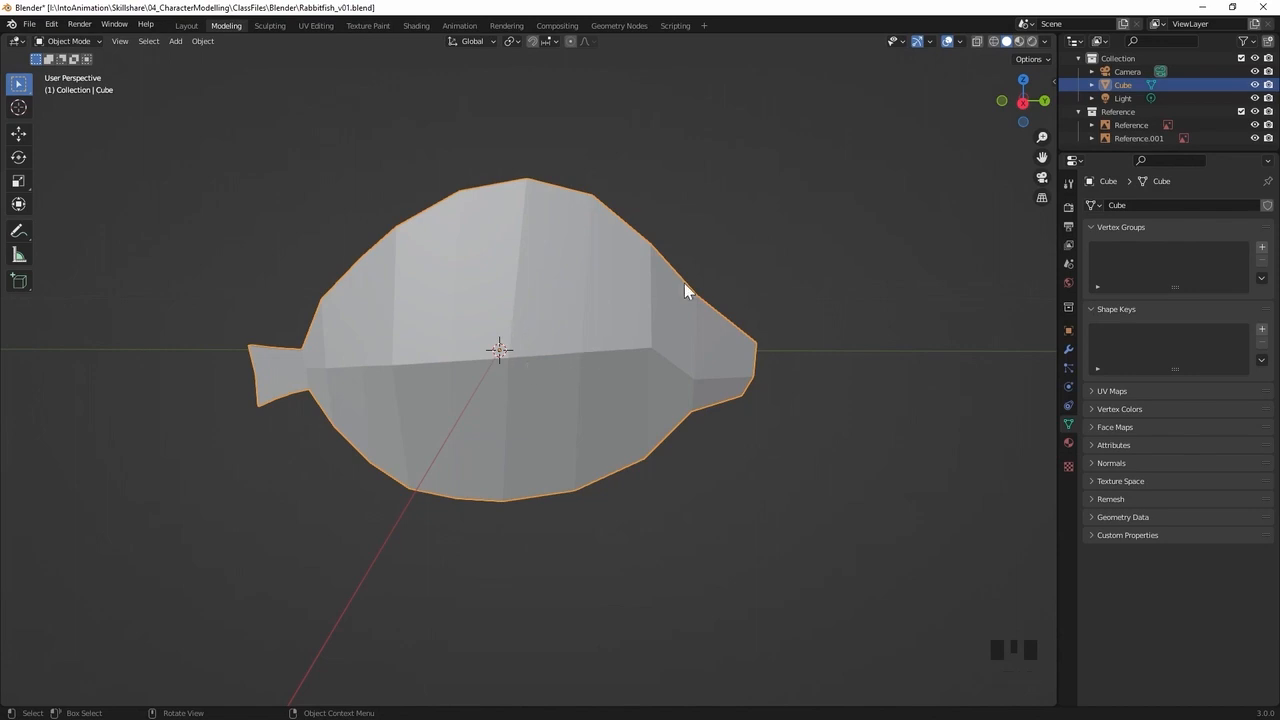
click(1068, 353)
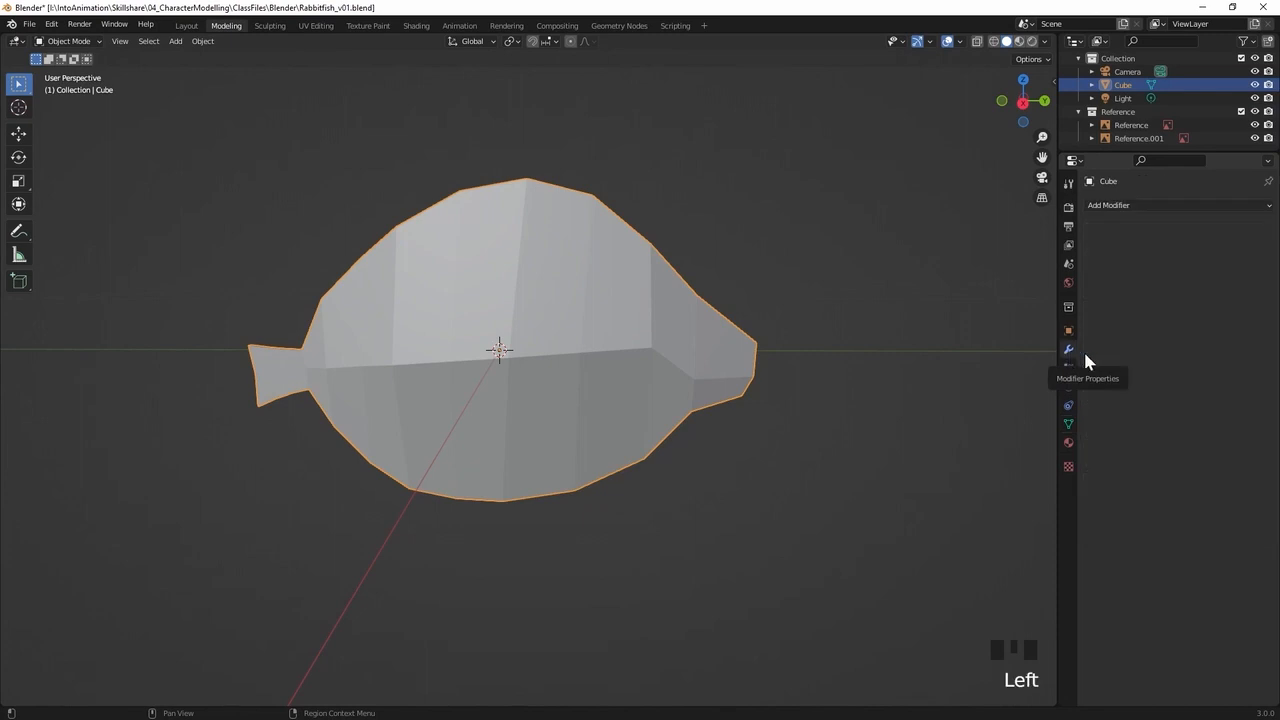
click(1143, 206)
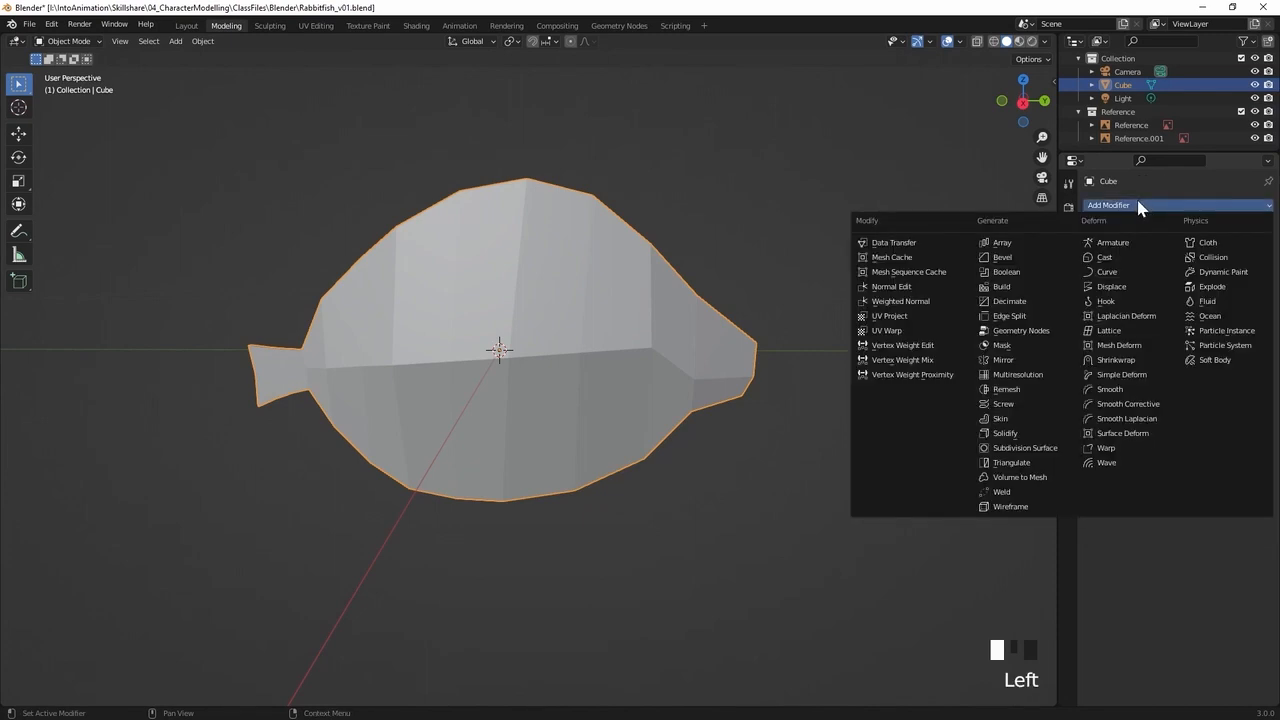
click(1040, 455)
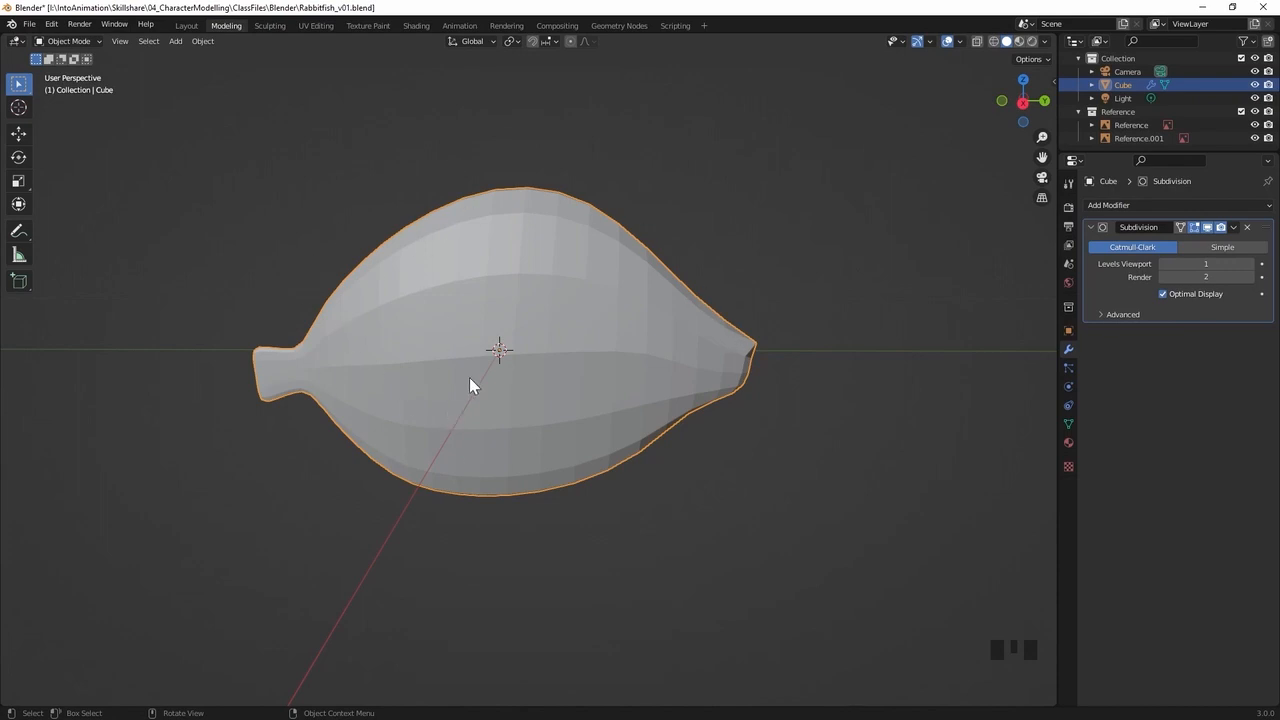
click(1250, 264)
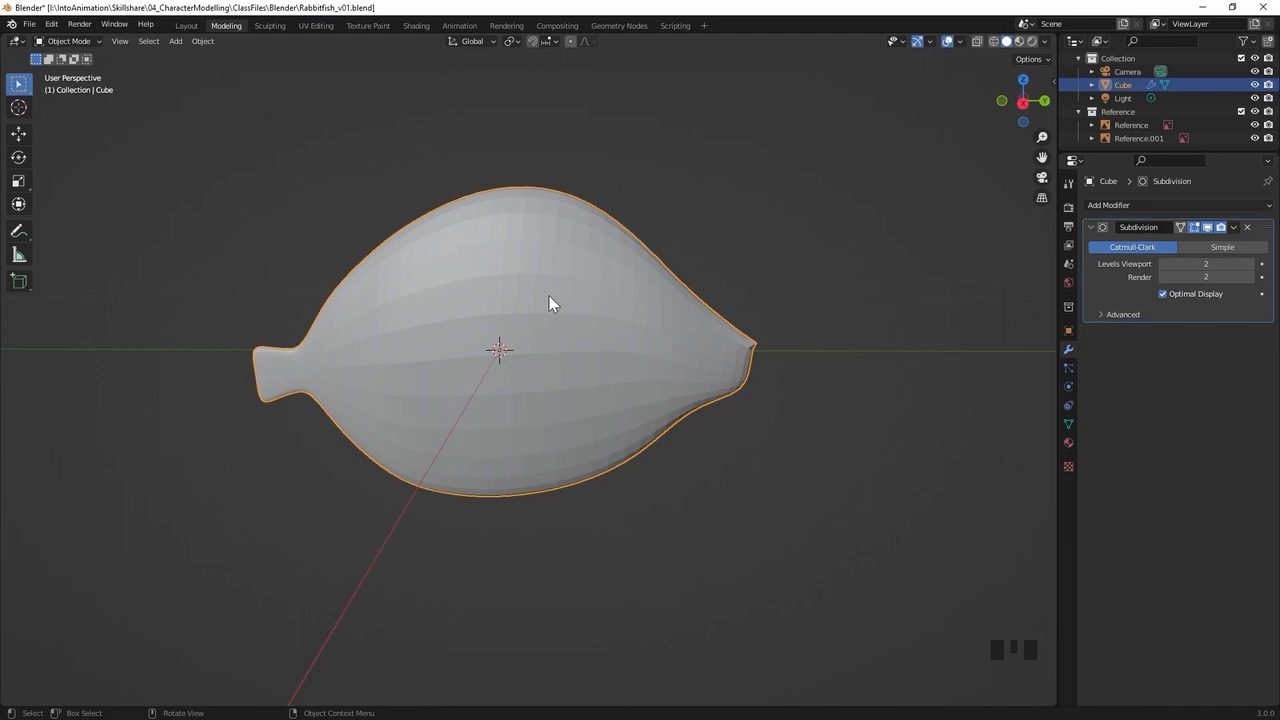
key(Tab)
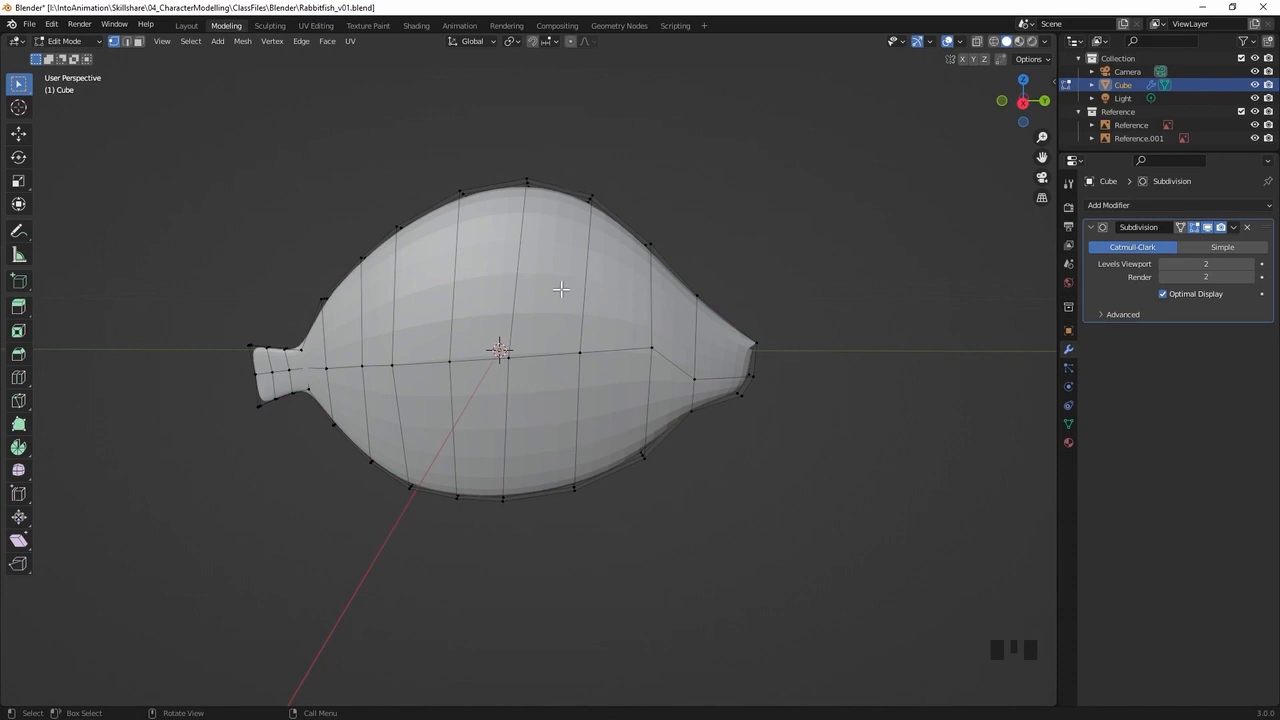
click(596, 188)
key(g)
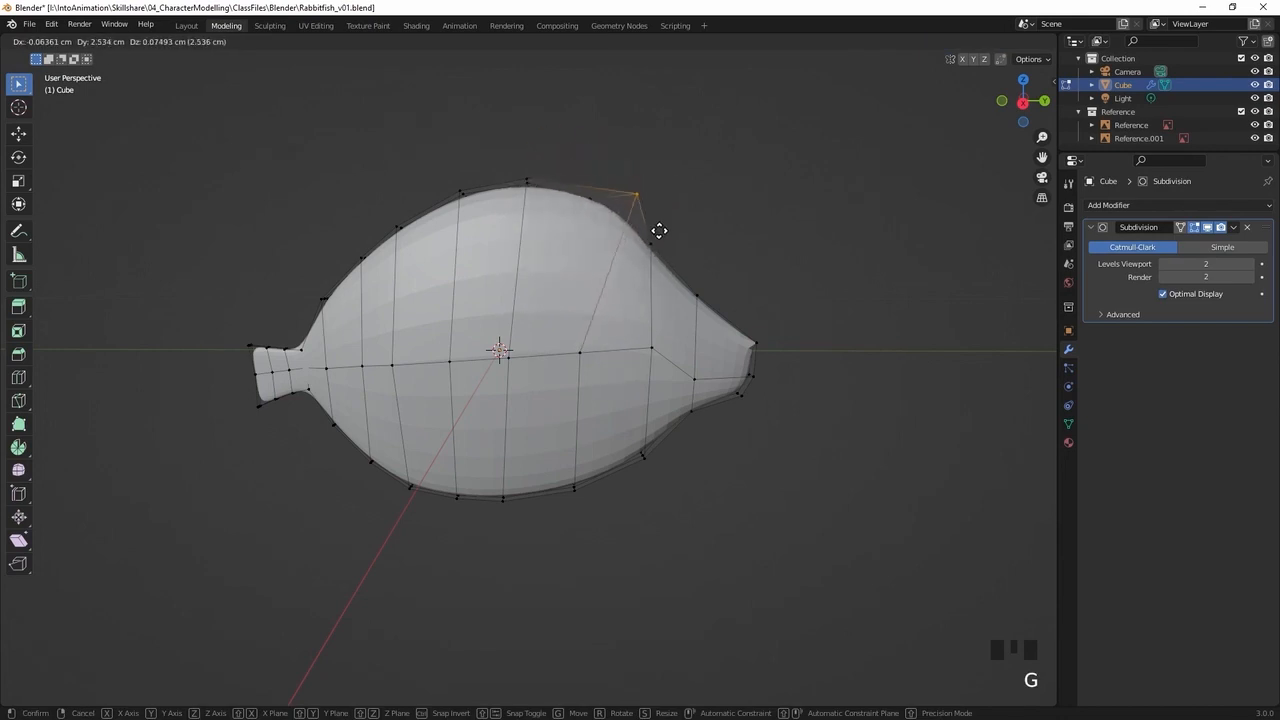
right_click(635, 185)
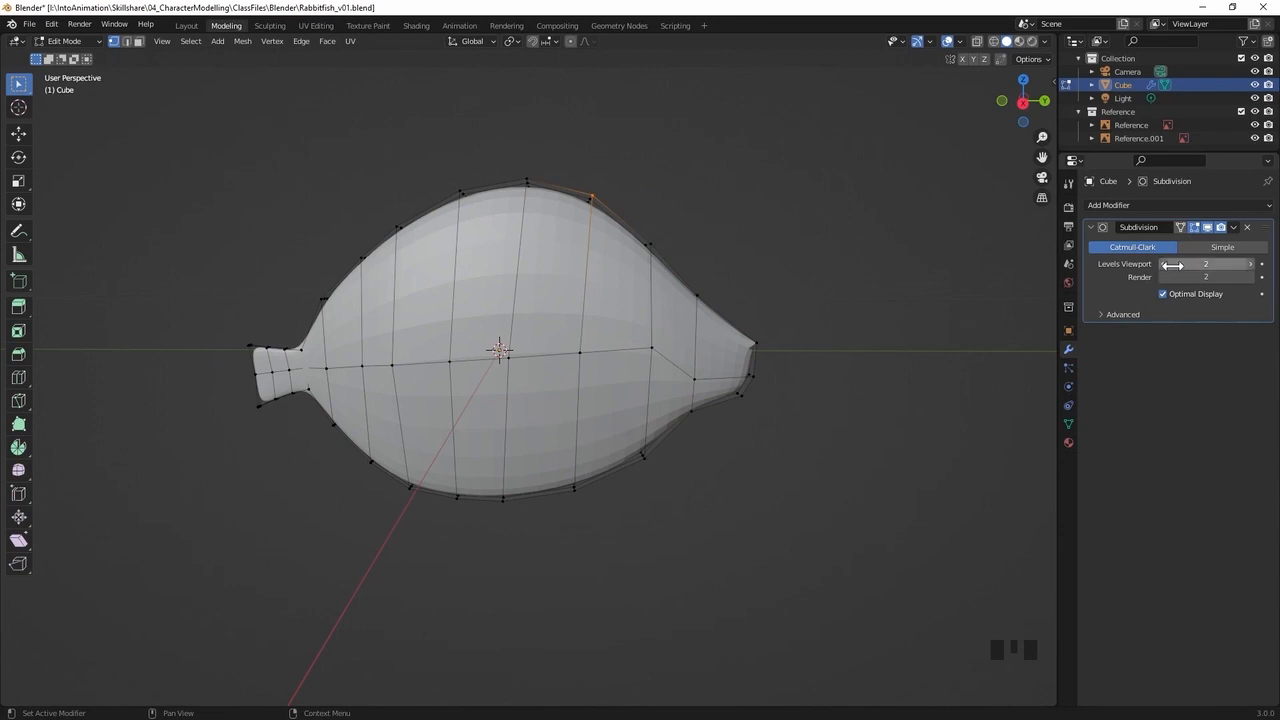
Compare the fish mesh at subdivision viewport level 0 with its smoothed form at level 2
click(1164, 270)
click(1162, 265)
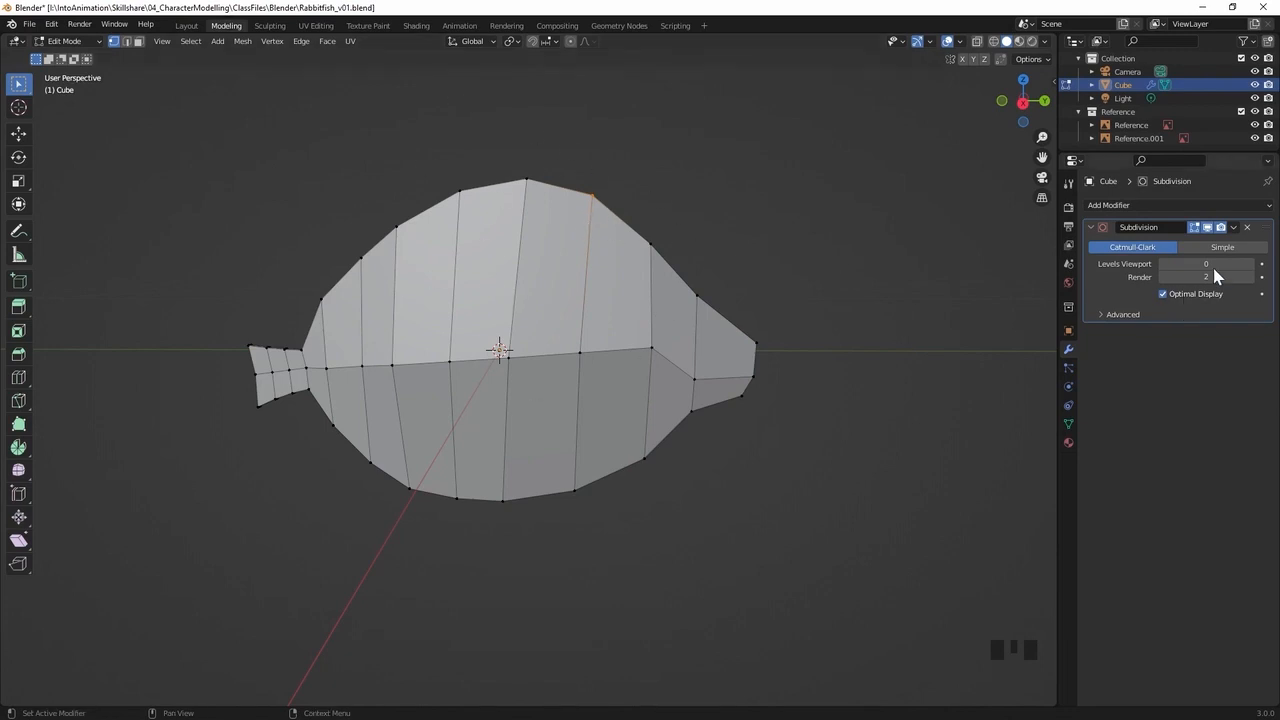
click(1250, 264)
click(1250, 264)
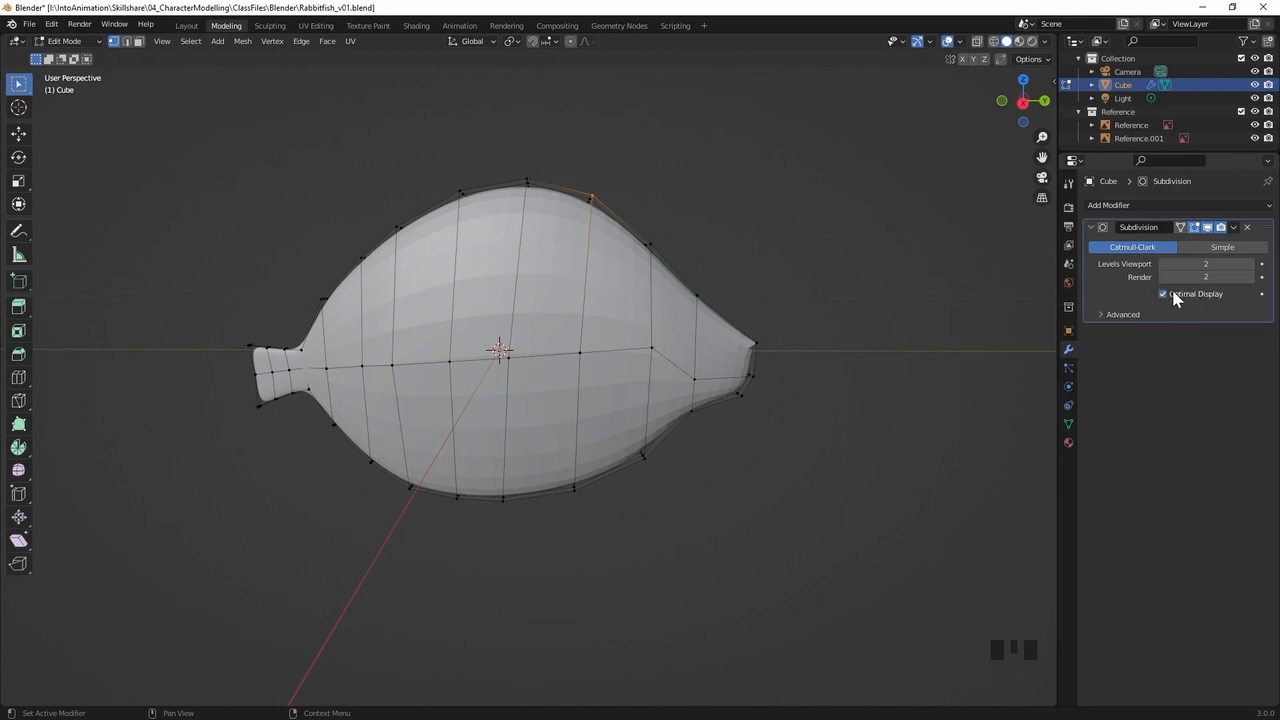
Return to Object Mode and apply smooth shading to the fish
middle_drag(607, 220, 561, 268)
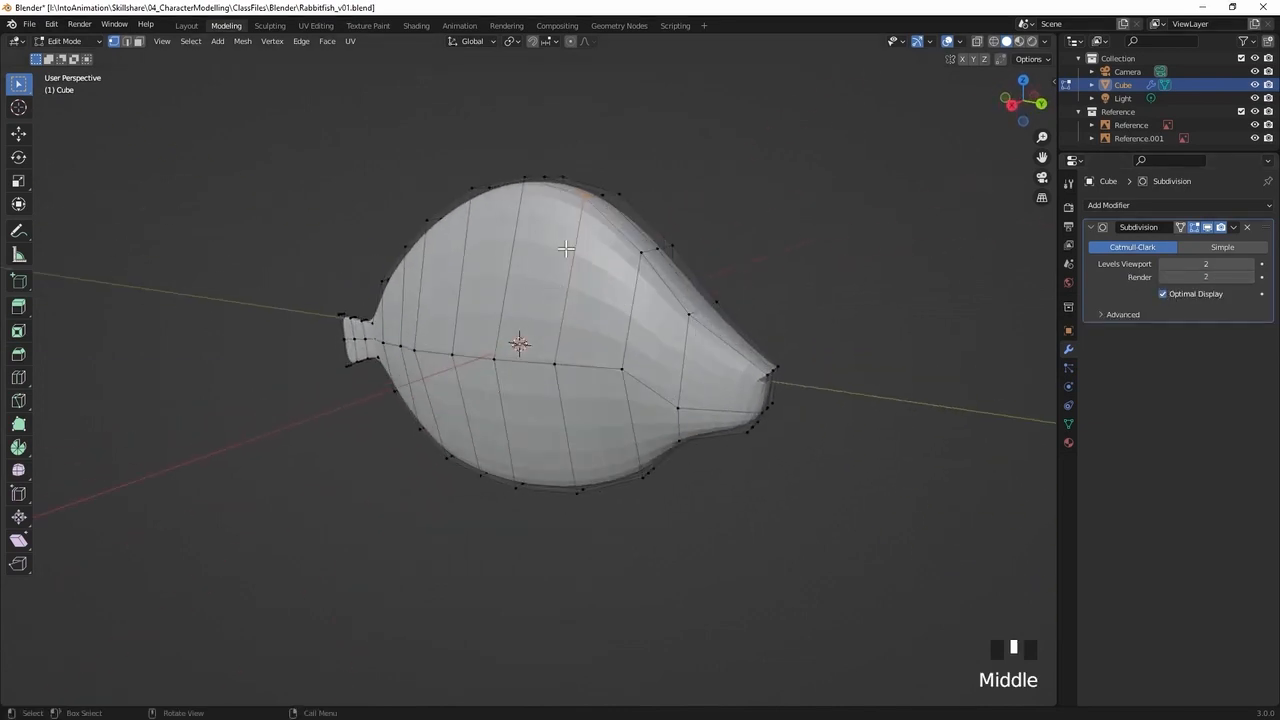
key(Tab)
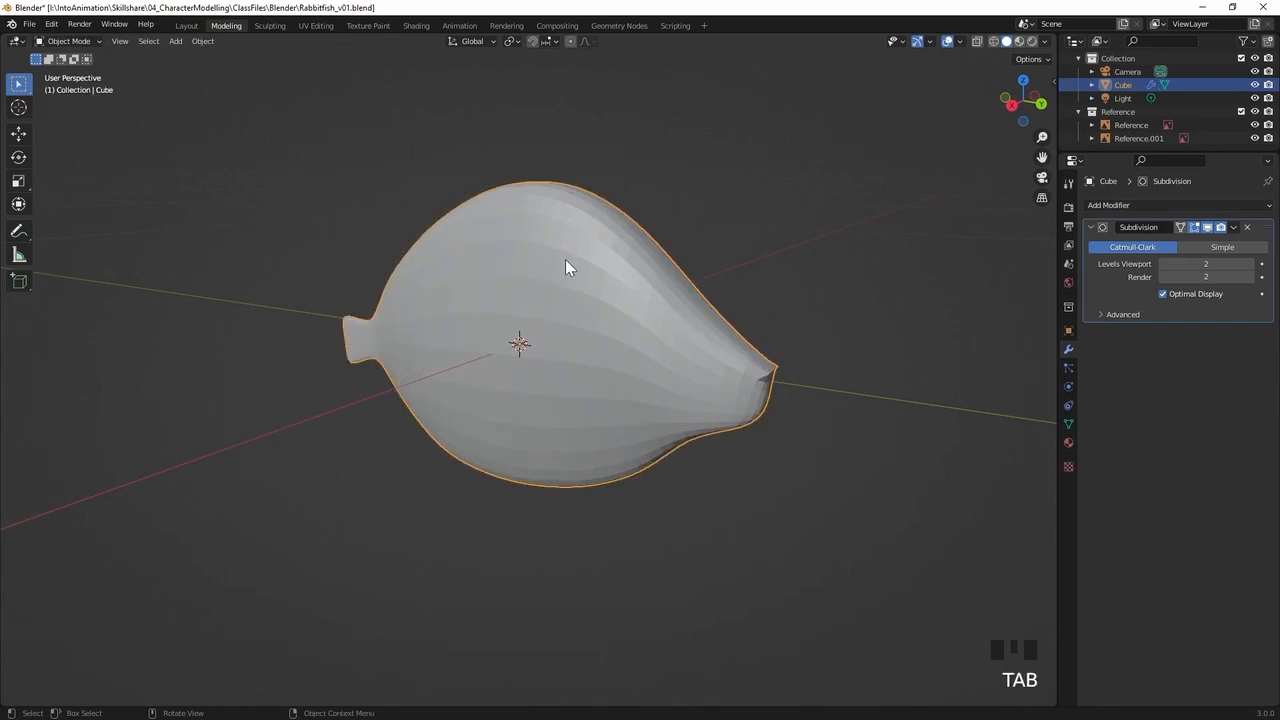
right_click(585, 300)
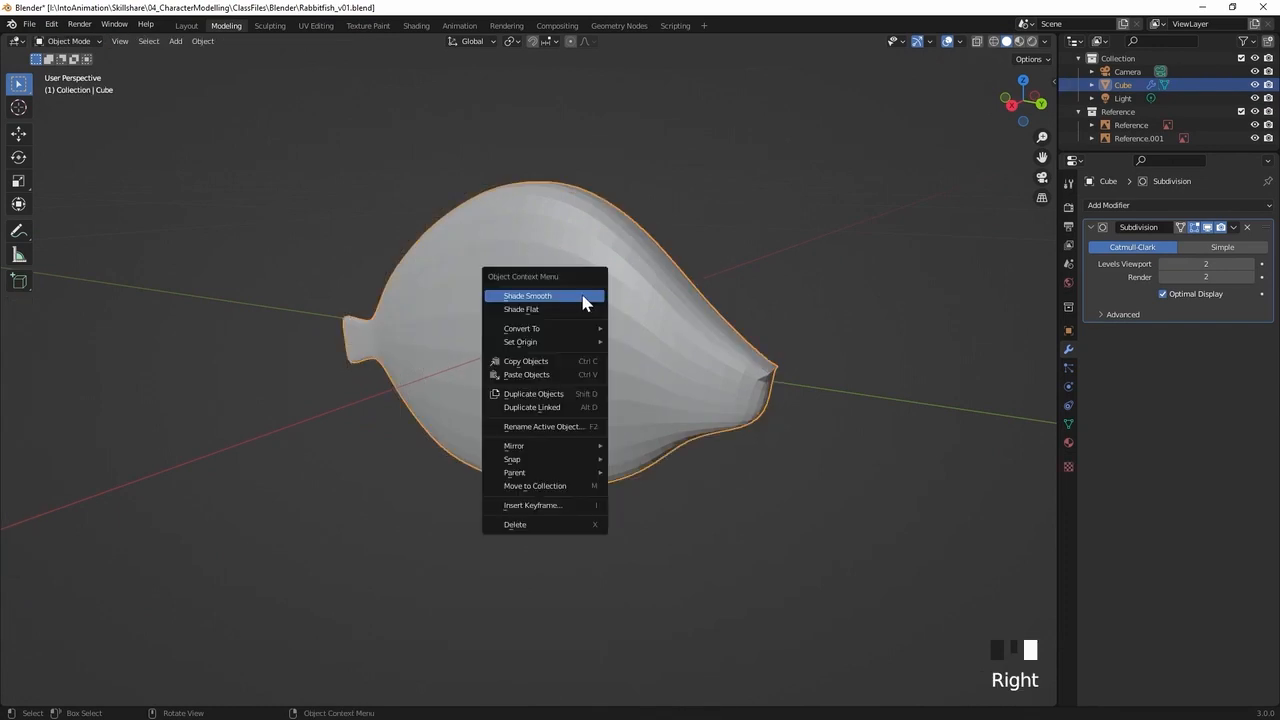
click(538, 297)
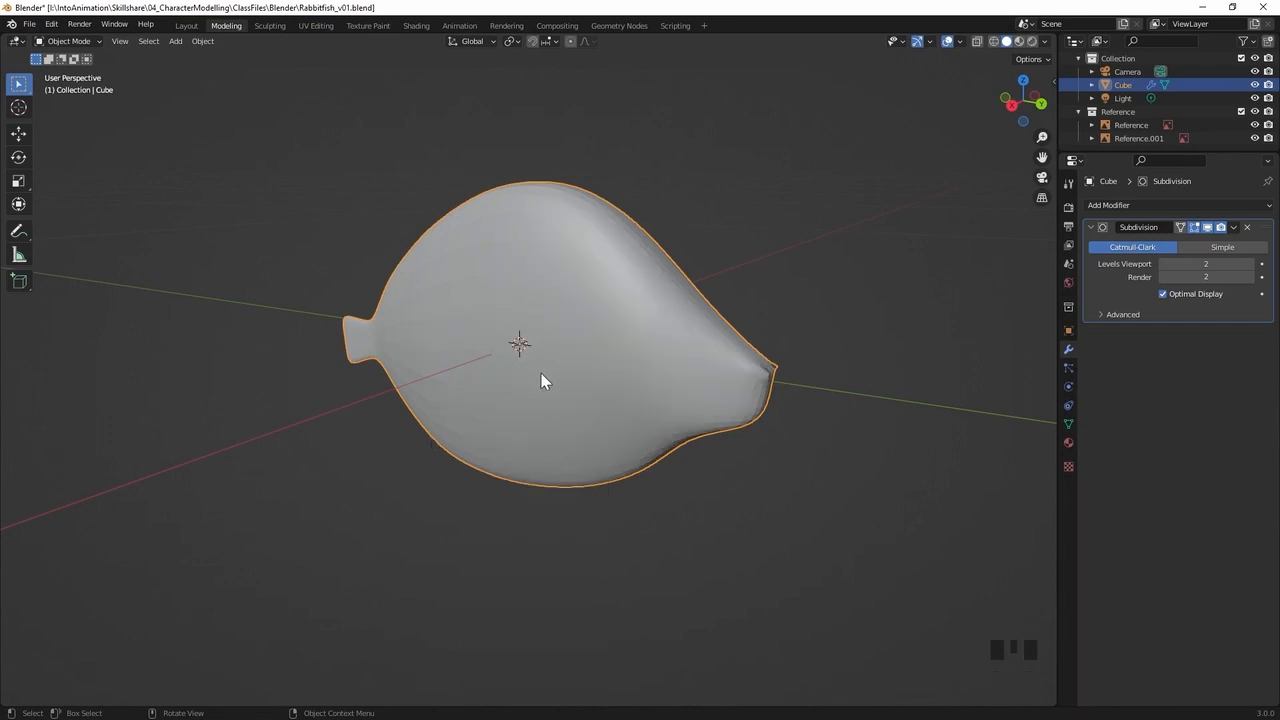
In the side view with X-ray on, move the back's peak vertices up about 0.7 cm, so the smoothed surface reaches the reference outline
key(KP_3)
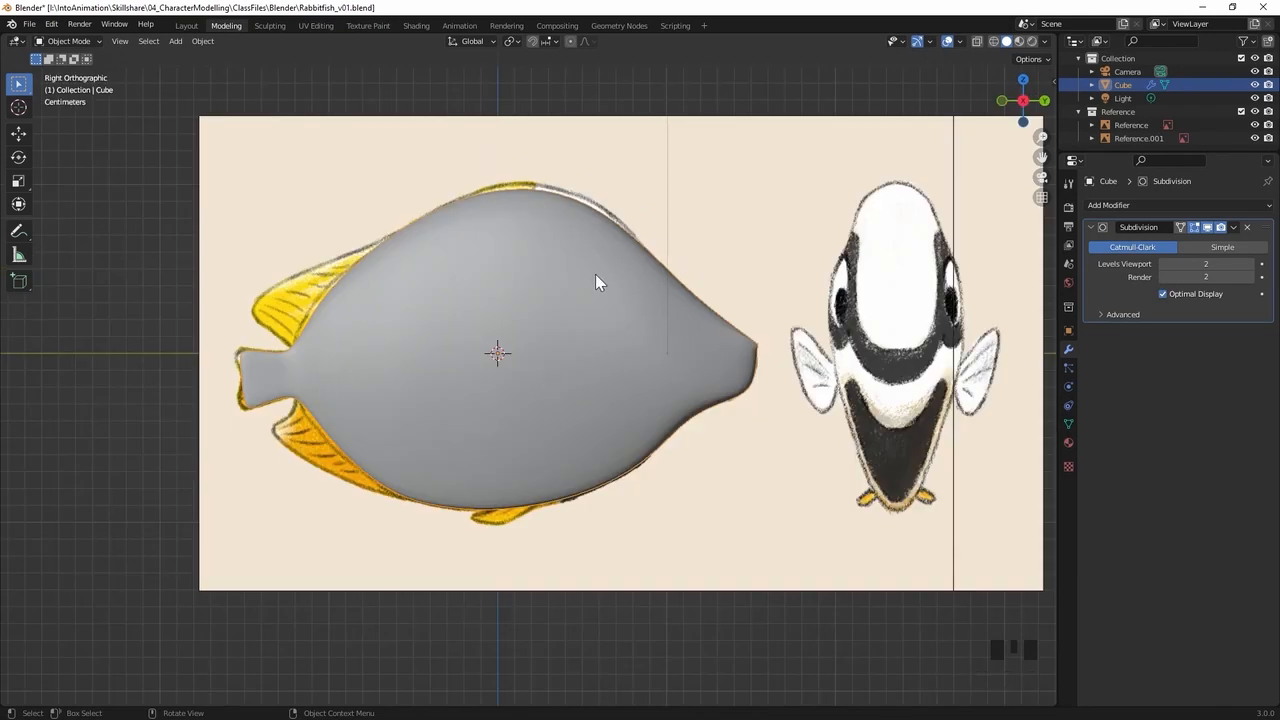
key(alt+z)
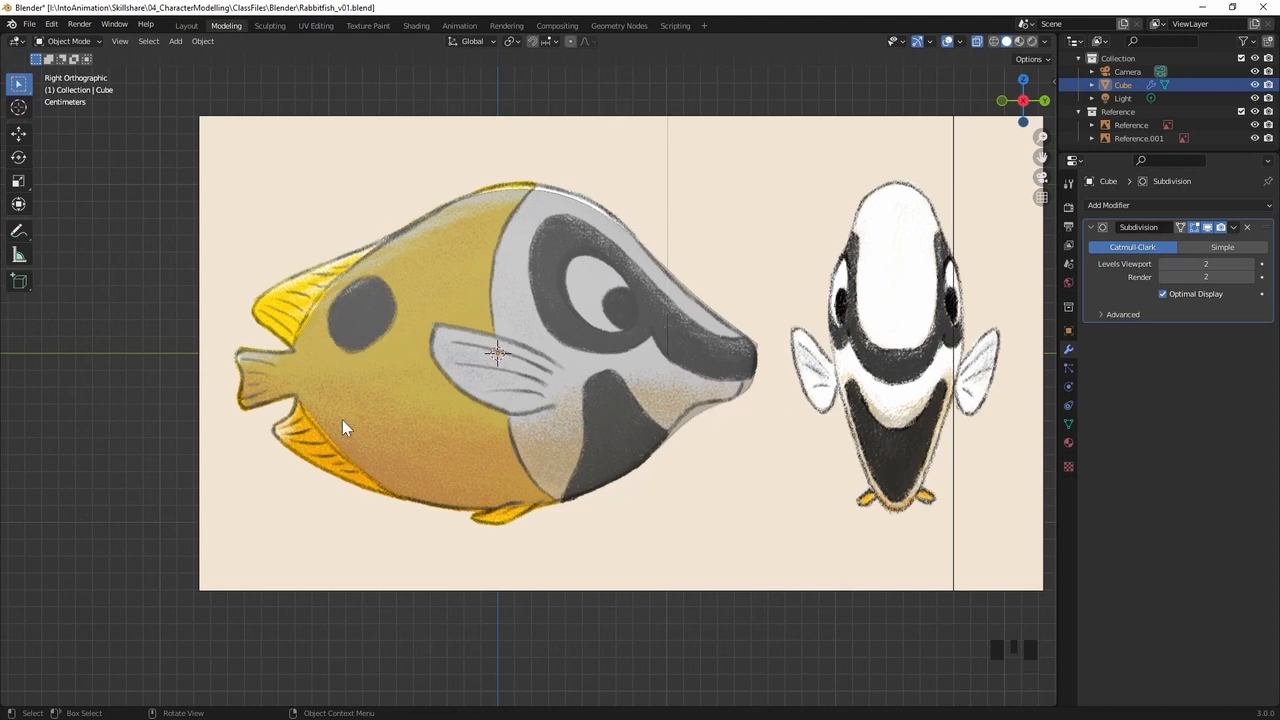
click(606, 341)
key(Tab)
drag(559, 163, 499, 205)
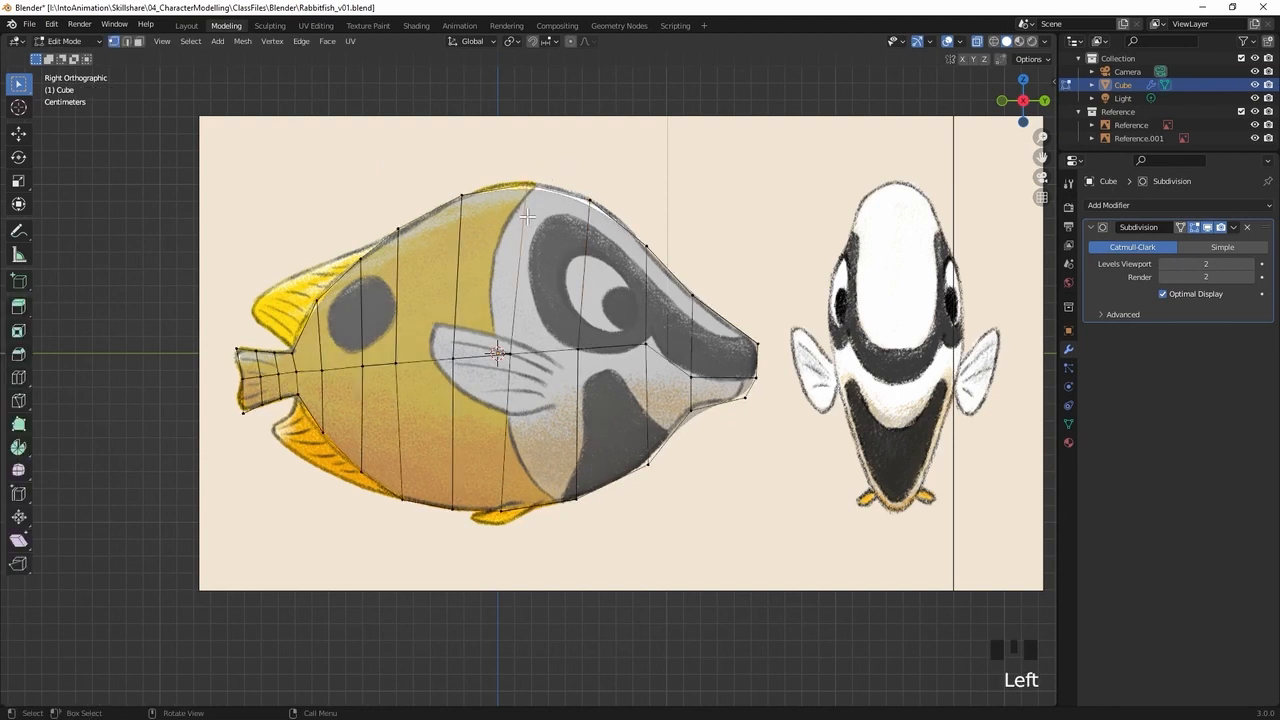
key(g)
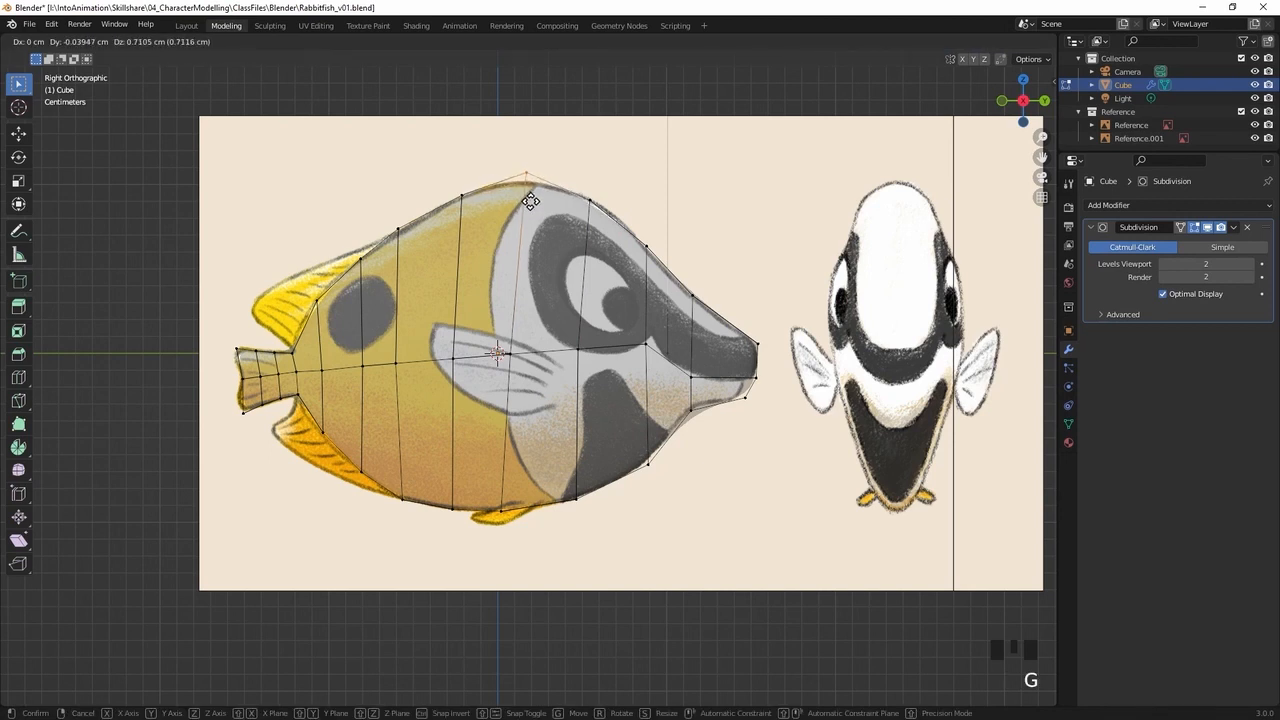
click(532, 201)
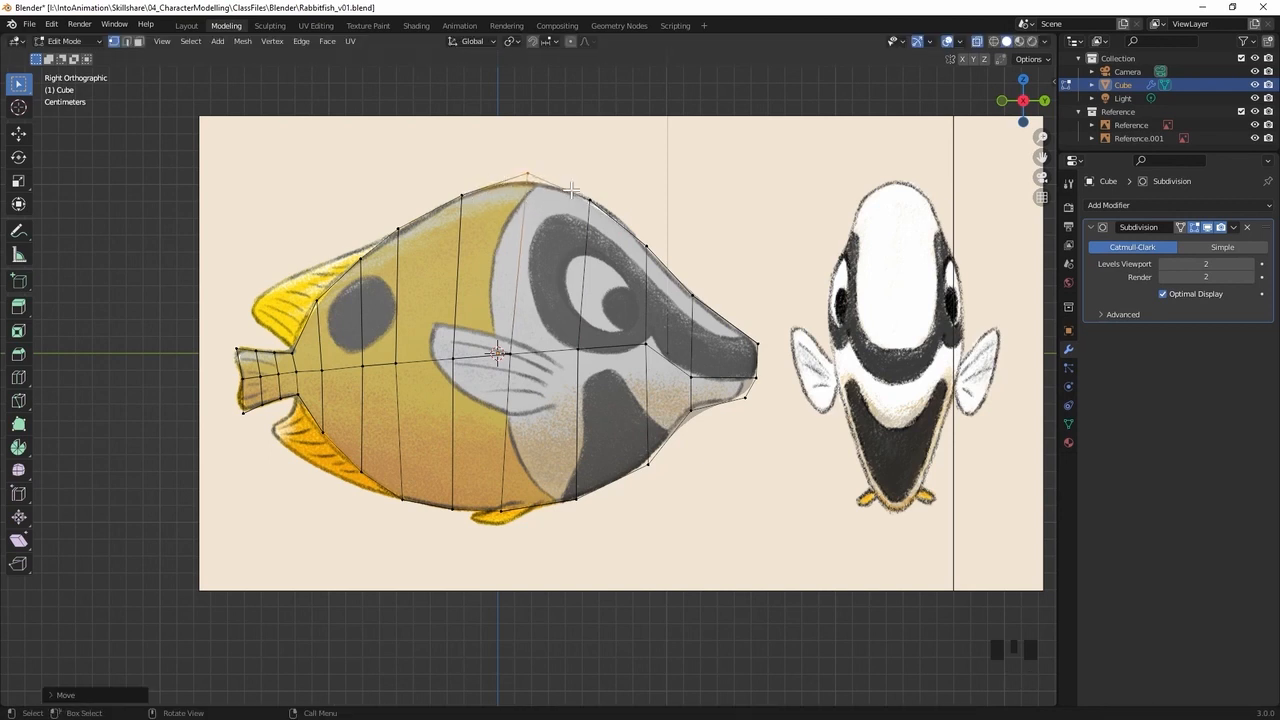
Move the vertices just ahead of the back's peak slightly up and forward, and shift the peak vertices slightly backward and down
click(589, 187)
key(g)
click(576, 220)
key(g)
right_click(546, 189)
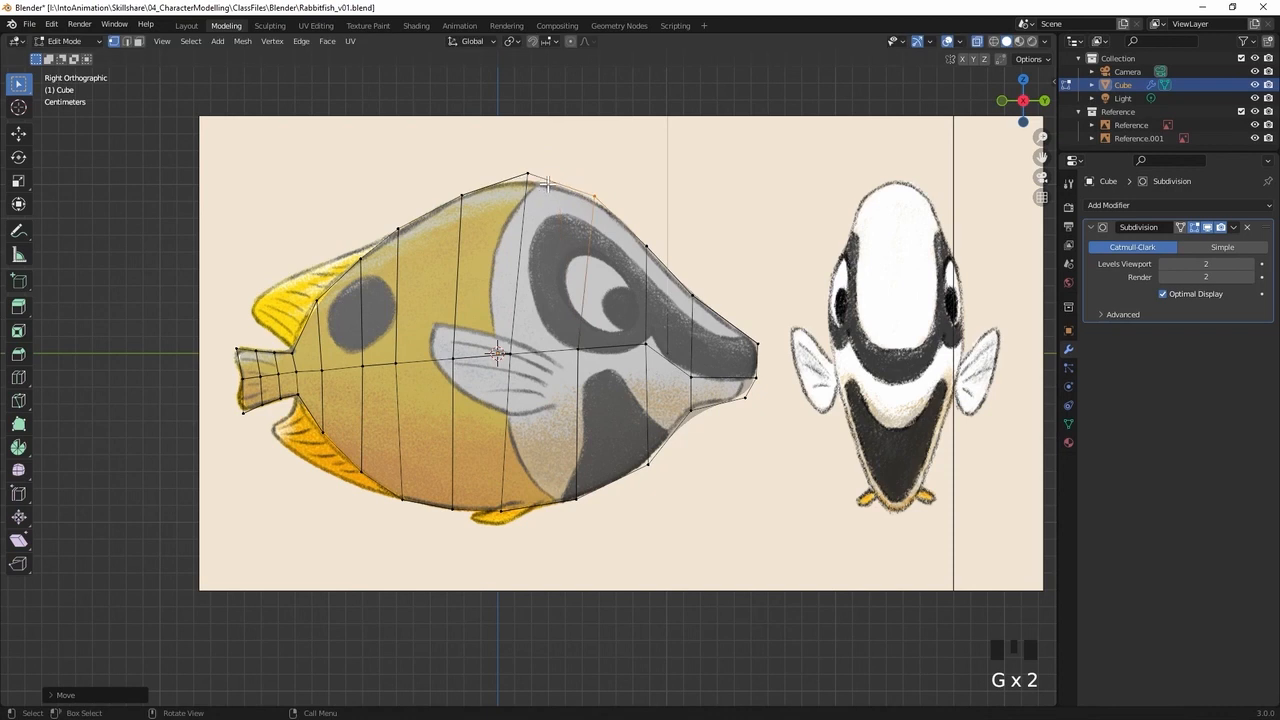
click(526, 177)
key(g)
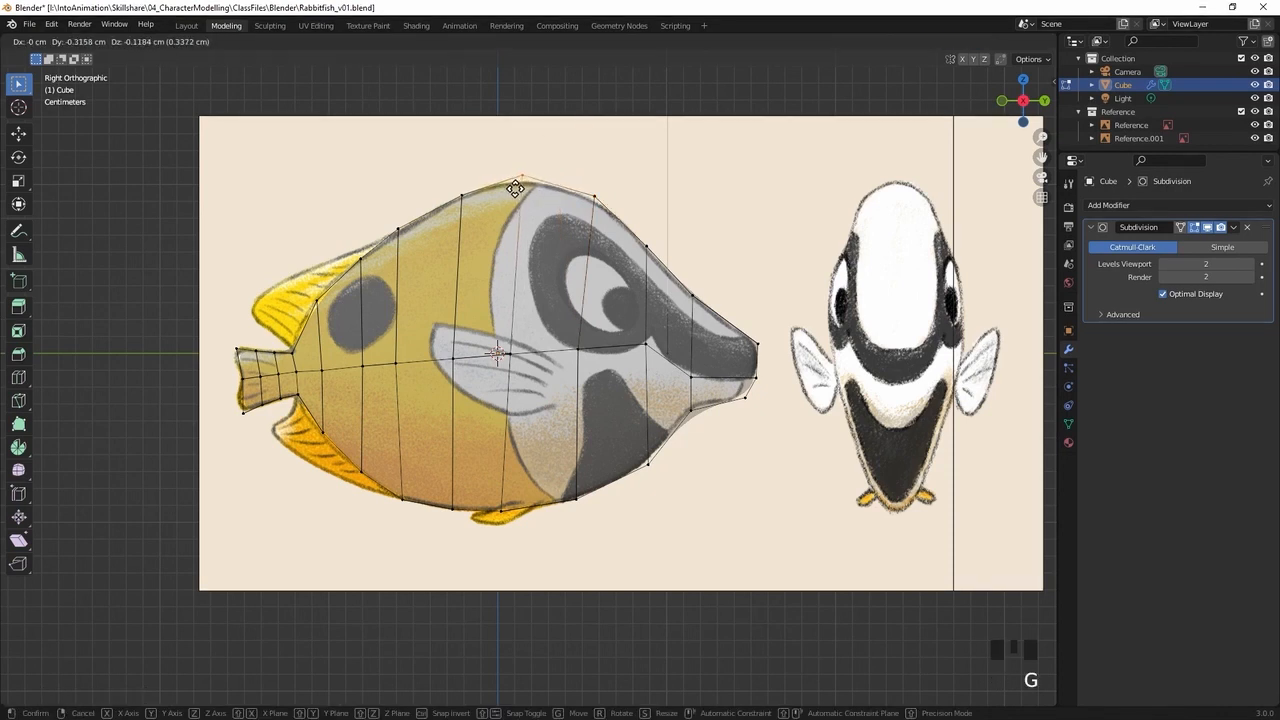
click(530, 193)
Adjust the two forehead vertex positions and the upper snout tip slightly so the smoothed profile follows the side reference
key(g)
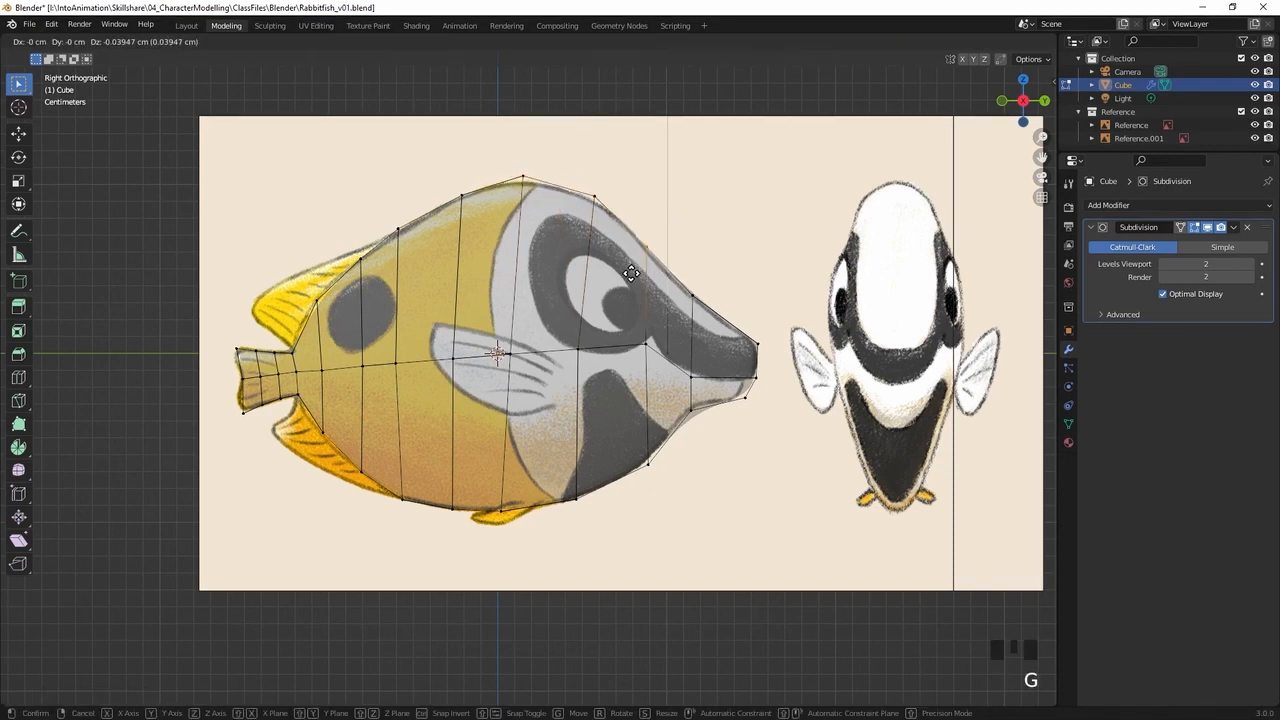
click(631, 277)
click(694, 293)
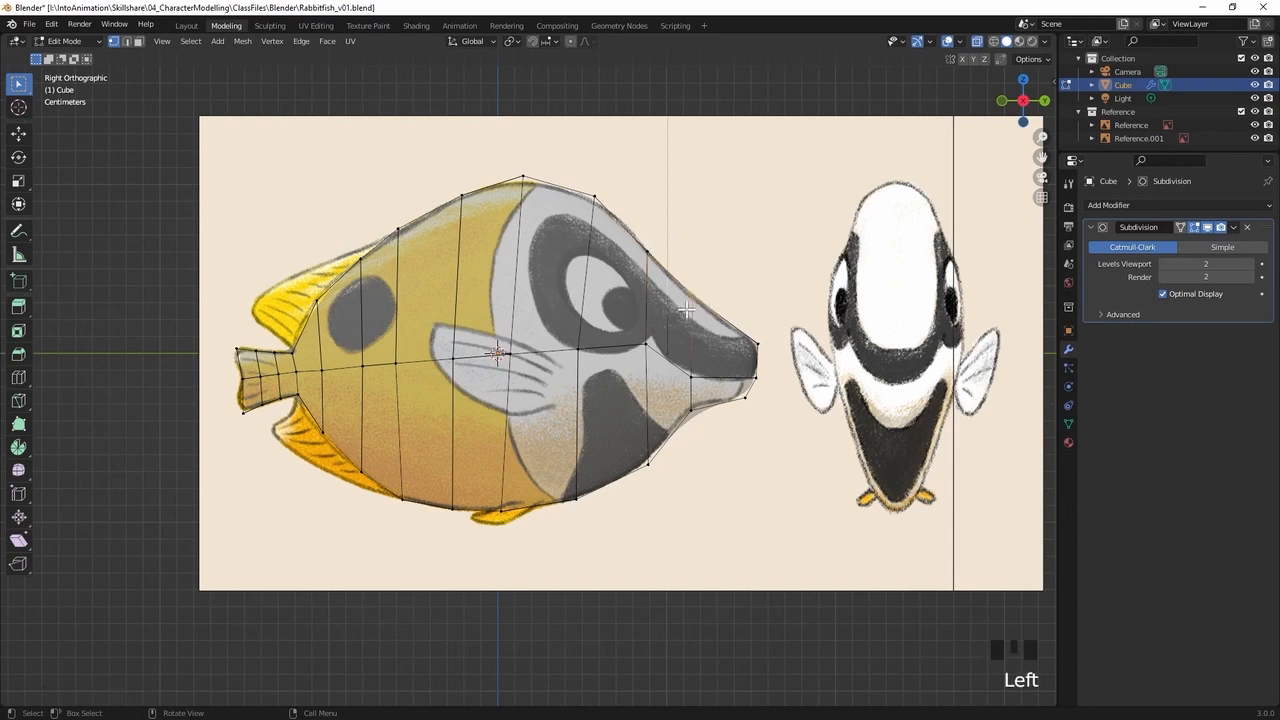
key(g)
click(733, 322)
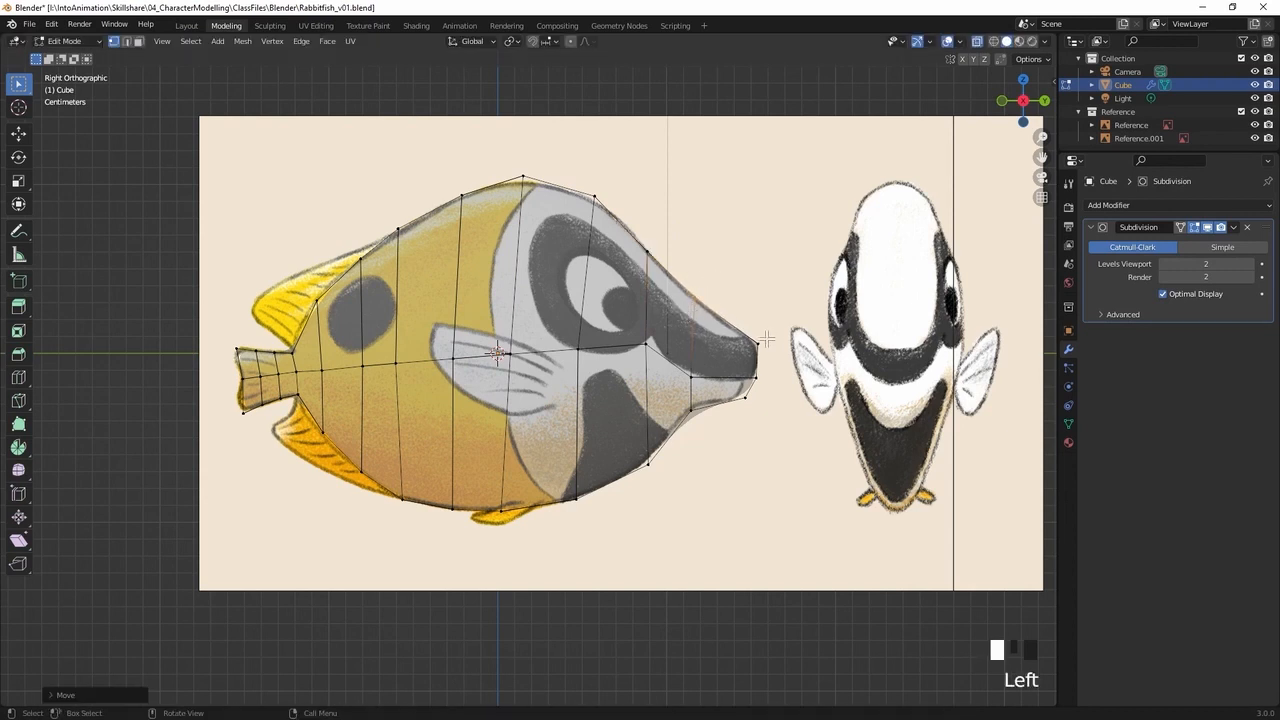
click(774, 339)
key(g)
click(742, 352)
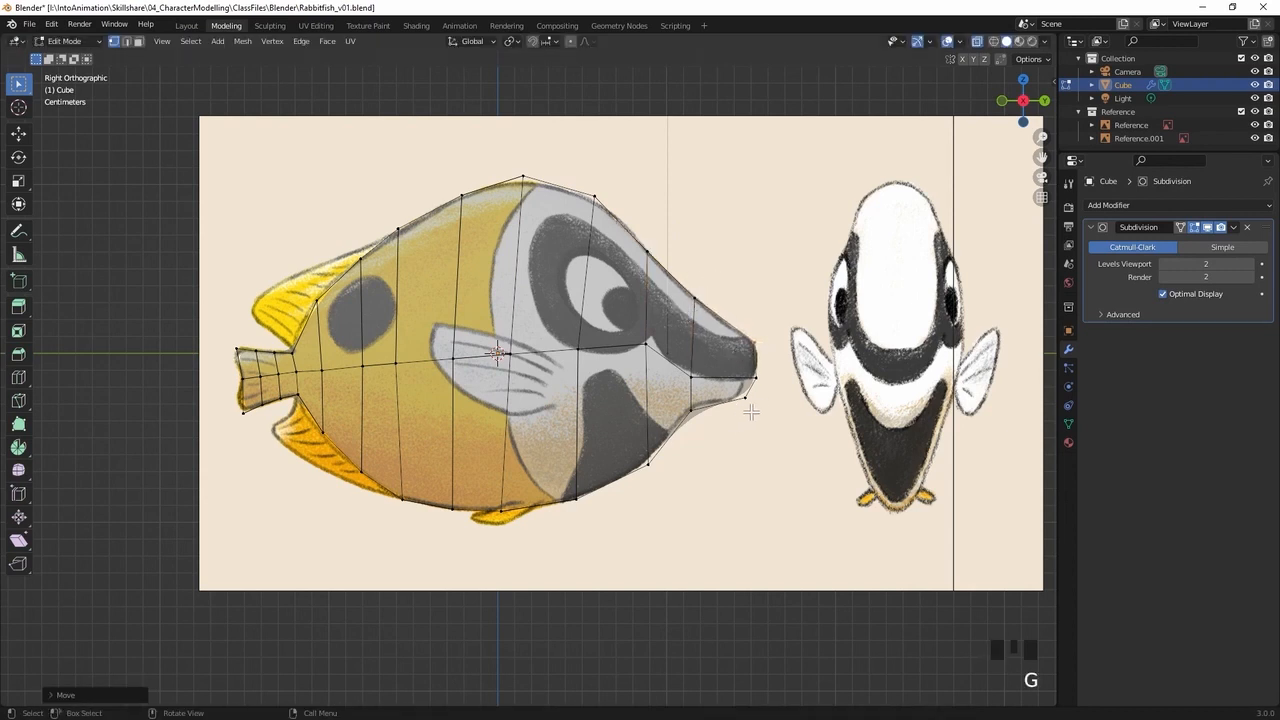
Move the vertices under the jaw up about 0.3 cm and the lower snout tip back about 0.2 cm
click(698, 404)
key(g)
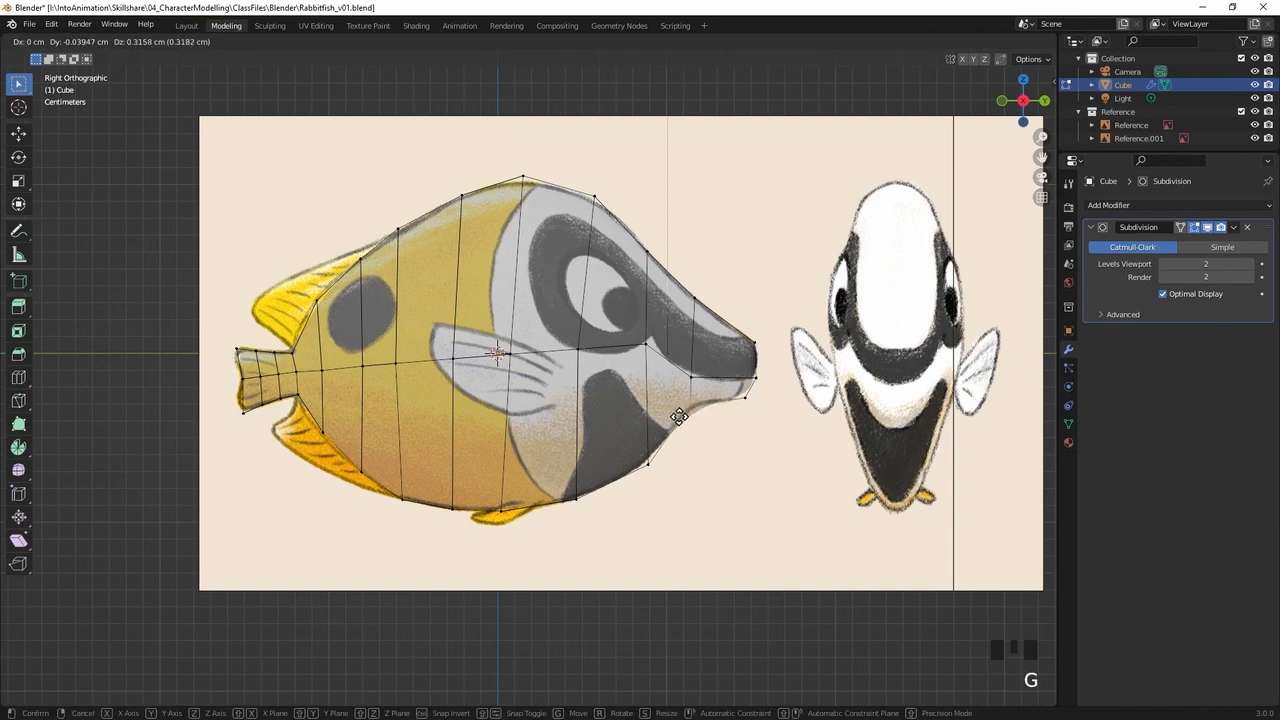
click(679, 415)
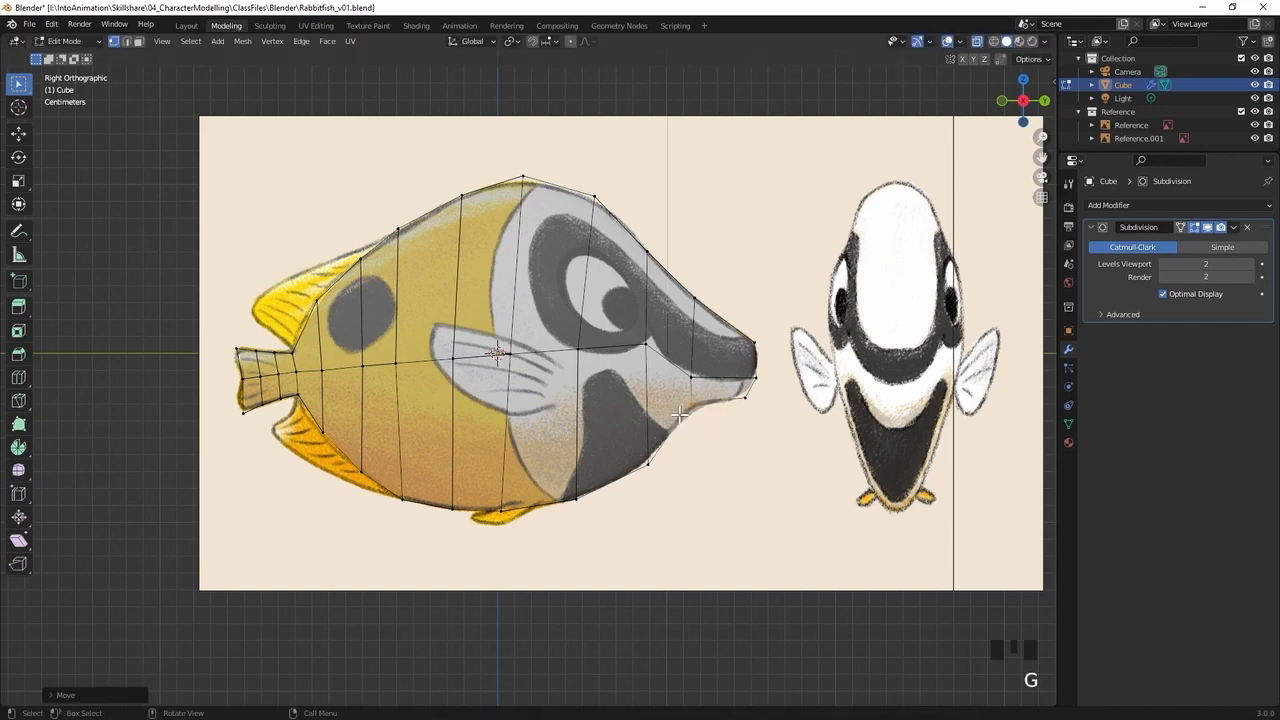
click(734, 405)
key(g)
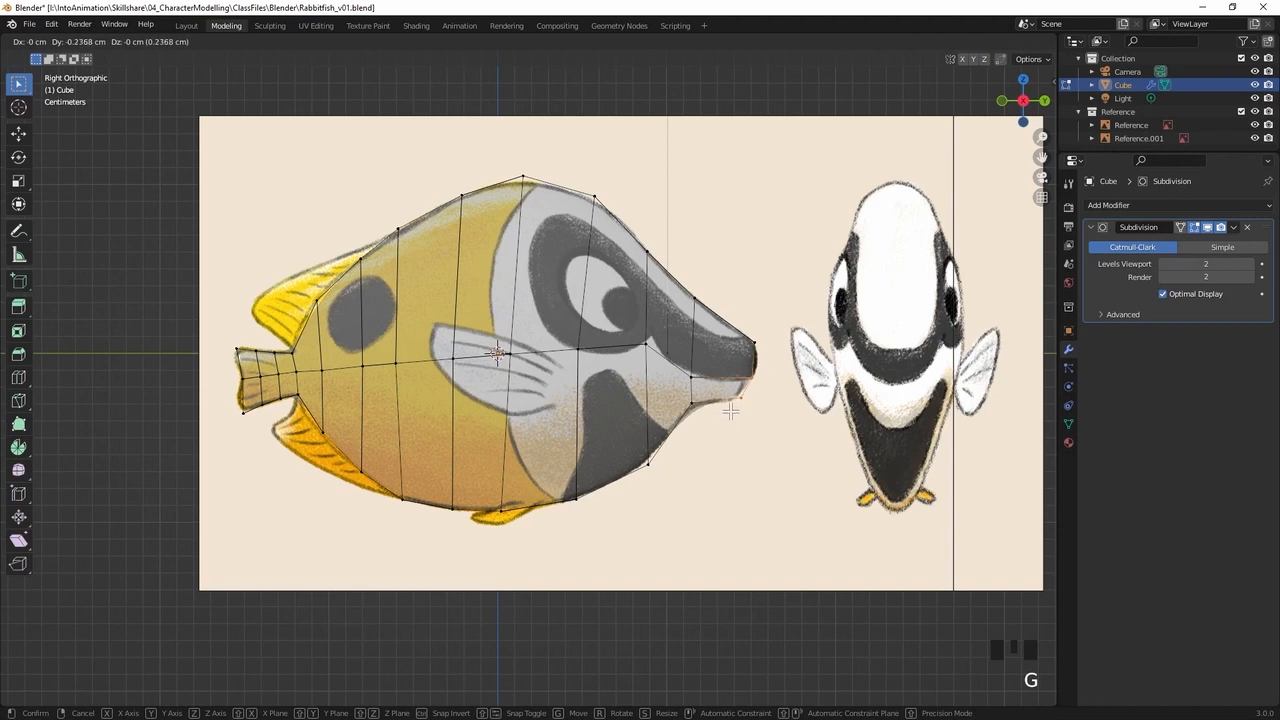
click(732, 403)
Nudge the underside vertices behind the jaw, at the rear belly and at the tail base to fit the side reference outline
drag(683, 447, 622, 488)
key(g)
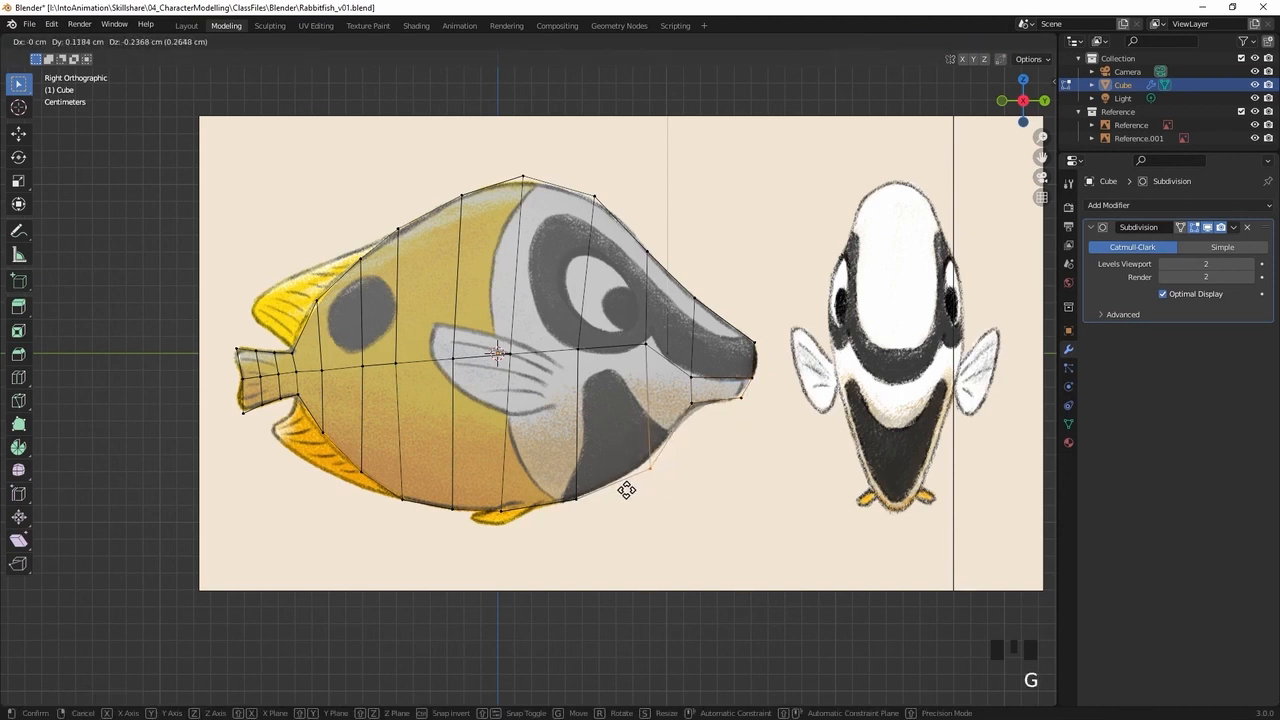
click(626, 489)
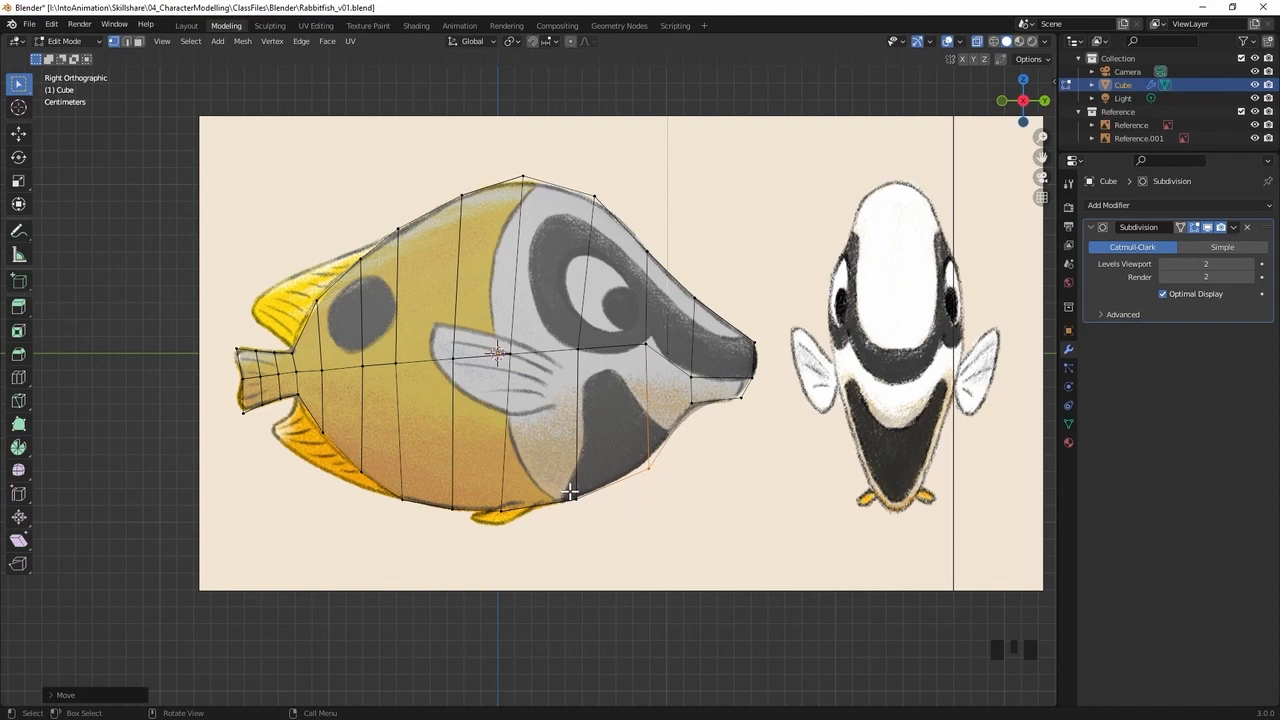
drag(350, 407, 304, 455)
key(g)
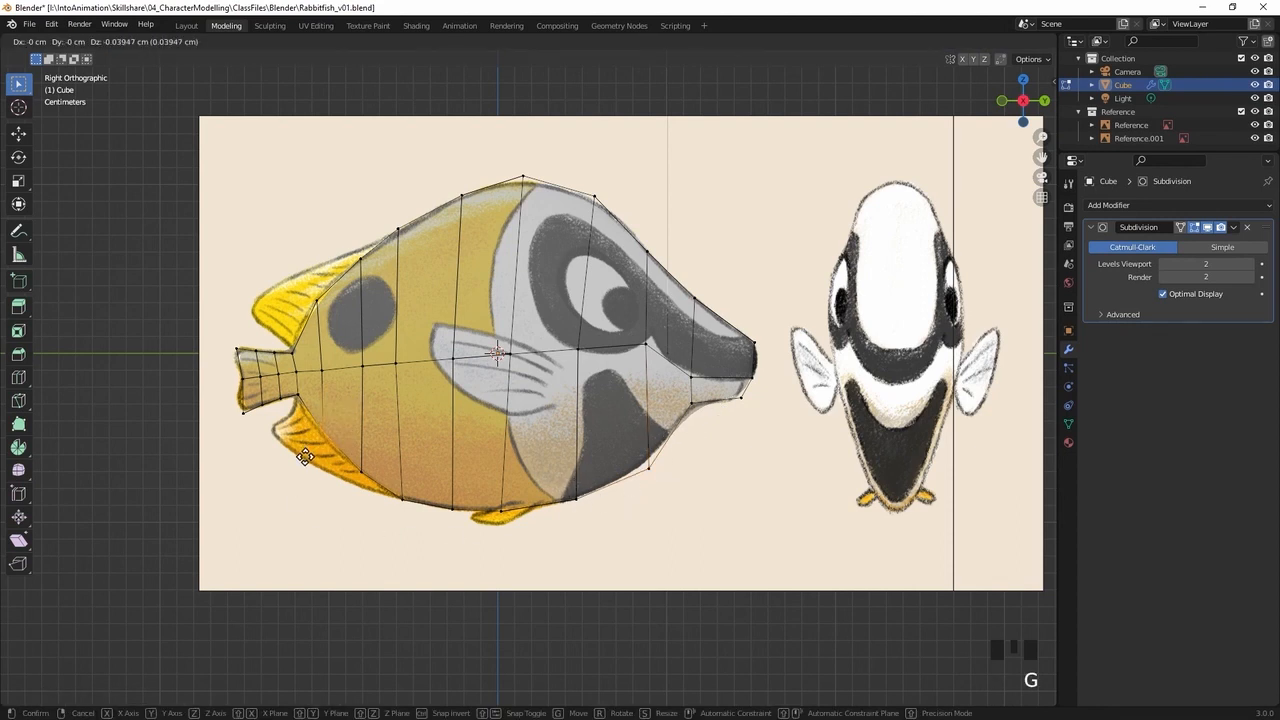
click(304, 458)
drag(303, 390, 292, 412)
key(g)
click(294, 410)
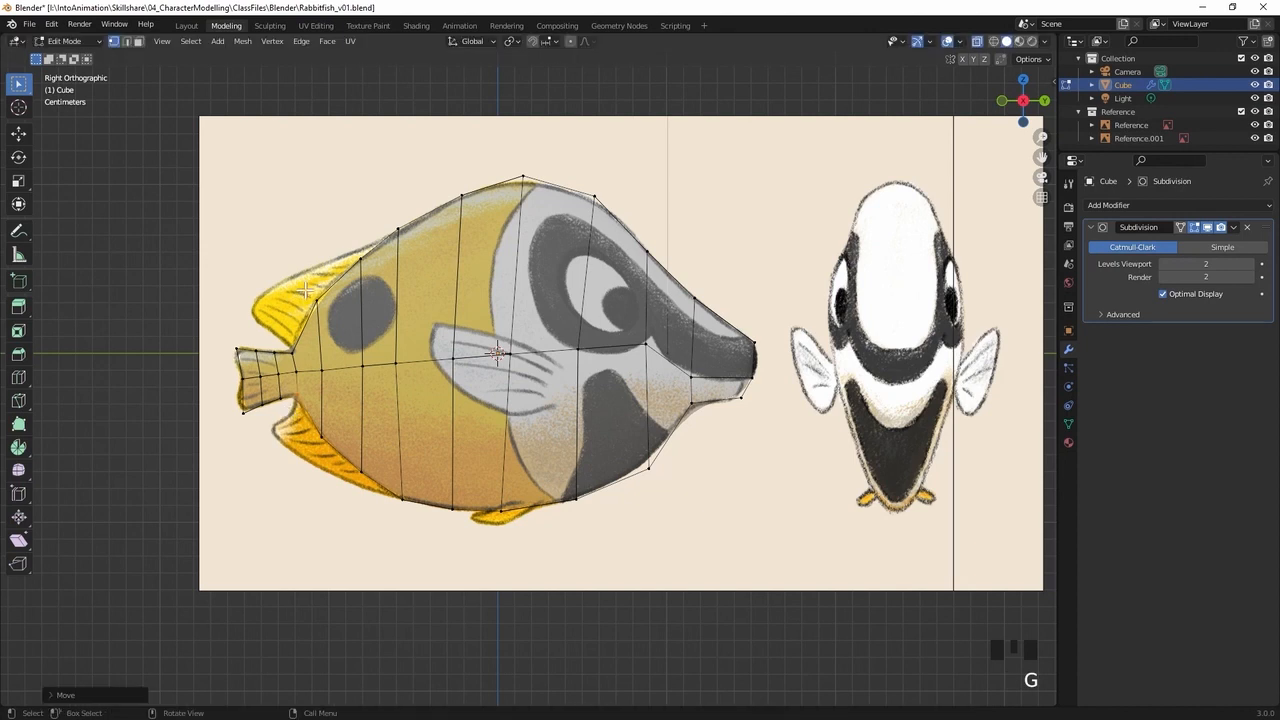
Move the two upper rear body vertex positions ahead of the tail slightly outward to follow the reference outline
drag(304, 291, 345, 317)
key(g)
click(371, 272)
key(g)
click(365, 273)
drag(297, 274, 326, 303)
key(g)
click(327, 304)
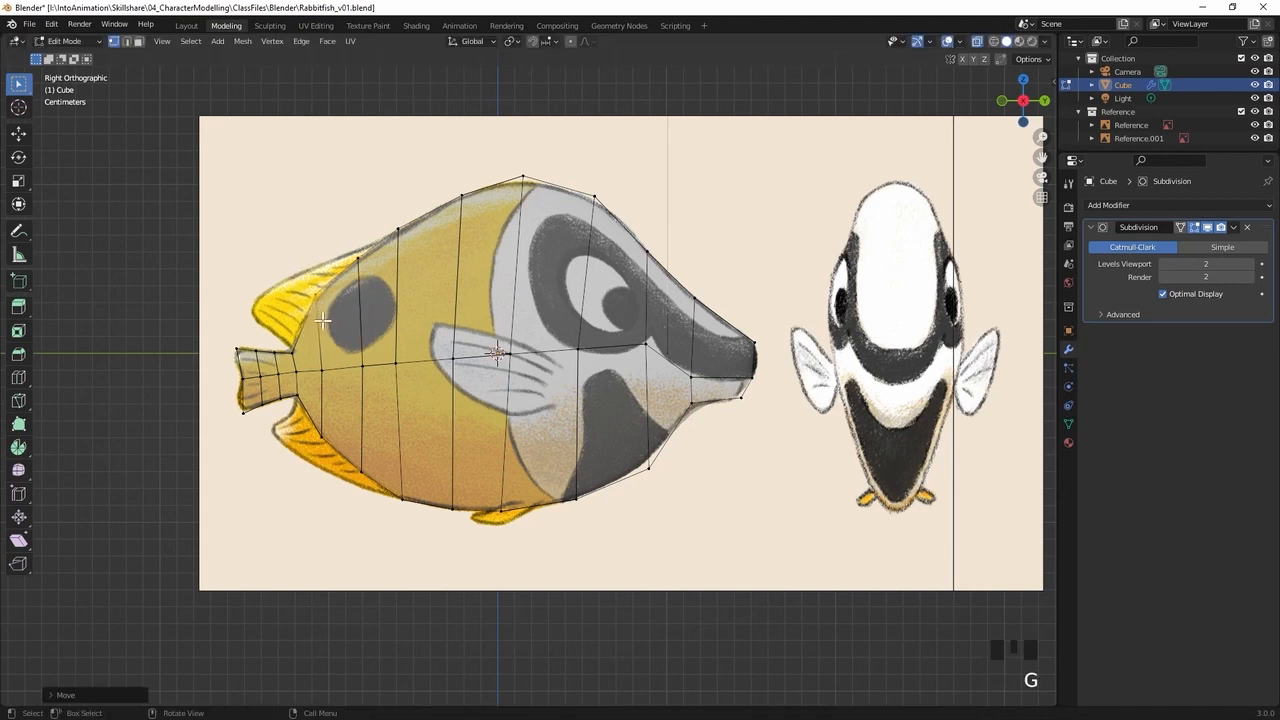
Move the tail fin's upper and lower rear corners slightly backward to match the side reference, and recheck the side view
drag(222, 325, 264, 420)
key(g)
click(245, 372)
key(g)
click(218, 425)
key(g)
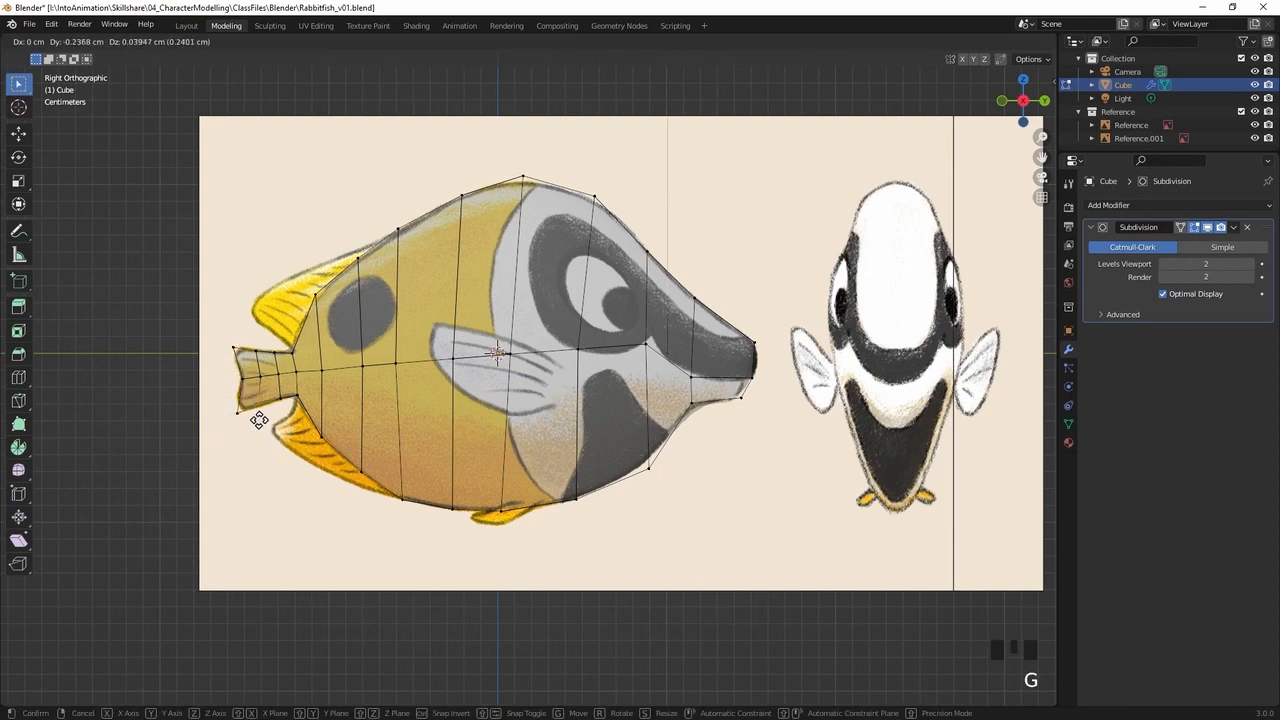
click(262, 420)
click(262, 420)
click(265, 346)
key(g)
middle_drag(440, 324, 558, 315)
key(KP_3)
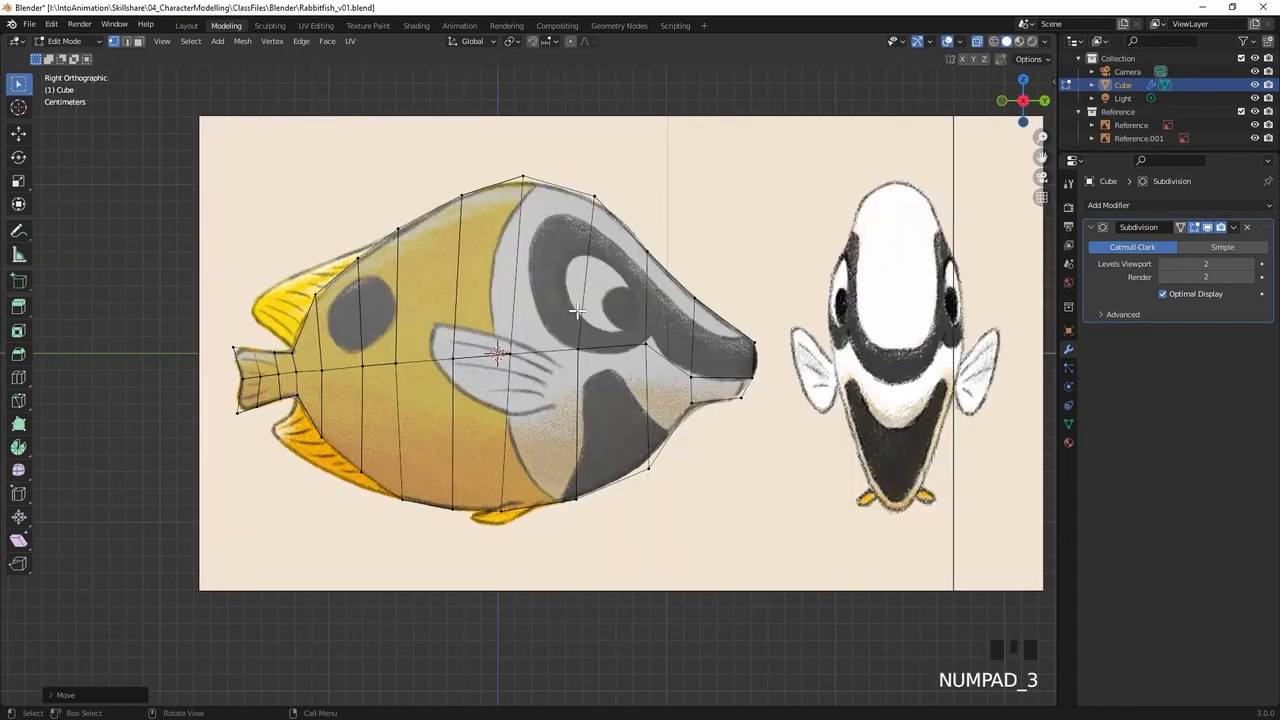
Save the file, and add two evenly spaced lengthwise loop cuts through the upper half of the fish's body
key(ctrl+s)
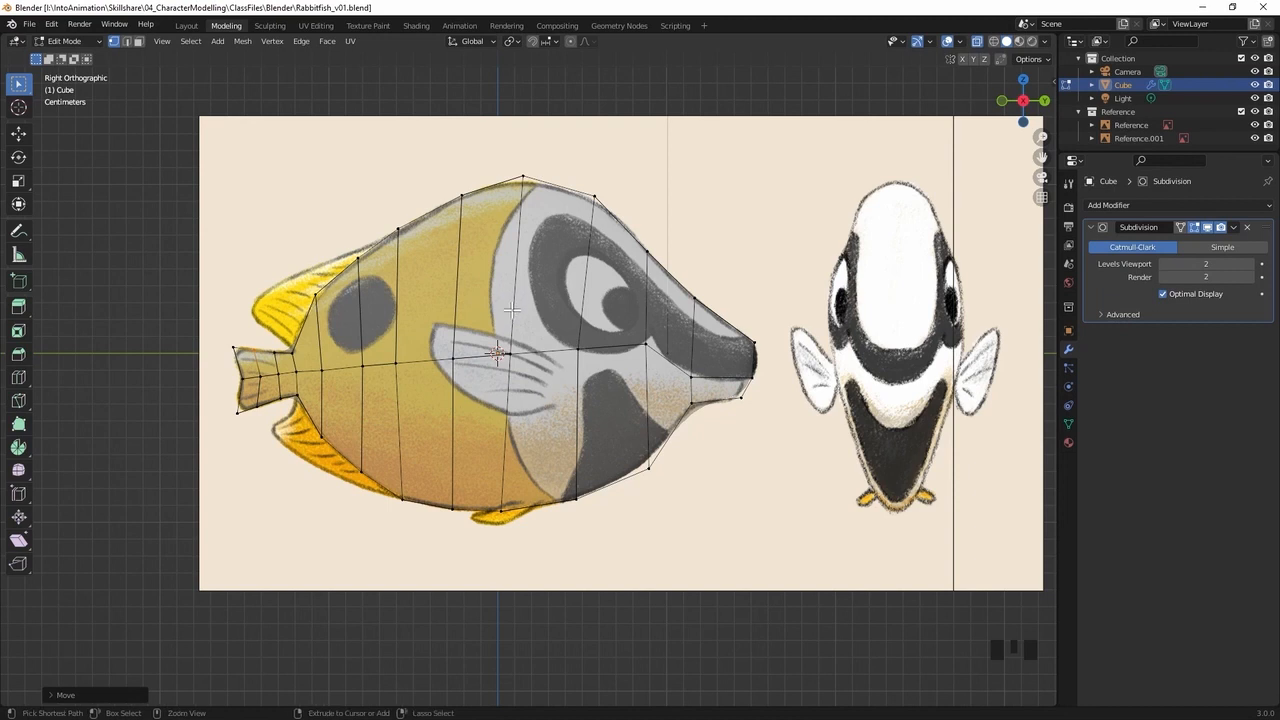
key(ctrl+r)
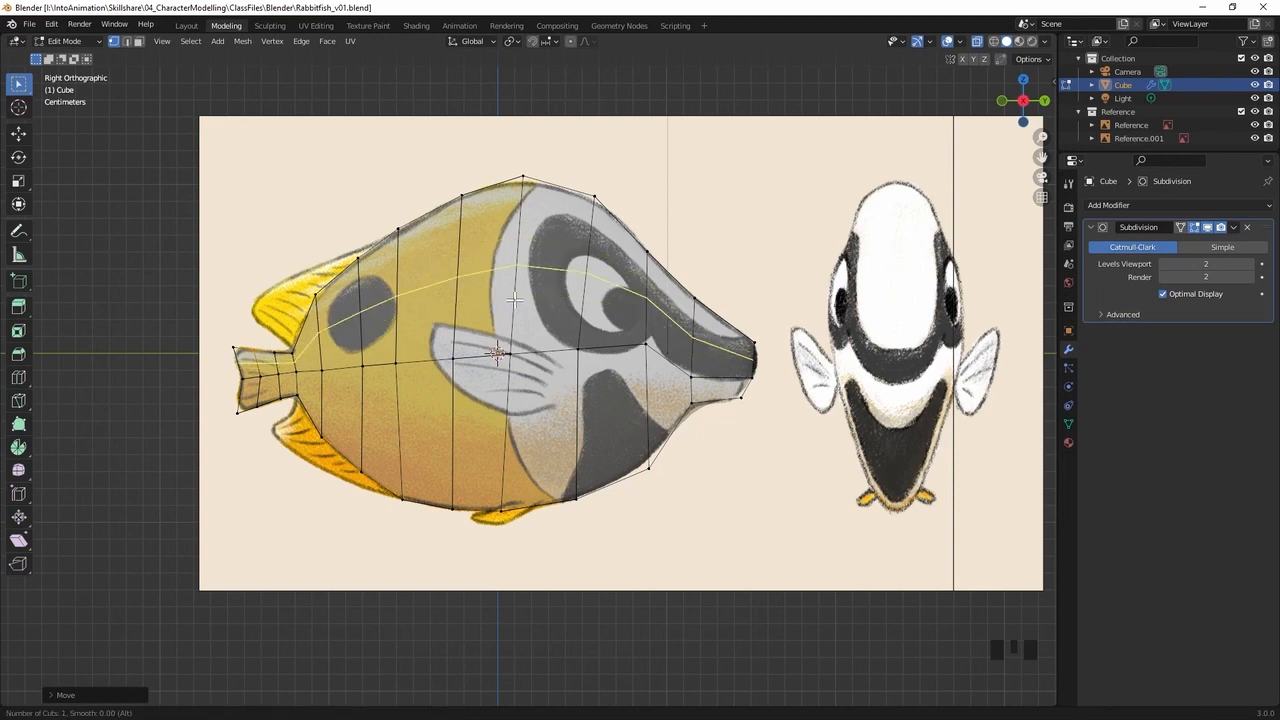
scroll(527, 288, up, 1)
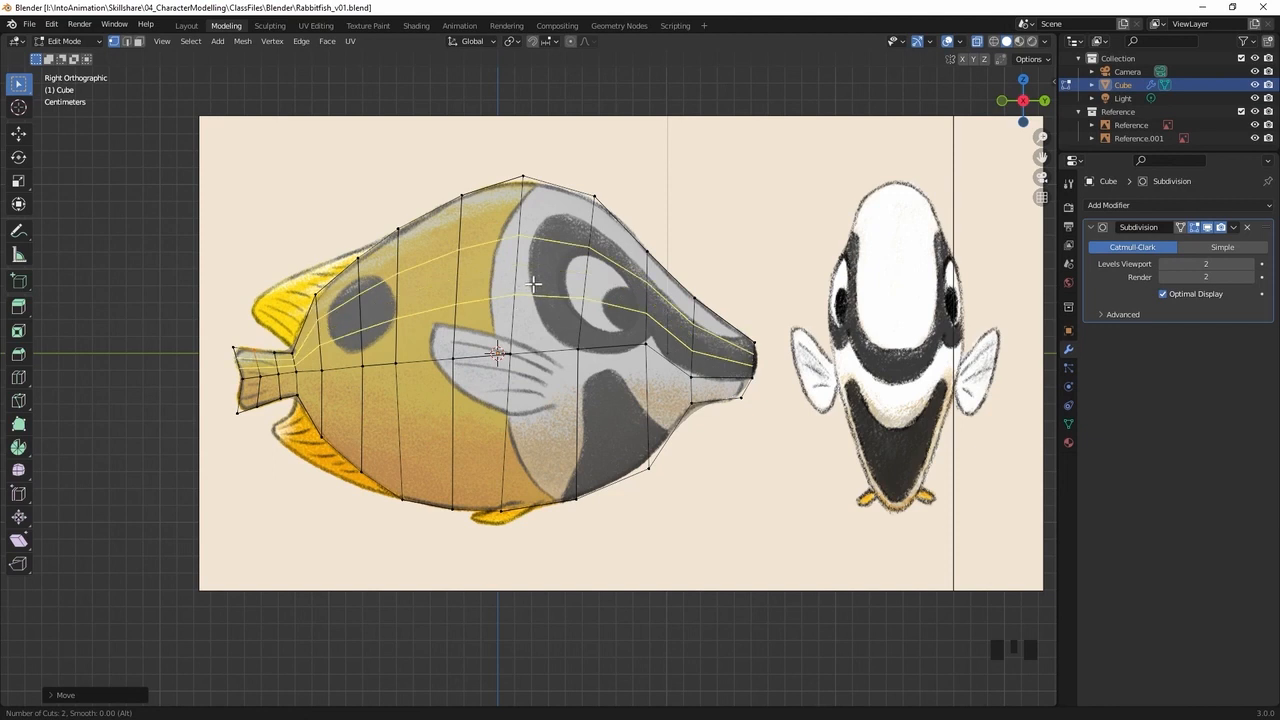
click(535, 284)
right_click(535, 301)
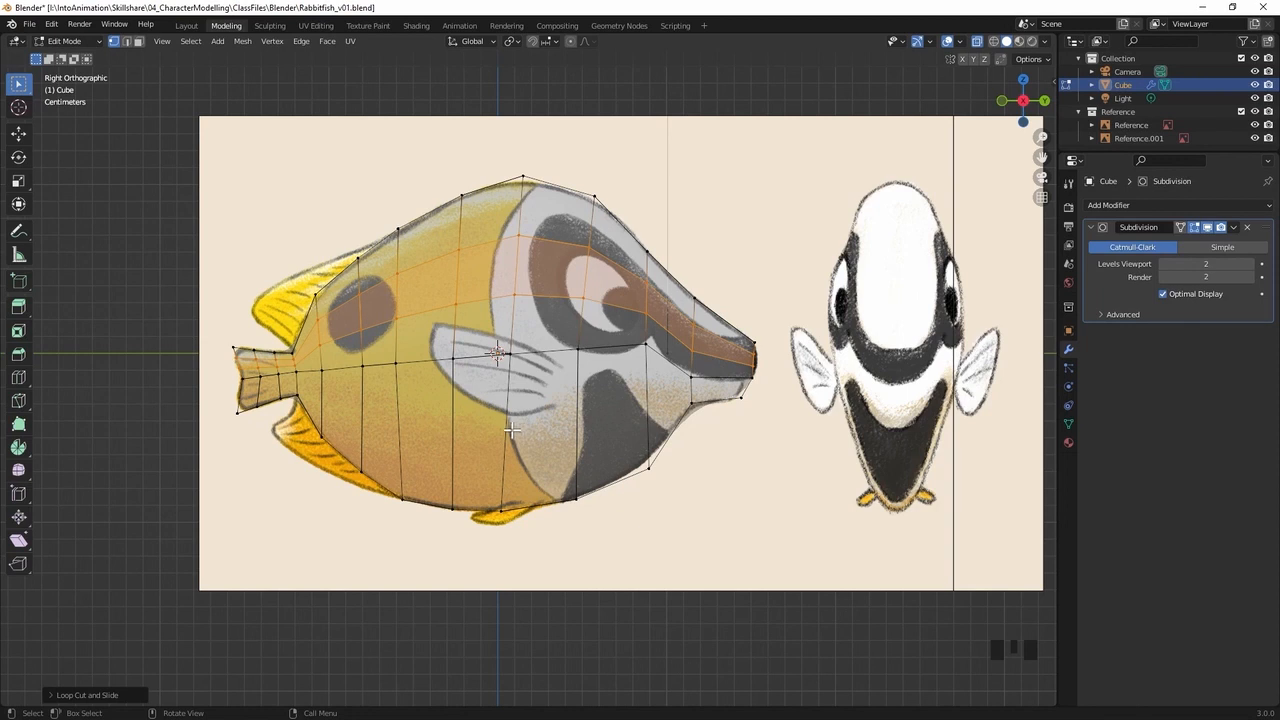
Add two evenly spaced lengthwise loop cuts through the lower half of the body and clear the selection
key(ctrl+r)
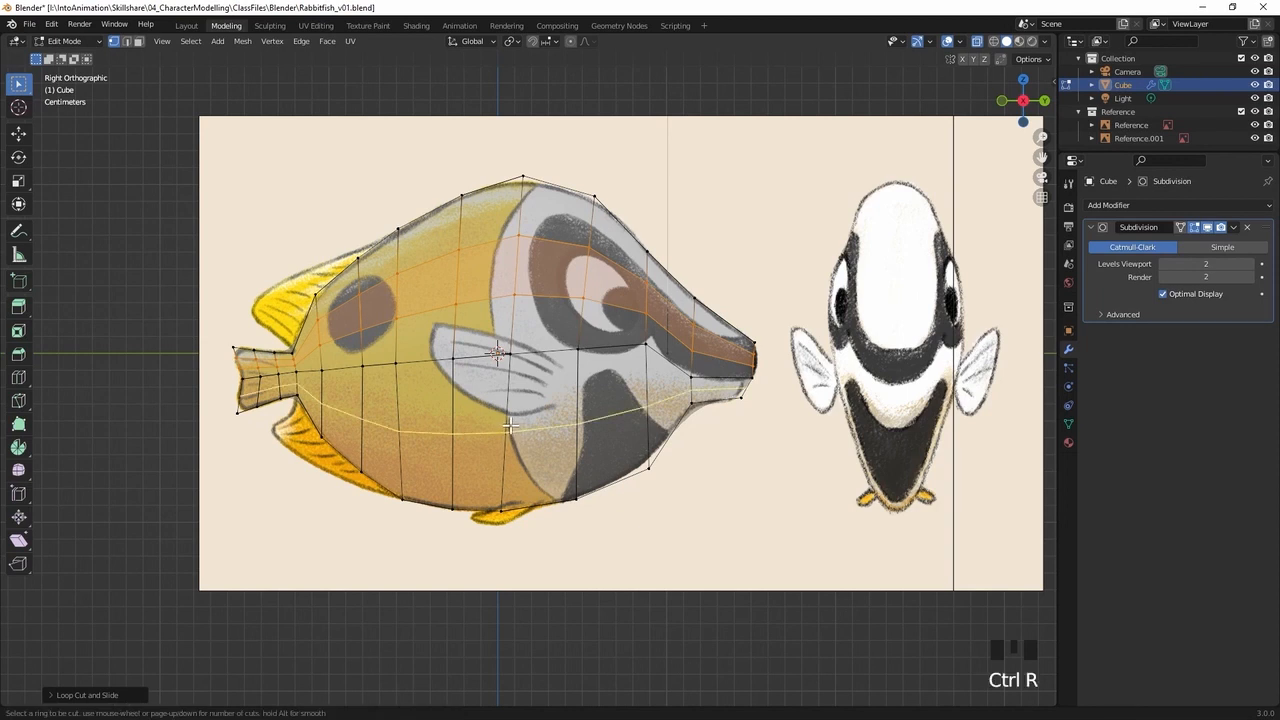
scroll(512, 424, up, 1)
click(517, 430)
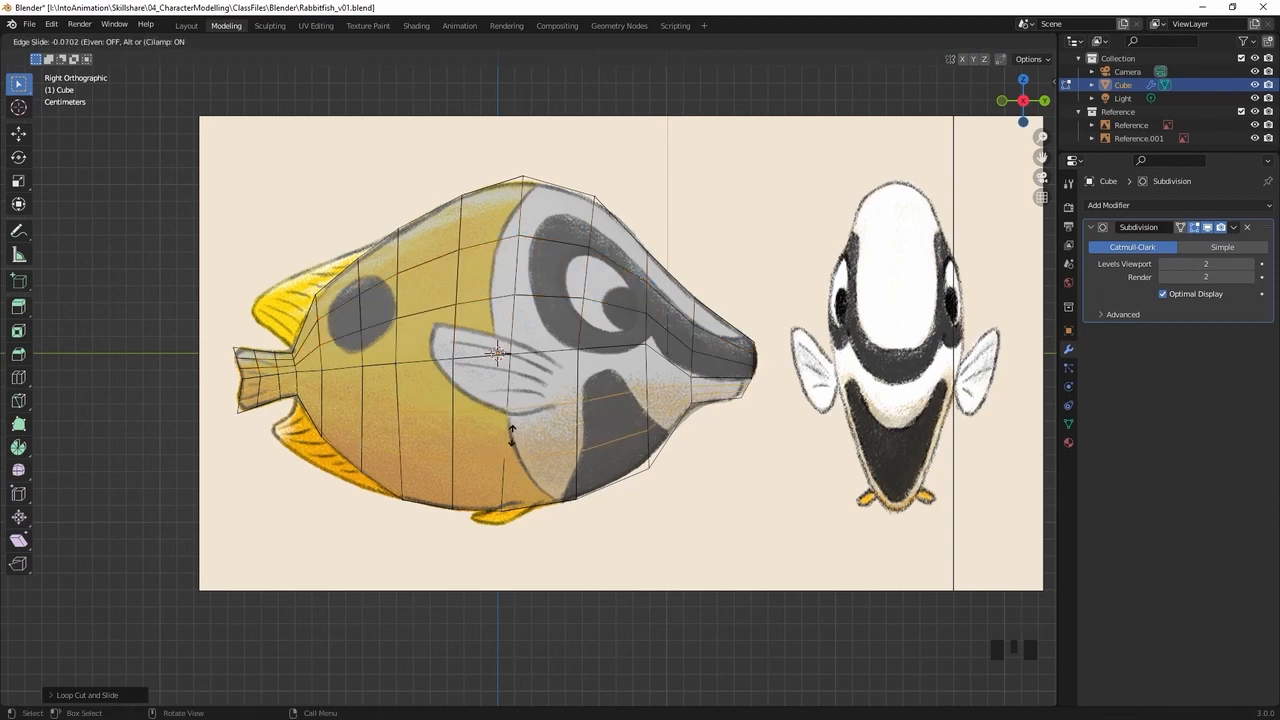
click(533, 376)
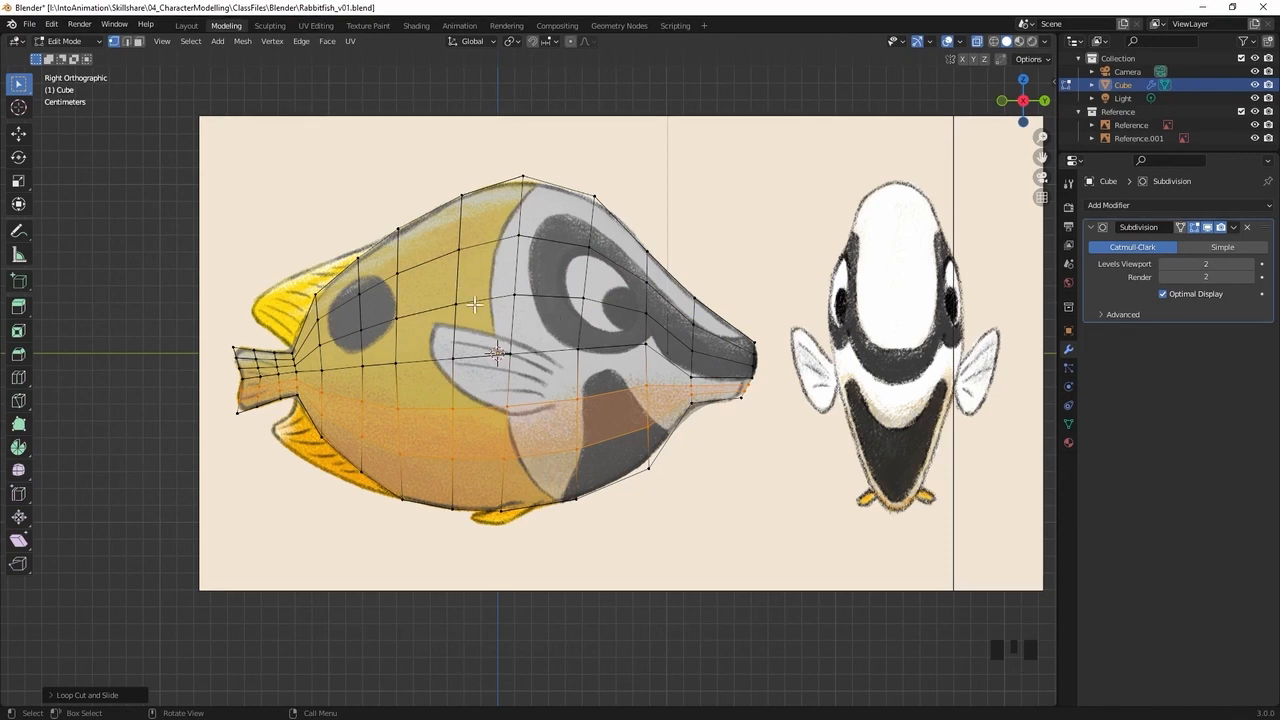
click(696, 199)
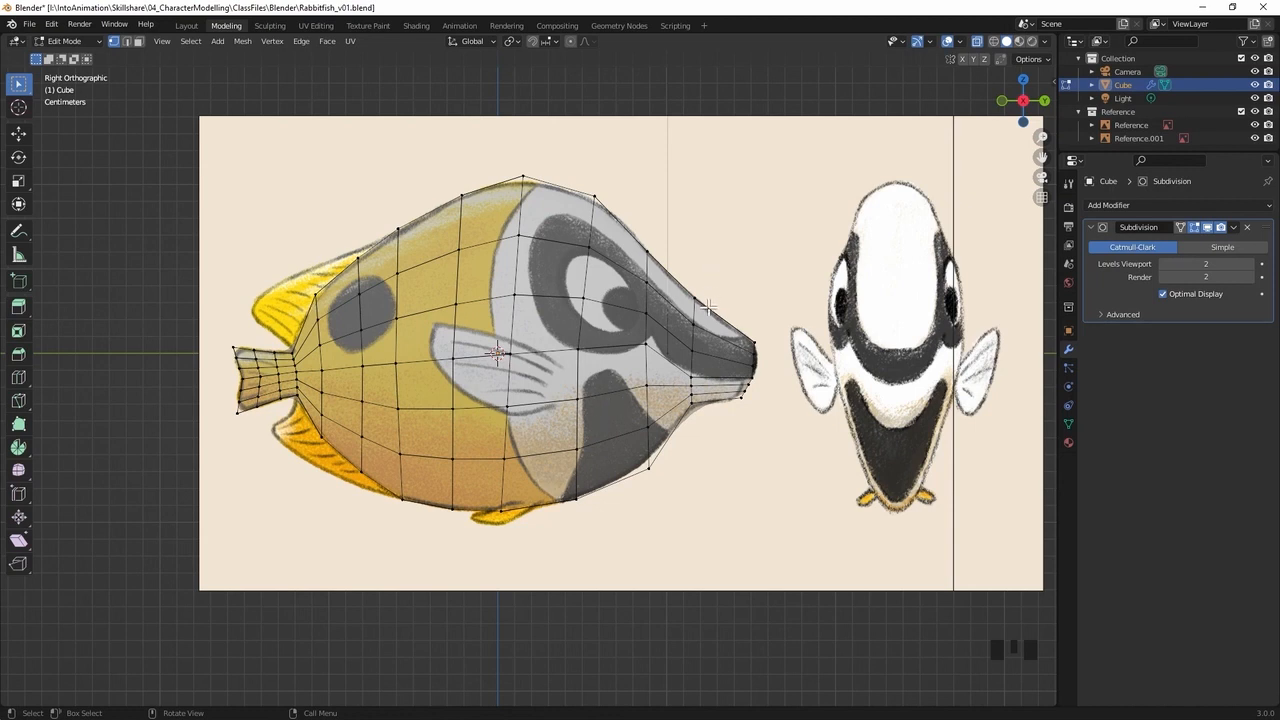
In the front view, delete the vertices on the negative X side of the fish, keeping the centre line
middle_drag(739, 272, 621, 274)
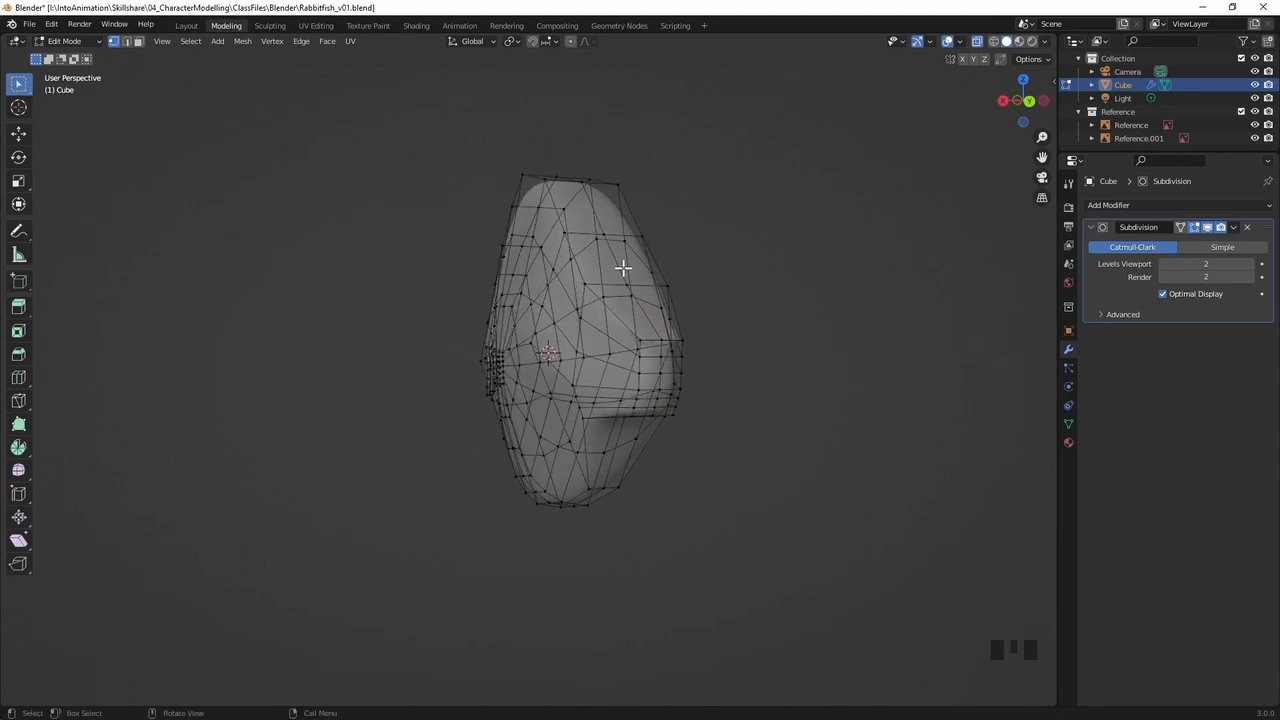
key(KP_1)
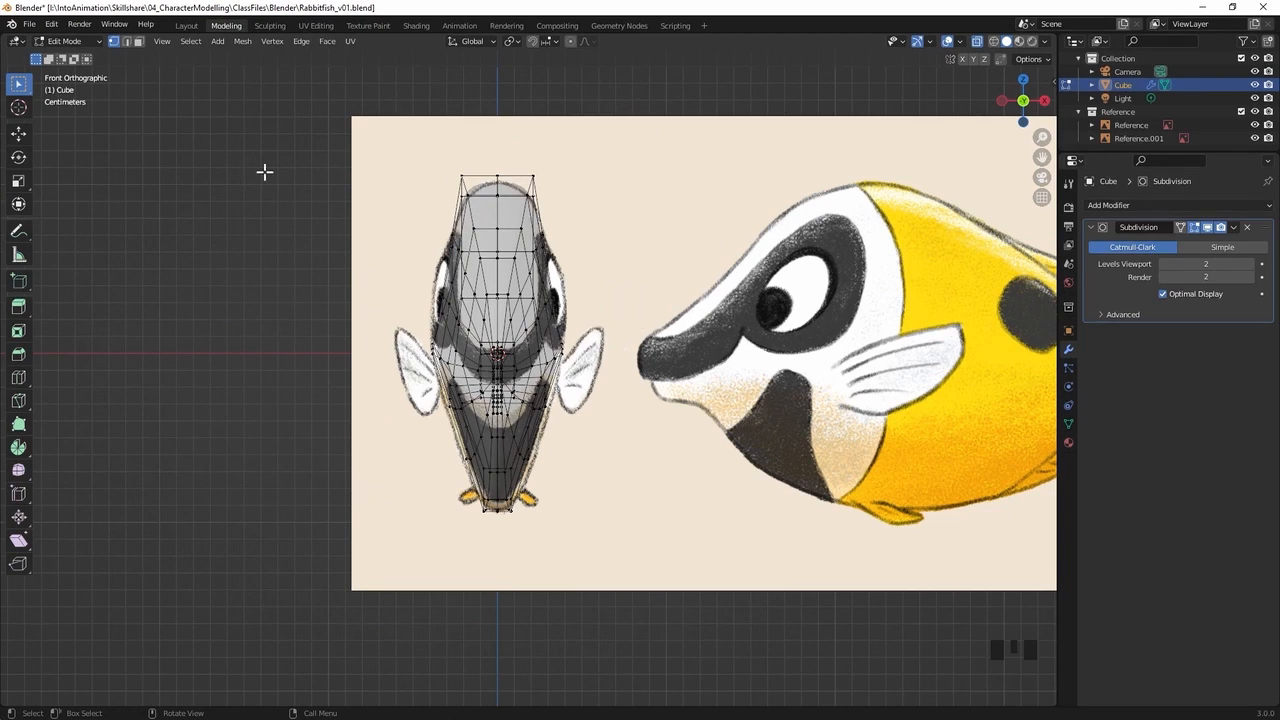
drag(361, 128, 494, 601)
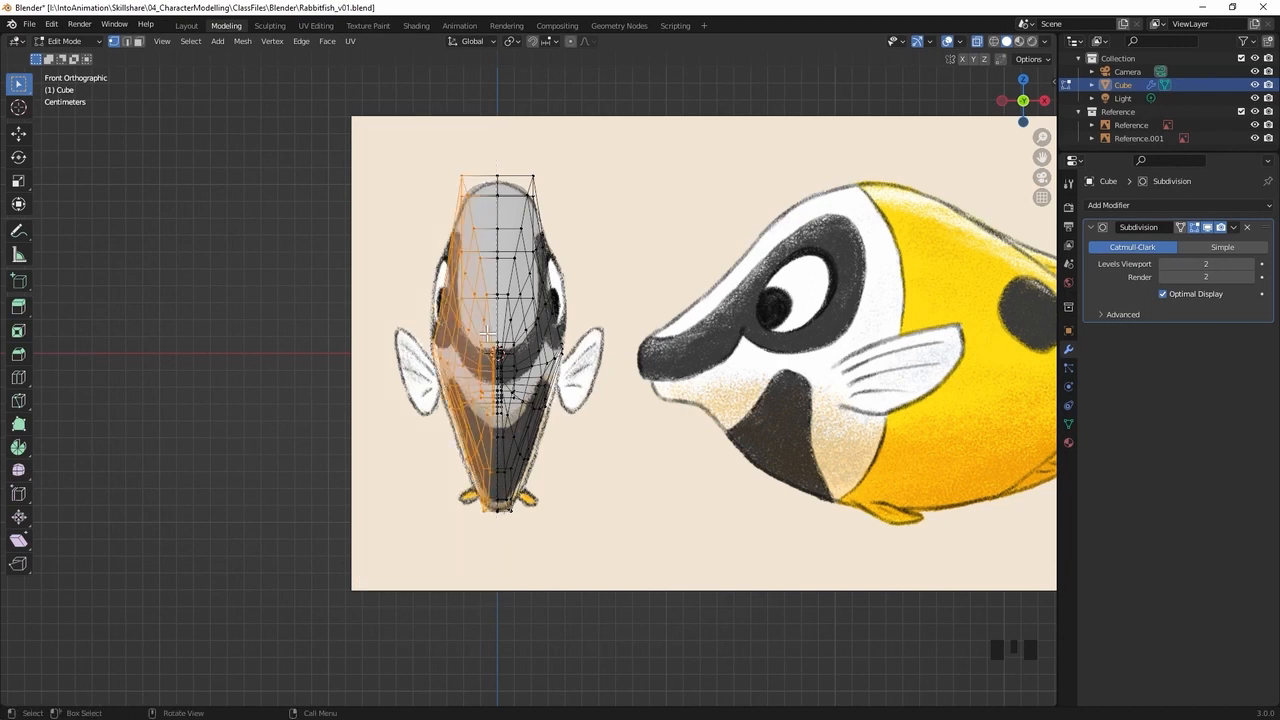
ctrl+middle_drag(452, 437, 738, 321)
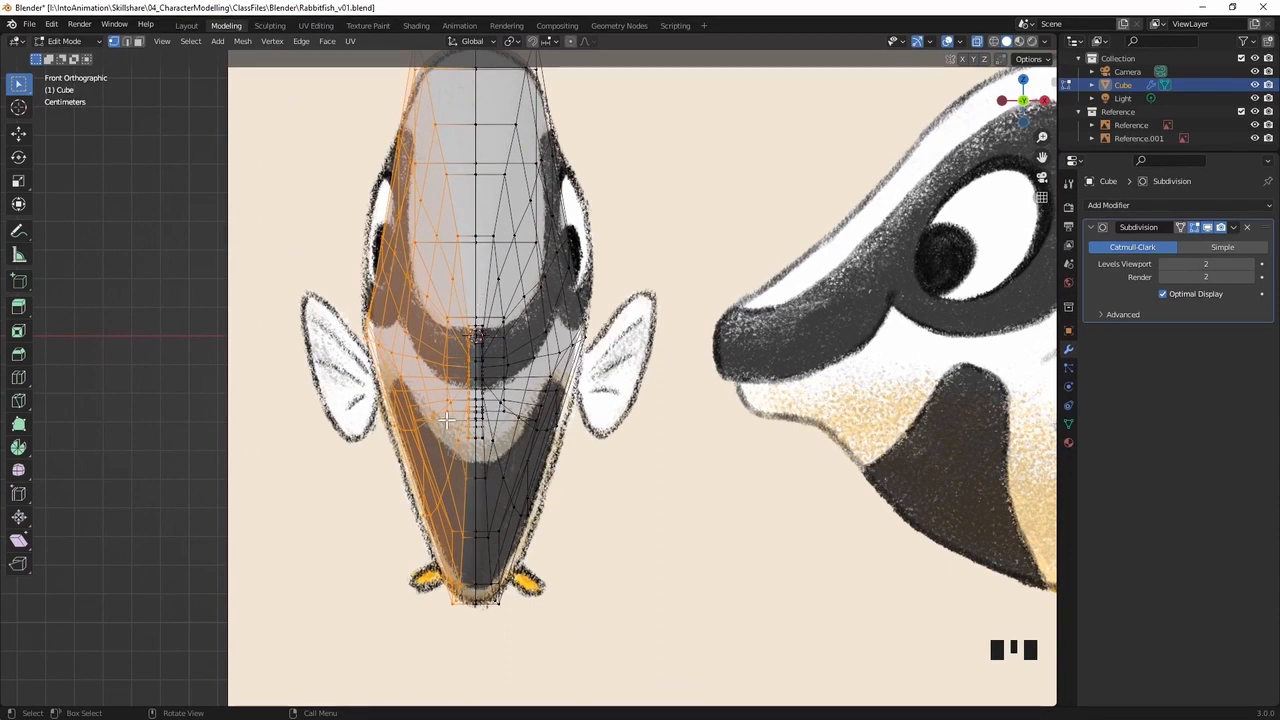
key(x)
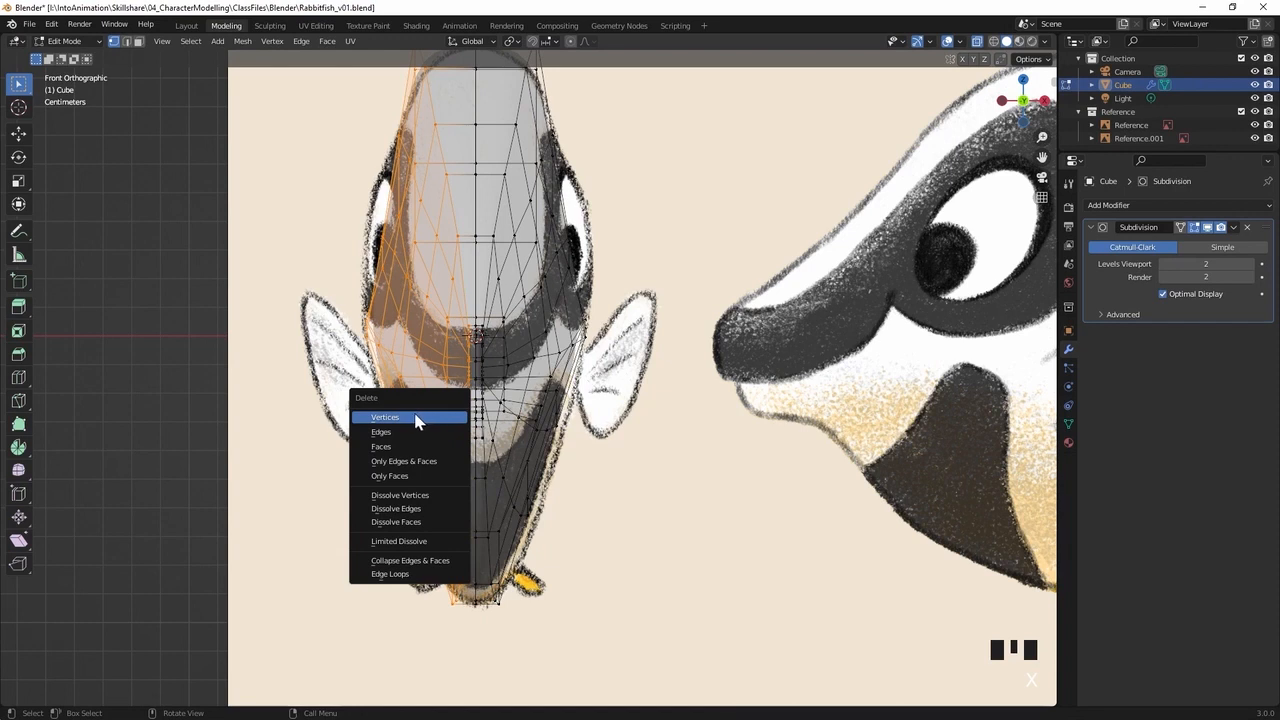
click(418, 418)
middle_drag(414, 414, 457, 331)
middle_drag(579, 409, 777, 369)
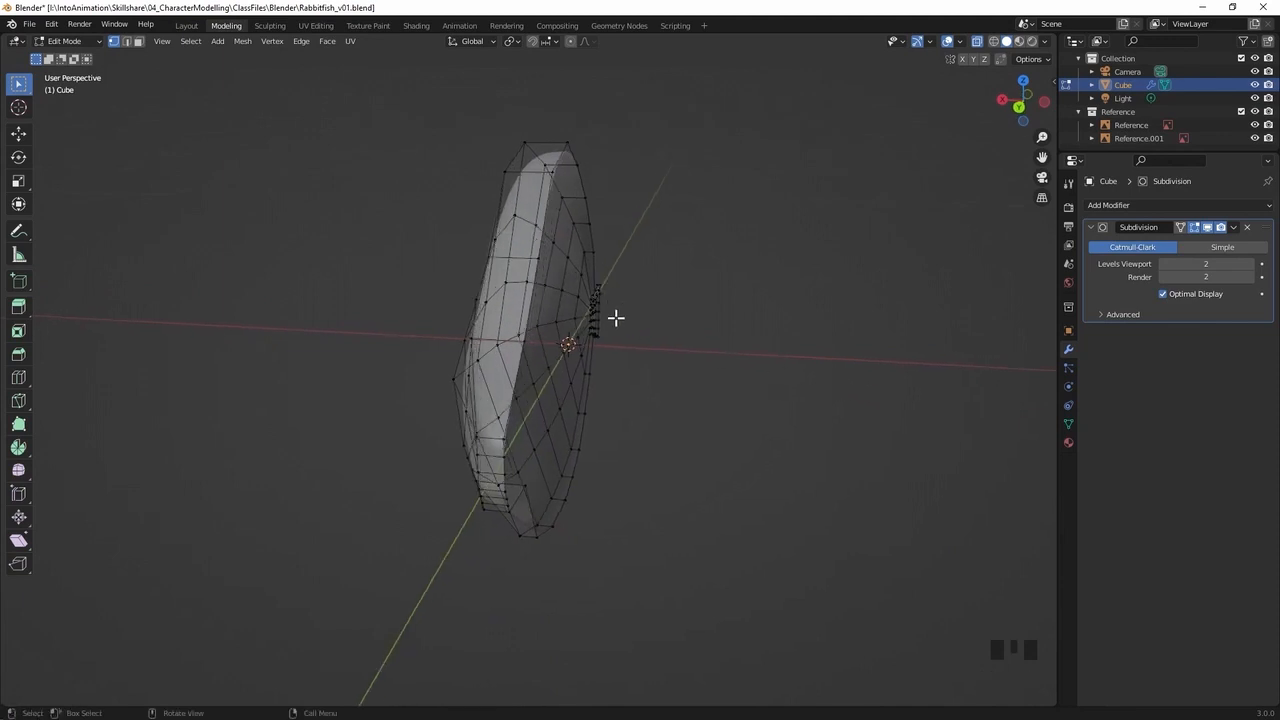
In Object Mode, add a Mirror modifier on the X axis to the half fish and inspect the mirrored body
key(Tab)
middle_drag(557, 316, 600, 283)
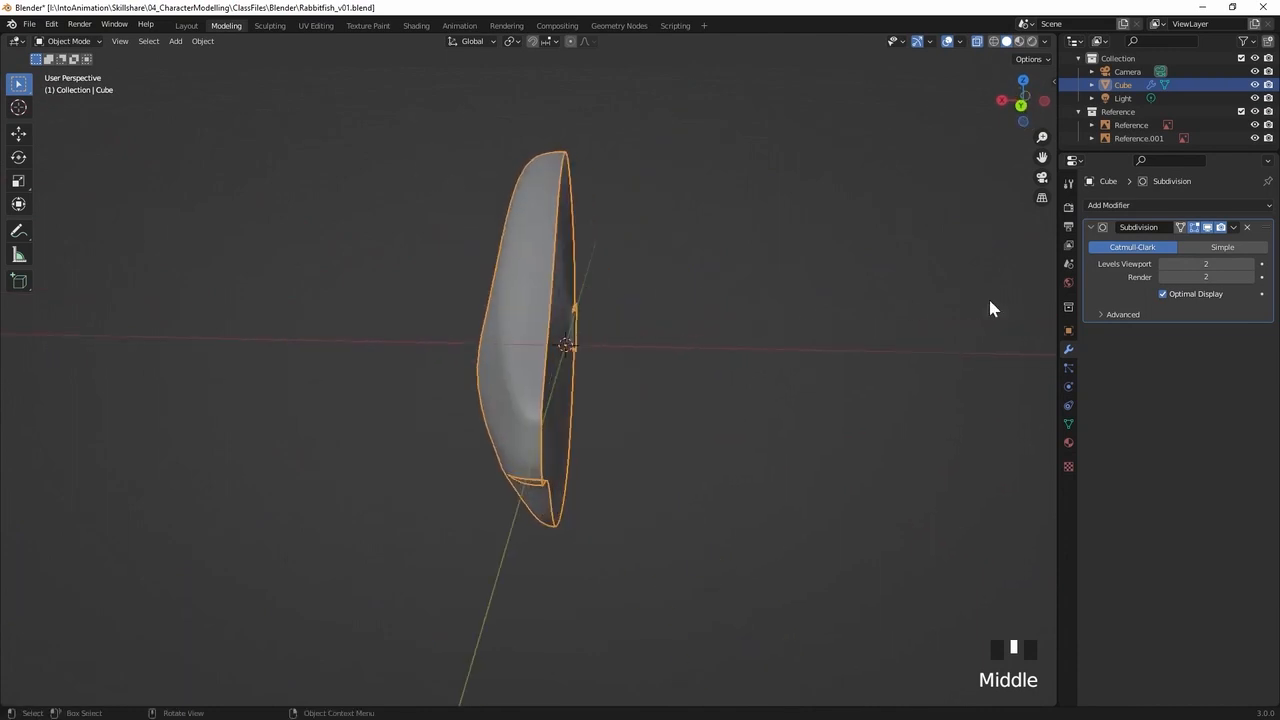
click(1125, 207)
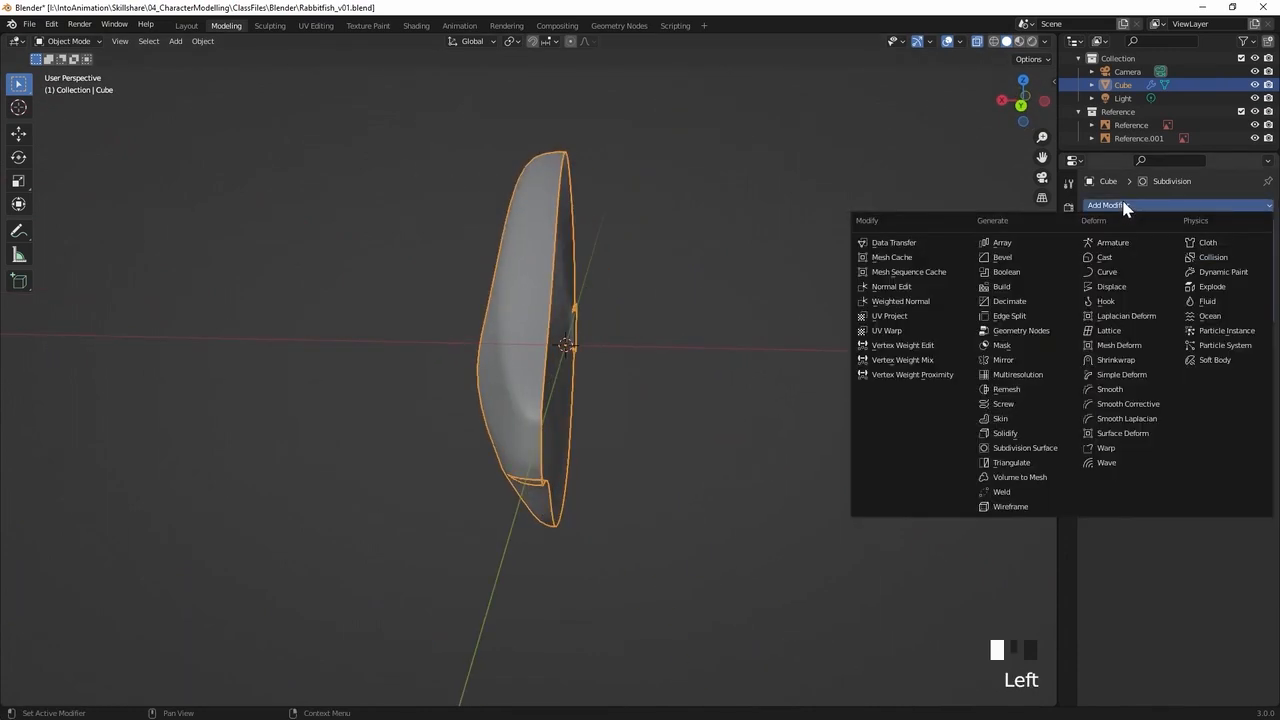
click(1003, 362)
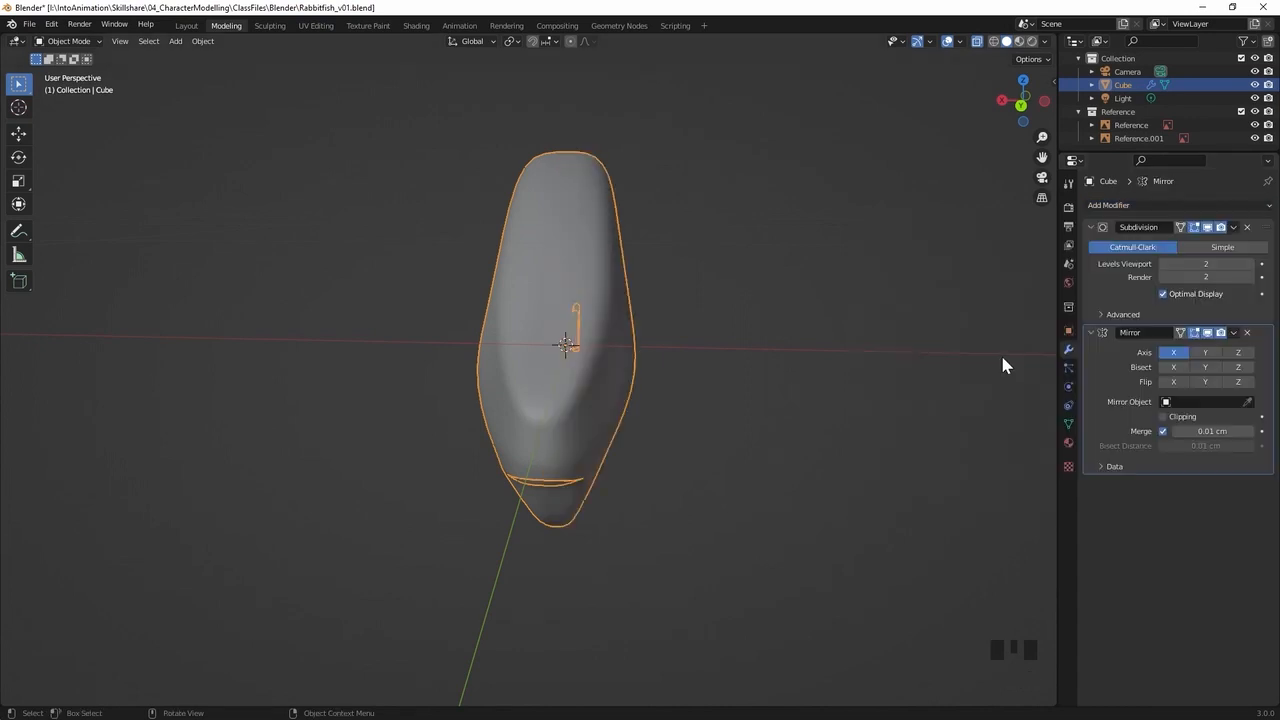
middle_drag(680, 343, 565, 323)
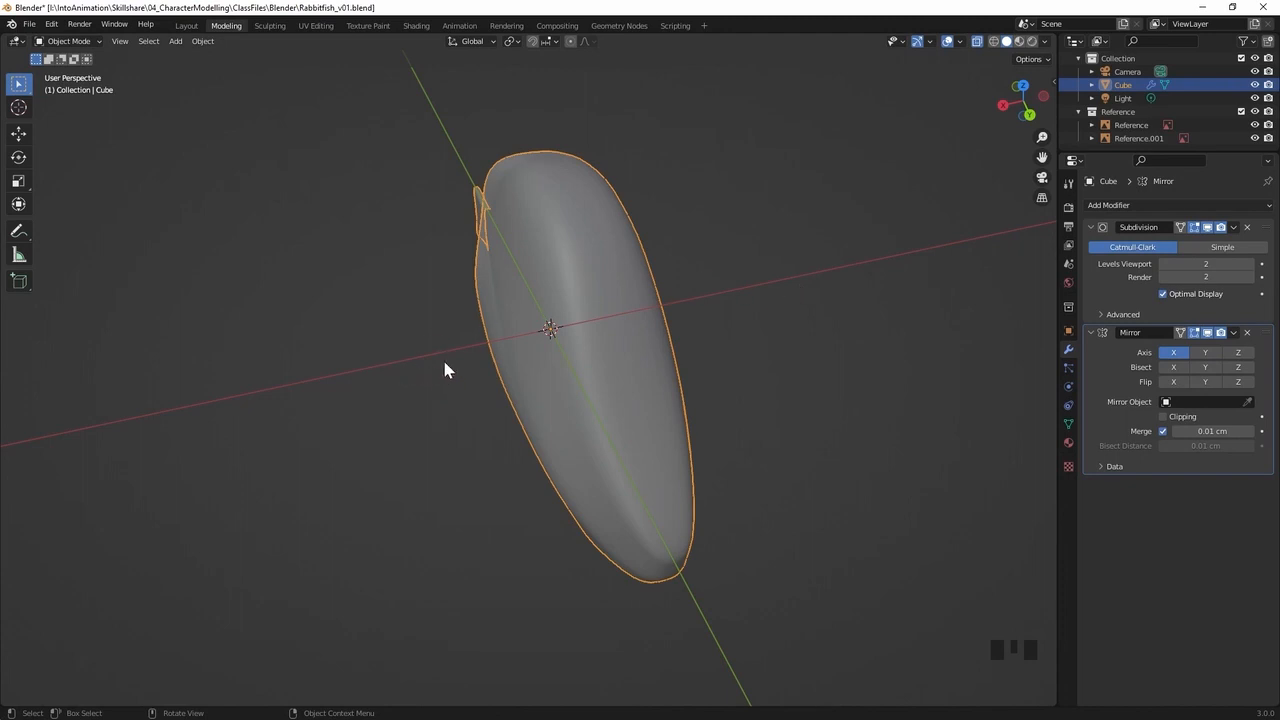
Try the Mirror modifier on the Y axis and on the Z axis, and return it to the X axis
click(1174, 353)
click(1205, 353)
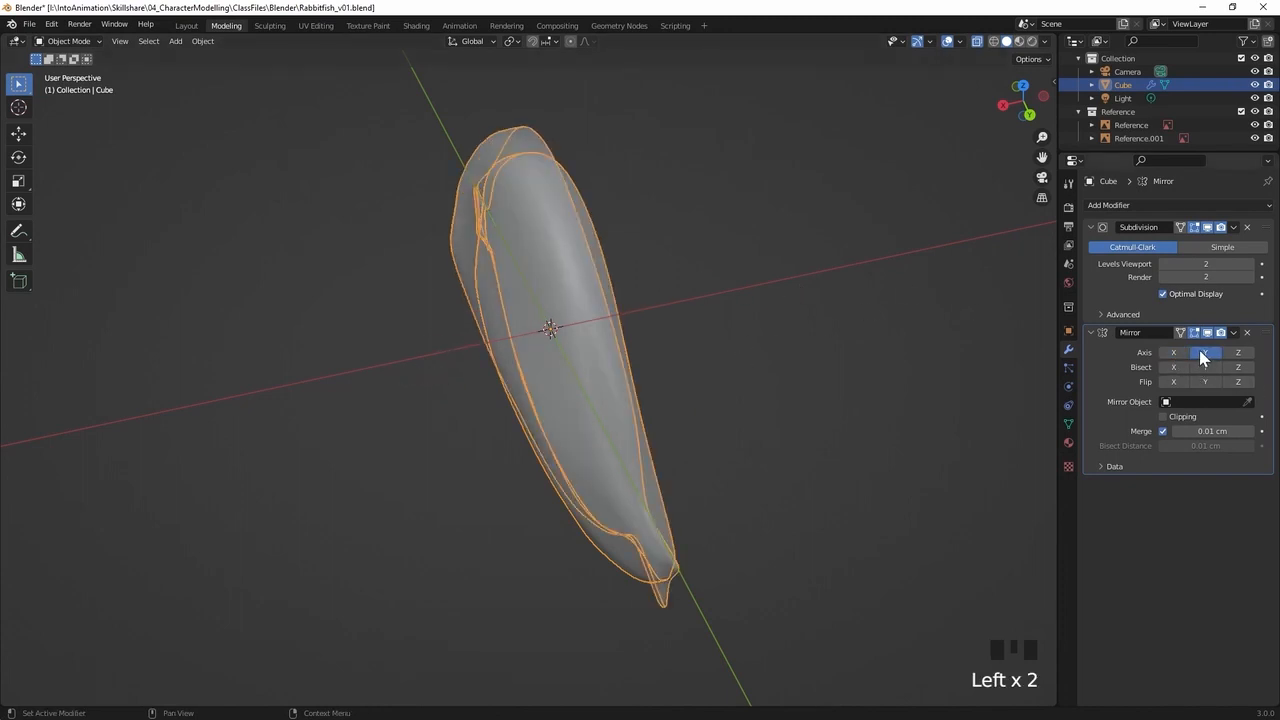
middle_drag(664, 284, 563, 286)
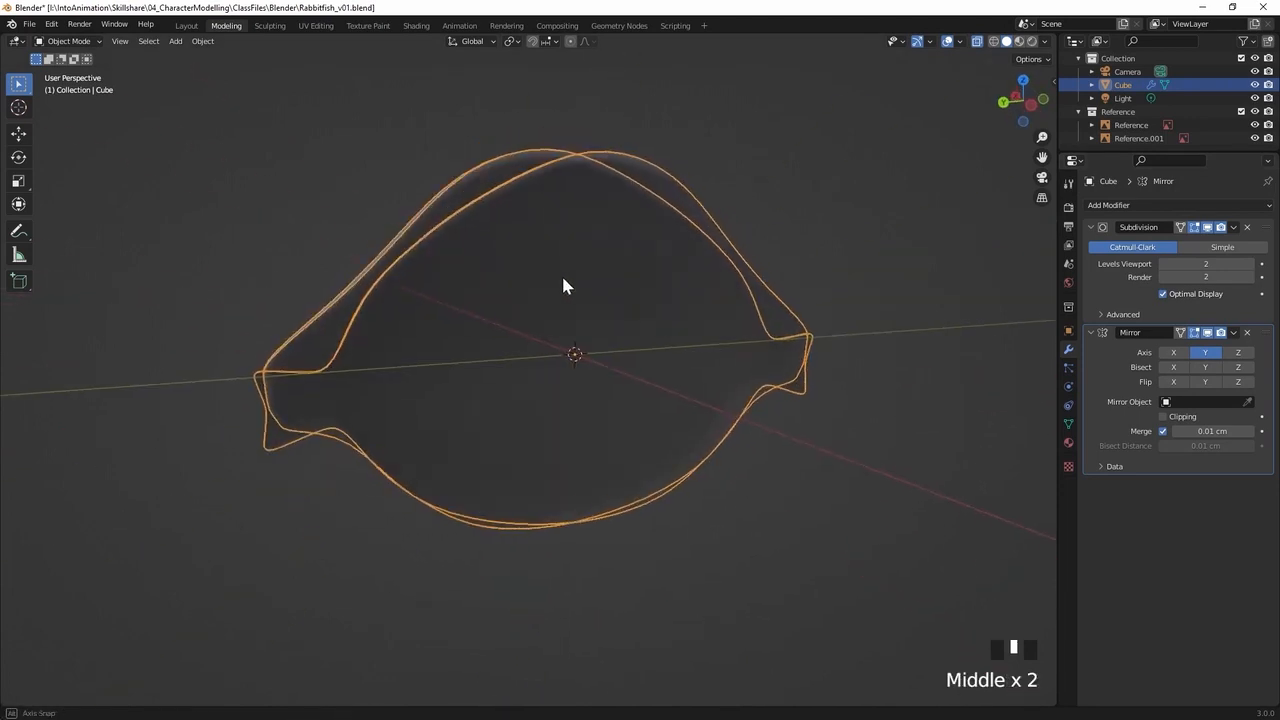
click(1206, 352)
click(1238, 352)
middle_drag(770, 405, 806, 404)
click(1236, 354)
click(1167, 355)
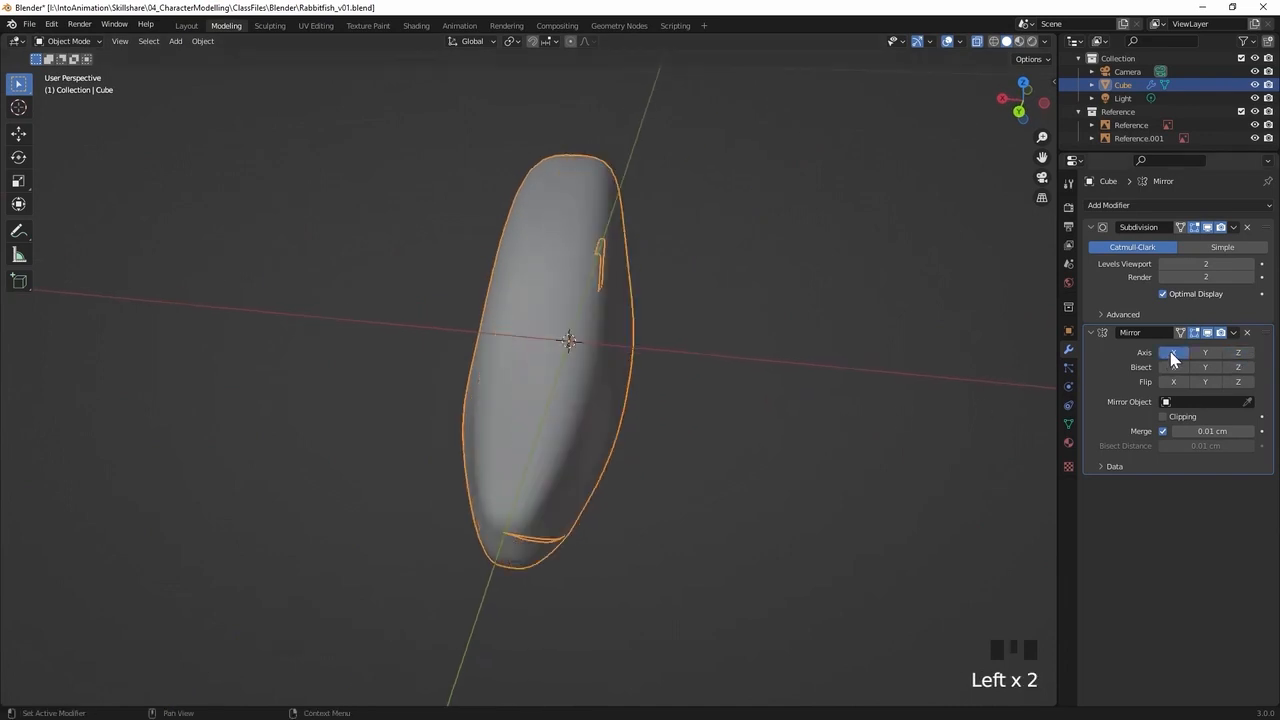
middle_drag(686, 368, 752, 363)
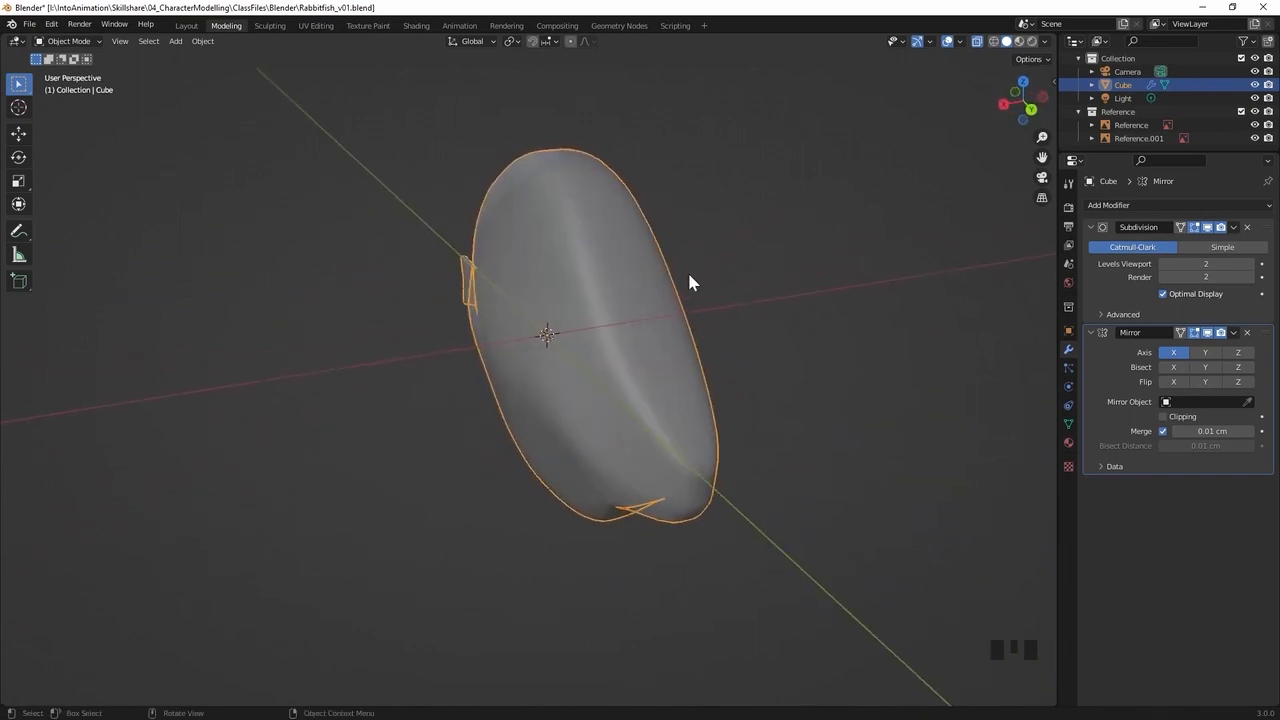
Enter Edit Mode, try moving a vertex near the top of the back to test the mirroring, and clear the selection
key(Tab)
click(545, 196)
middle_drag(560, 238, 576, 222)
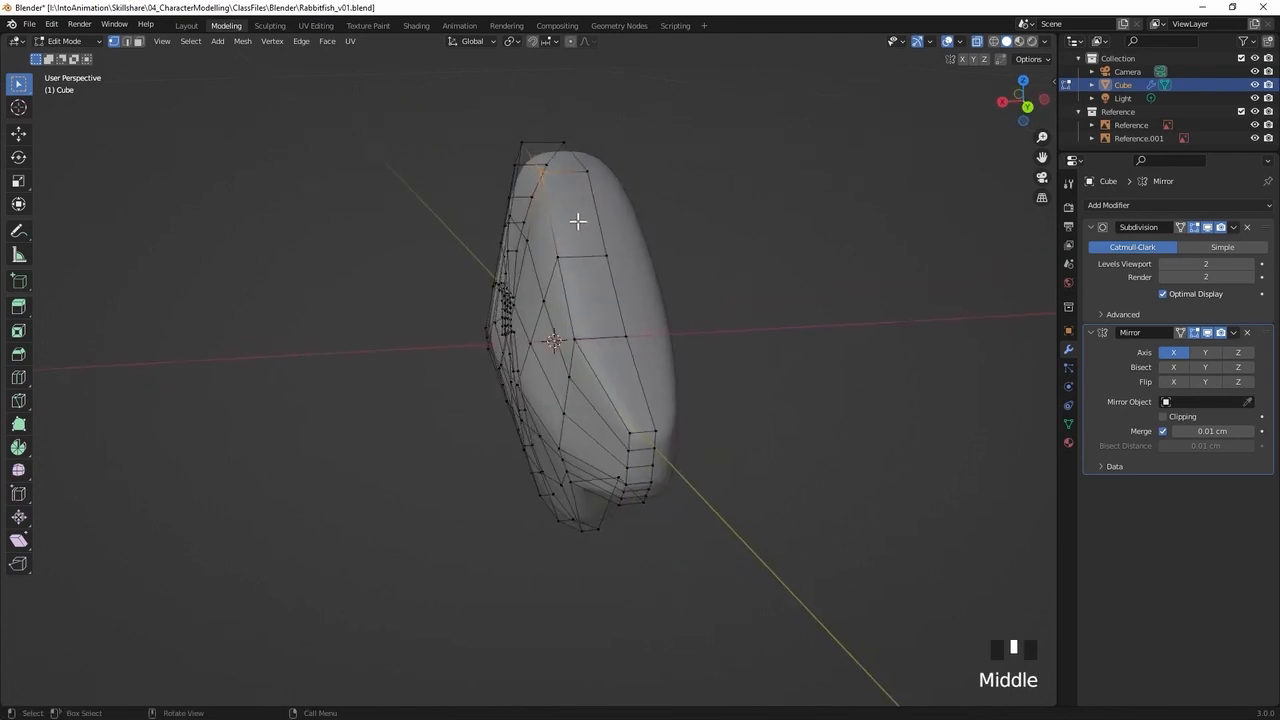
key(g)
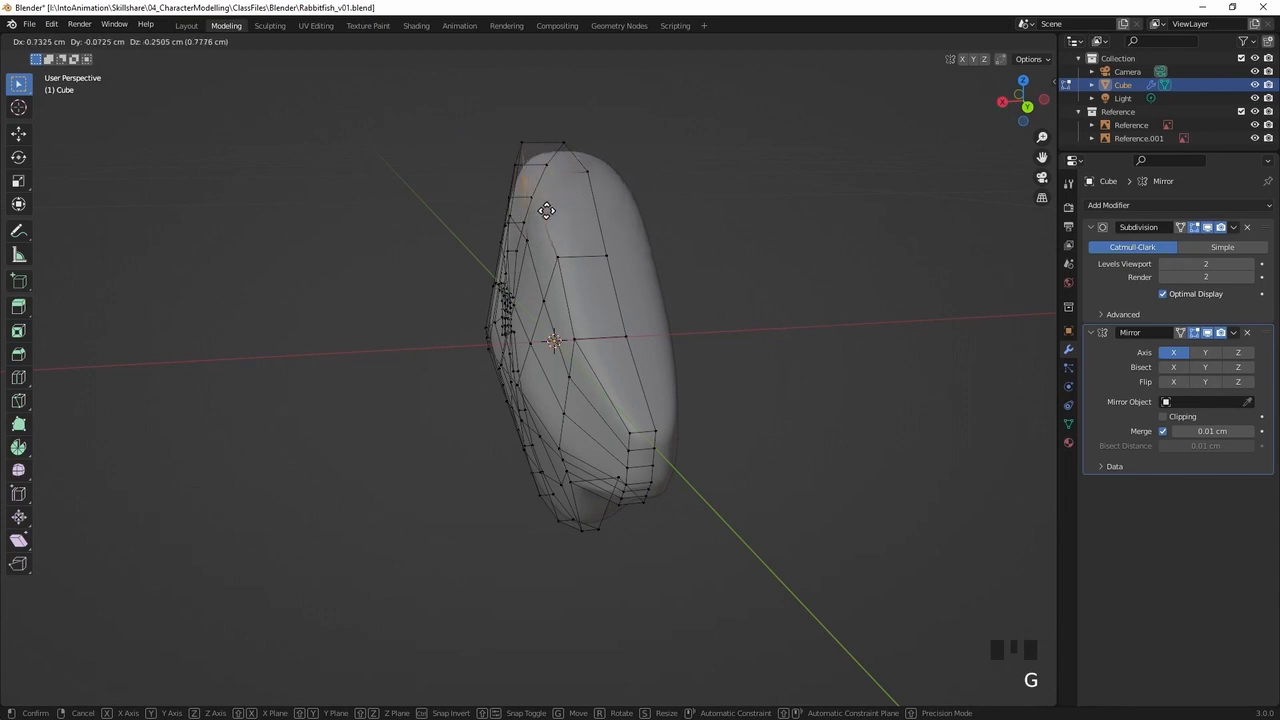
click(579, 224)
middle_drag(579, 224, 580, 354)
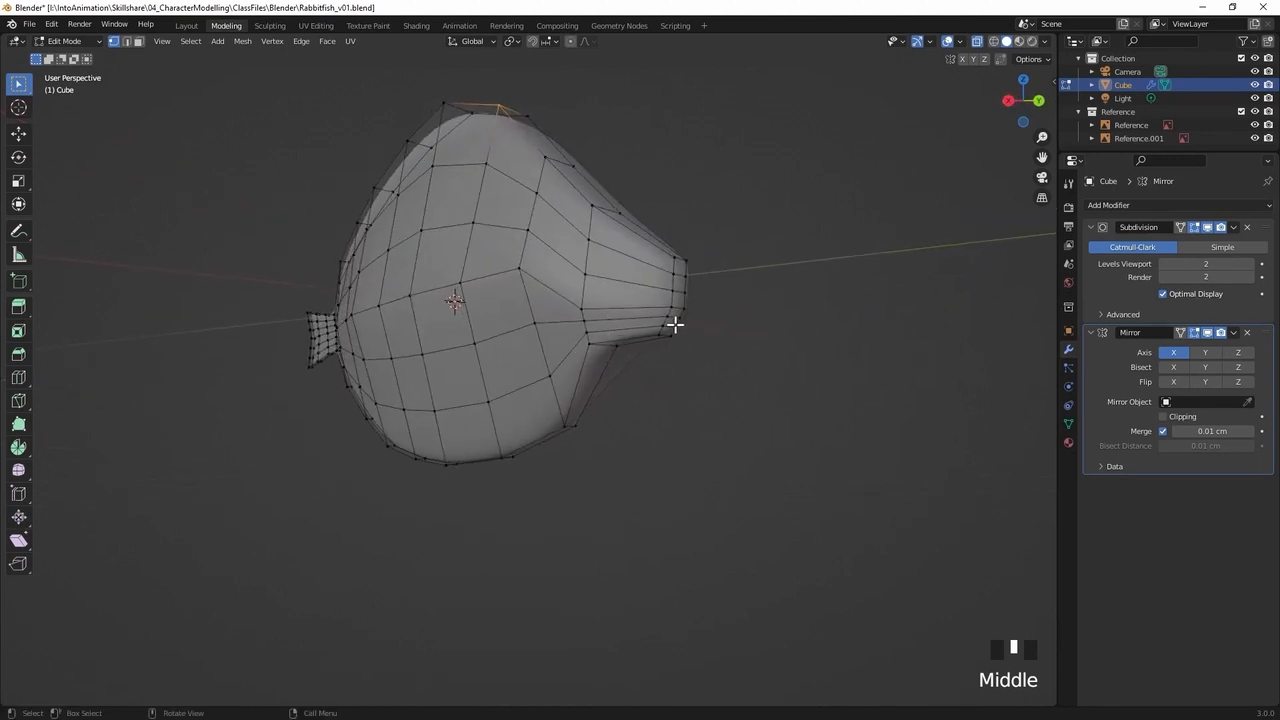
click(635, 412)
Merge the three outer vertices at the side of the lower snout tip at the last, lowest selected one
shift+middle_drag(551, 363, 562, 314)
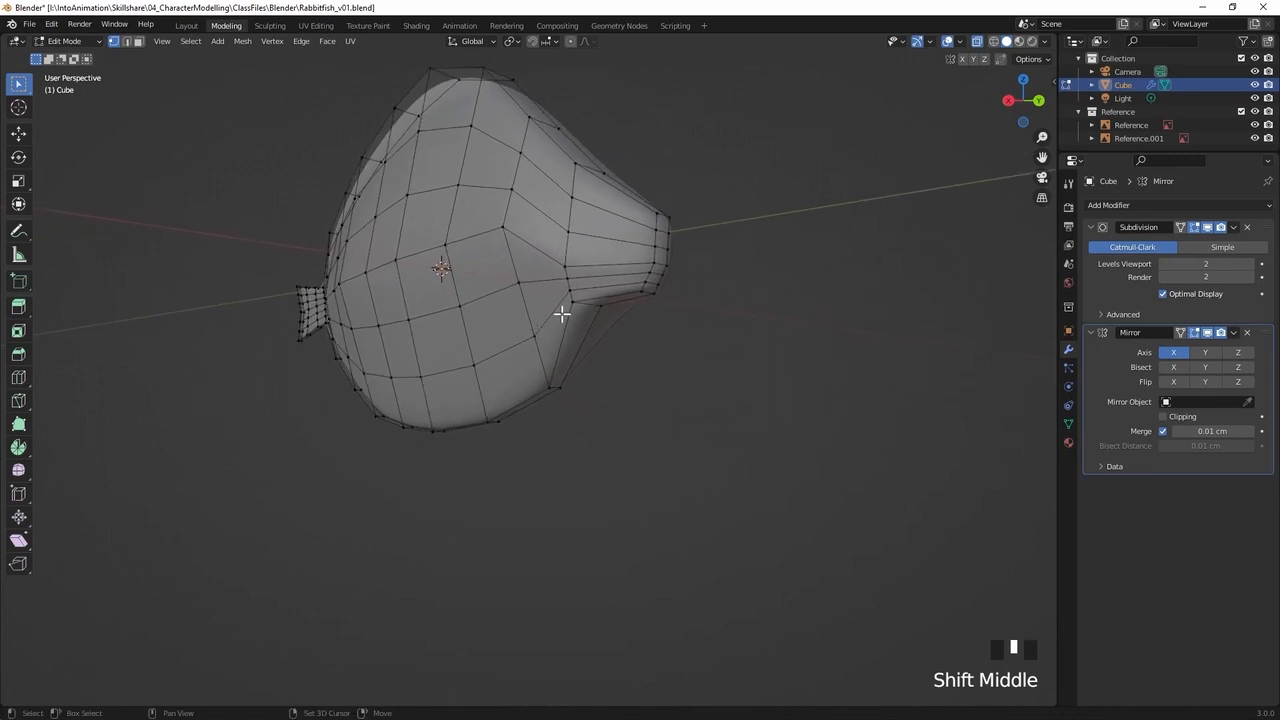
click(650, 270)
ctrl+middle_drag(586, 309, 689, 303)
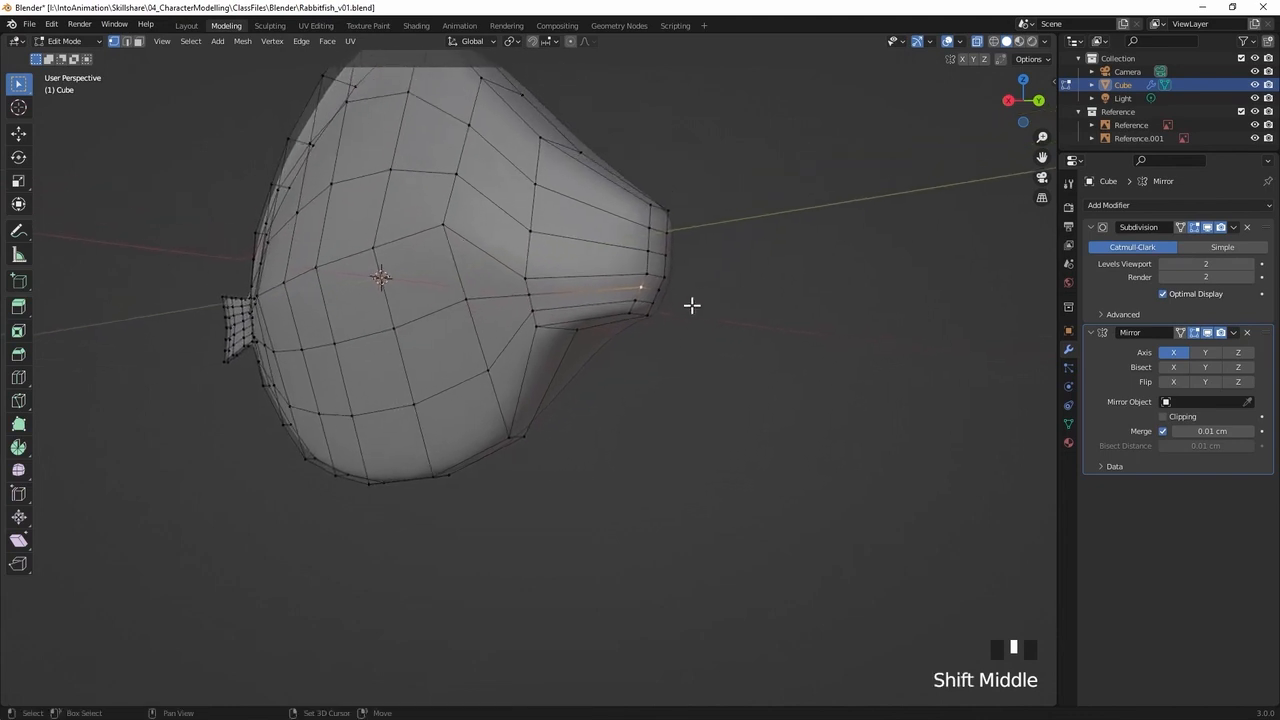
shift+click(634, 298)
shift+click(628, 314)
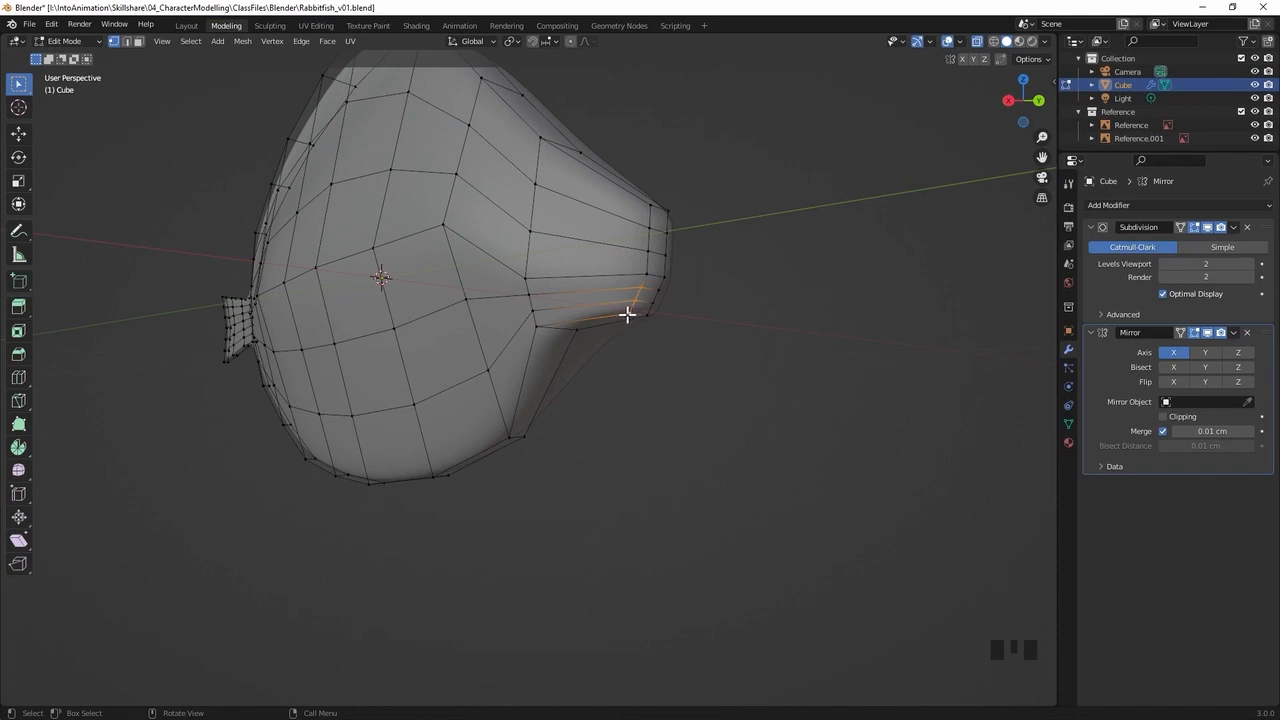
key(m)
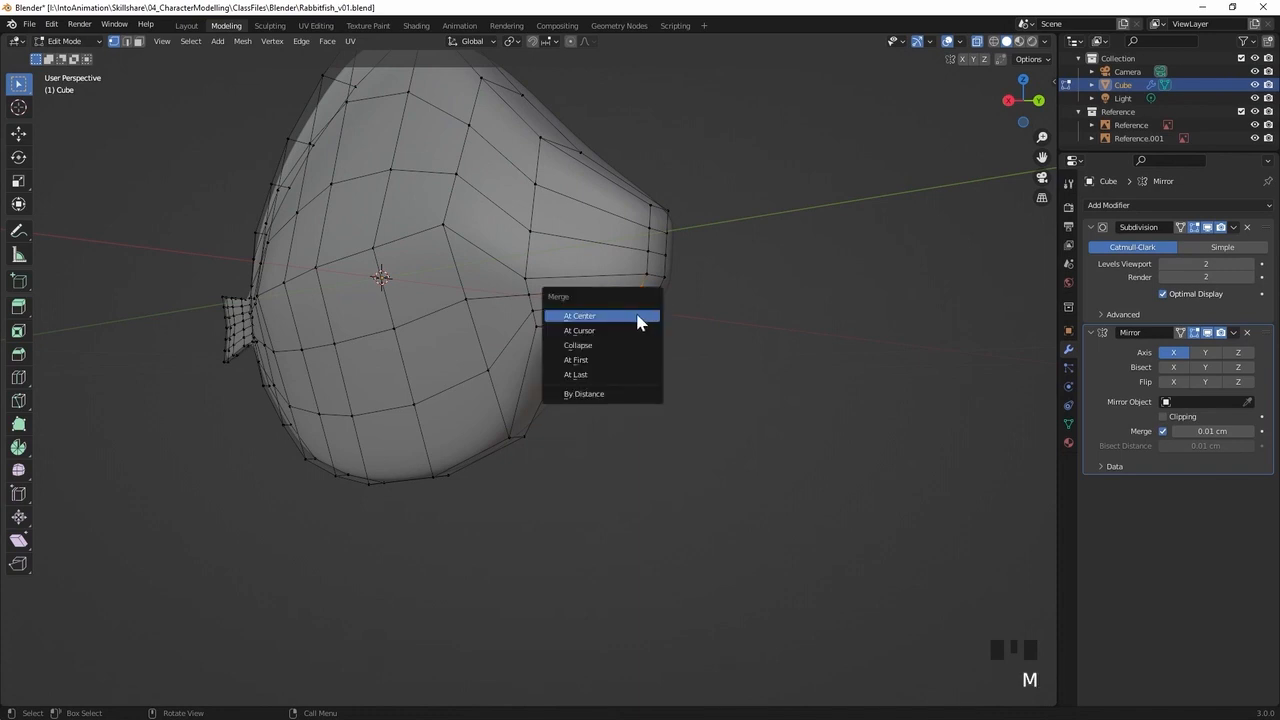
click(586, 375)
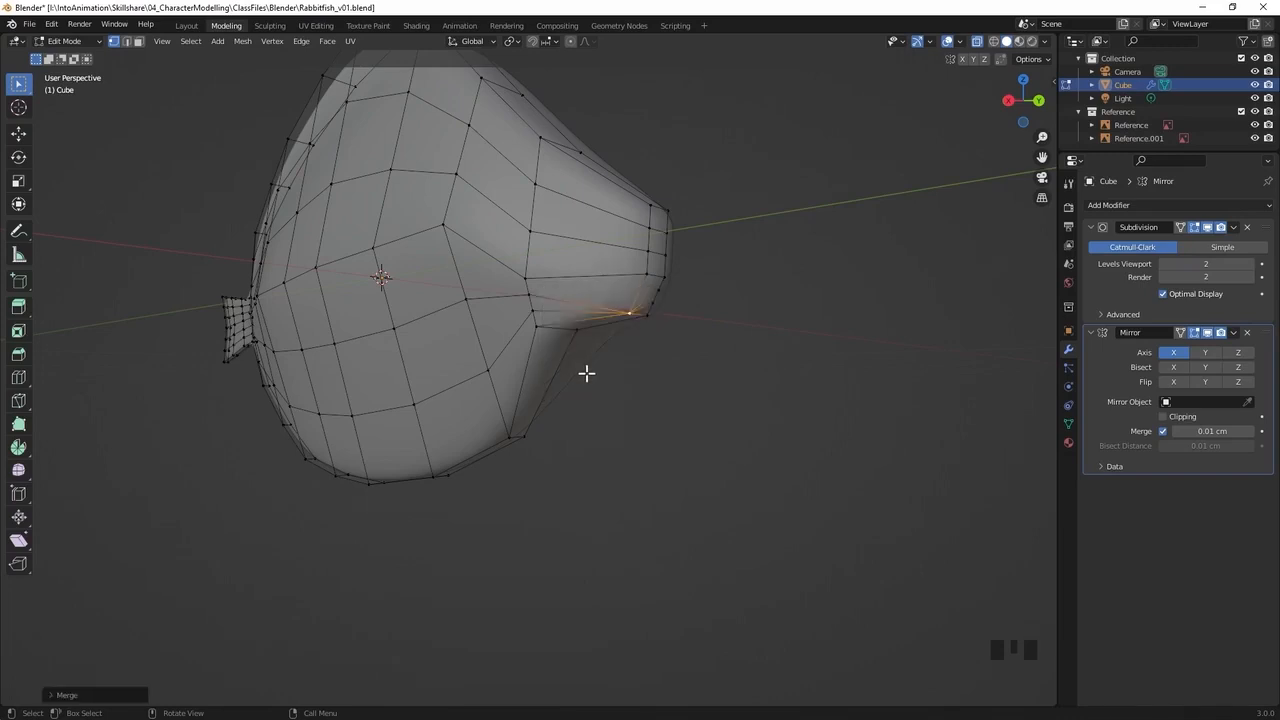
Merge the three centre-line vertices at the front of the lower snout tip at the last, lowest selected one
middle_drag(648, 358, 615, 358)
click(606, 300)
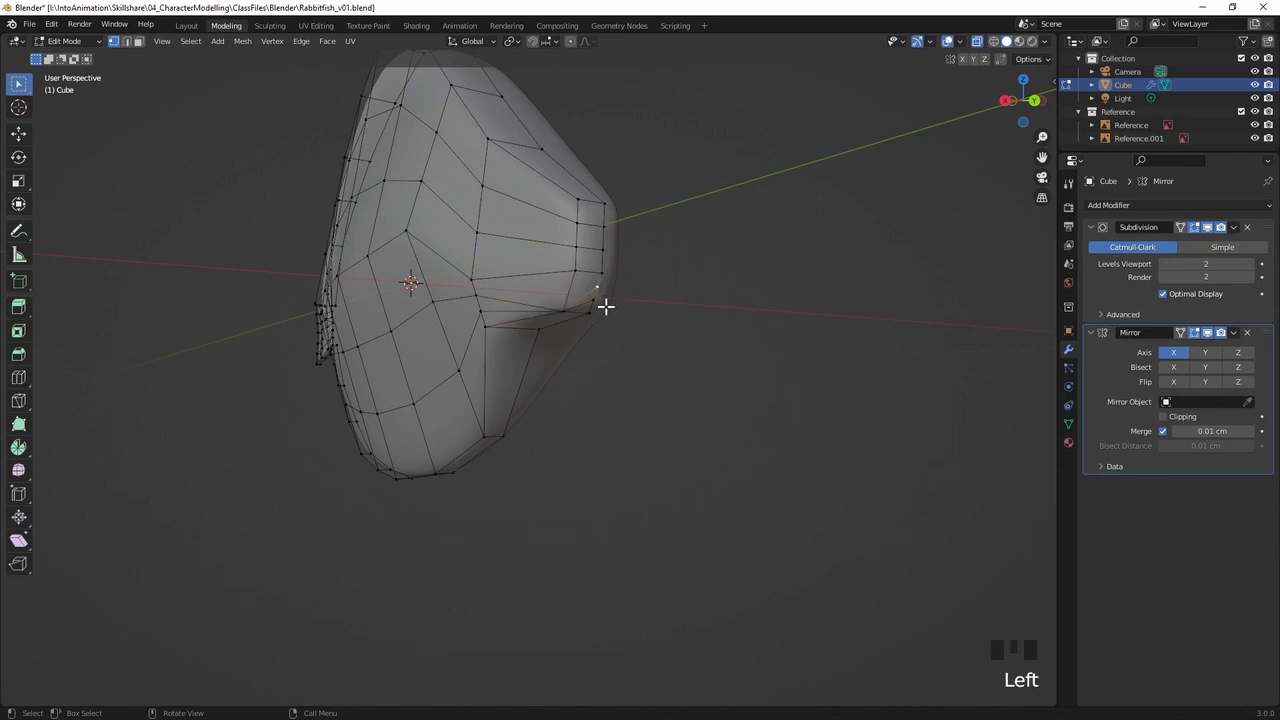
shift+click(591, 316)
shift+click(590, 311)
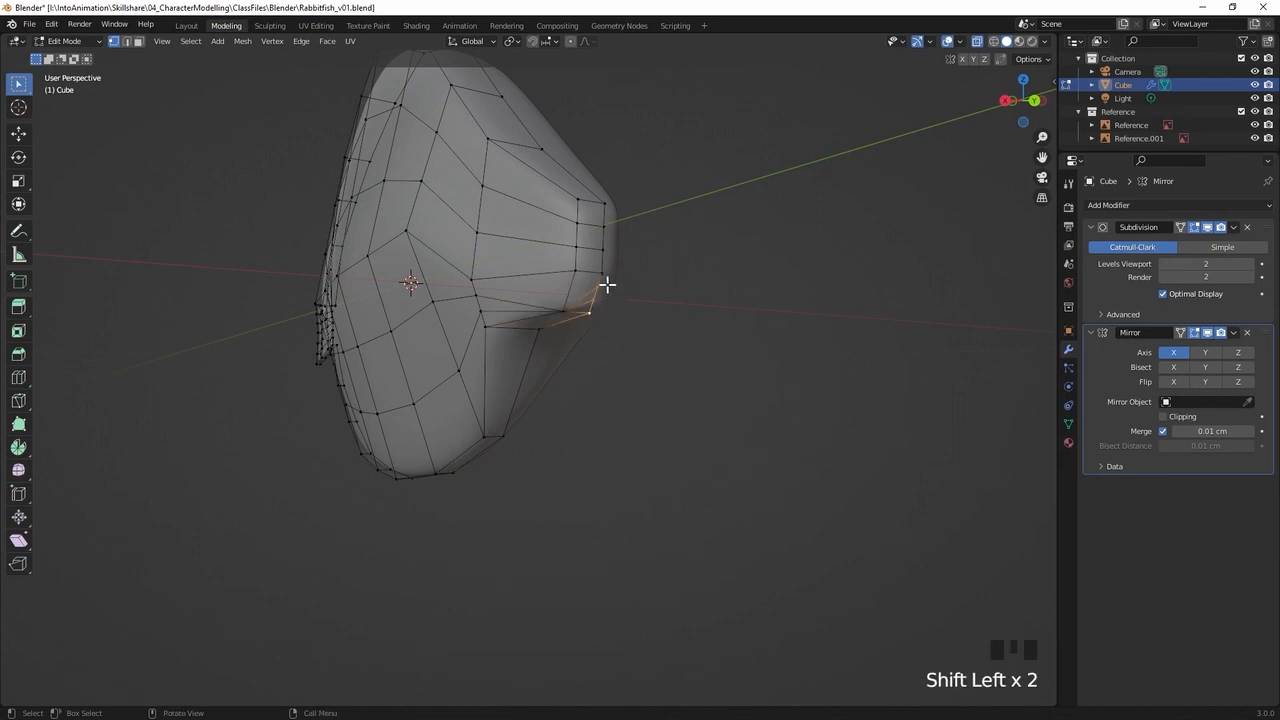
key(m)
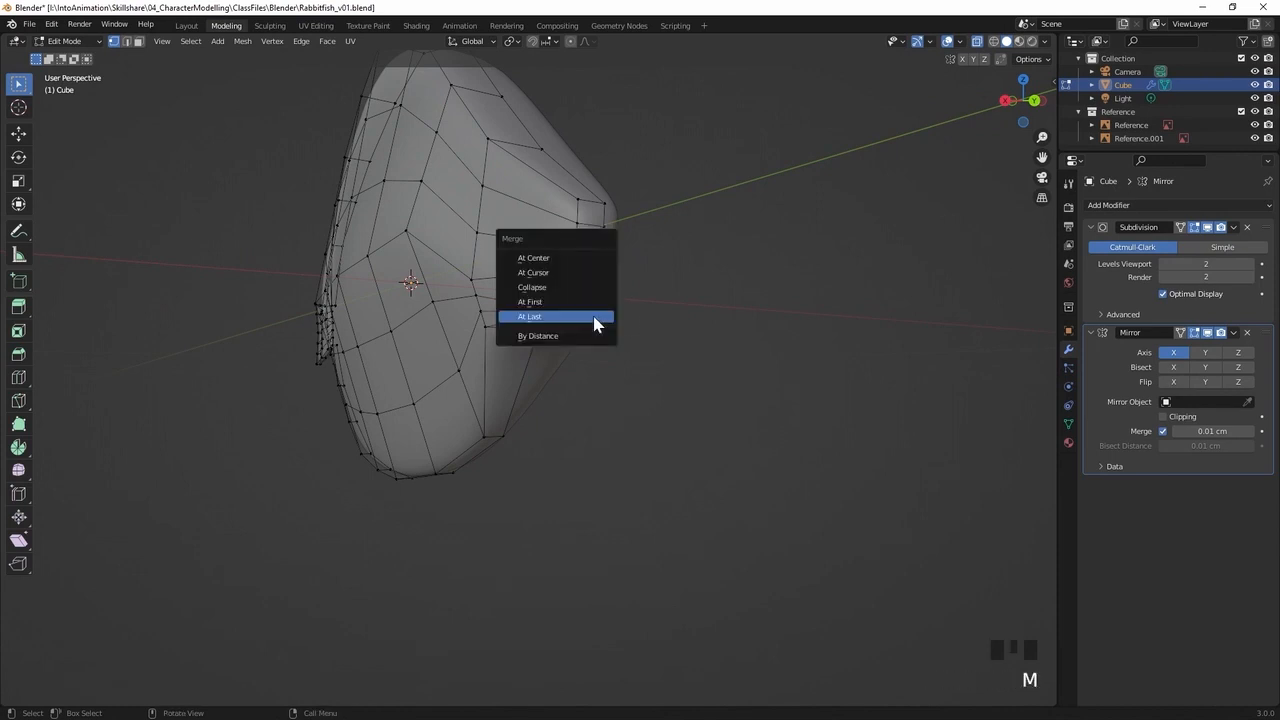
click(589, 317)
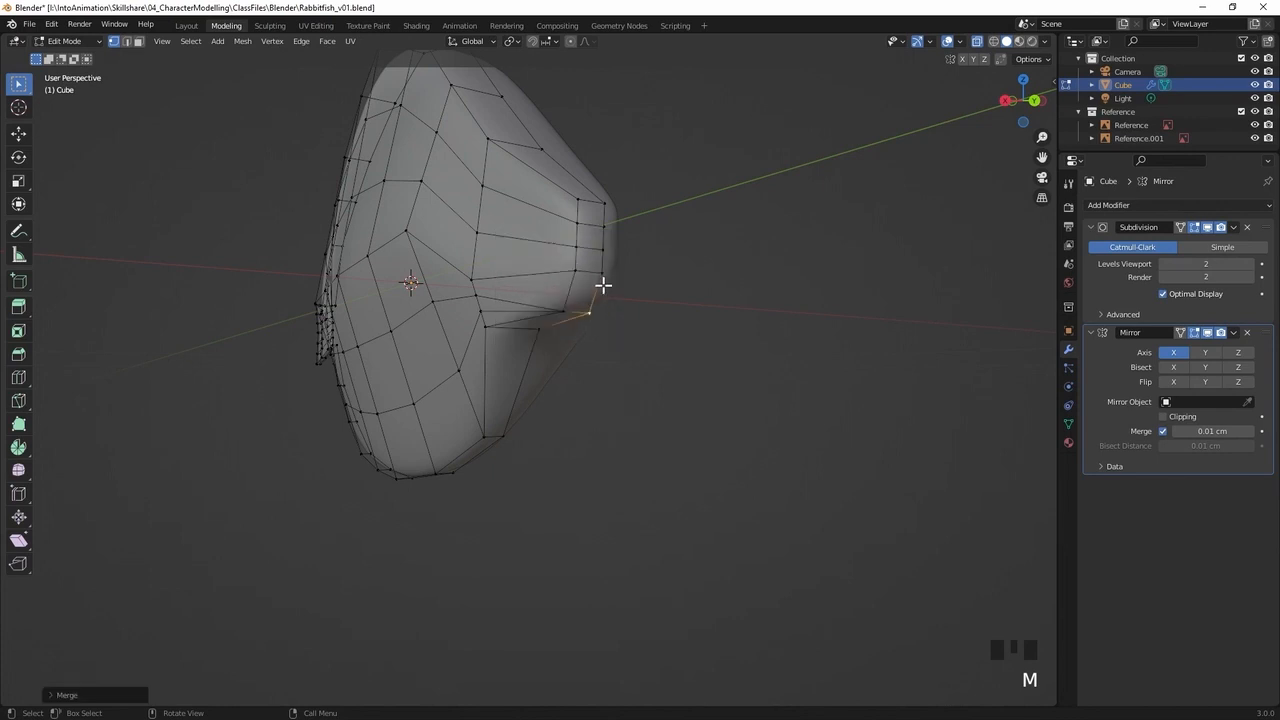
Merge the three side vertices where the lower snout meets the body at the last, lowest selected one
middle_drag(581, 325, 594, 297)
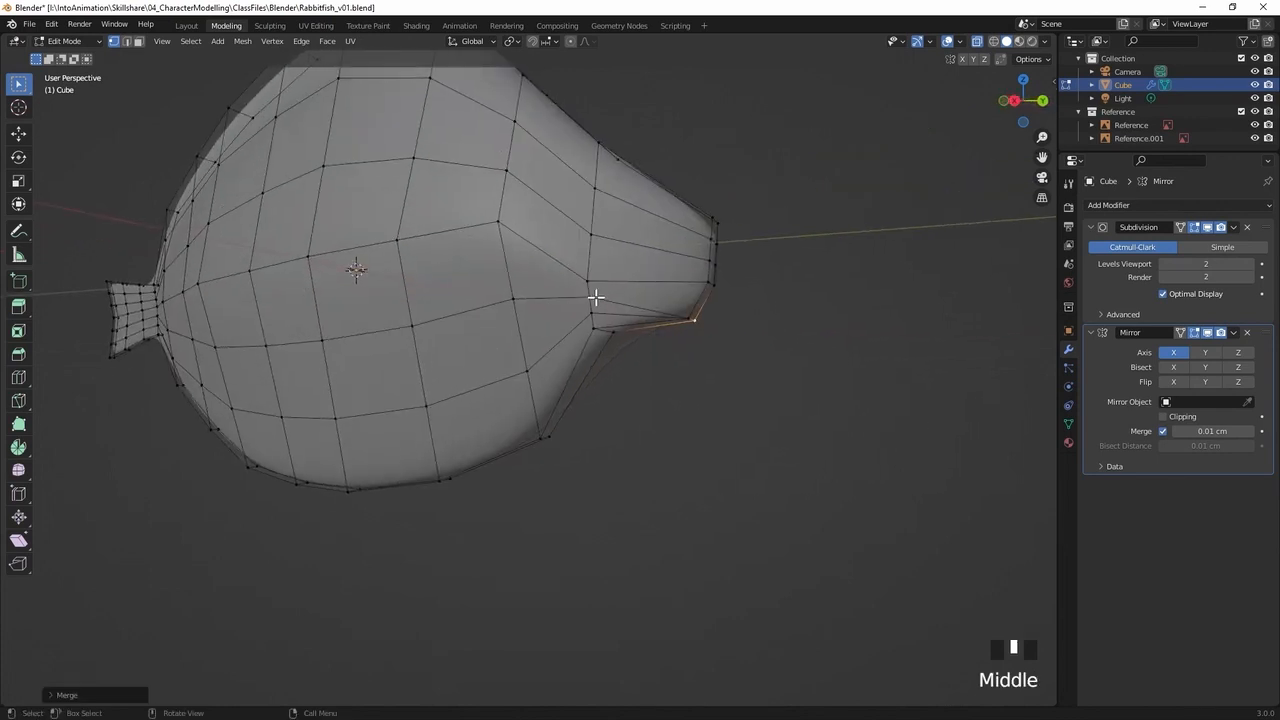
click(588, 296)
shift+click(591, 310)
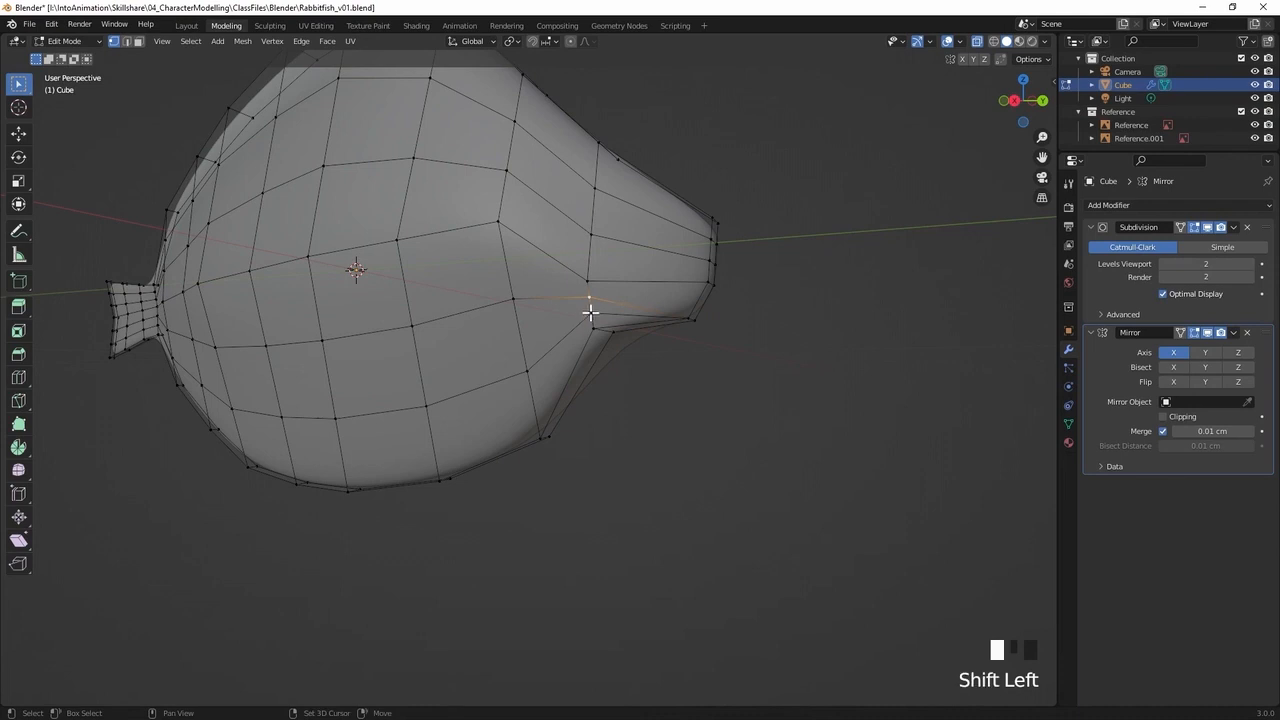
shift+click(592, 329)
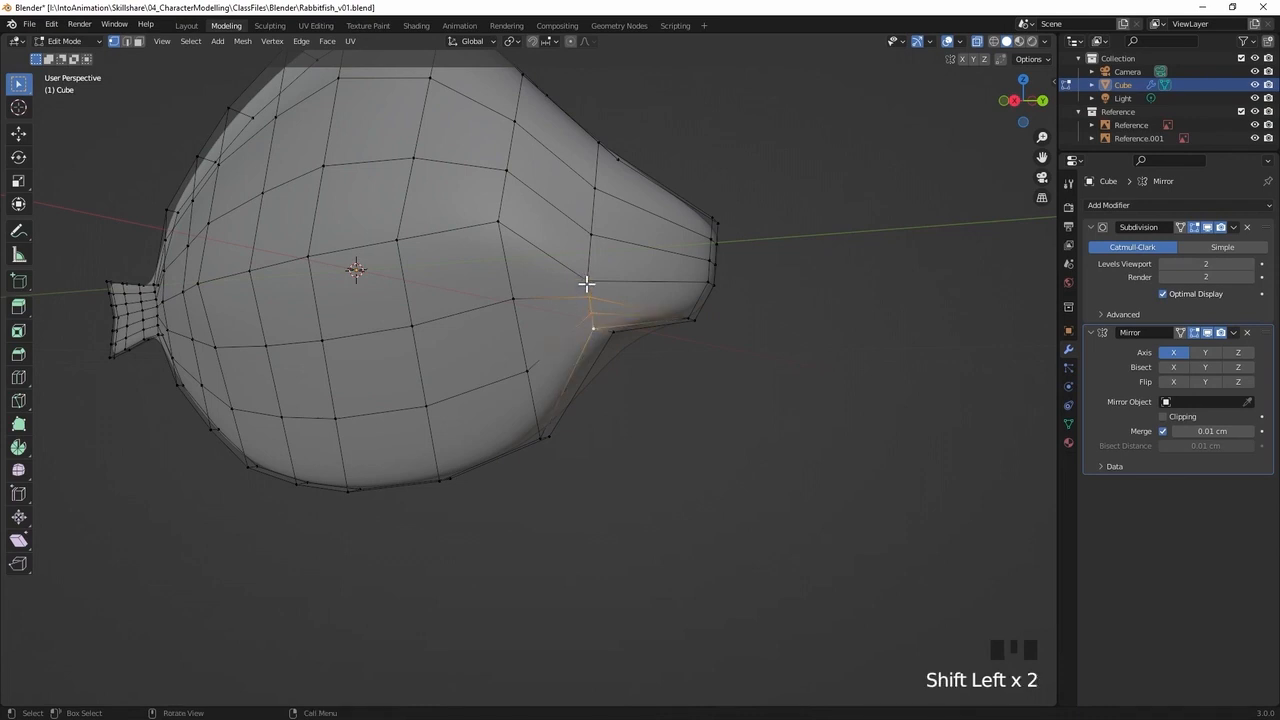
key(m)
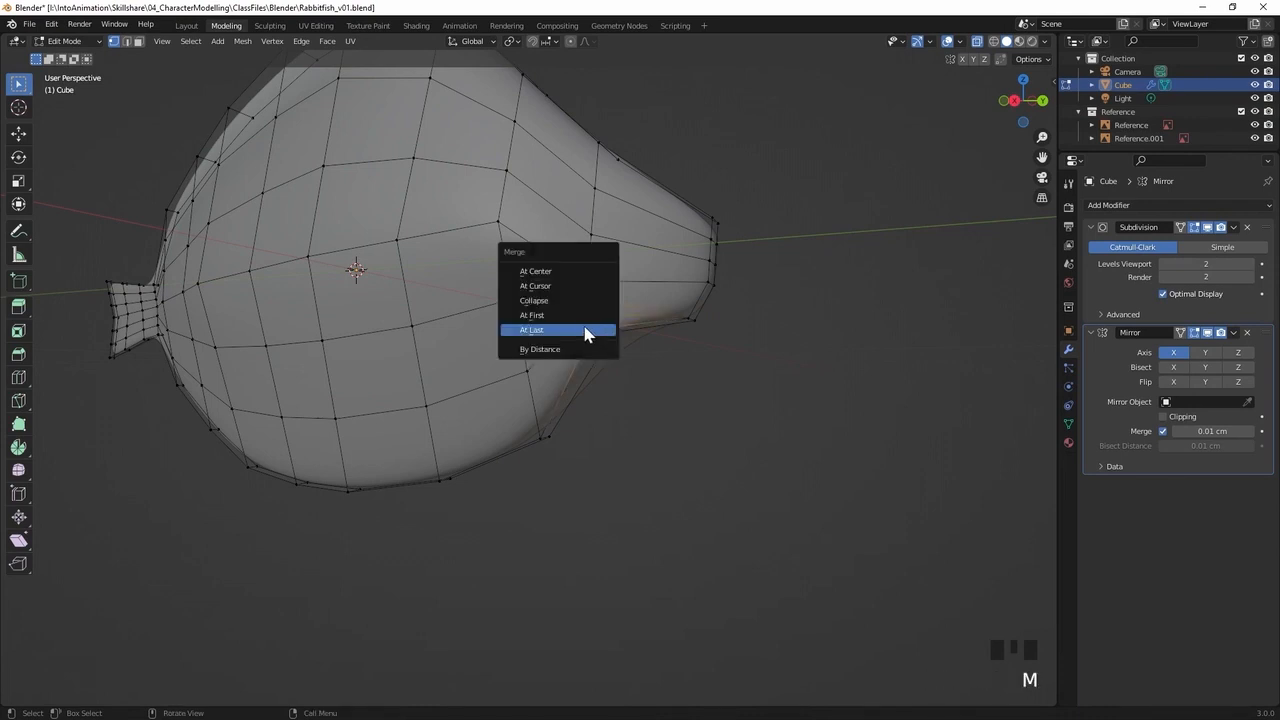
click(585, 330)
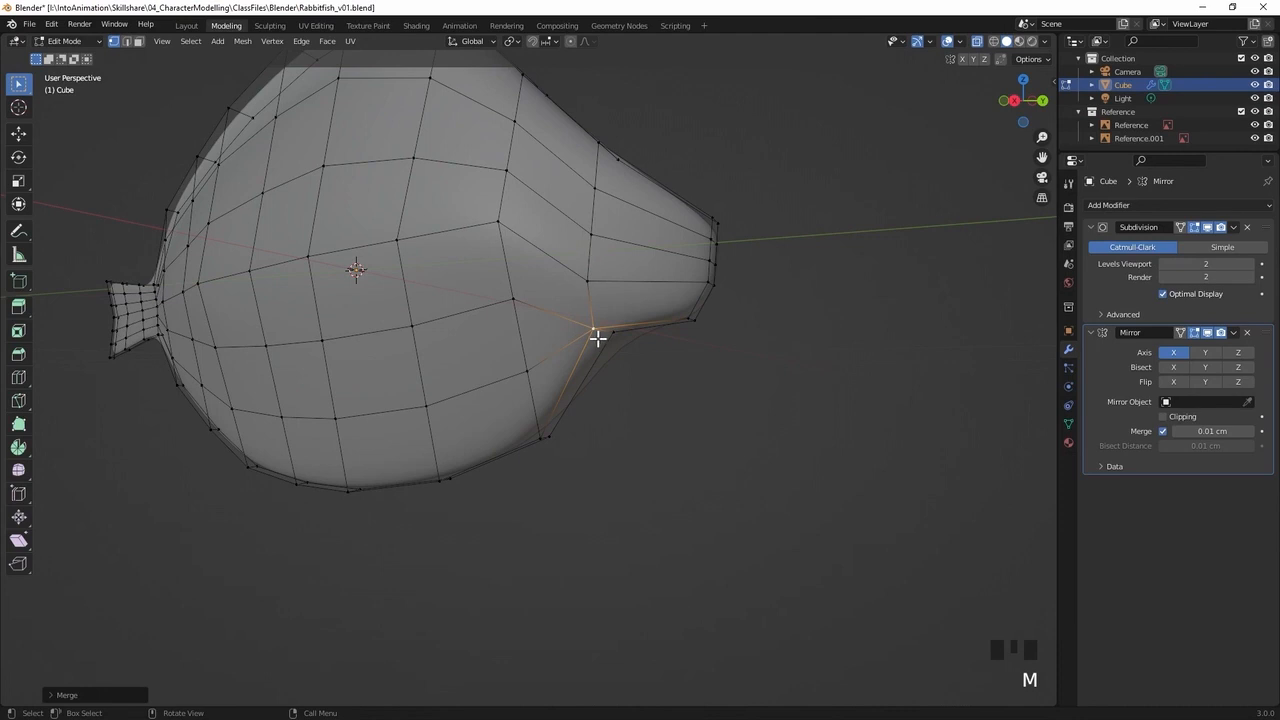
Inspect the faces around the merged vertex at the snout's lower base by selecting them individually in face mode
middle_drag(594, 334, 635, 346)
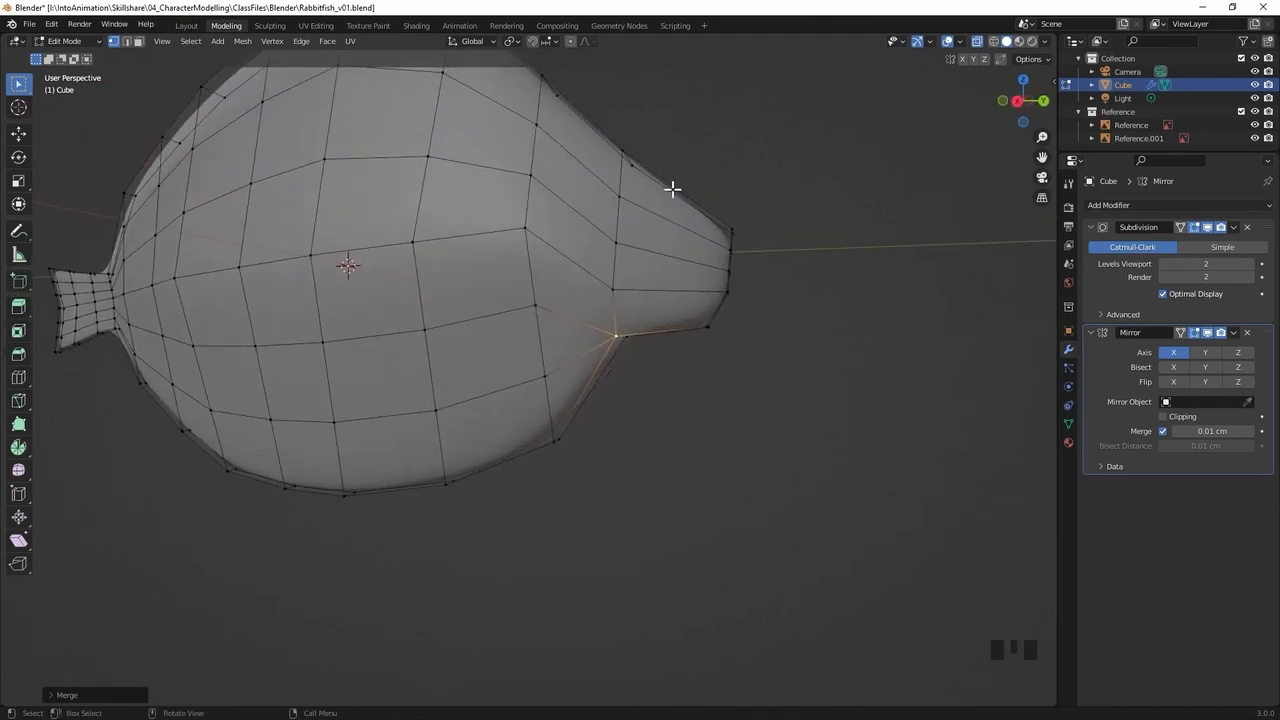
middle_drag(720, 221, 599, 310)
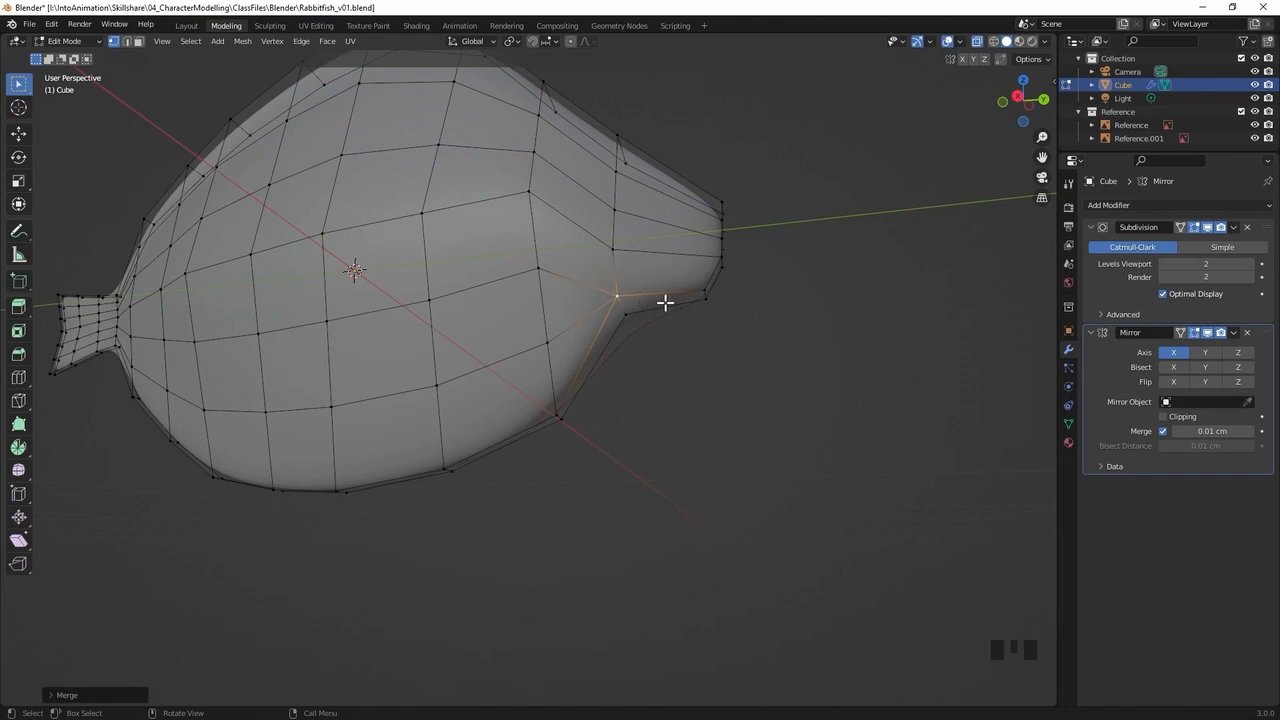
key(3)
click(580, 337)
click(570, 299)
click(574, 302)
shift+click(572, 345)
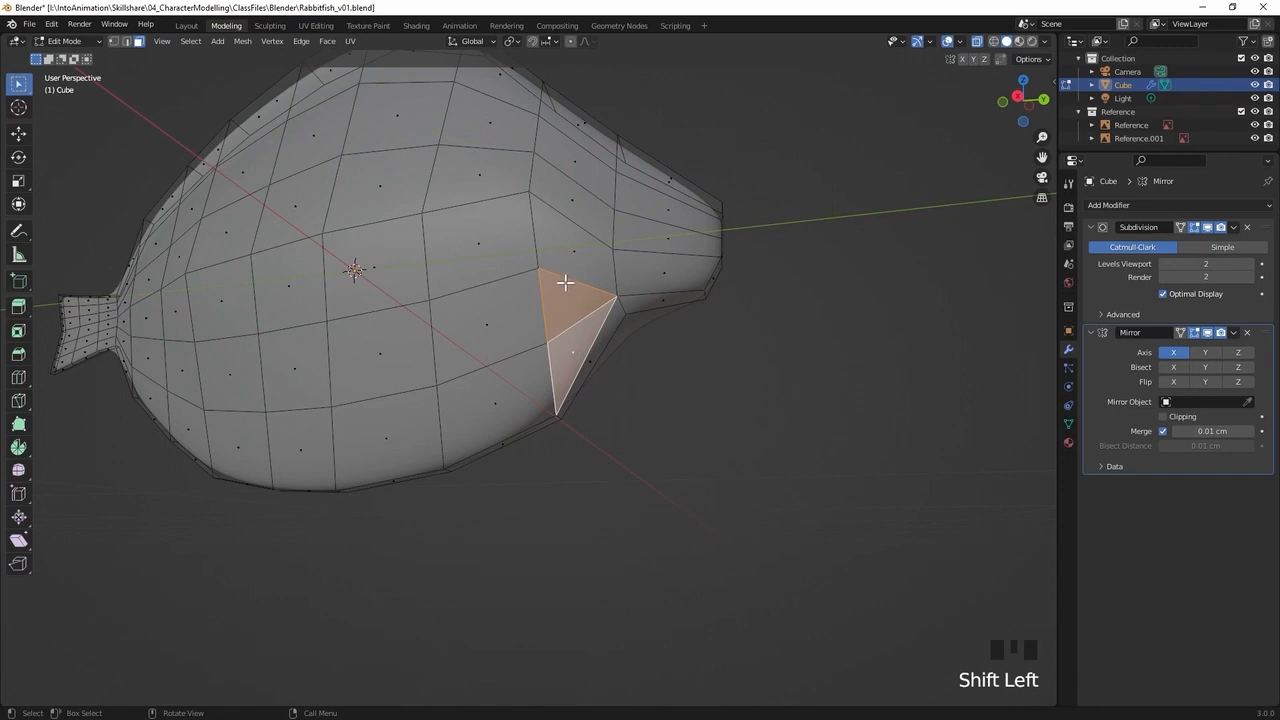
click(580, 252)
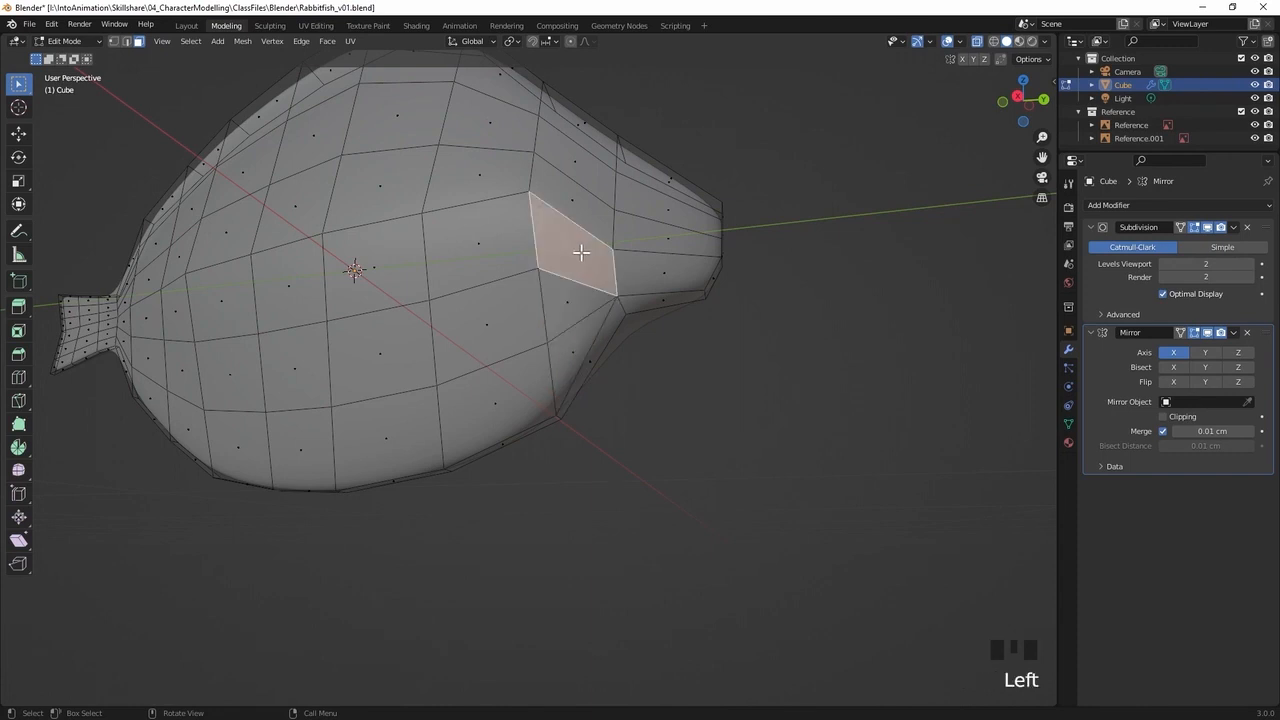
click(577, 334)
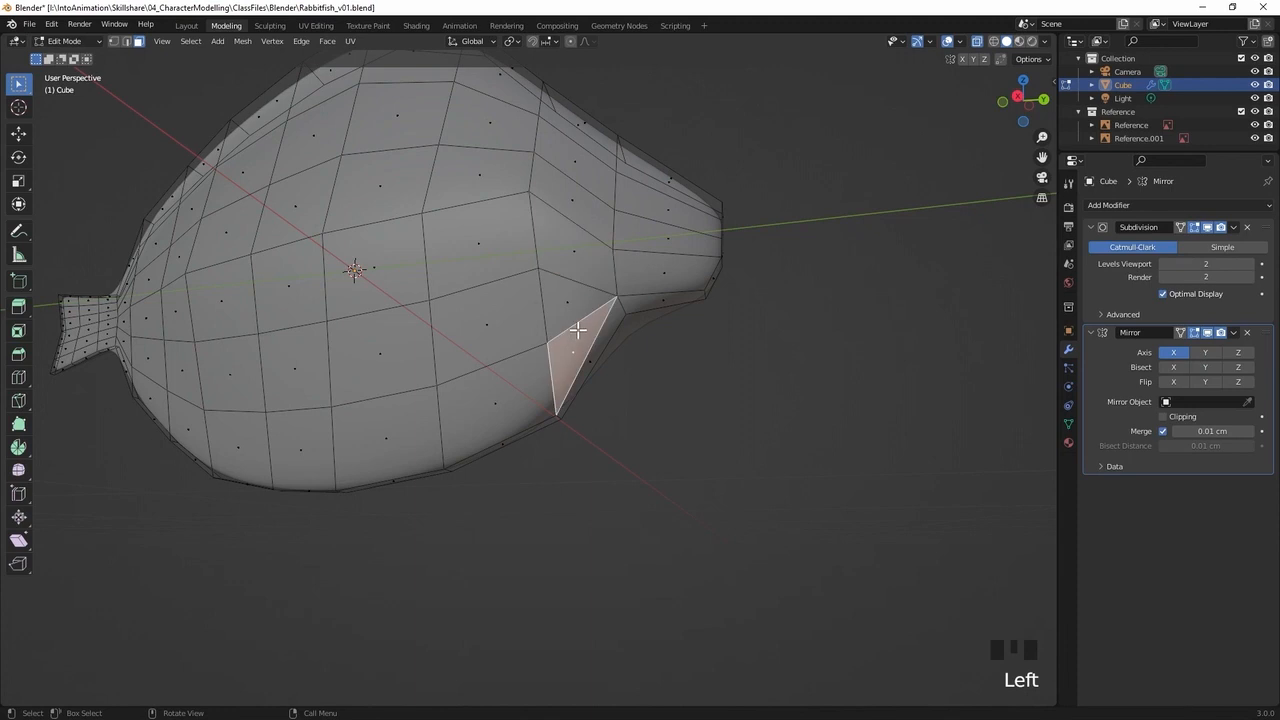
click(570, 300)
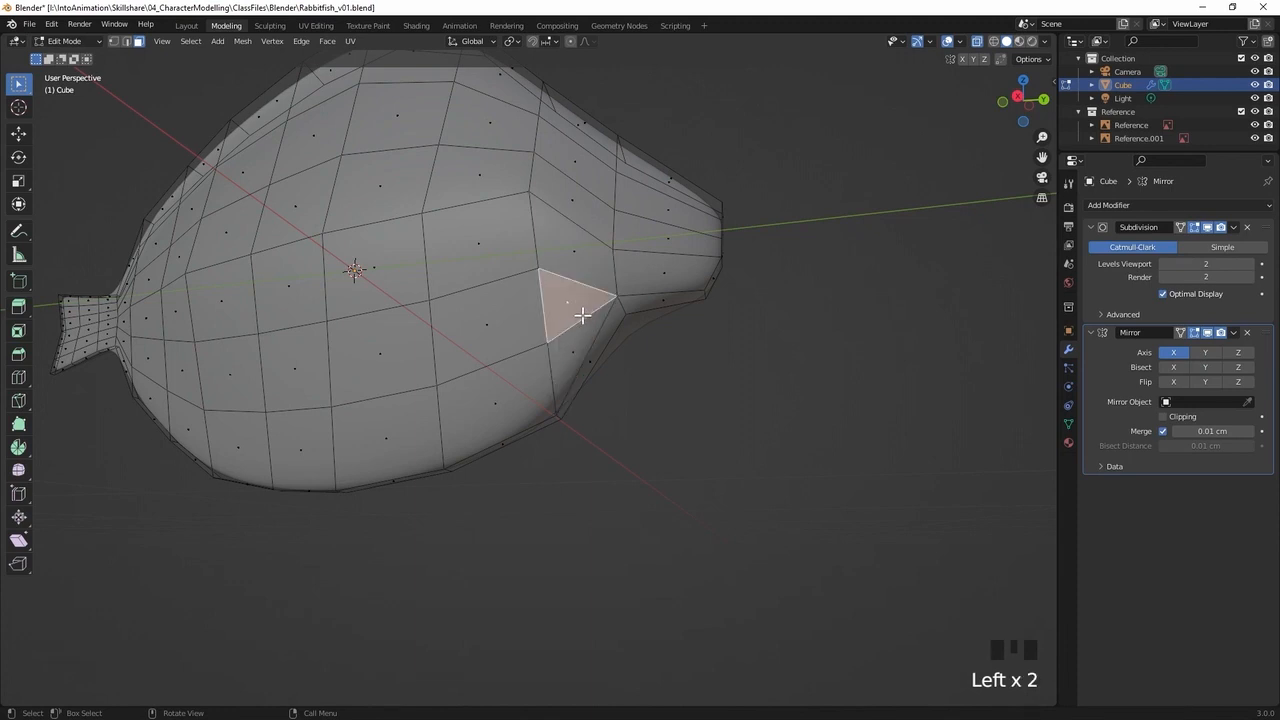
Dissolve the edge shared by the two triangular faces behind the lower snout's base
key(2)
click(584, 312)
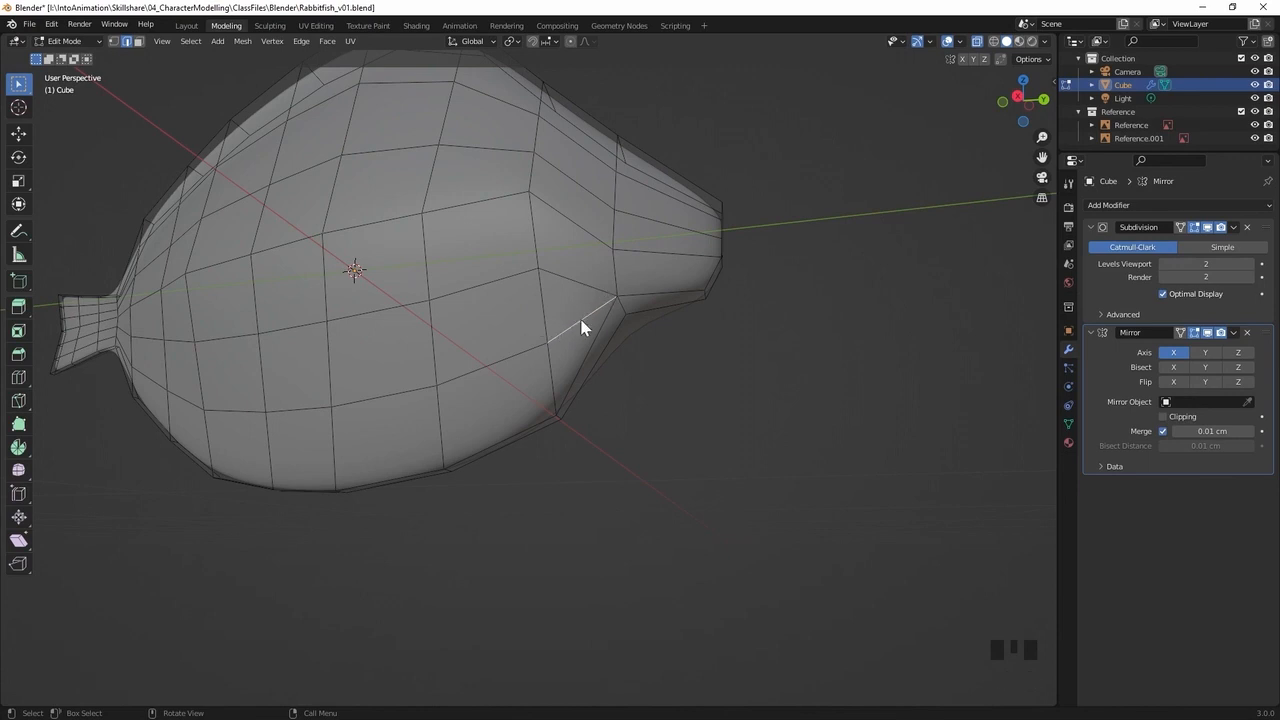
right_click(580, 318)
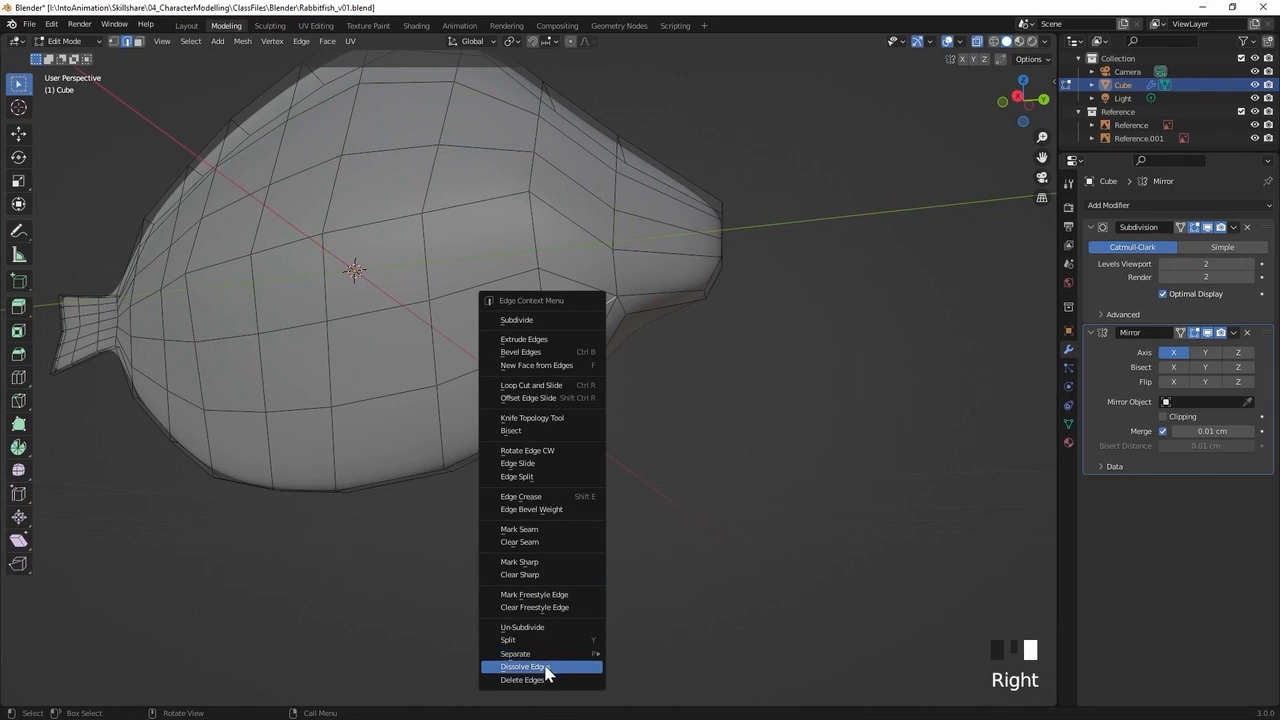
click(545, 666)
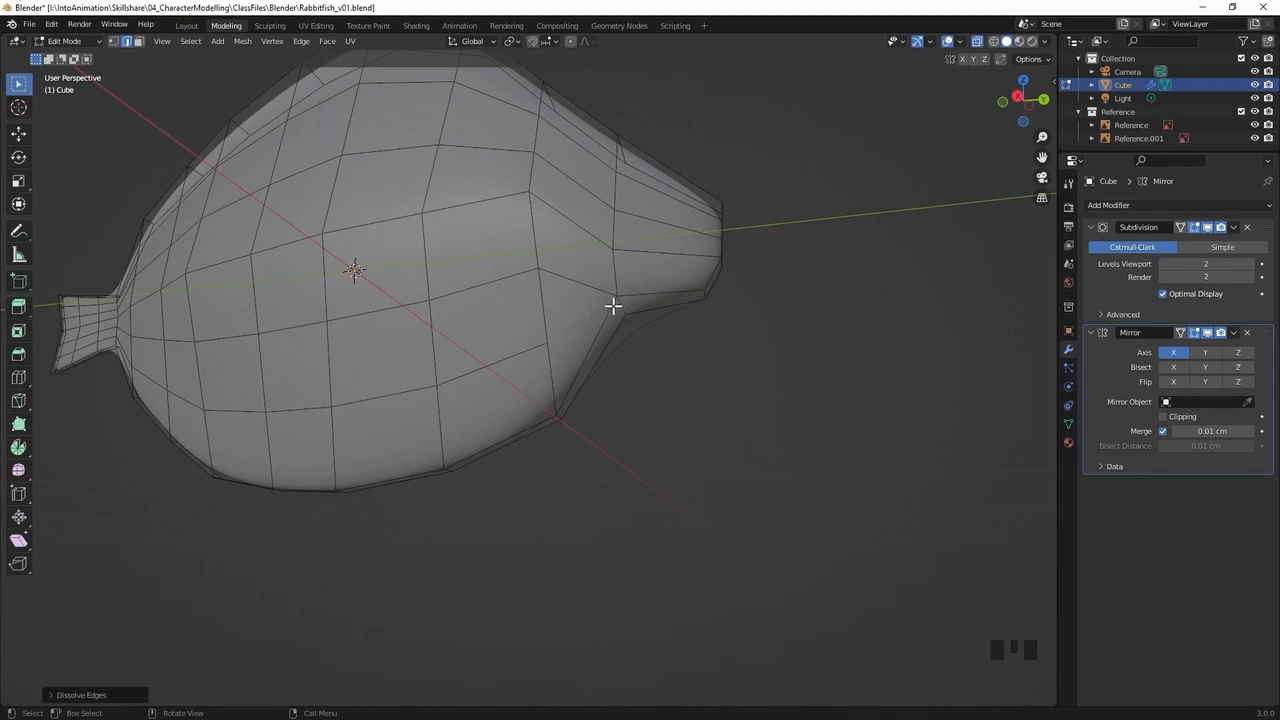
Move the vertex at the dissolved edge's rear end back and down to even out the surrounding faces, and clear the selection
key(1)
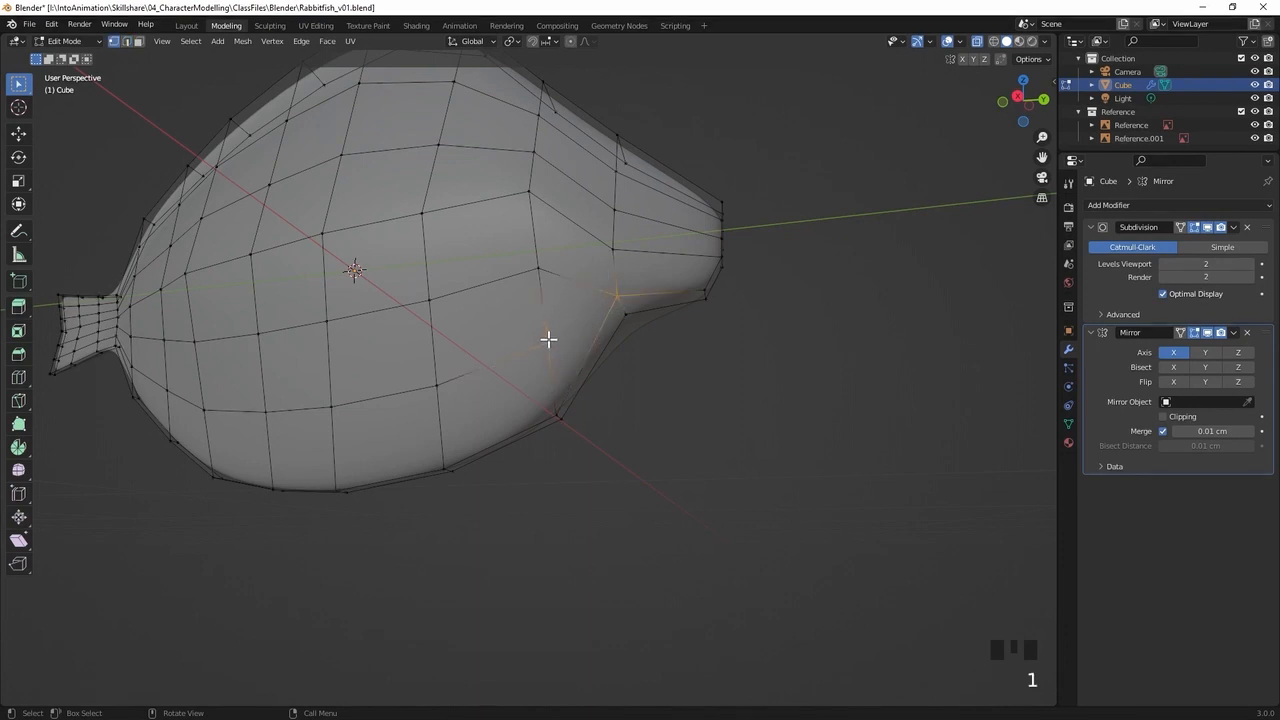
click(547, 341)
key(g)
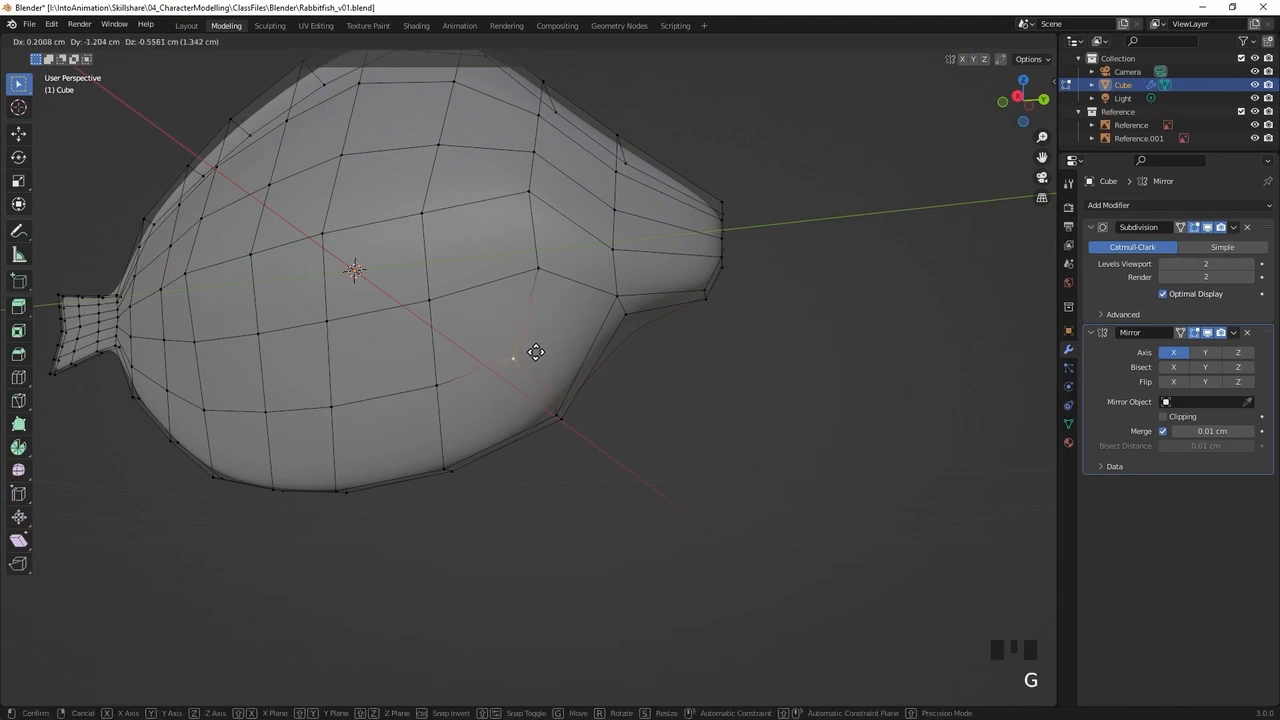
click(536, 352)
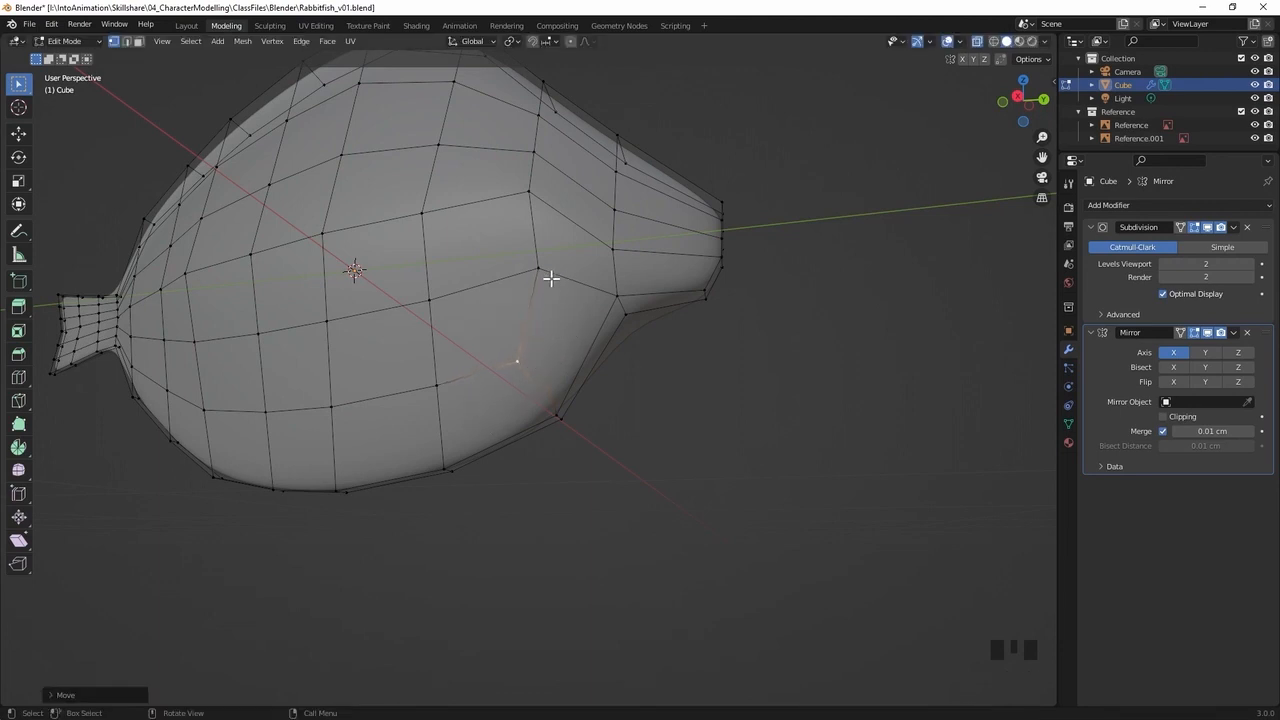
key(g)
middle_drag(693, 313, 711, 191)
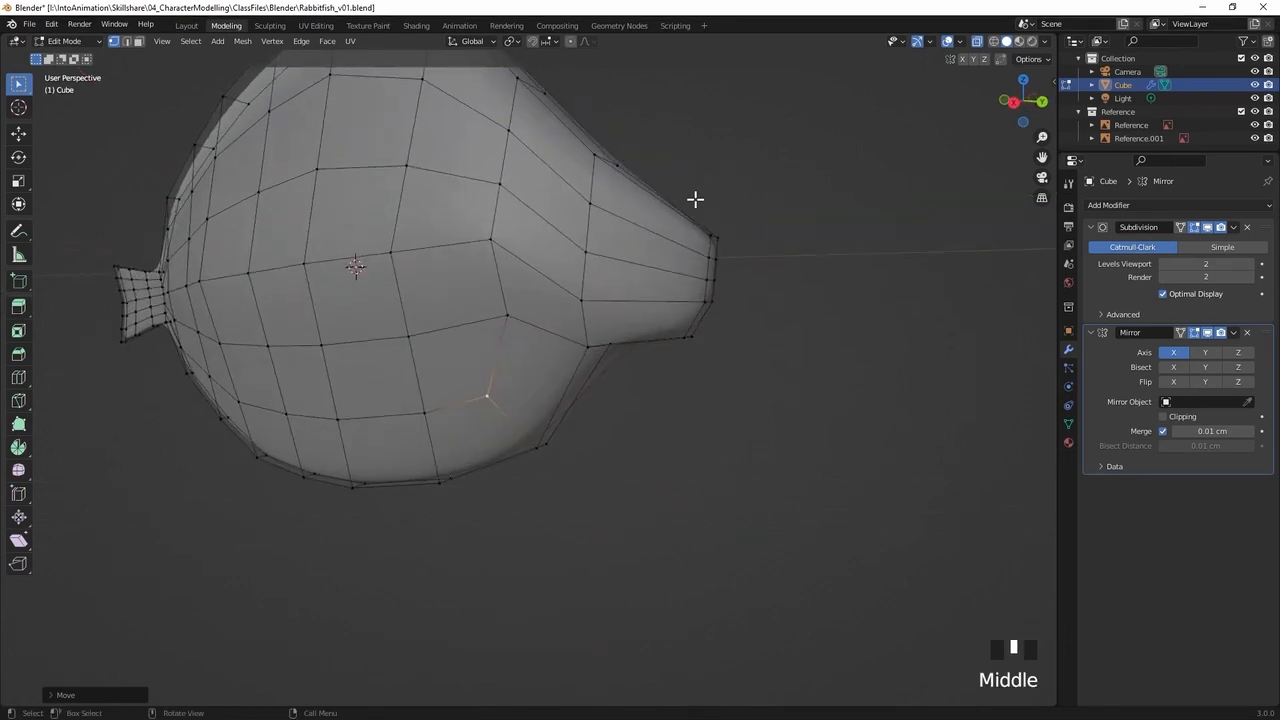
mouse_move(617, 374)
middle_down()
mouse_move(637, 360)
mouse_move(638, 385)
mouse_move(643, 320)
mouse_move(626, 320)
mouse_move(640, 372)
middle_up()
click(666, 390)
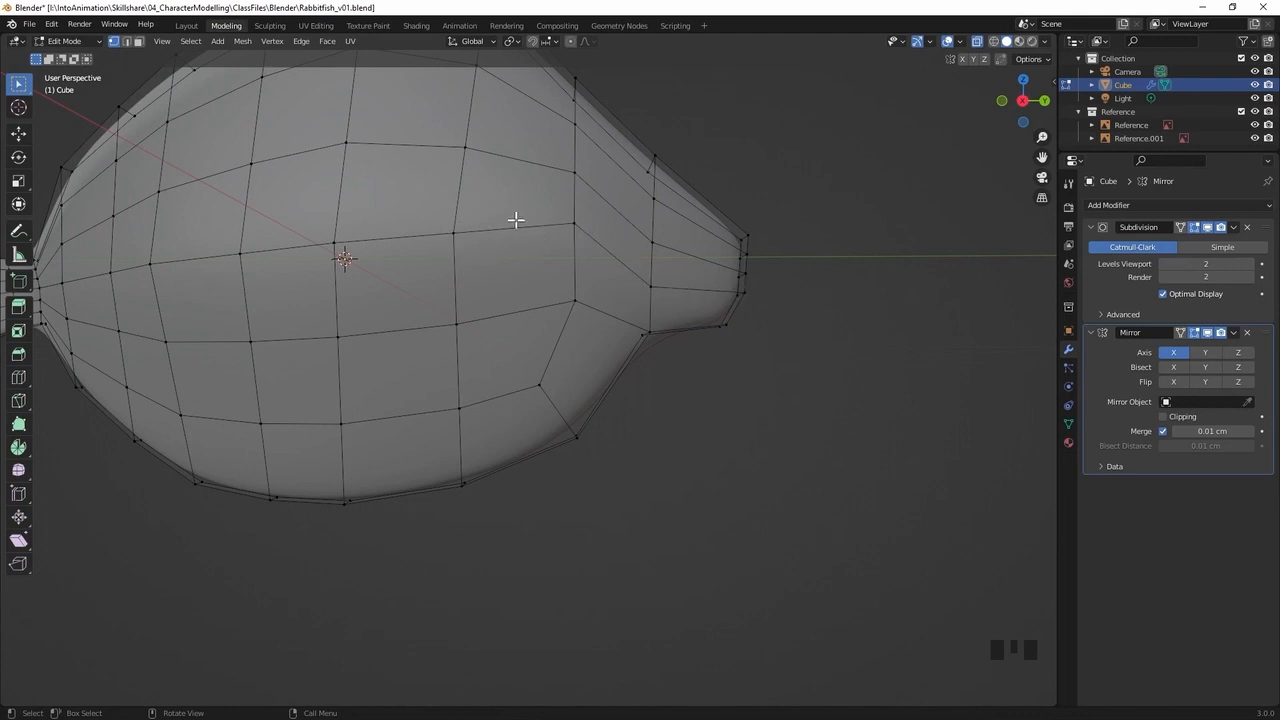
In the right side view, add a vertical loop cut around the snout, midway between its base and tip
key(KP_3)
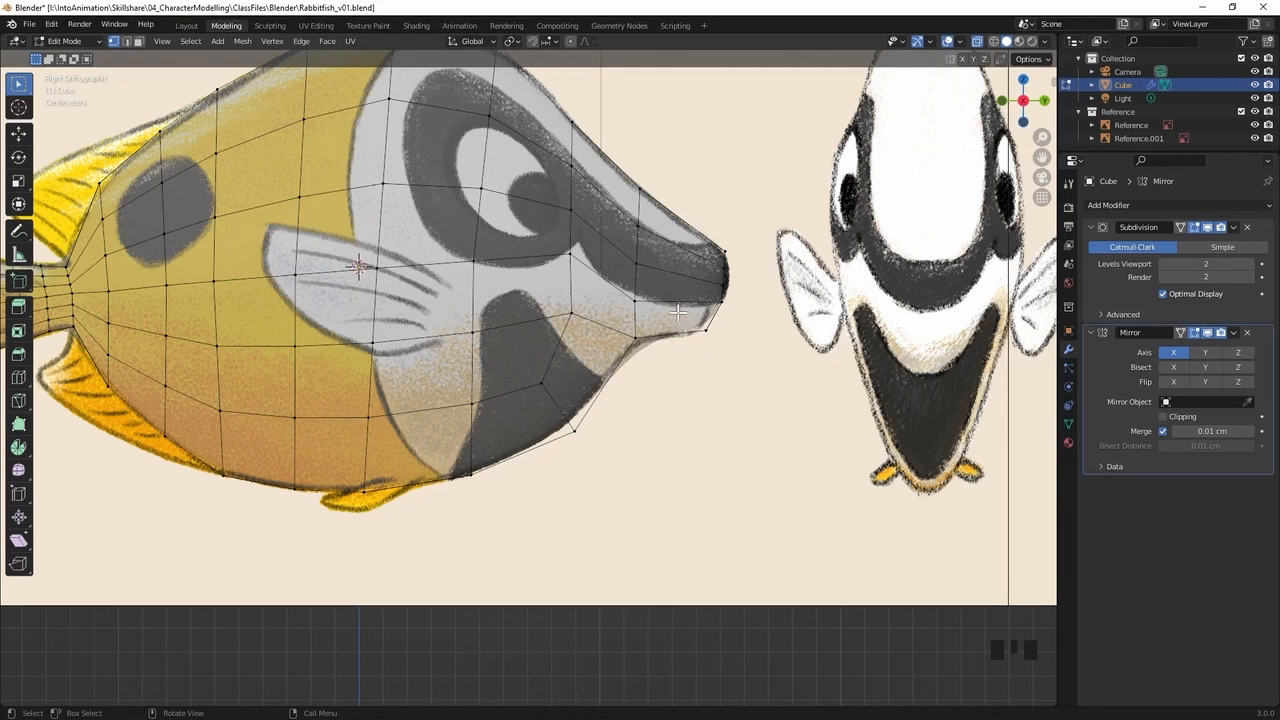
key(ctrl+r)
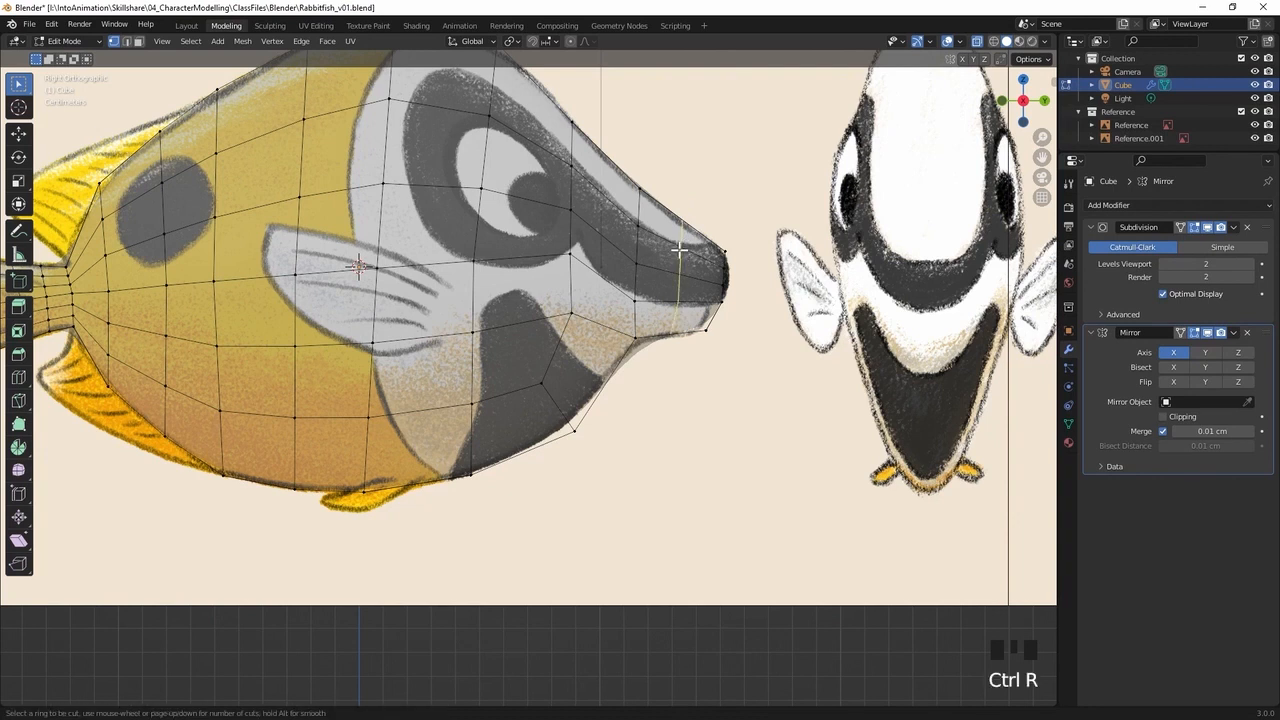
right_click(681, 251)
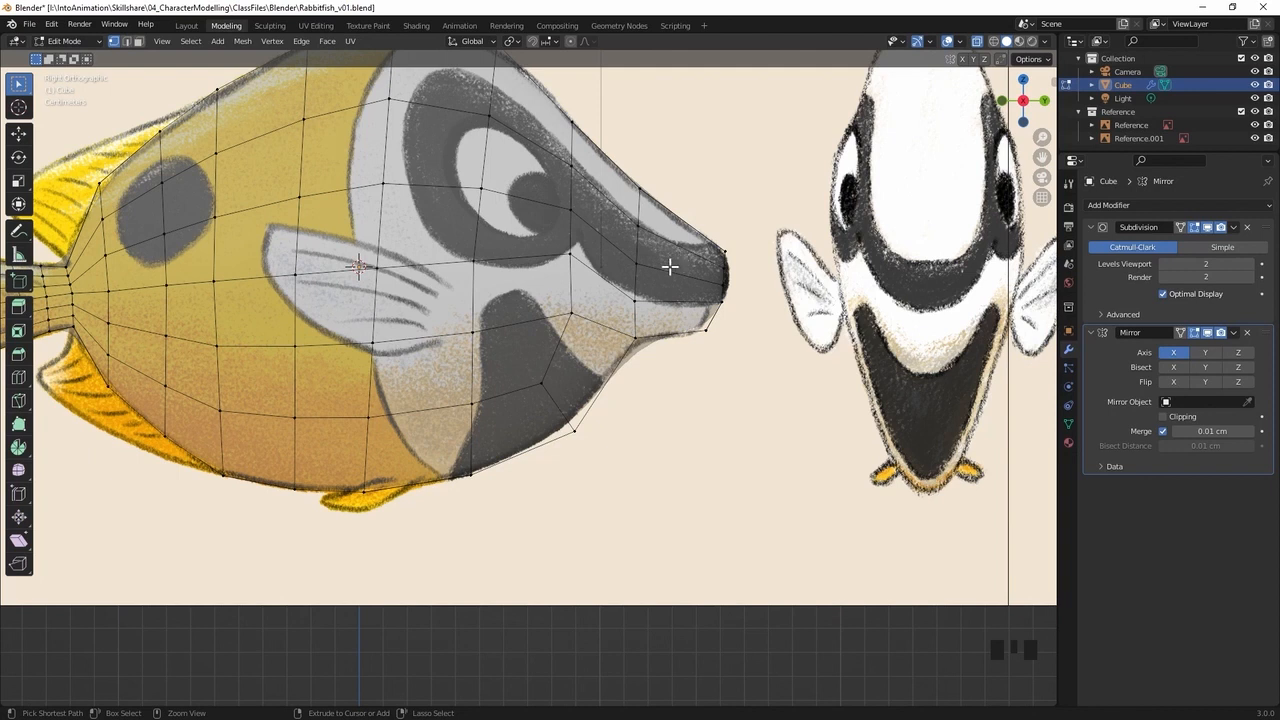
key(ctrl+r)
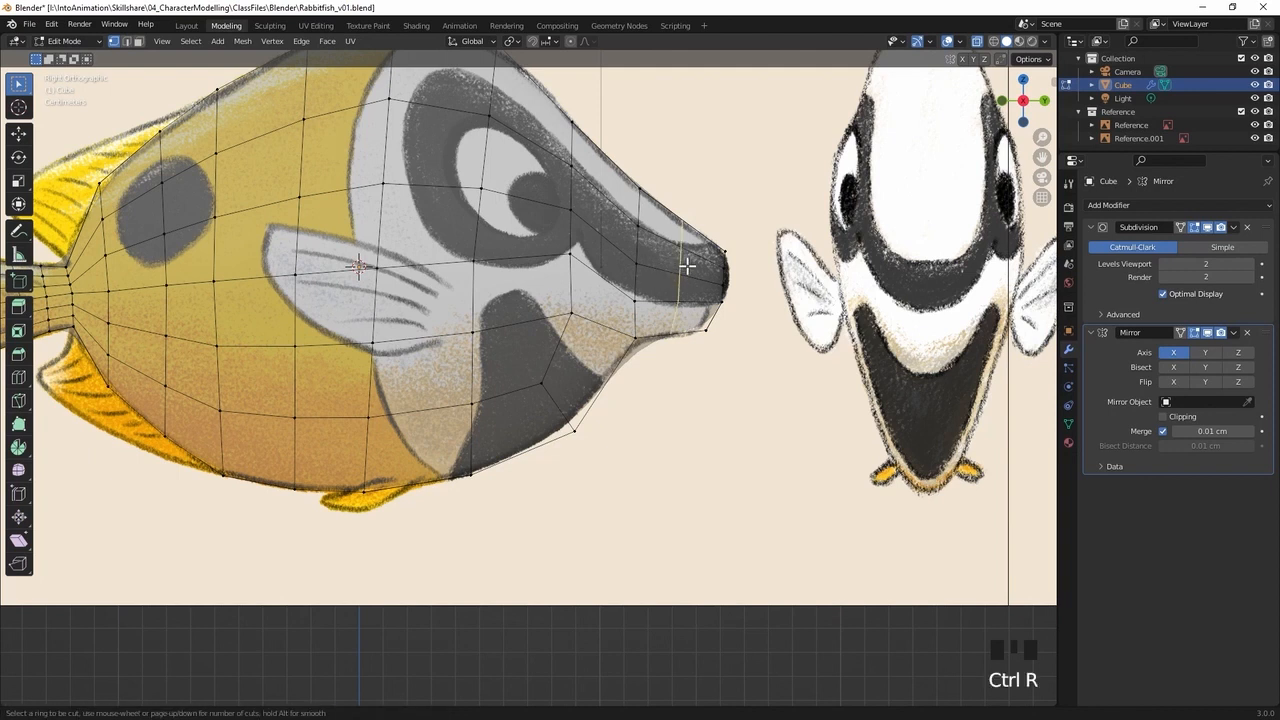
click(686, 265)
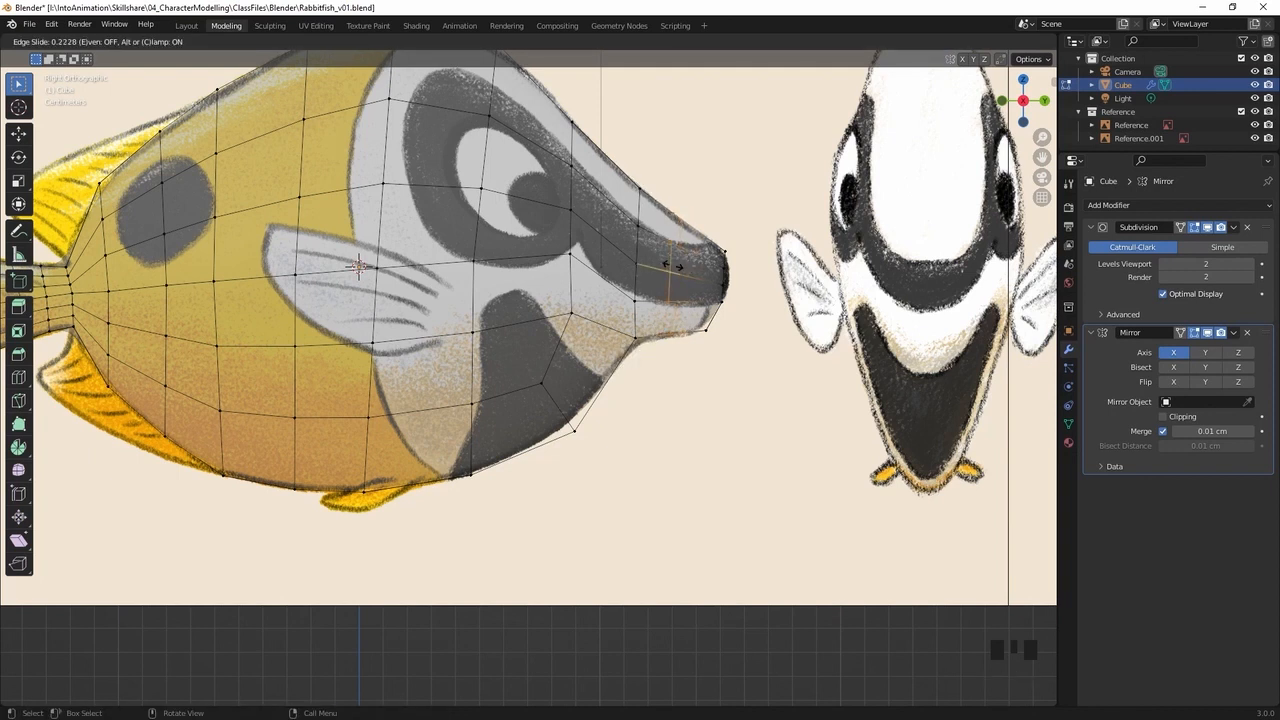
click(686, 265)
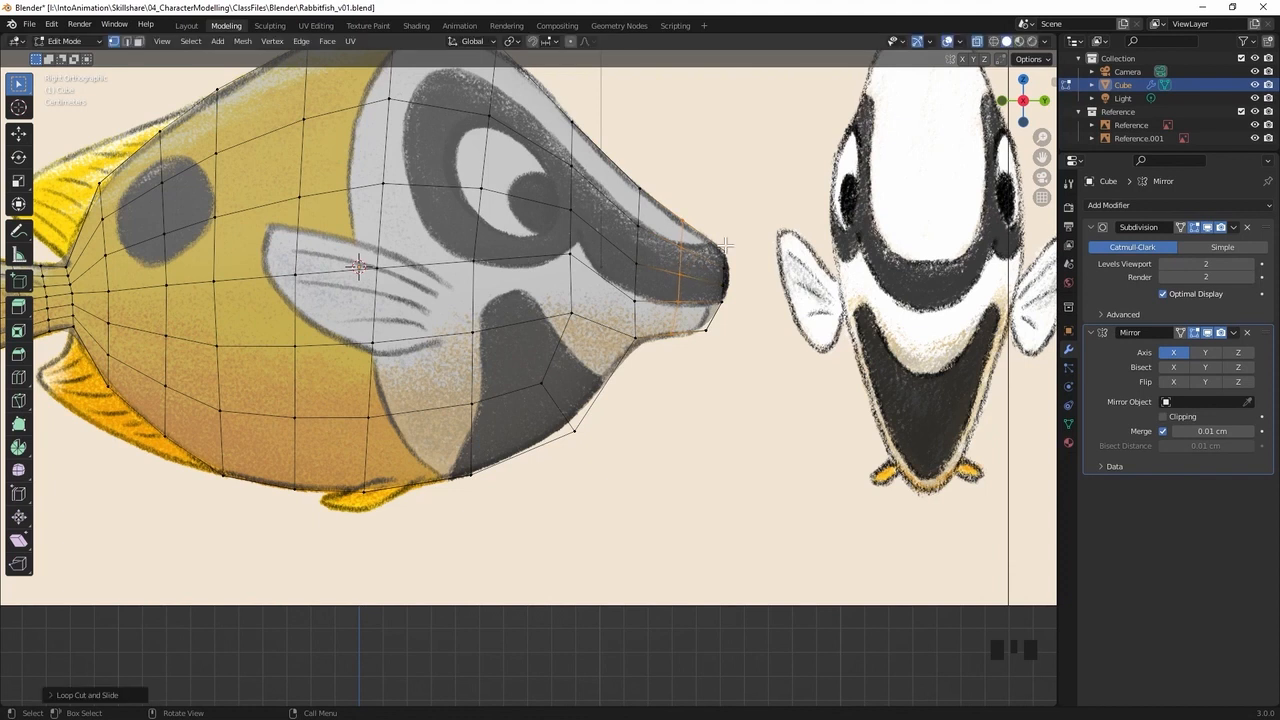
Nudge the new loop's upper vertex down and a lower front vertex of the upper snout tip forward to match the reference outline
click(663, 381)
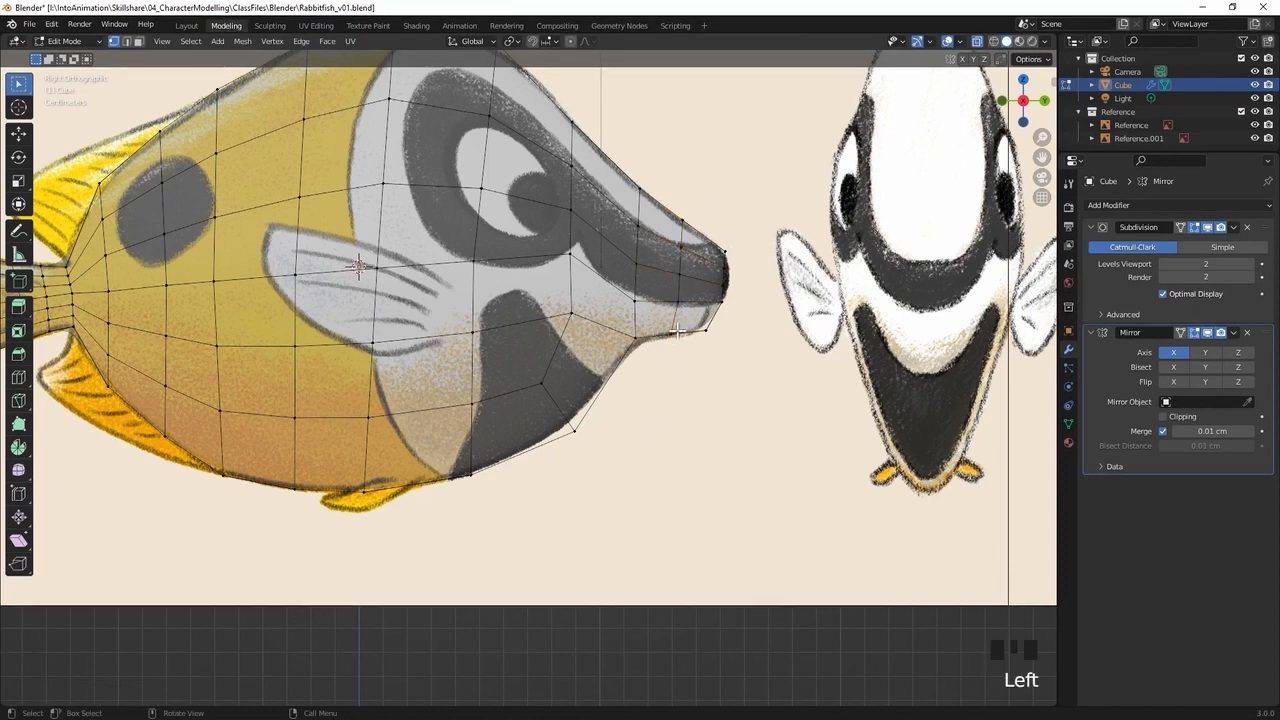
click(676, 235)
key(g)
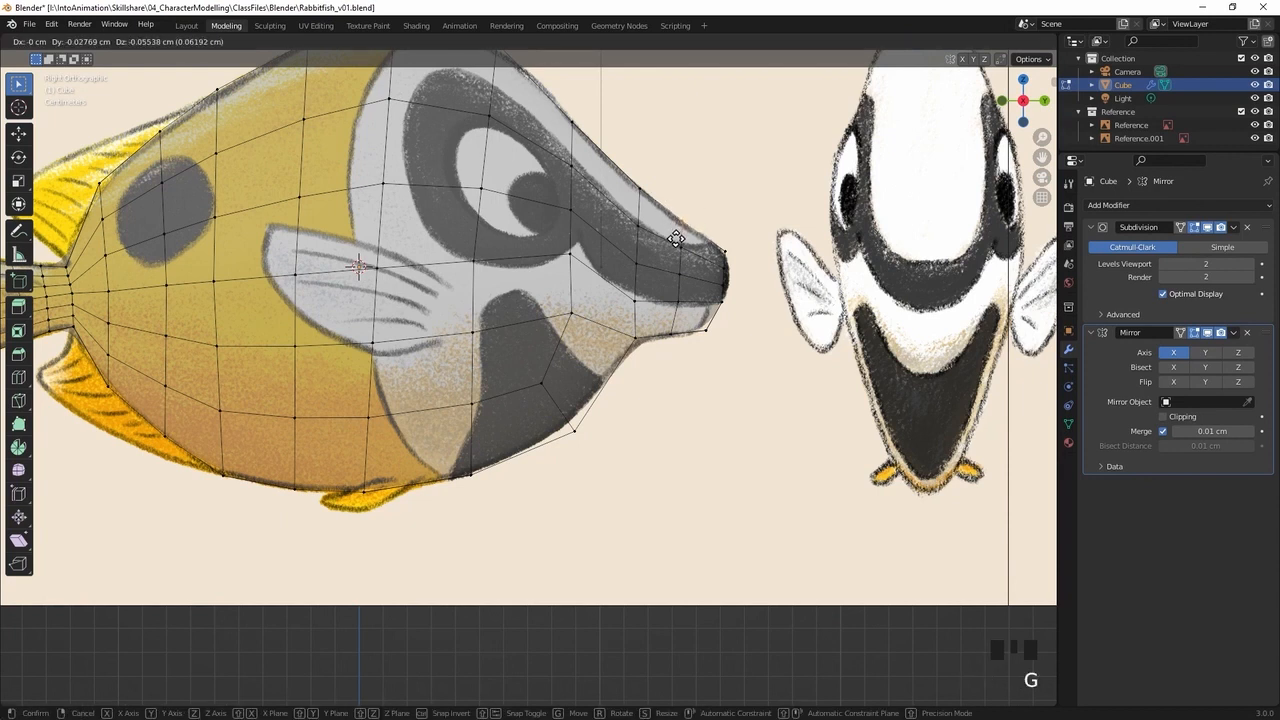
click(676, 237)
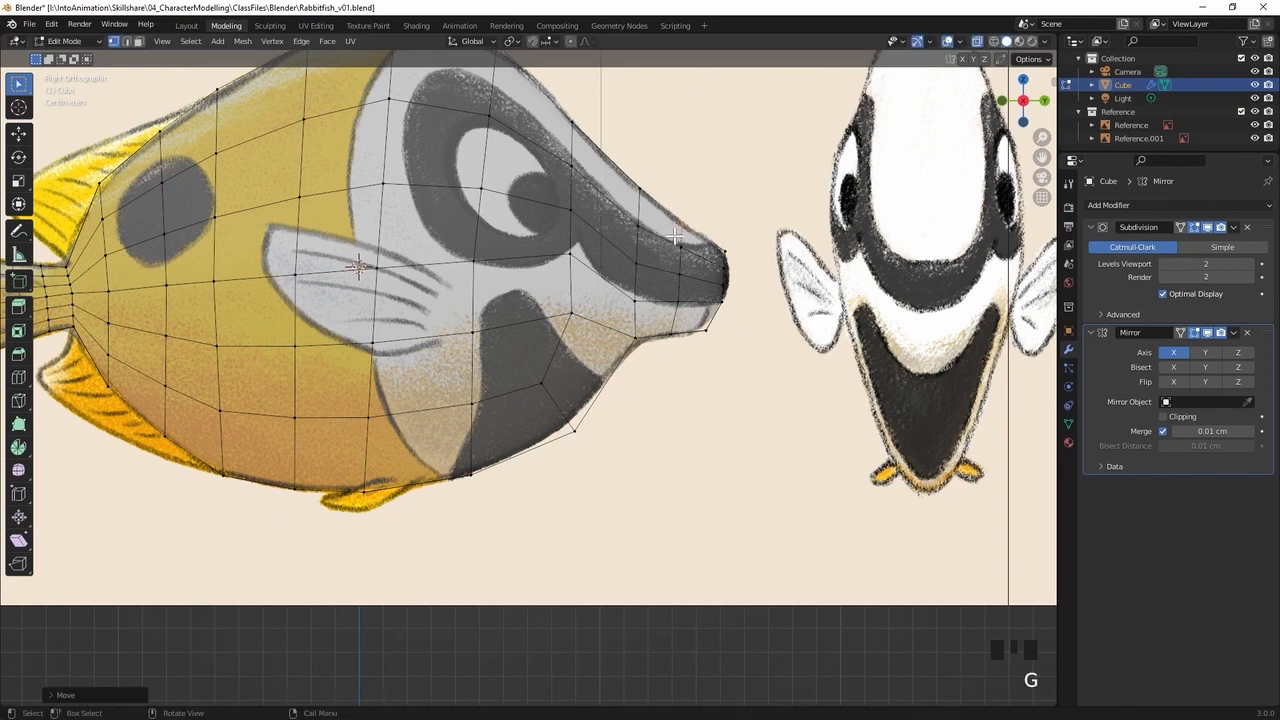
click(704, 290)
key(g)
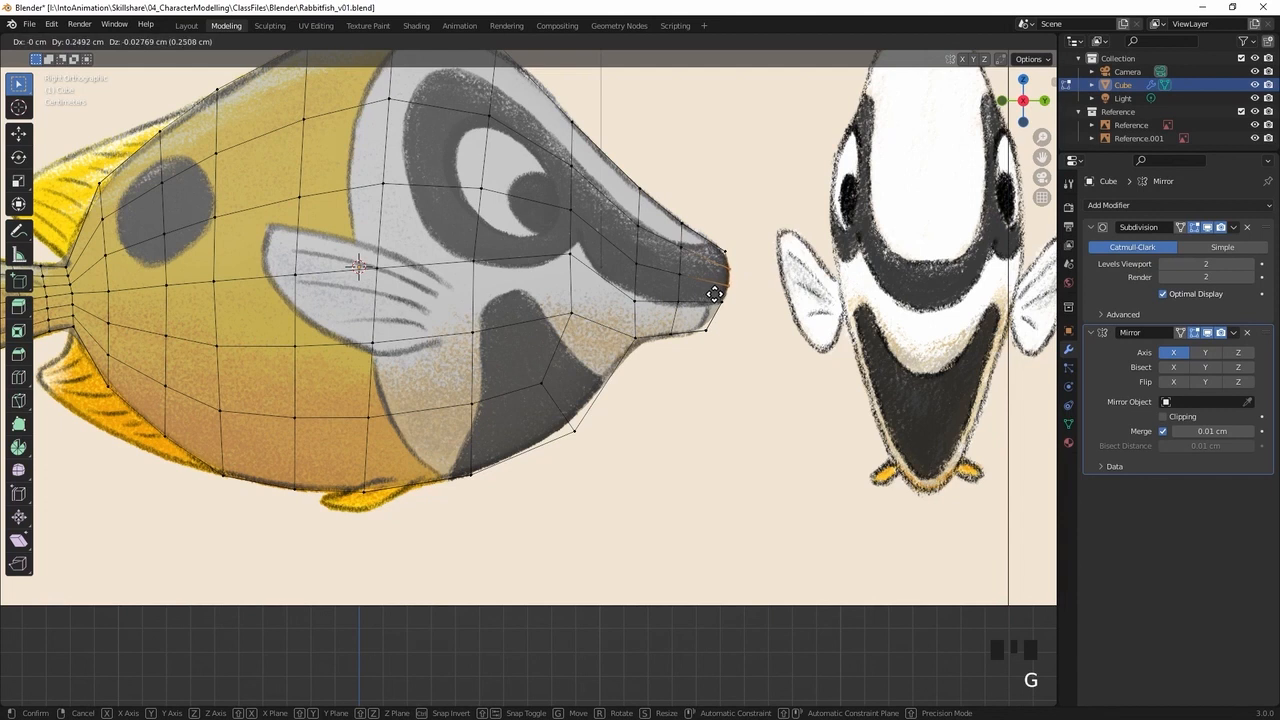
click(715, 292)
Place the upper snout-tip vertex and shift the new loop's mouth-line vertex down and back to follow the reference mouth edge
click(680, 300)
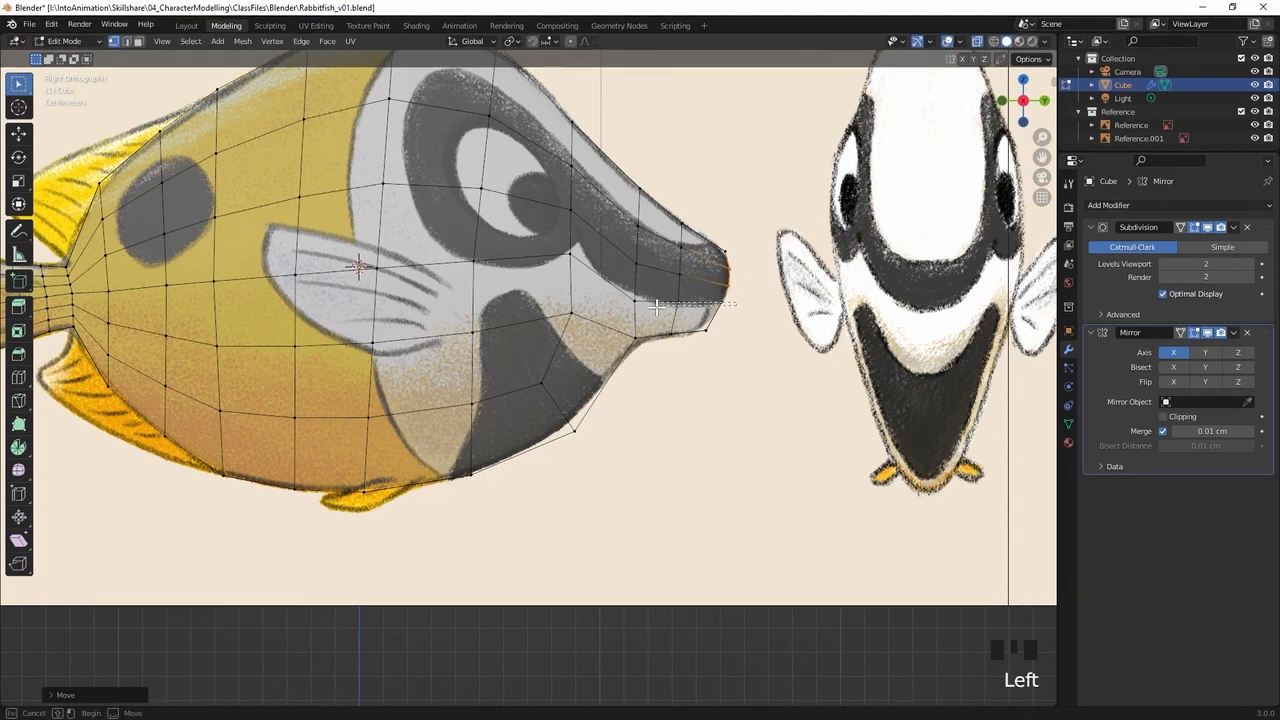
drag(670, 290, 722, 314)
key(g)
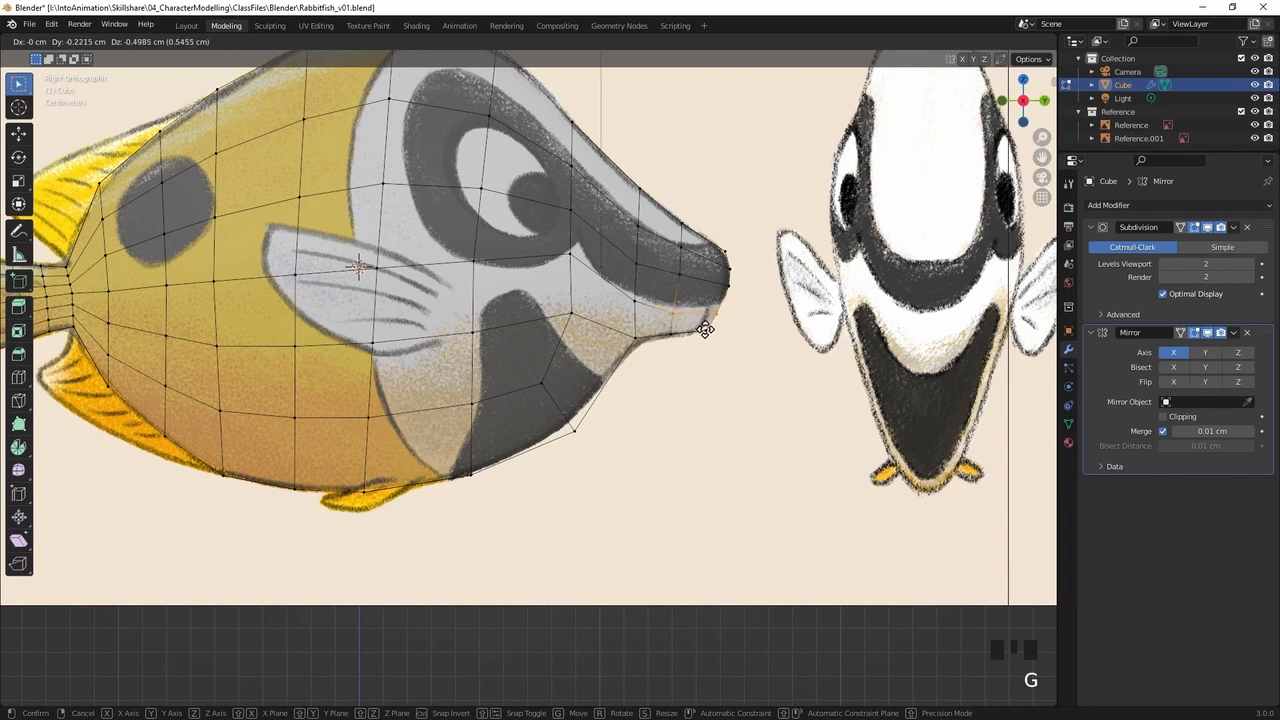
click(705, 328)
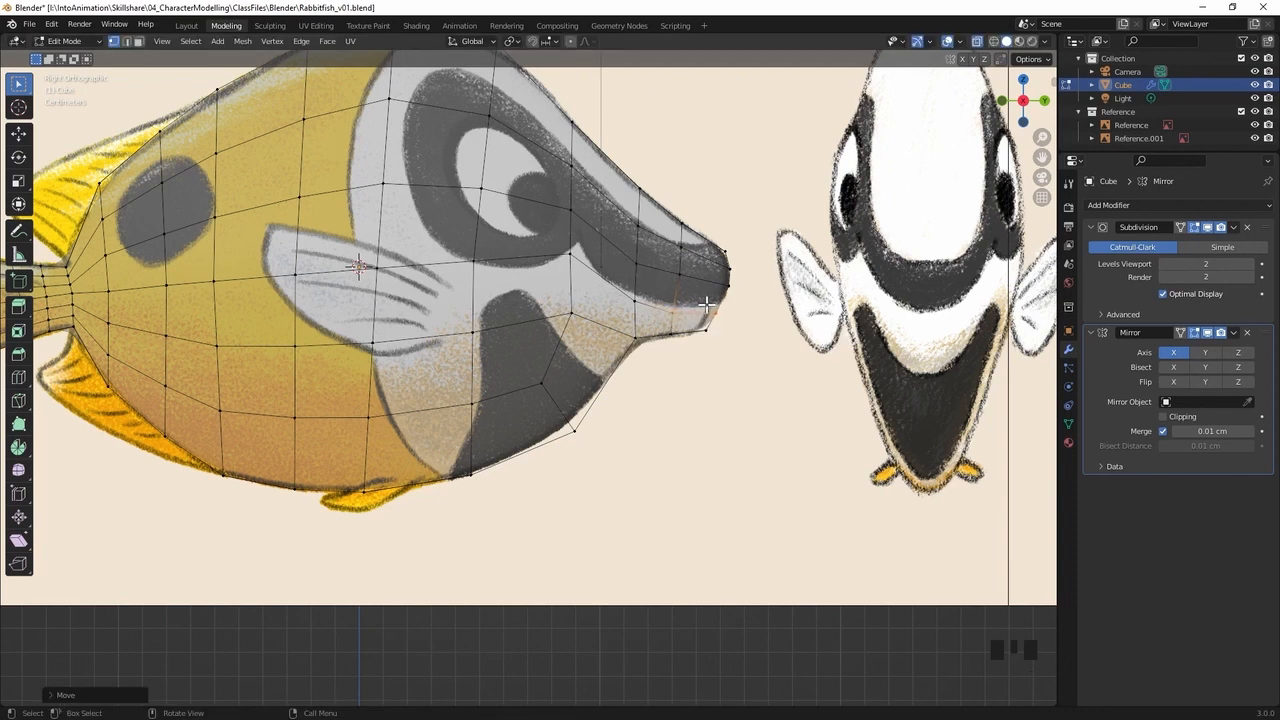
key(g)
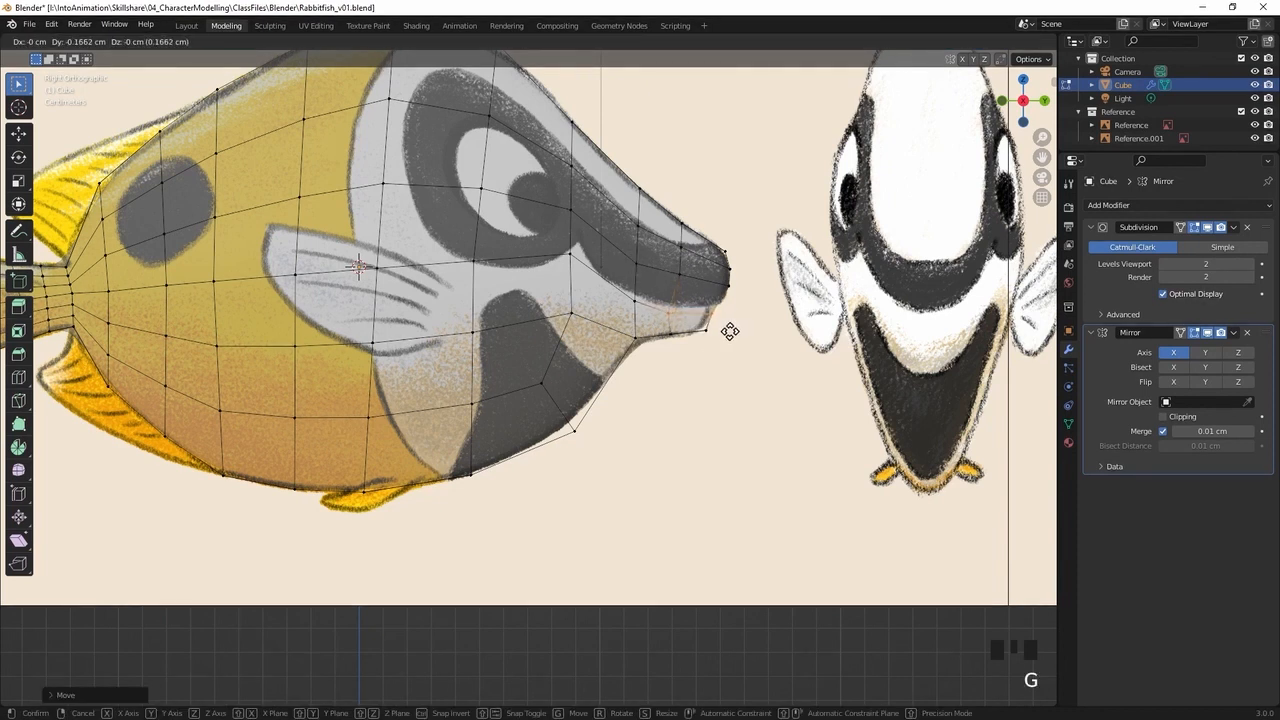
click(722, 330)
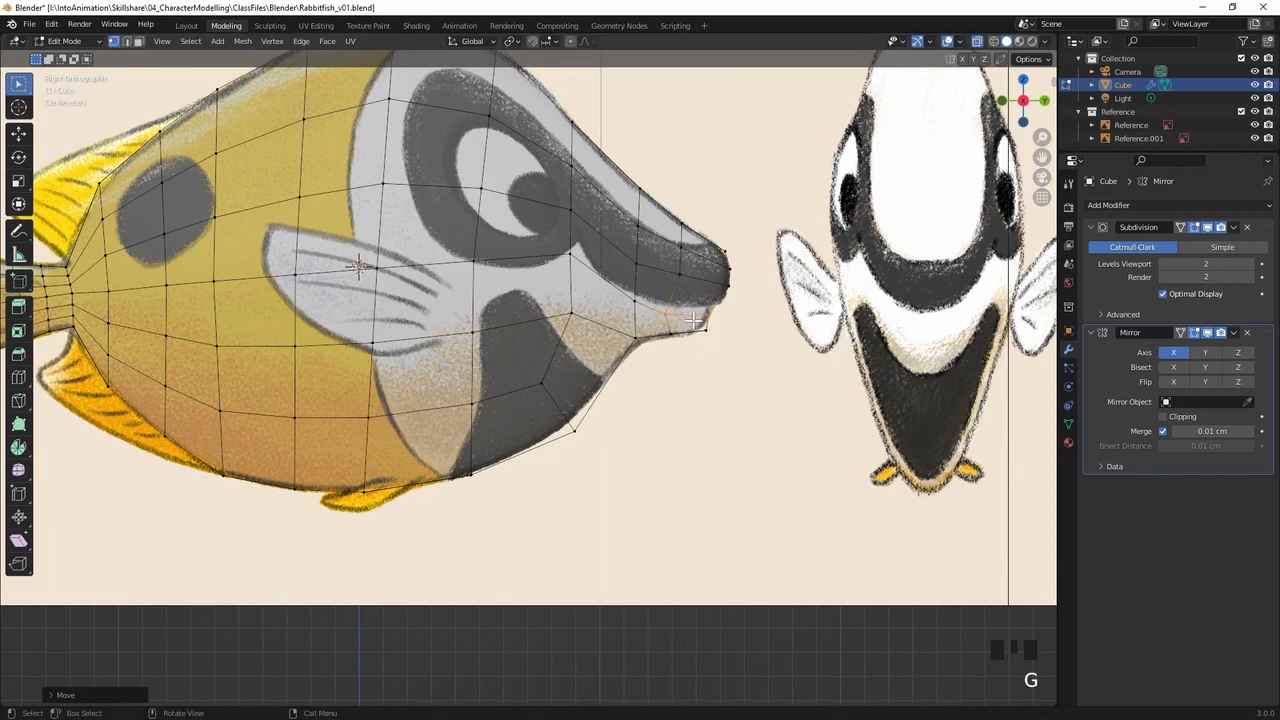
Fine-tune the mouth-line vertices and reposition the new loop's vertex just above the mouth to even out the snout's faces
click(713, 302)
key(g)
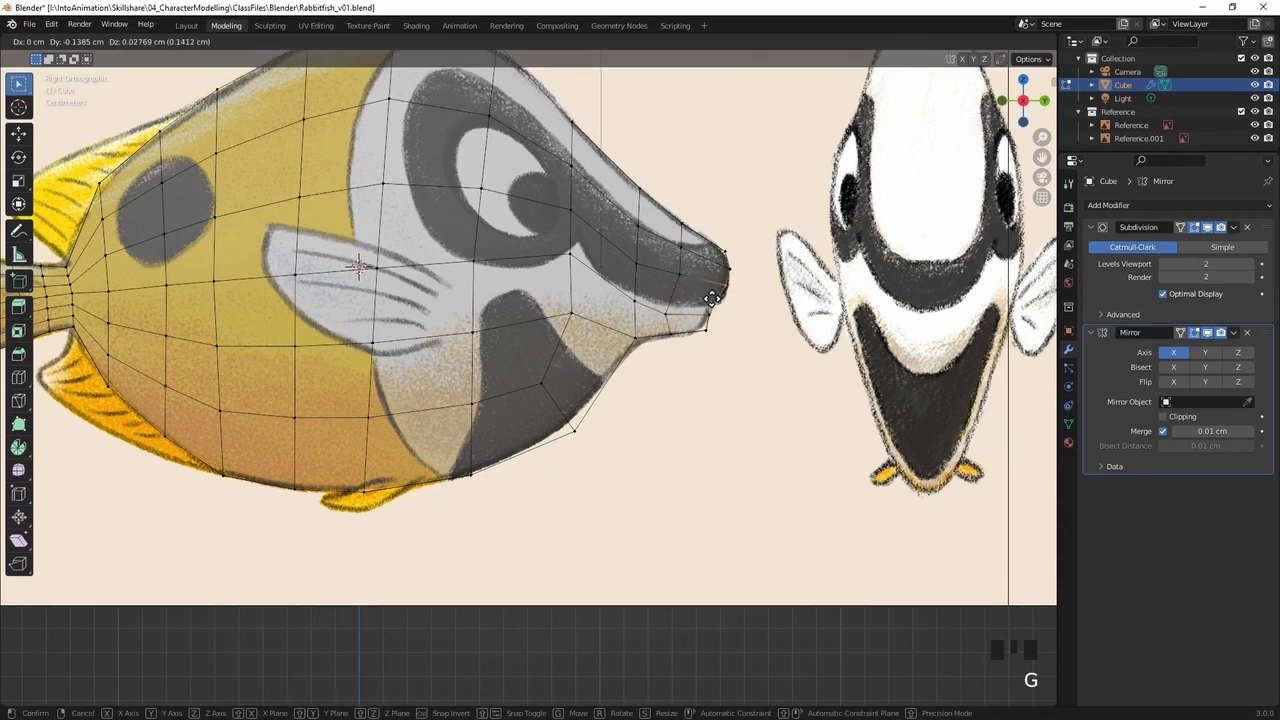
click(715, 300)
click(657, 283)
key(g)
click(669, 294)
Move the lower jaw's bottom tip vertex and the vertex at the lower snout's base slightly back to match the reference outline
click(695, 340)
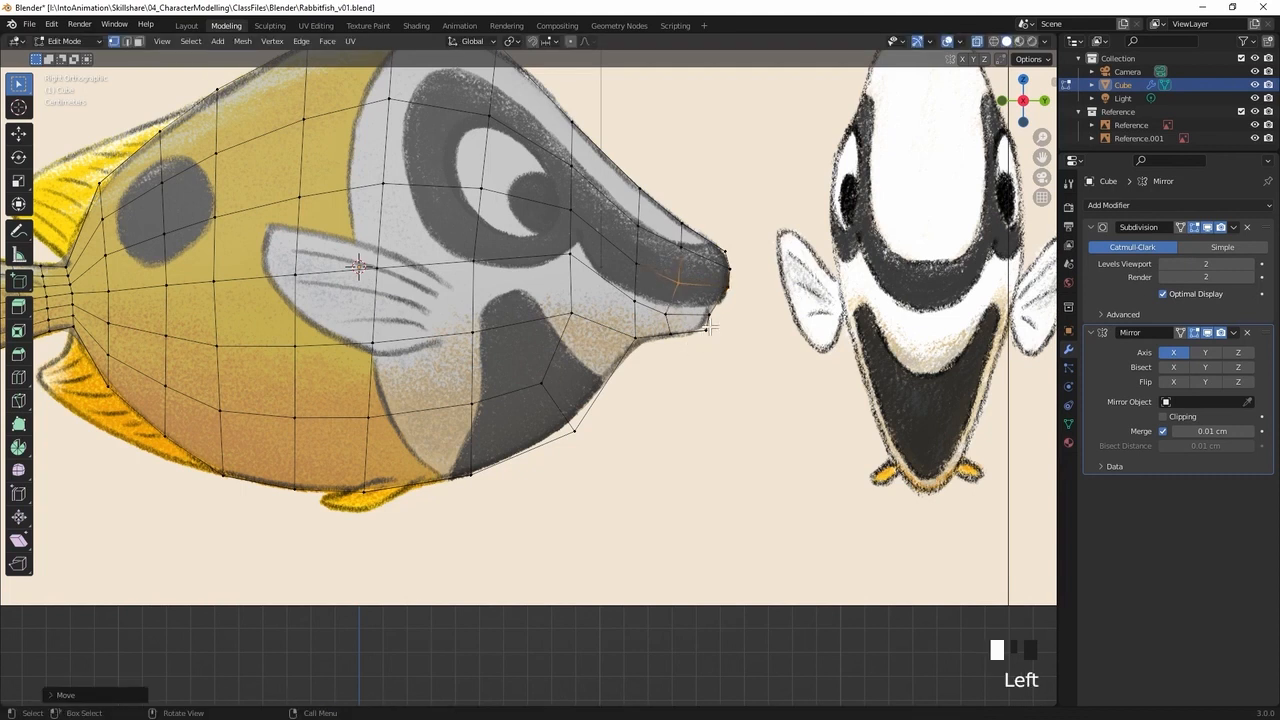
key(g)
click(660, 350)
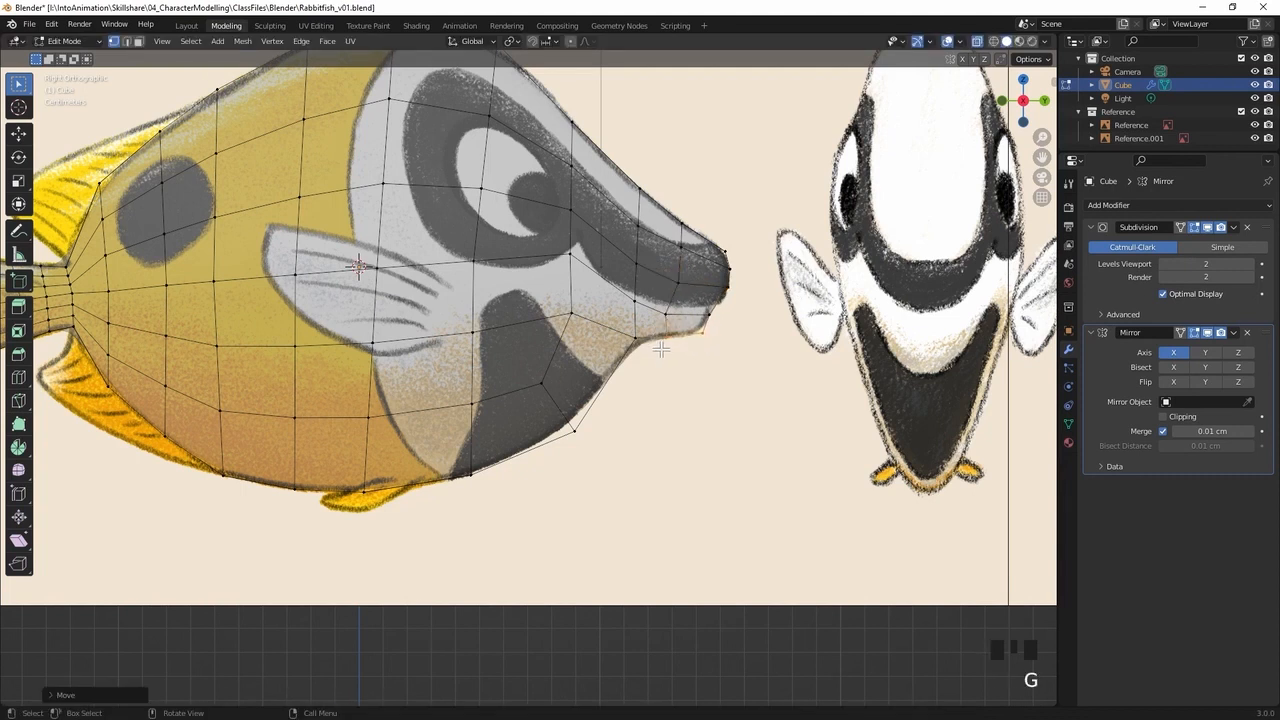
key(g)
click(685, 348)
click(622, 350)
key(g)
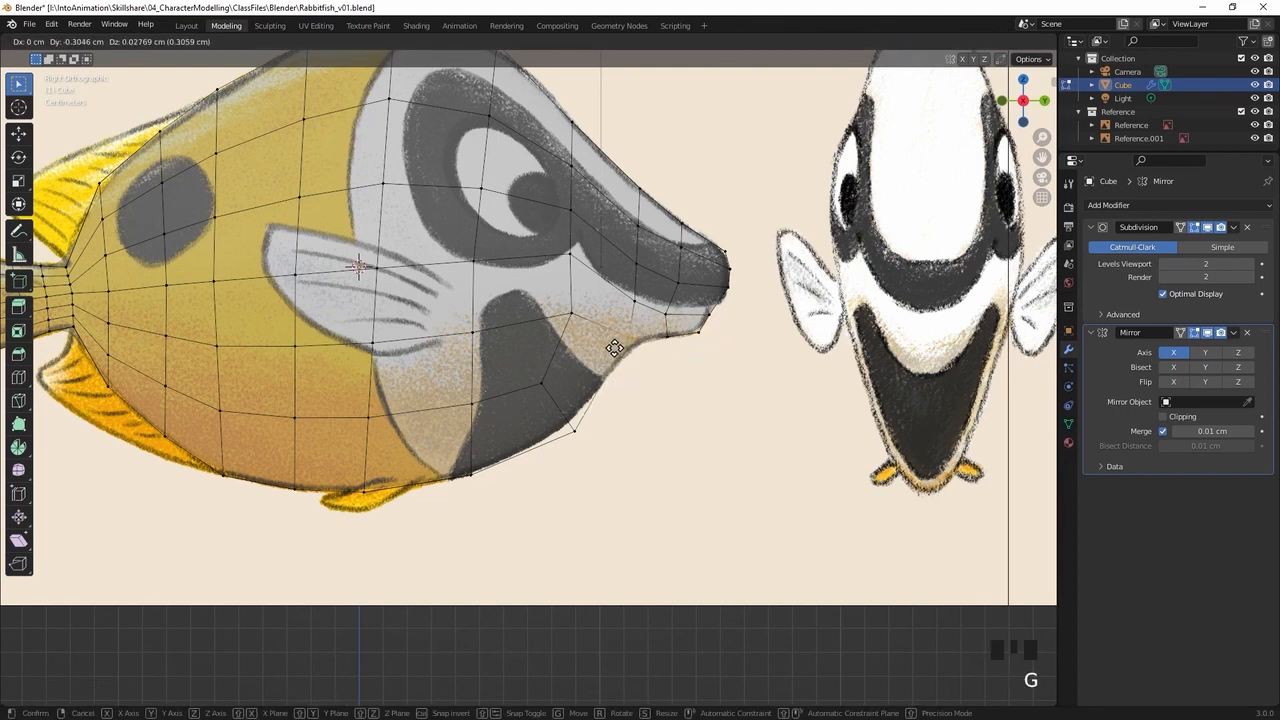
click(616, 348)
Move the chin's outline vertex forward and up, and nudge the vertex behind it slightly forward and up
click(574, 431)
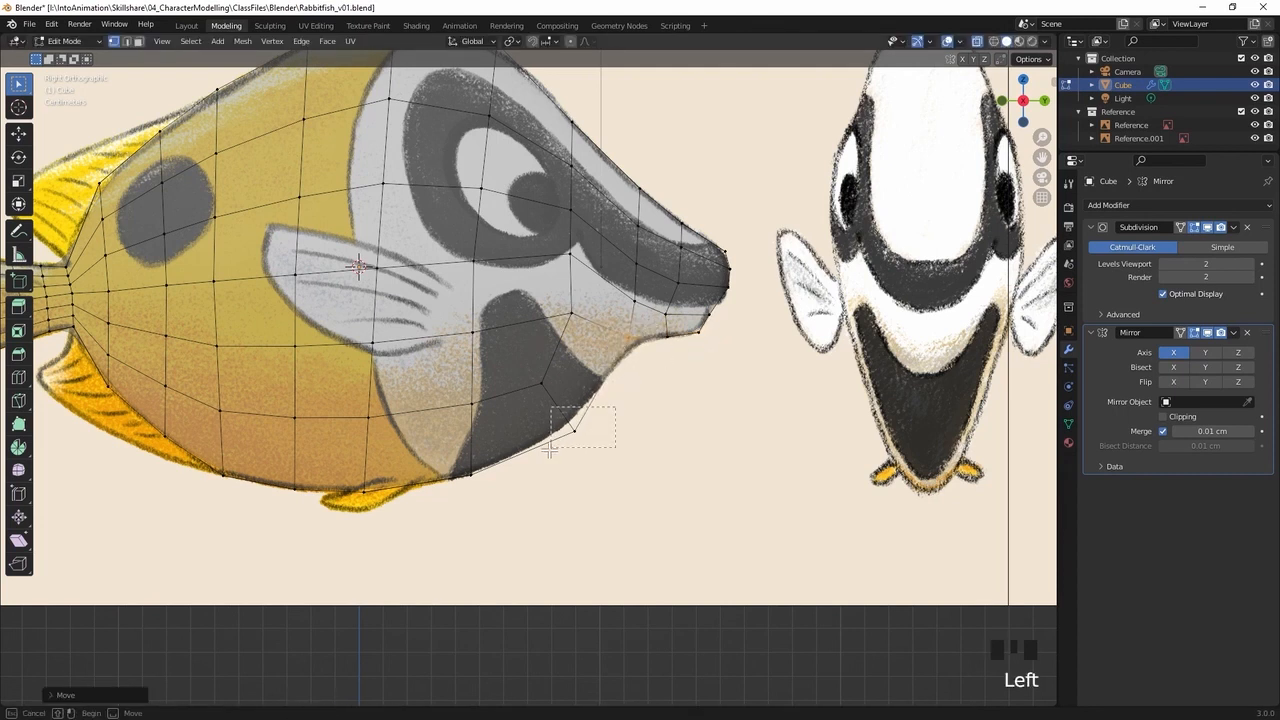
key(g)
click(567, 431)
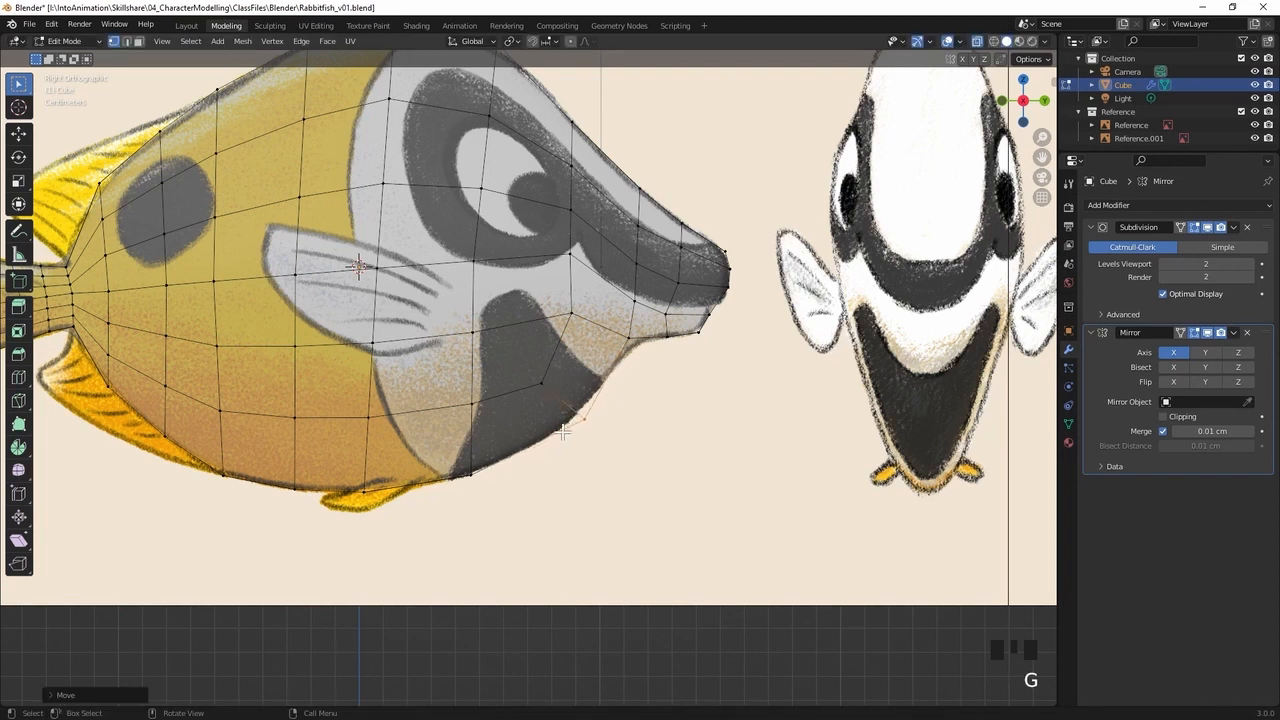
click(541, 382)
key(g)
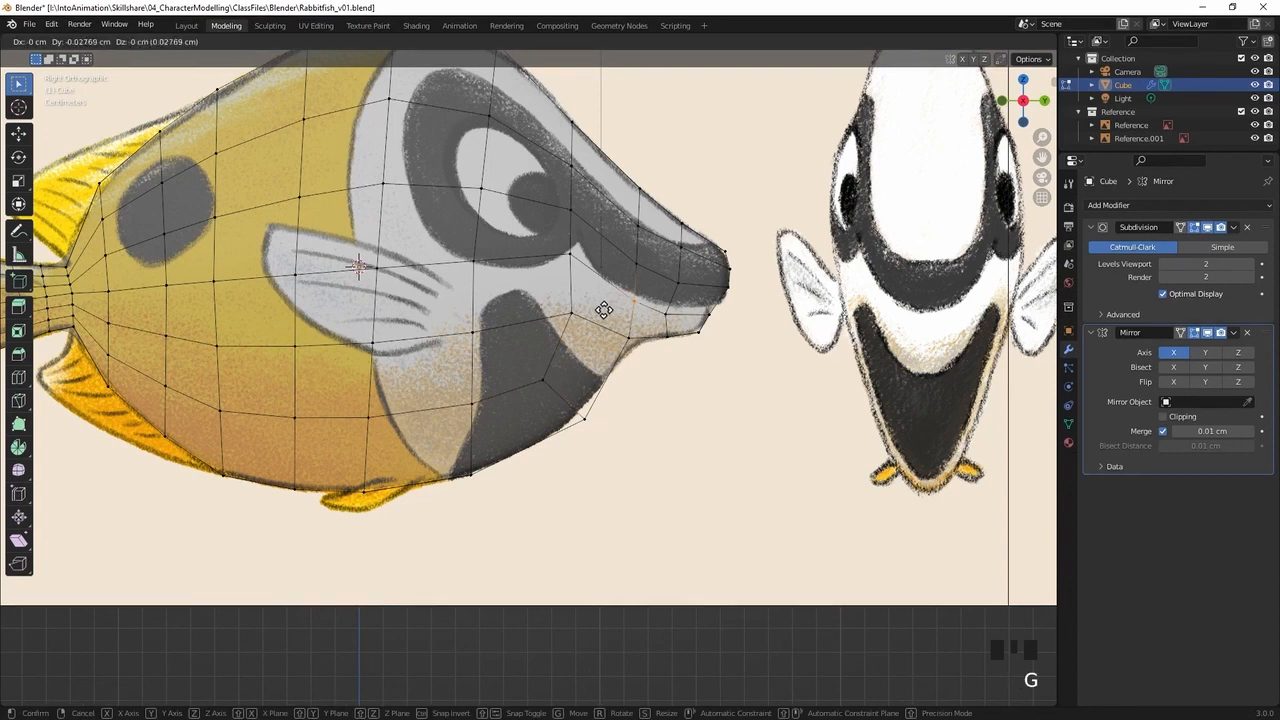
Shift the inner vertices of the loop at the snout's base slightly back for even spacing, and clear the selection
click(597, 308)
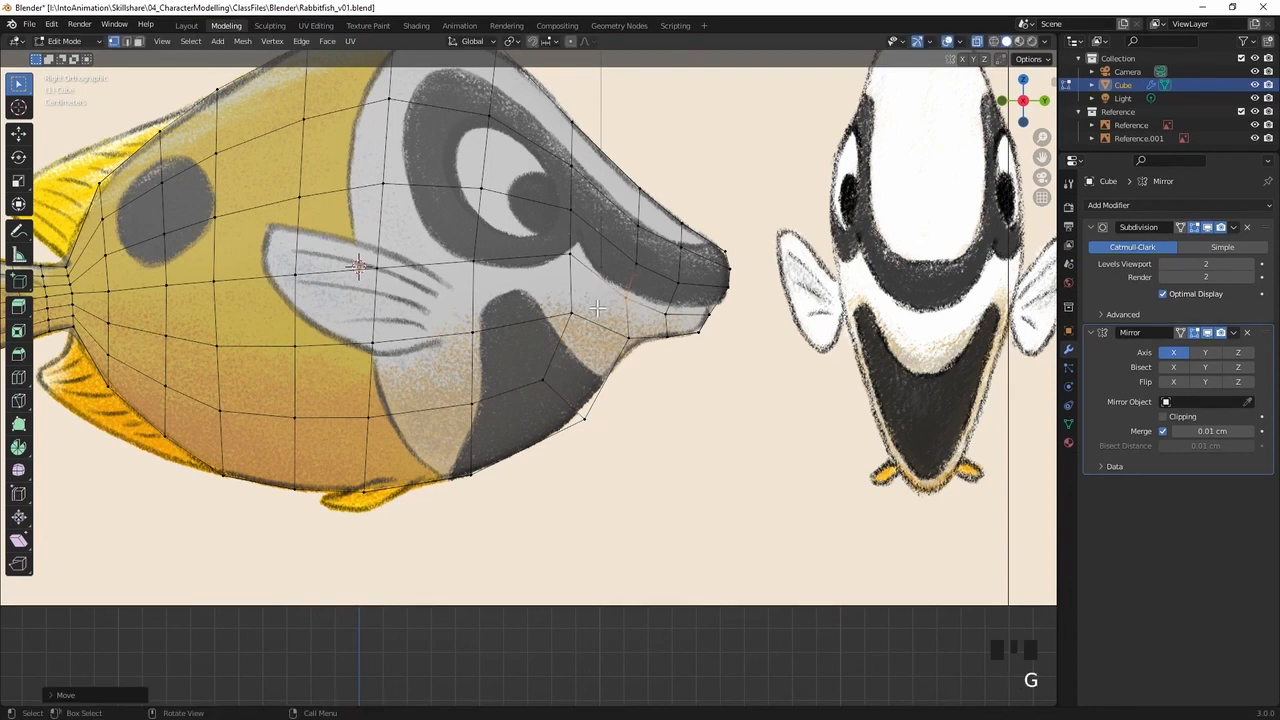
click(616, 268)
key(g)
click(609, 271)
key(g)
click(598, 310)
click(615, 447)
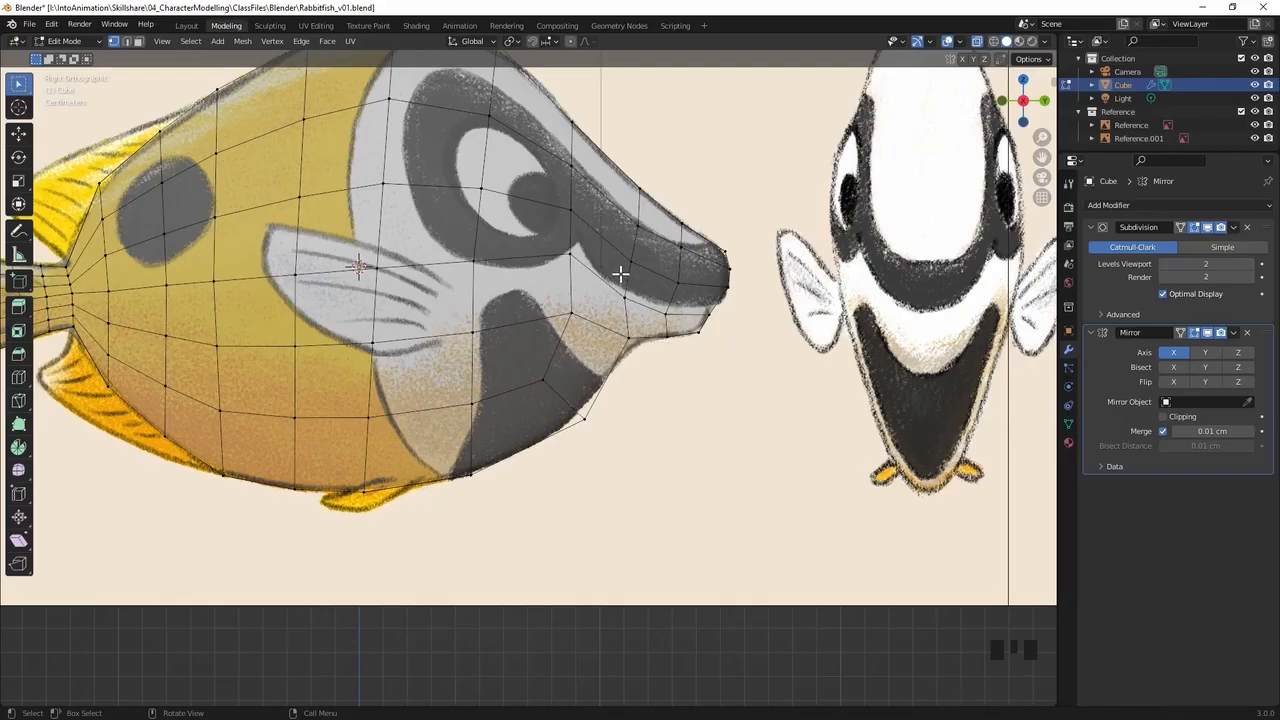
In a perspective view, select the lengthwise edge loop along the middle of the body's side and set the pivot point to 3D Cursor
key(KP_1)
shift+middle_drag(690, 96, 672, 231)
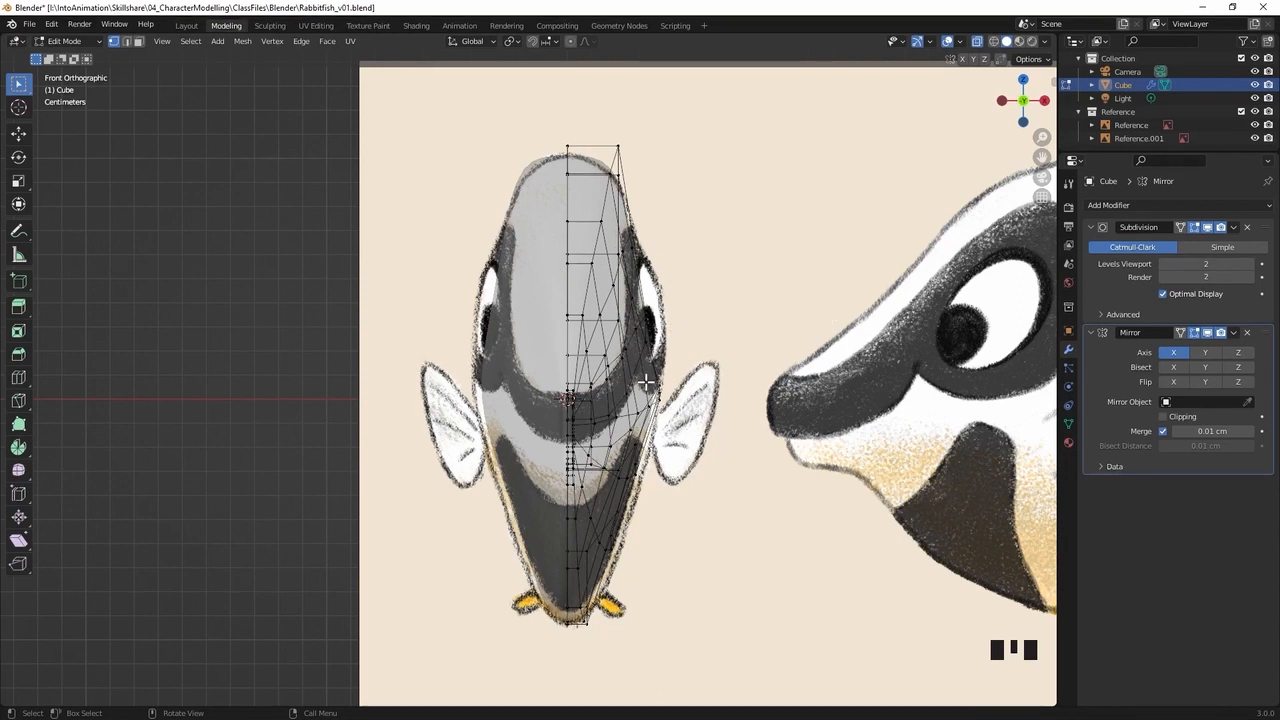
middle_drag(760, 415, 521, 381)
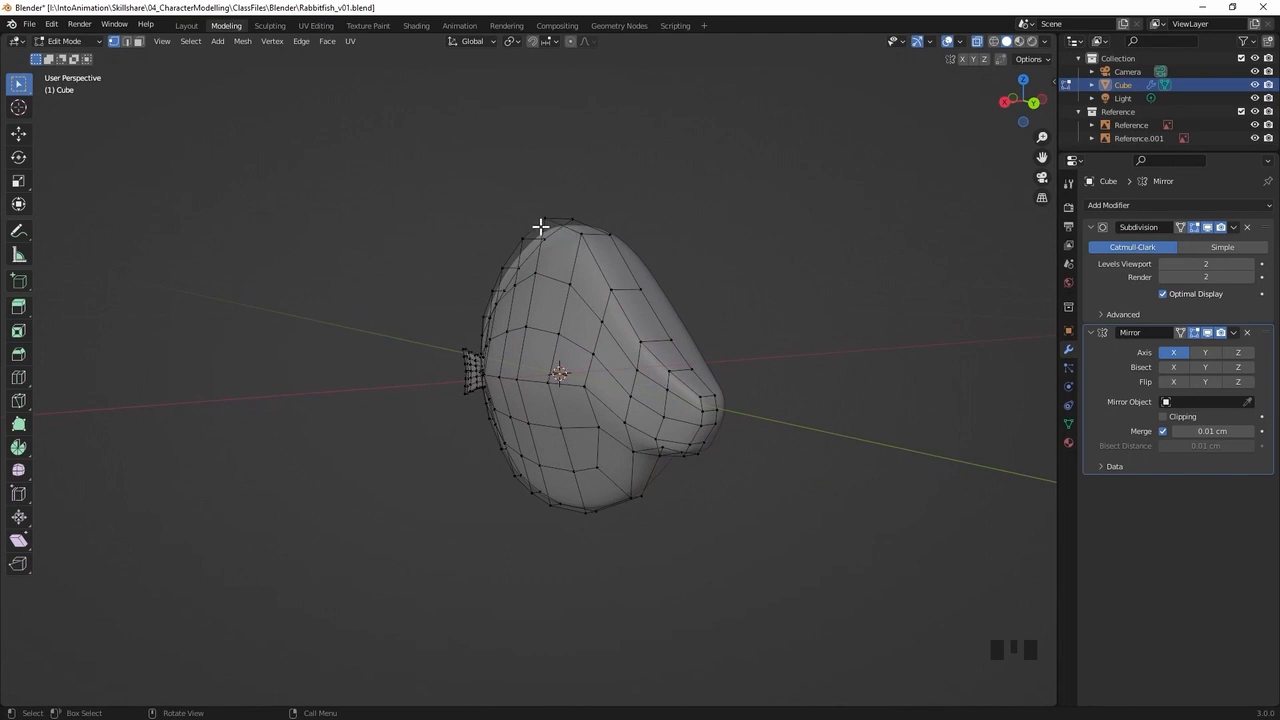
alt+click(542, 329)
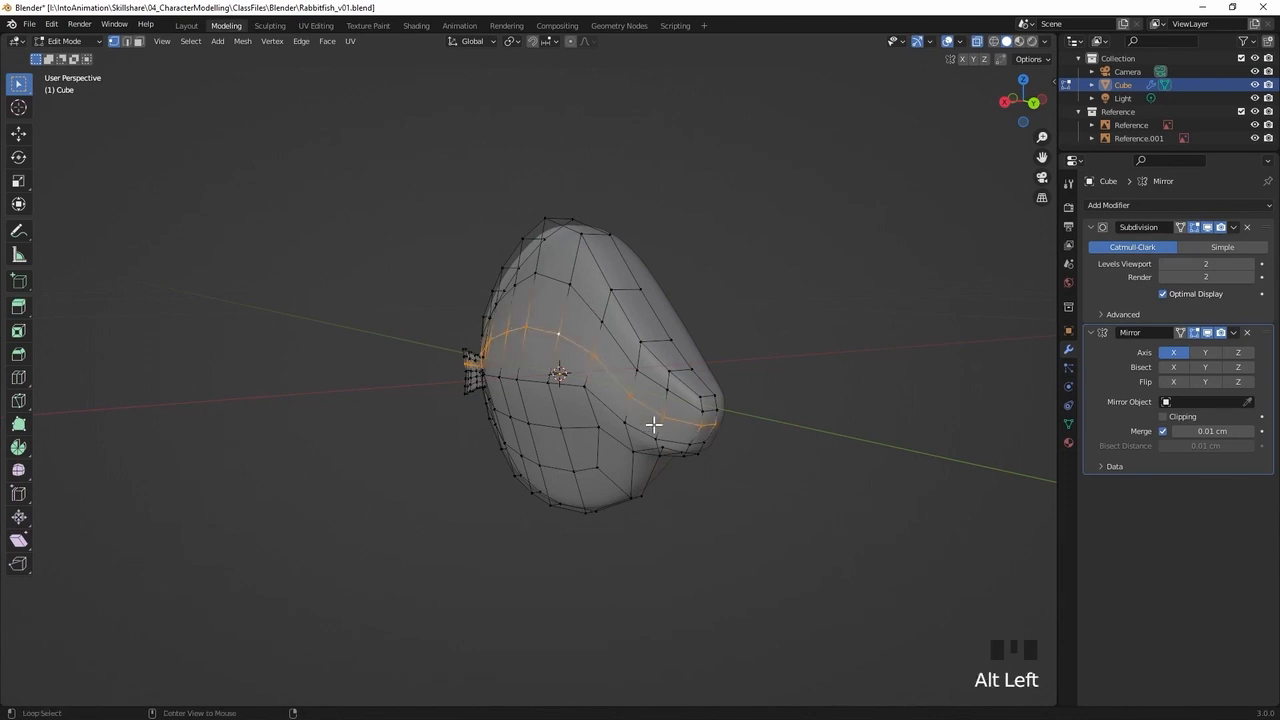
middle_drag(451, 420, 622, 367)
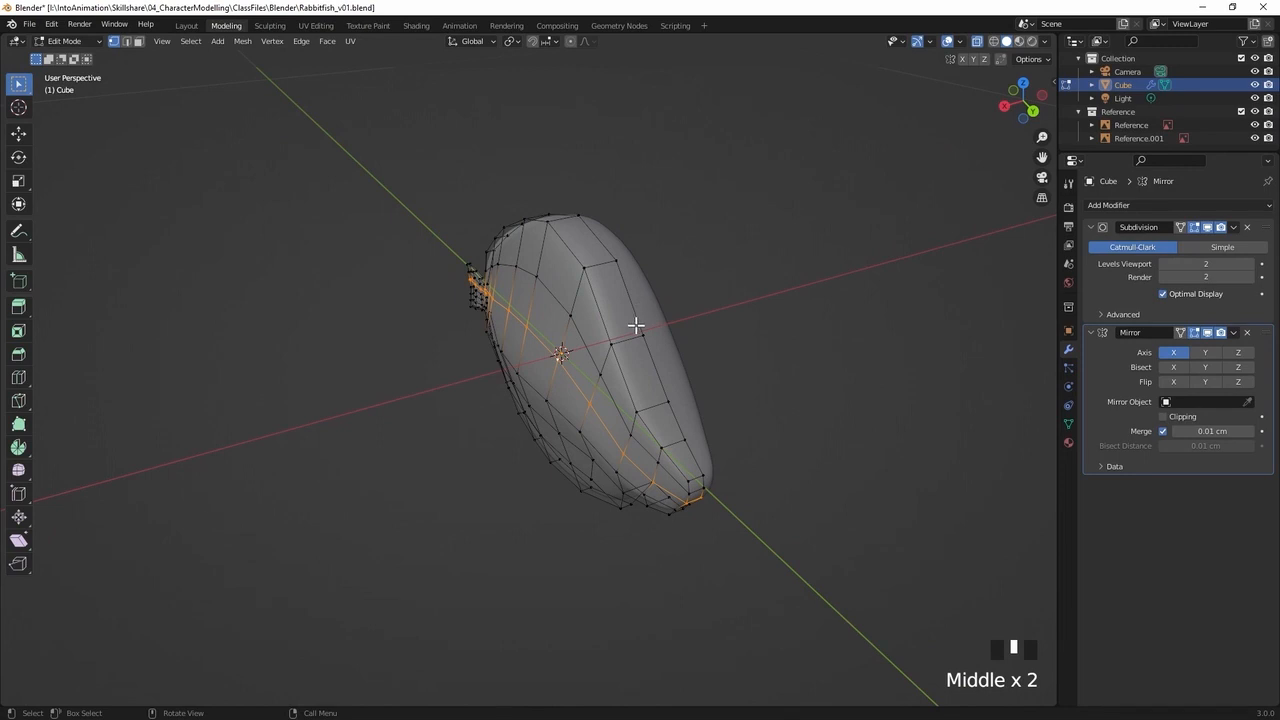
mouse_move(593, 341)
middle_down()
mouse_move(606, 363)
mouse_move(616, 351)
middle_up()
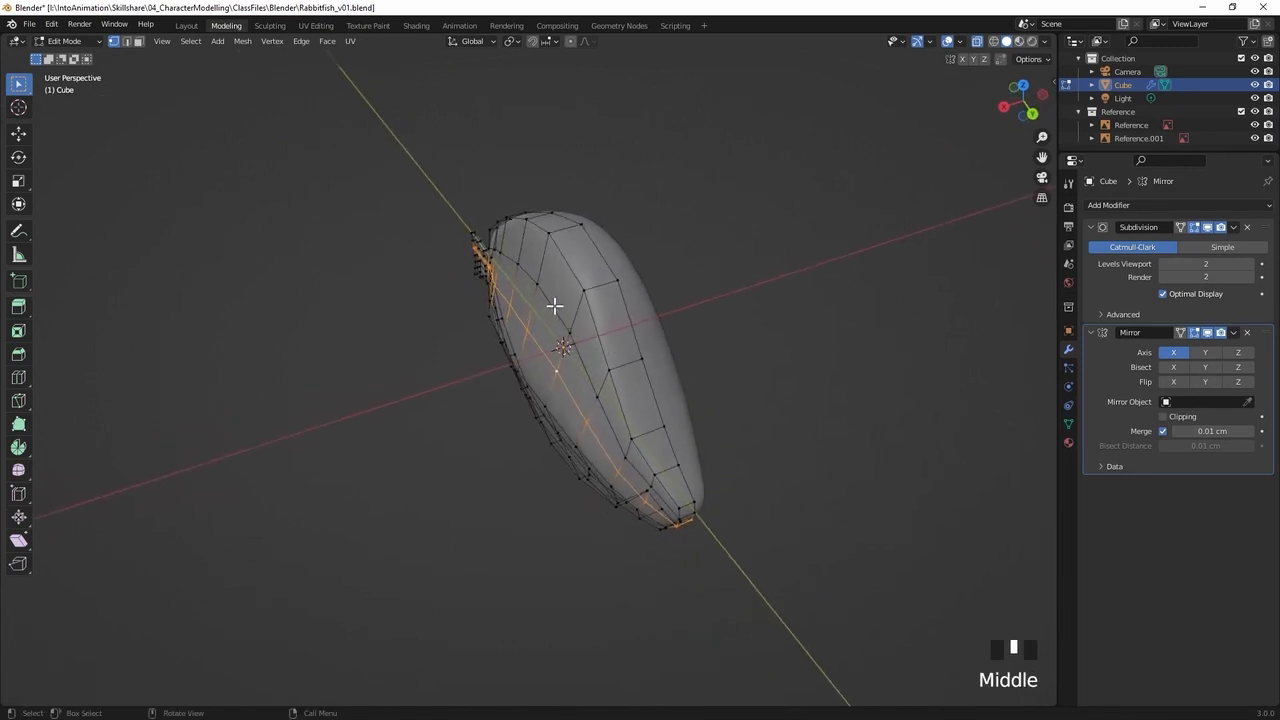
click(516, 45)
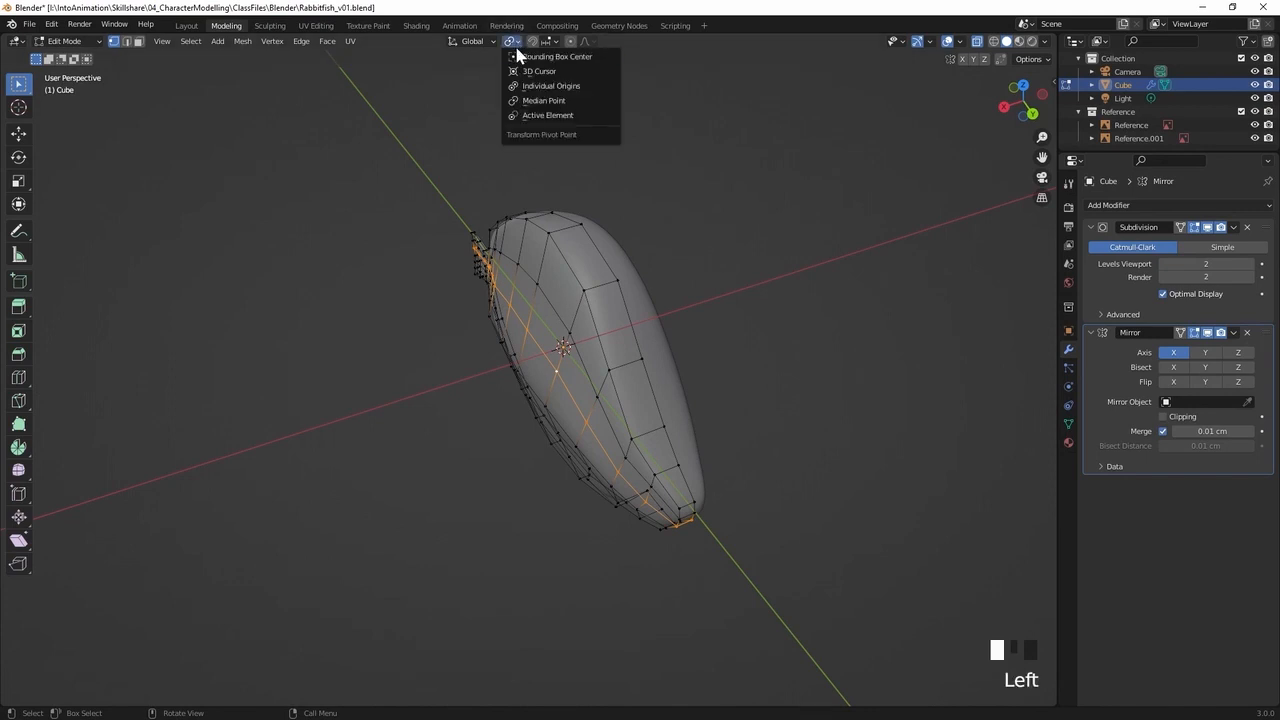
click(539, 73)
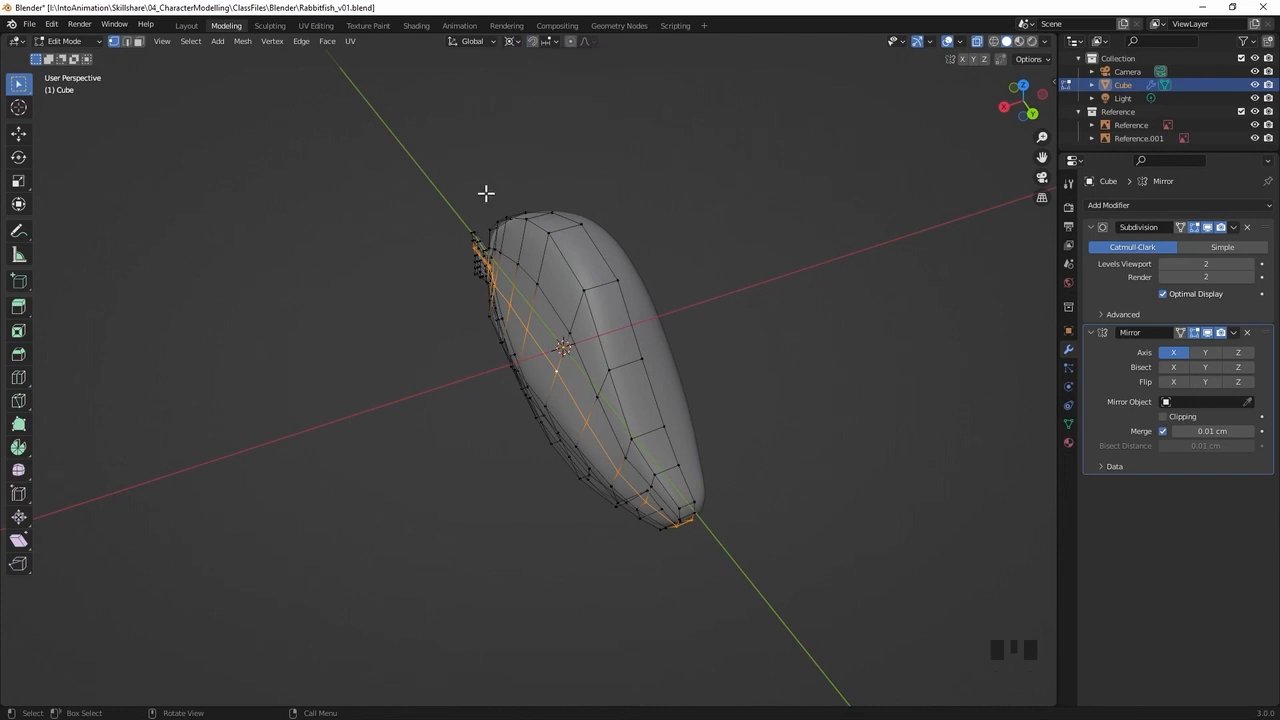
Scale the selected side loop along the X axis by about 1.09 to widen the body
middle_drag(590, 355, 685, 320)
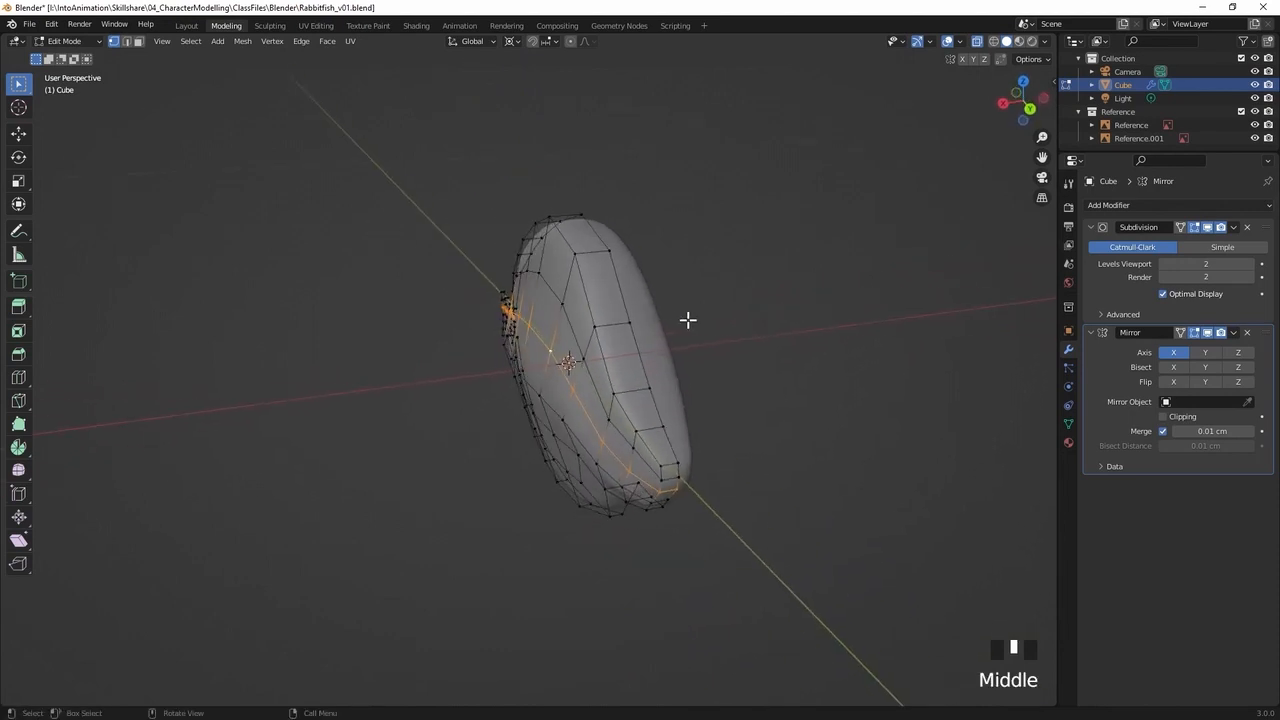
key(s)
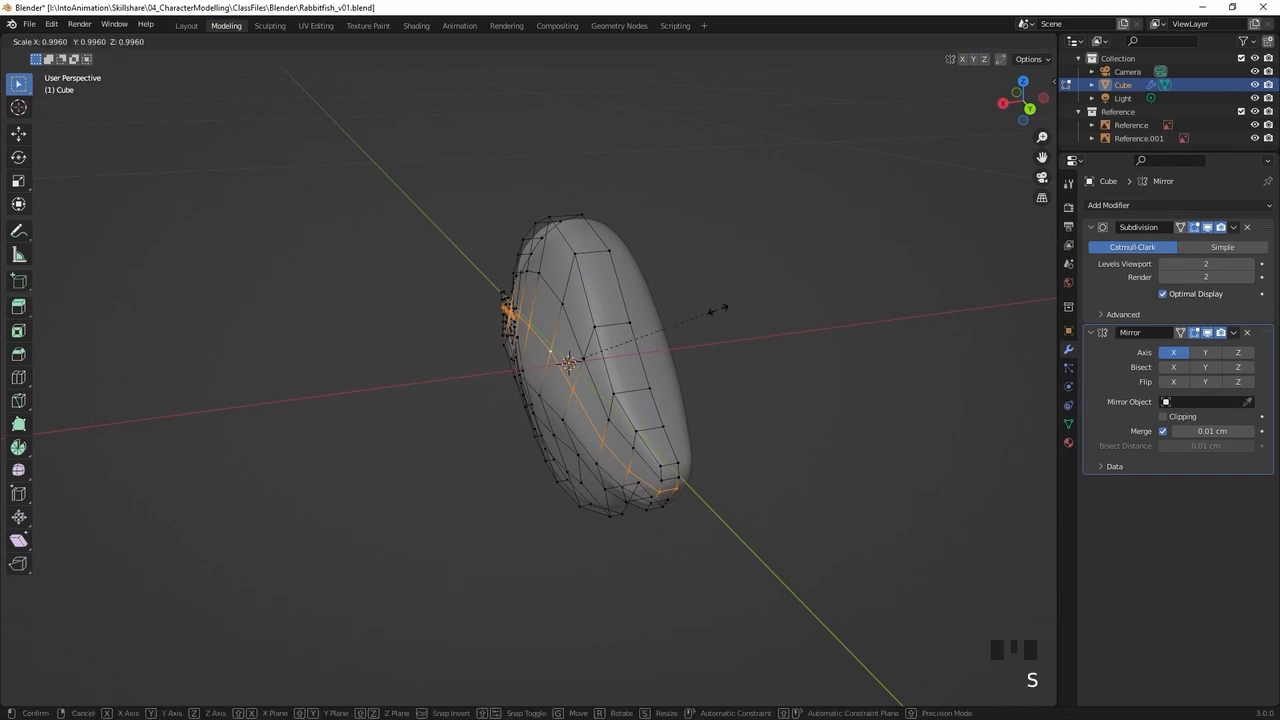
key(x)
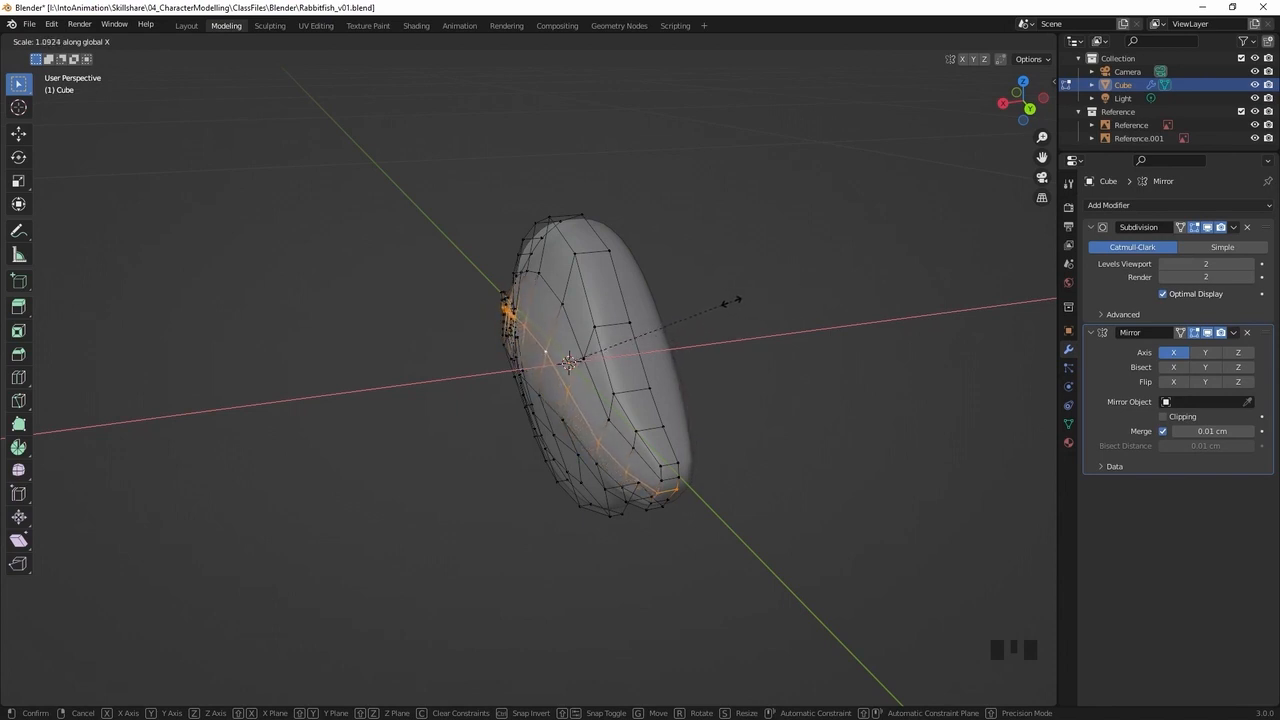
click(735, 300)
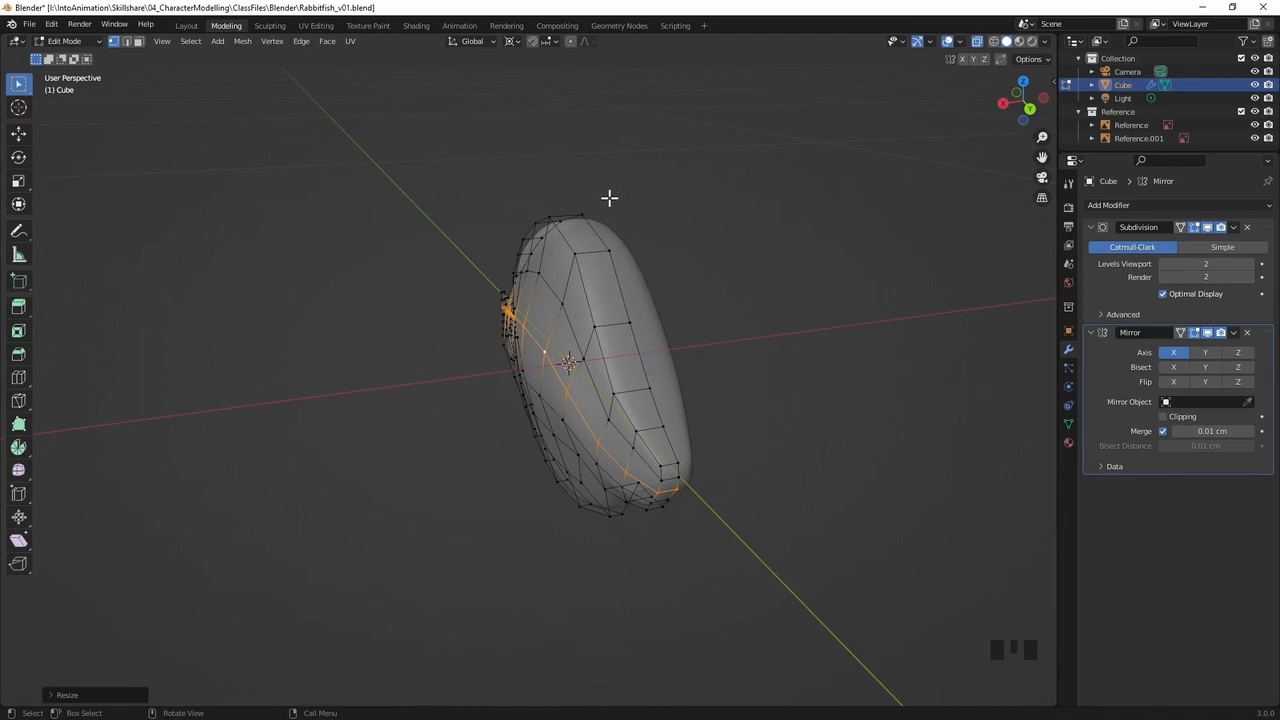
mouse_move(671, 283)
middle_down()
mouse_move(666, 297)
mouse_move(672, 288)
middle_up()
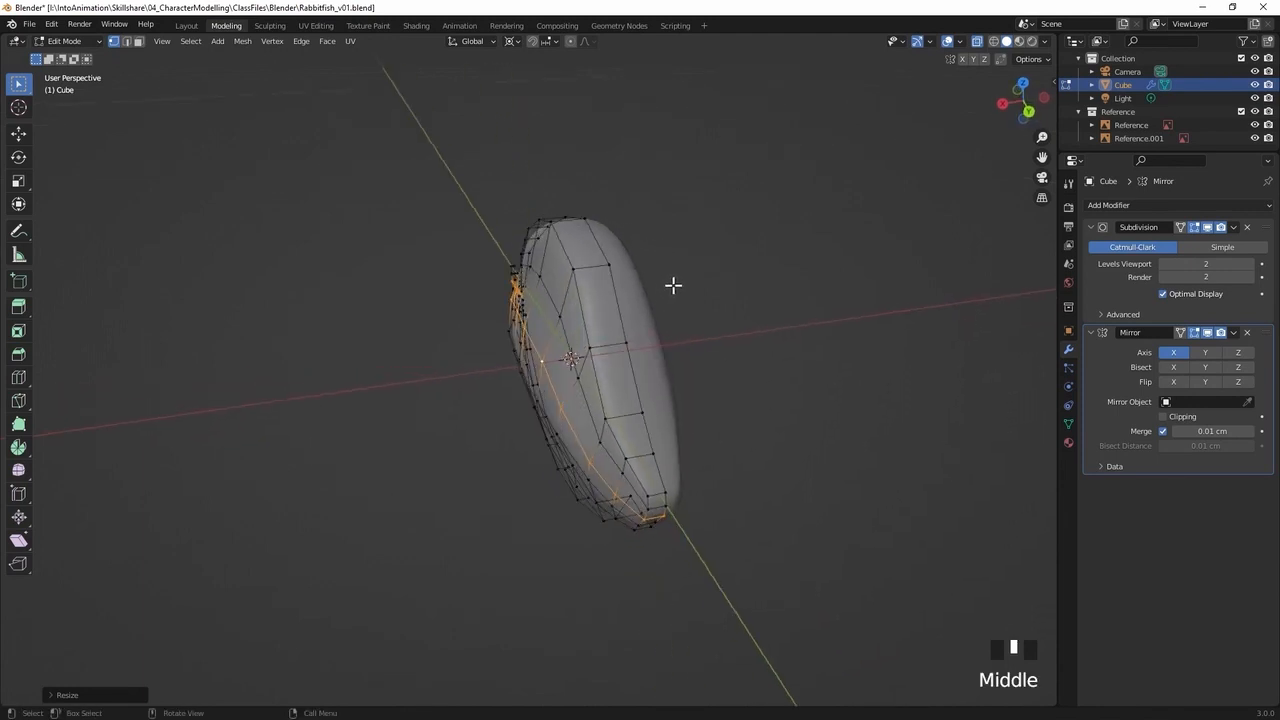
click(606, 274)
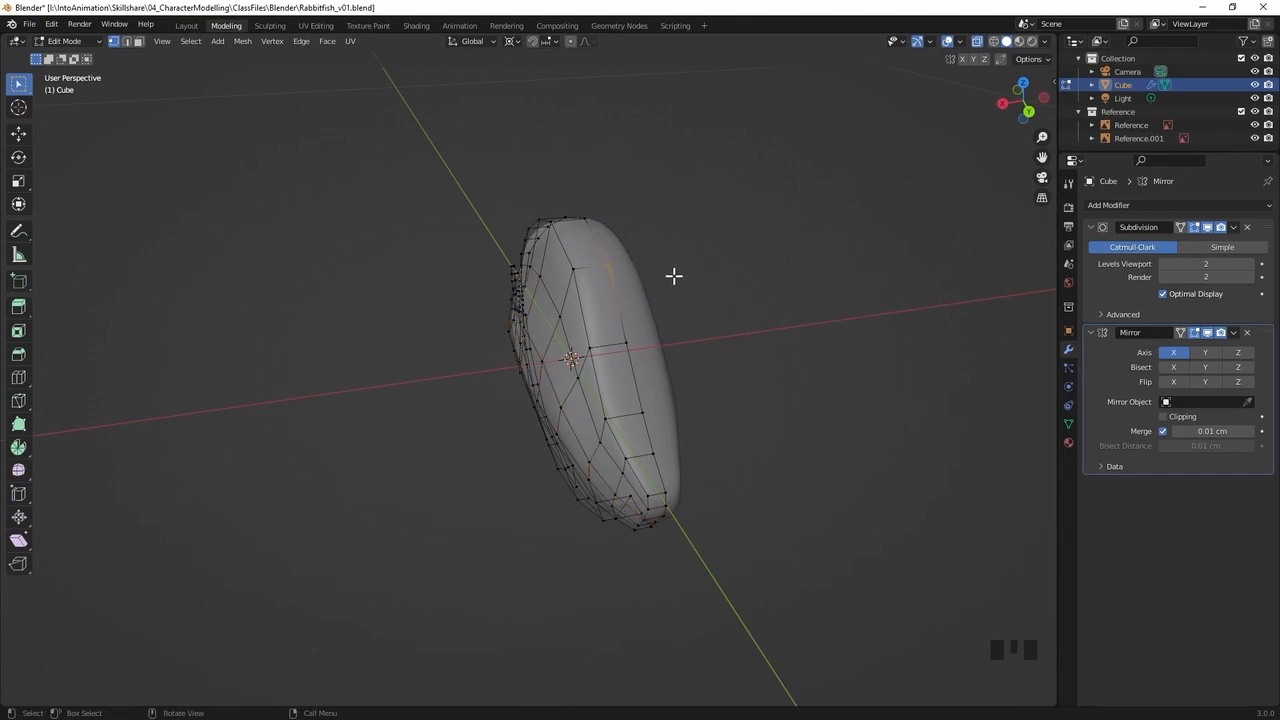
key(g)
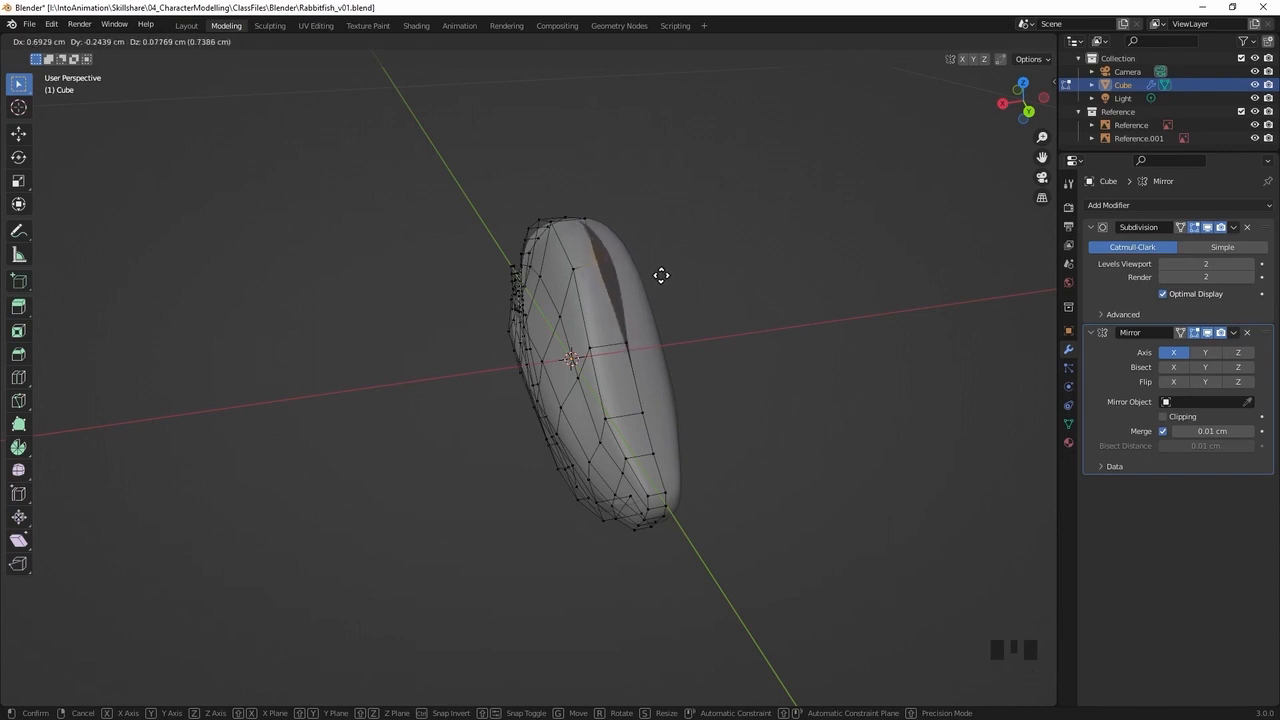
right_click(659, 274)
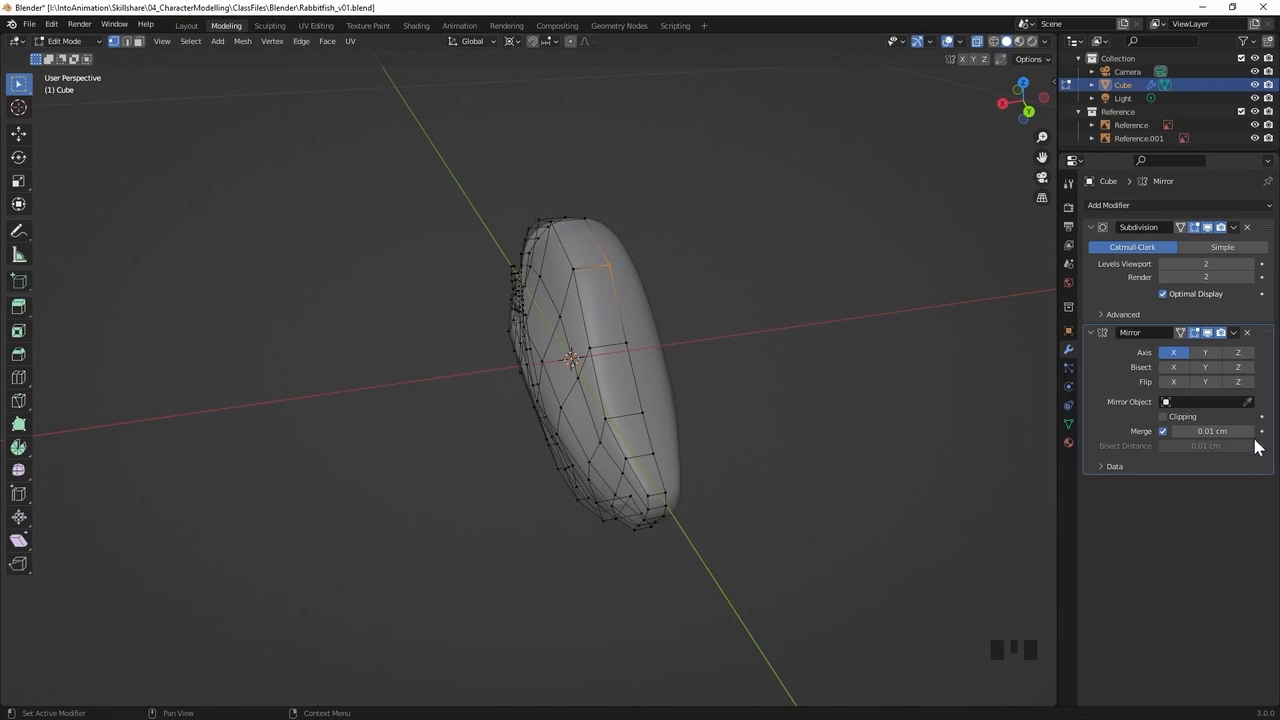
Enable Clipping in the Mirror modifier and test it by moving the selected vertex on the body's upper centre line
click(1163, 417)
key(g)
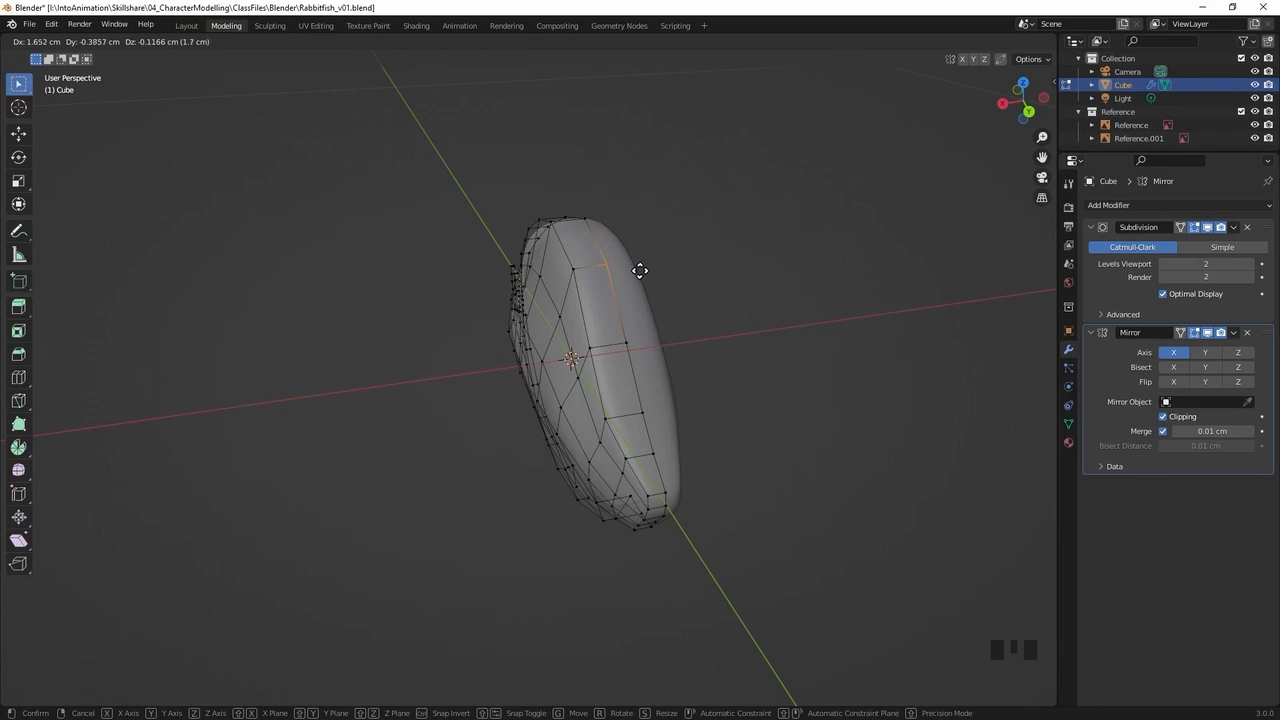
click(643, 268)
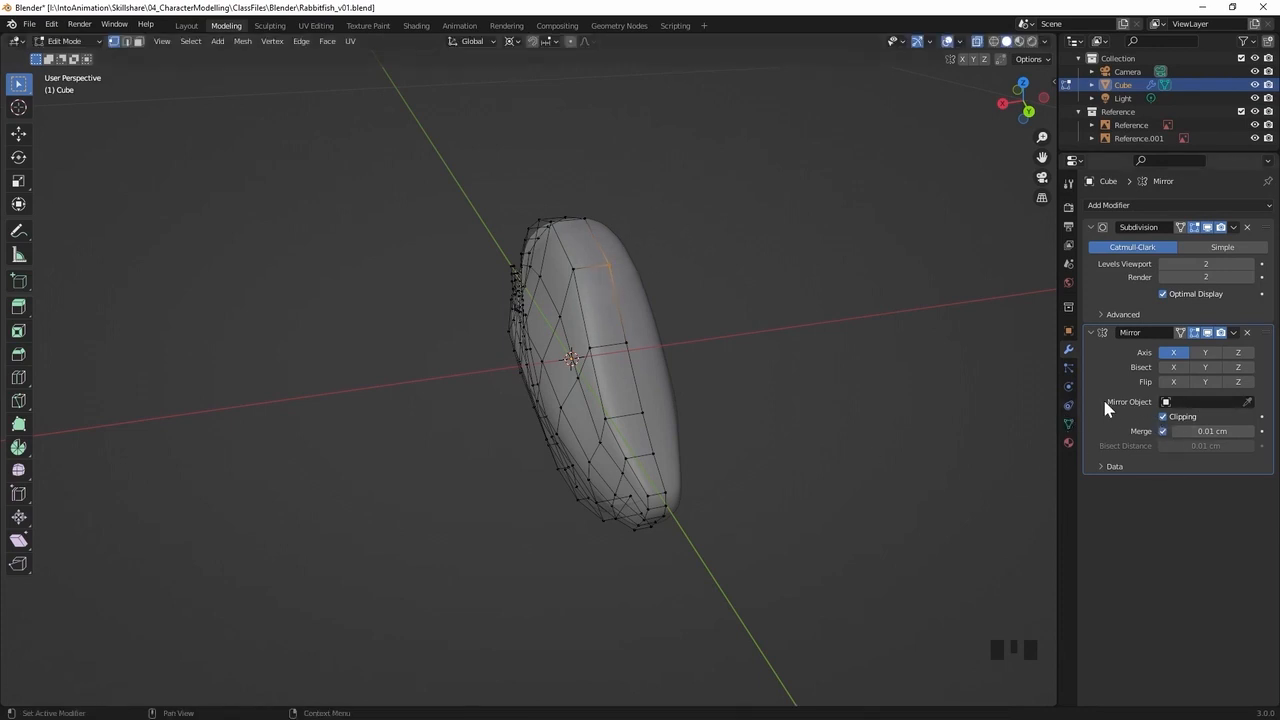
Select the lengthwise edge loop along the body's upper side and scale it along the X axis by about 1.21
middle_drag(586, 271, 563, 306)
alt+click(574, 297)
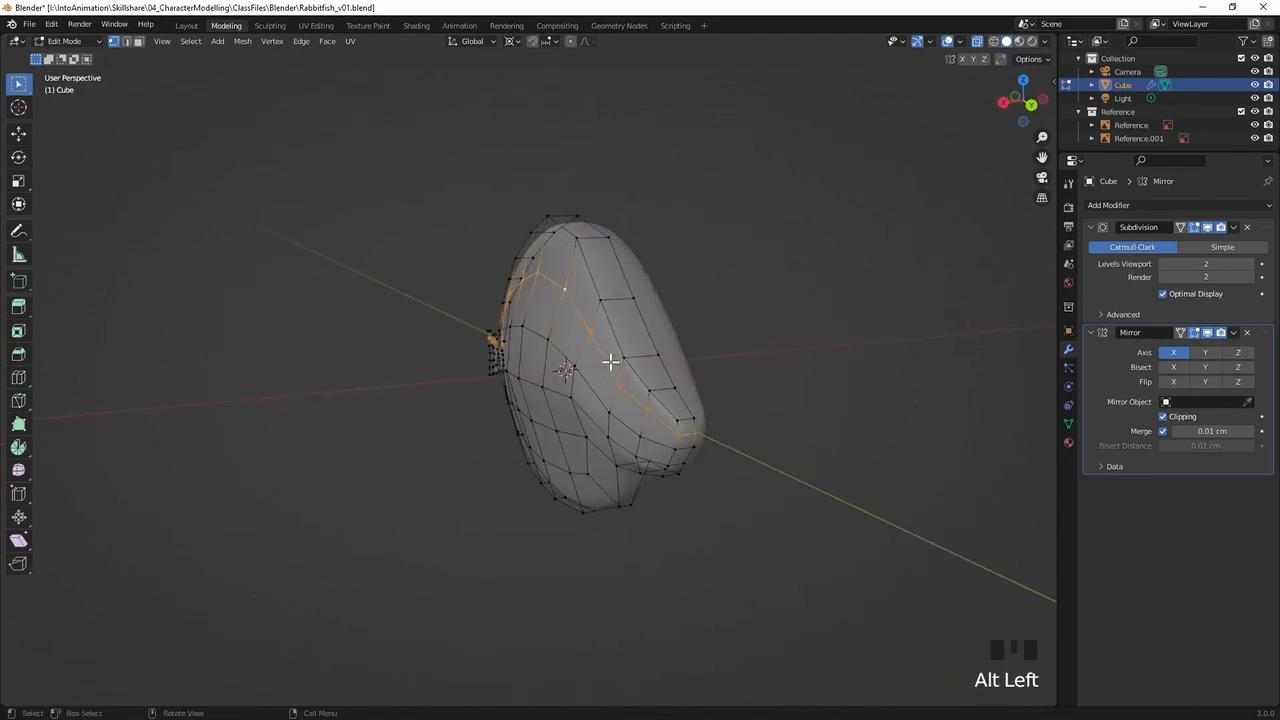
key(s)
key(x)
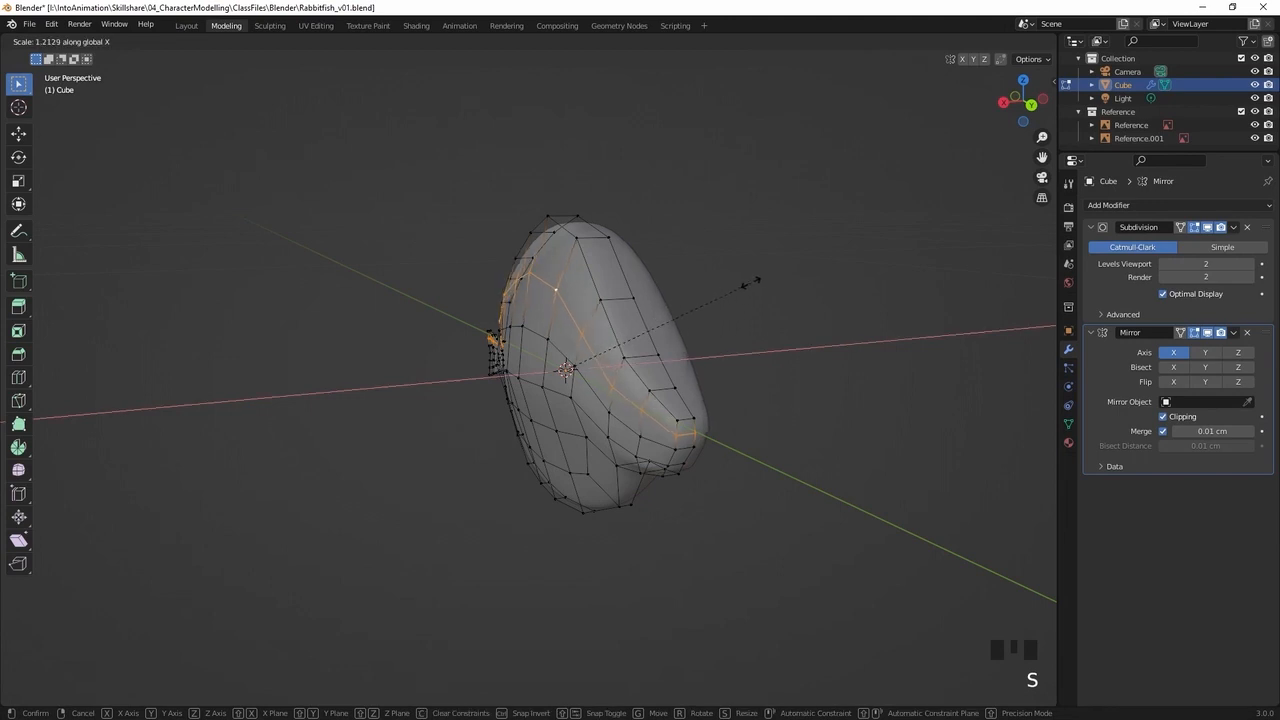
click(757, 282)
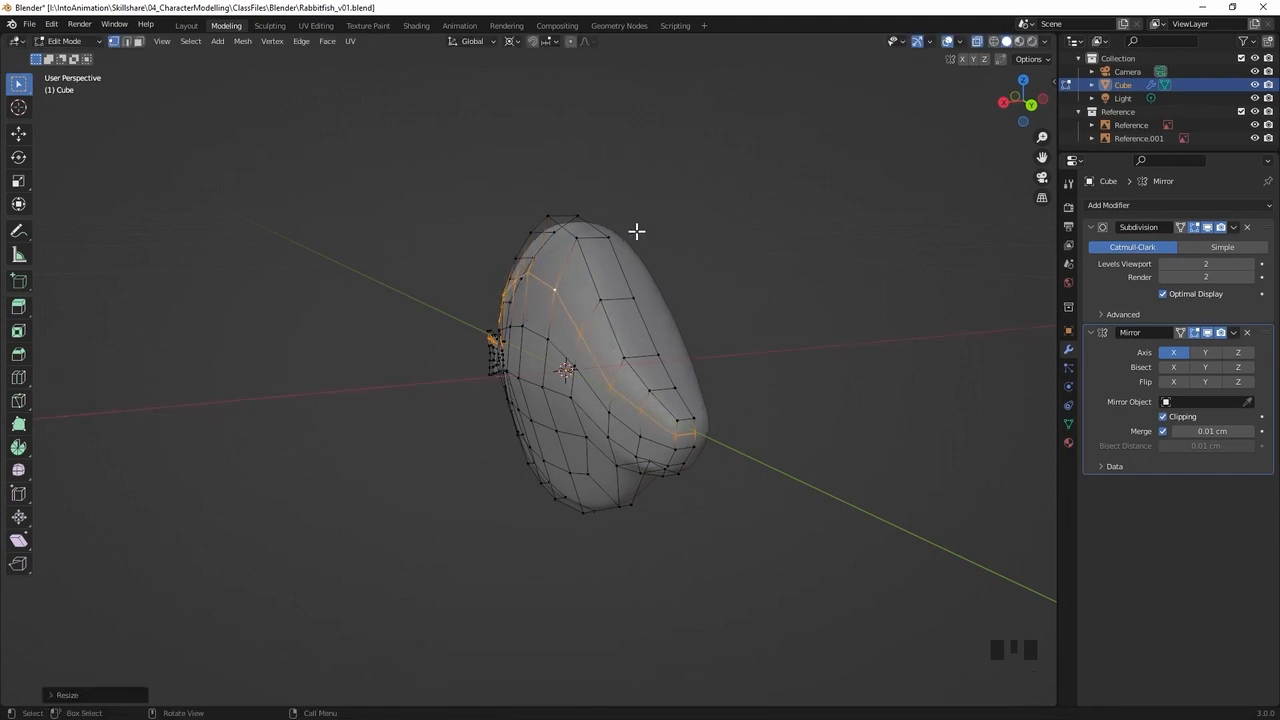
middle_drag(651, 322, 586, 334)
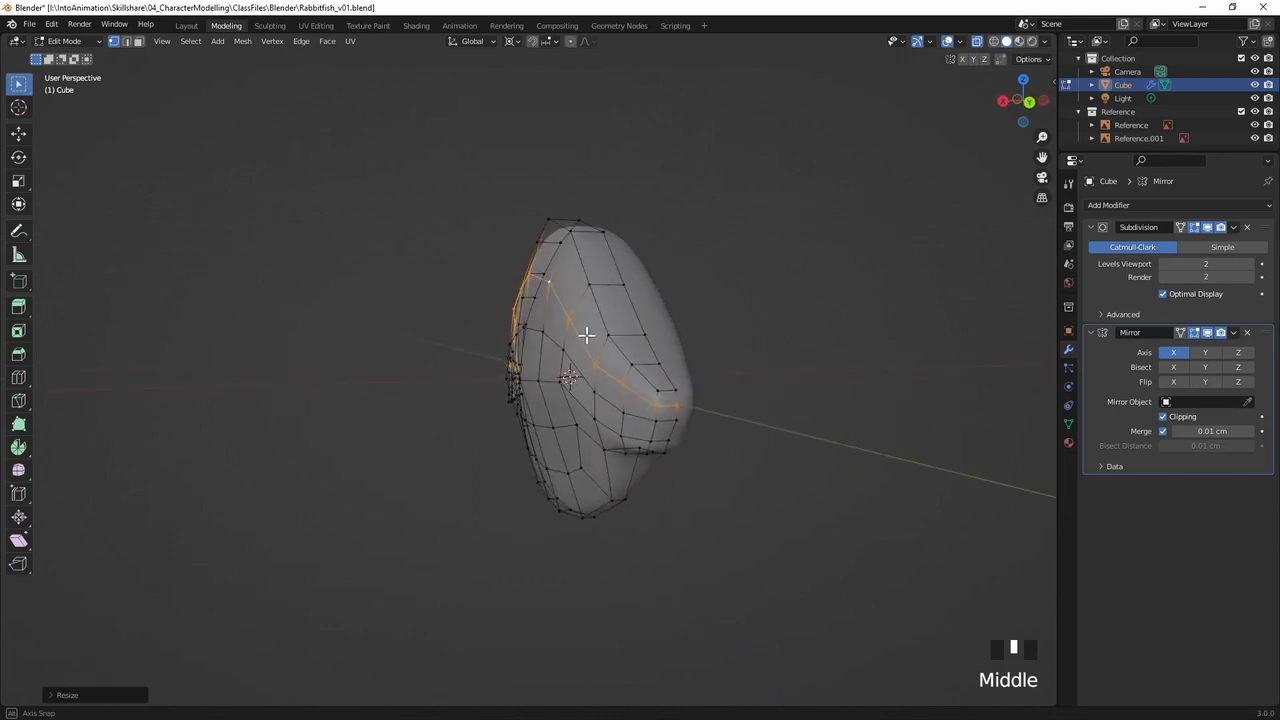
In front view, fine-tune the width of the upper side edge loop along the X axis against the reference
key(KP_1)
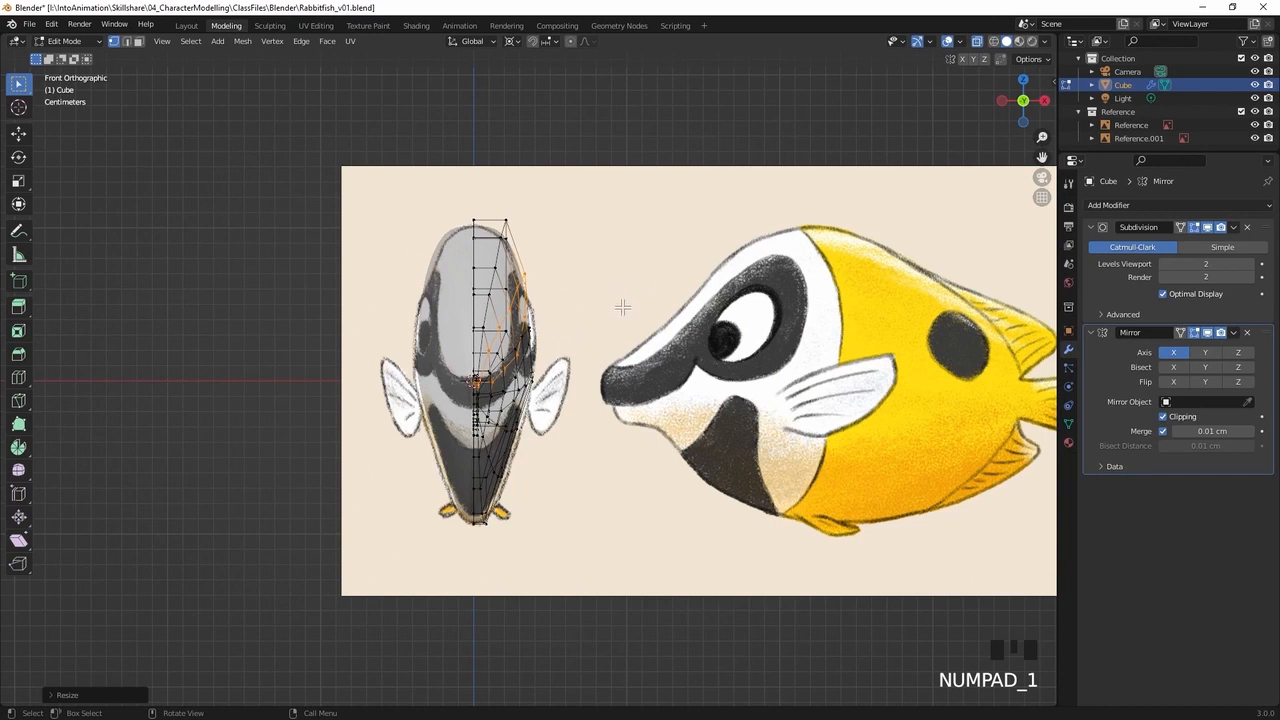
key(s)
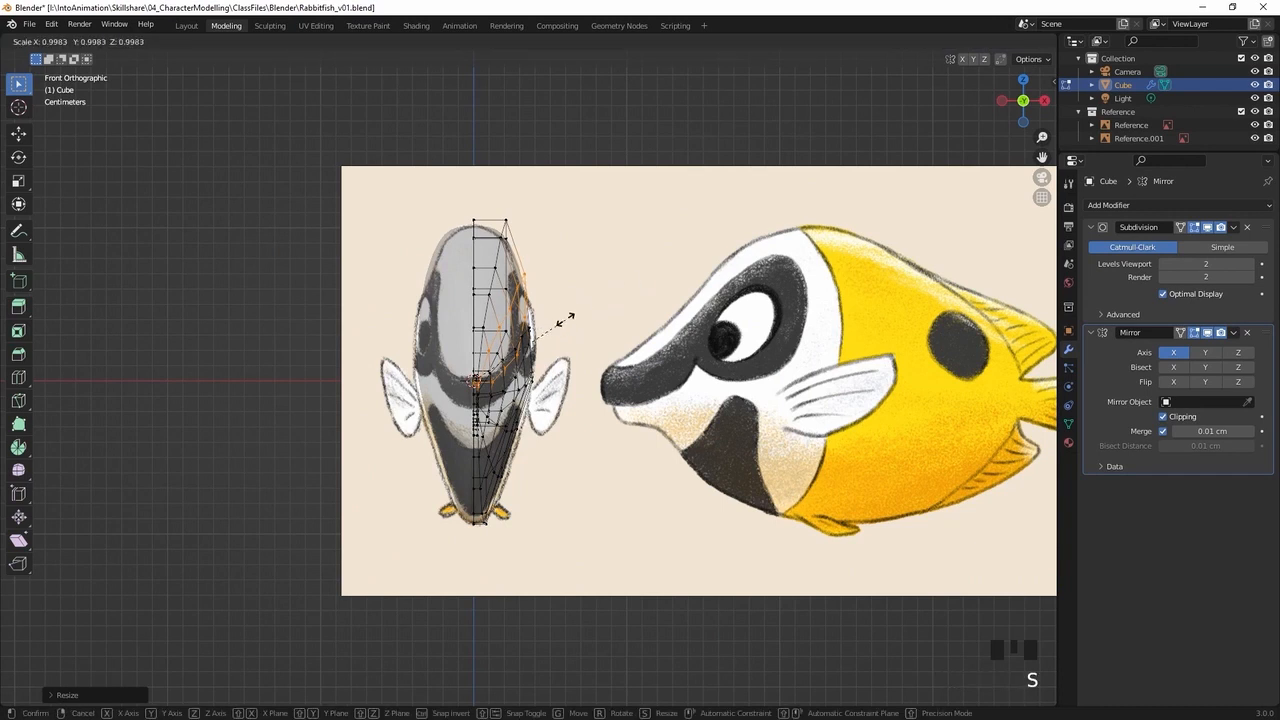
key(x)
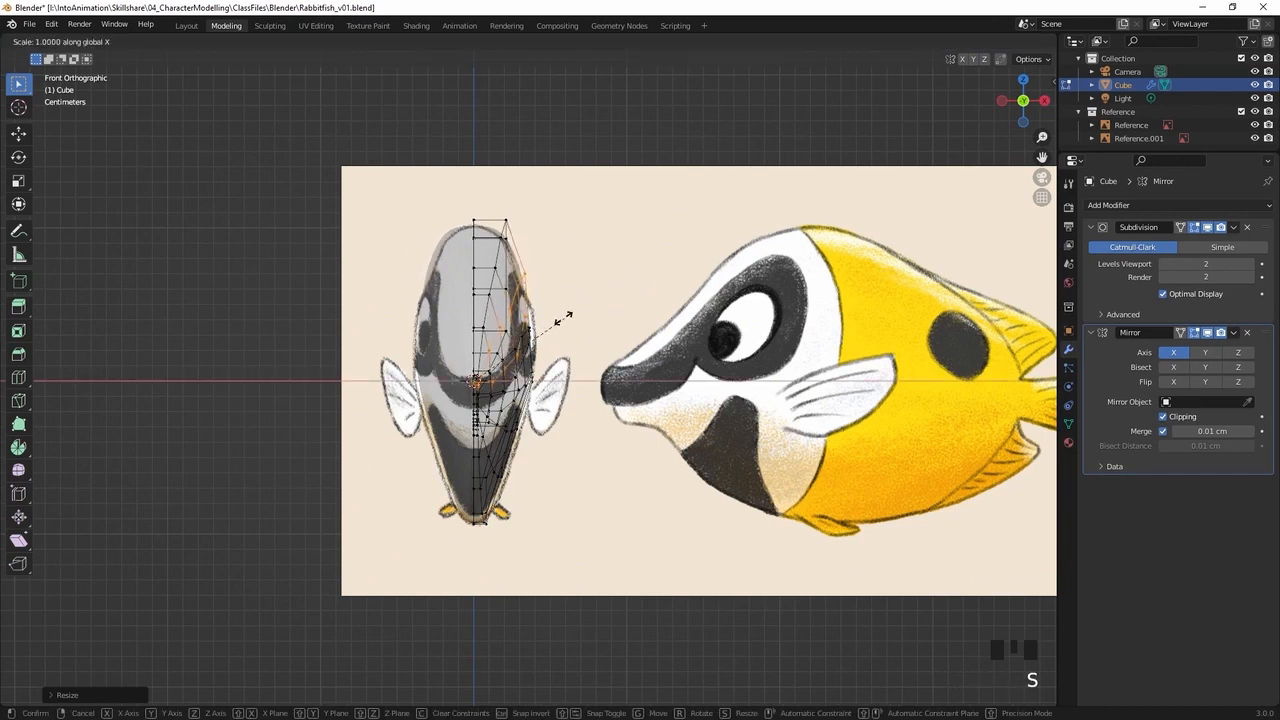
click(562, 315)
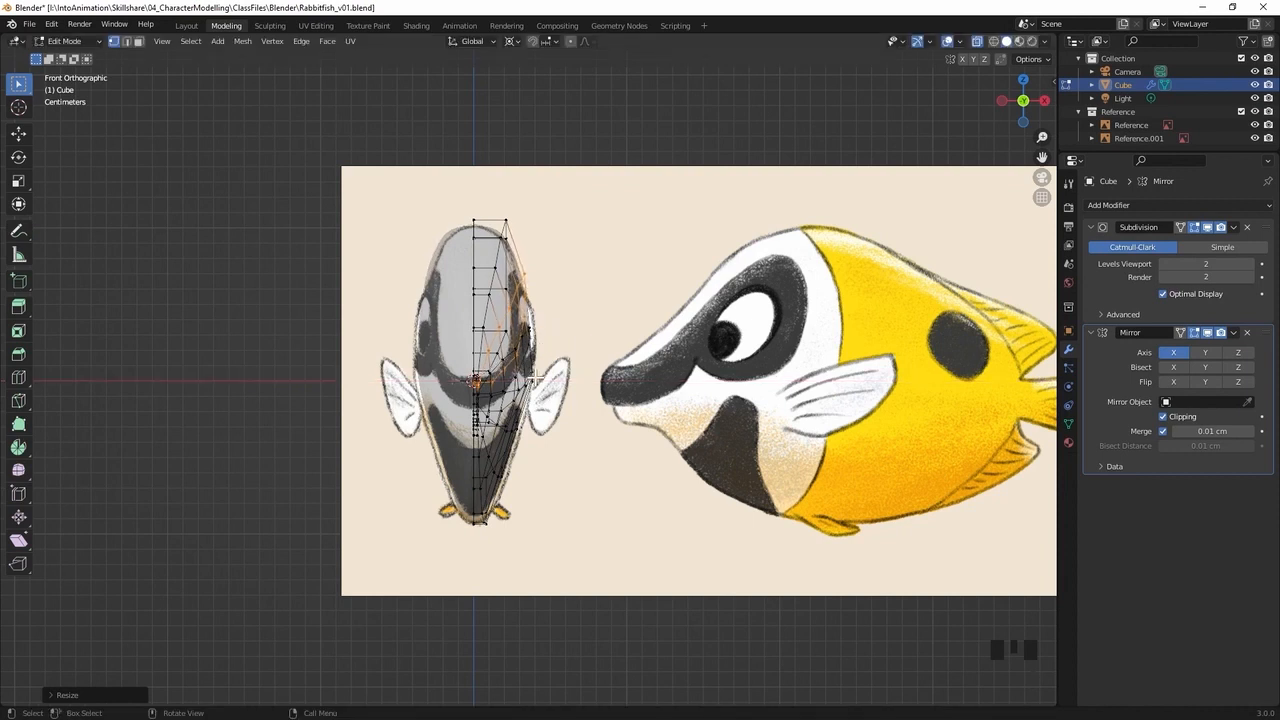
Select the lengthwise edge loop along the middle of the body's side and scale it along the X axis by about 1.06
middle_drag(564, 339, 506, 328)
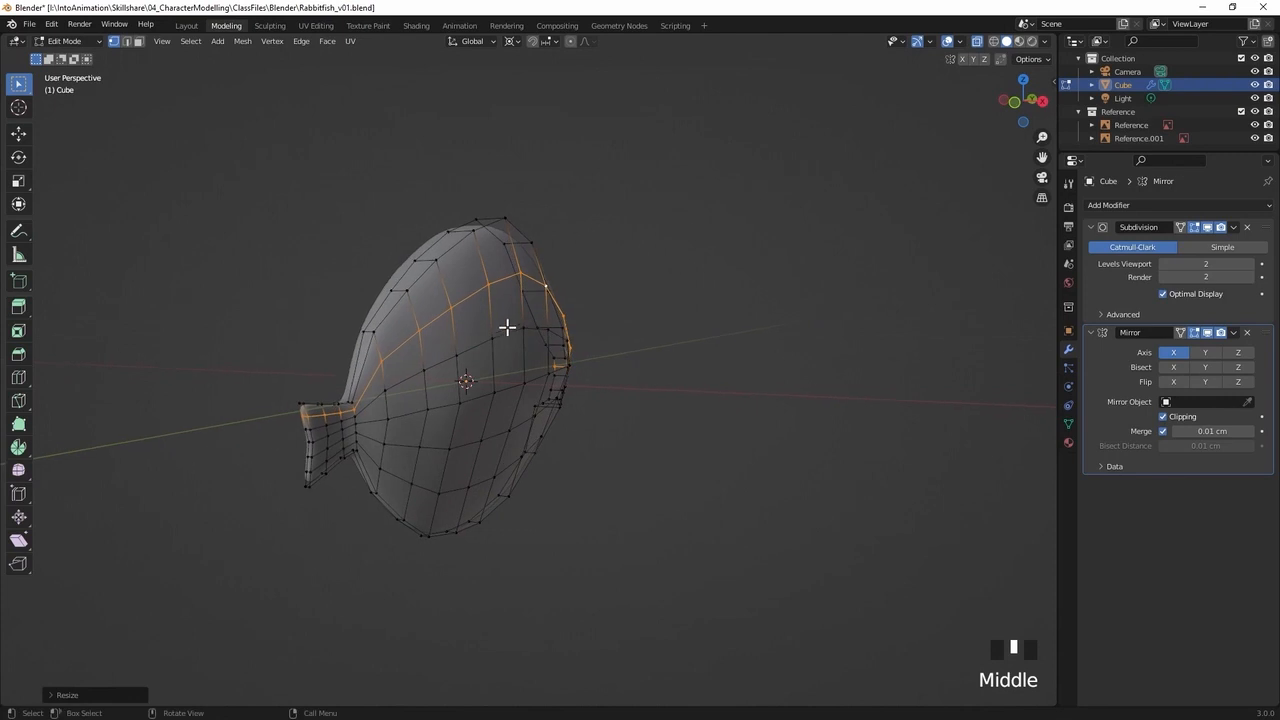
alt+click(509, 331)
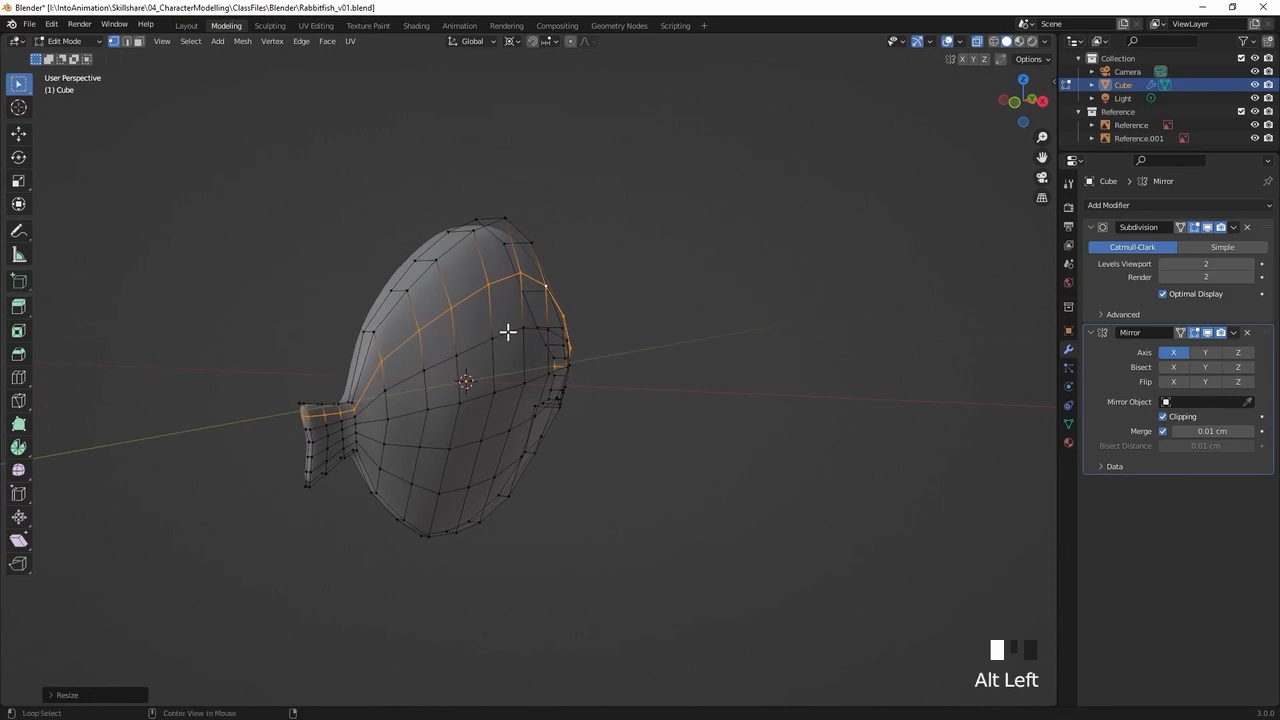
key(KP_1)
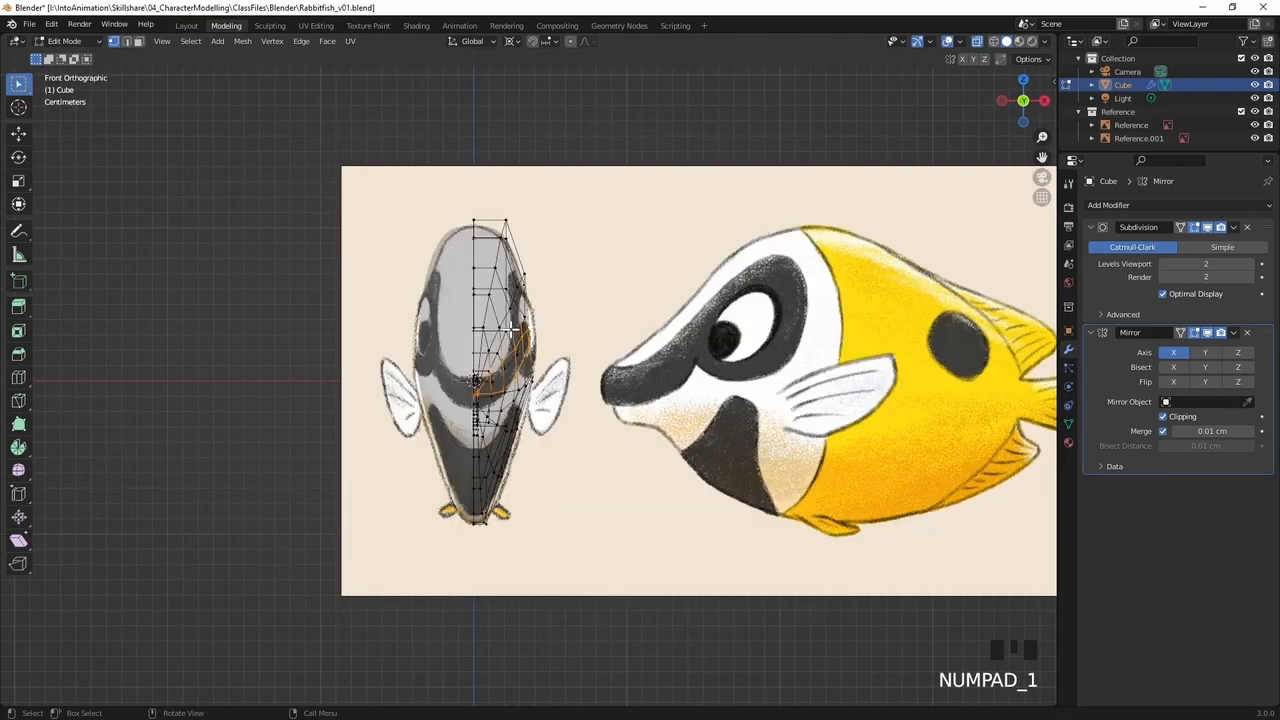
key(s)
key(x)
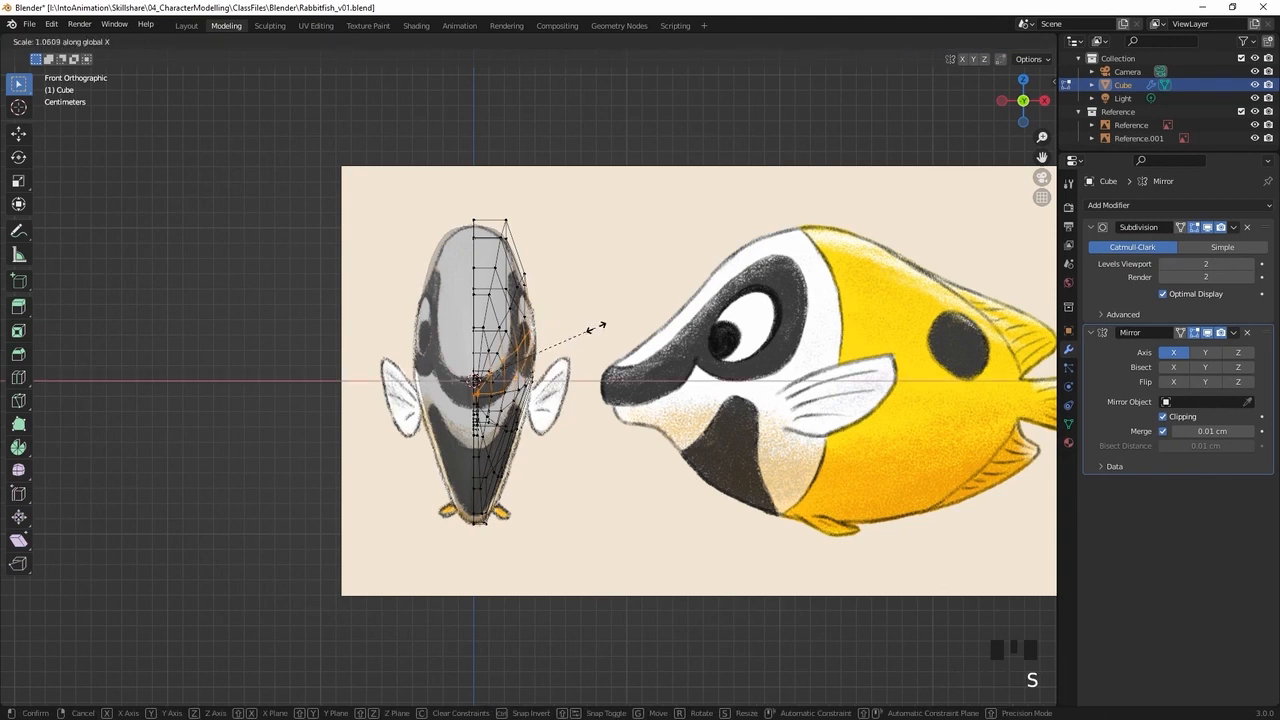
click(601, 324)
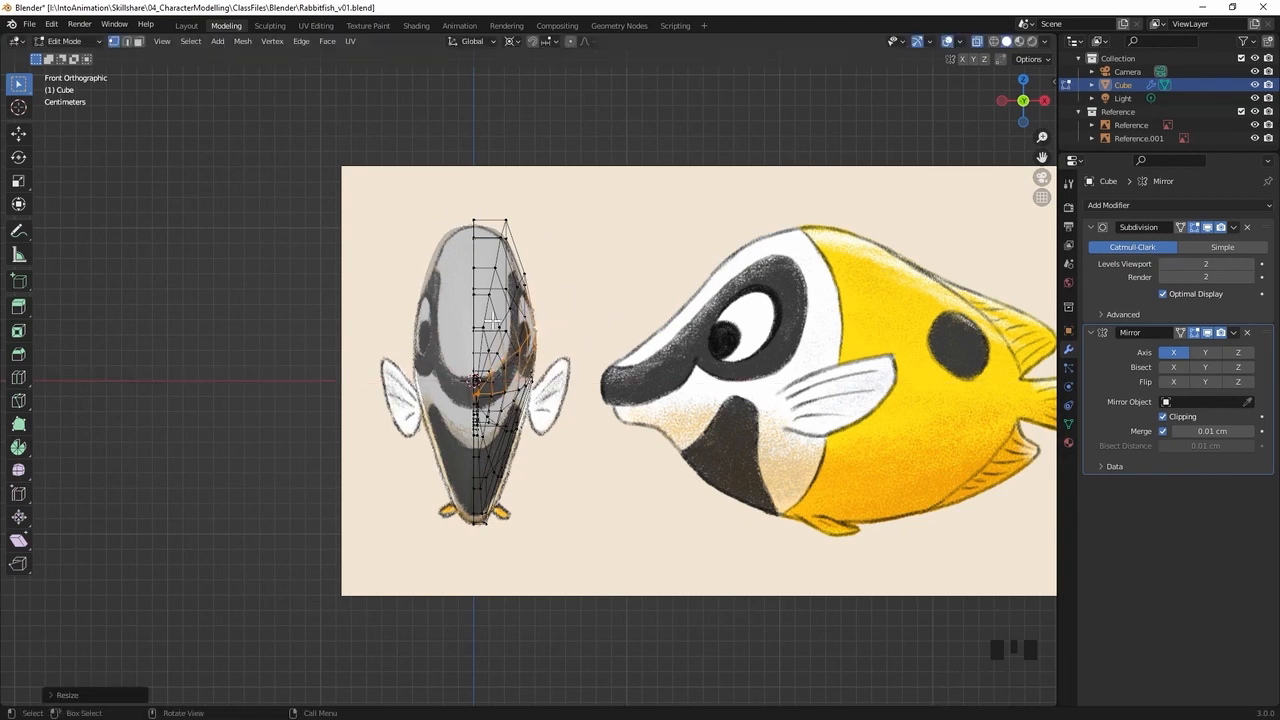
In front view, move the topmost side vertices and the forehead vertices below them slightly inward to round the top of the body
click(507, 234)
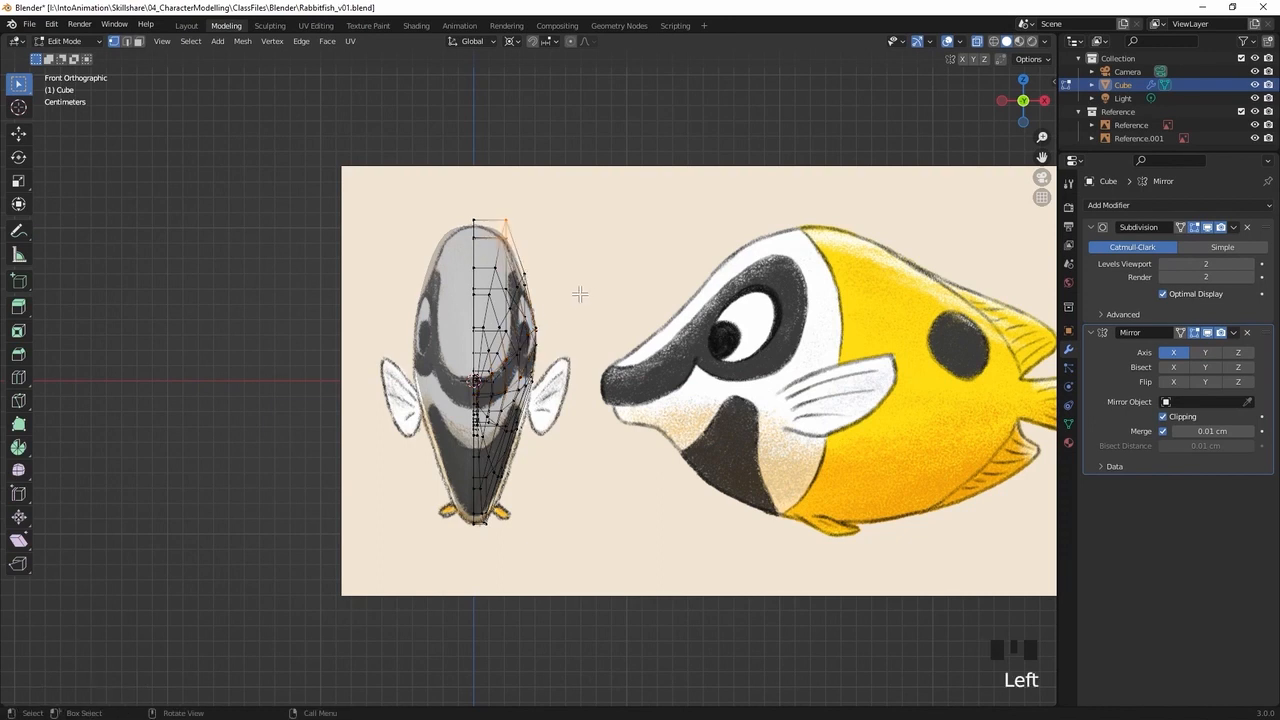
key(g)
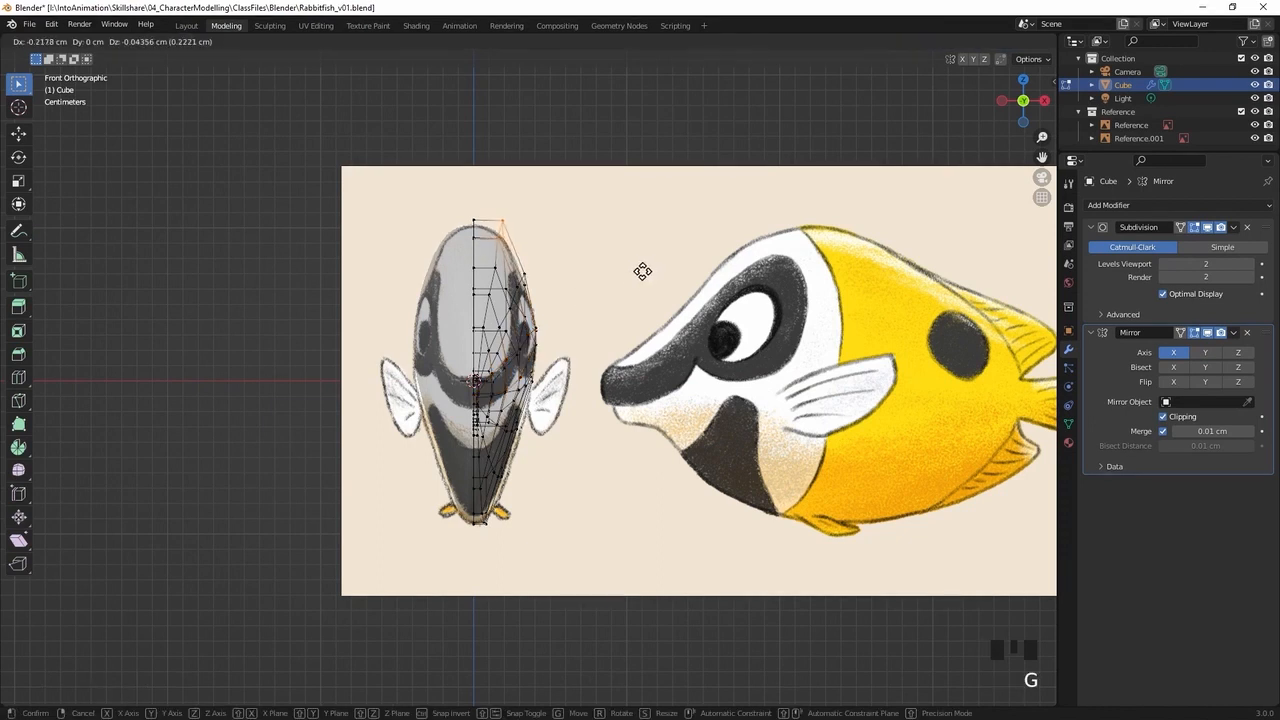
click(630, 272)
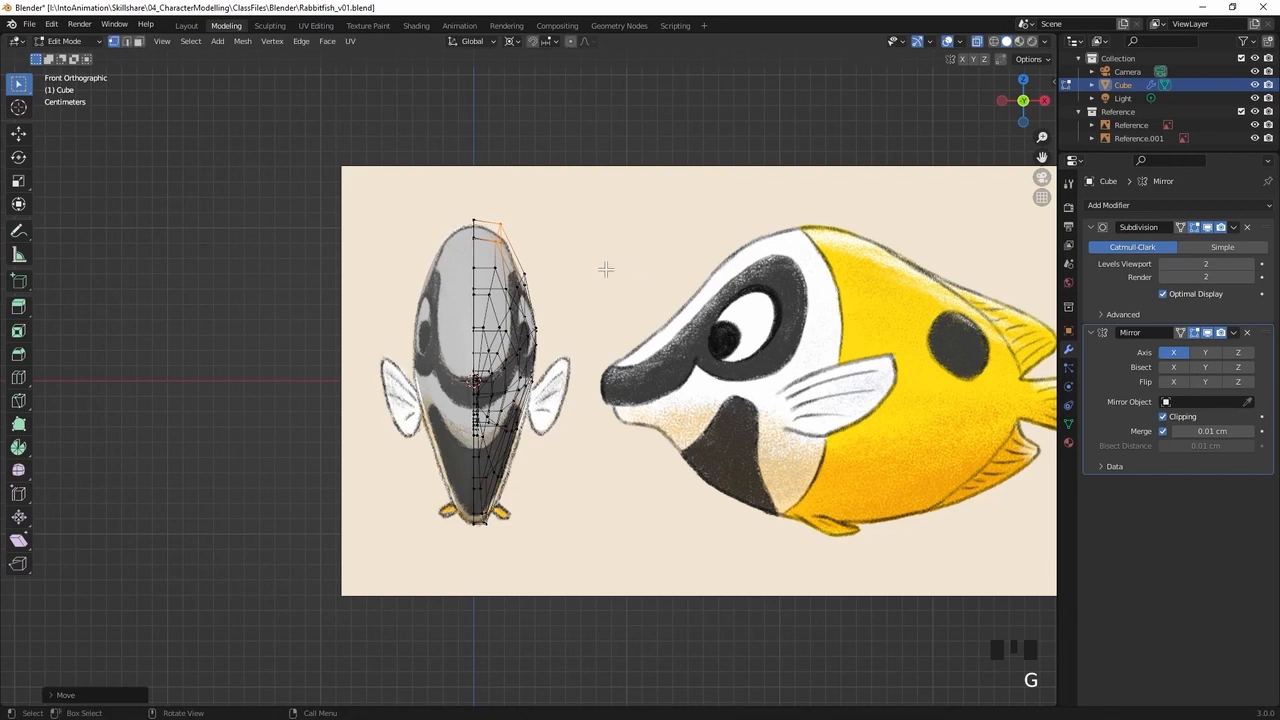
click(496, 265)
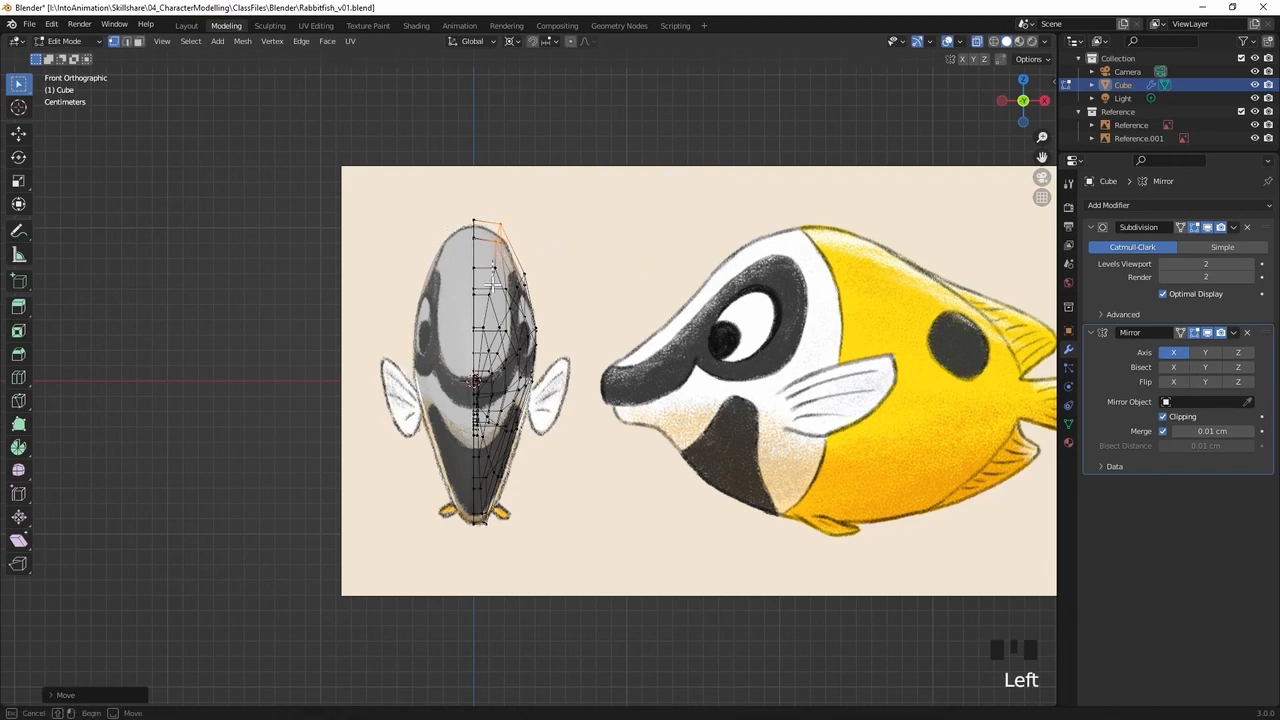
shift+click(510, 286)
key(g)
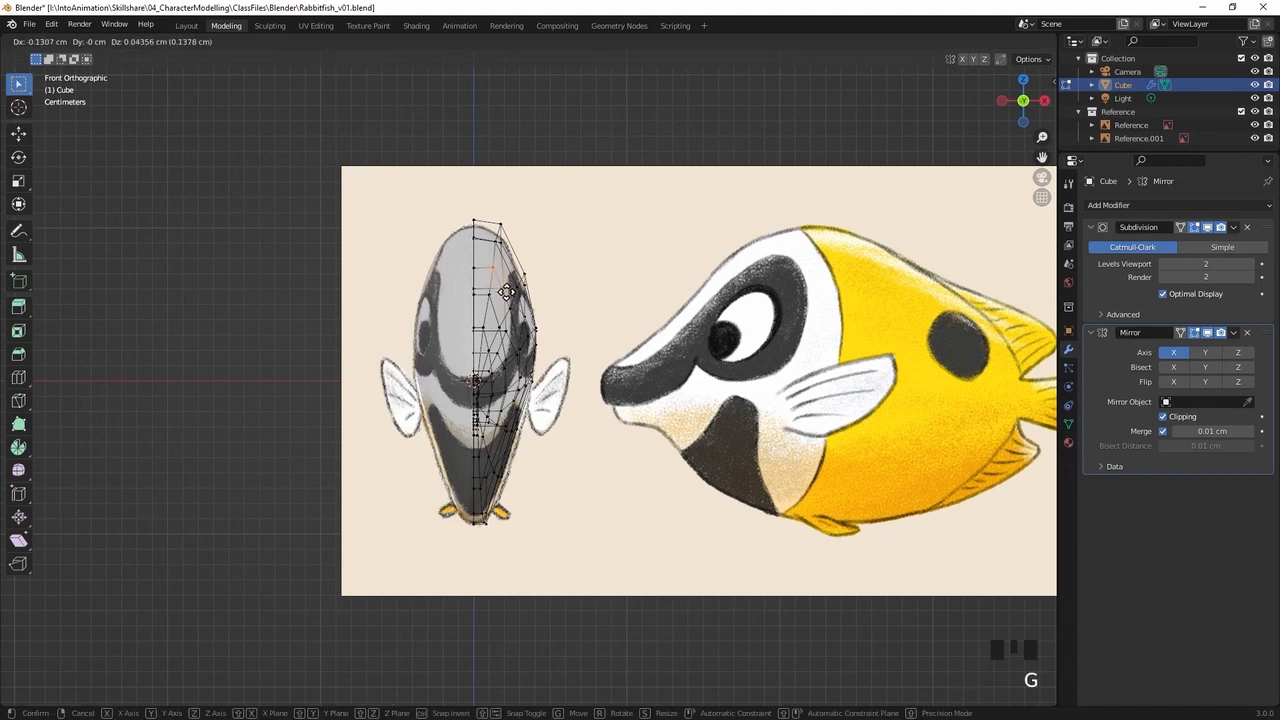
click(505, 292)
Select the four vertices beside the centre line from forehead to snout and lower them about 0.22 cm in side view
middle_drag(639, 295, 645, 251)
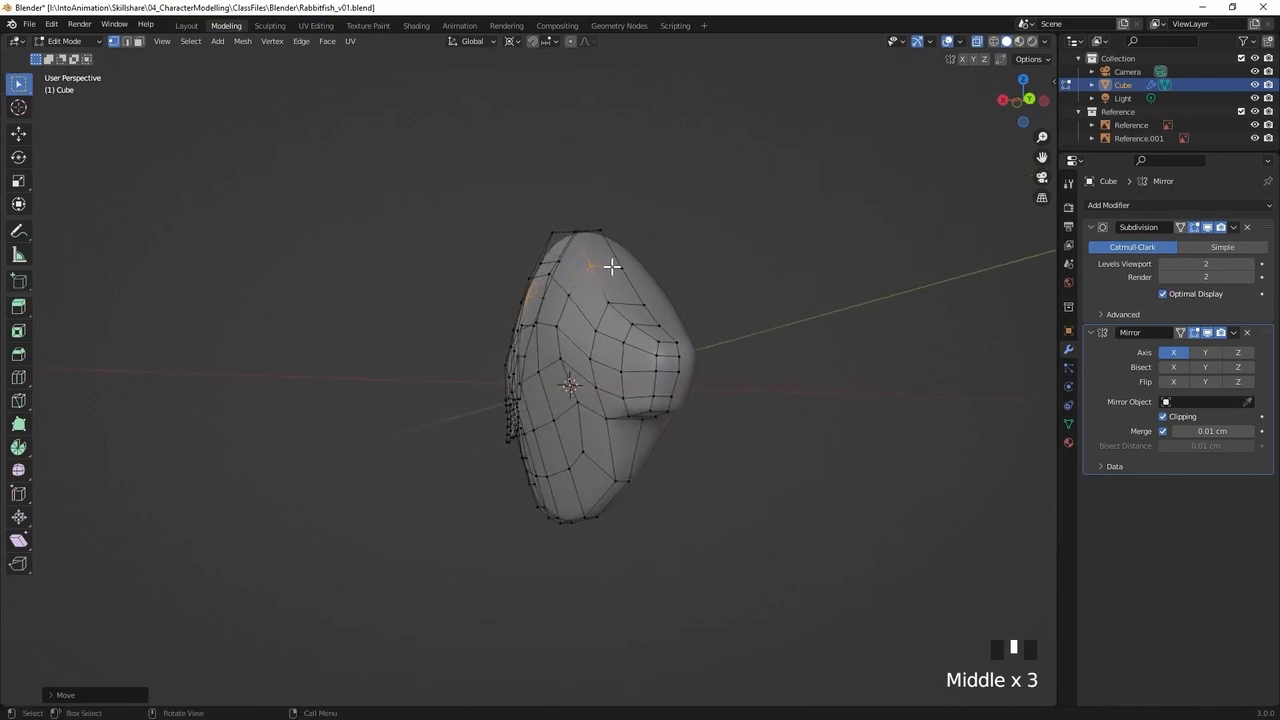
middle_drag(725, 260, 623, 309)
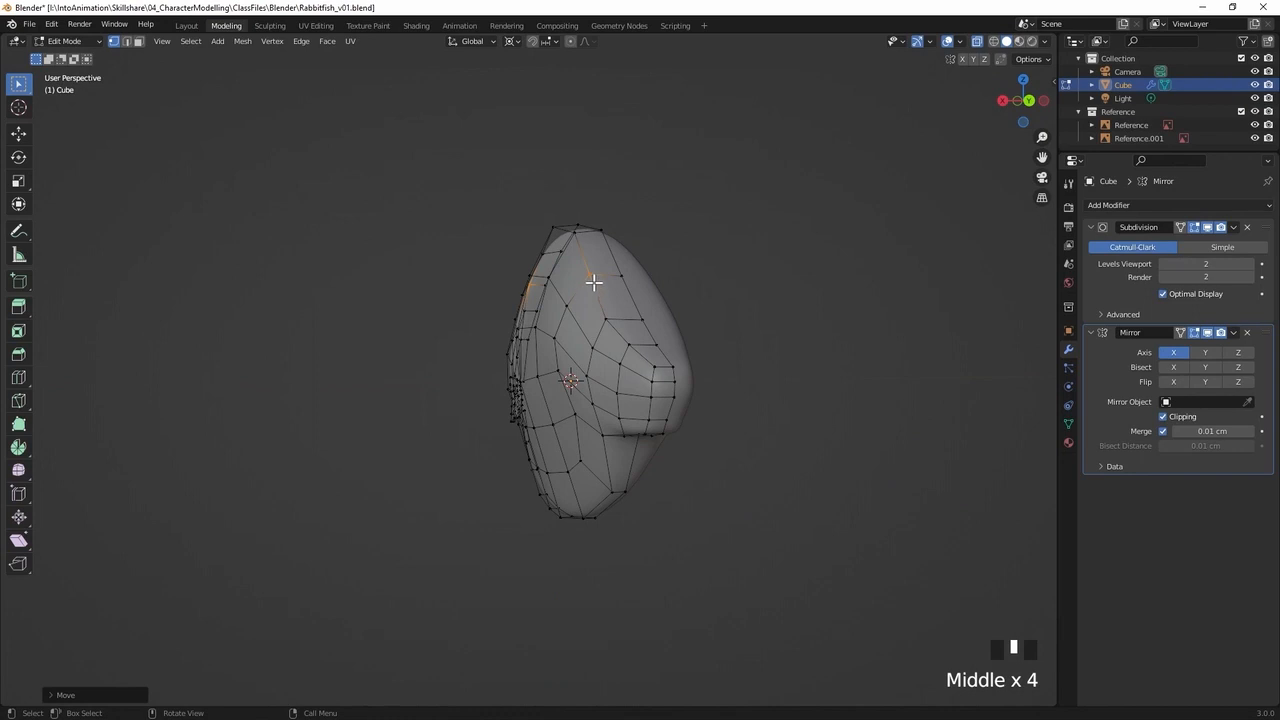
click(604, 288)
shift+click(628, 346)
shift+click(630, 347)
shift+click(654, 366)
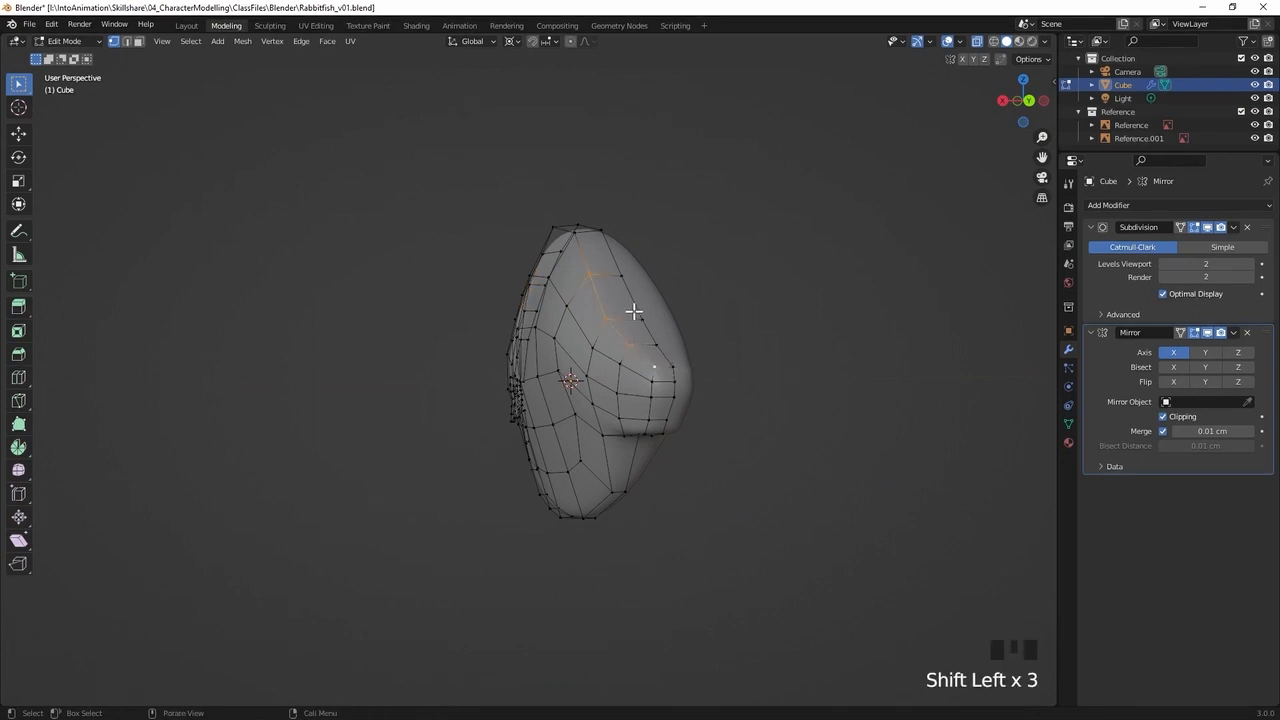
key(KP_3)
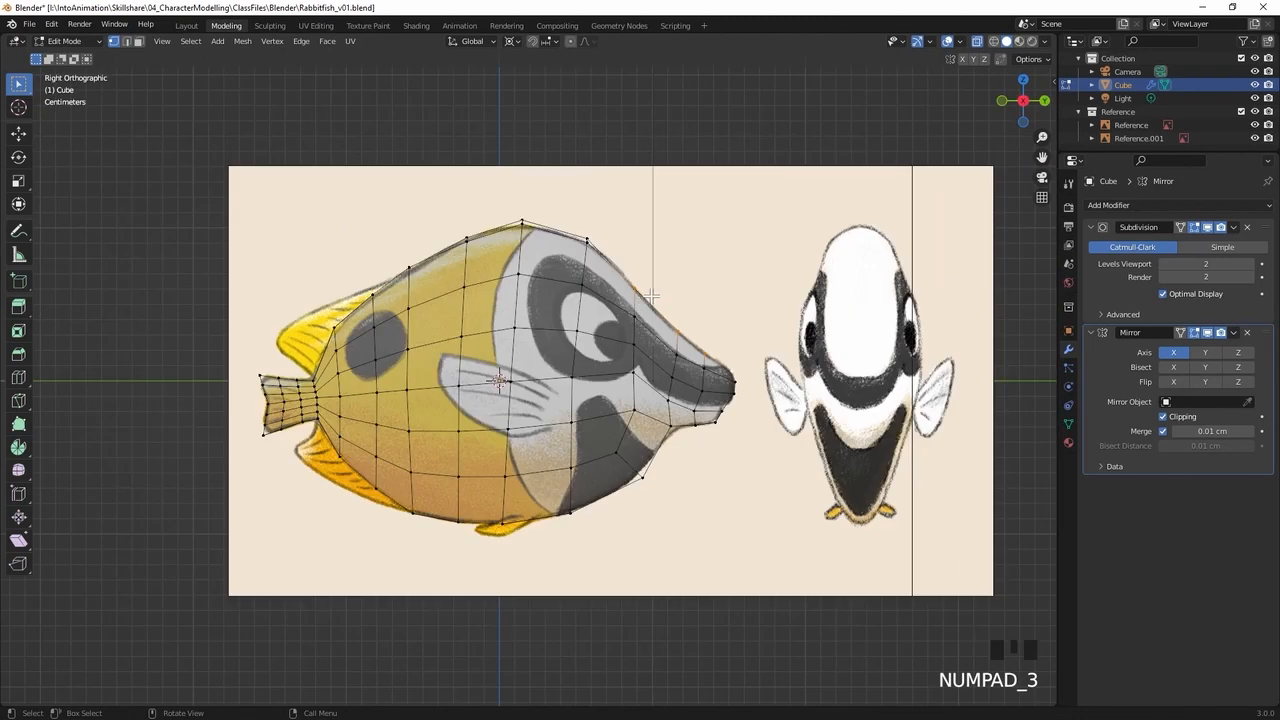
key(g)
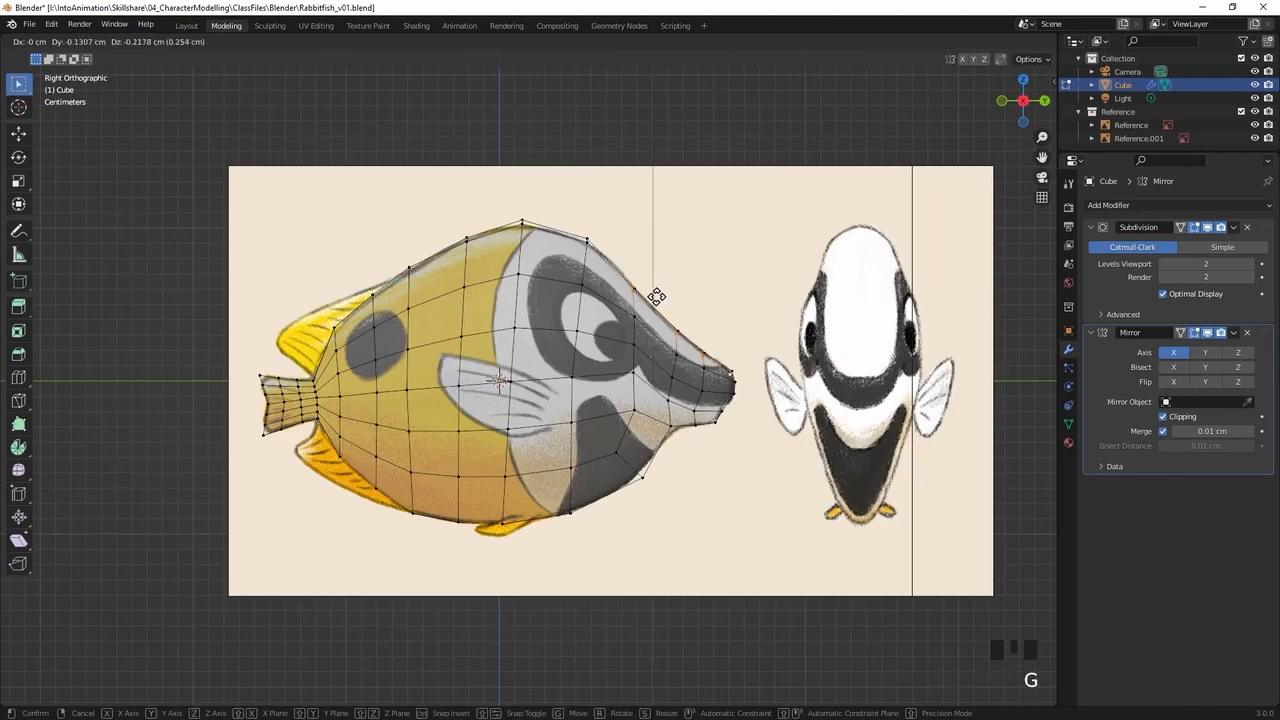
click(655, 296)
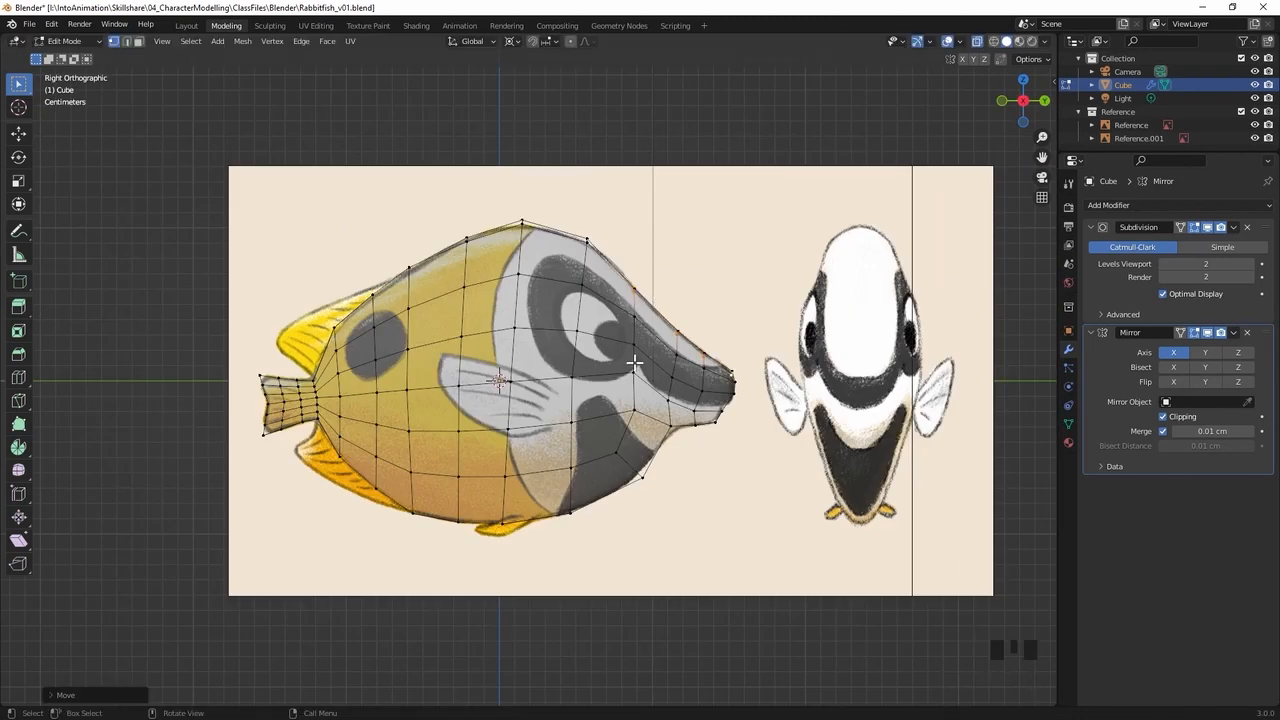
Select the three vertices beside the centre line on the rear of the back and lower them slightly in side view
middle_drag(413, 268, 537, 263)
click(400, 266)
shift+click(355, 298)
shift+click(317, 341)
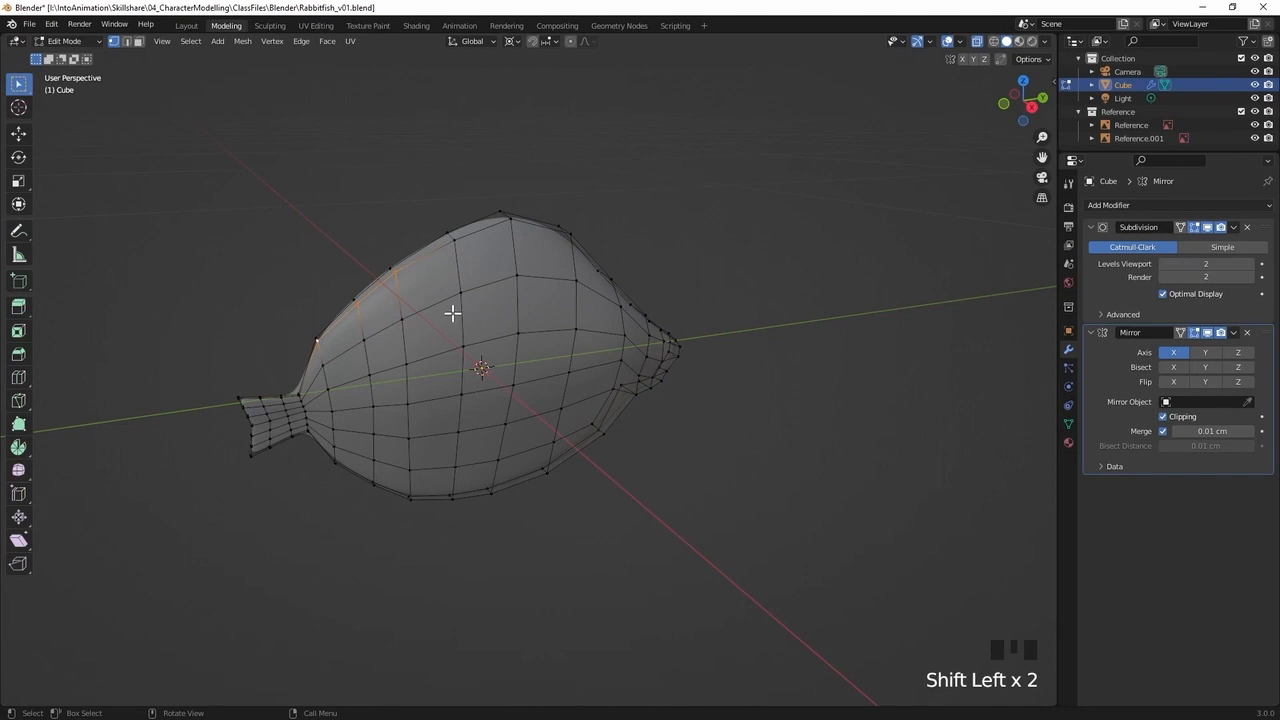
key(KP_3)
key(g)
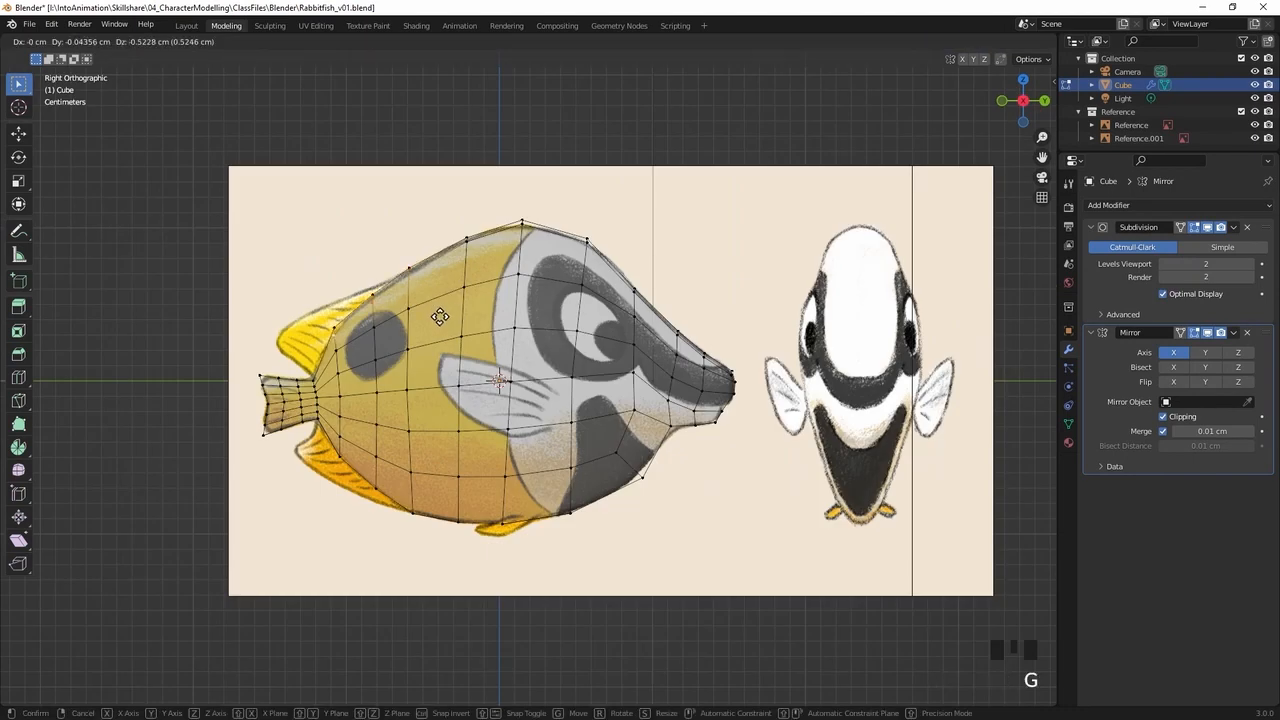
click(442, 313)
Reposition the vertex on the back nearest the tail to follow the reference outline
click(334, 337)
drag(351, 314, 330, 342)
key(g)
click(334, 340)
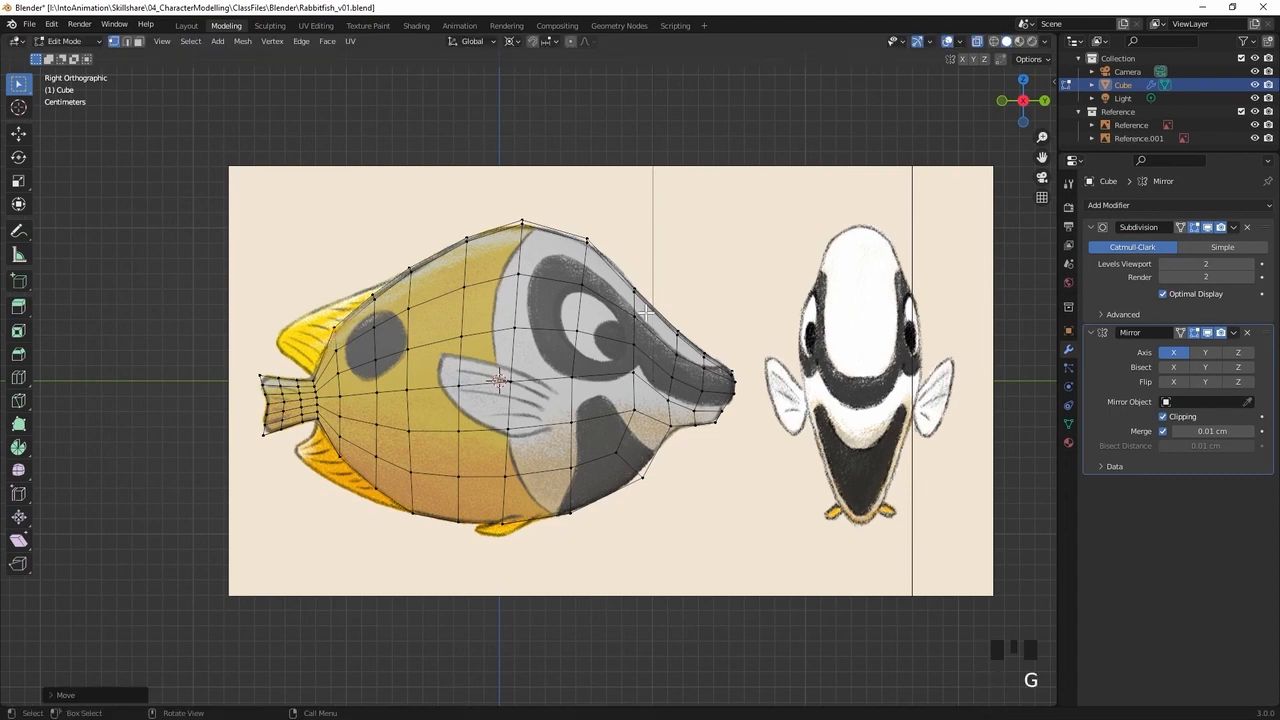
Select the row of vertices beside the centre line along the belly up to the tail and raise it about 0.26 cm in side view
middle_drag(675, 393, 617, 389)
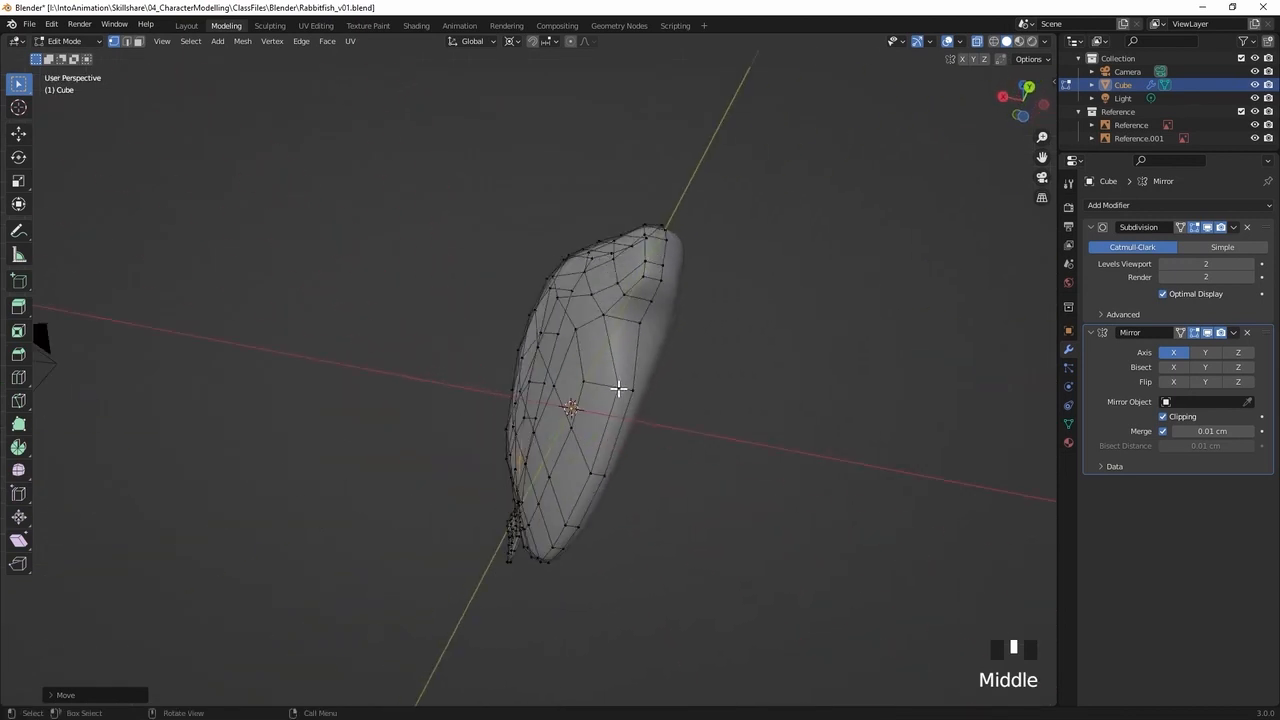
click(617, 388)
shift+click(591, 475)
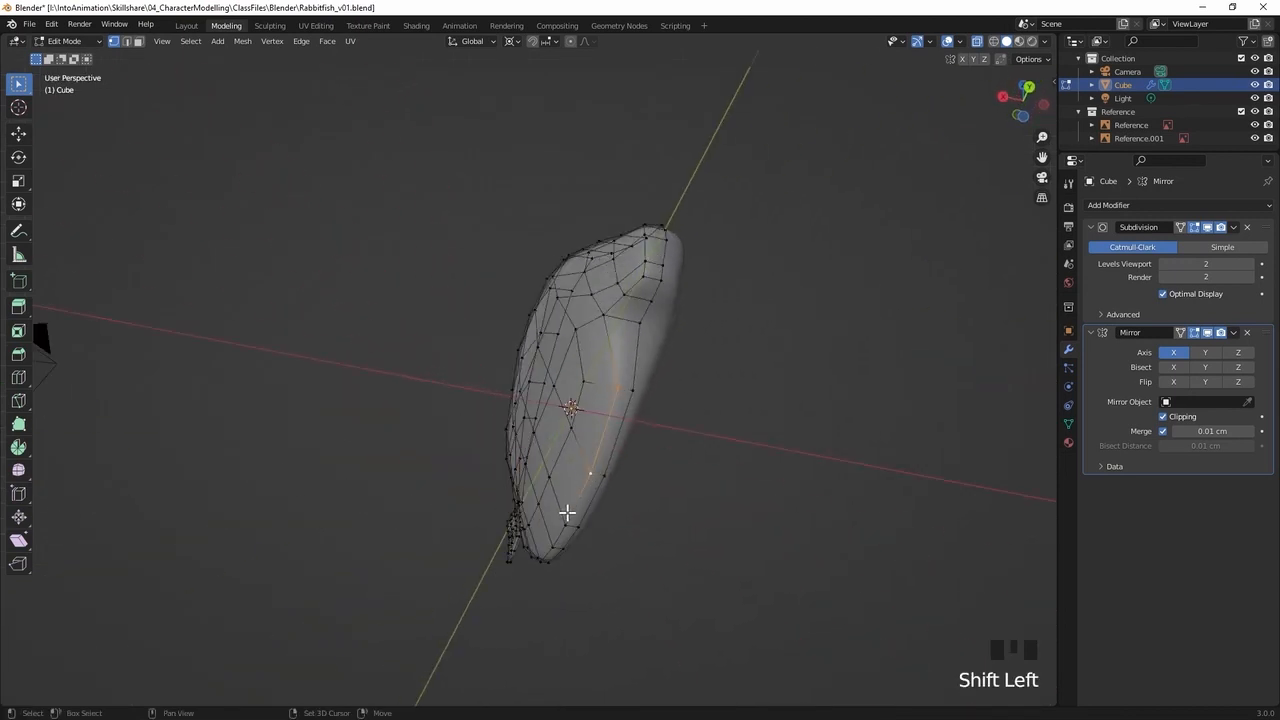
shift+click(564, 521)
shift+click(557, 528)
mouse_move(573, 471)
middle_down()
mouse_move(657, 440)
mouse_move(580, 457)
middle_up()
shift+click(349, 458)
shift+click(371, 466)
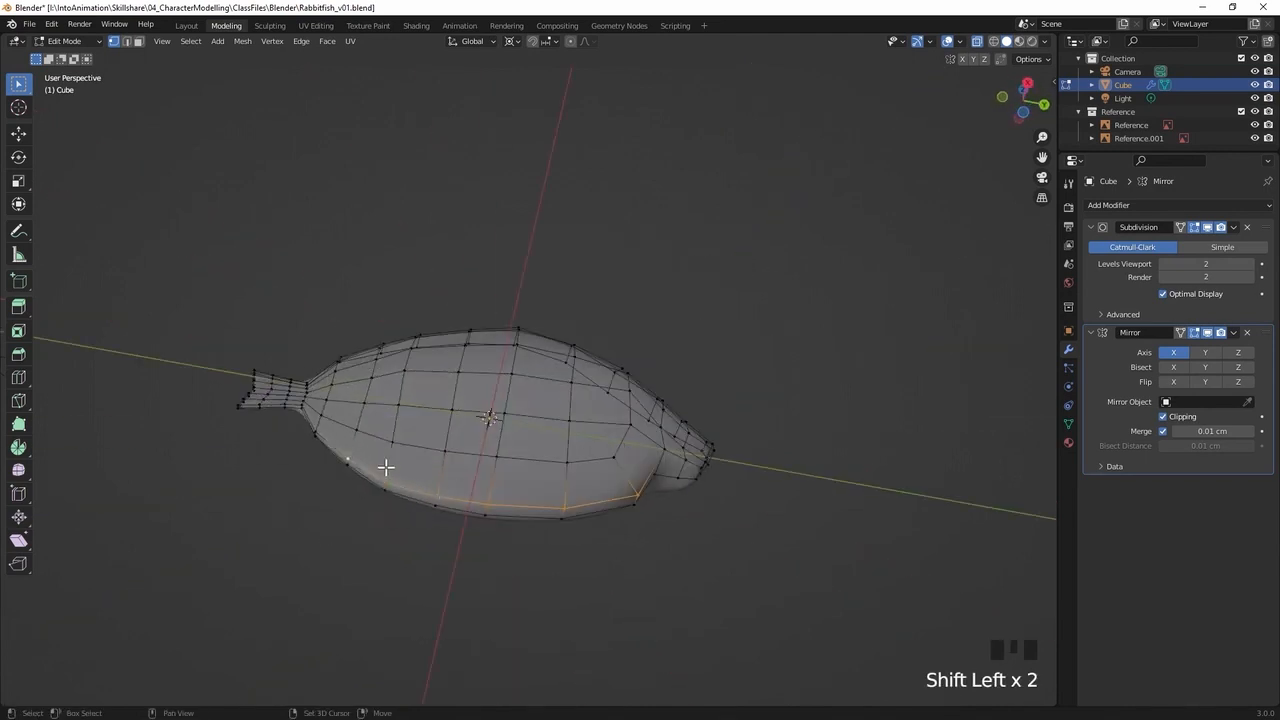
middle_drag(471, 411, 467, 444)
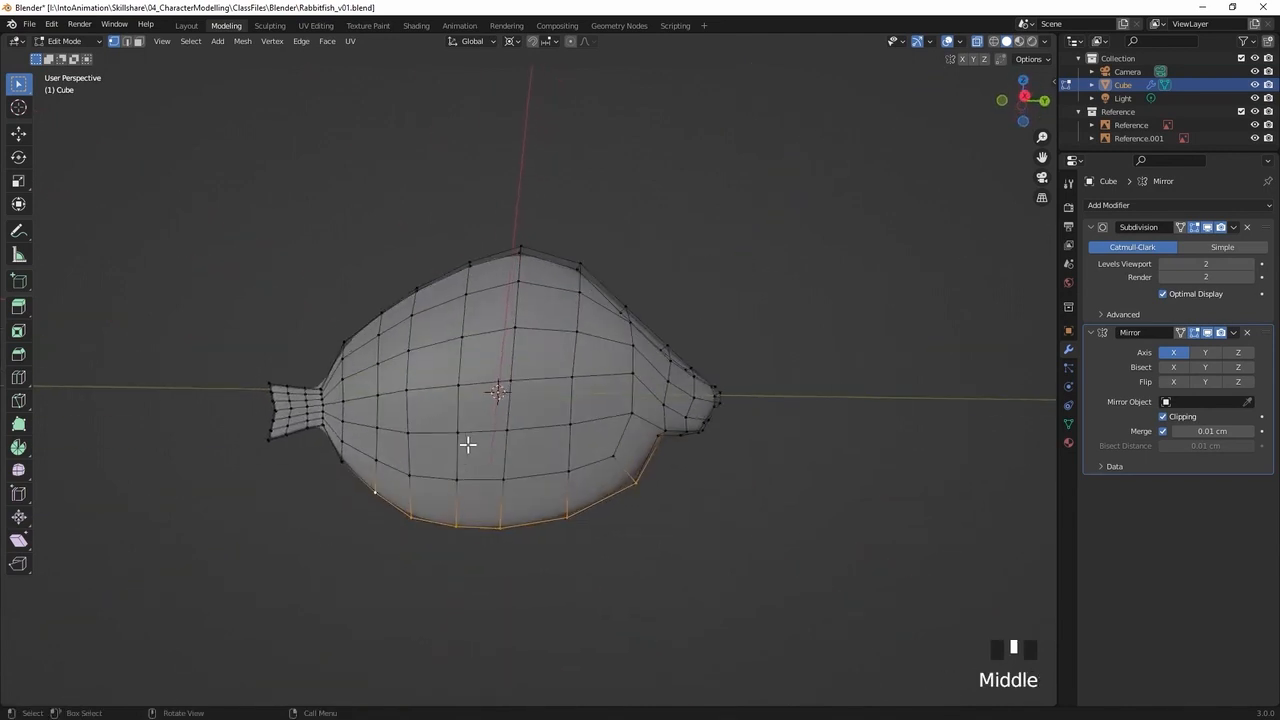
shift+click(345, 457)
middle_drag(391, 429, 373, 365)
key(ctrl+z)
shift+click(503, 360)
middle_drag(503, 360, 451, 397)
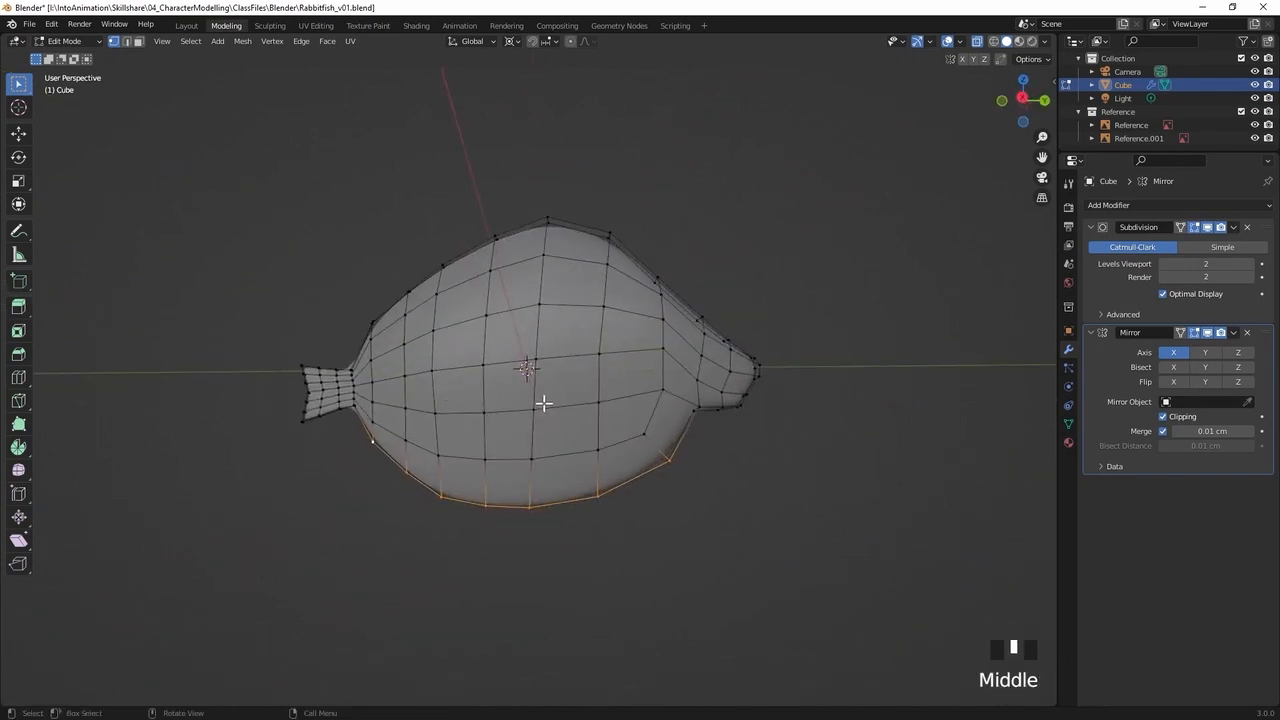
key(KP_3)
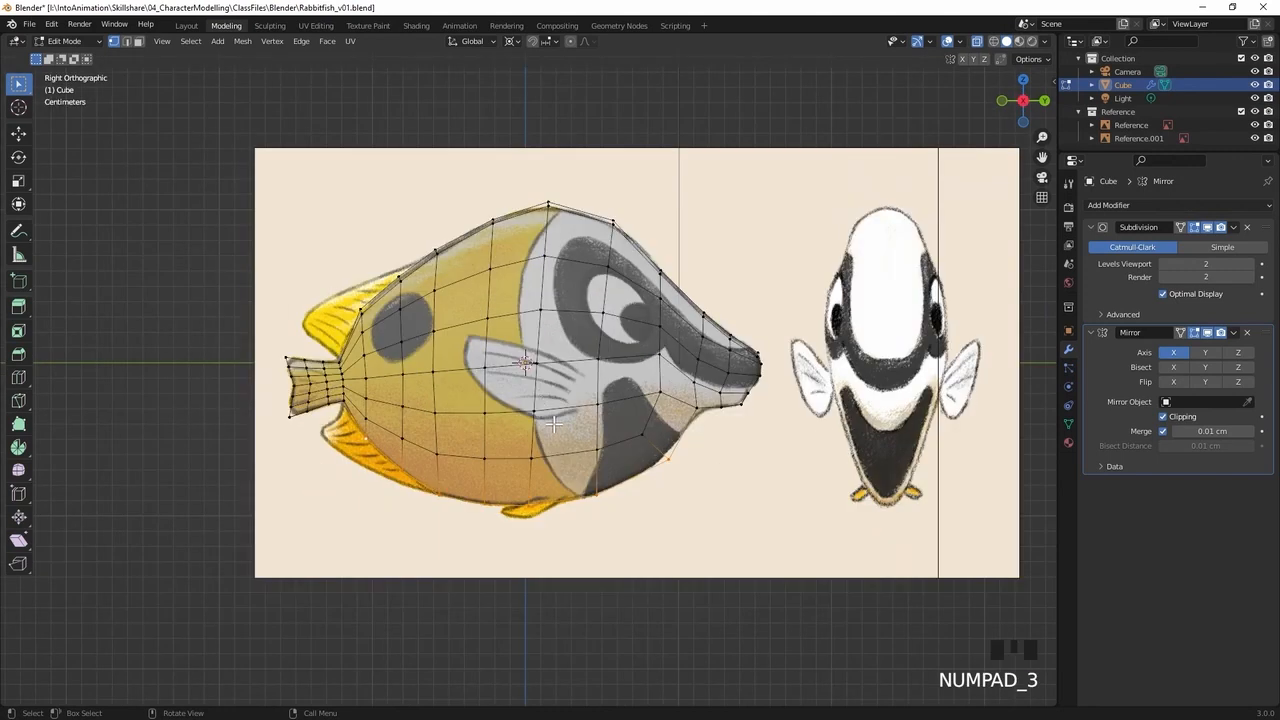
key(g)
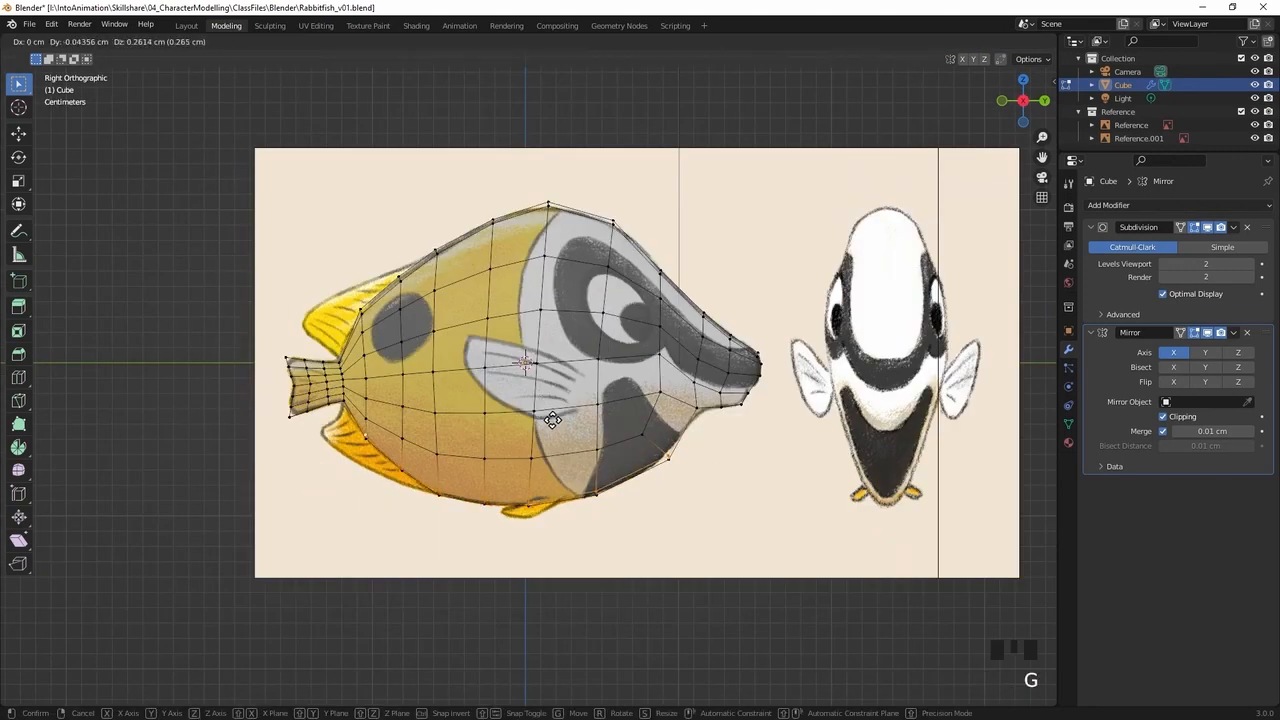
click(553, 420)
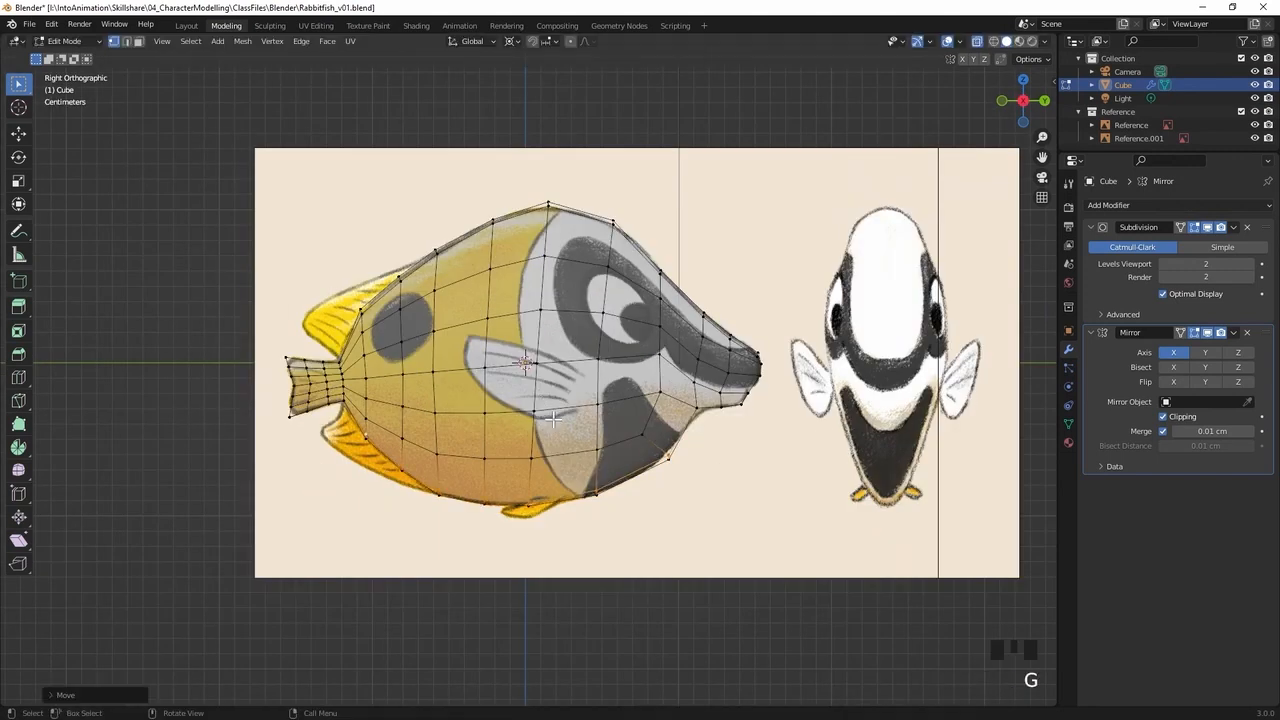
Nudge the belly vertices just behind the head's lower corner to refine the underside outline
click(655, 450)
key(g)
click(656, 456)
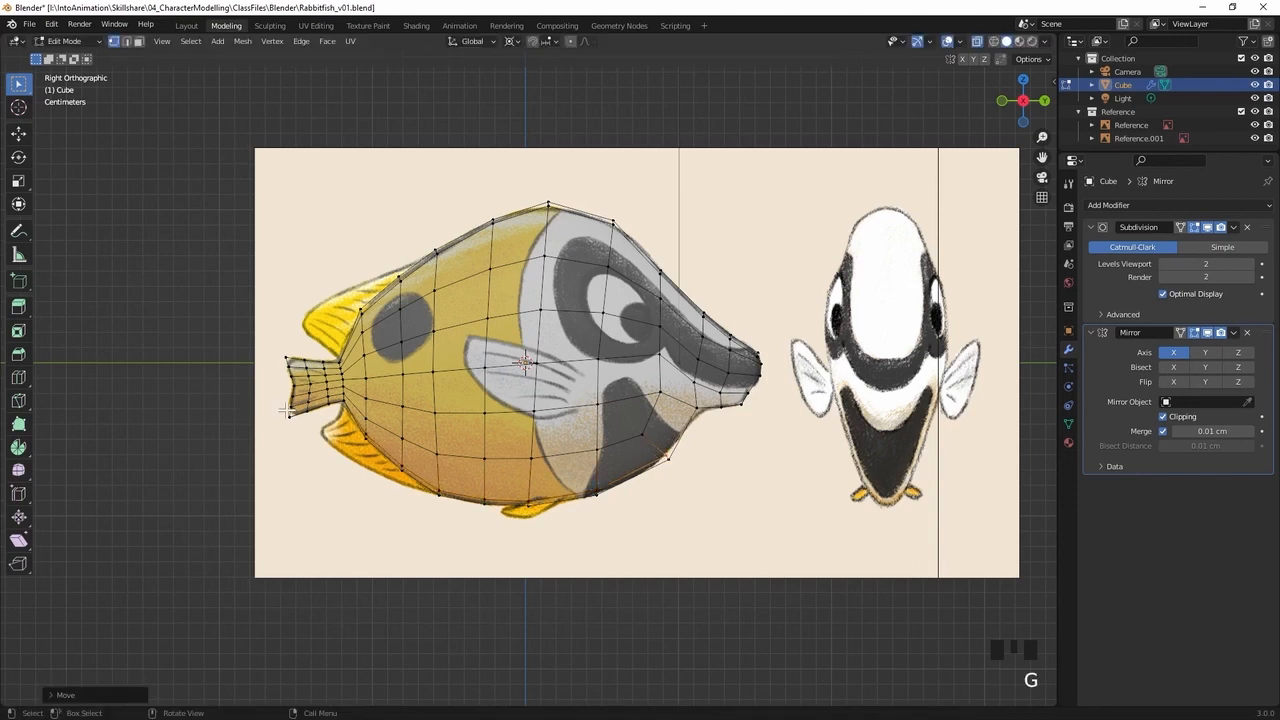
Select the vertices beside the centre line under the snout and raise them about 0.17 cm in side view
mouse_move(715, 420)
middle_down()
mouse_move(677, 371)
mouse_move(703, 363)
mouse_move(711, 425)
middle_up()
click(743, 379)
shift+click(729, 366)
shift+click(754, 366)
key(KP_3)
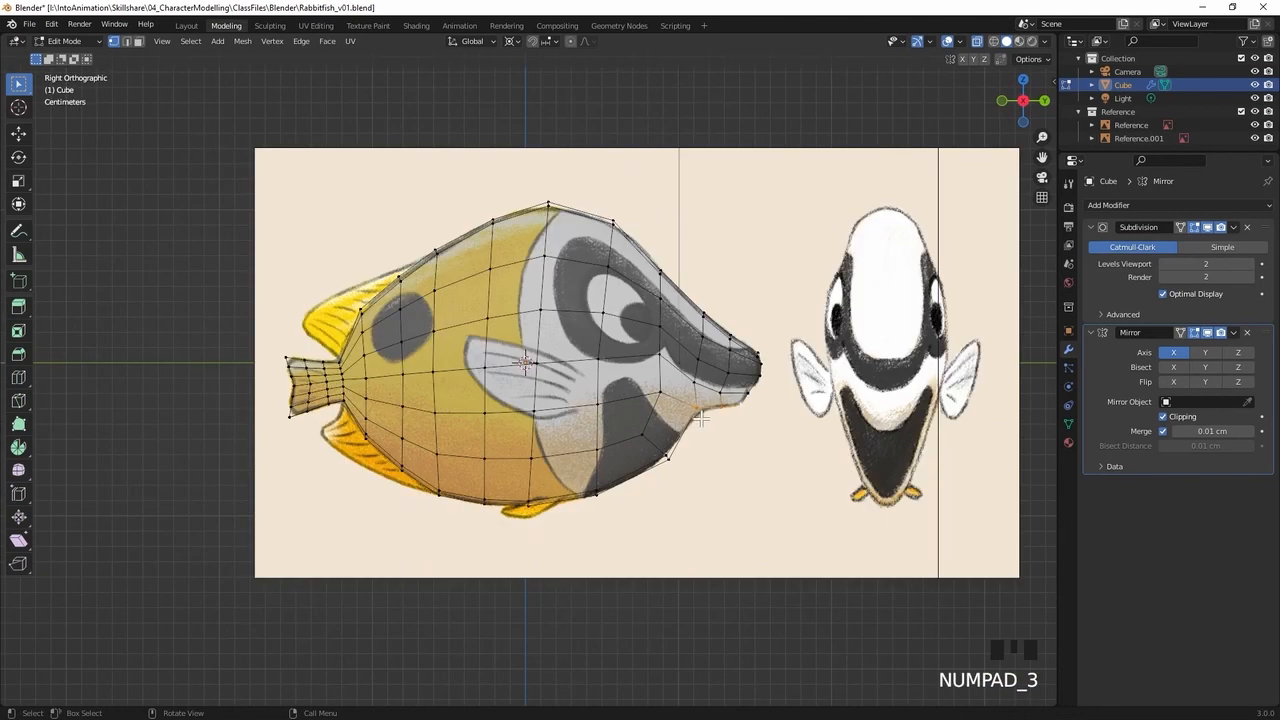
key(g)
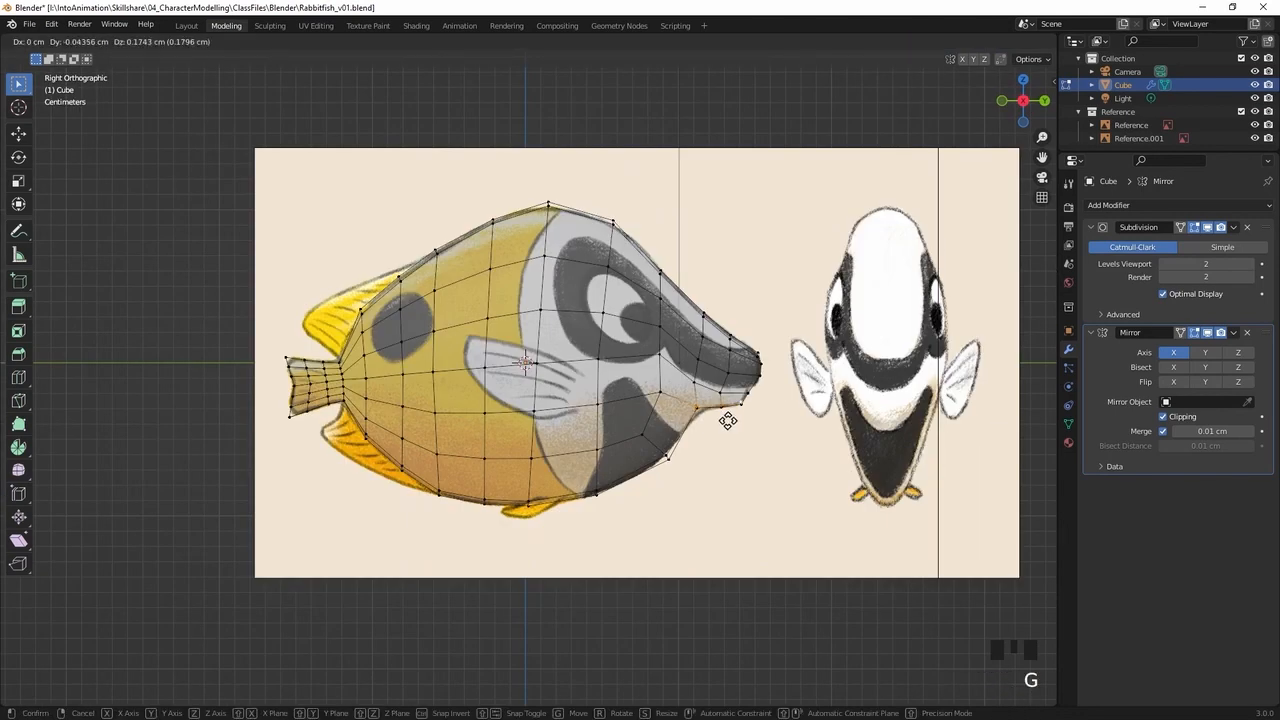
click(730, 421)
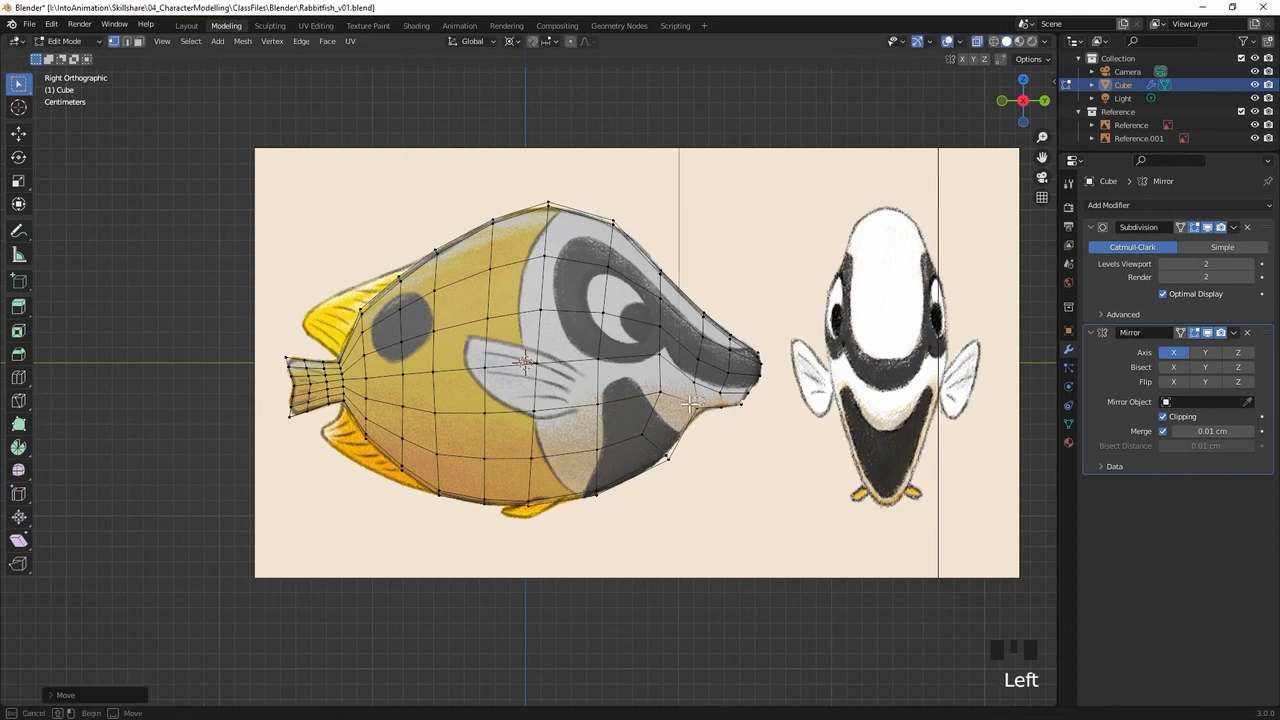
Nudge the vertex where the underside of the snout meets the belly in side view to follow the reference
key(g)
click(685, 407)
middle_drag(686, 410, 655, 350)
Move two neighbouring vertices on the rear flank outwards to round the body's width in front of the tail
middle_drag(717, 429, 491, 411)
click(427, 345)
middle_drag(418, 393, 616, 463)
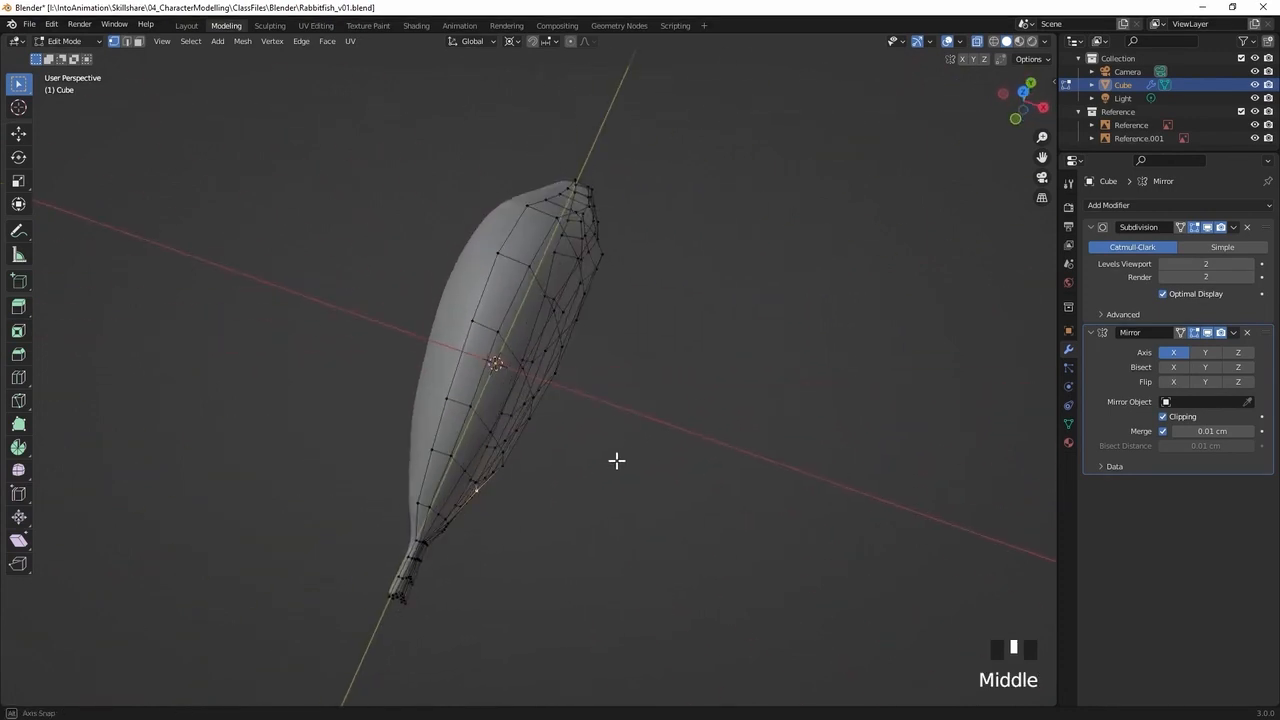
middle_drag(523, 449, 523, 420)
middle_drag(563, 469, 609, 402)
key(g)
click(607, 402)
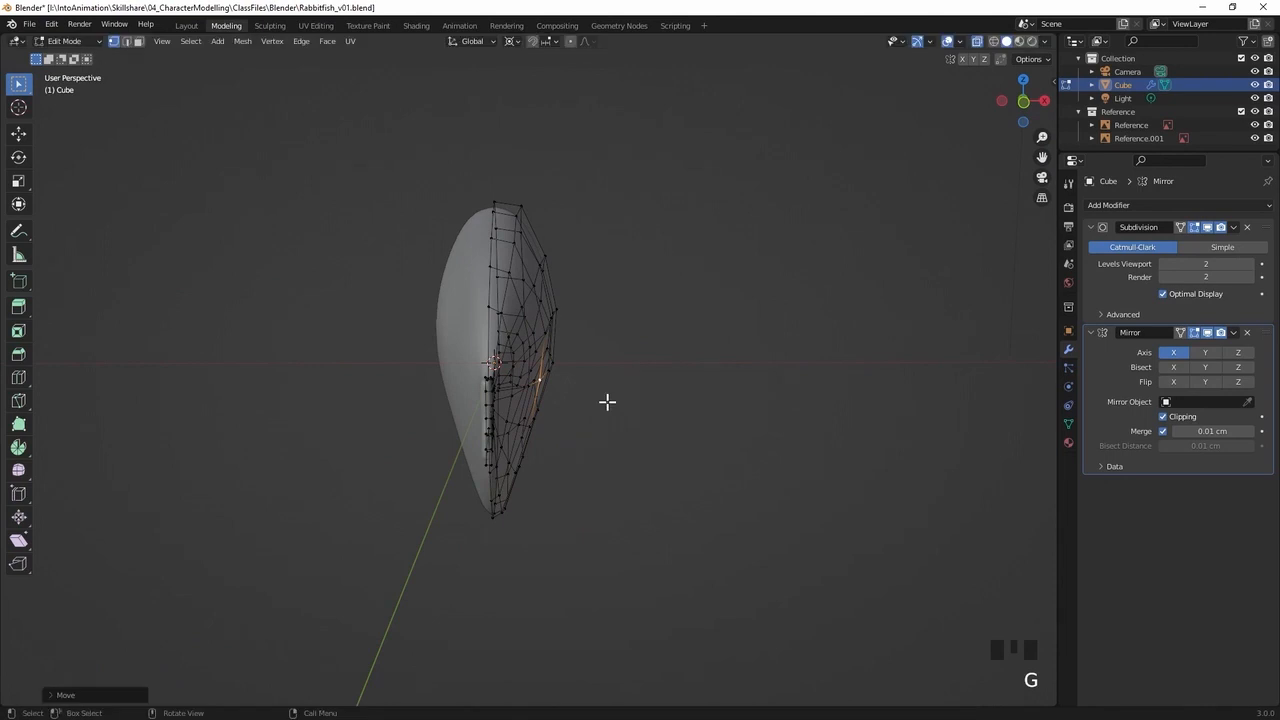
click(529, 391)
key(g)
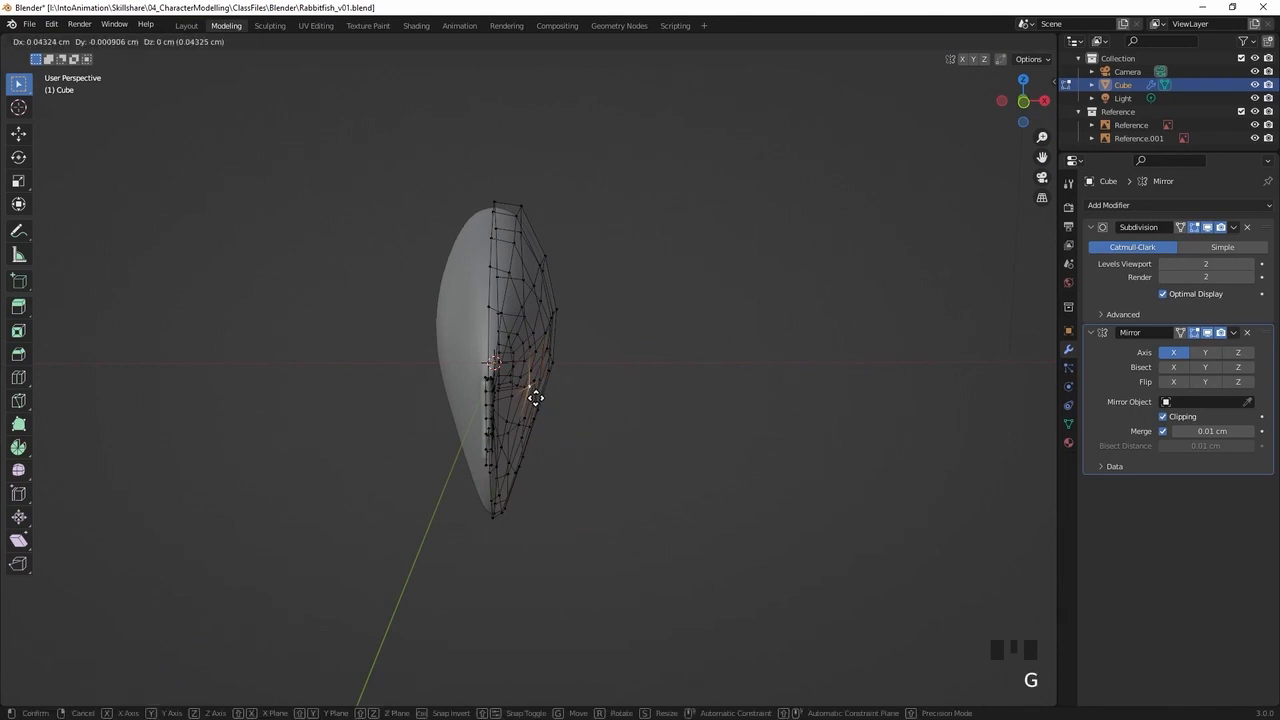
click(574, 394)
Reposition individual flank vertices near the tail to even out the curve of the rear body
middle_drag(574, 394, 426, 499)
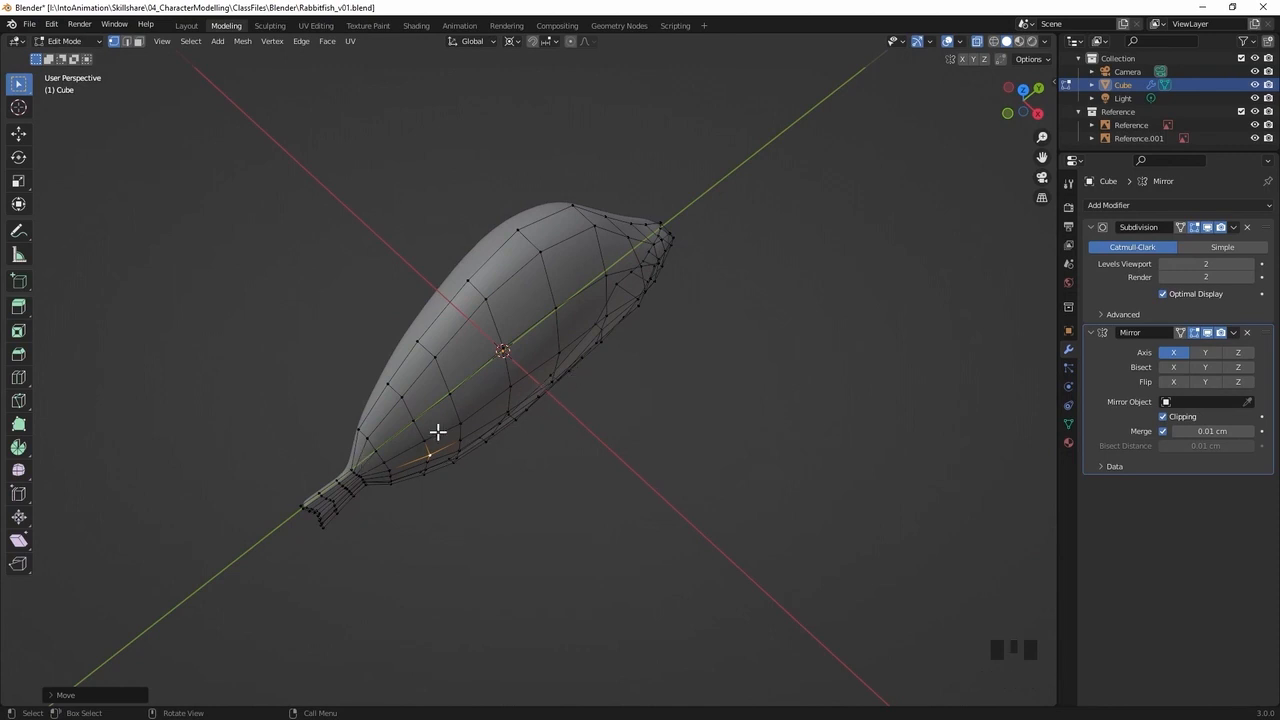
key(g)
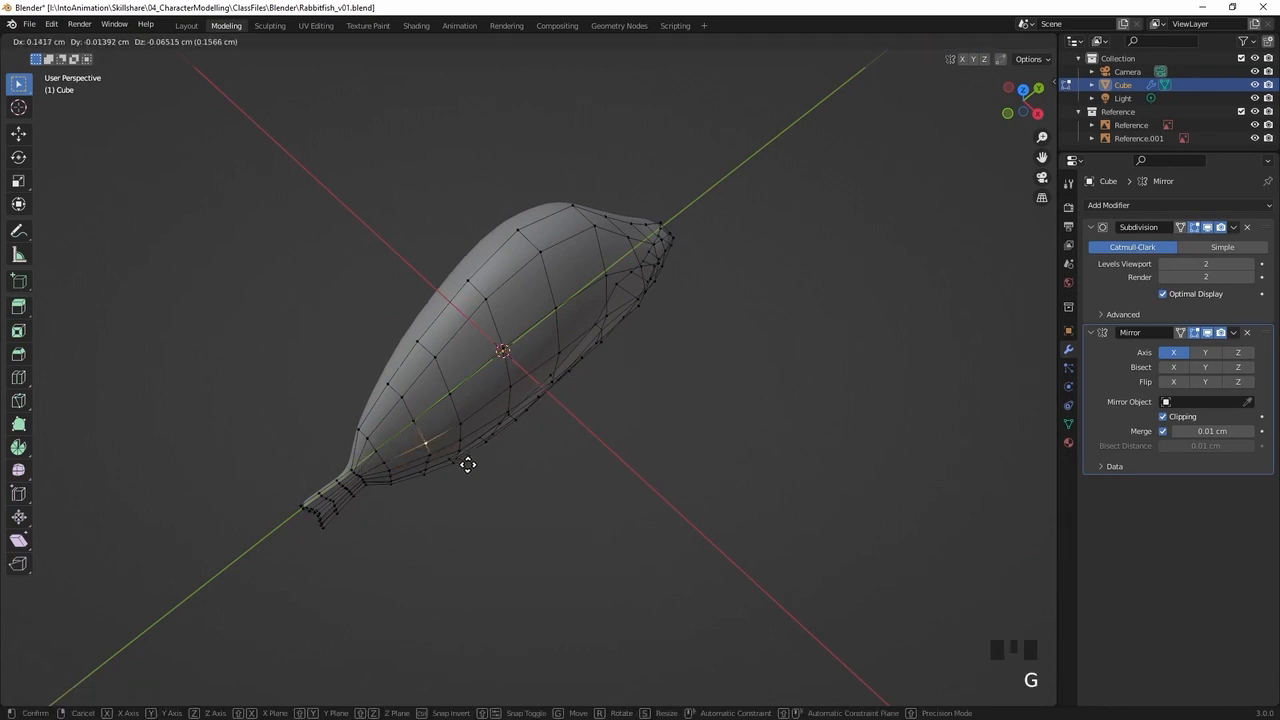
click(467, 464)
middle_drag(467, 464, 543, 337)
click(488, 351)
key(g)
click(541, 350)
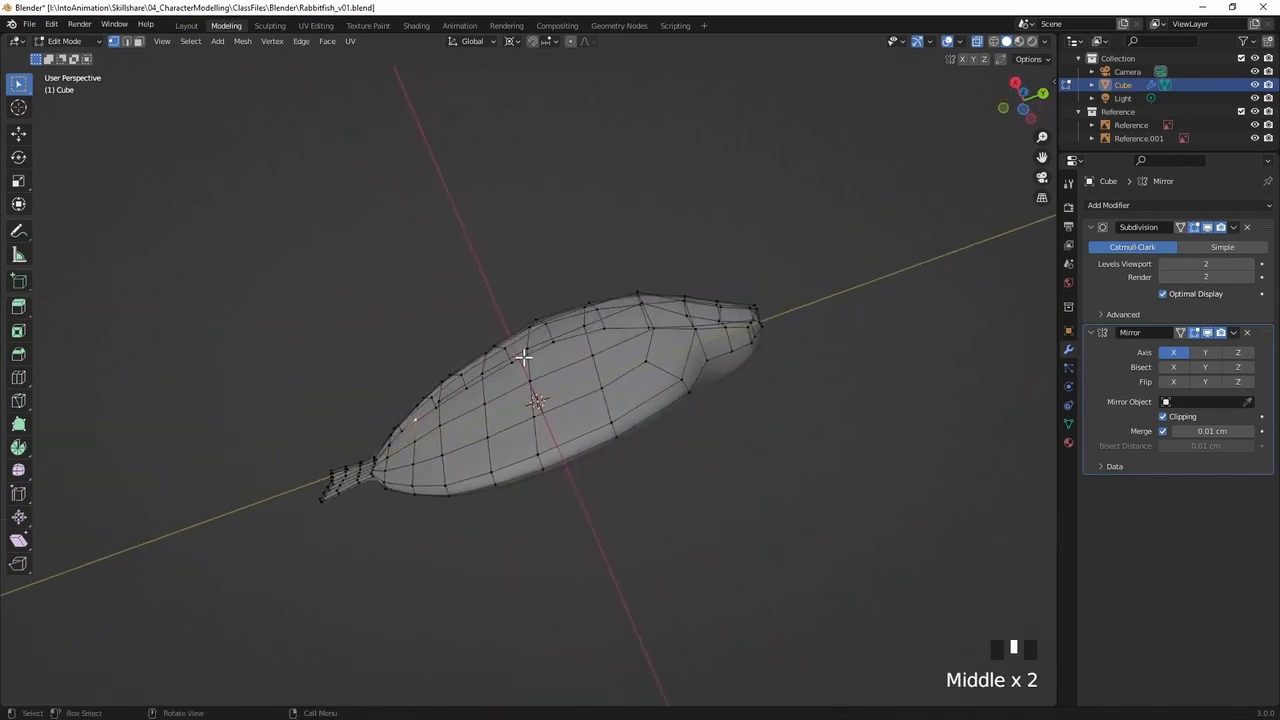
key(g)
click(469, 413)
Select the outer vertices above the eye in front view and move them about 0.22 cm inwards to match the reference outline
middle_drag(469, 413, 372, 376)
mouse_move(600, 337)
middle_down()
mouse_move(634, 303)
mouse_move(659, 341)
mouse_move(726, 331)
mouse_move(680, 337)
mouse_move(717, 354)
mouse_move(614, 354)
mouse_move(603, 334)
mouse_move(617, 344)
middle_up()
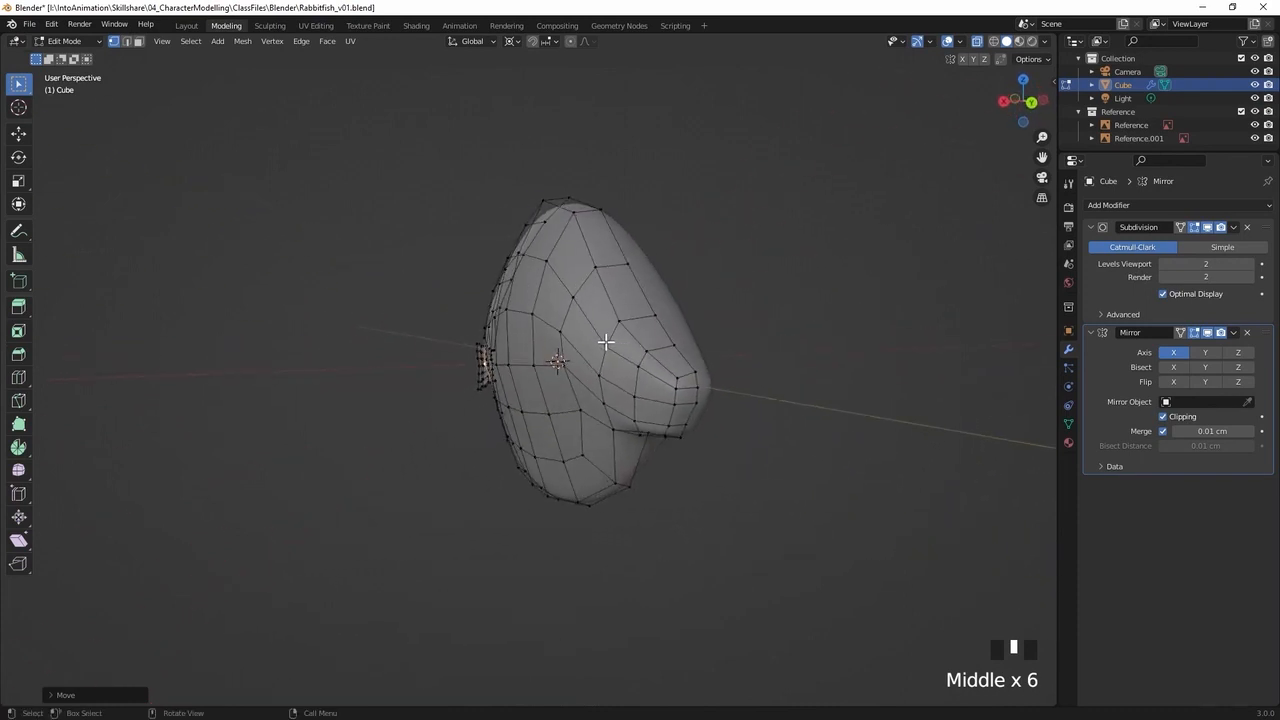
key(KP_1)
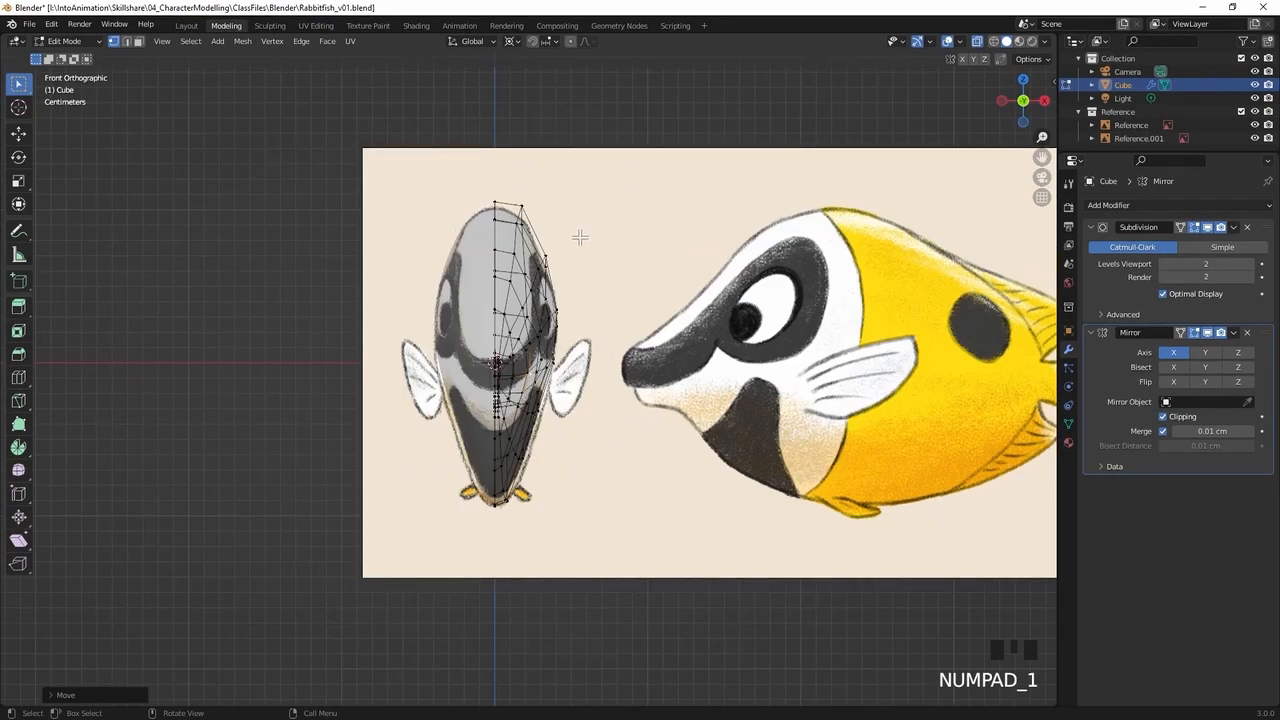
click(558, 258)
shift+click(574, 237)
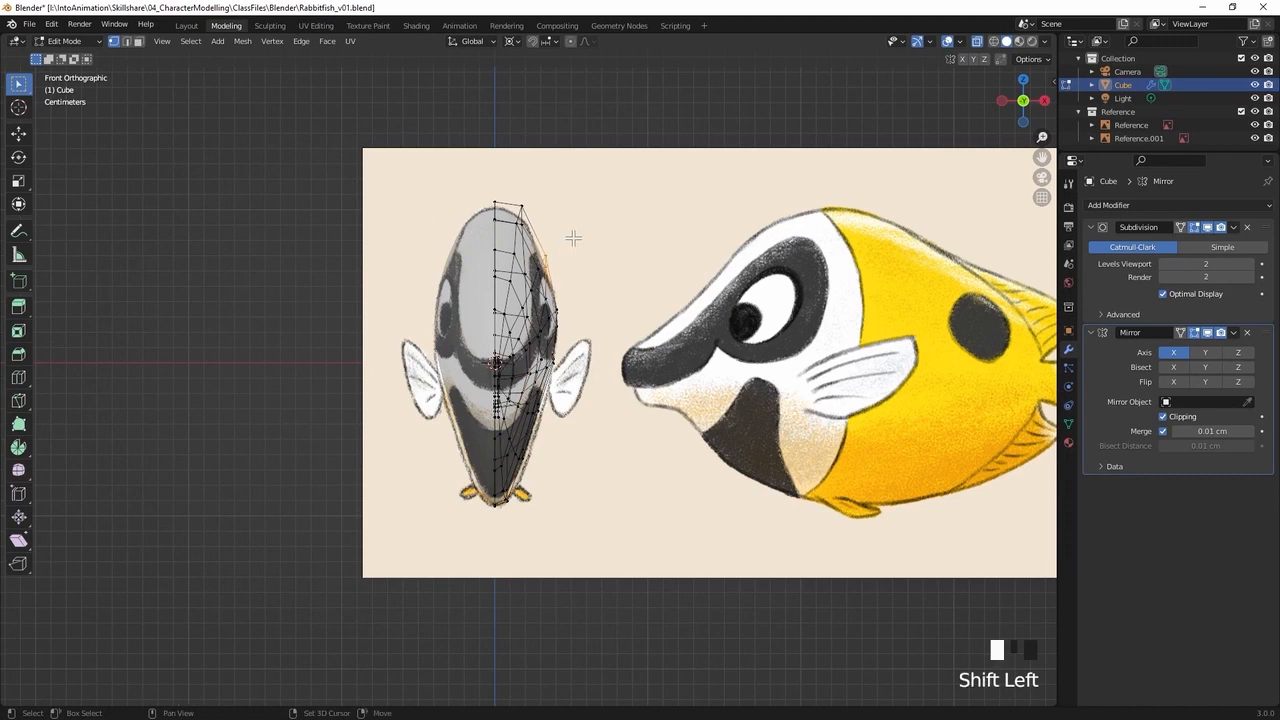
drag(591, 225, 540, 298)
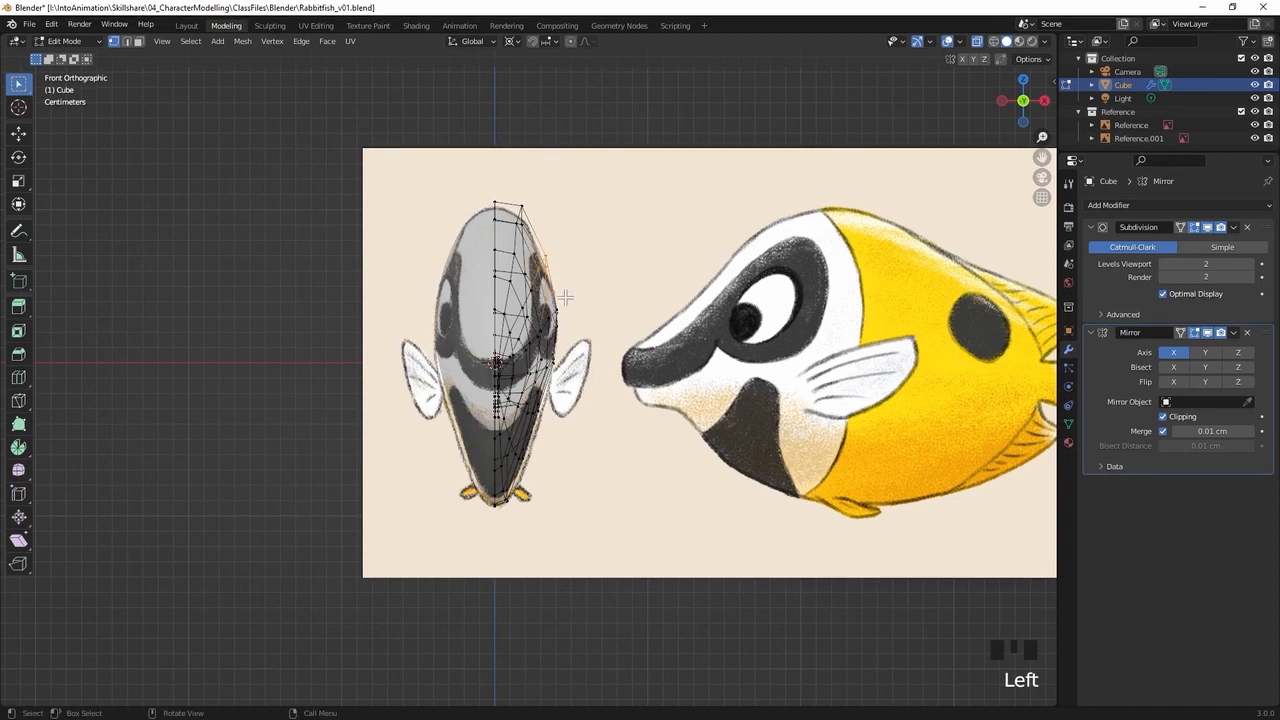
key(g)
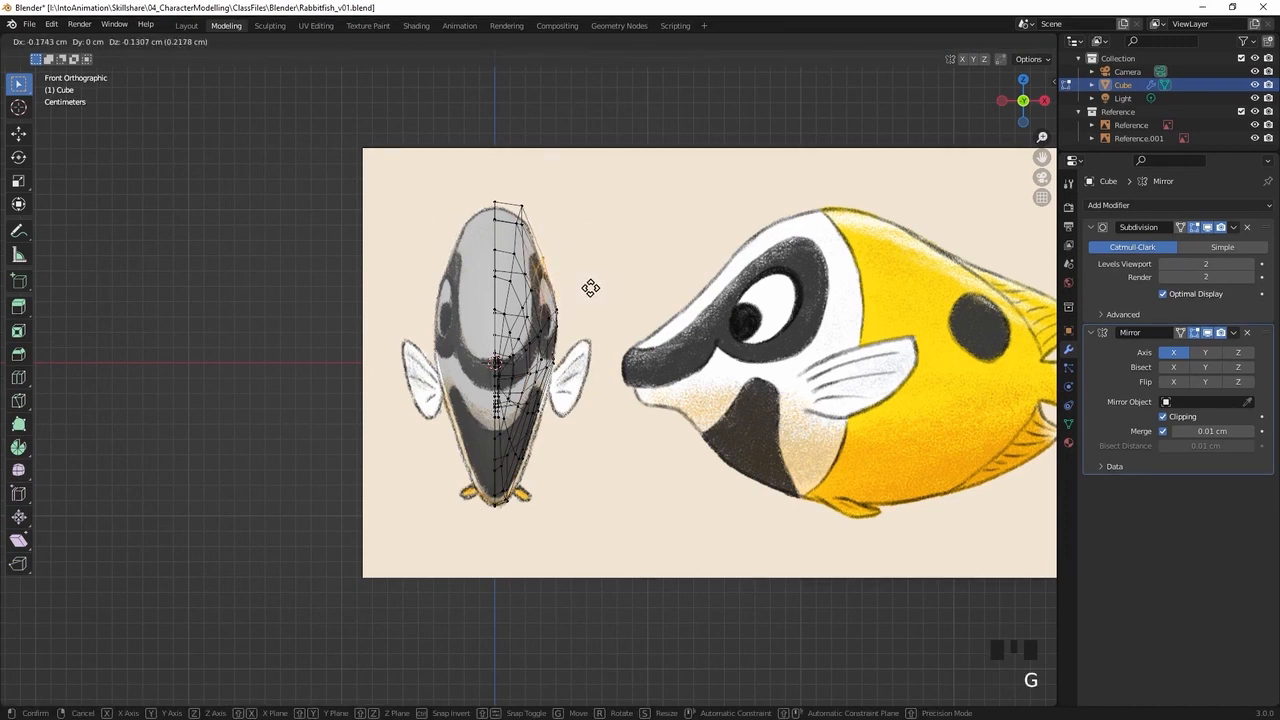
click(589, 288)
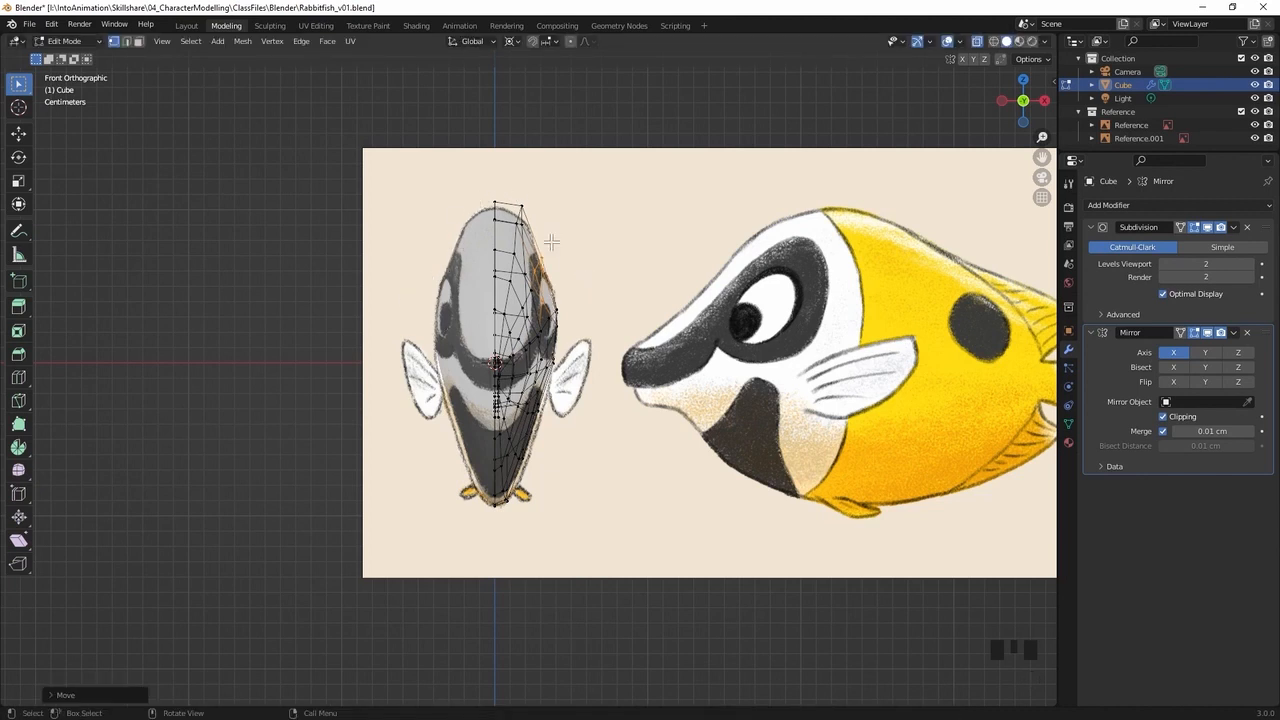
Box-select the vertices of the lower body in front view and scale them along X by about 1.14
click(562, 467)
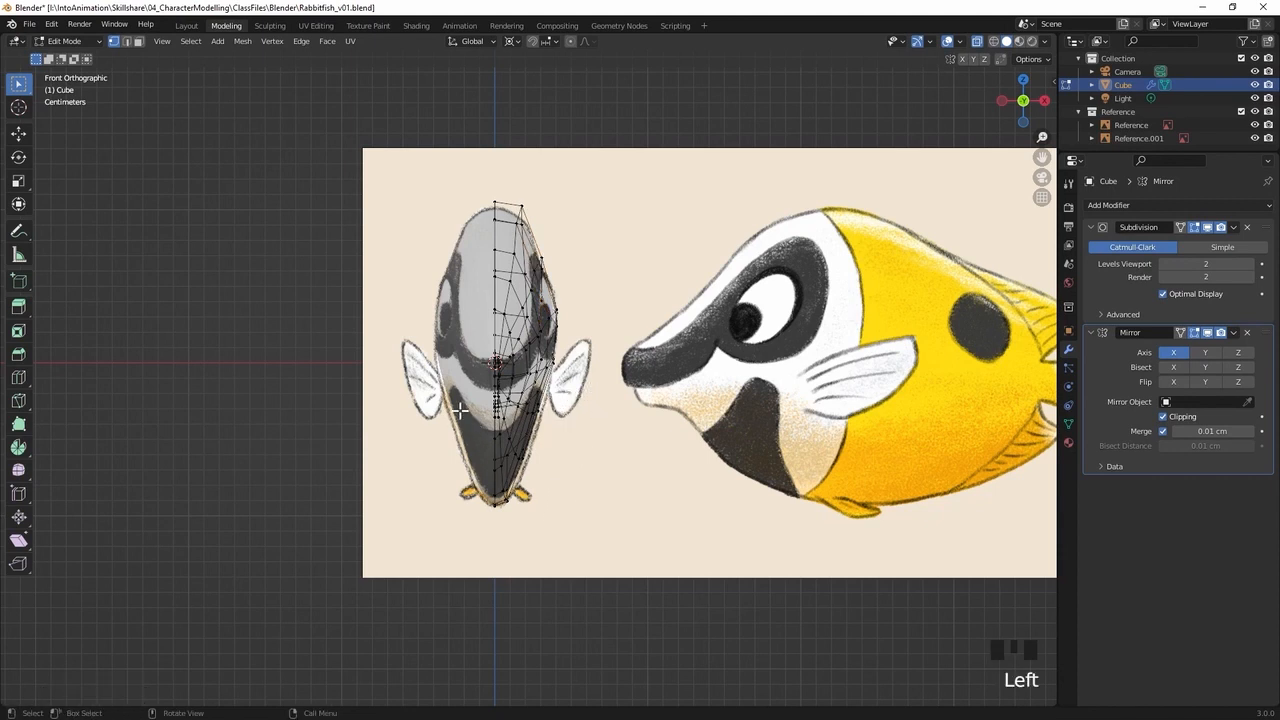
drag(463, 386, 575, 477)
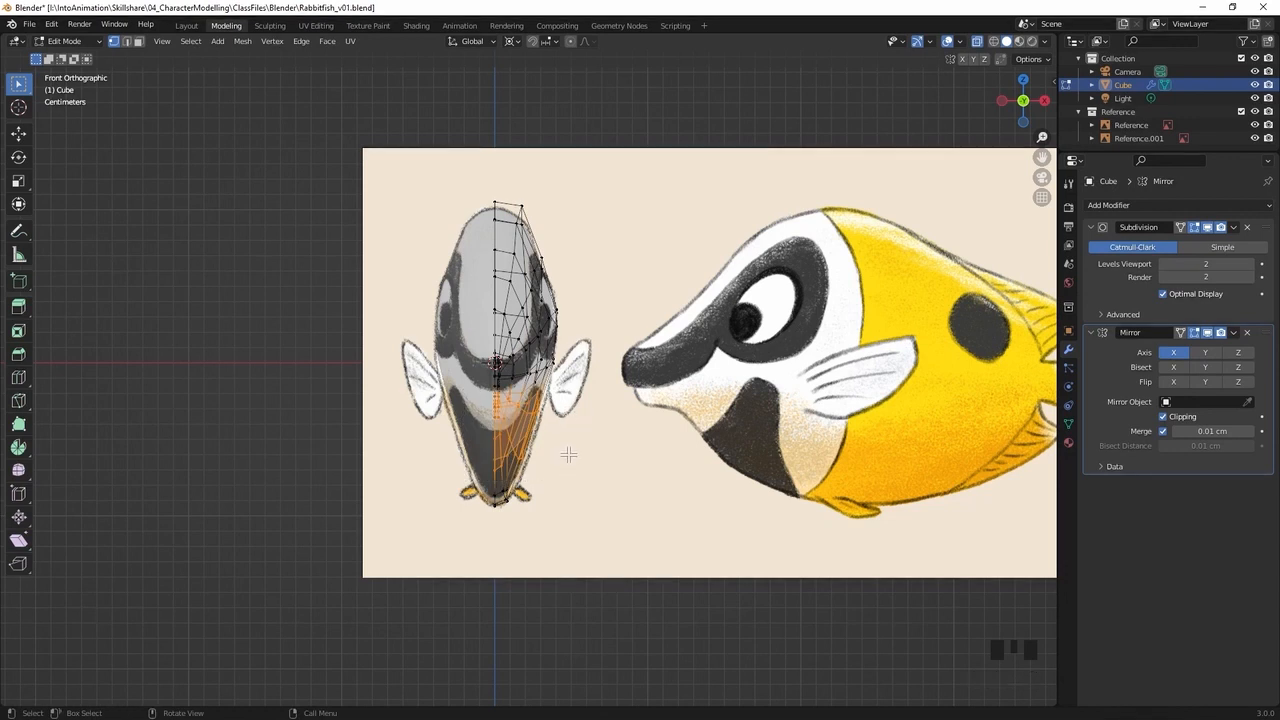
key(s)
key(x)
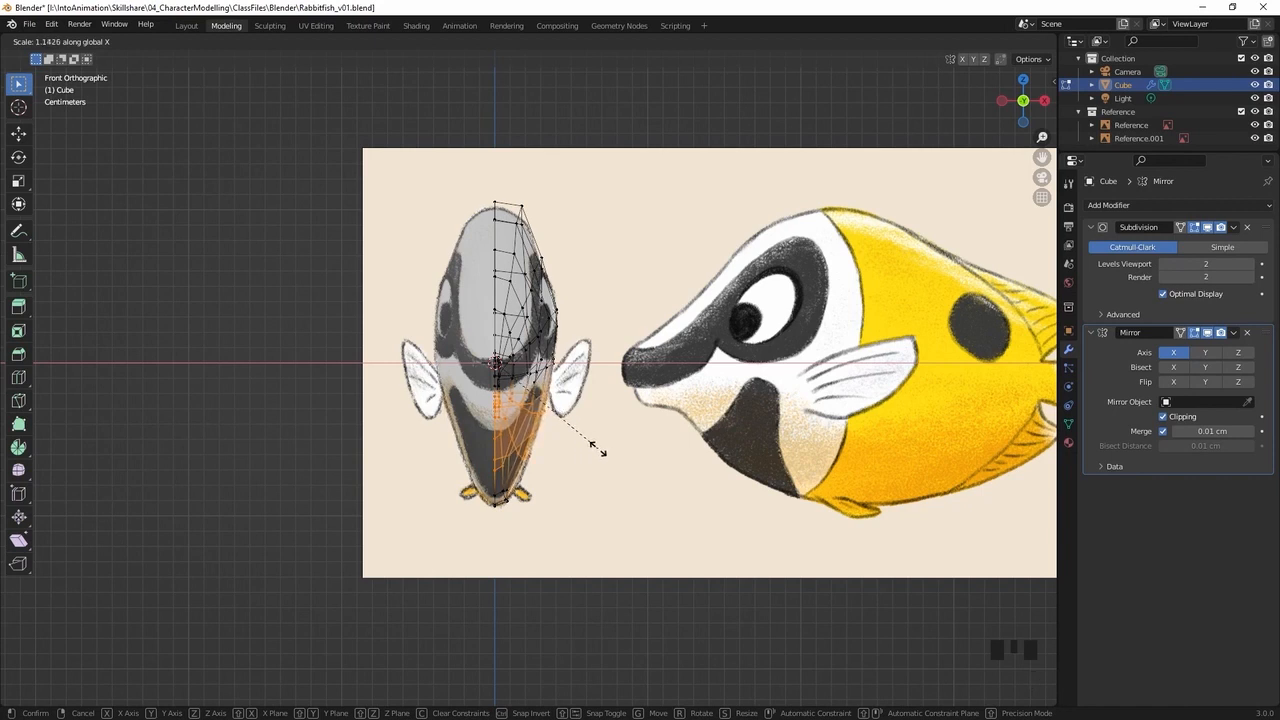
click(598, 450)
Select only the outer vertices of the lower belly and scale them along X by about 1.09
click(565, 455)
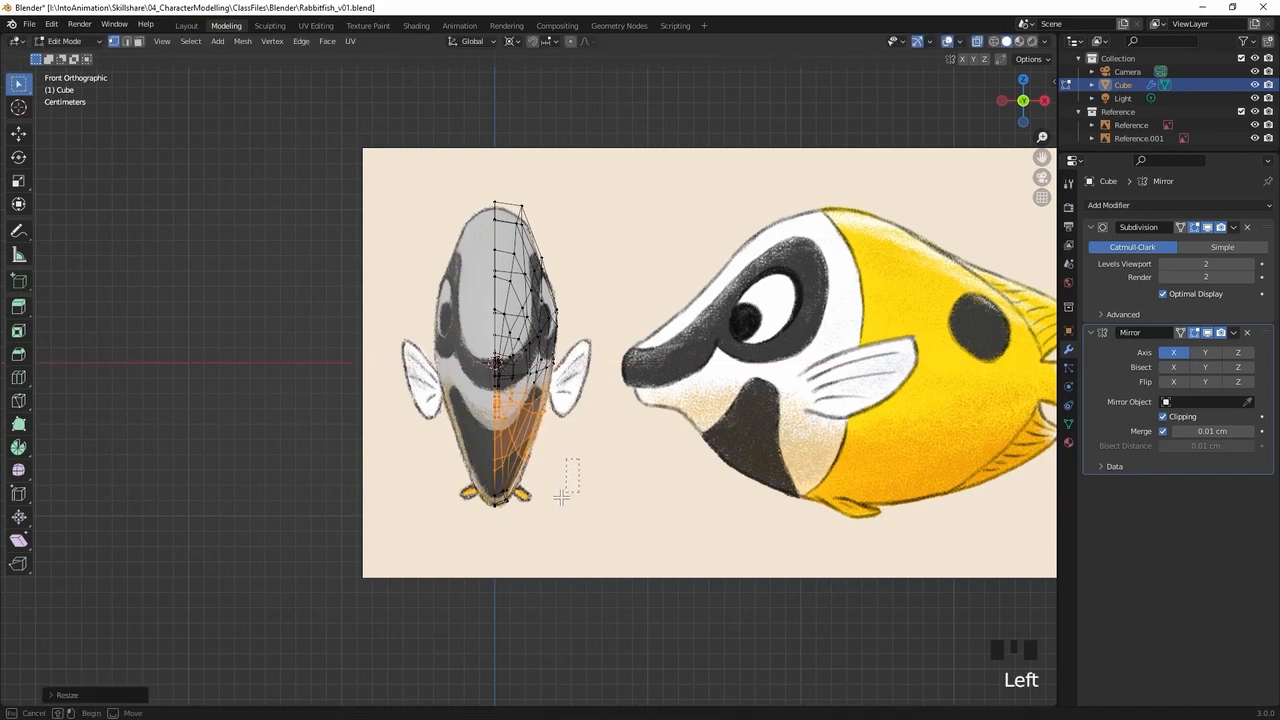
drag(570, 446, 500, 521)
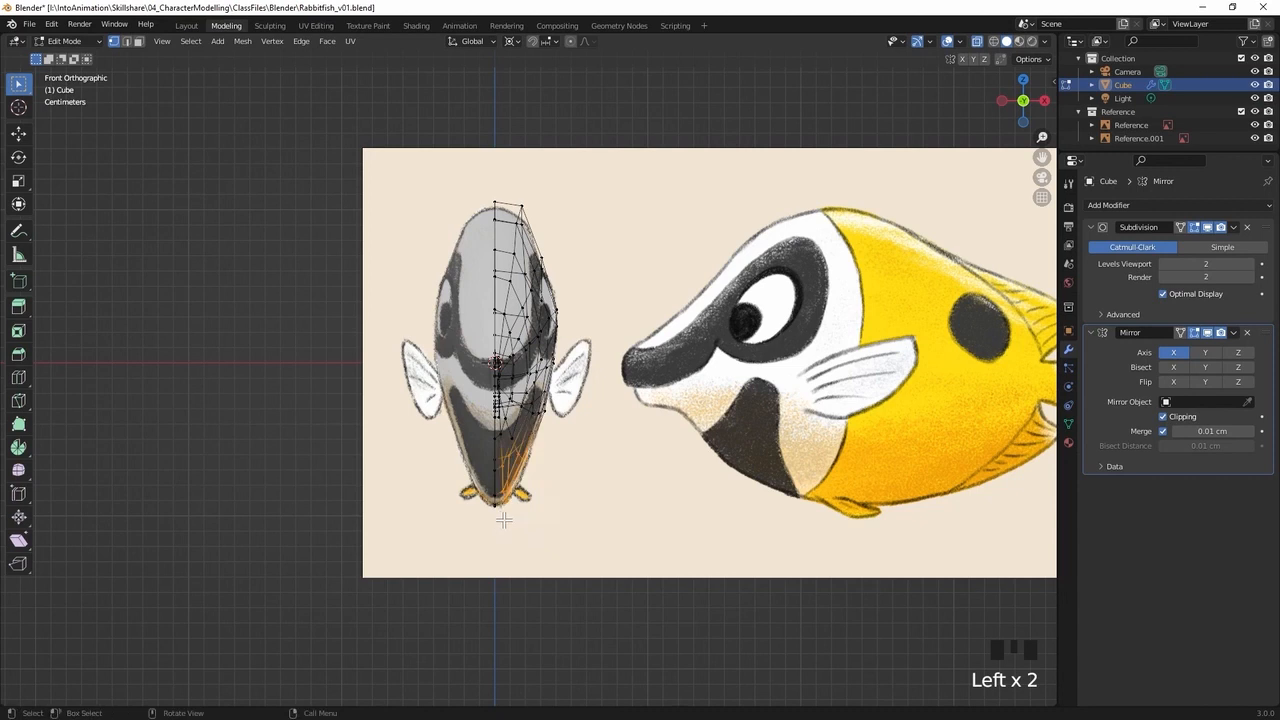
key(s)
key(x)
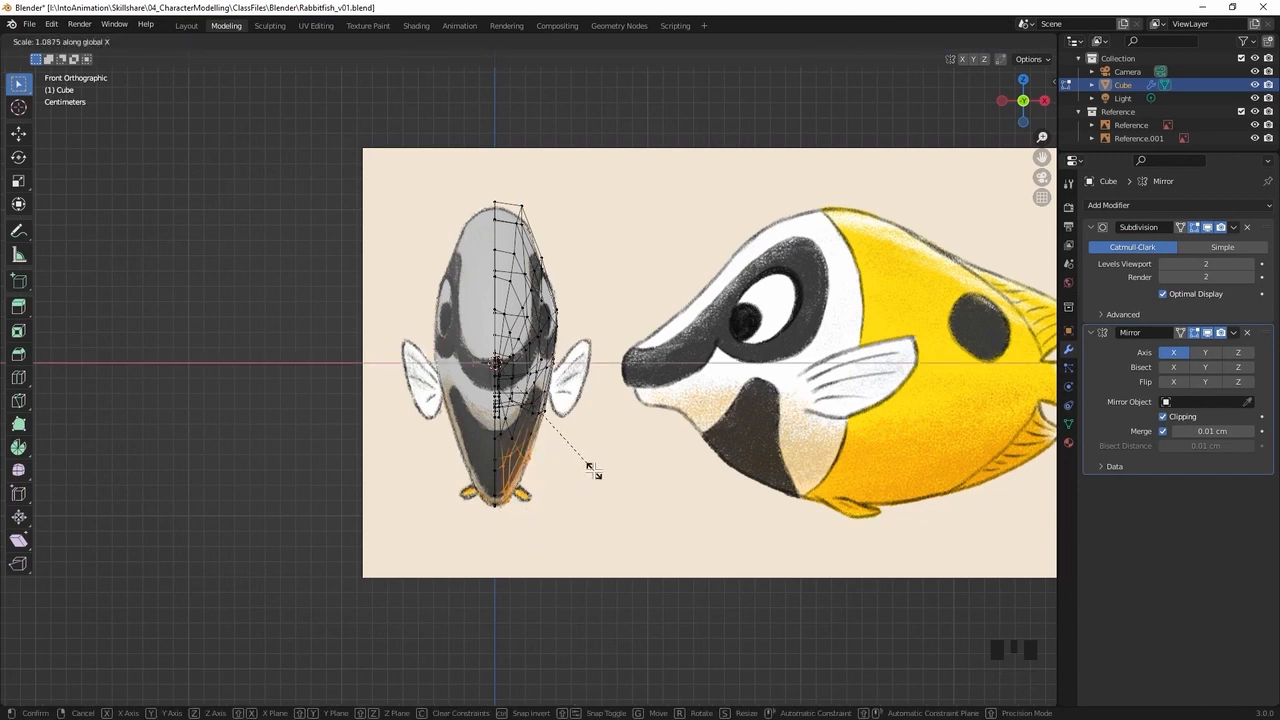
click(590, 468)
click(603, 216)
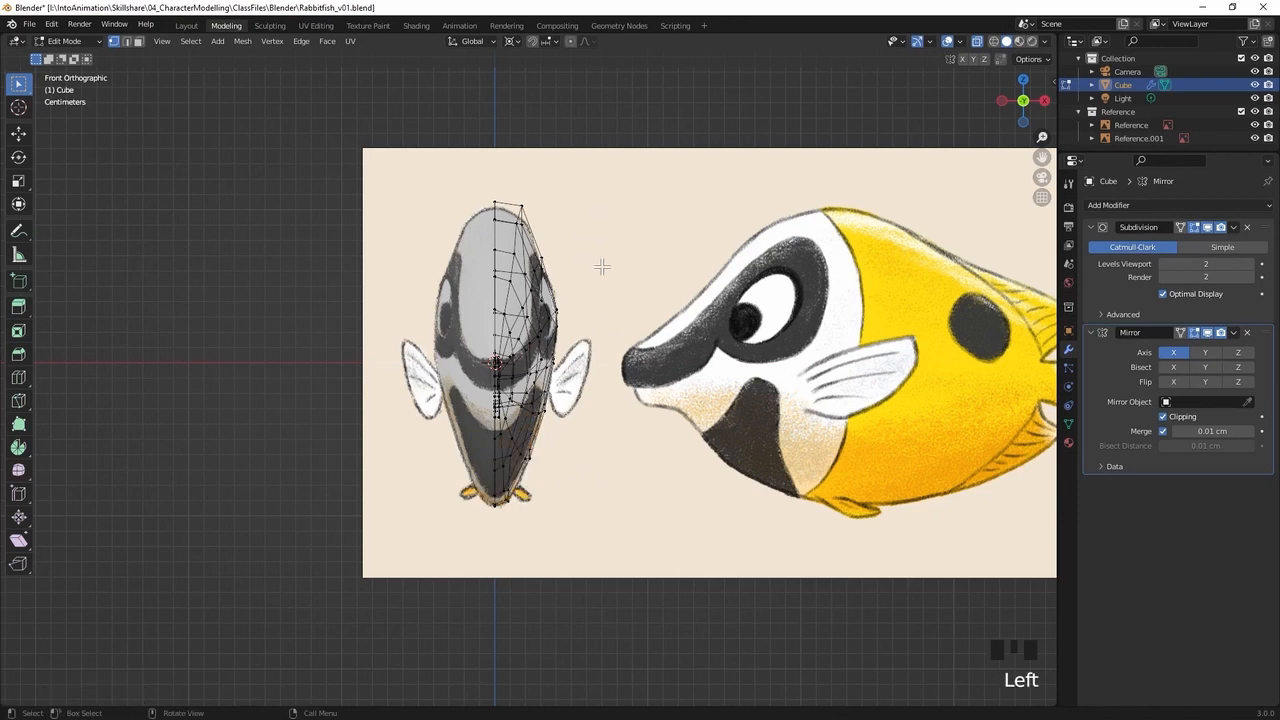
Nudge individual vertices around the tip and side of the snout to smooth its shape
middle_drag(611, 303, 619, 444)
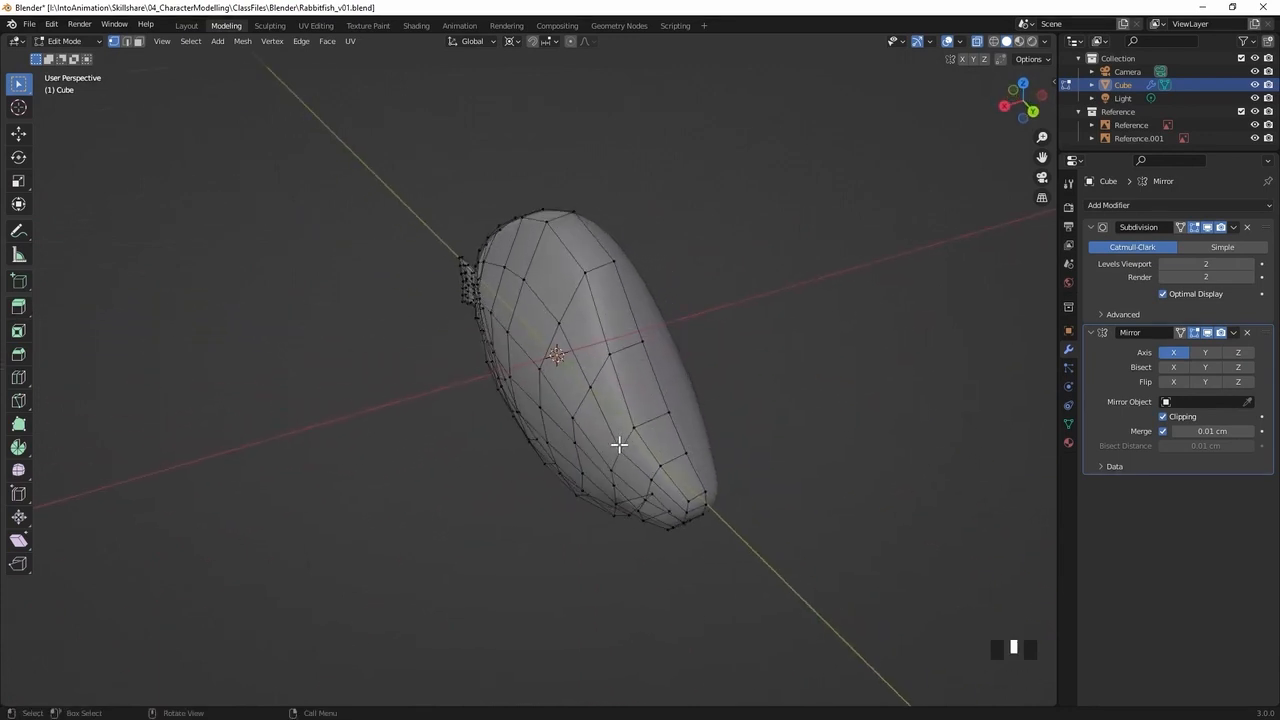
key(g)
click(690, 500)
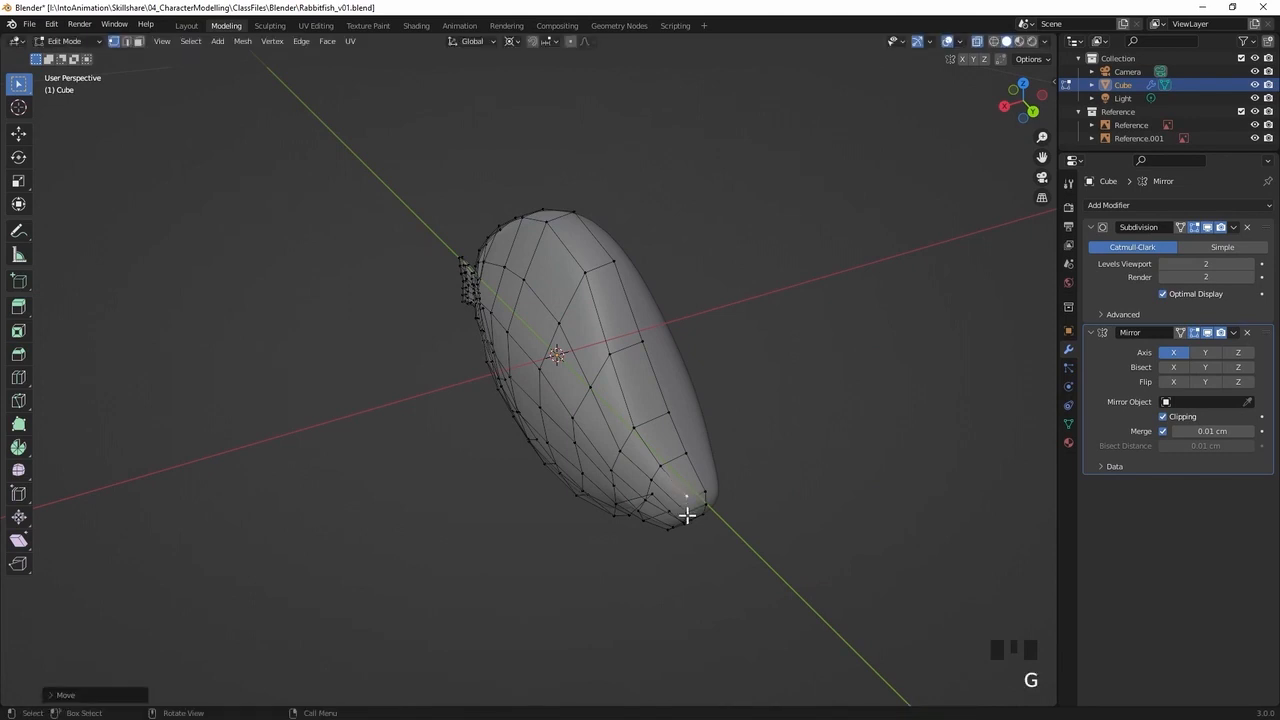
click(686, 516)
key(g)
middle_drag(686, 514, 536, 356)
middle_drag(590, 388, 642, 362)
key(g)
click(618, 398)
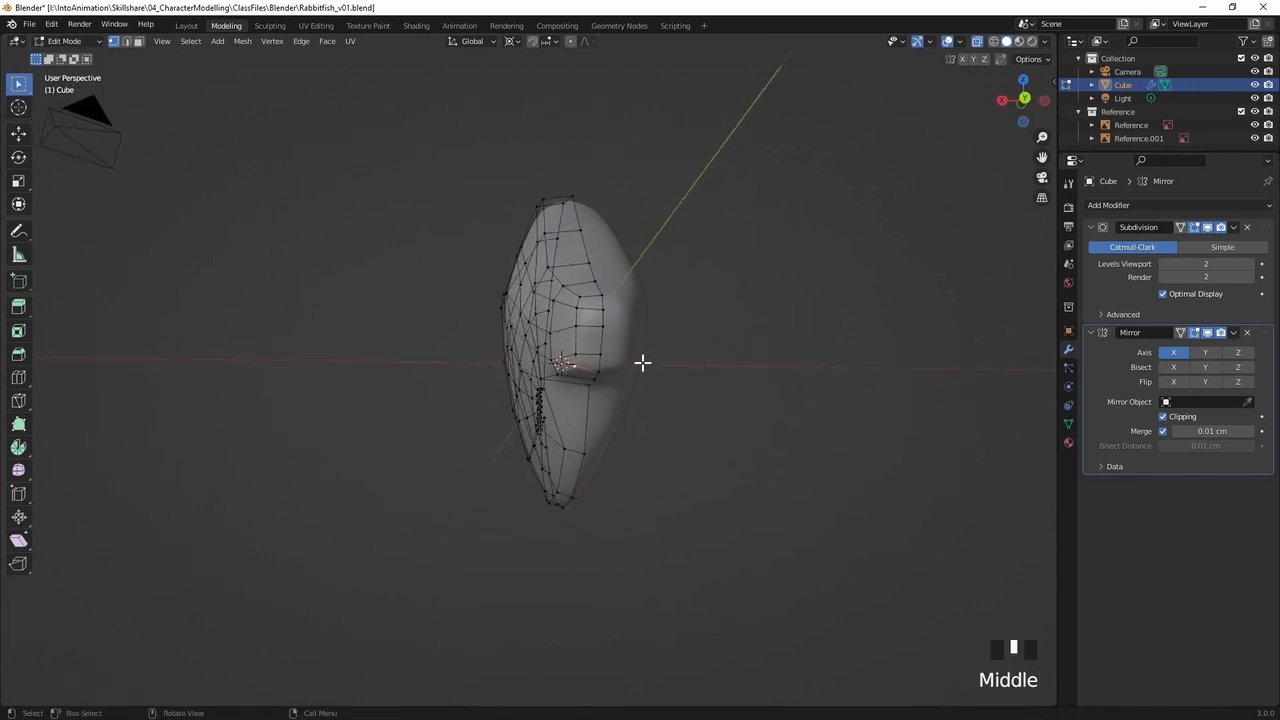
Move the current selection about 0.22 cm along X in front view to refine the body outline
key(KP_1)
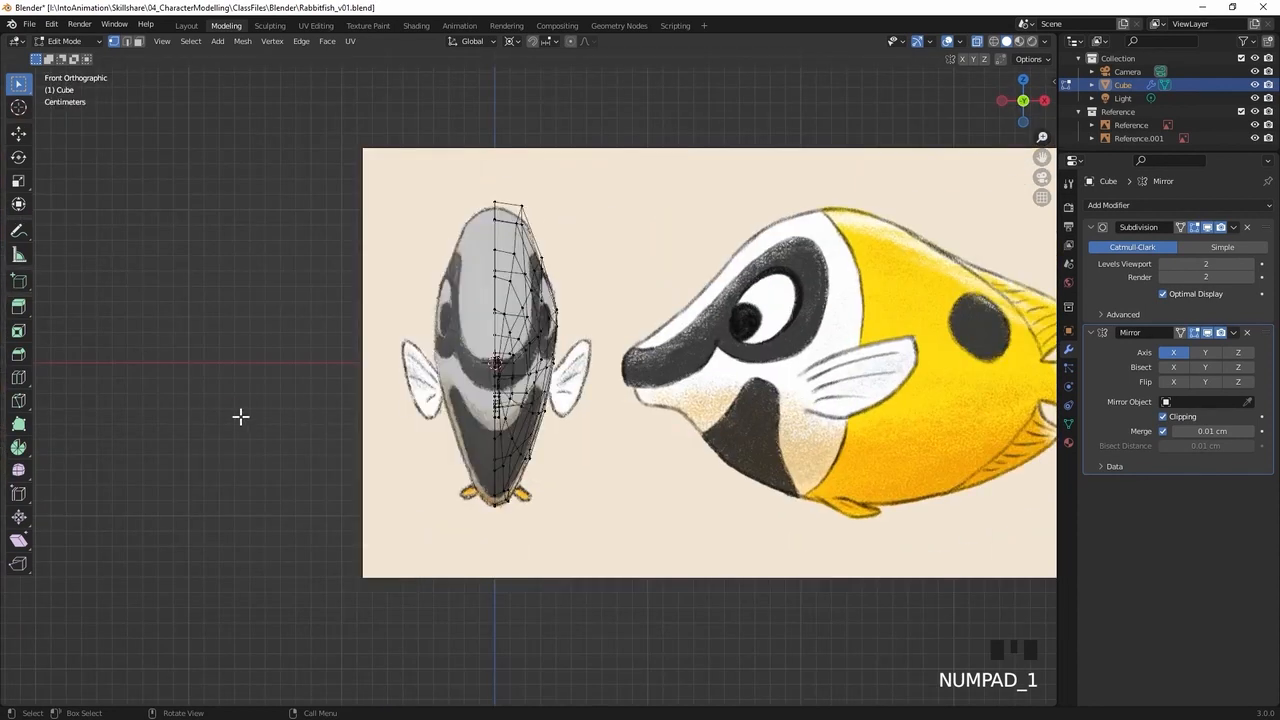
key(g)
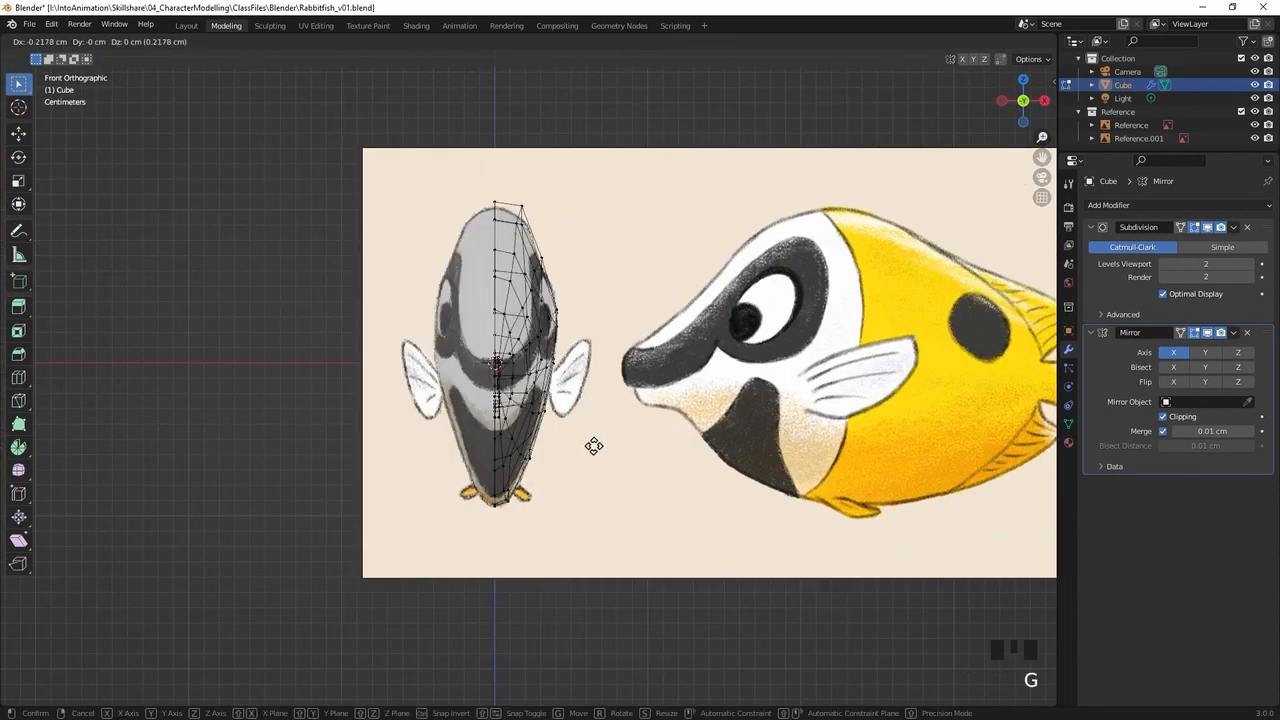
click(592, 445)
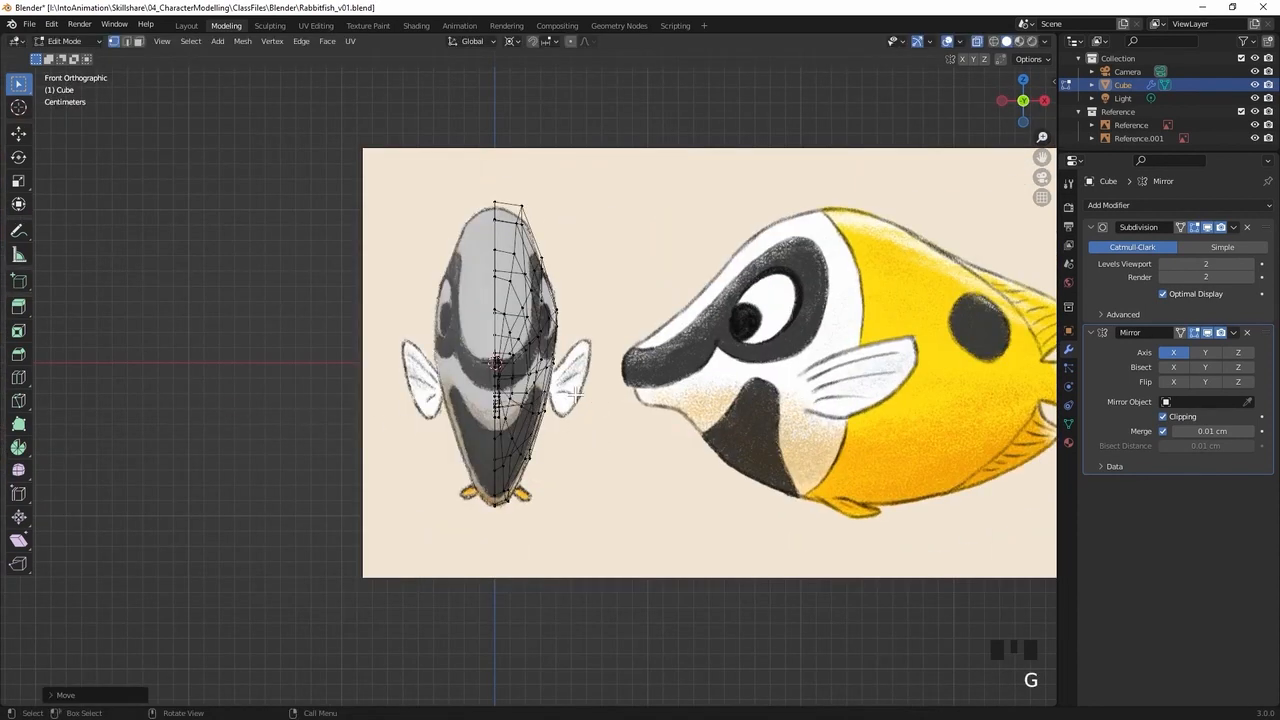
Adjust the vertices along the lower edge of the snout to refine the mouth's width and underside
middle_drag(424, 328, 886, 392)
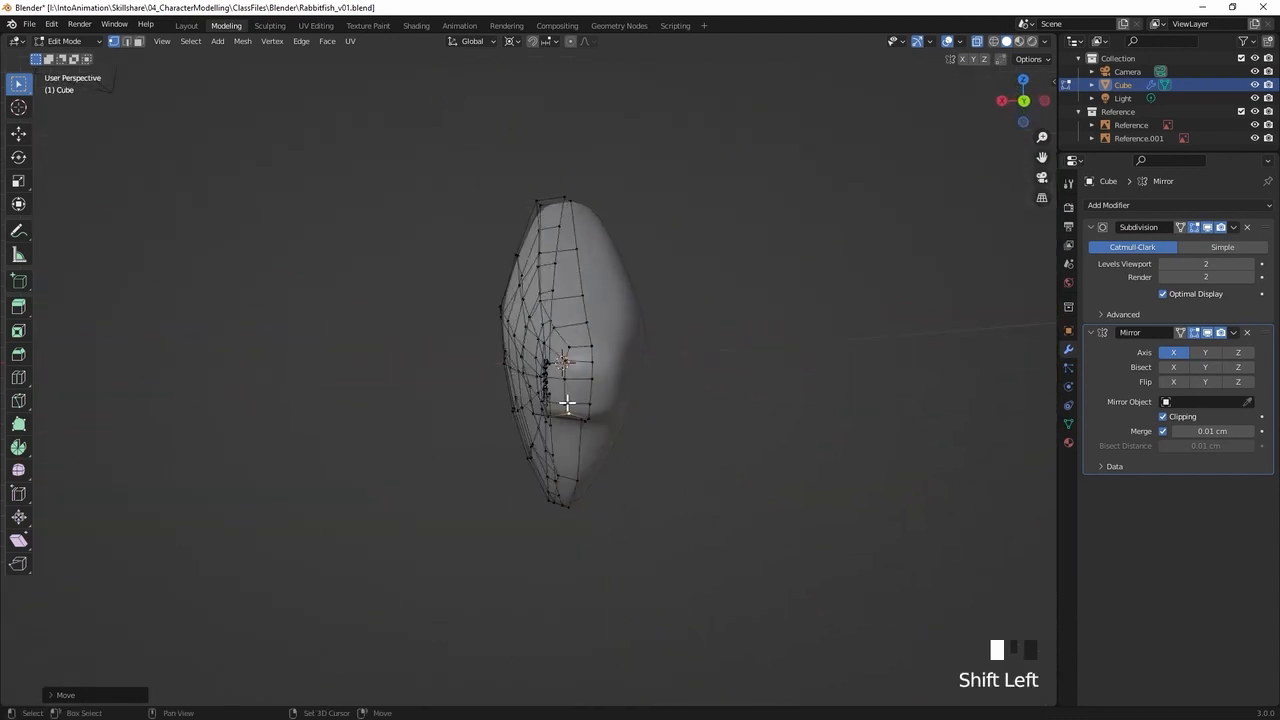
key(g)
click(589, 414)
key(g)
click(591, 413)
key(g)
click(623, 440)
Reposition the vertices under the head, just behind the snout, to smooth the transition into the belly
middle_drag(623, 440, 688, 293)
click(543, 343)
key(g)
click(600, 313)
click(608, 246)
key(g)
click(643, 294)
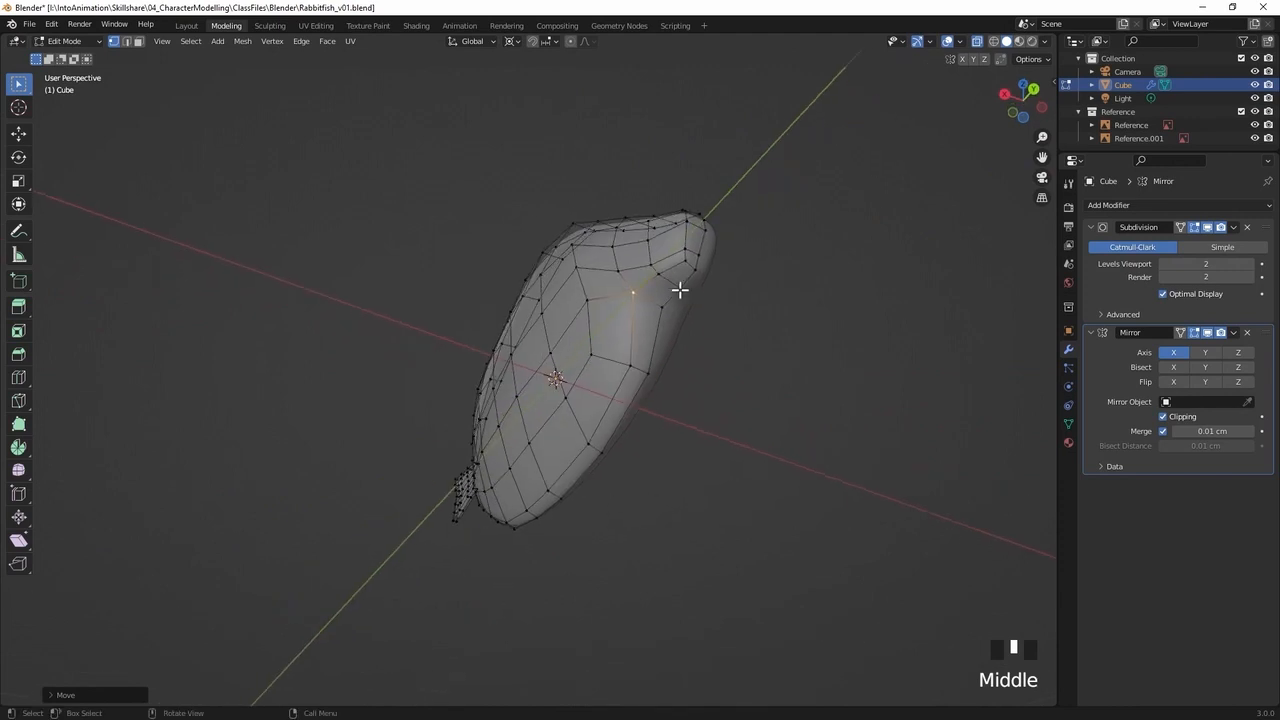
key(g)
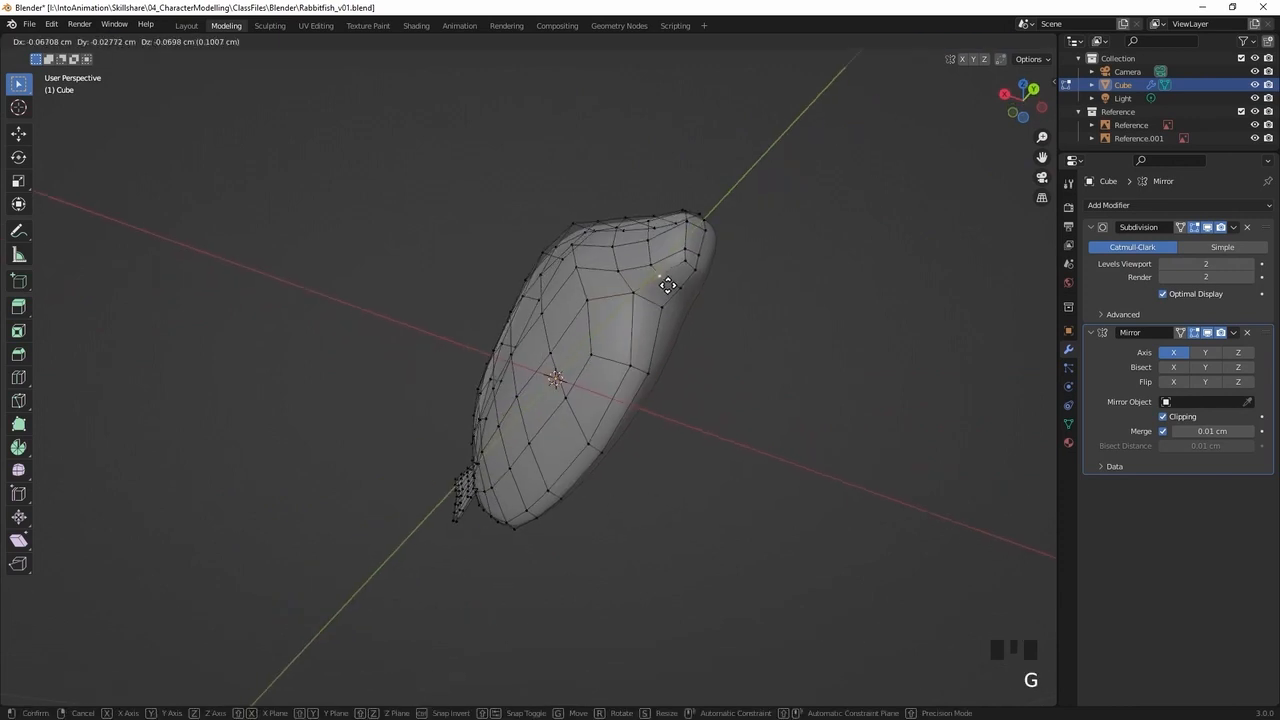
click(668, 286)
Adjust the vertex on the lower side of the snout near the mouth and save the file
middle_drag(697, 291, 706, 391)
click(735, 374)
key(g)
click(748, 378)
key(ctrl+s)
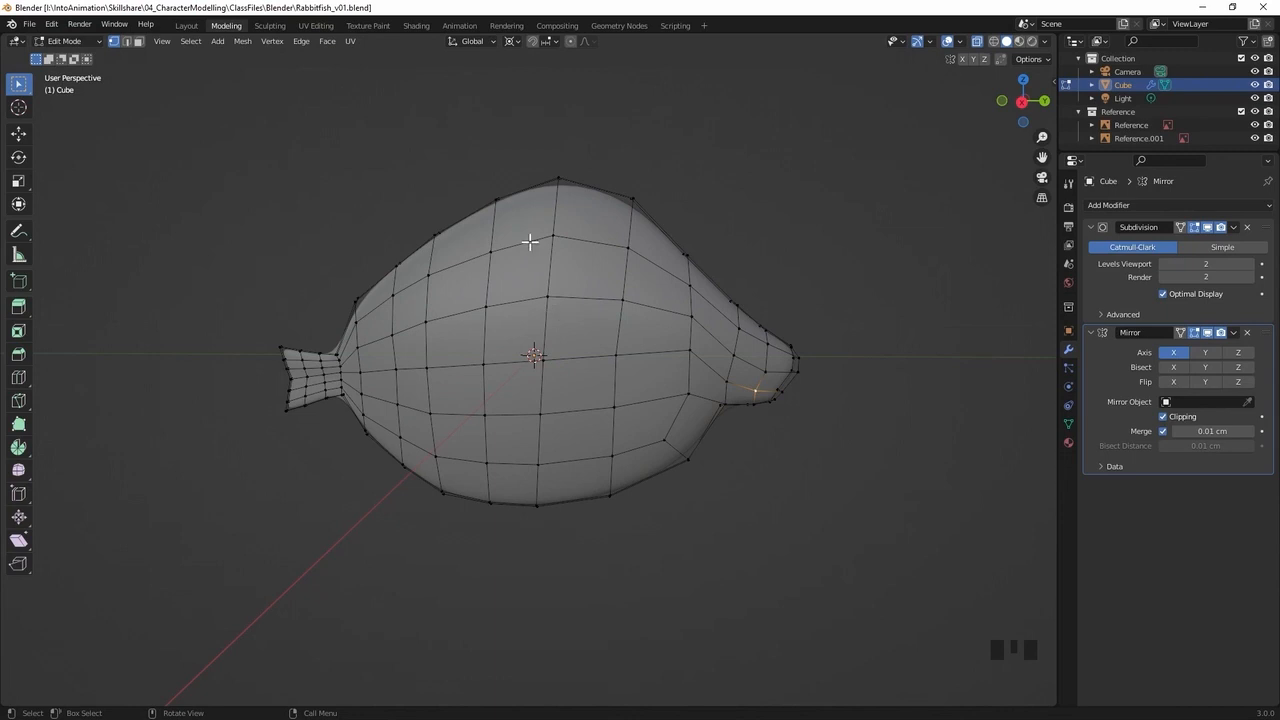
Try to move the vertex beside the centre line at the top of the back inwards and down
middle_drag(490, 217, 614, 154)
click(592, 181)
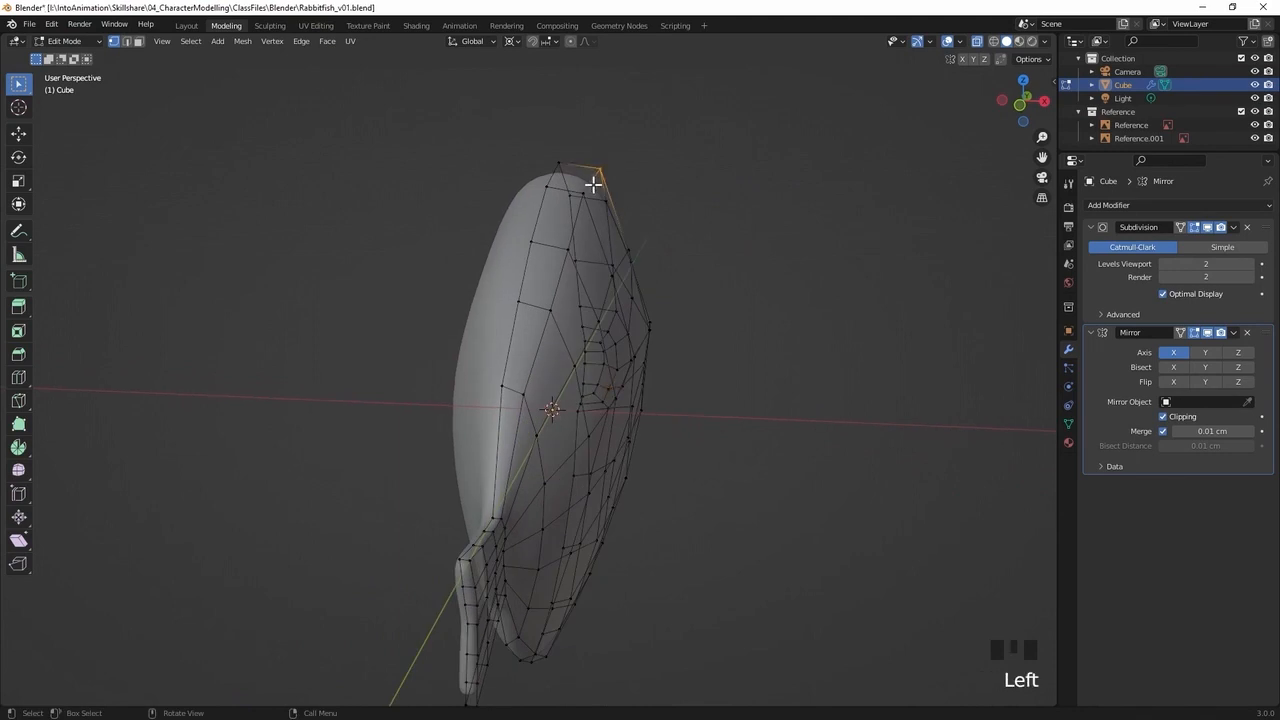
middle_drag(609, 204, 626, 206)
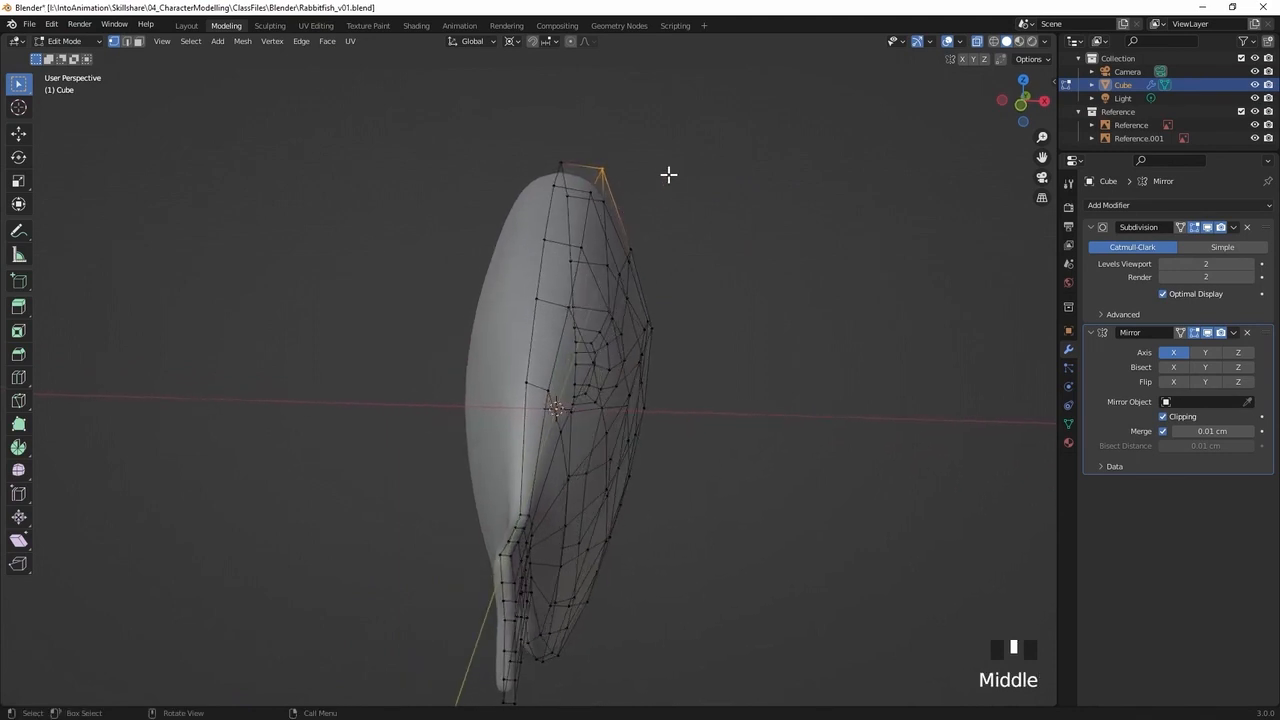
key(g)
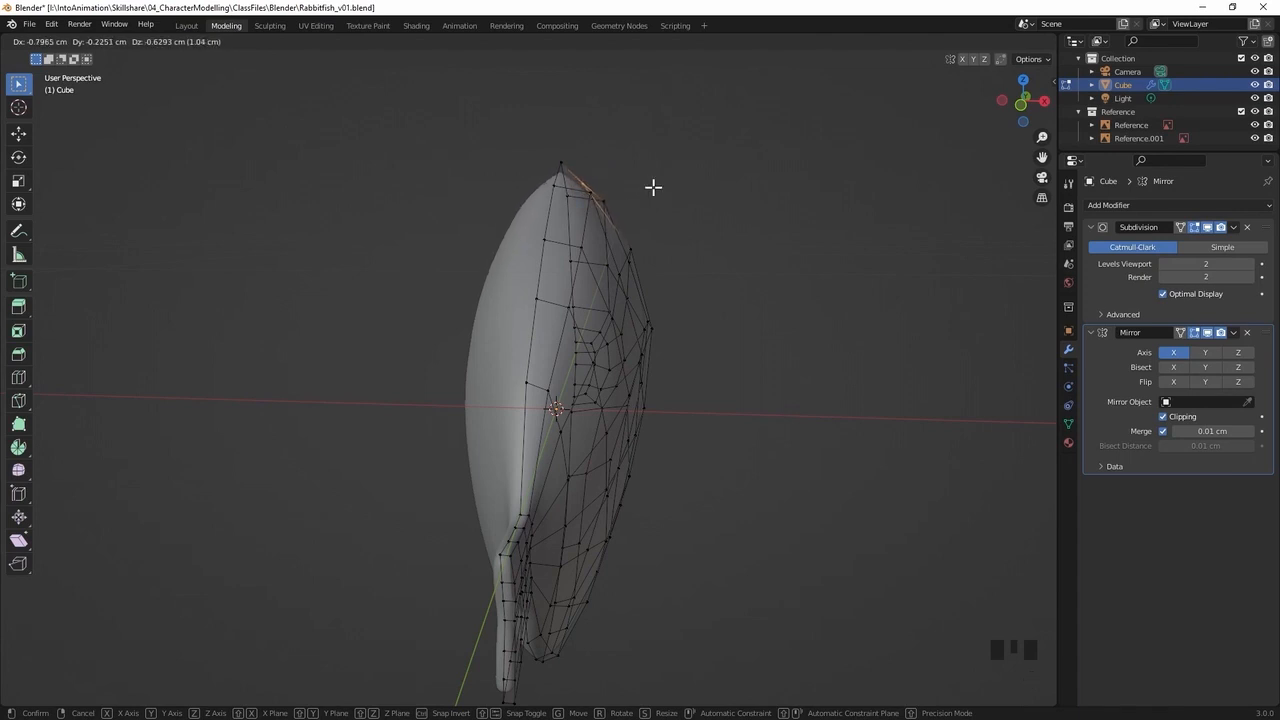
click(657, 179)
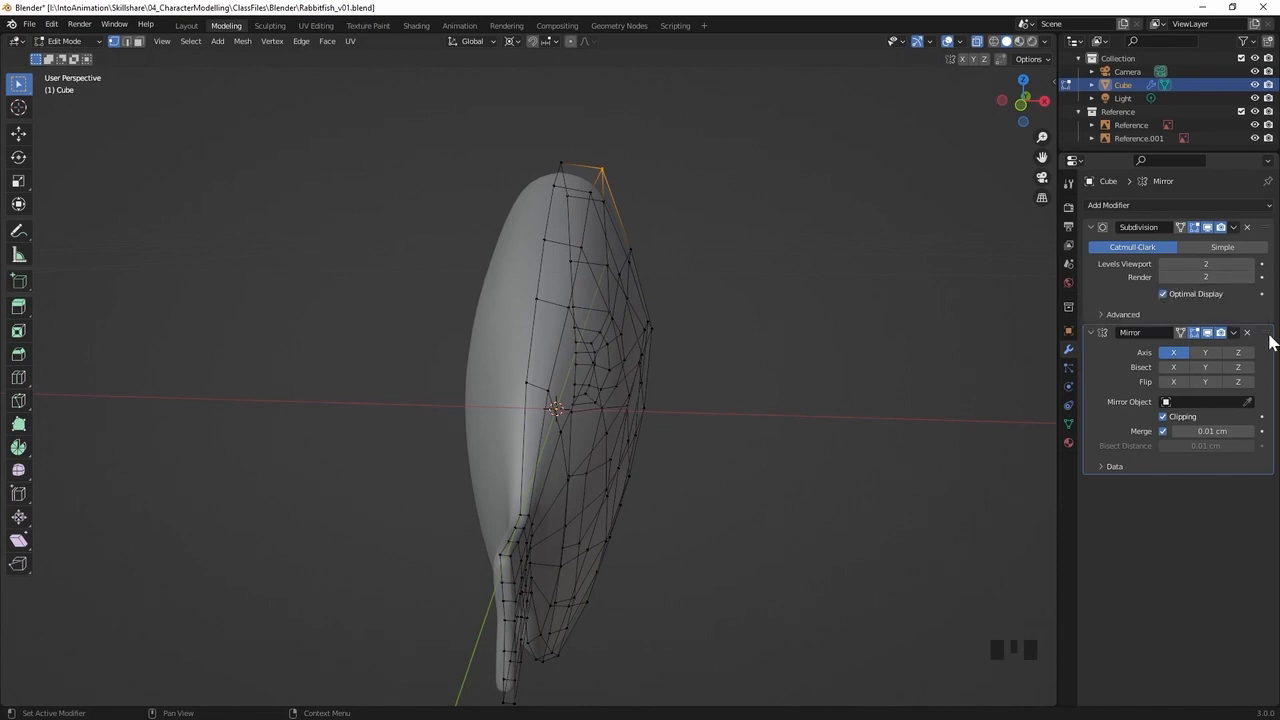
Move the Mirror modifier above the Subdivision modifier in the stack and test it by moving the selected back vertex
drag(1266, 340, 1276, 228)
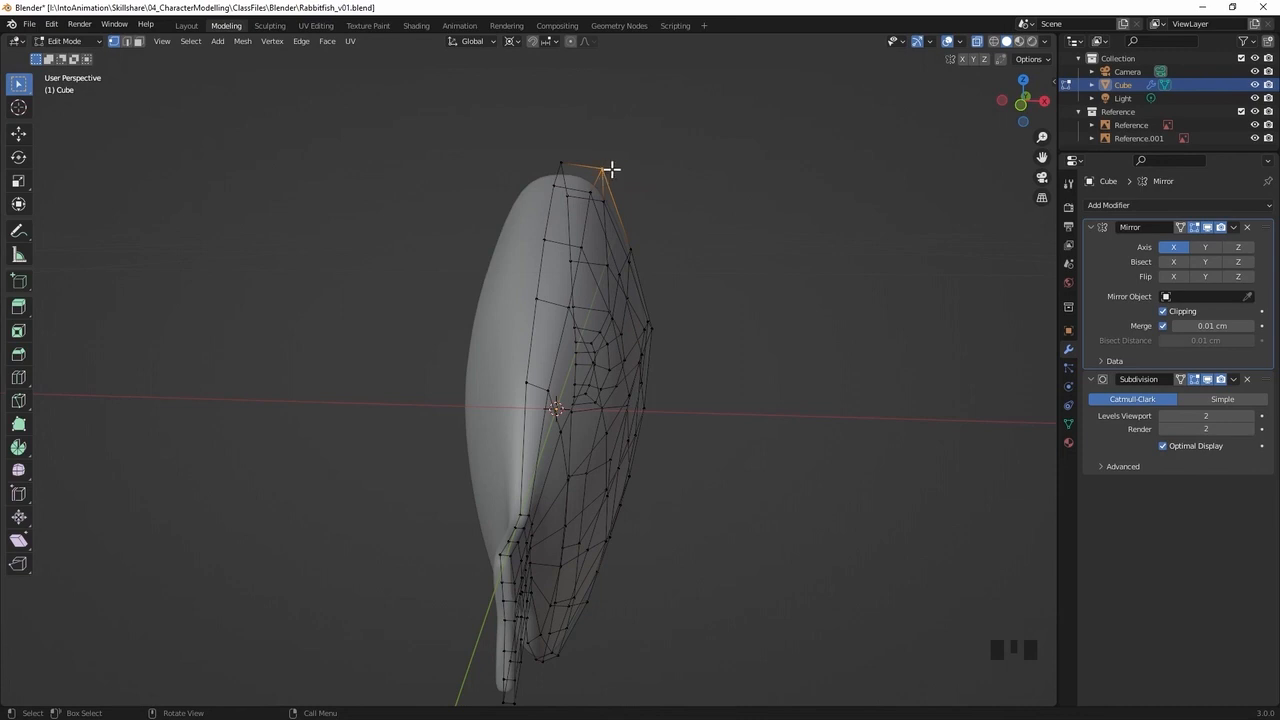
key(g)
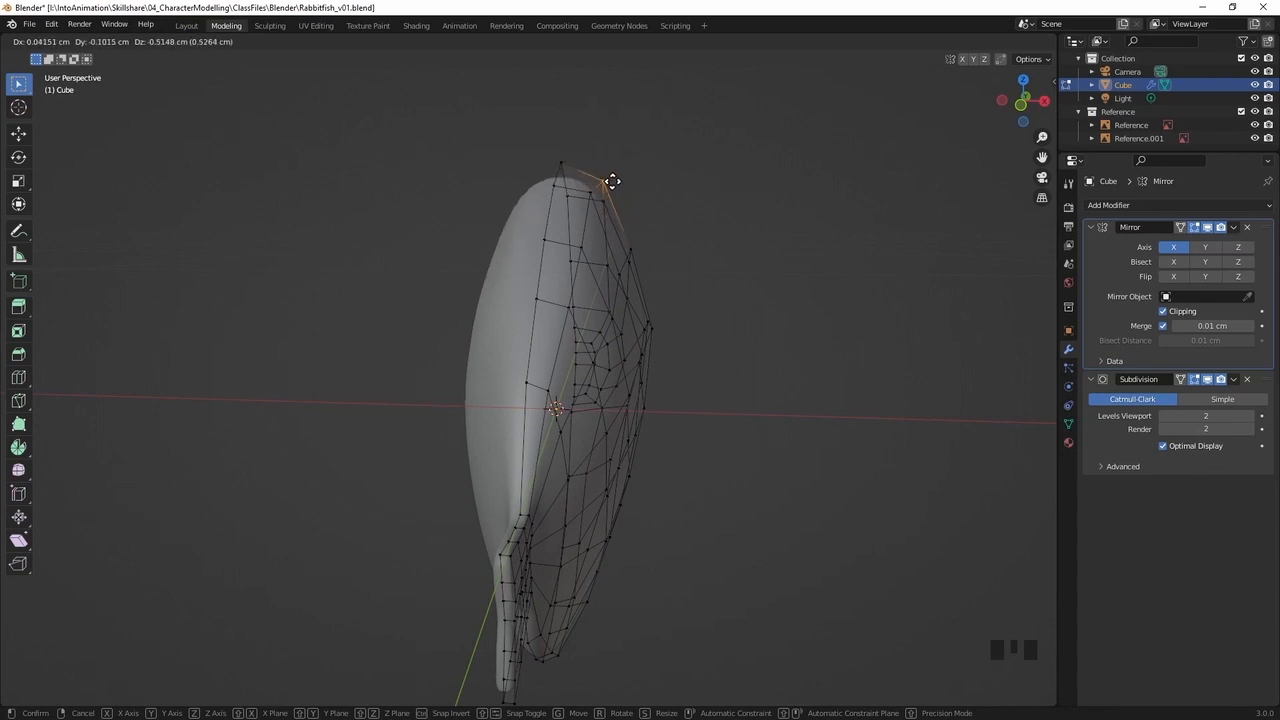
click(625, 167)
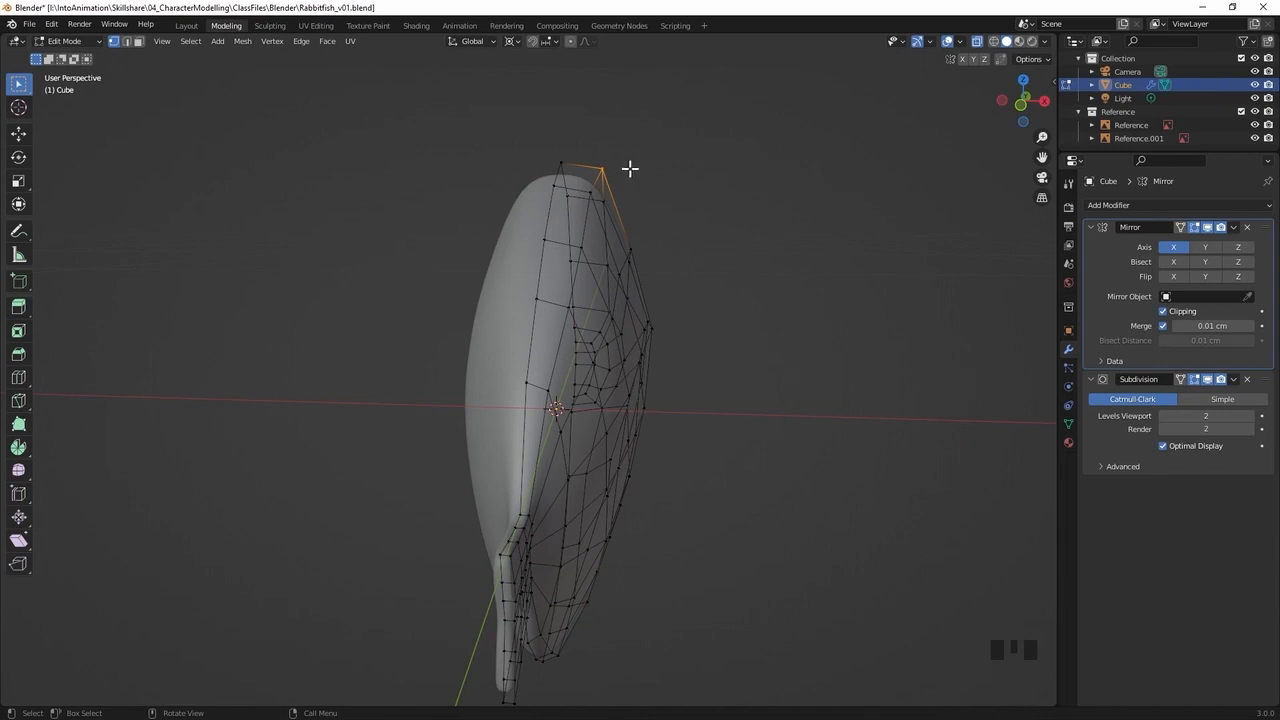
Add a vertical loop cut at the base of the tail fin, slid close to where it joins the body
middle_drag(628, 168, 569, 297)
shift+middle_drag(383, 374, 598, 348)
ctrl+middle_drag(383, 374, 473, 323)
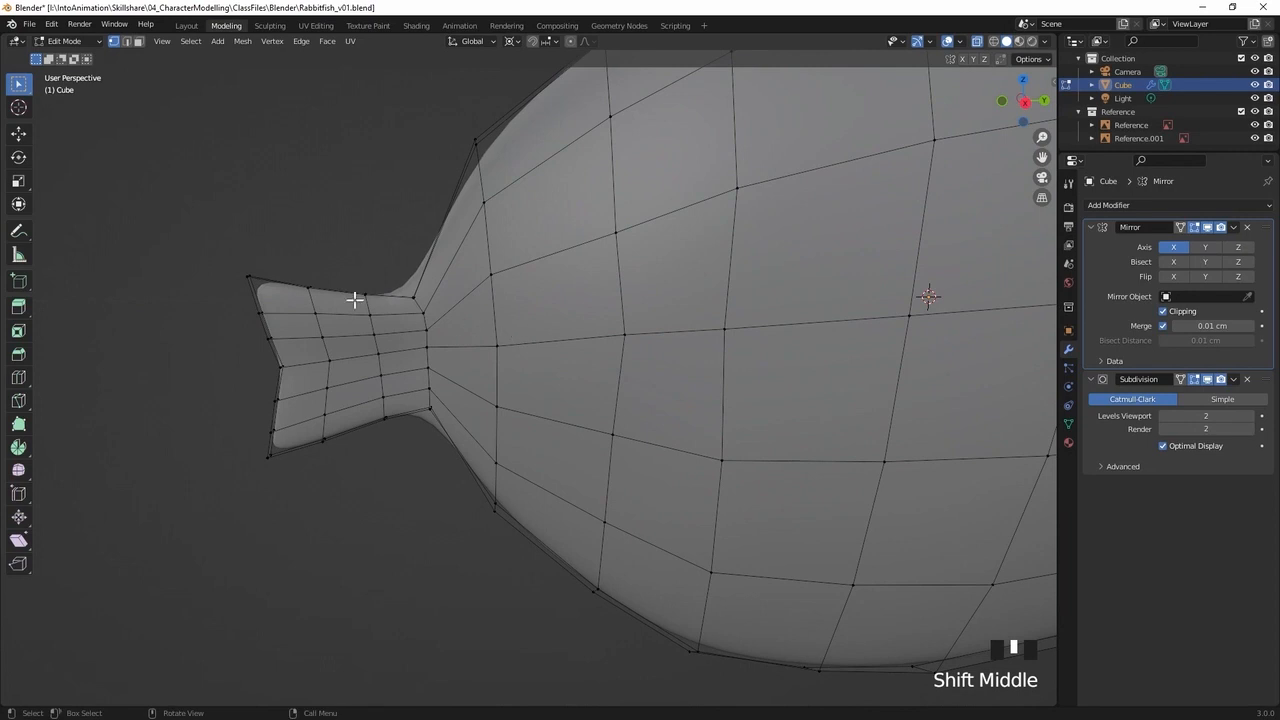
key(KP_3)
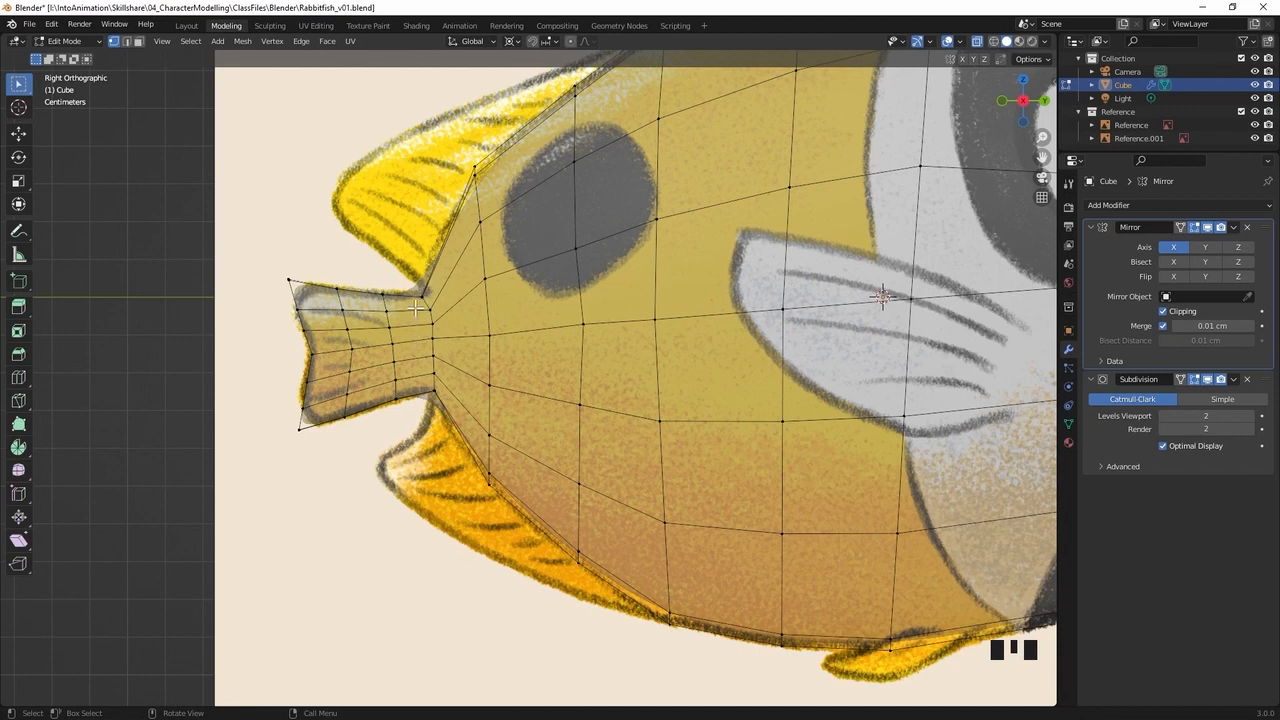
key(ctrl+r)
click(416, 314)
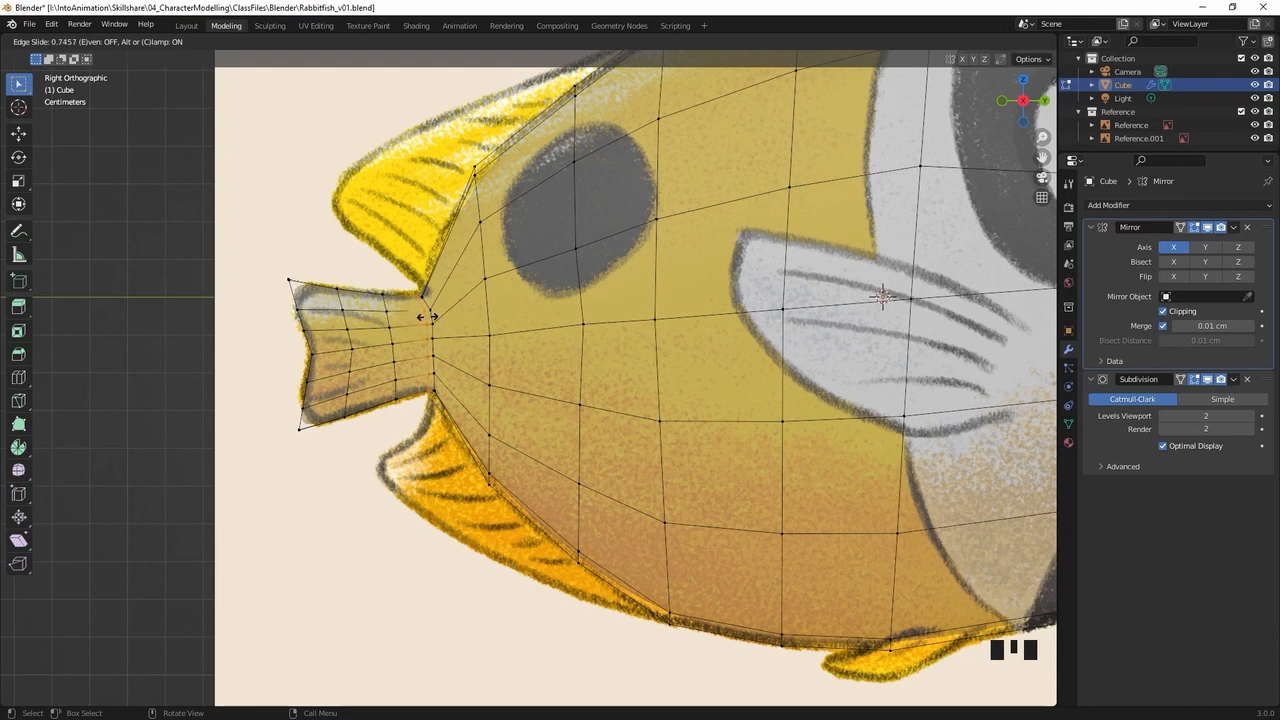
click(427, 317)
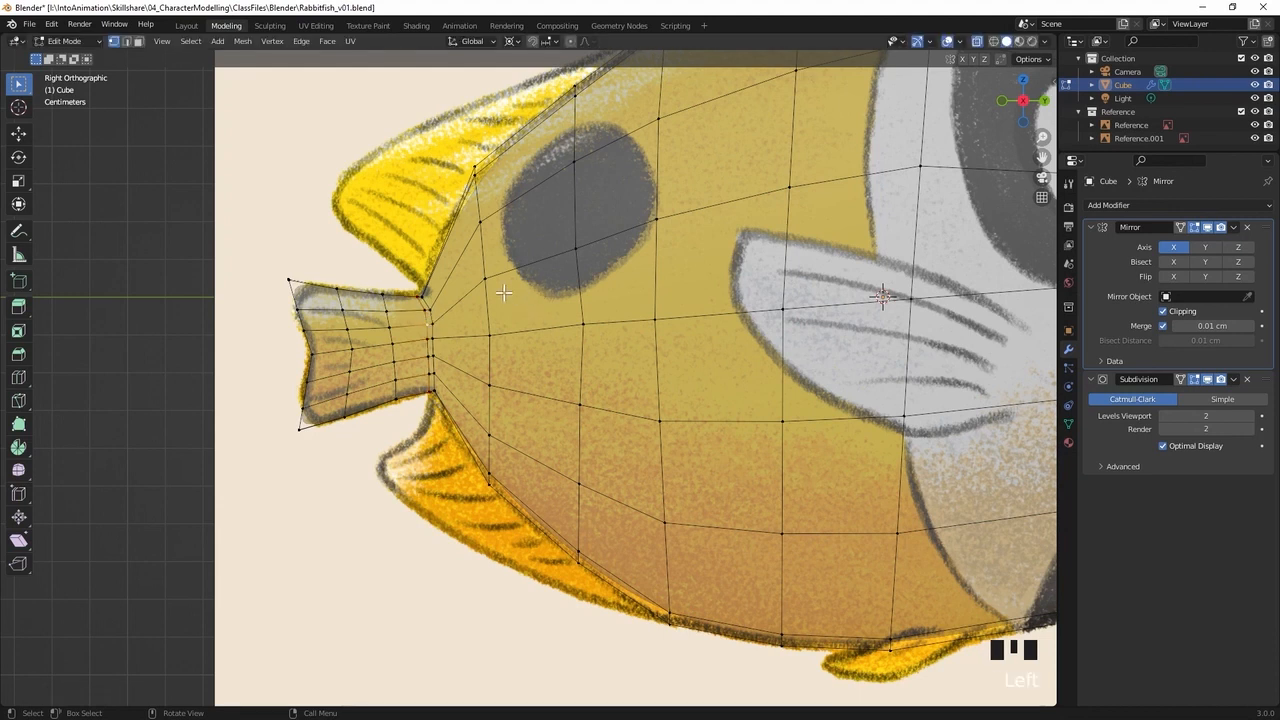
Shift the outer vertices along the tail fin's upper edge slightly in side view to fit the reference outline
middle_drag(507, 273, 424, 361)
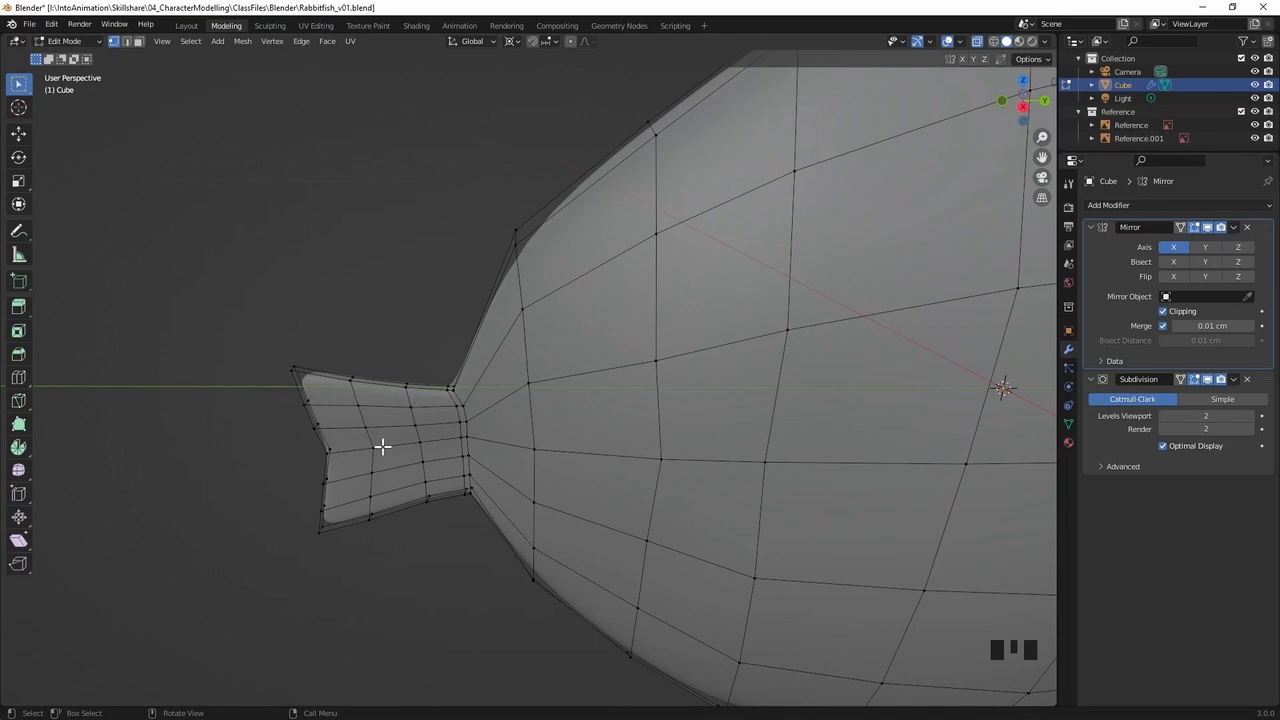
click(289, 371)
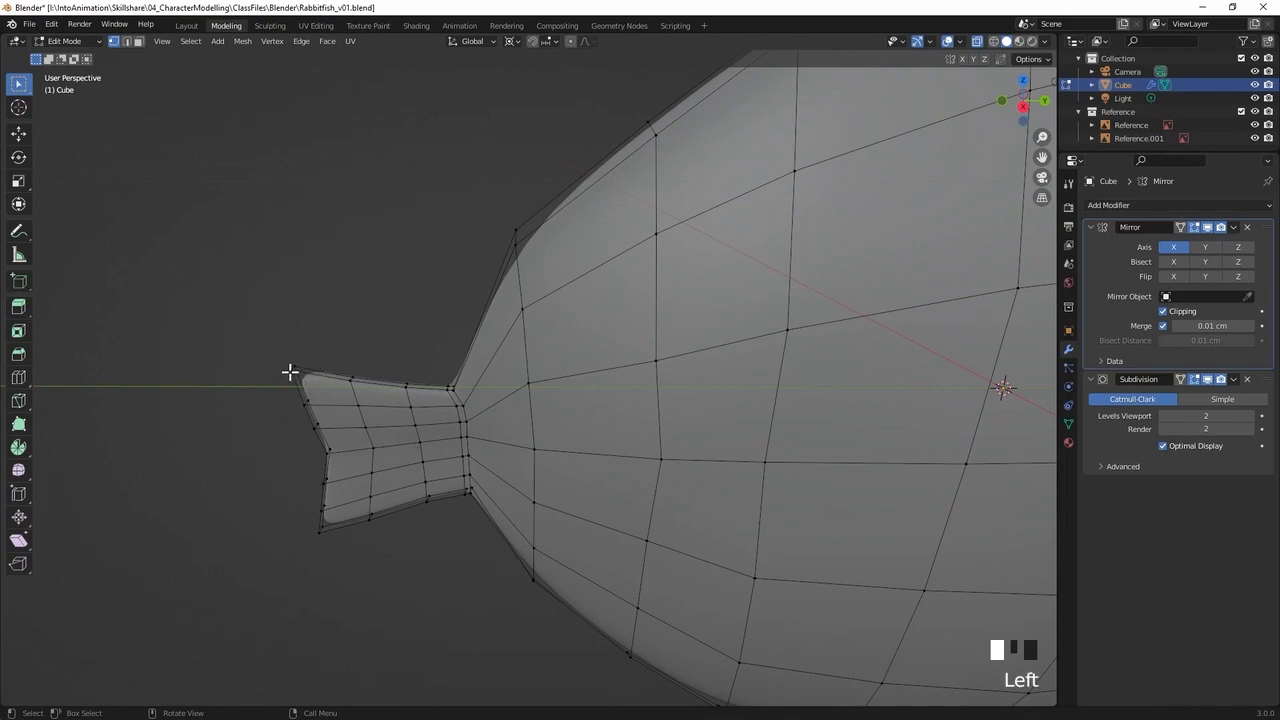
shift+click(352, 381)
shift+click(405, 386)
shift+click(450, 390)
shift+click(453, 389)
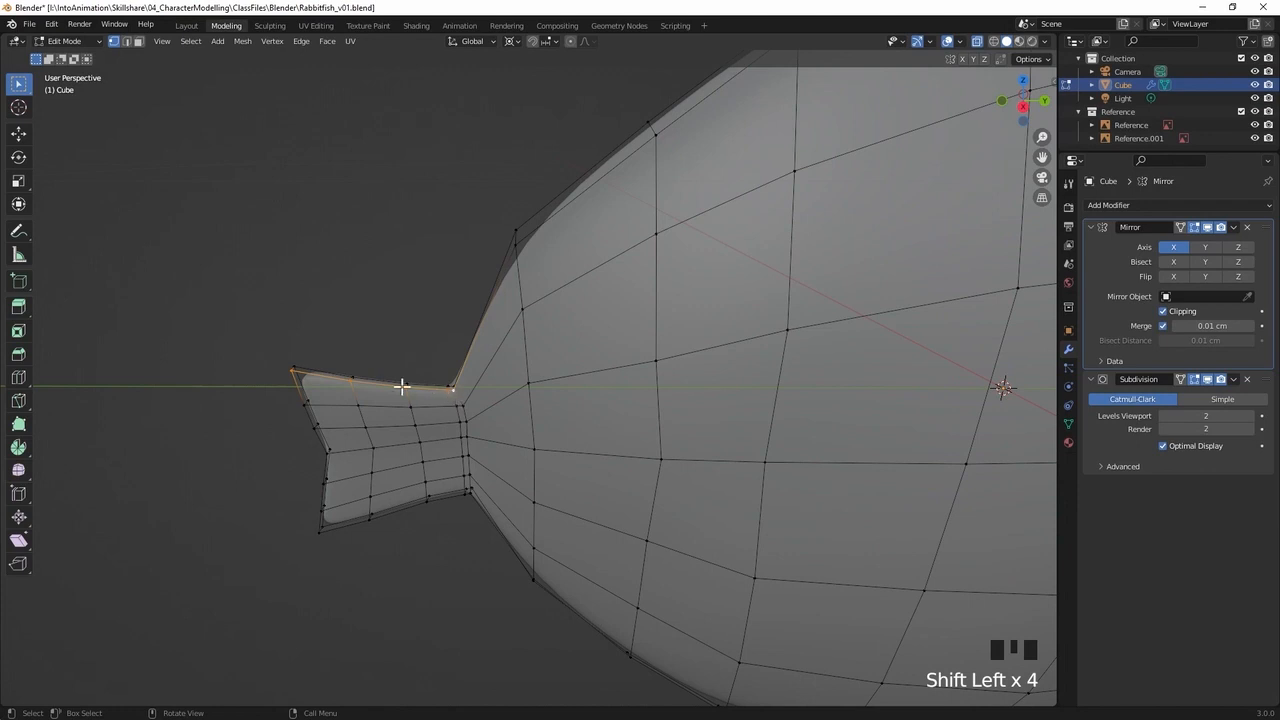
key(KP_3)
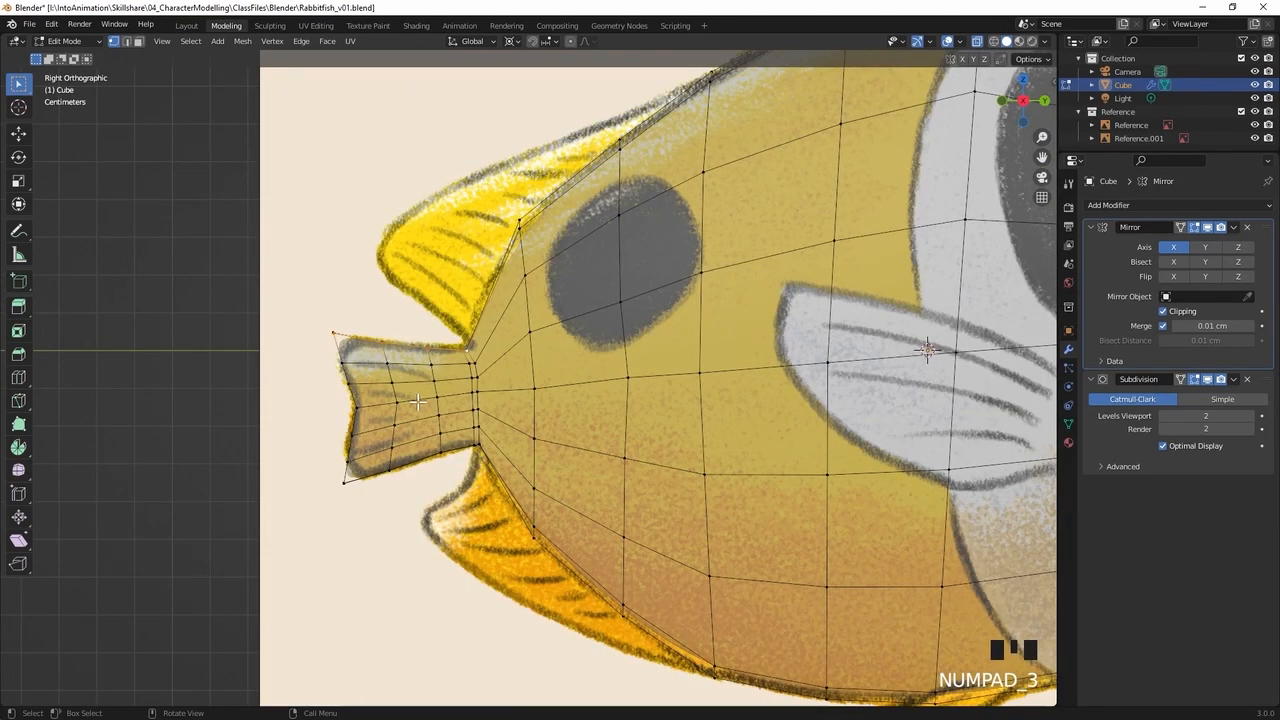
key(g)
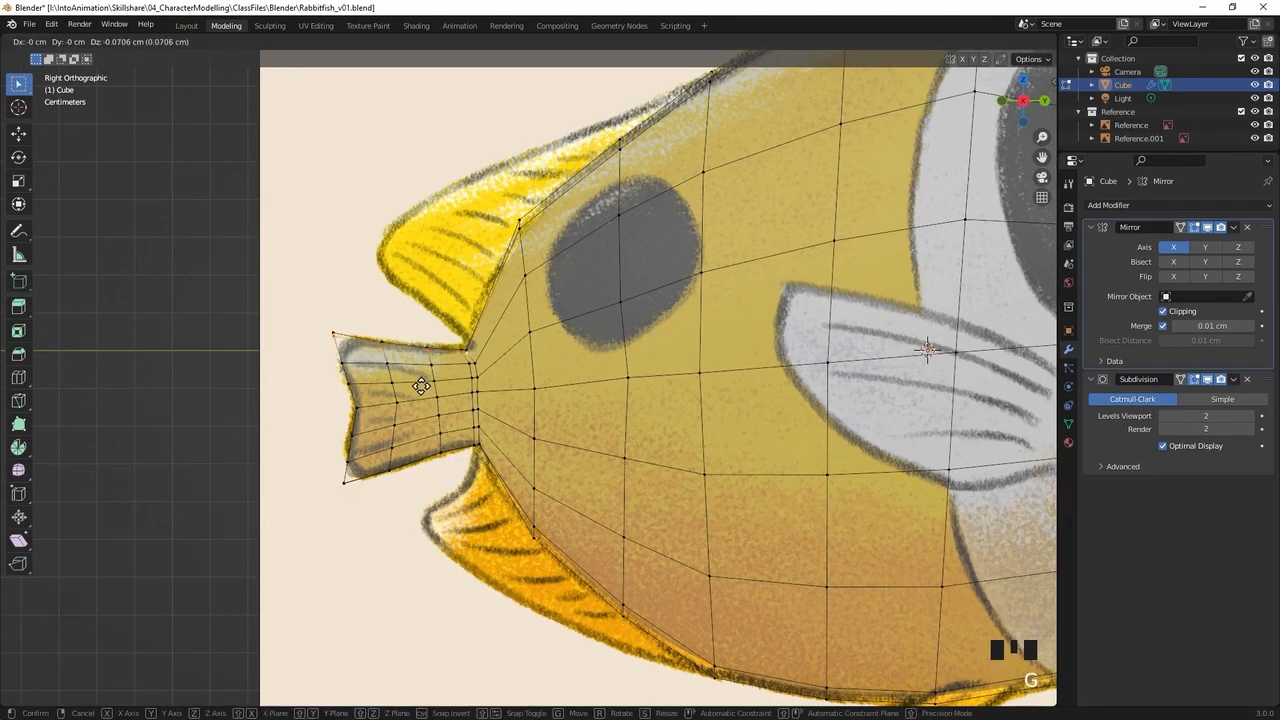
click(421, 387)
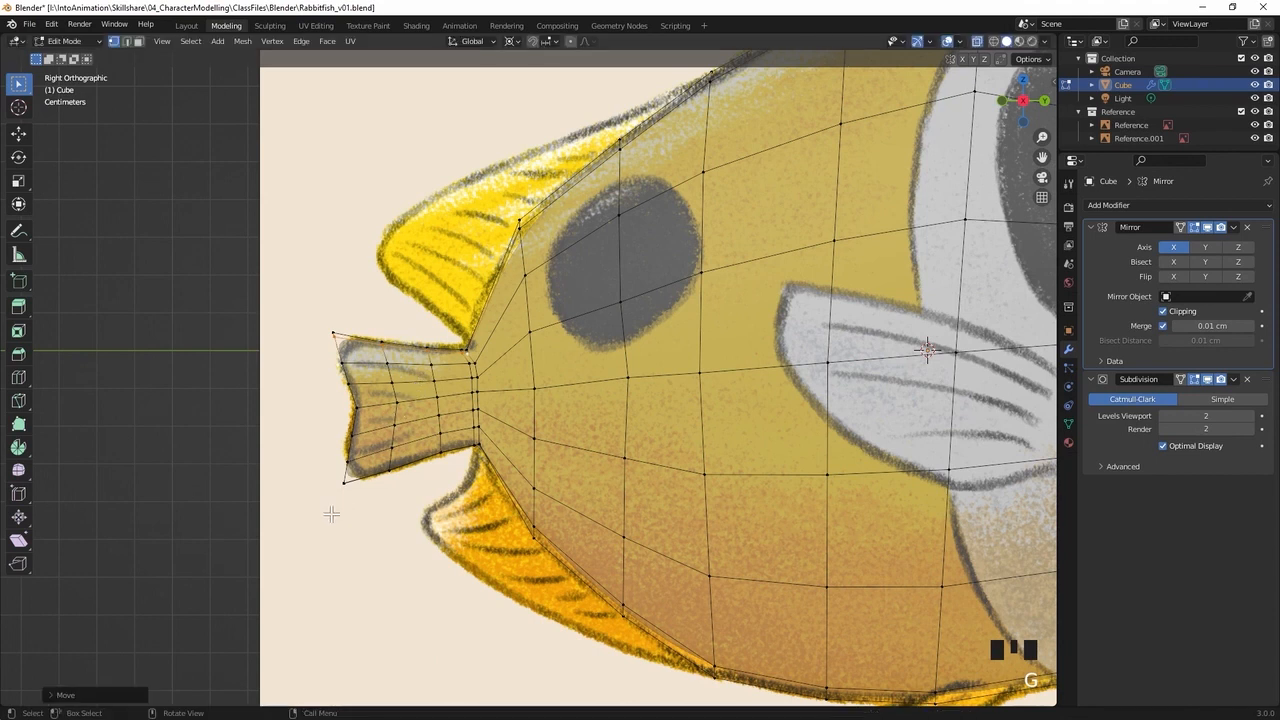
Shift the outer vertices along the tail fin's lower edge slightly in side view to fit the reference outline
middle_drag(398, 450, 403, 363)
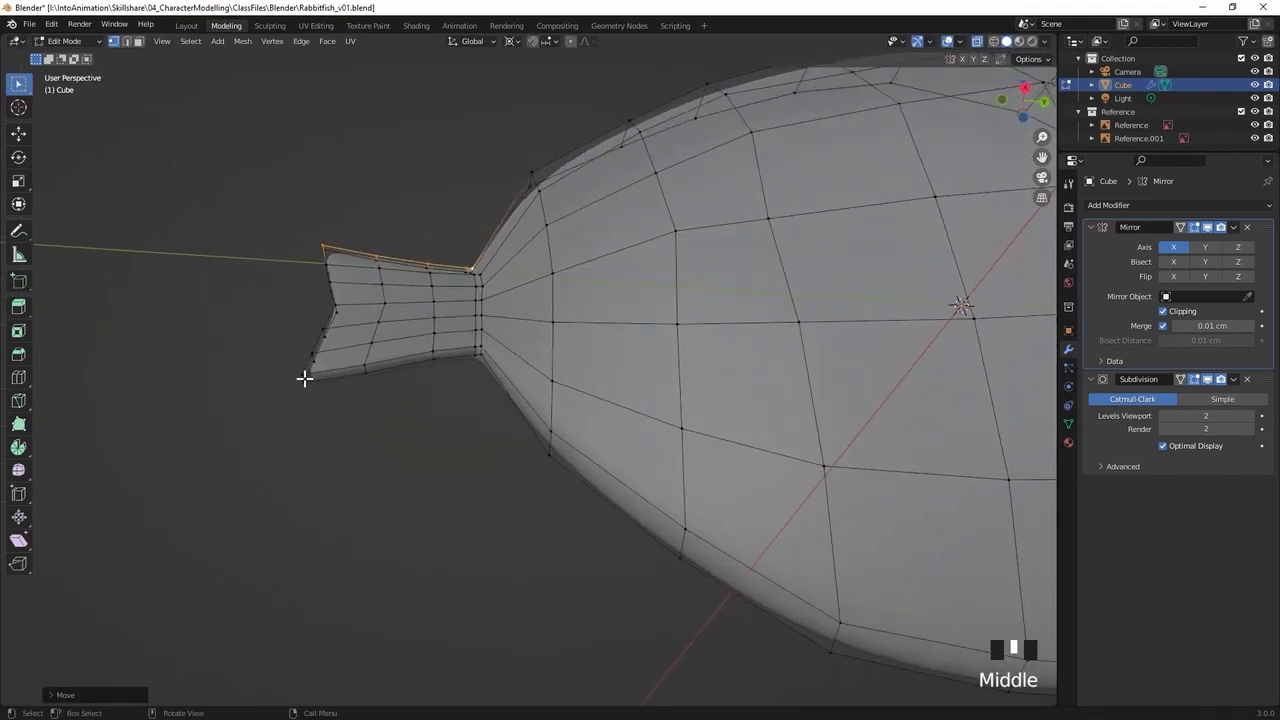
click(305, 377)
shift+click(365, 363)
shift+click(432, 352)
shift+click(475, 348)
shift+click(478, 350)
middle_drag(489, 391, 483, 403)
key(KP_3)
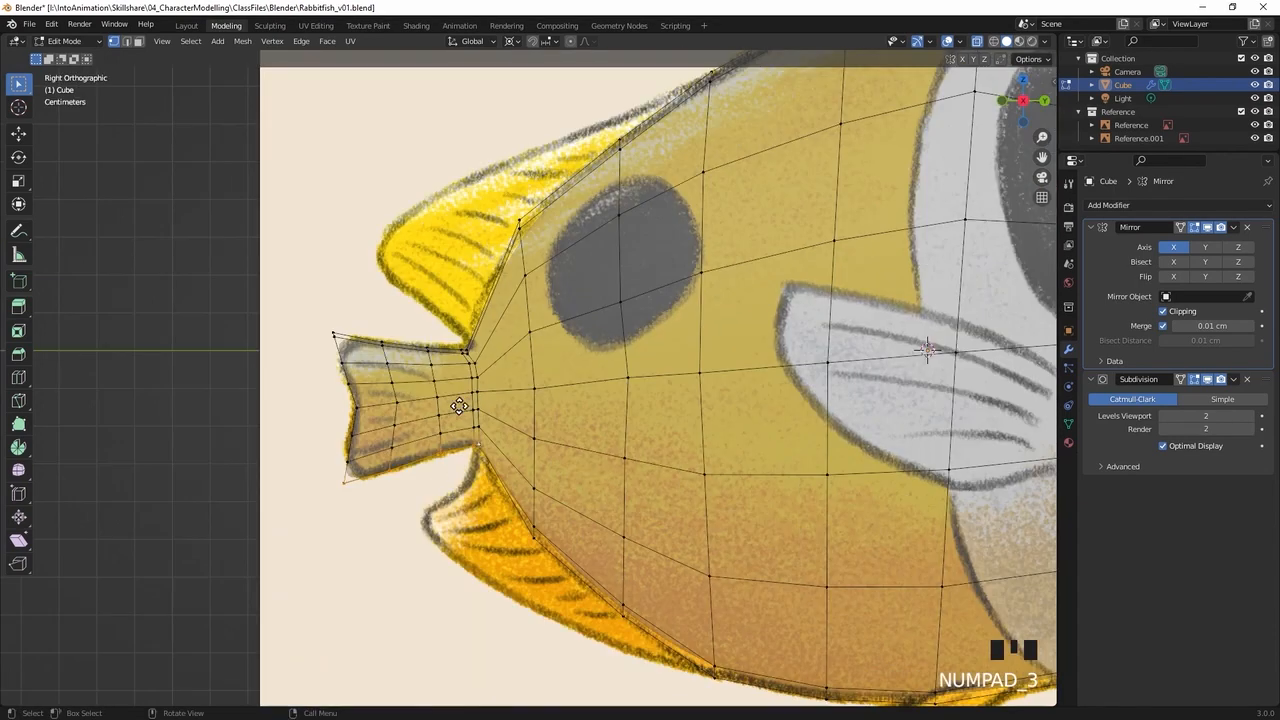
key(g)
click(459, 402)
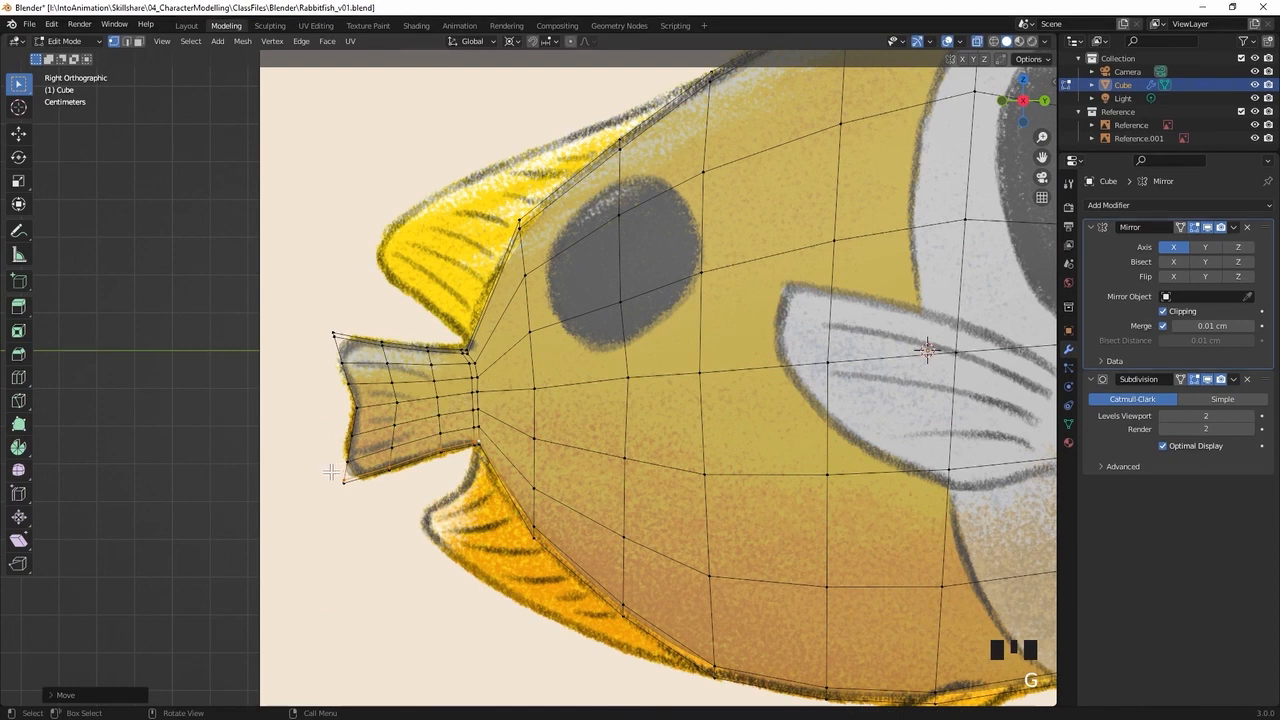
Move the middle row of vertices down the tail fin's rear edge slightly towards the body to follow the reference
middle_drag(335, 355, 406, 306)
click(386, 321)
shift+click(408, 320)
shift+click(409, 322)
shift+click(420, 359)
shift+click(414, 398)
shift+click(405, 434)
shift+click(401, 459)
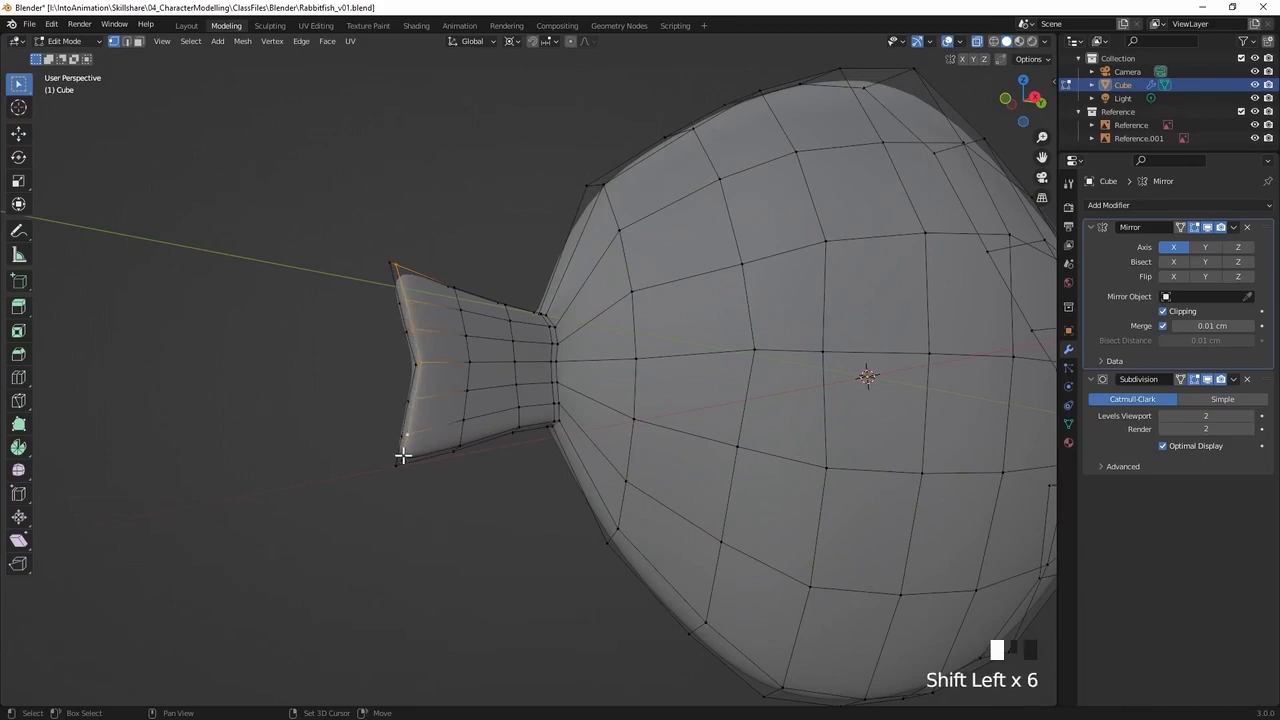
key(KP_3)
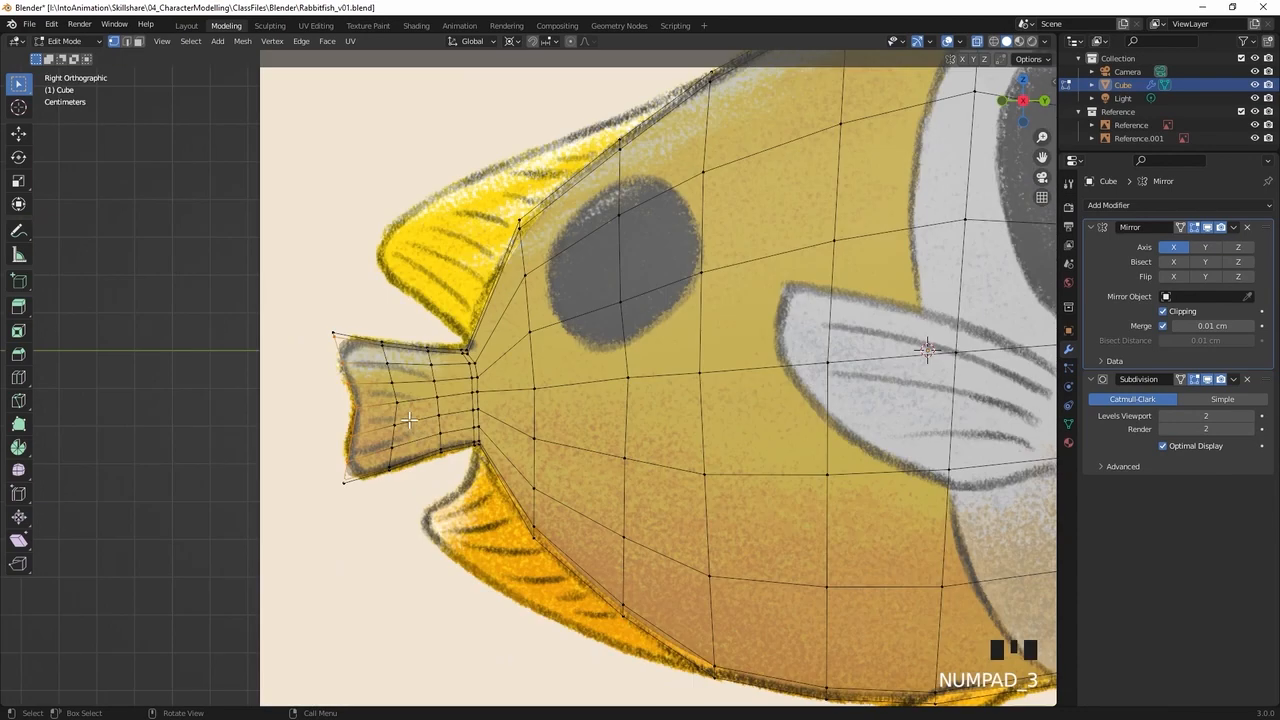
key(g)
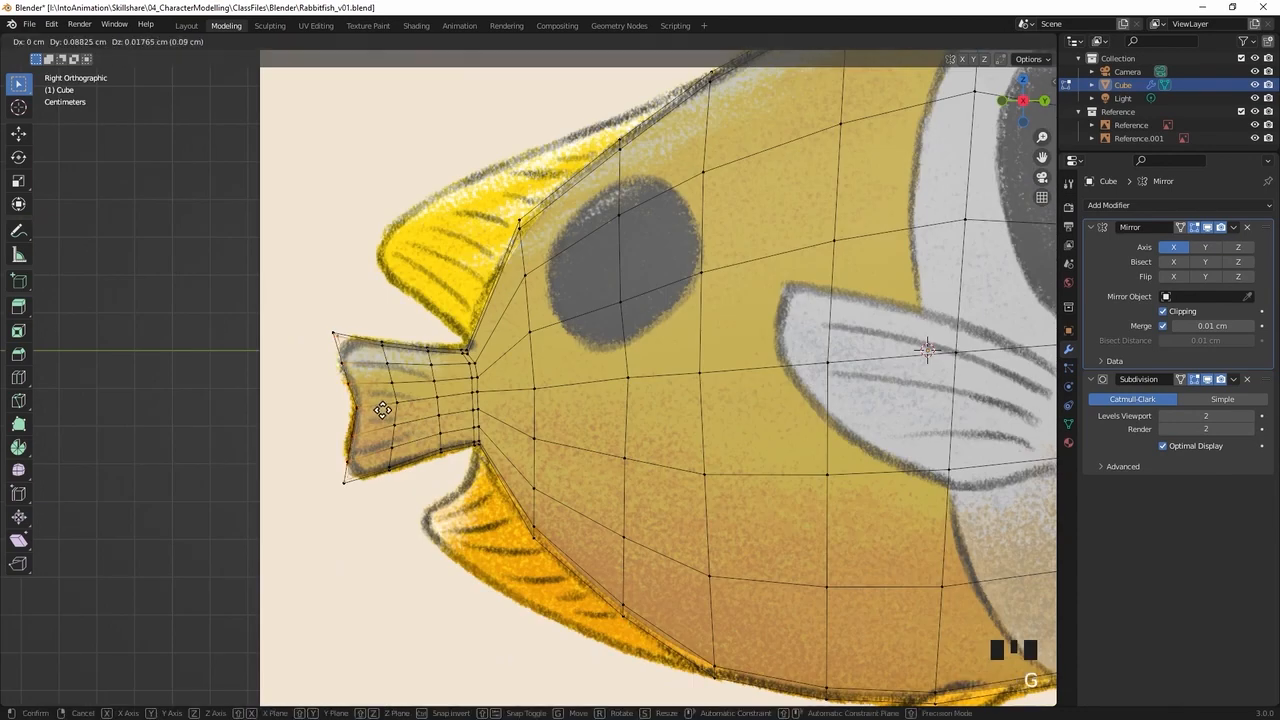
click(383, 410)
Move the vertices just above the tail fin's lower rear tip slightly backwards, about 0.09 cm, in side view
middle_drag(423, 359, 446, 386)
middle_drag(555, 467, 514, 419)
click(410, 518)
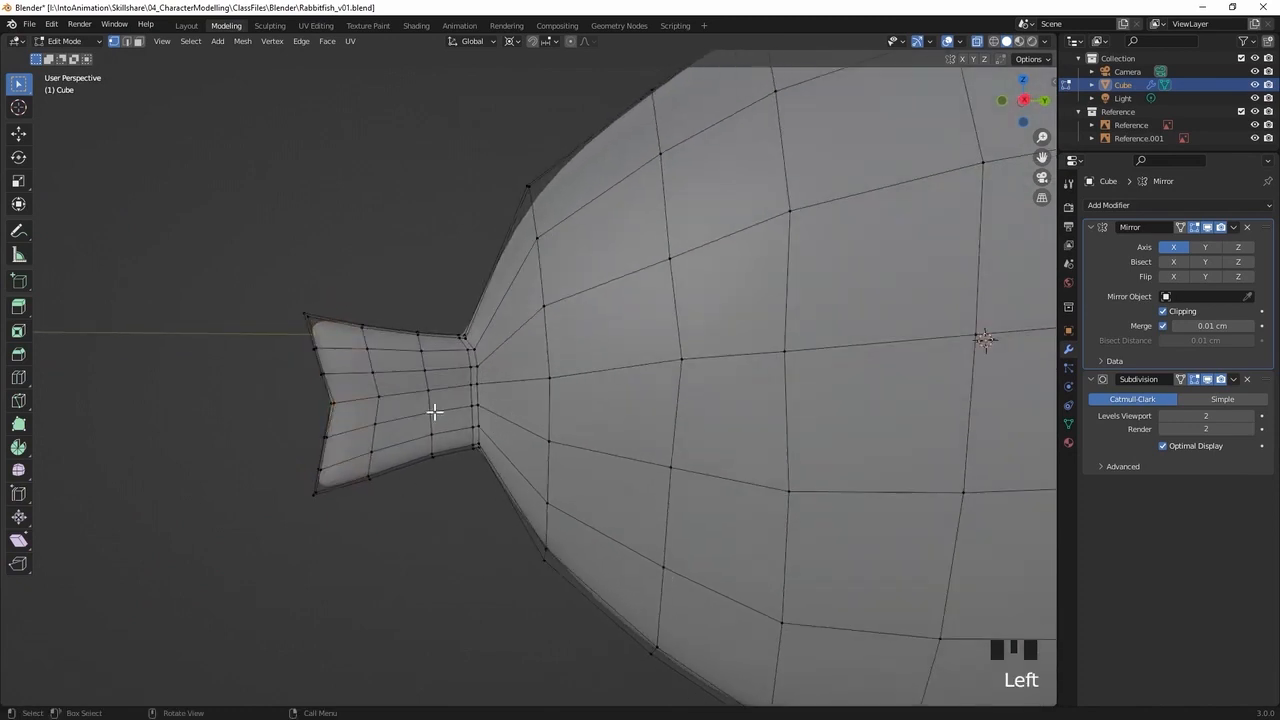
key(KP_3)
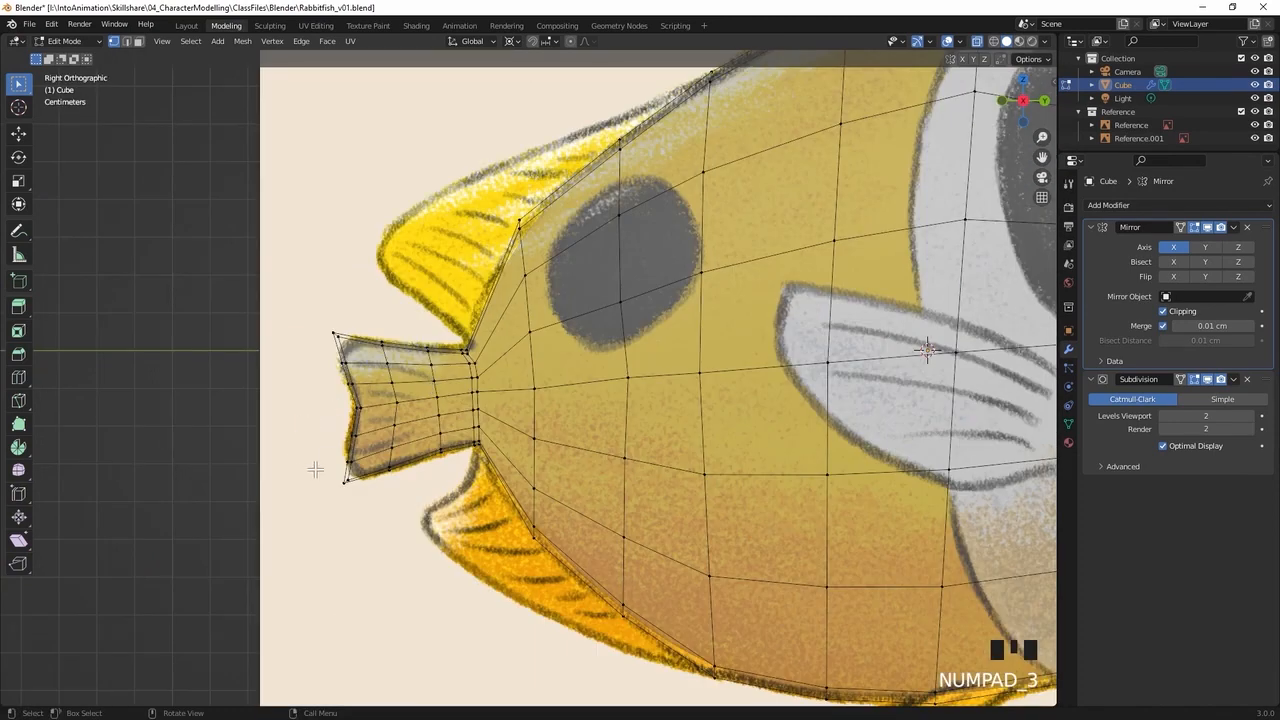
click(327, 429)
drag(328, 425, 372, 464)
key(f)
key(g)
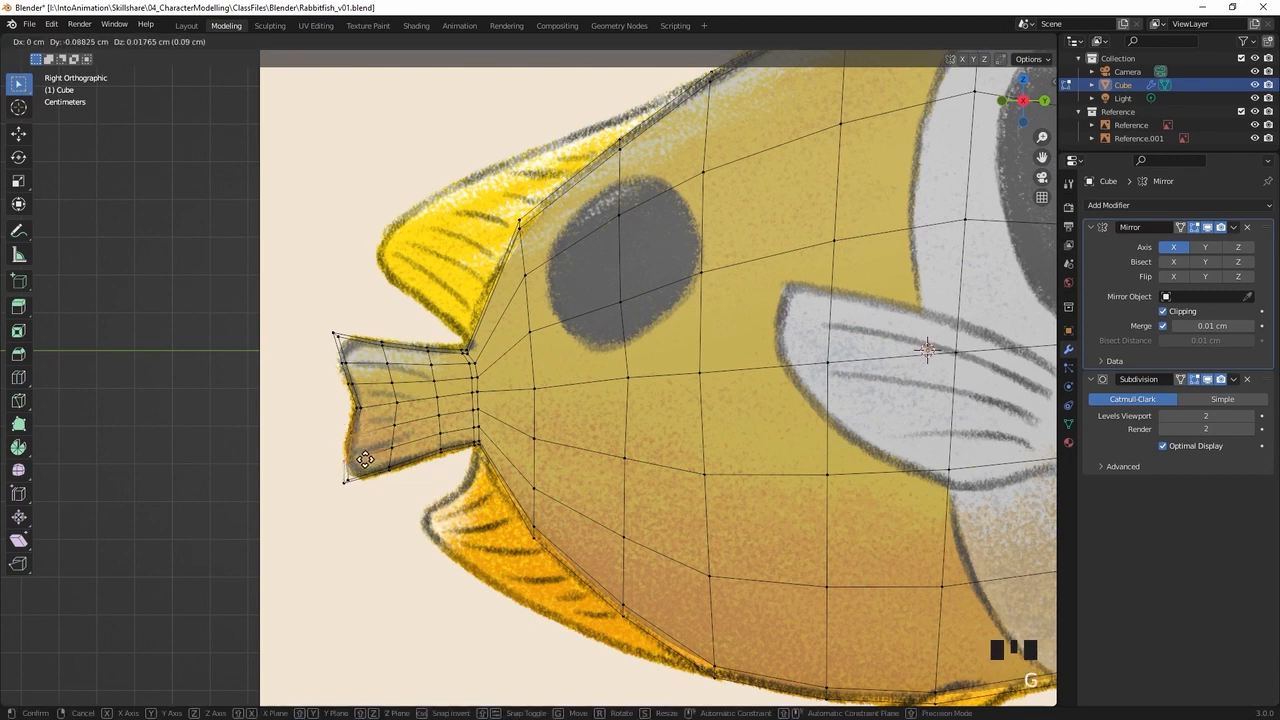
click(357, 457)
Move the vertices below the tail fin's upper tip backwards and both rear tips slightly towards the body to round the corners
click(342, 362)
key(g)
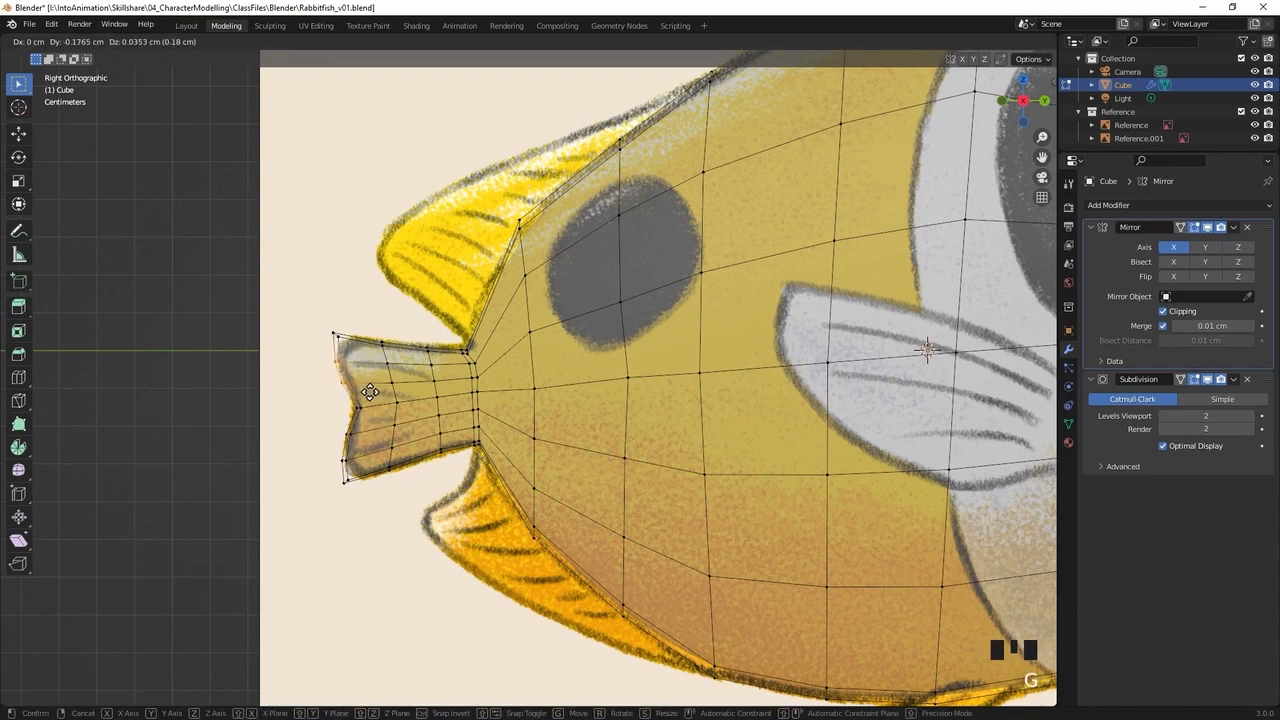
click(368, 392)
drag(324, 319, 343, 347)
key(g)
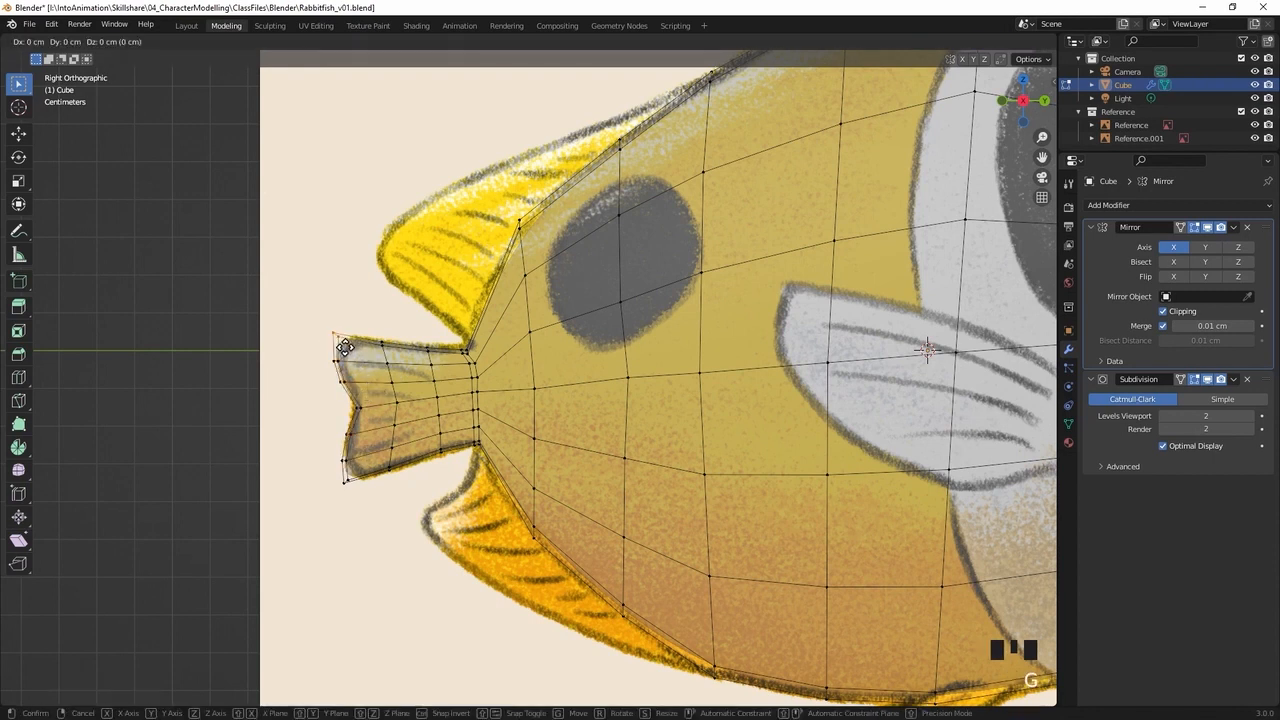
click(346, 346)
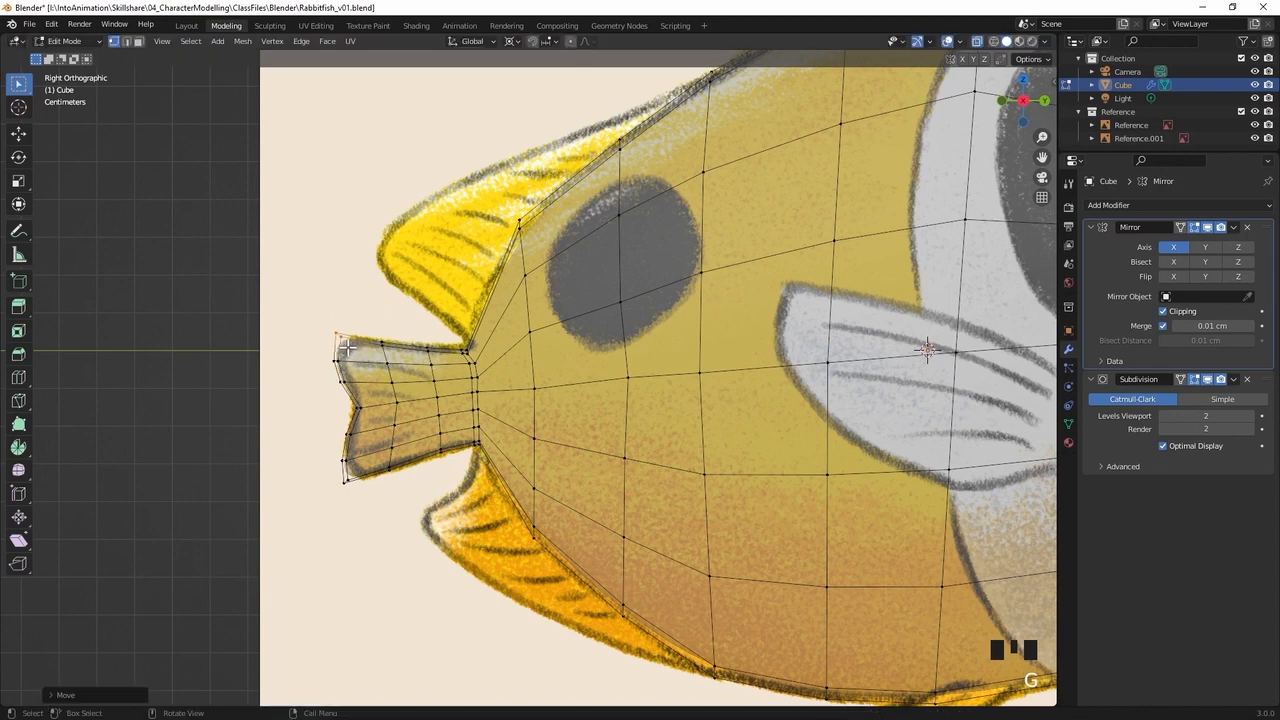
click(358, 472)
key(g)
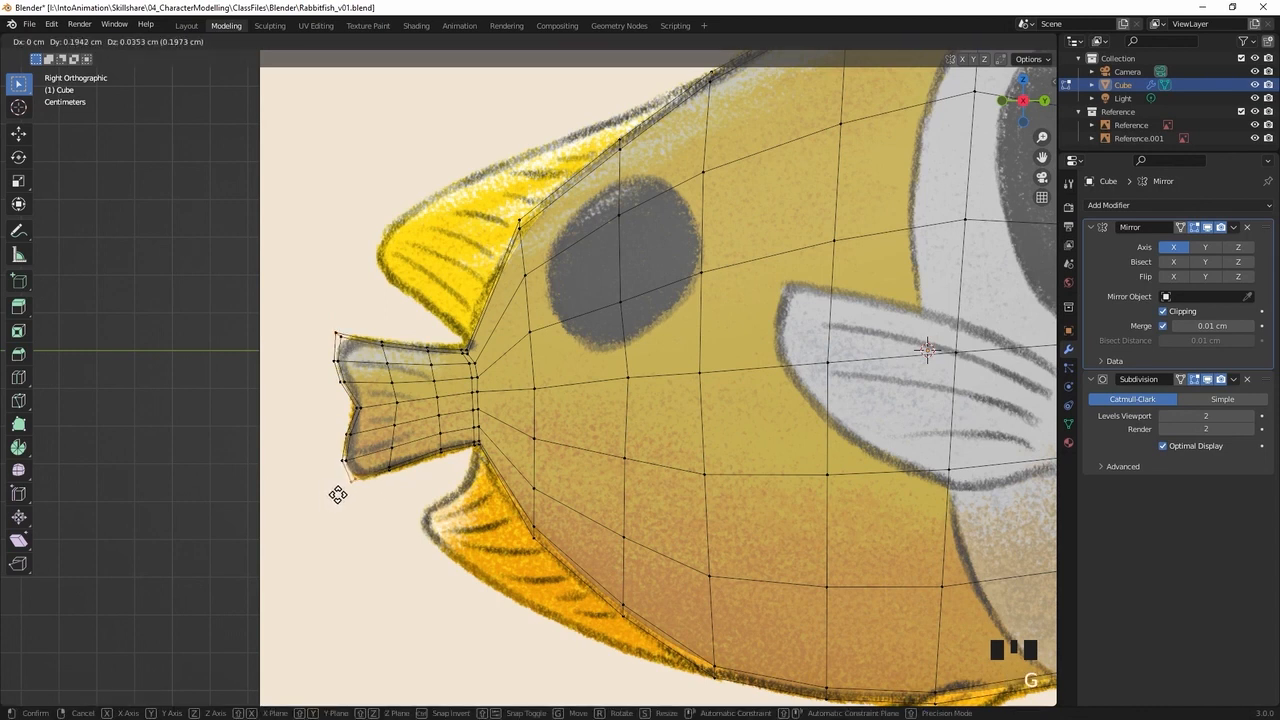
click(337, 493)
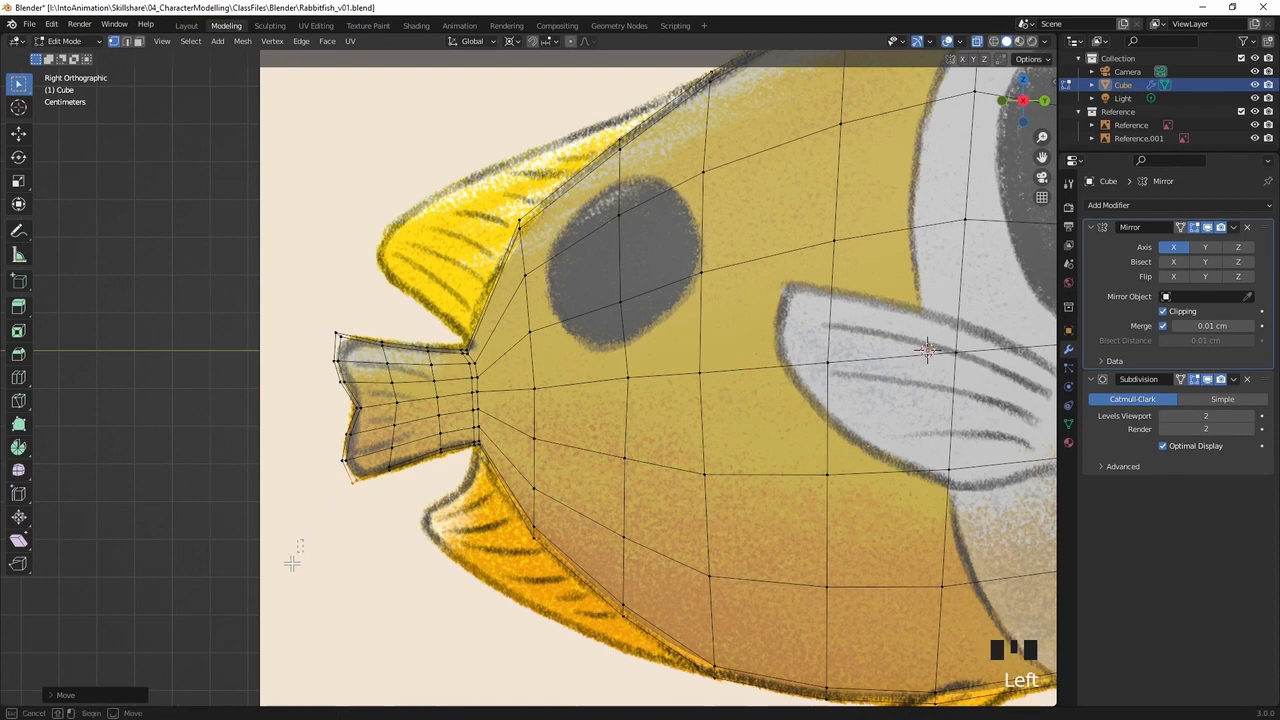
Check the whole body shape in perspective and save the file
middle_drag(572, 415, 629, 474)
shift+middle_drag(729, 391, 674, 371)
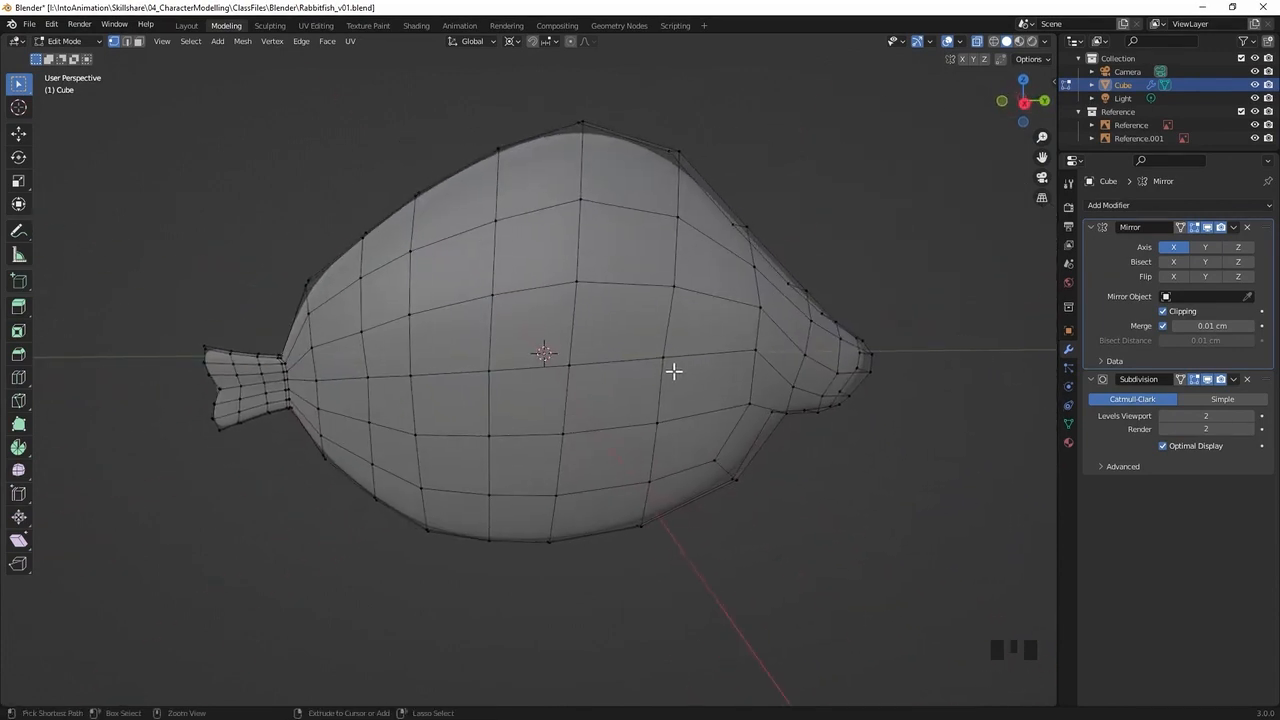
key(ctrl+s)
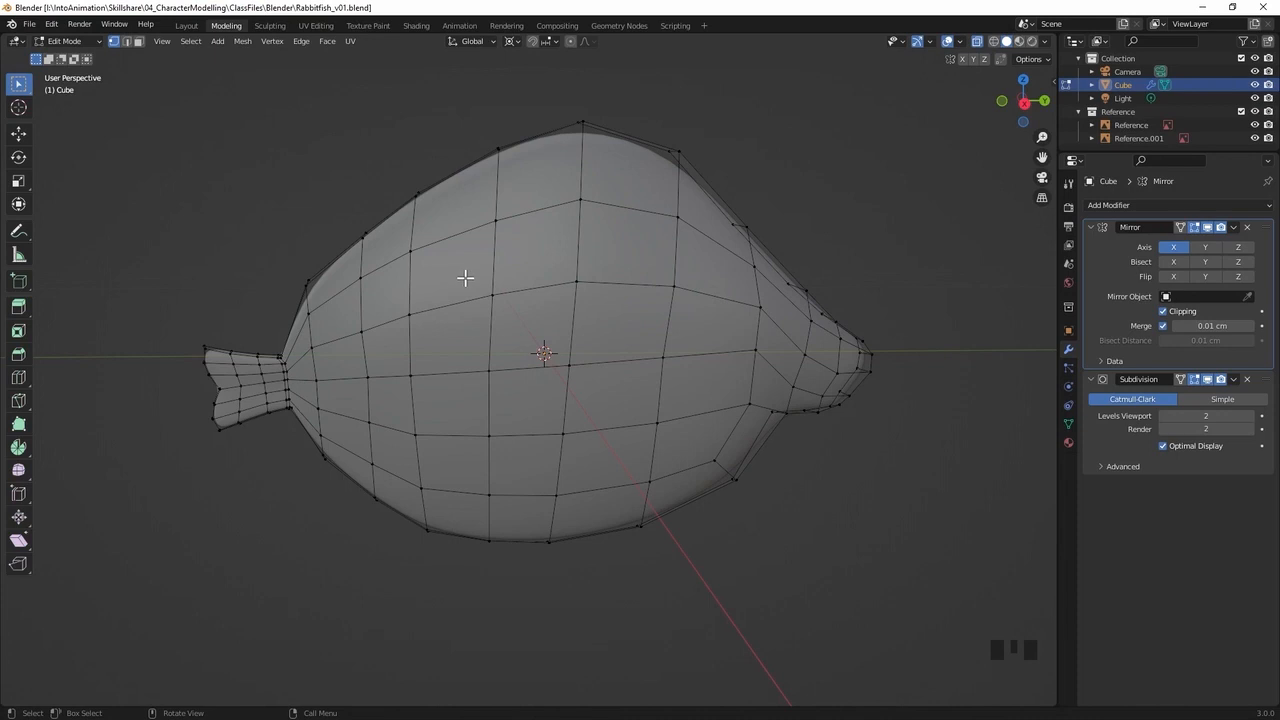
Inset the three faces along the back above the tail, where the dorsal fin attaches, with Boundary turned off
key(KP_3)
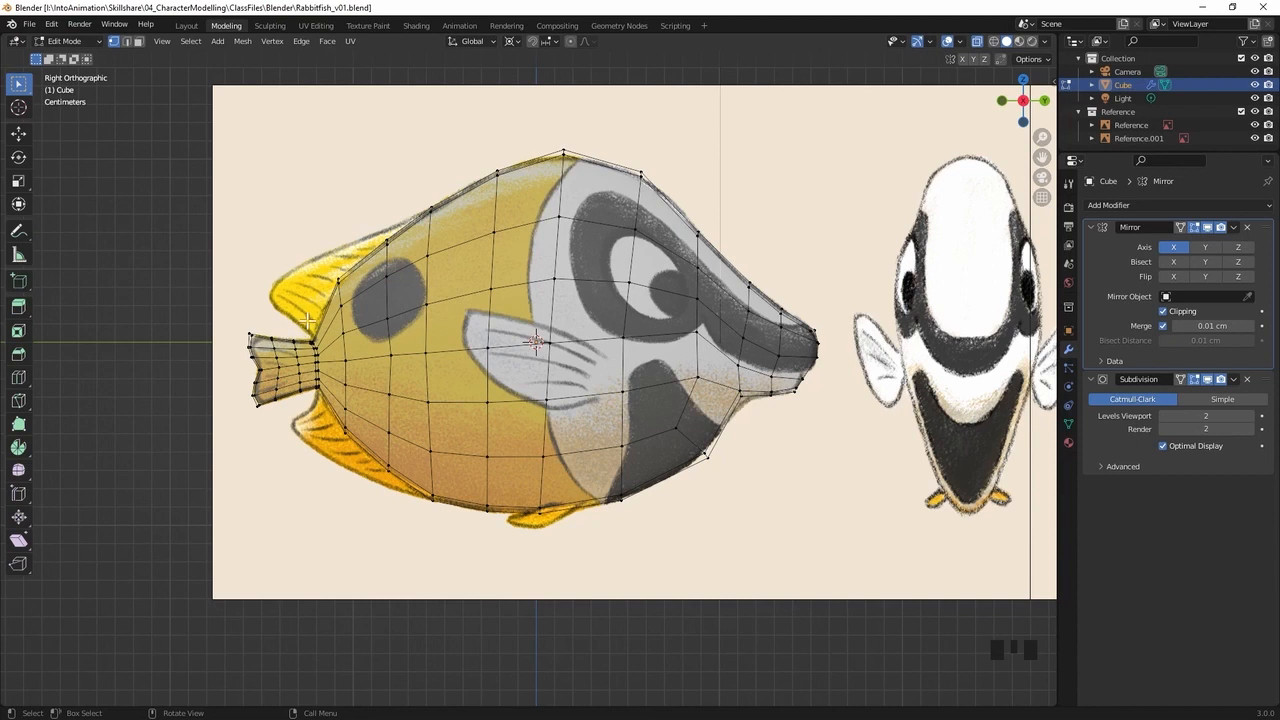
middle_drag(451, 260, 537, 263)
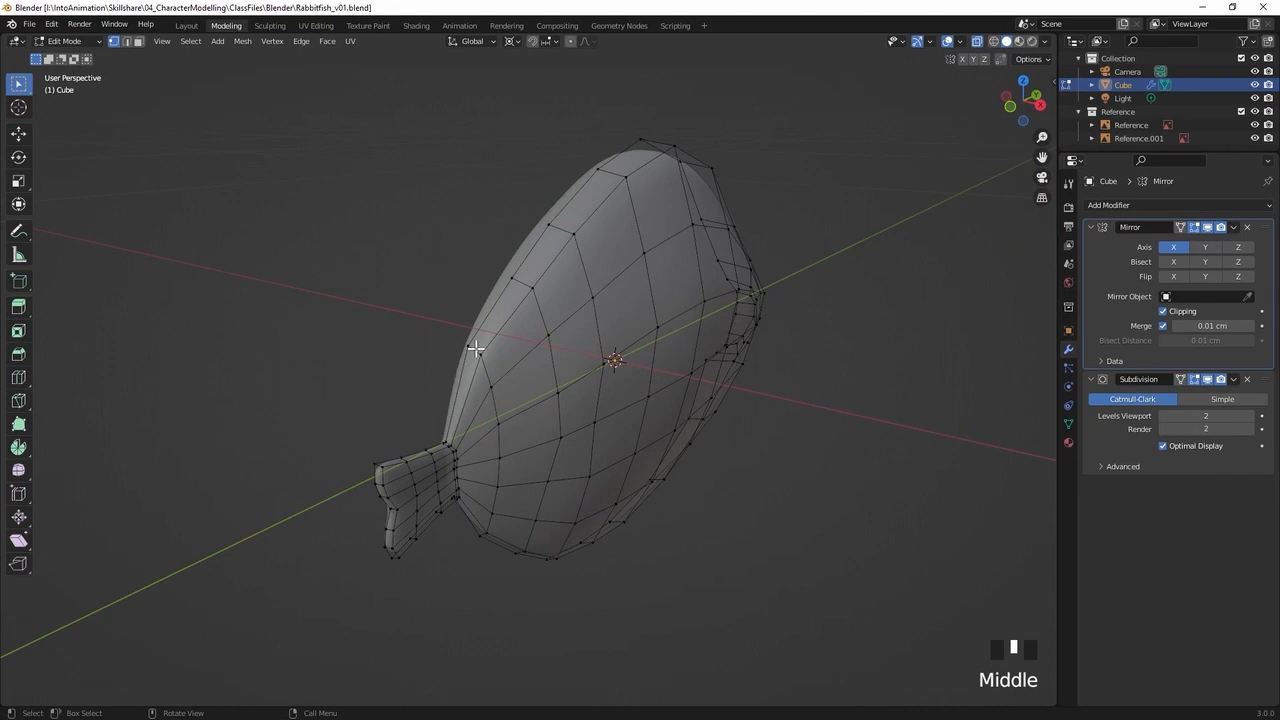
key(3)
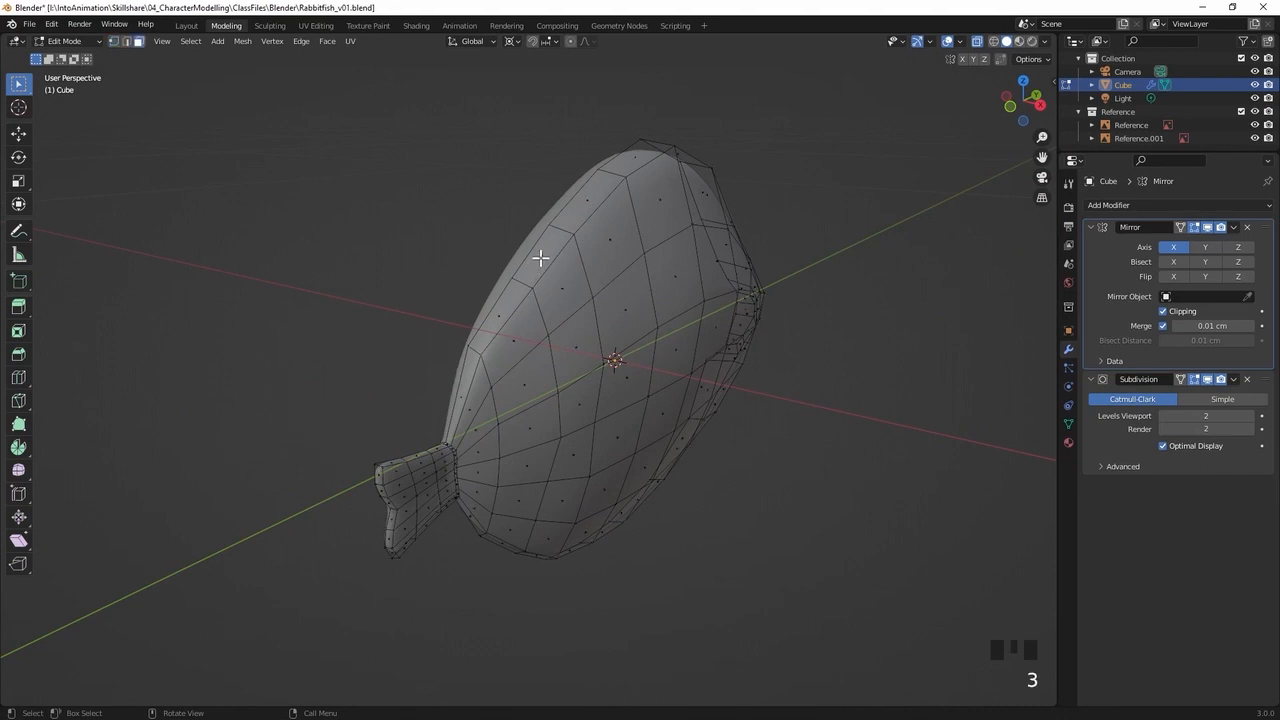
click(541, 259)
shift+click(493, 315)
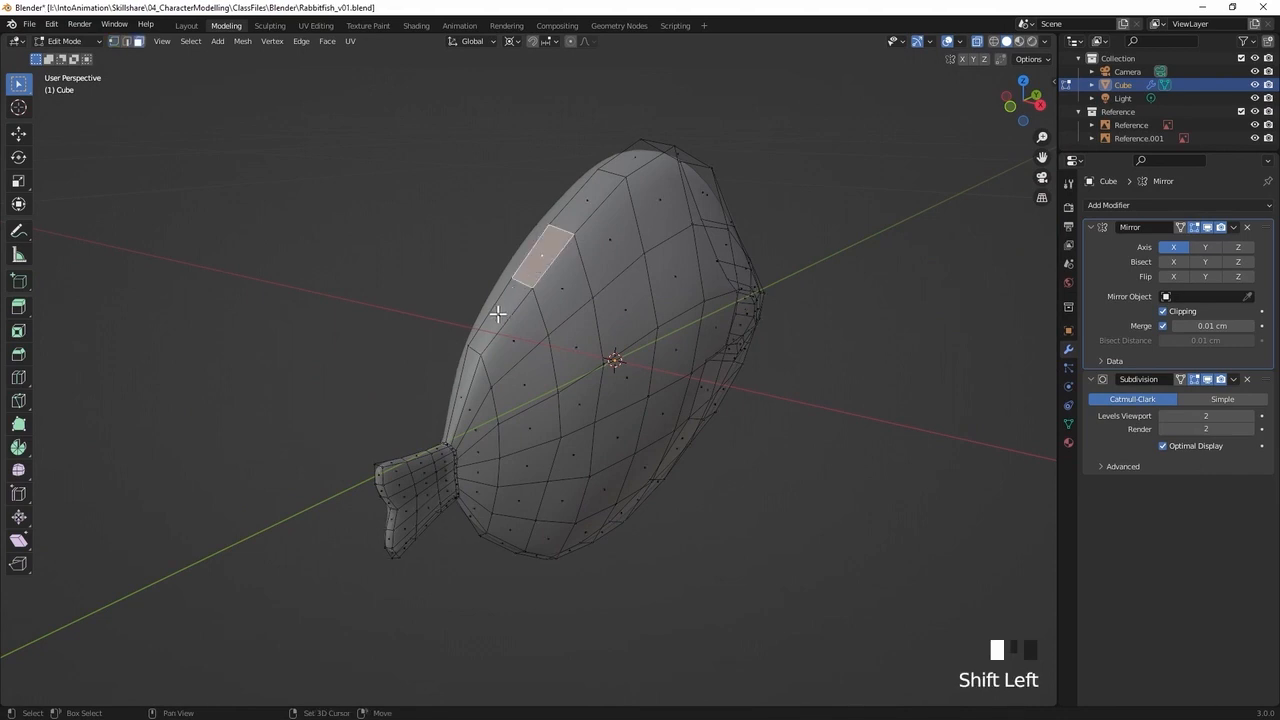
shift+click(462, 382)
middle_drag(551, 244, 439, 198)
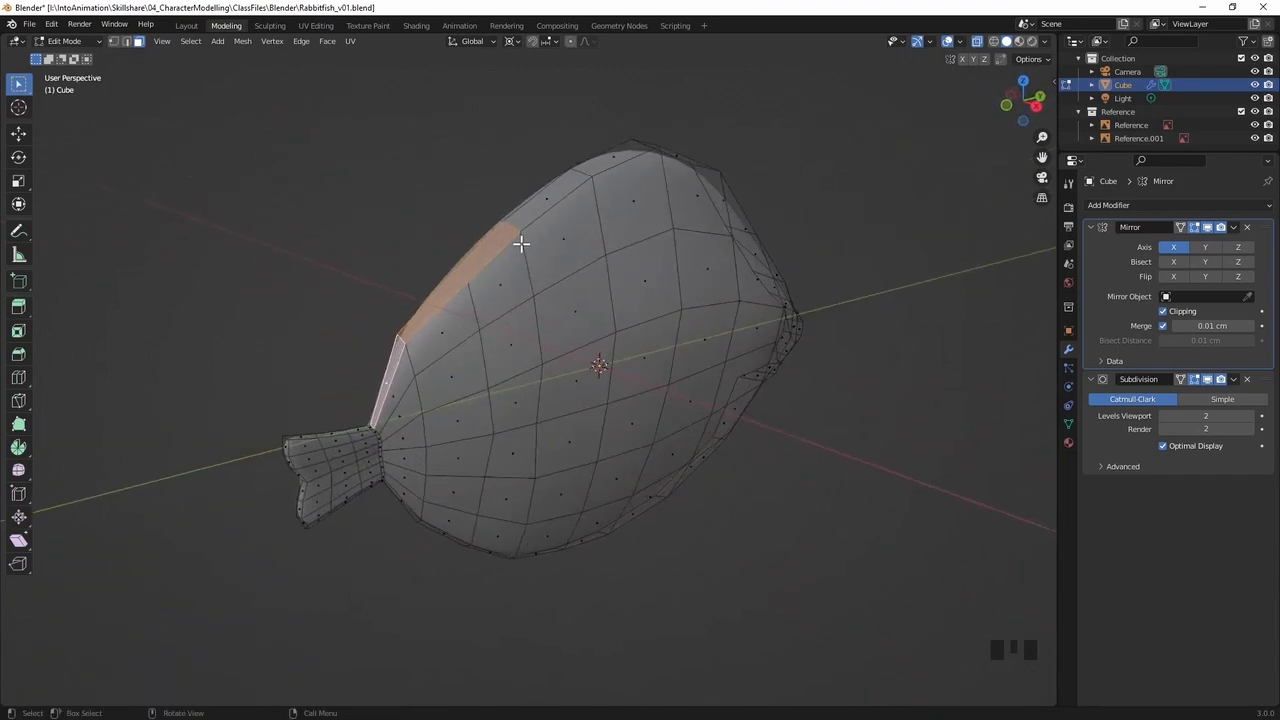
middle_drag(594, 281, 610, 232)
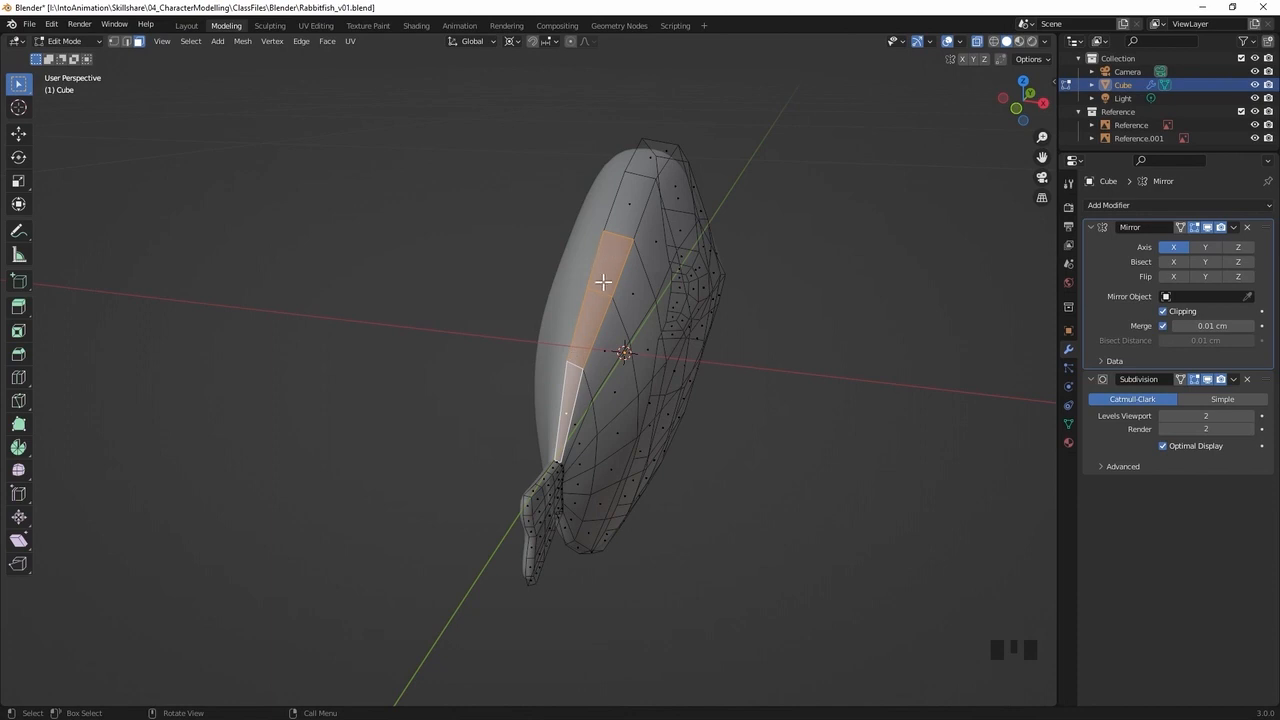
middle_drag(575, 260, 547, 268)
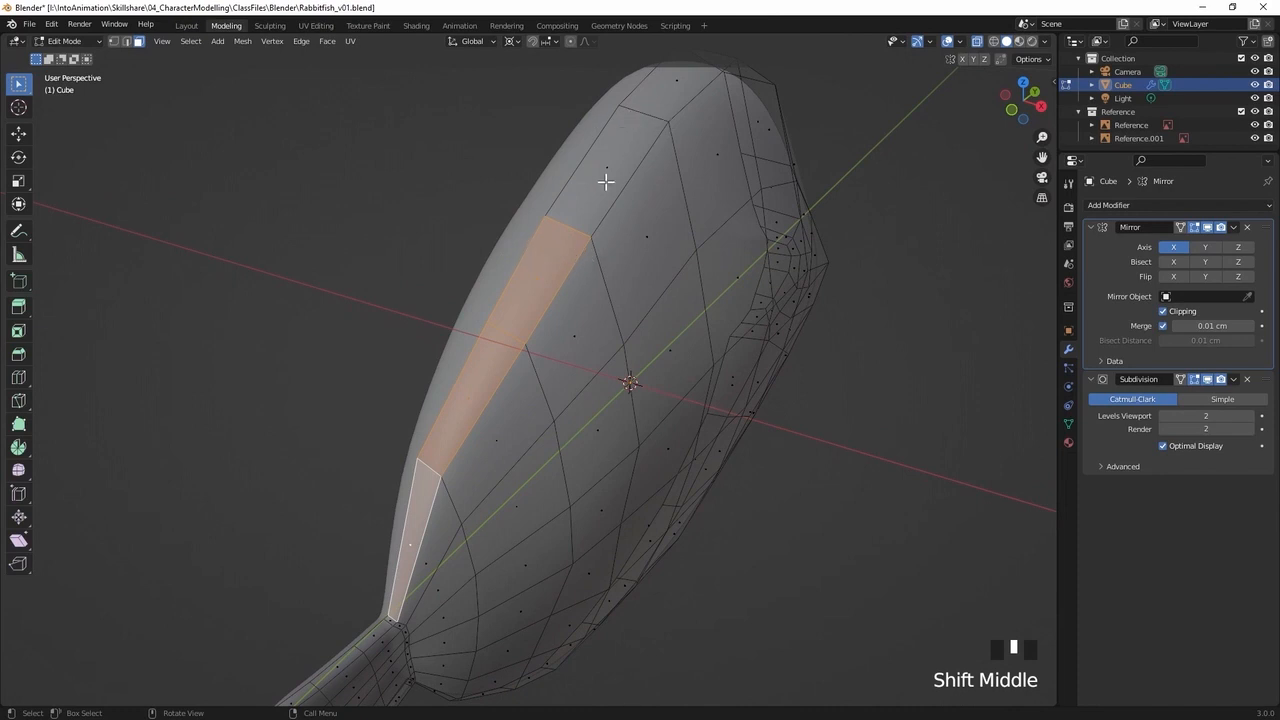
shift+middle_drag(536, 327, 584, 295)
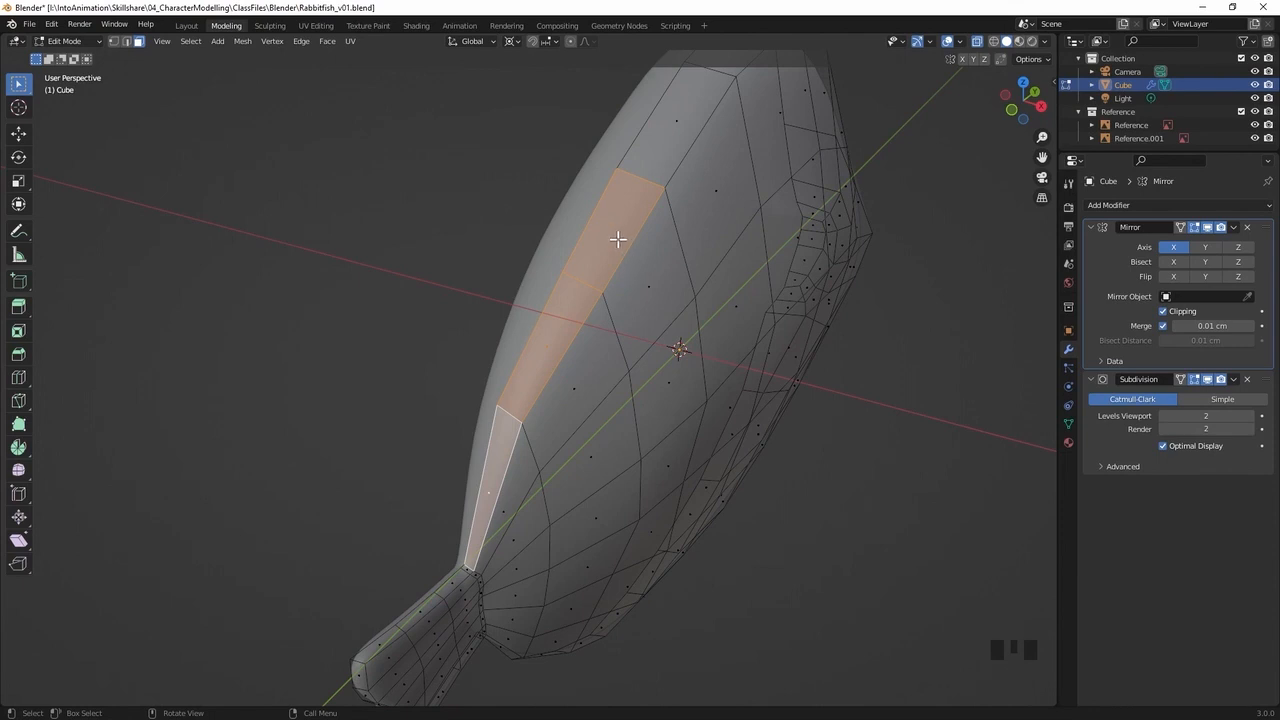
key(i)
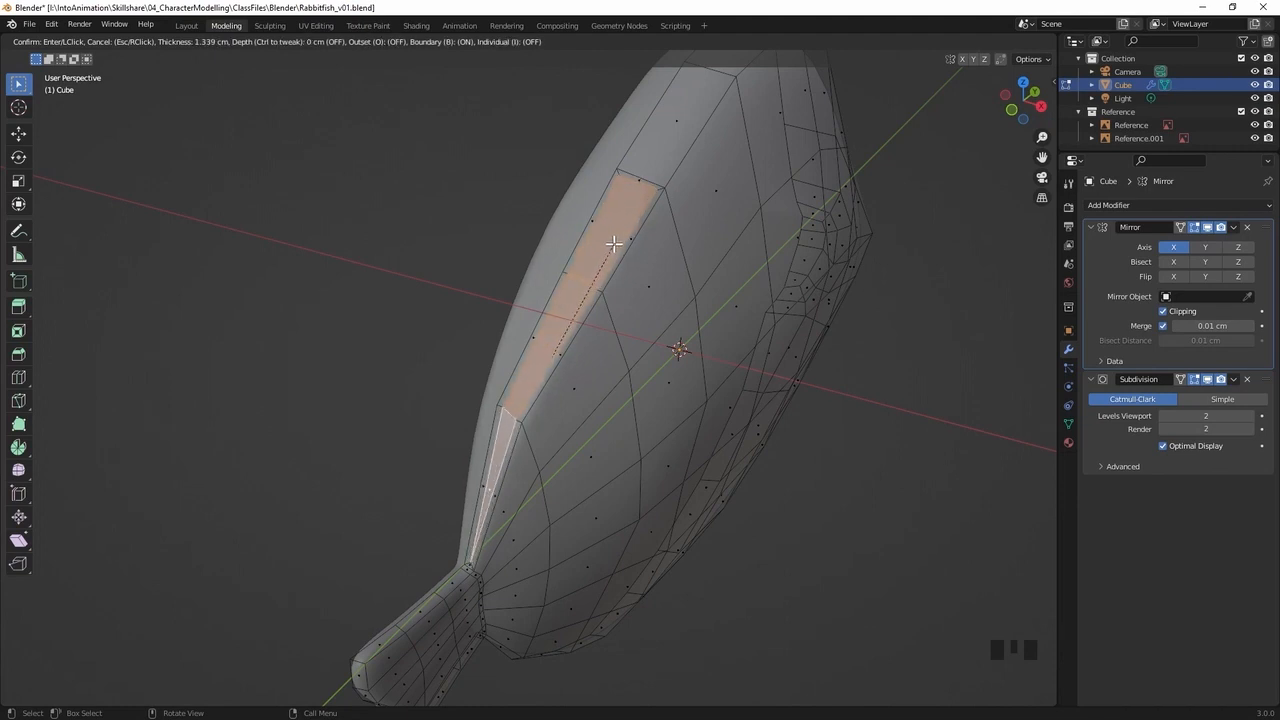
key(b)
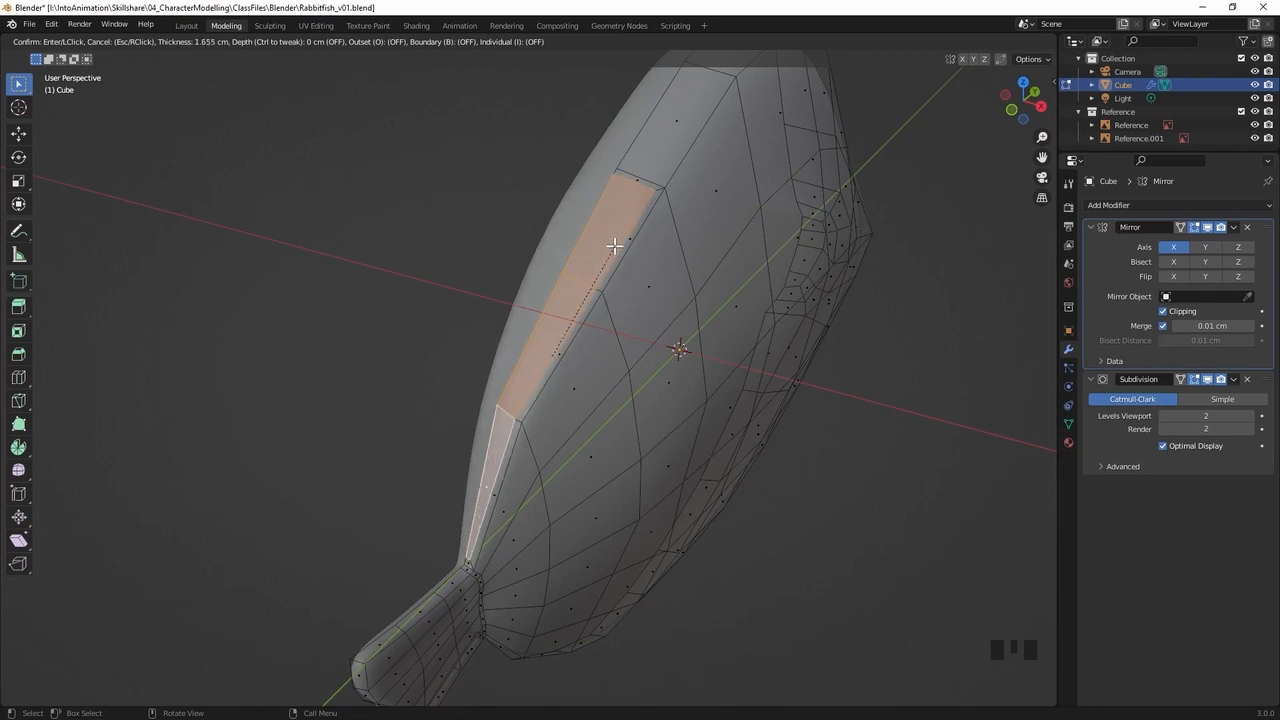
Finish the inset of the back faces and slide its three outer vertices about halfway towards the body's centre line
click(615, 246)
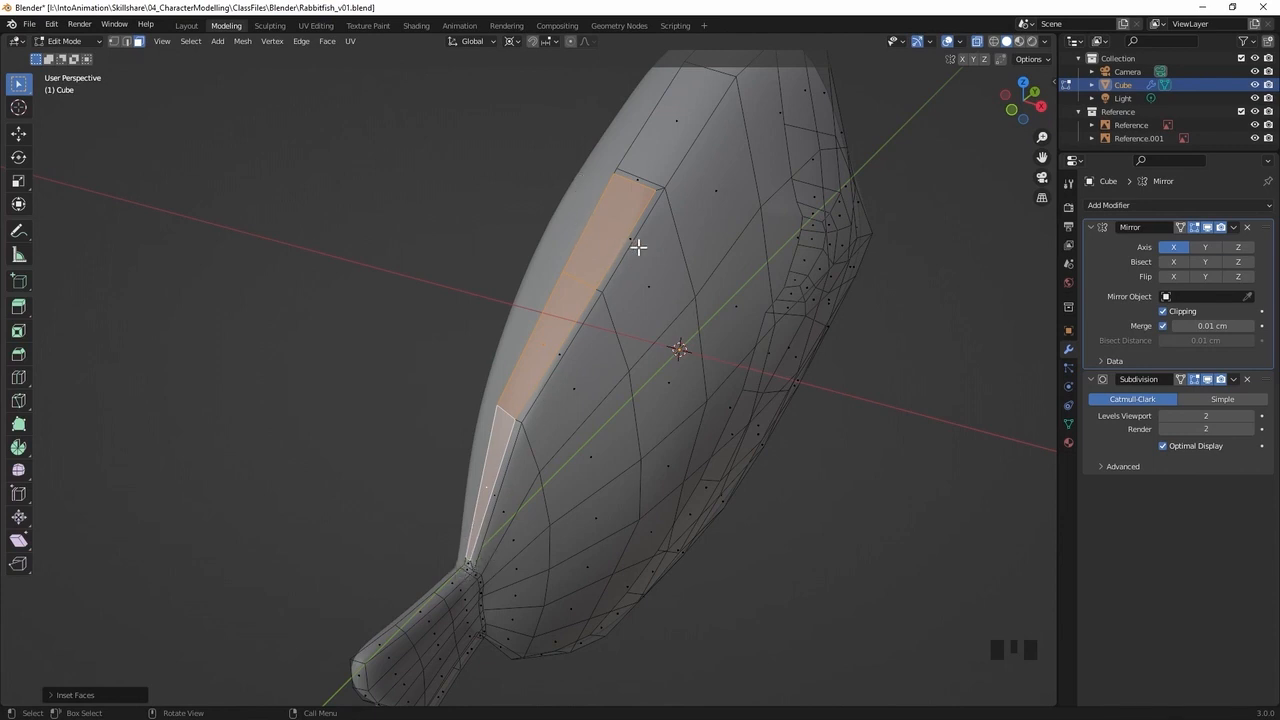
mouse_move(678, 225)
middle_down()
mouse_move(700, 206)
mouse_move(677, 217)
middle_up()
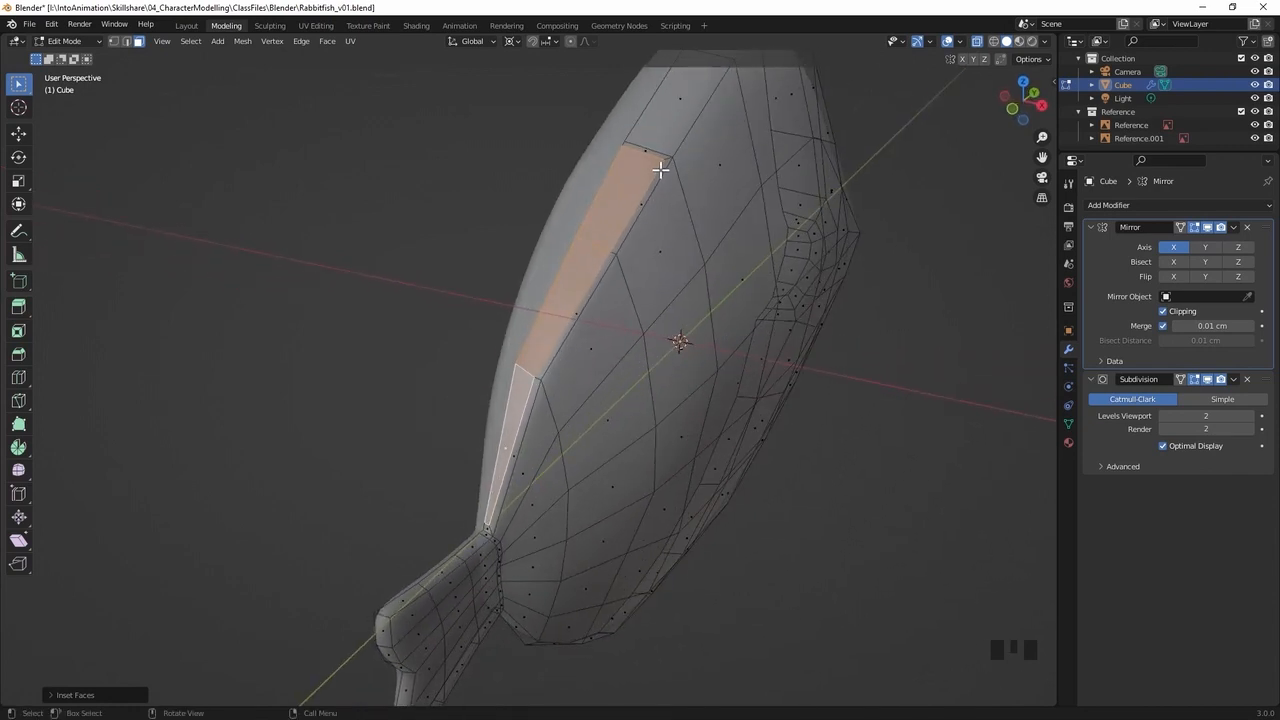
key(1)
click(623, 223)
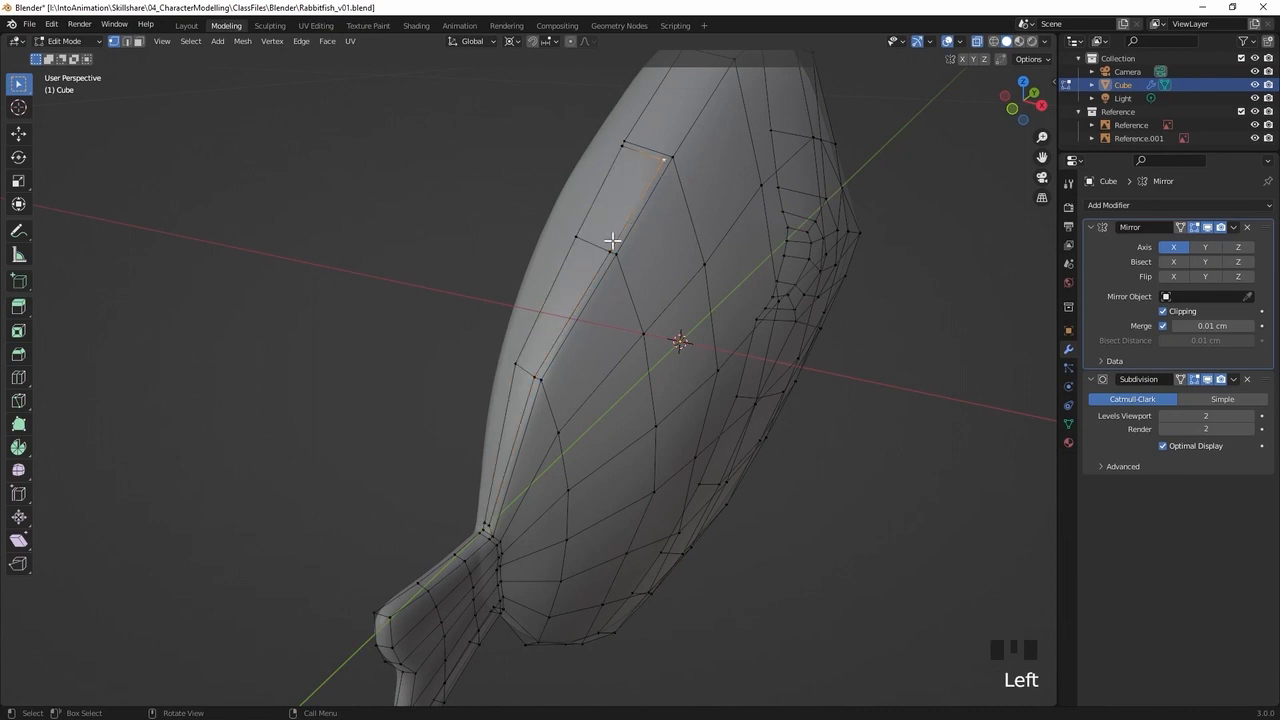
shift+click(603, 259)
shift+click(537, 376)
middle_drag(589, 385, 628, 345)
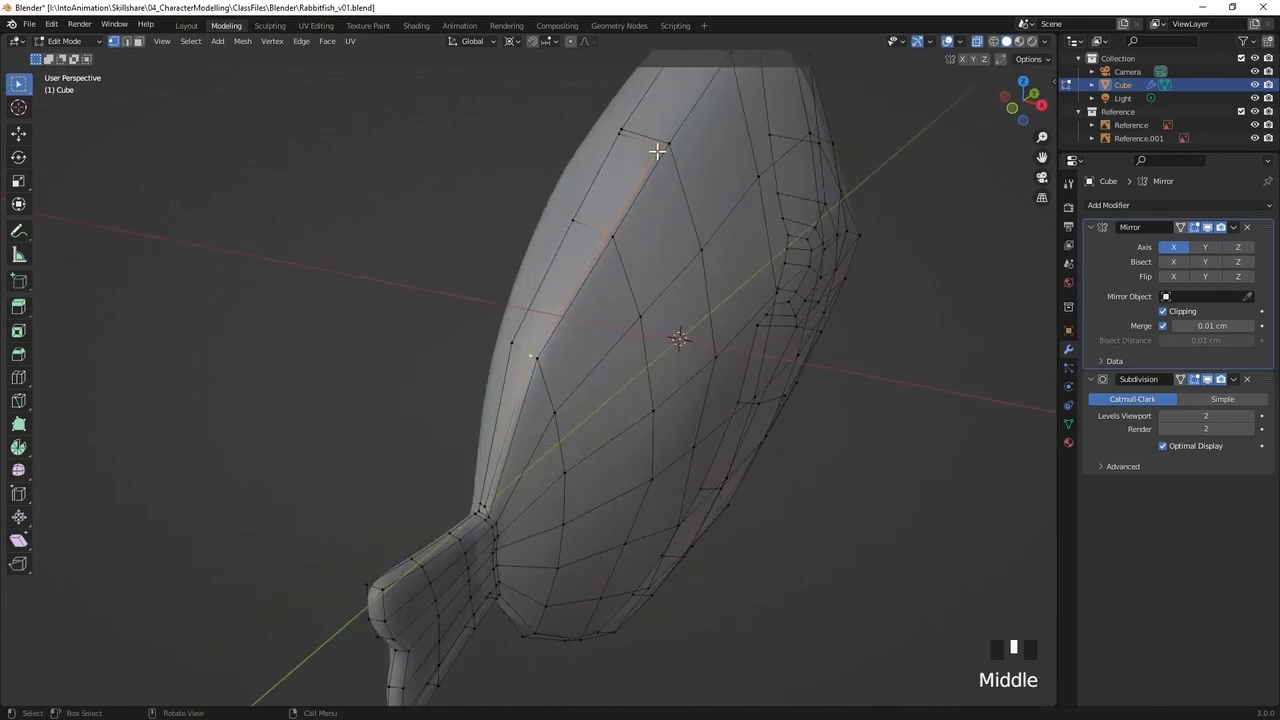
key(g)
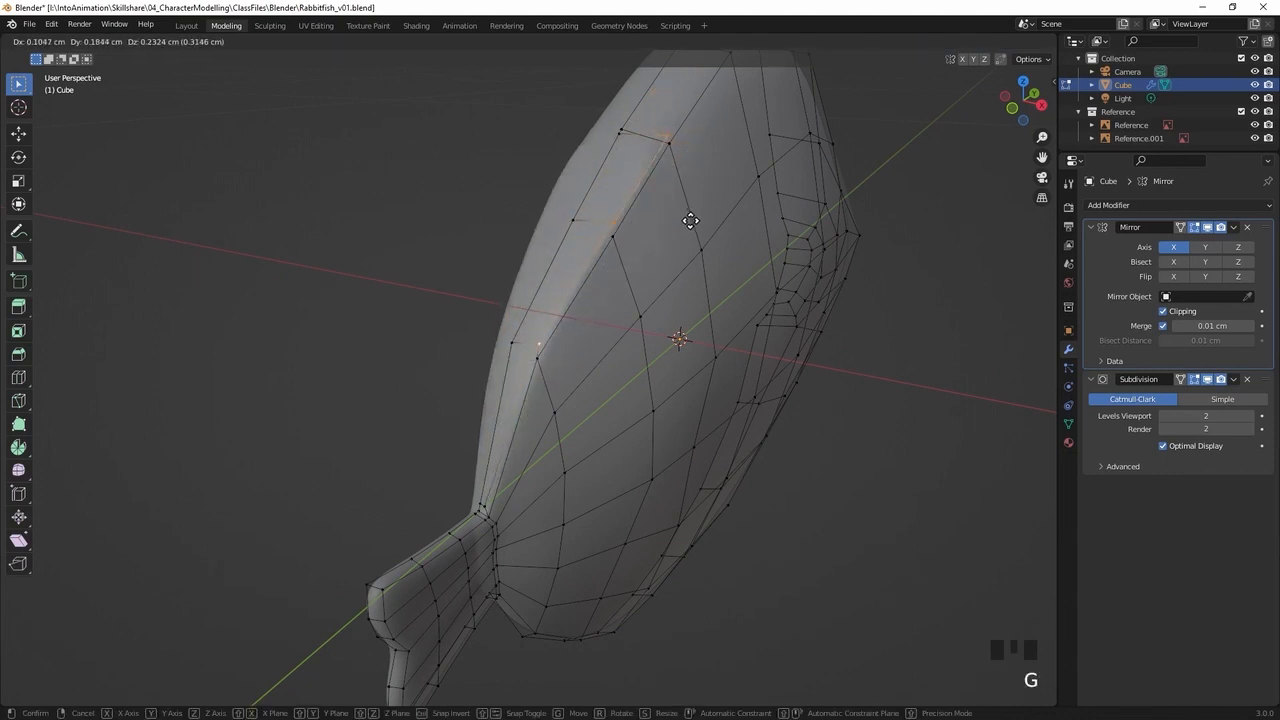
key(g)
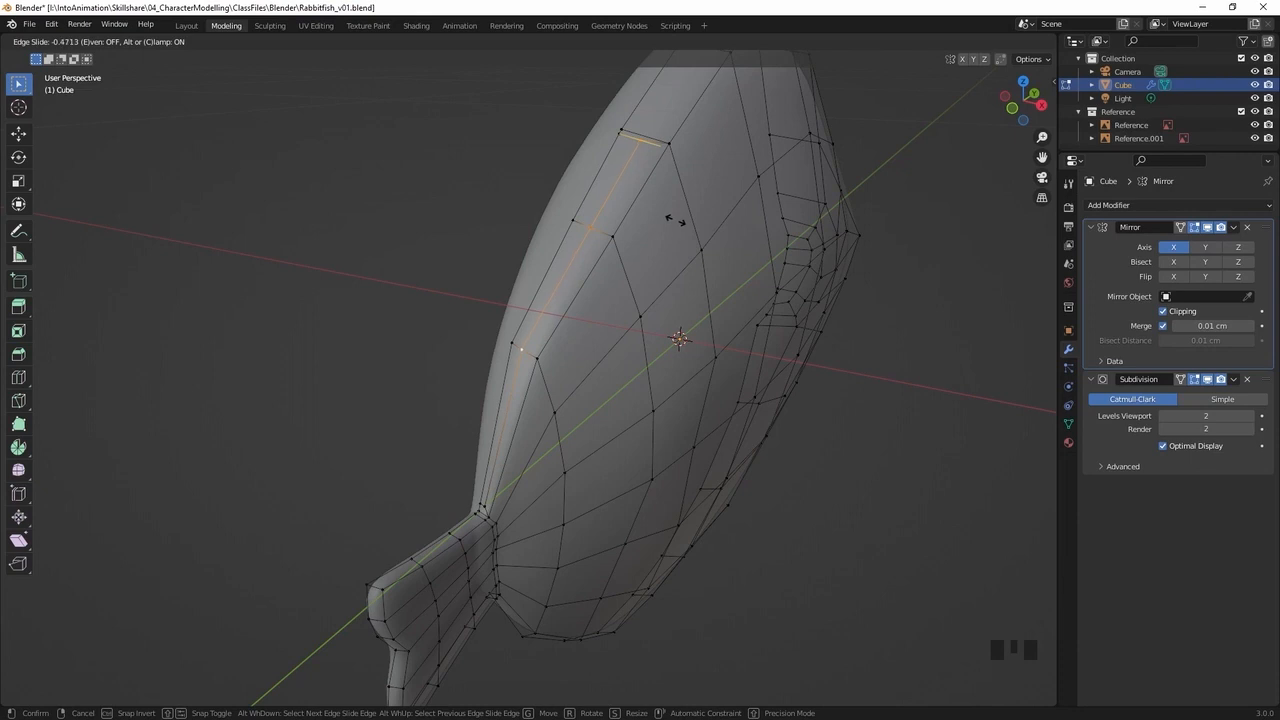
click(676, 221)
Slide the inset's front and second outer vertices further towards the centre line to narrow the dorsal fin base
middle_drag(703, 233, 631, 226)
click(632, 221)
shift+click(673, 139)
key(g)
key(g)
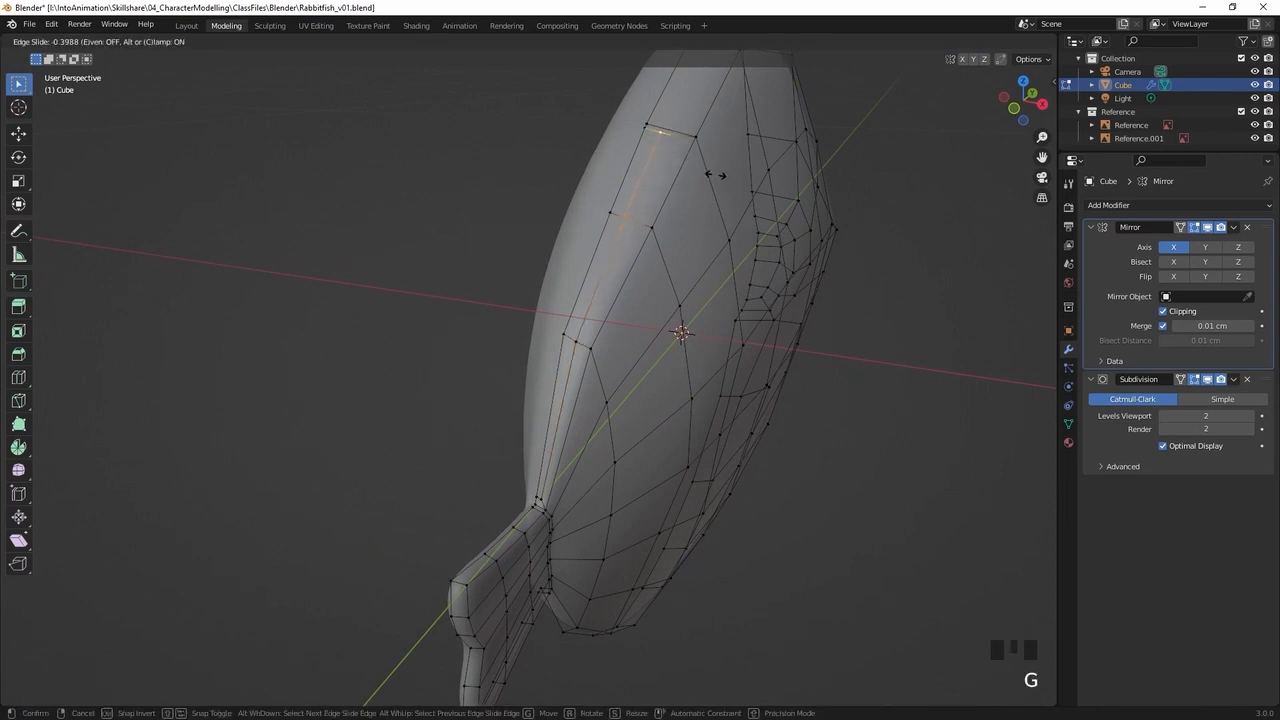
click(713, 173)
click(662, 131)
key(g)
key(g)
click(661, 123)
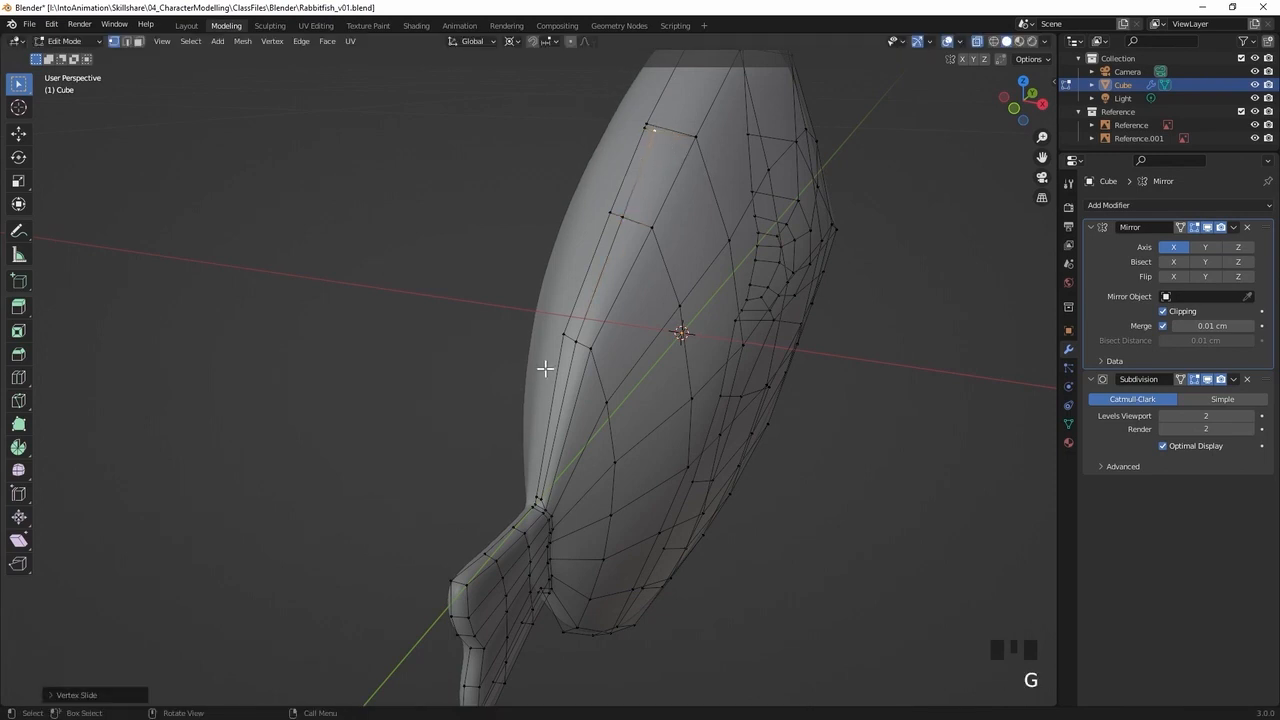
Edge-slide the two vertices at the front end of the inset strip slightly backwards along the back
middle_drag(585, 341, 729, 380)
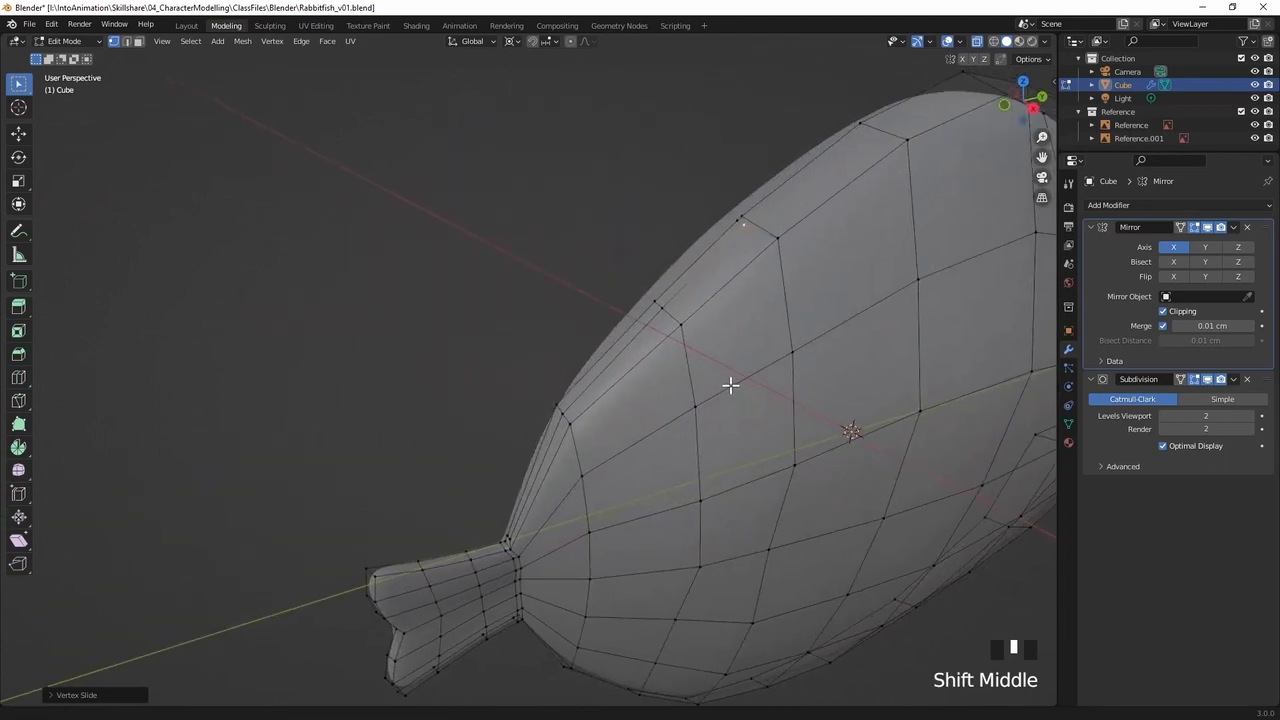
shift+click(732, 228)
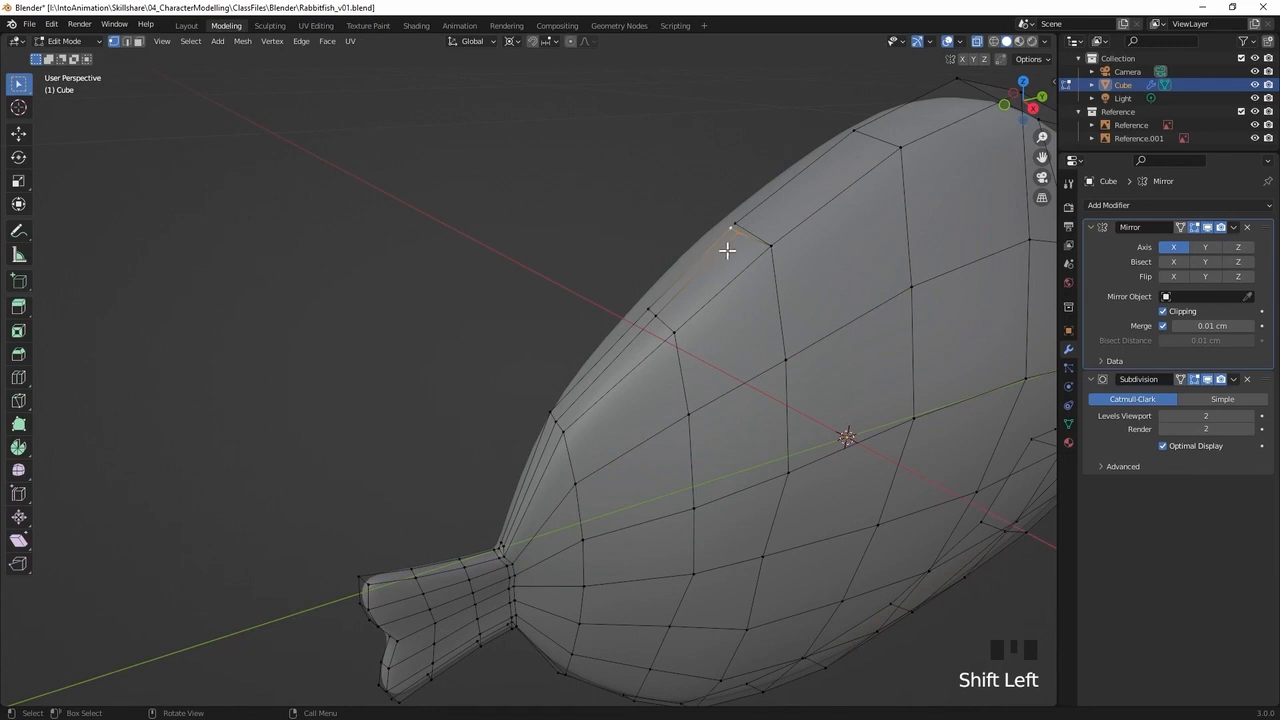
key(g)
key(g)
click(732, 251)
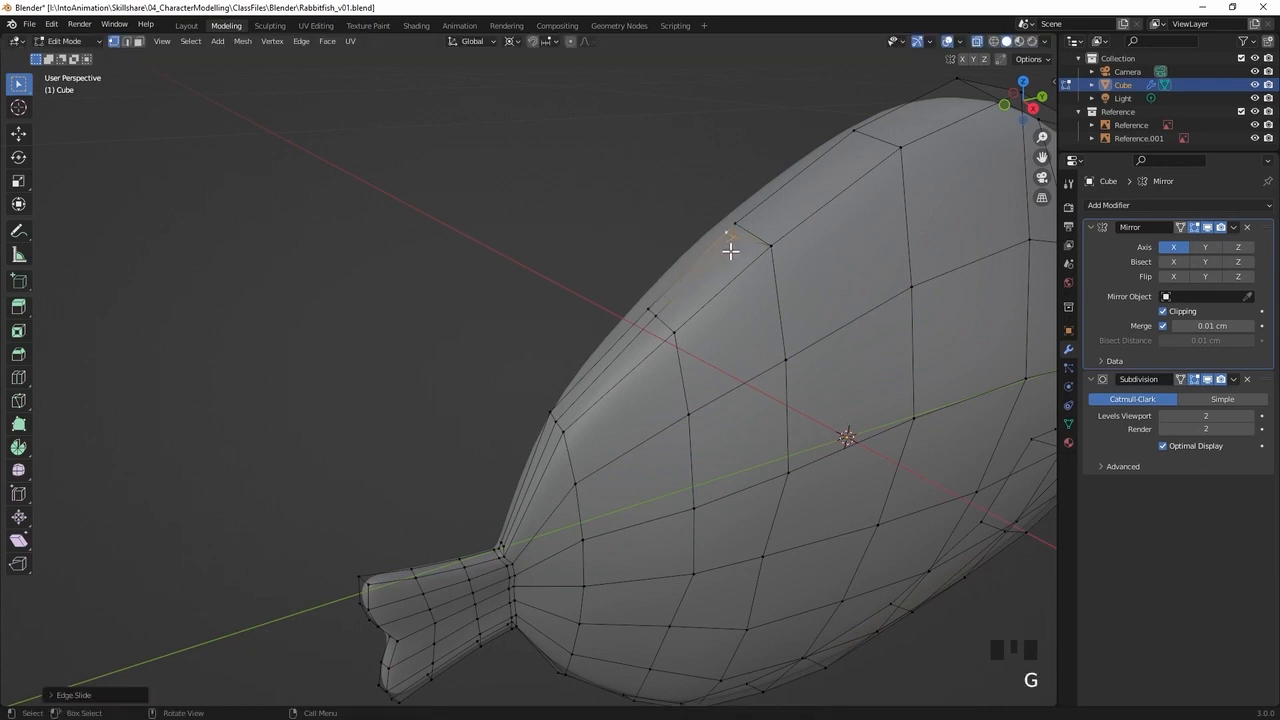
Extrude the three narrow inset faces along the back outwards about 2.3 cm to start the dorsal fin
middle_drag(608, 323, 724, 281)
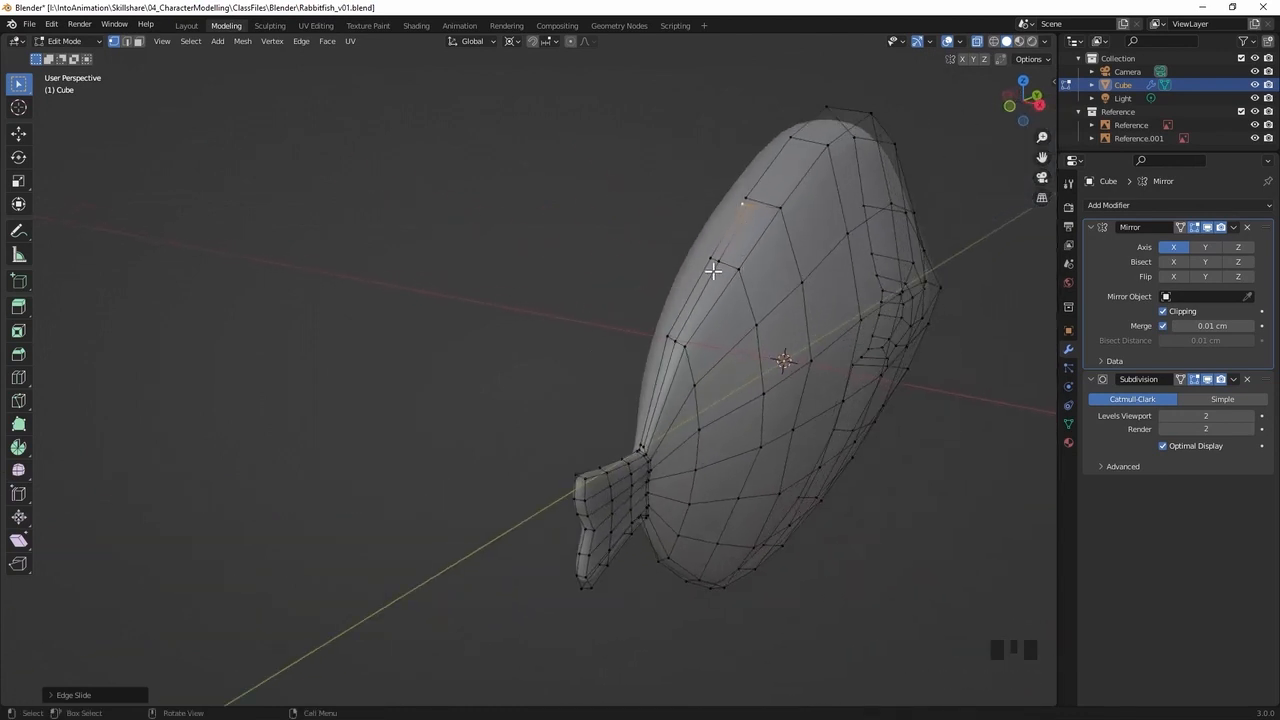
key(3)
click(729, 227)
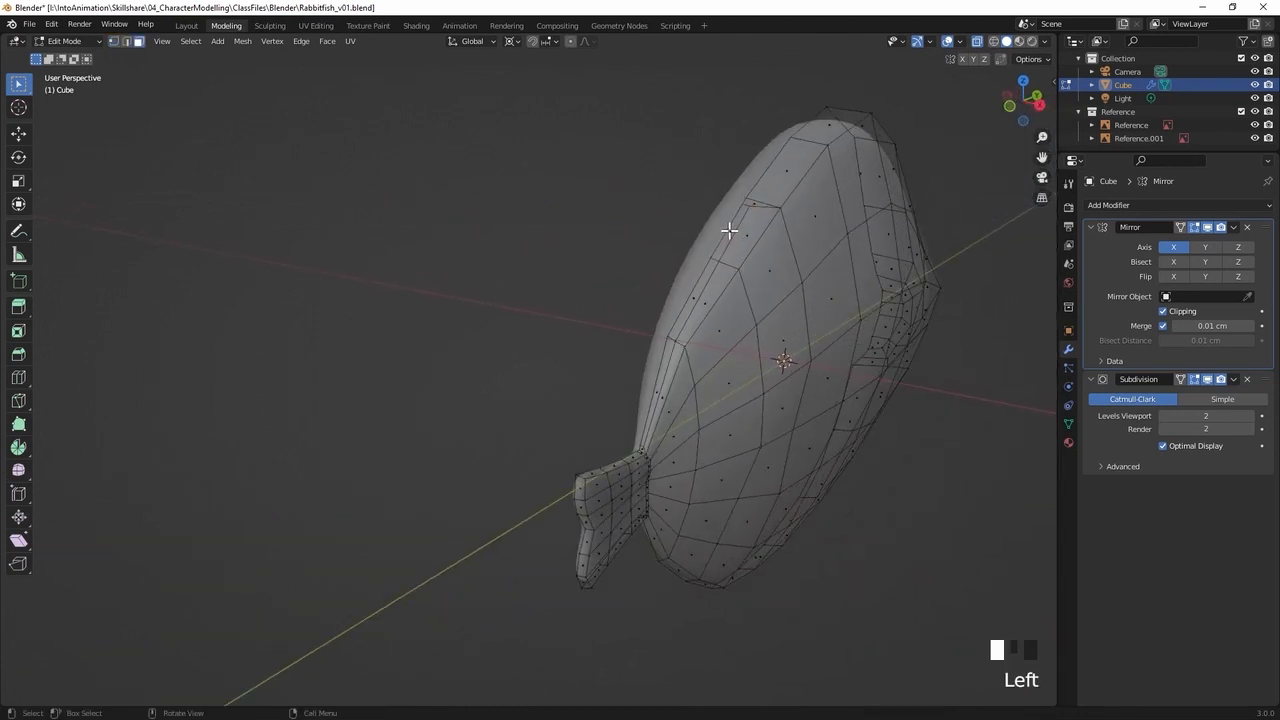
shift+click(689, 300)
shift+click(663, 373)
middle_drag(663, 373, 632, 314)
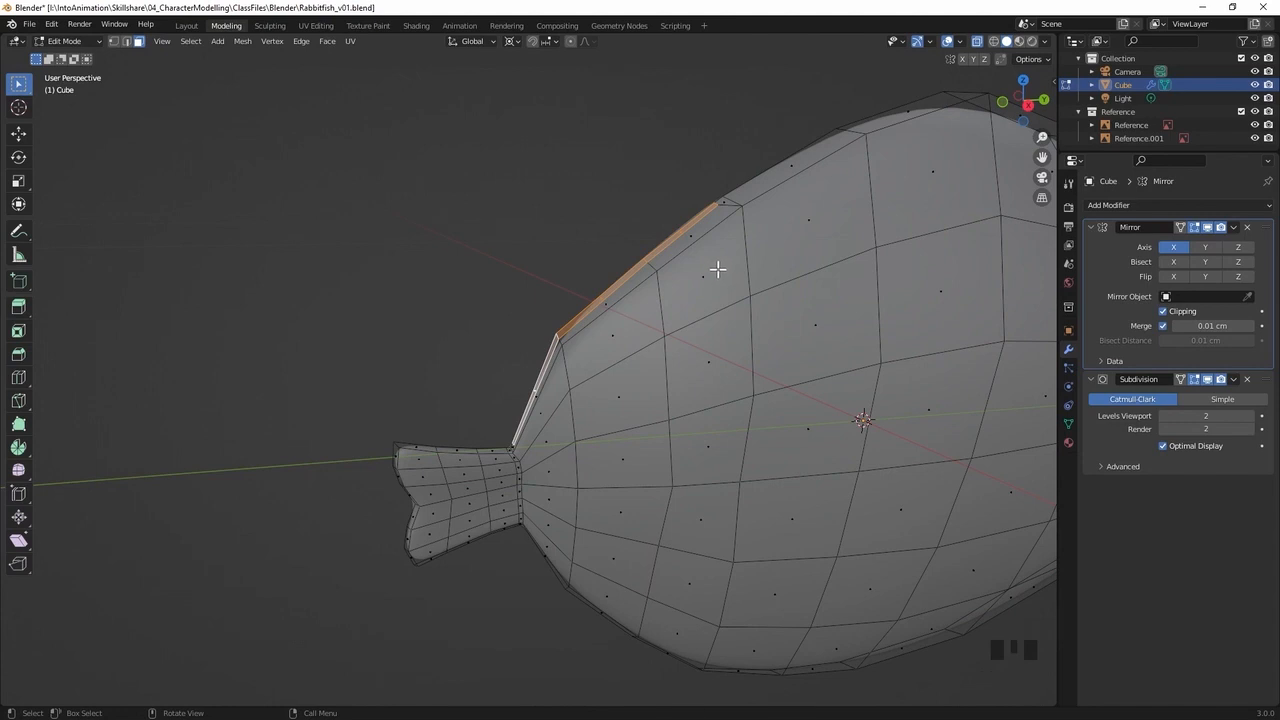
key(e)
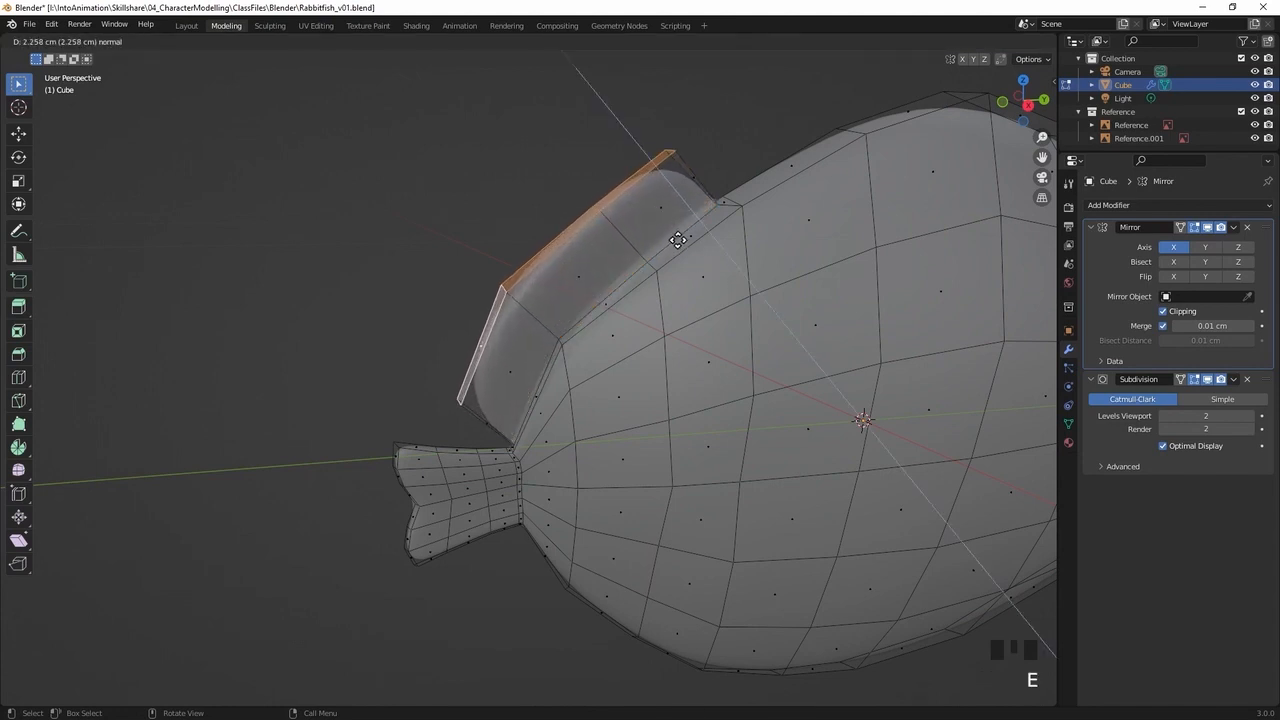
click(682, 245)
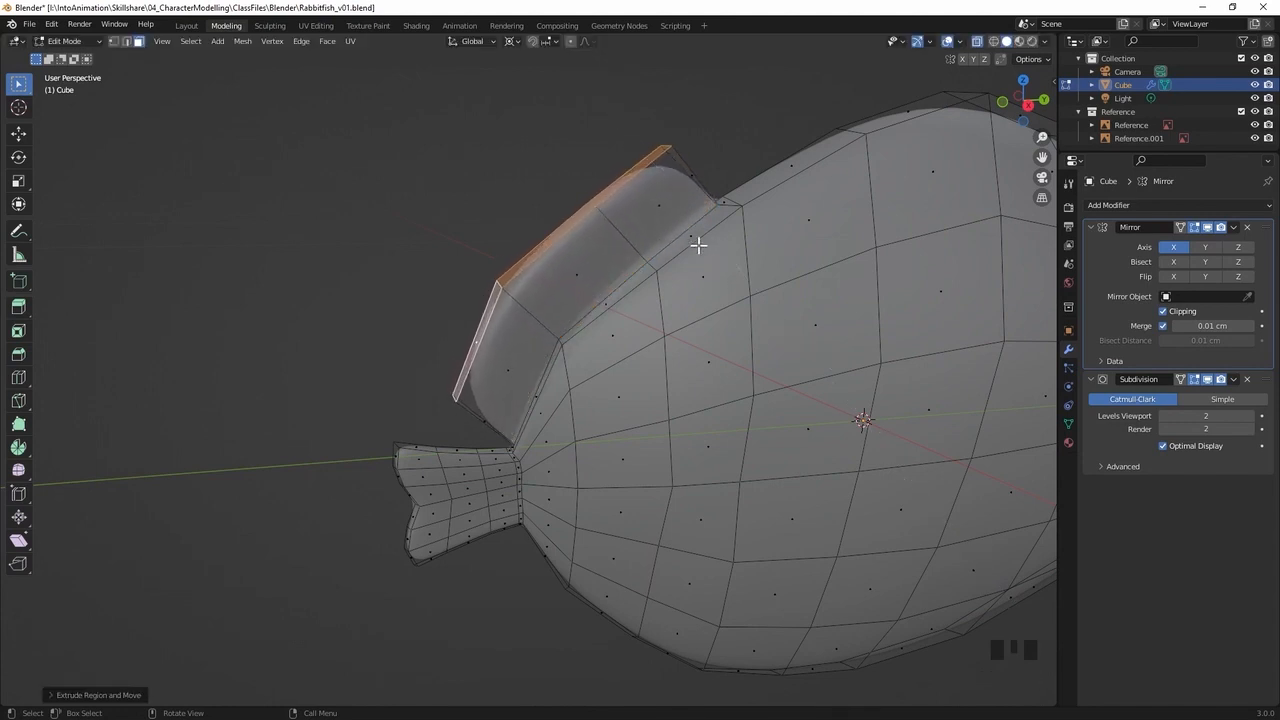
Select the outer edge loop of the dorsal fin and scale it to about 0.26 along X to thin the fin's rim
middle_drag(687, 207, 617, 243)
middle_drag(467, 329, 631, 251)
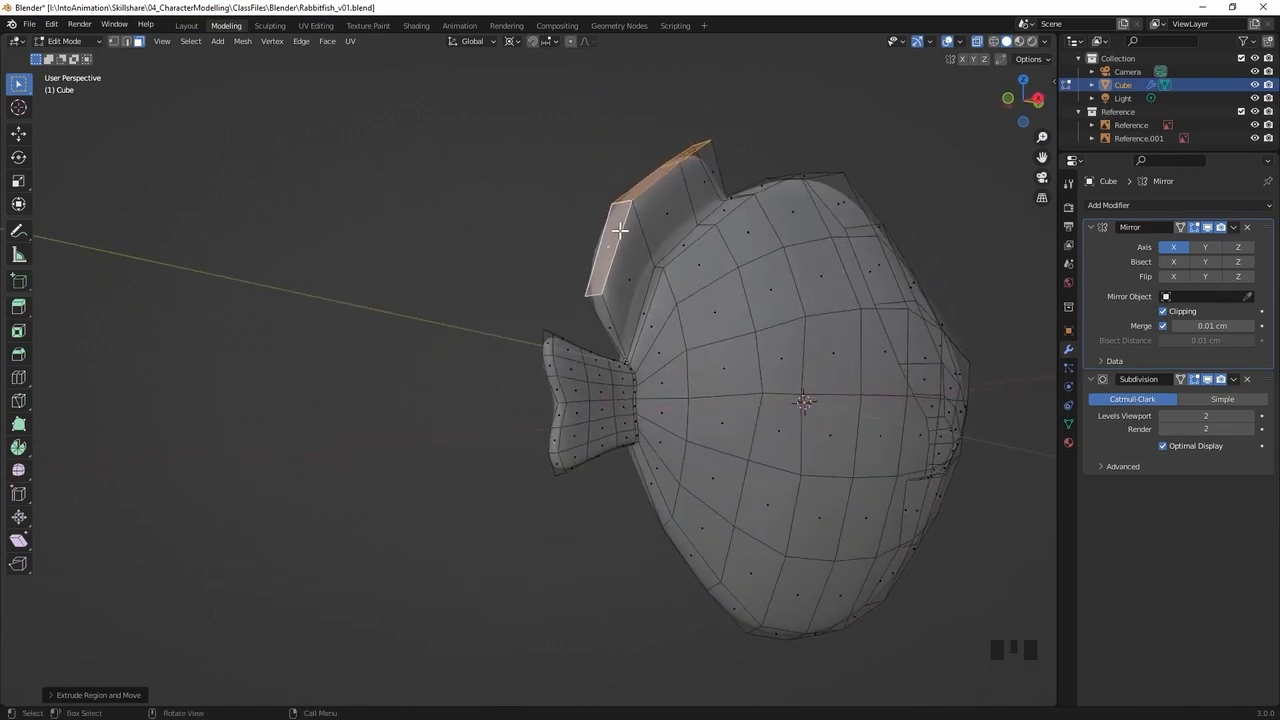
key(1)
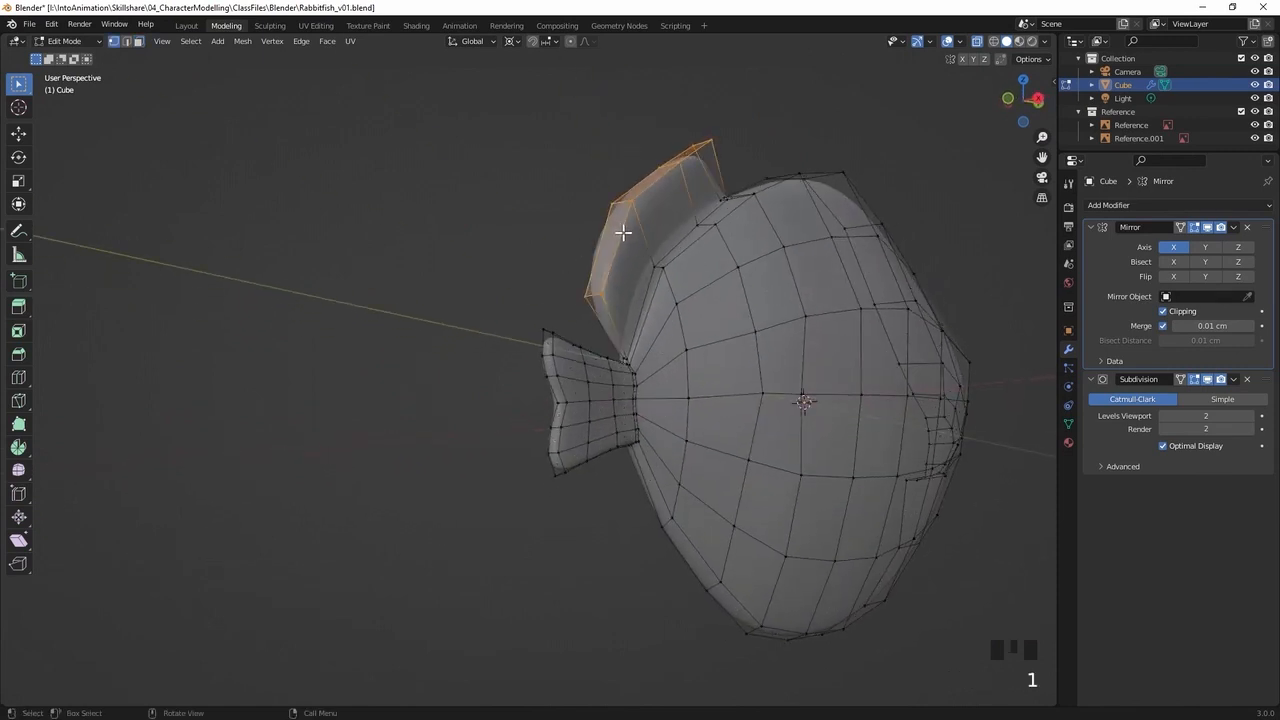
alt+click(619, 229)
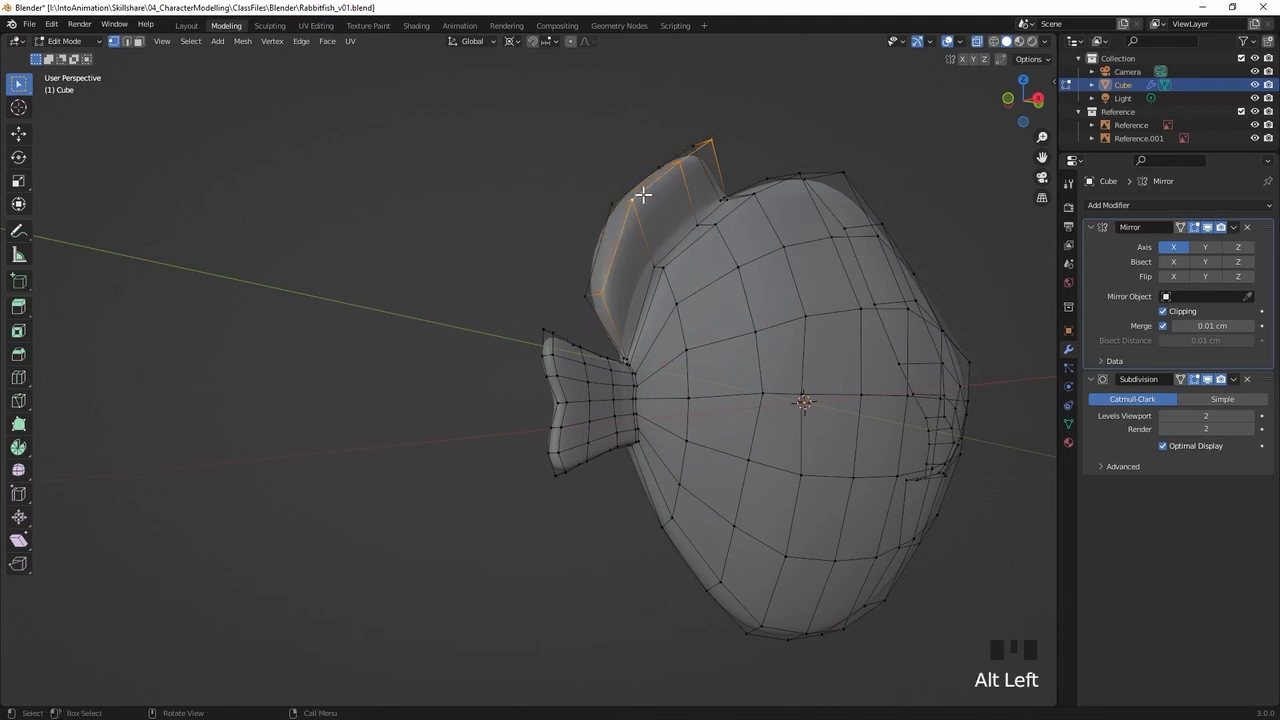
middle_drag(686, 251, 780, 259)
key(s)
key(x)
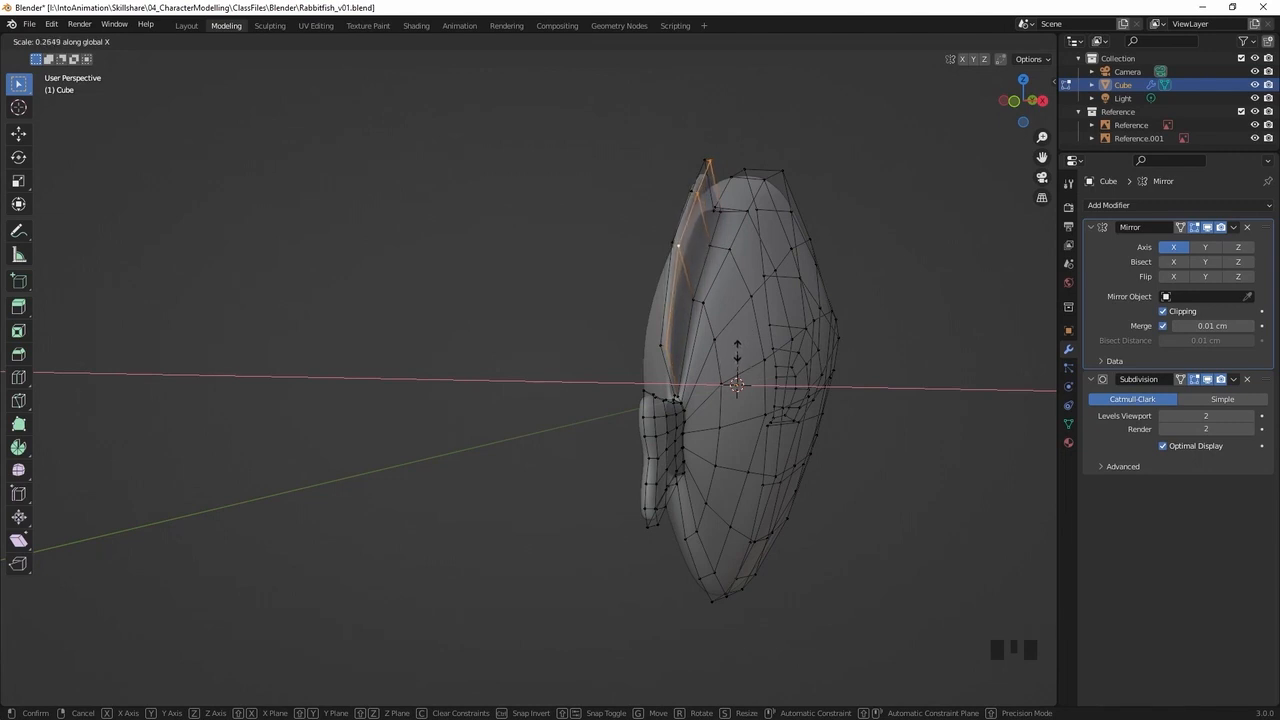
click(737, 352)
middle_drag(799, 298, 681, 305)
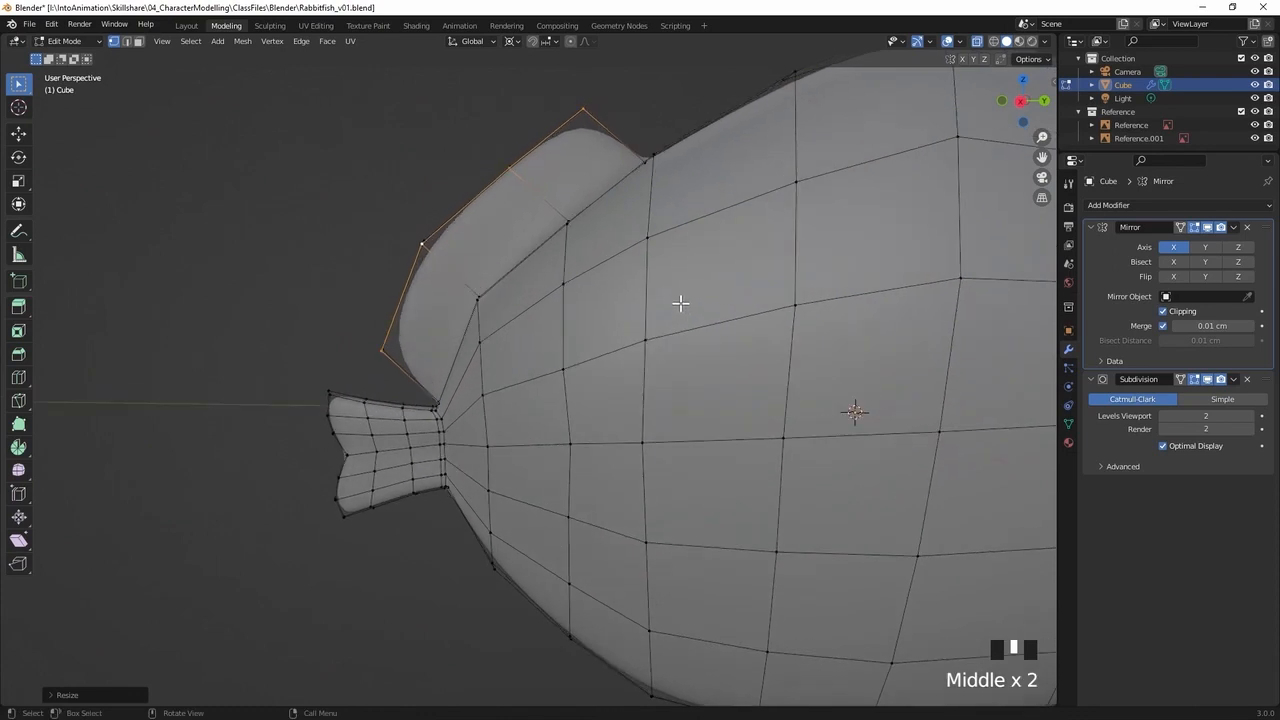
In right side view, move the fin's rear tip backwards about 1.8 cm and the vertex above it down-back onto the reference outline
key(KP_3)
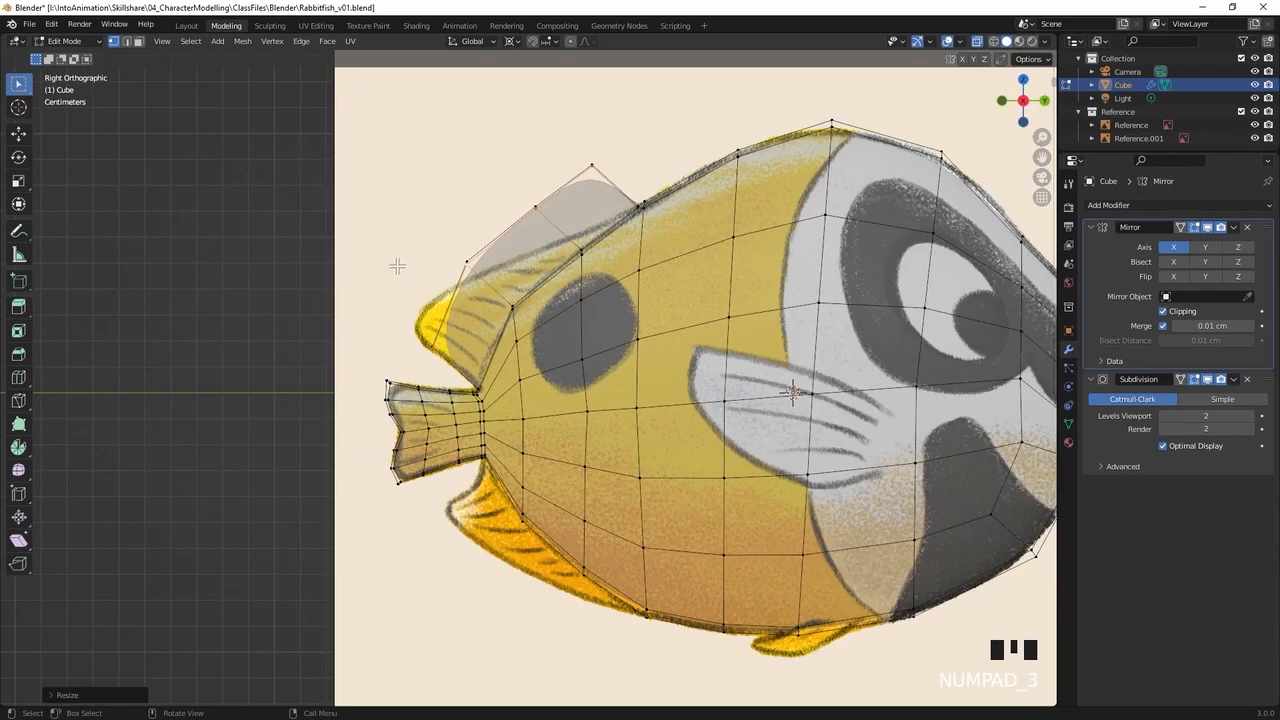
click(441, 301)
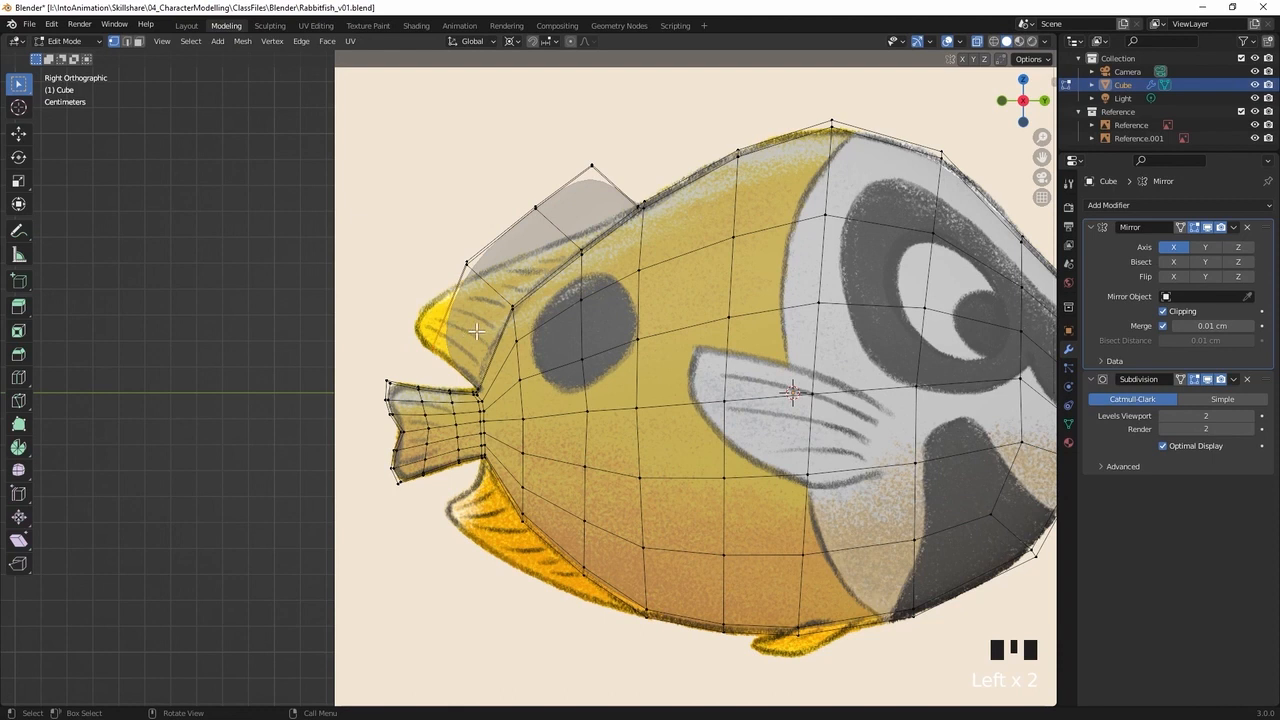
key(g)
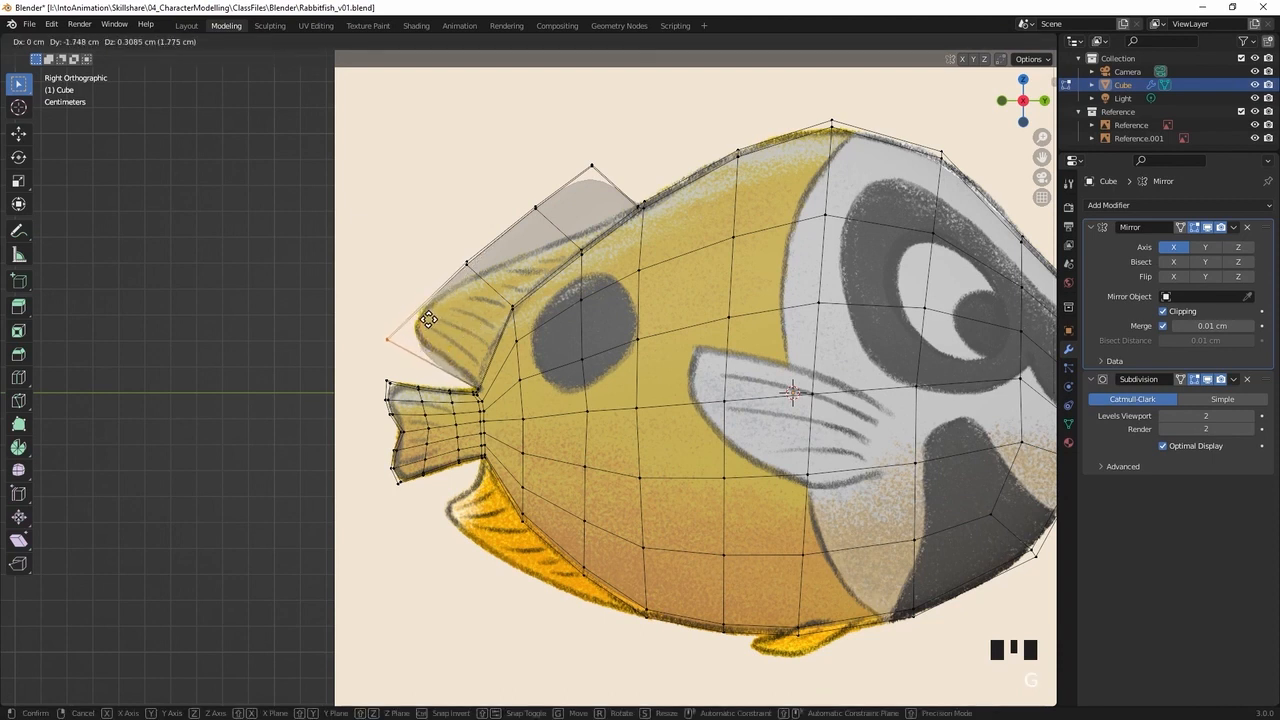
click(430, 316)
drag(482, 281, 487, 281)
key(g)
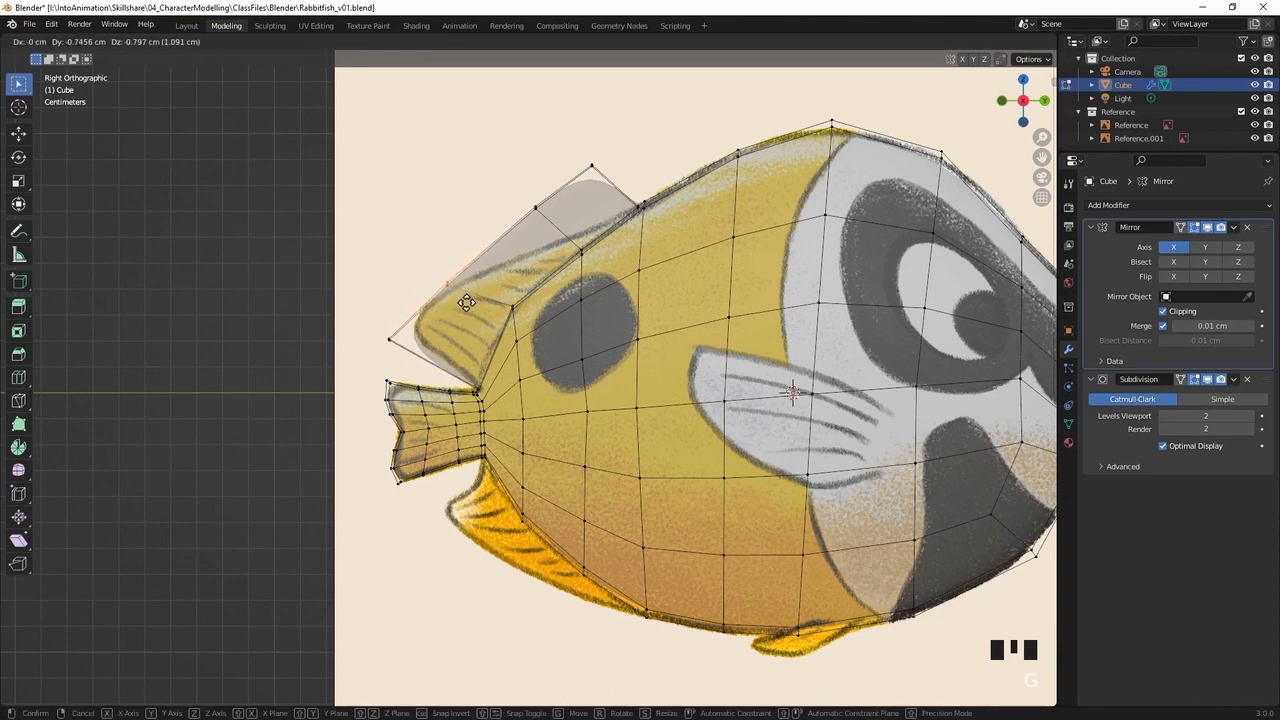
click(467, 305)
Lower the dorsal fin's two front rim vertices onto the reference outline, the foremost by about 2.4 cm
drag(511, 198, 552, 232)
key(g)
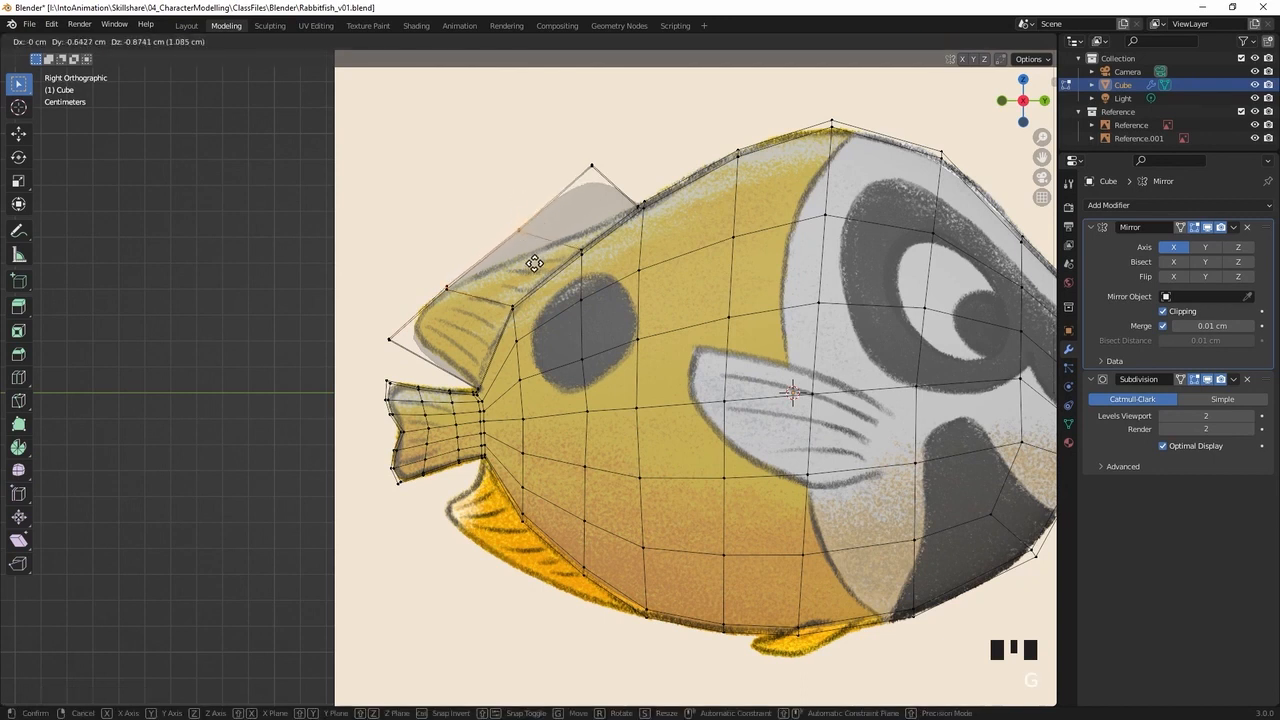
click(532, 284)
drag(606, 160, 571, 189)
key(g)
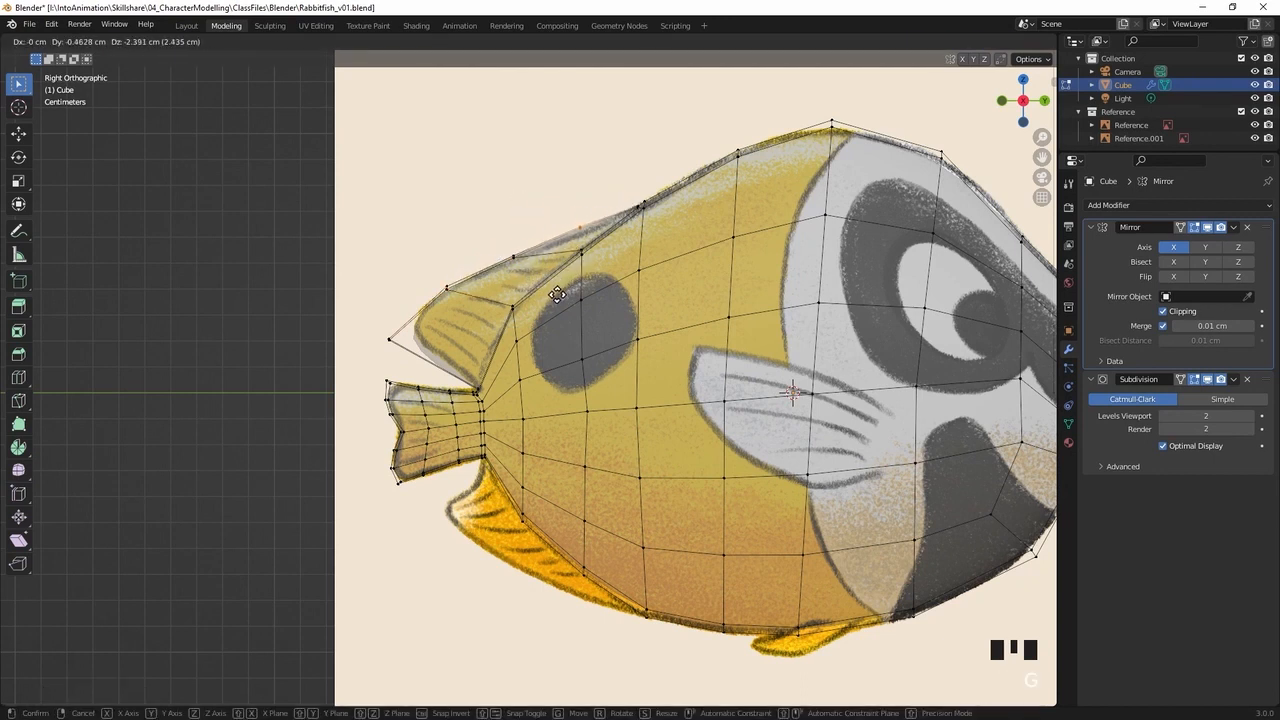
click(559, 294)
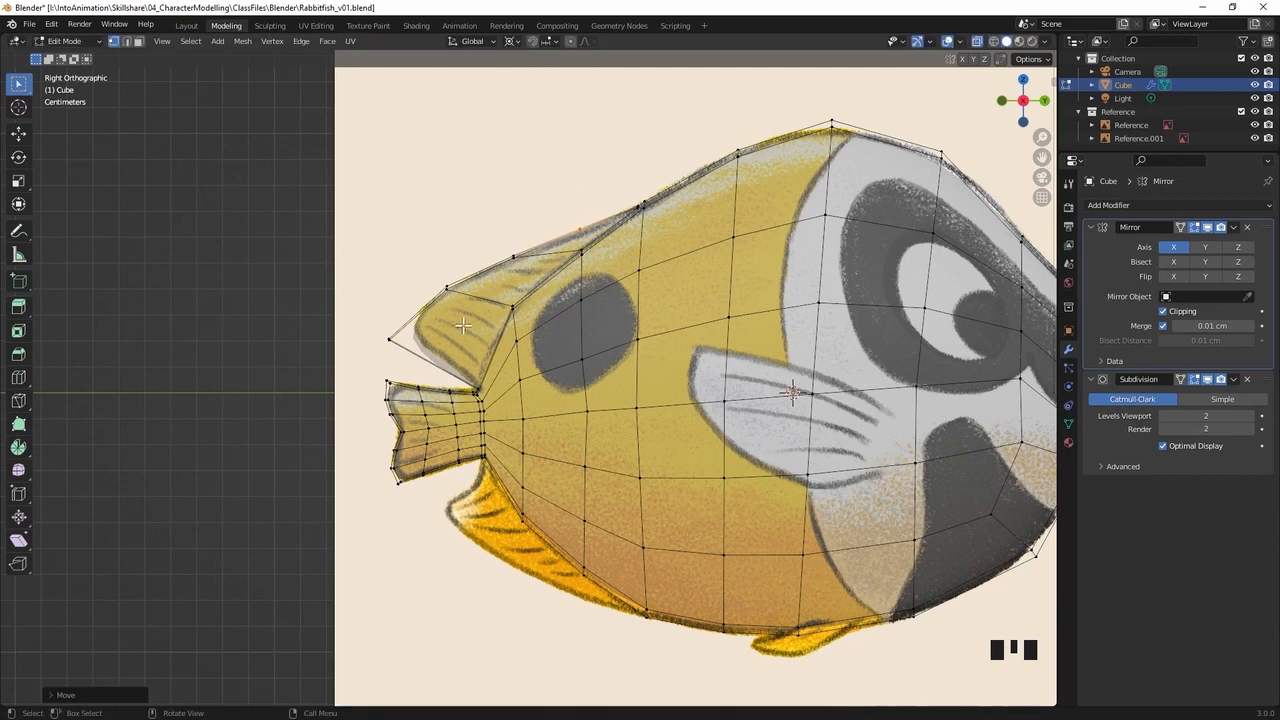
click(490, 220)
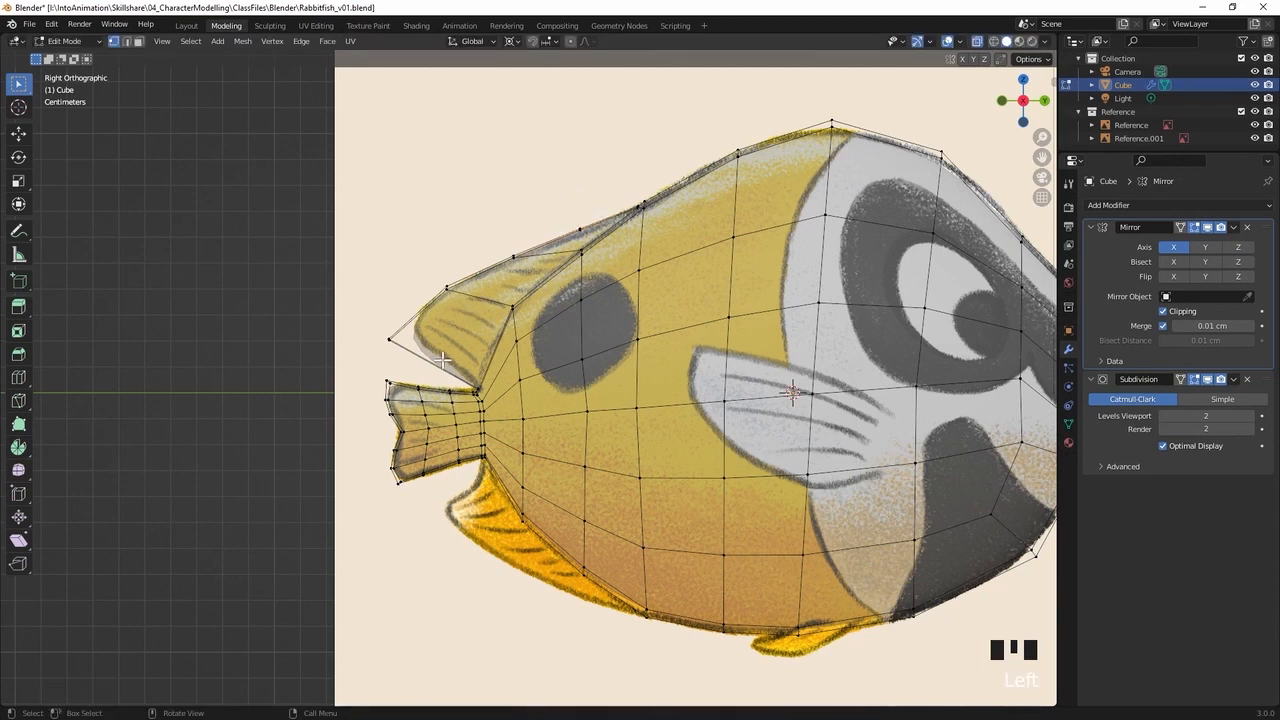
Add one loop cut lengthwise through the middle of the dorsal fin
key(ctrl+r)
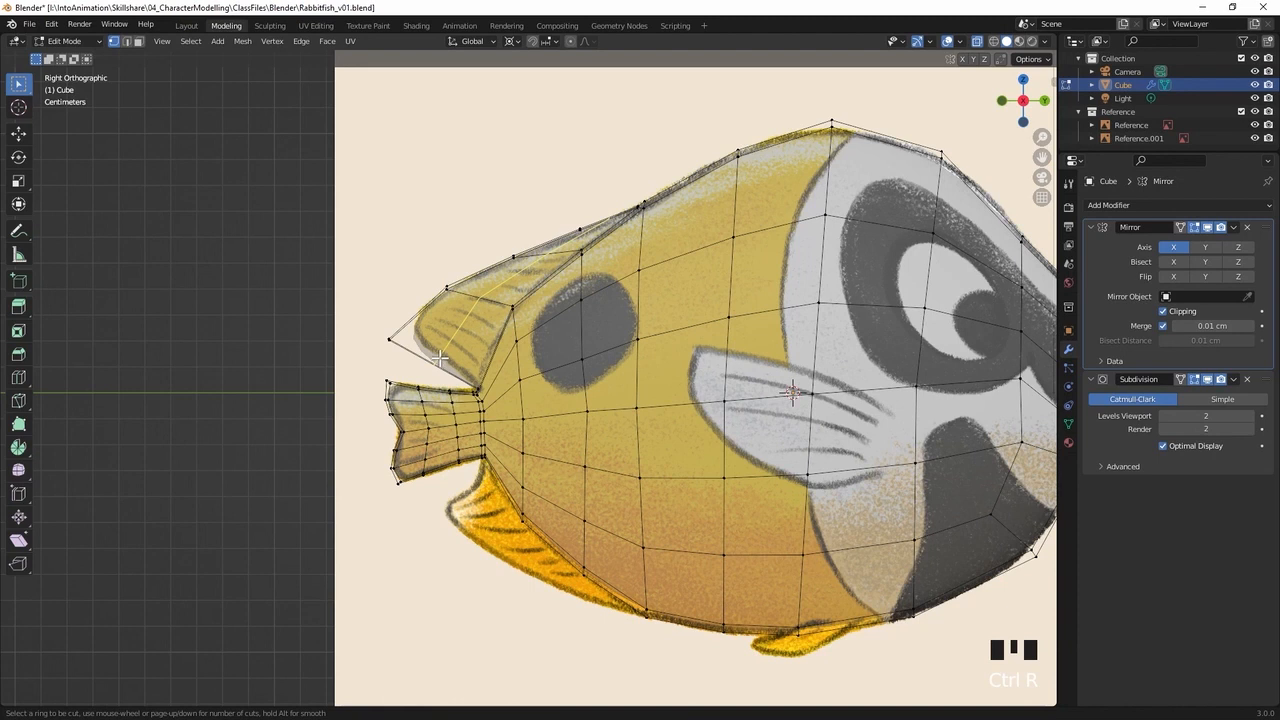
click(440, 358)
click(444, 360)
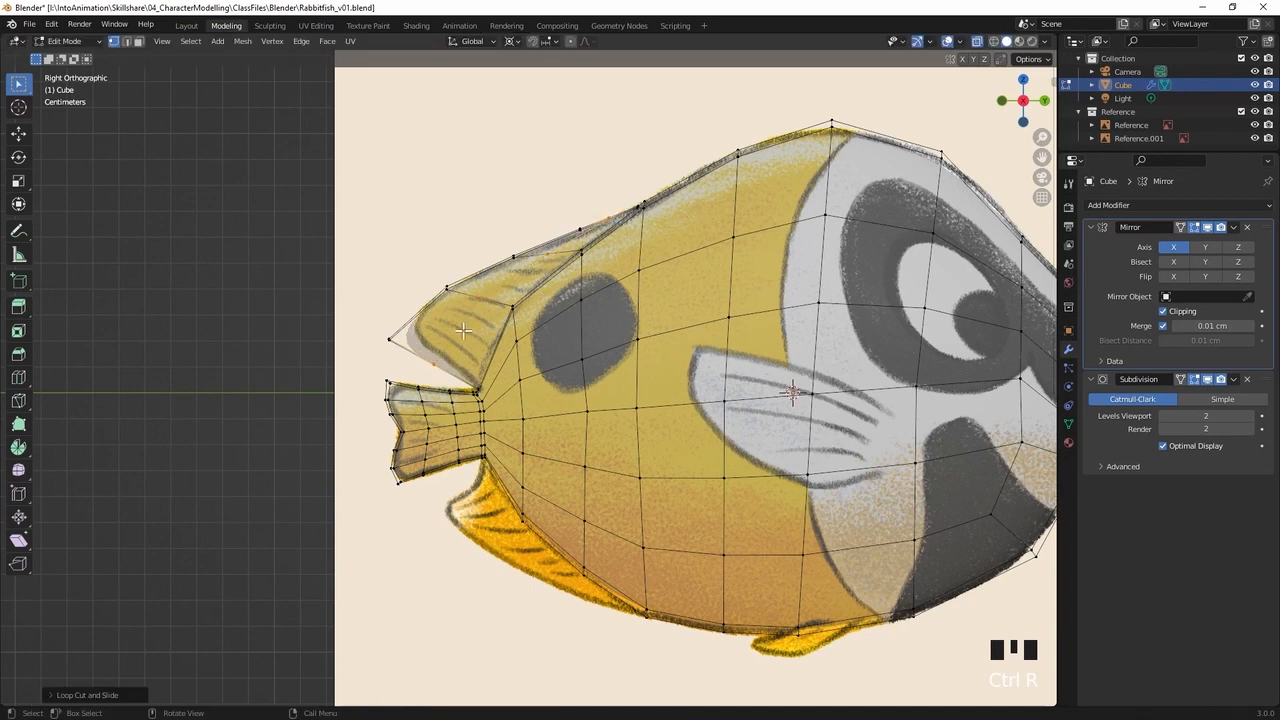
Move the new vertex on the fin's rear lower edge and the fin's rear tip inwards to match the reference
click(424, 372)
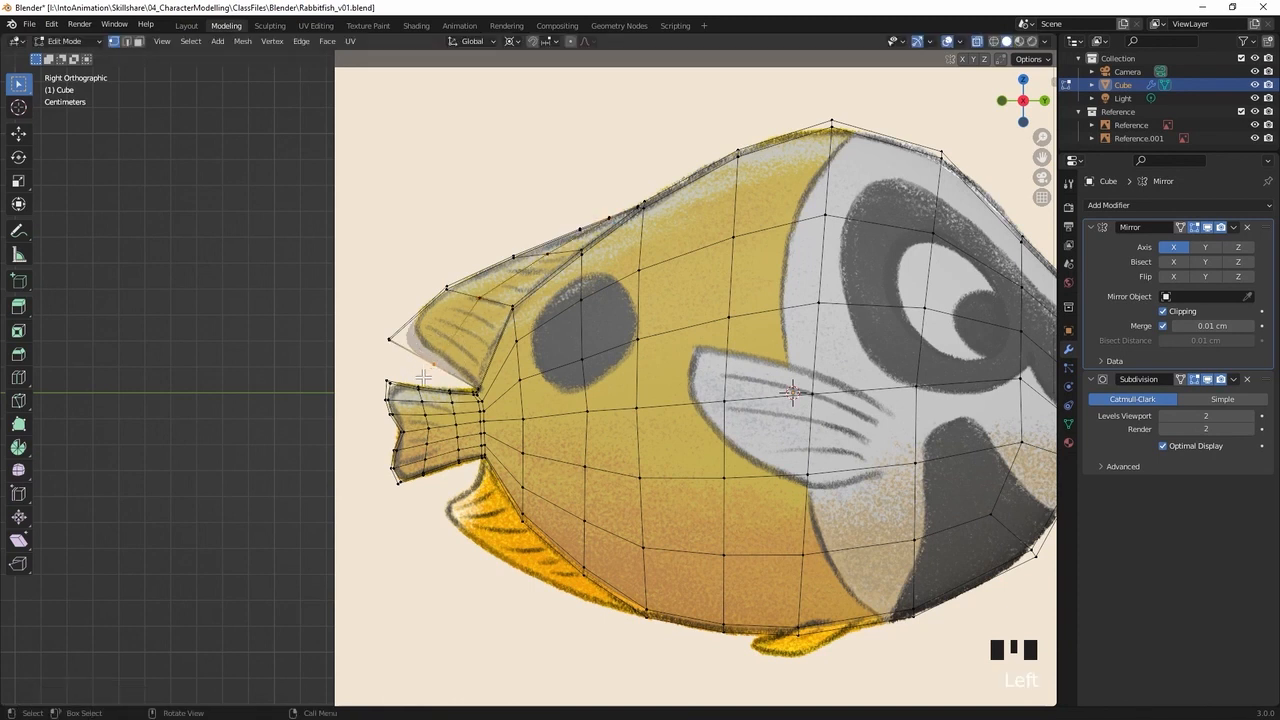
key(g)
click(433, 361)
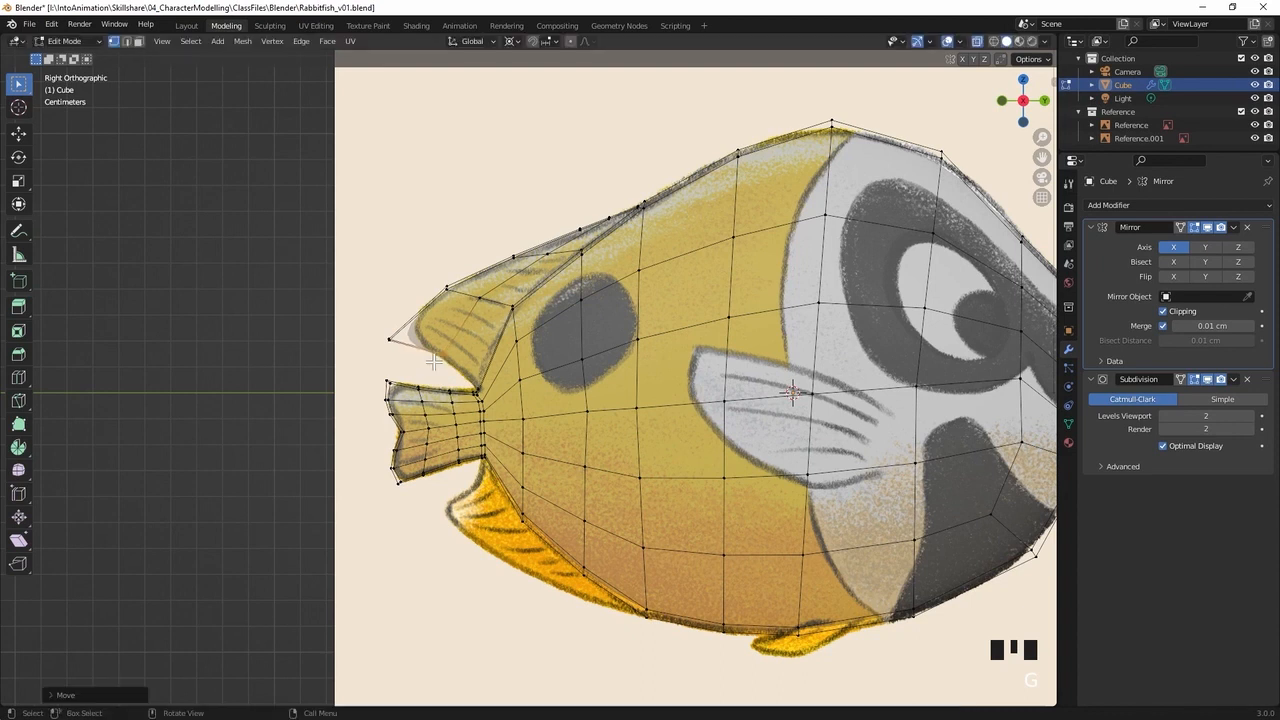
click(380, 343)
key(g)
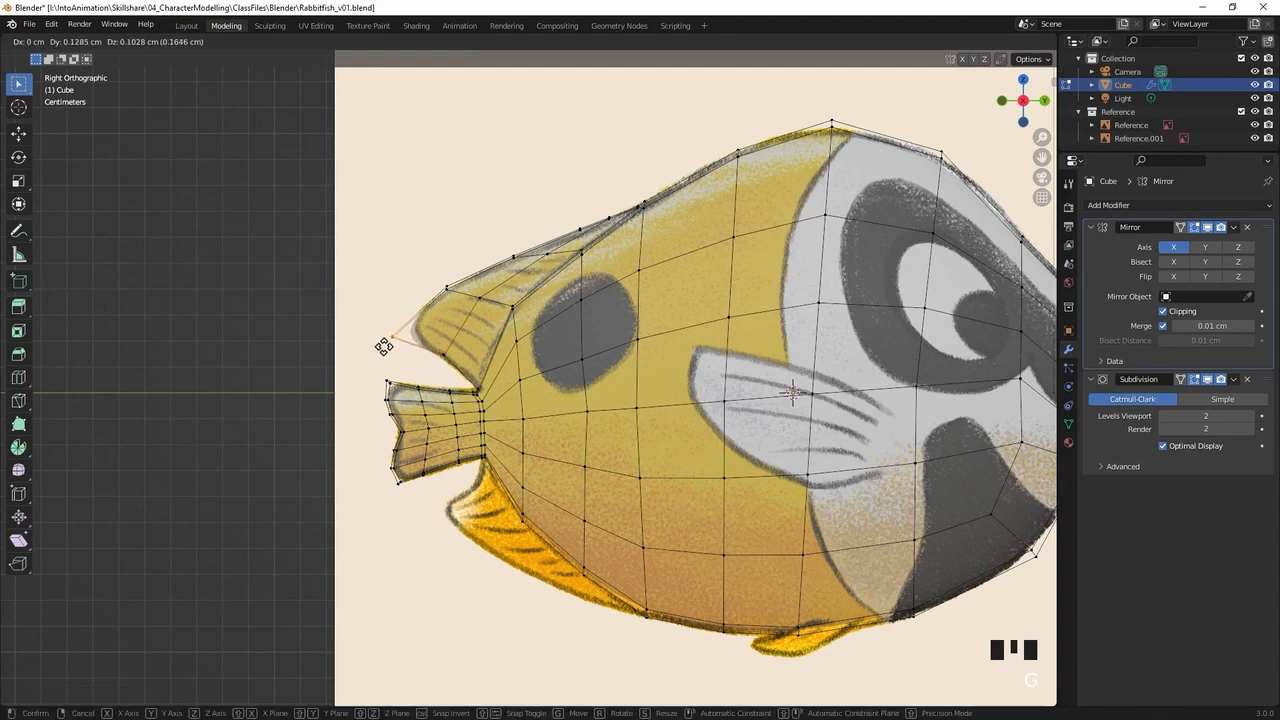
click(396, 340)
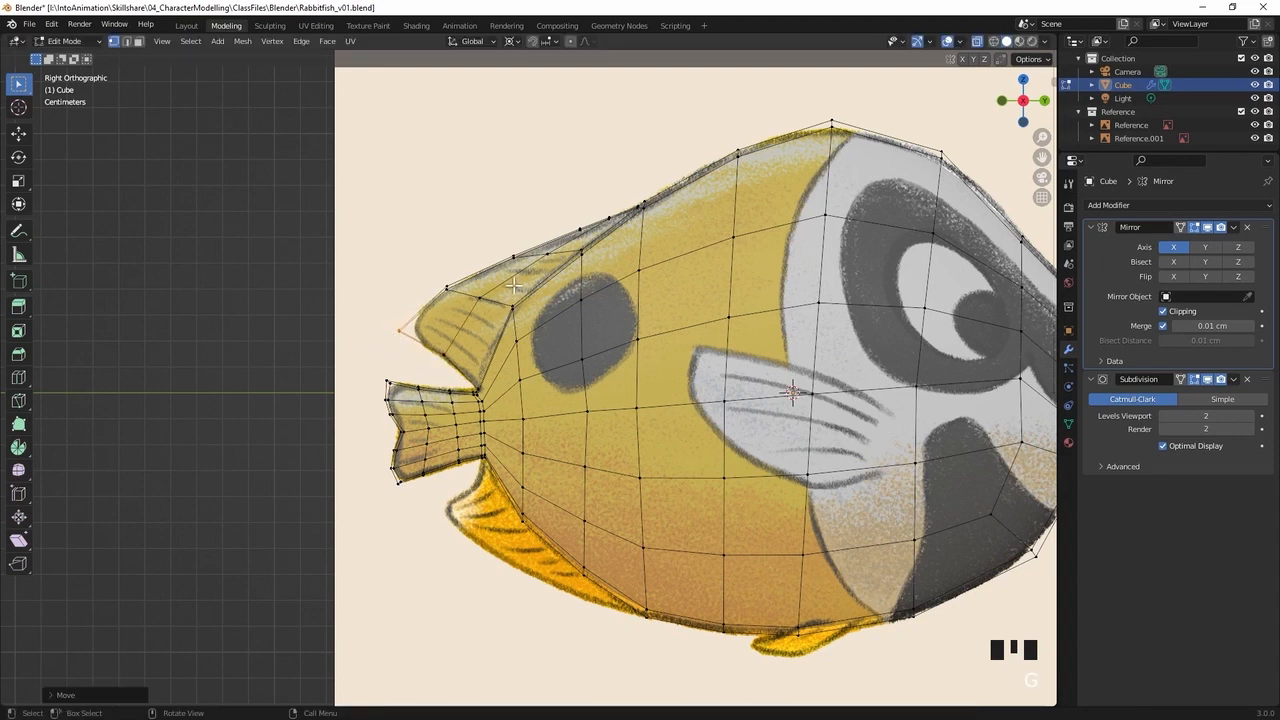
Move the dorsal fin's middle upper-edge vertices about 0.06 cm forwards and slightly up onto the reference outline
ctrl+middle_drag(571, 281, 773, 256)
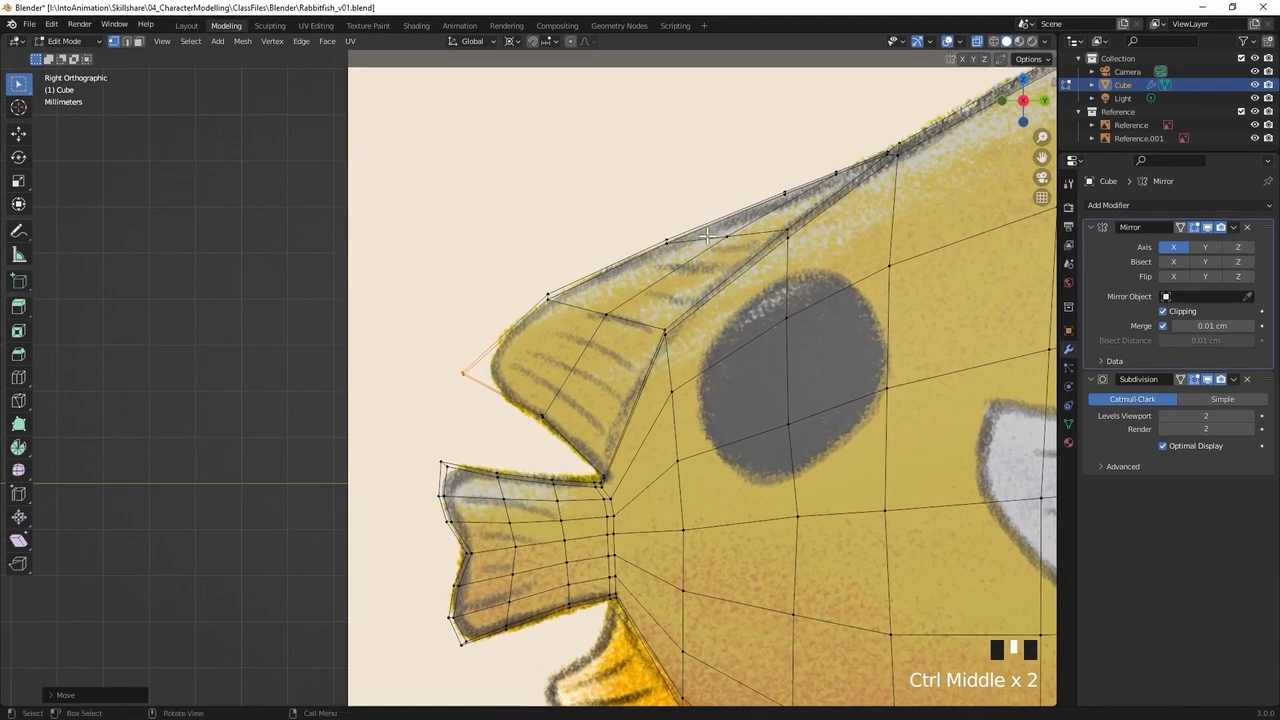
drag(710, 203, 639, 263)
key(g)
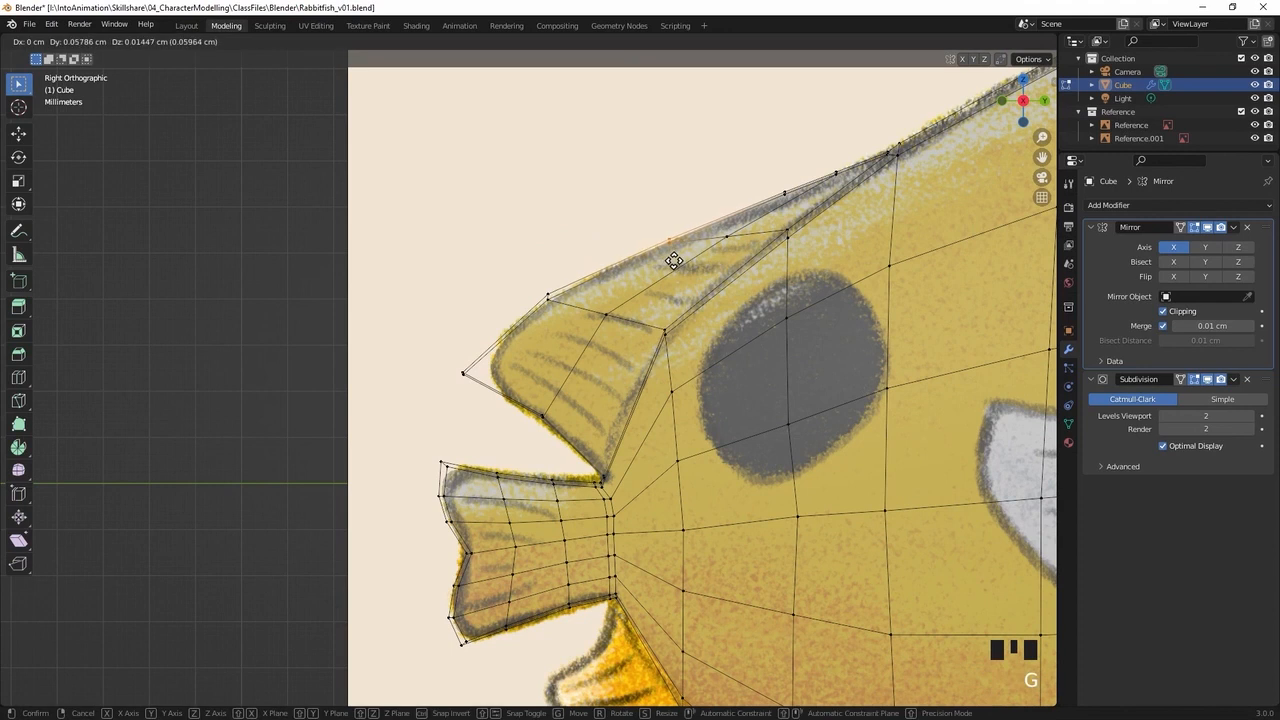
click(675, 262)
Try to move the foremost dorsal fin rim vertex down and back onto the reference outline
drag(760, 156, 852, 194)
key(g)
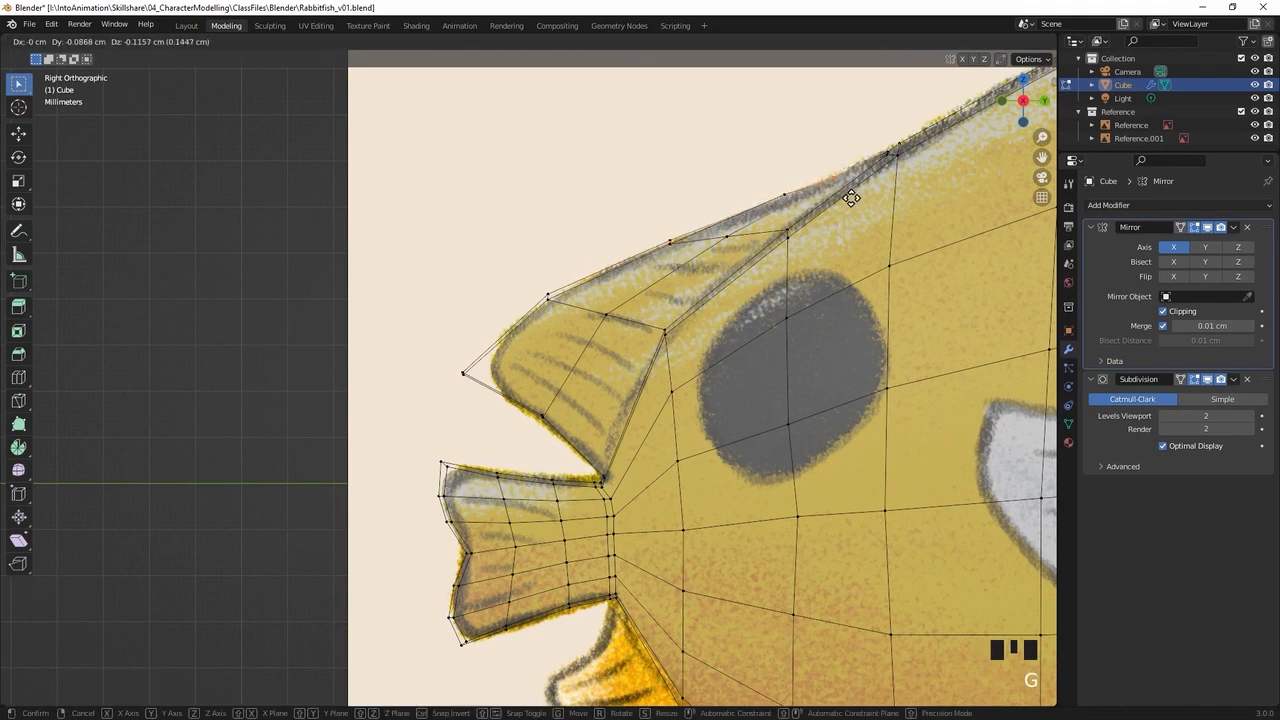
click(850, 198)
key(ctrl+z)
Move the two front rim vertex pairs of the dorsal fin together slightly down and back onto the reference outline
drag(755, 142, 838, 203)
key(g)
click(830, 206)
click(851, 219)
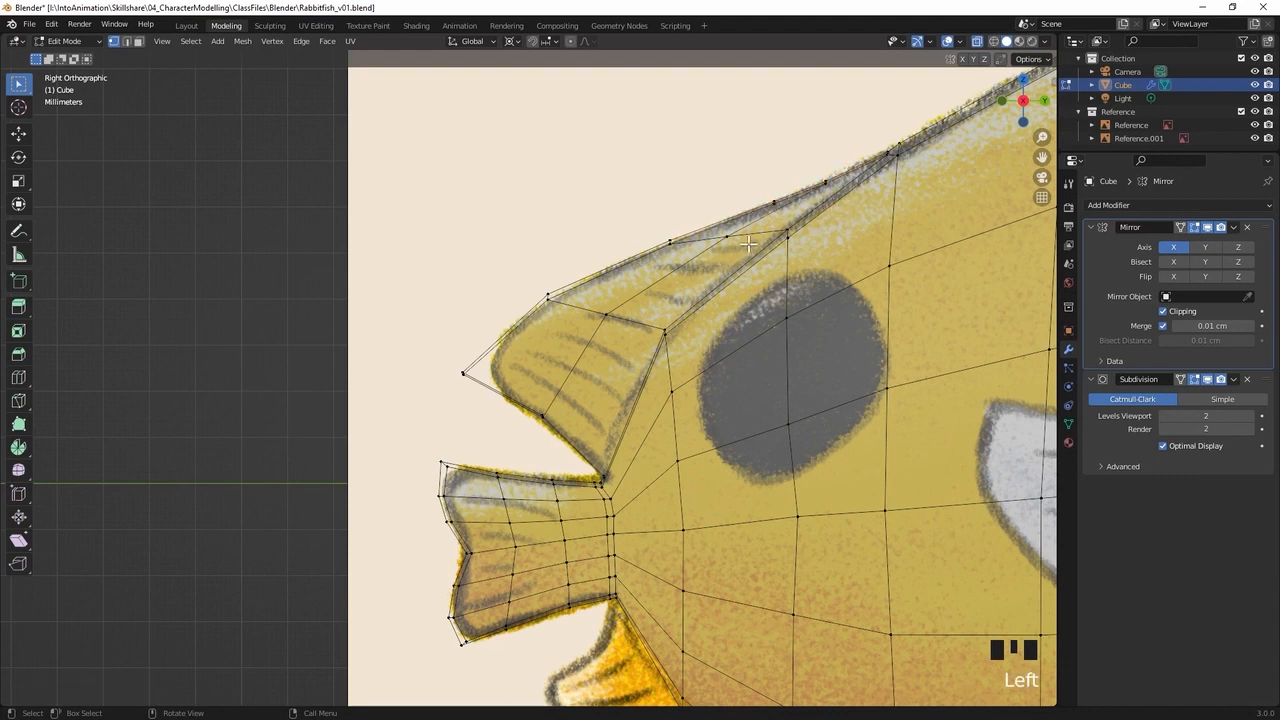
Move the body vertex below the dorsal fin's rear base about 0.13 cm forwards and up, away from the tail
middle_drag(666, 299, 728, 318)
middle_drag(589, 332, 682, 296)
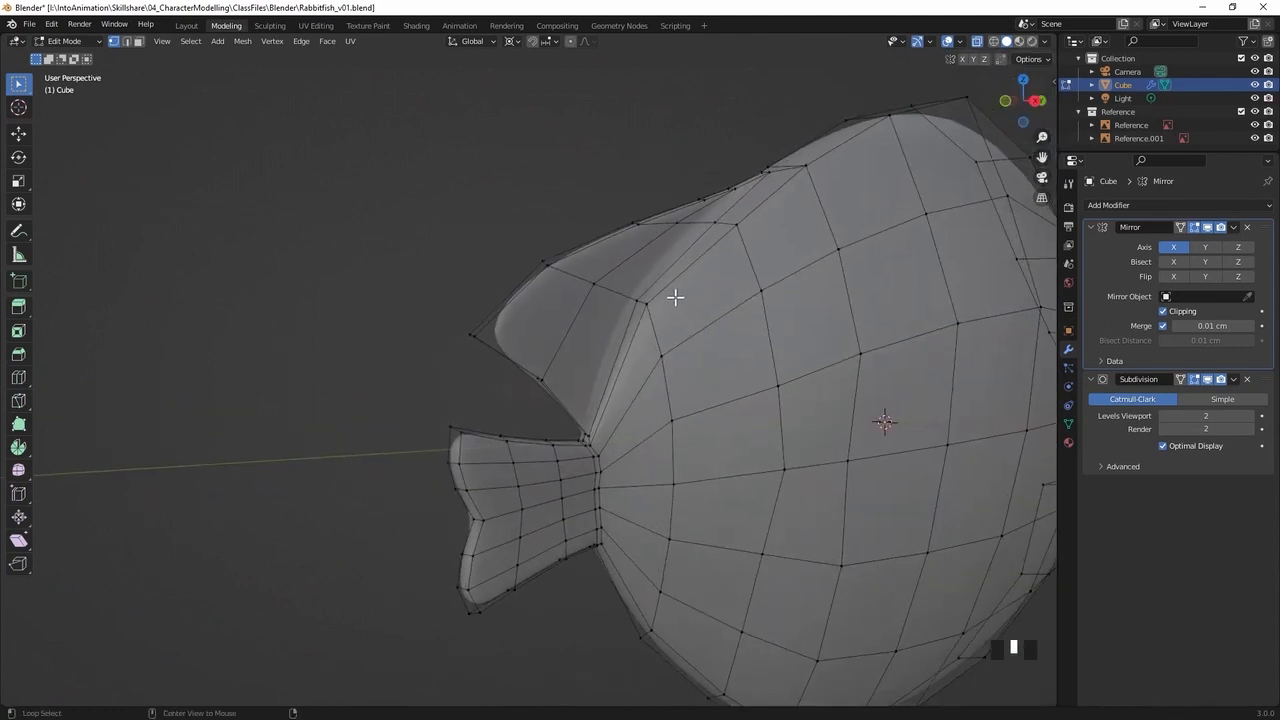
key(alt+z)
middle_drag(643, 343, 531, 380)
click(538, 385)
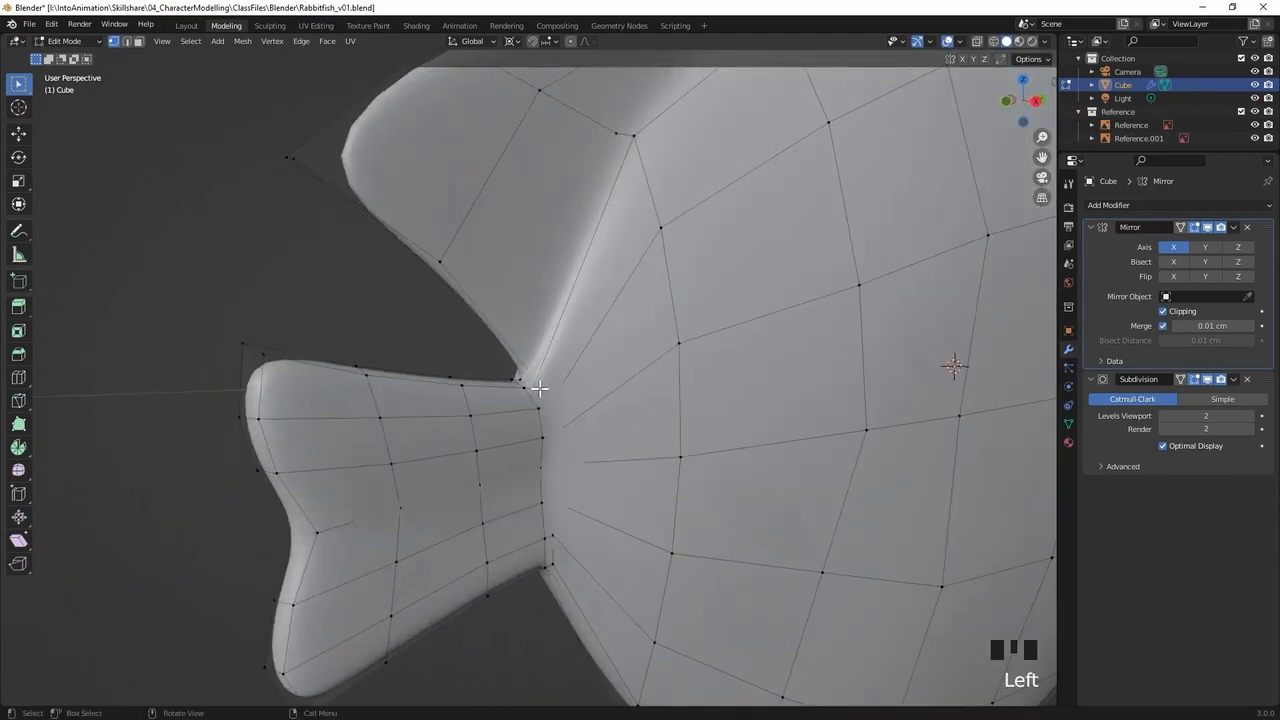
middle_drag(582, 357, 568, 362)
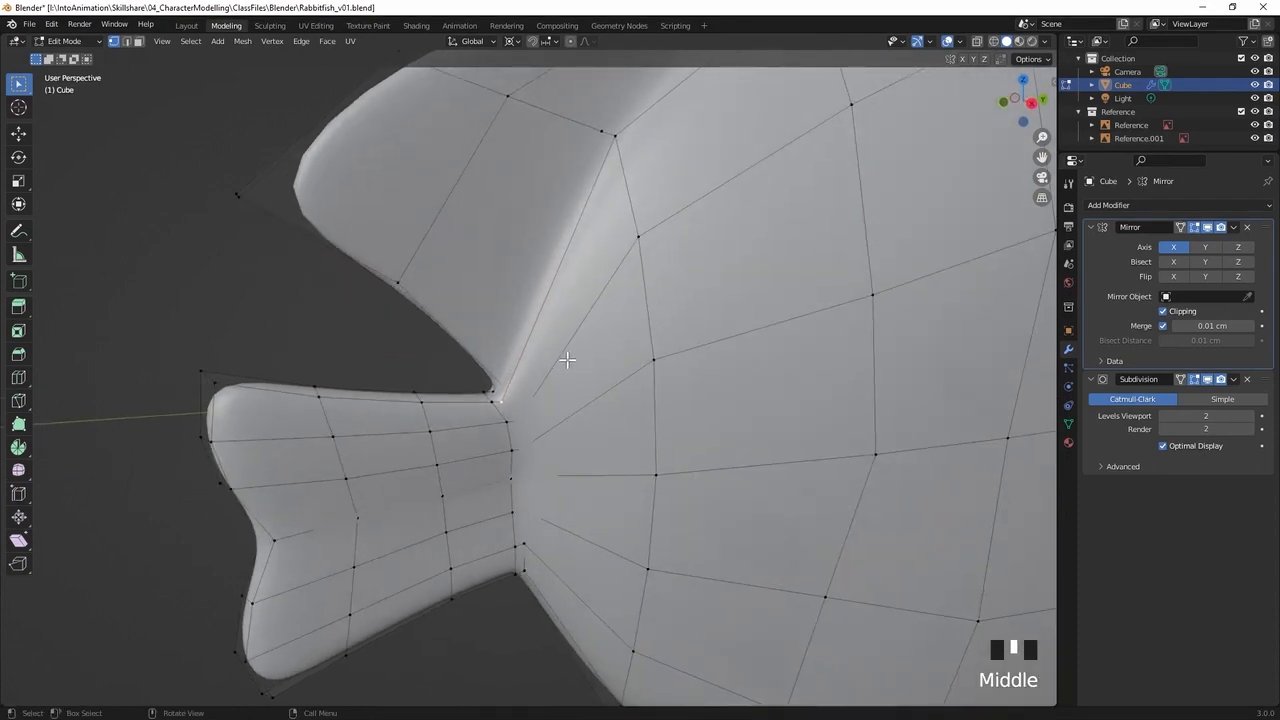
key(alt+z)
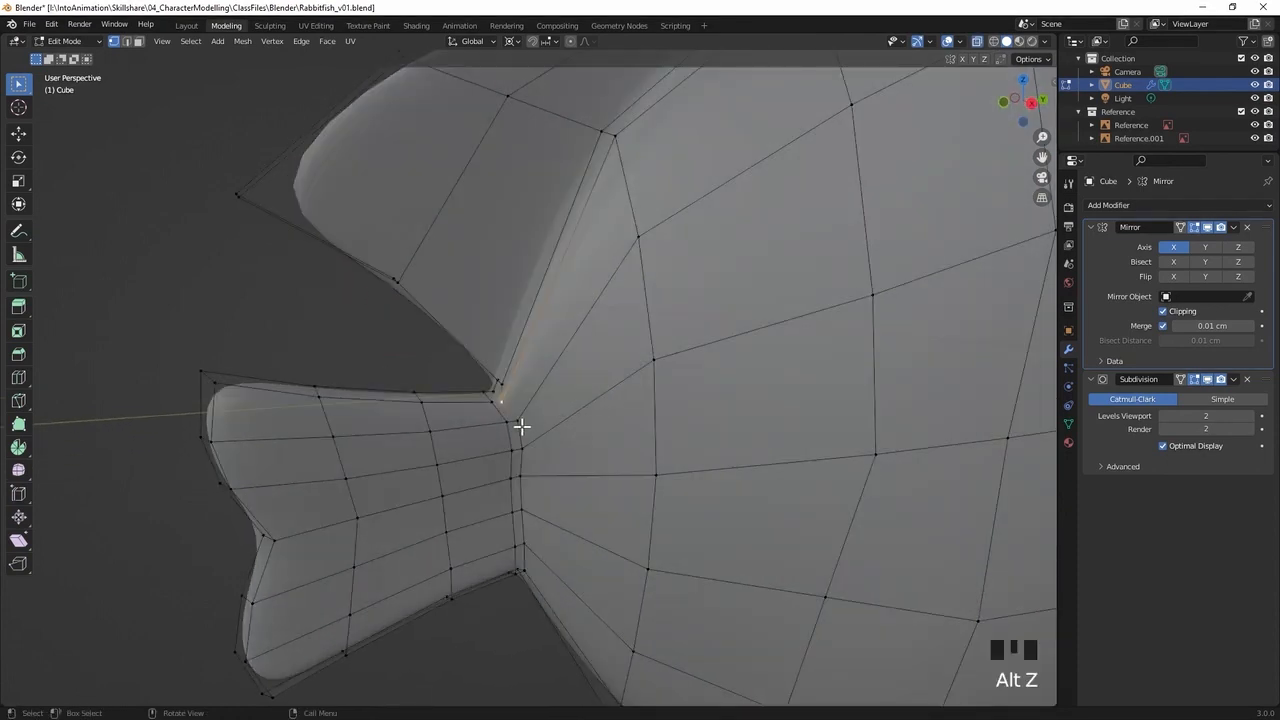
key(g)
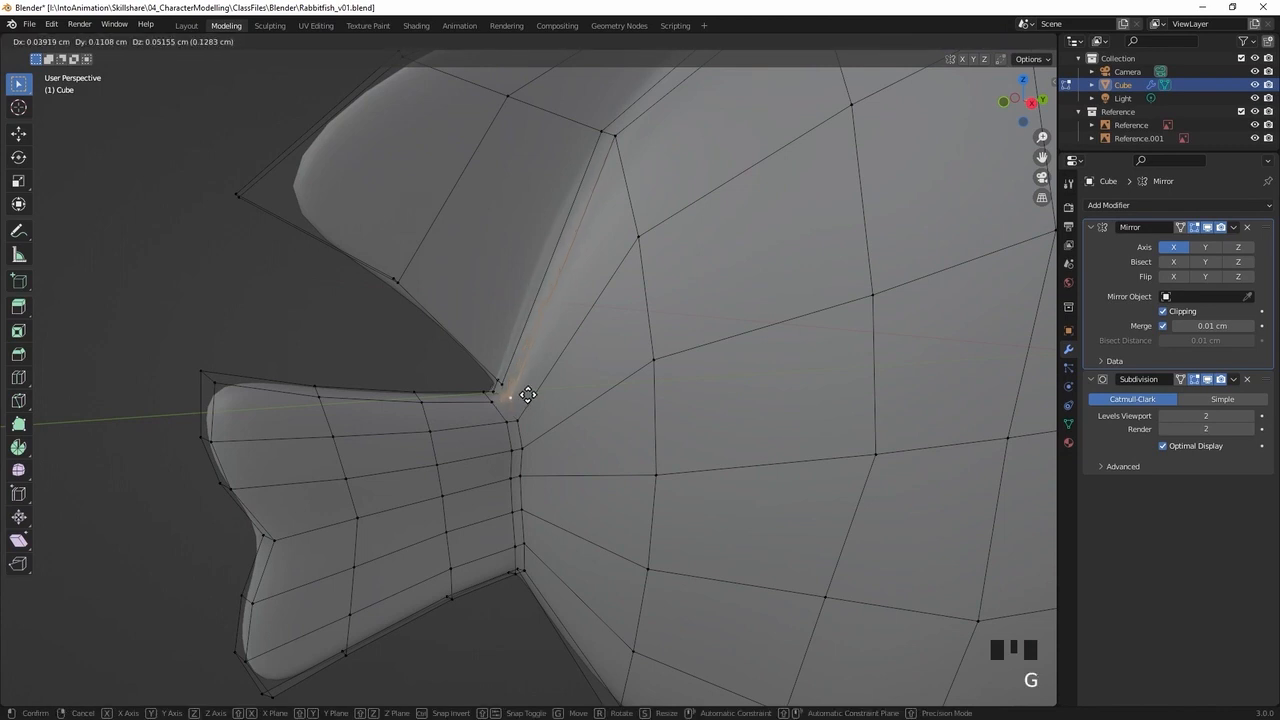
click(526, 397)
Reposition the neighbouring vertices at the dorsal fin's rear base to even out the corner above the tail
click(502, 386)
key(g)
click(508, 382)
middle_drag(554, 389, 527, 377)
key(g)
click(609, 380)
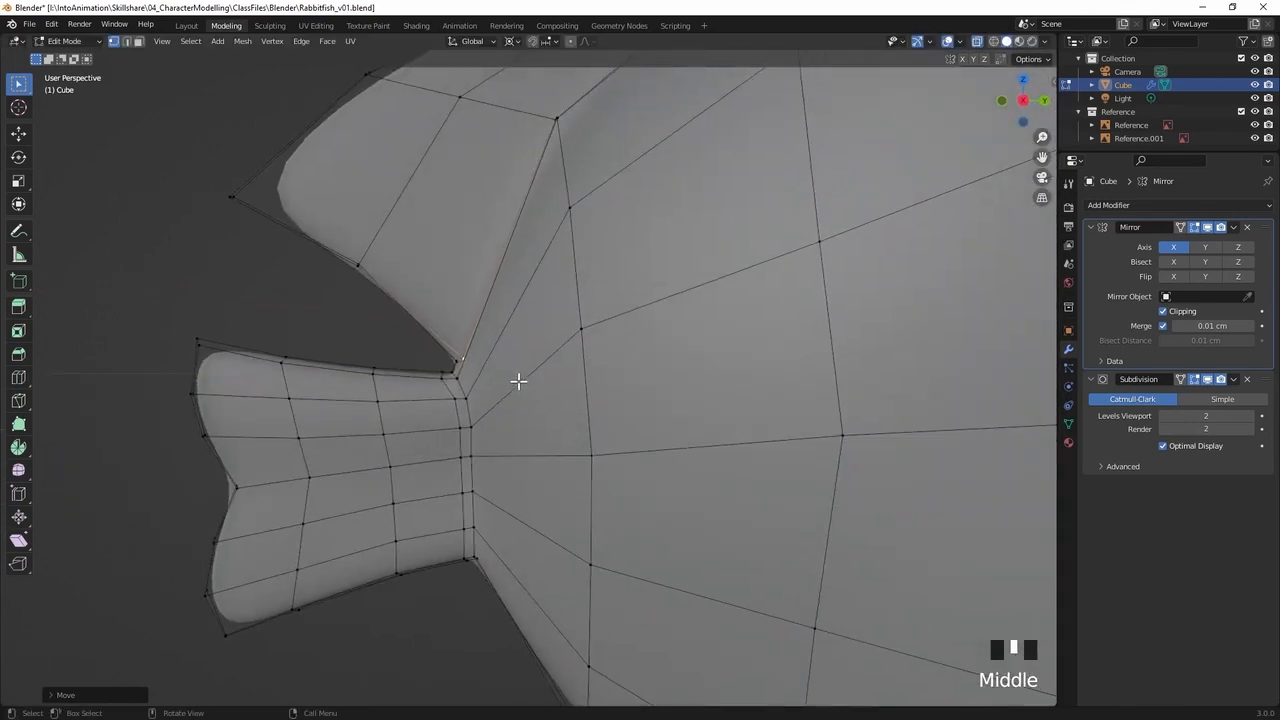
Nudge the vertex at the dorsal fin's rear corner about 0.01 cm down and back towards the tail
click(462, 366)
key(g)
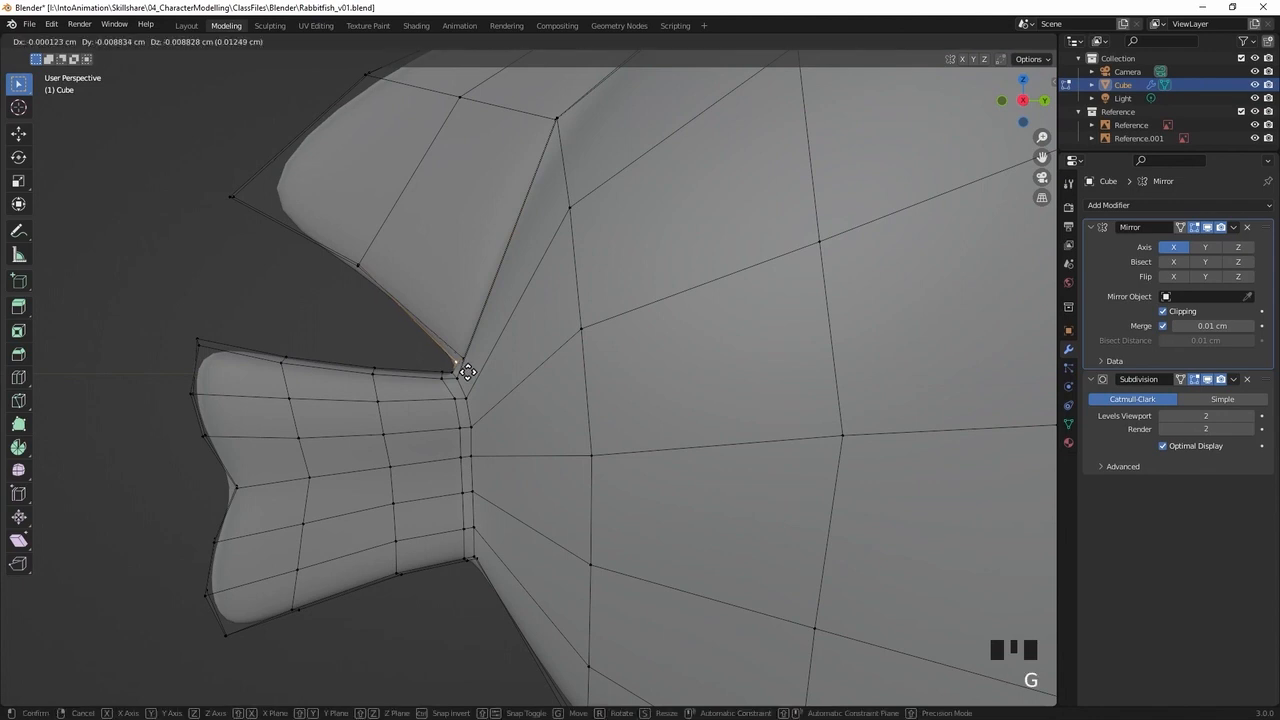
click(469, 374)
right_click(540, 353)
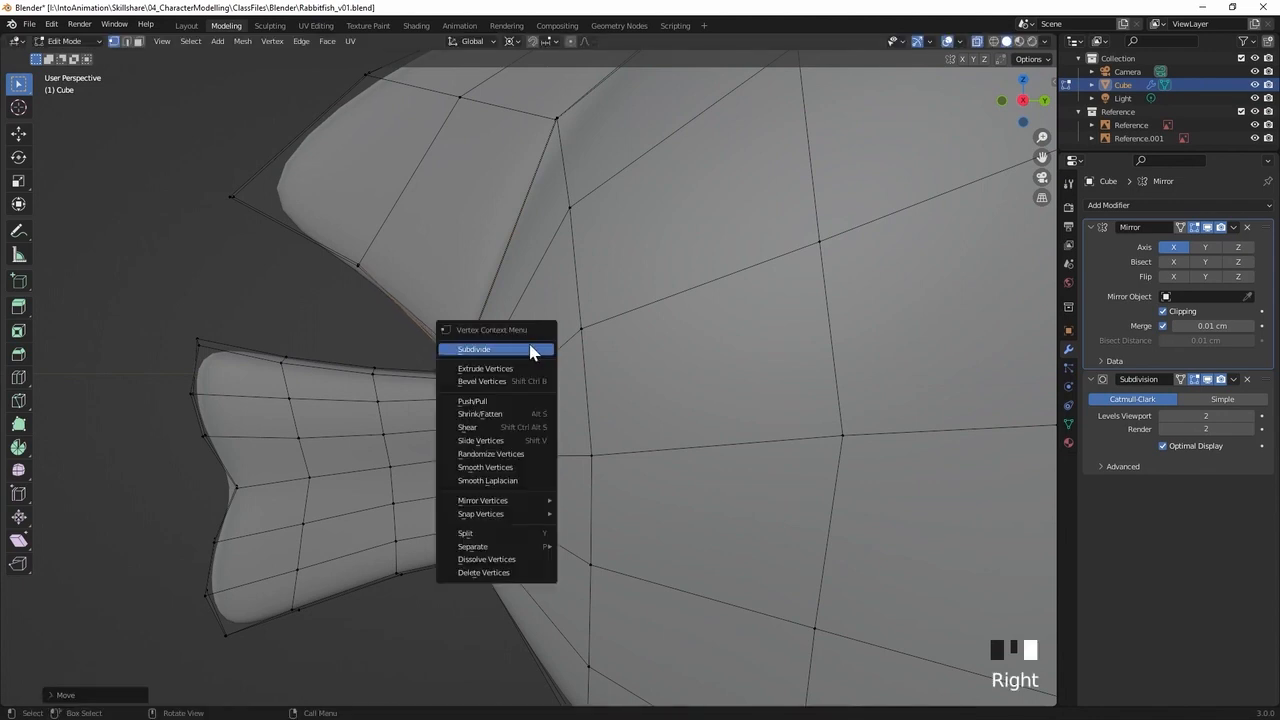
click(417, 332)
Move the fin-base vertex at the tail corner about 0.1 cm forwards and up, and nudge the vertex beside it up
click(479, 339)
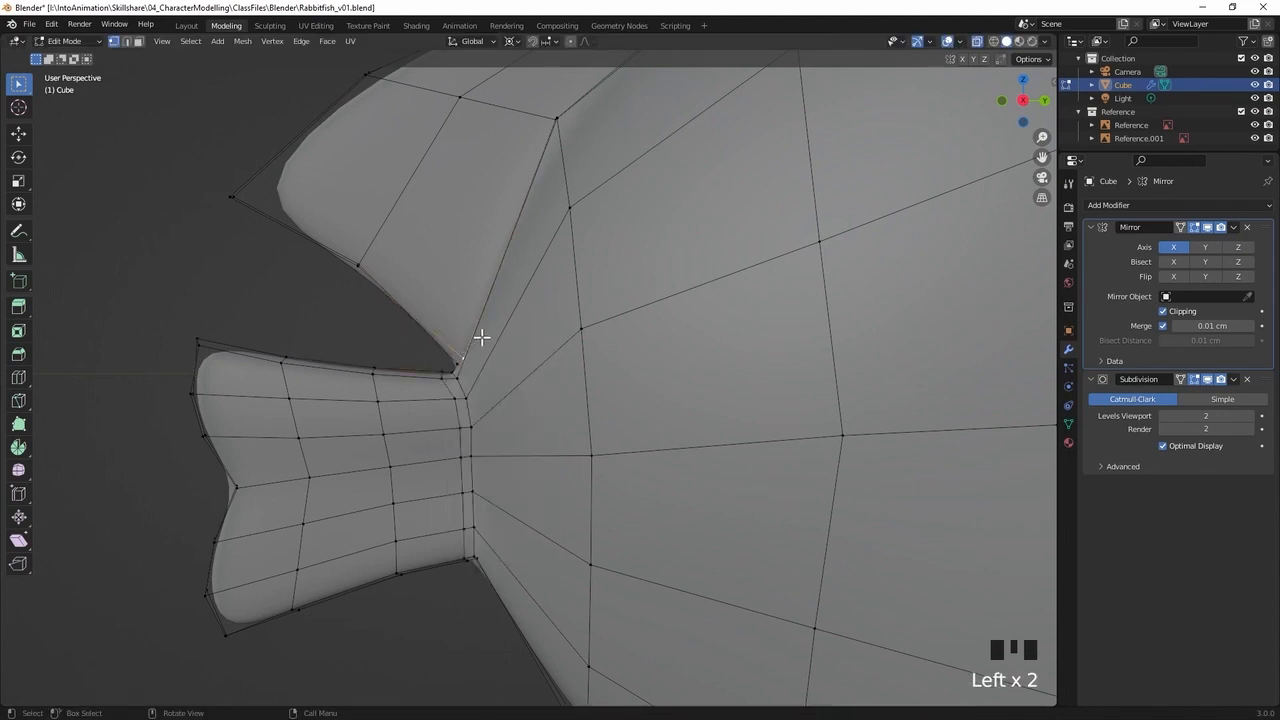
key(g)
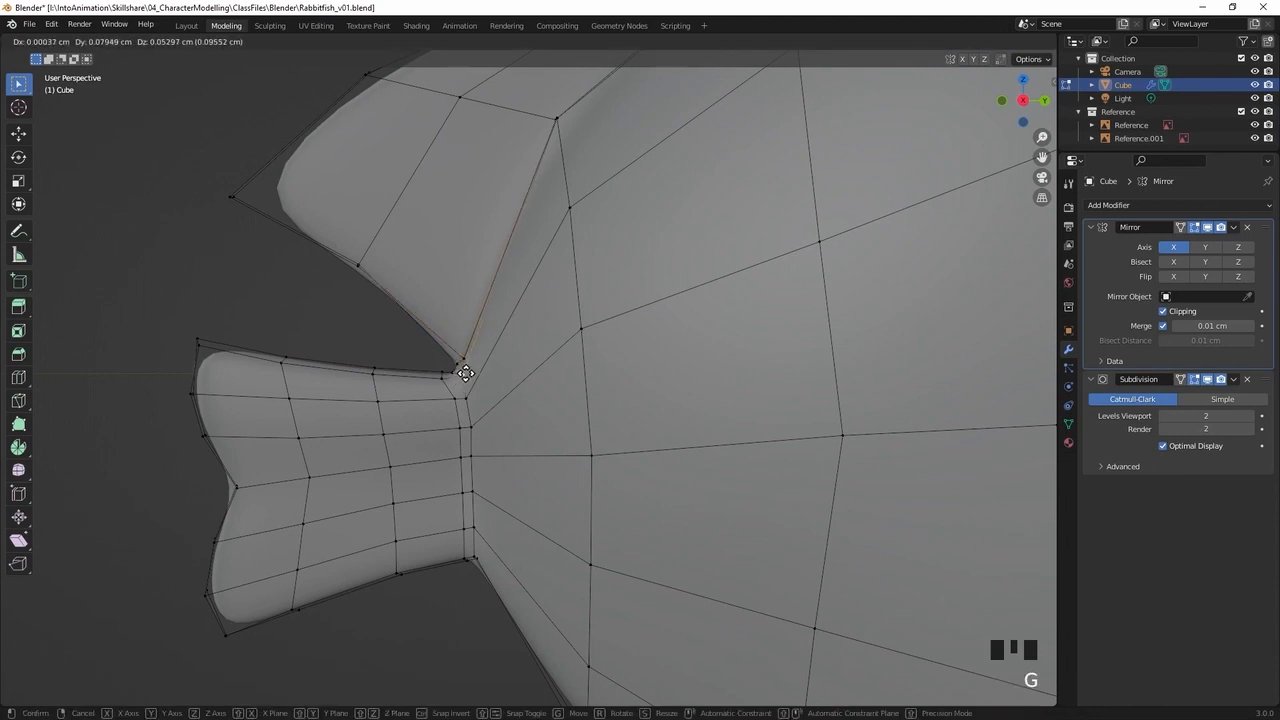
click(453, 384)
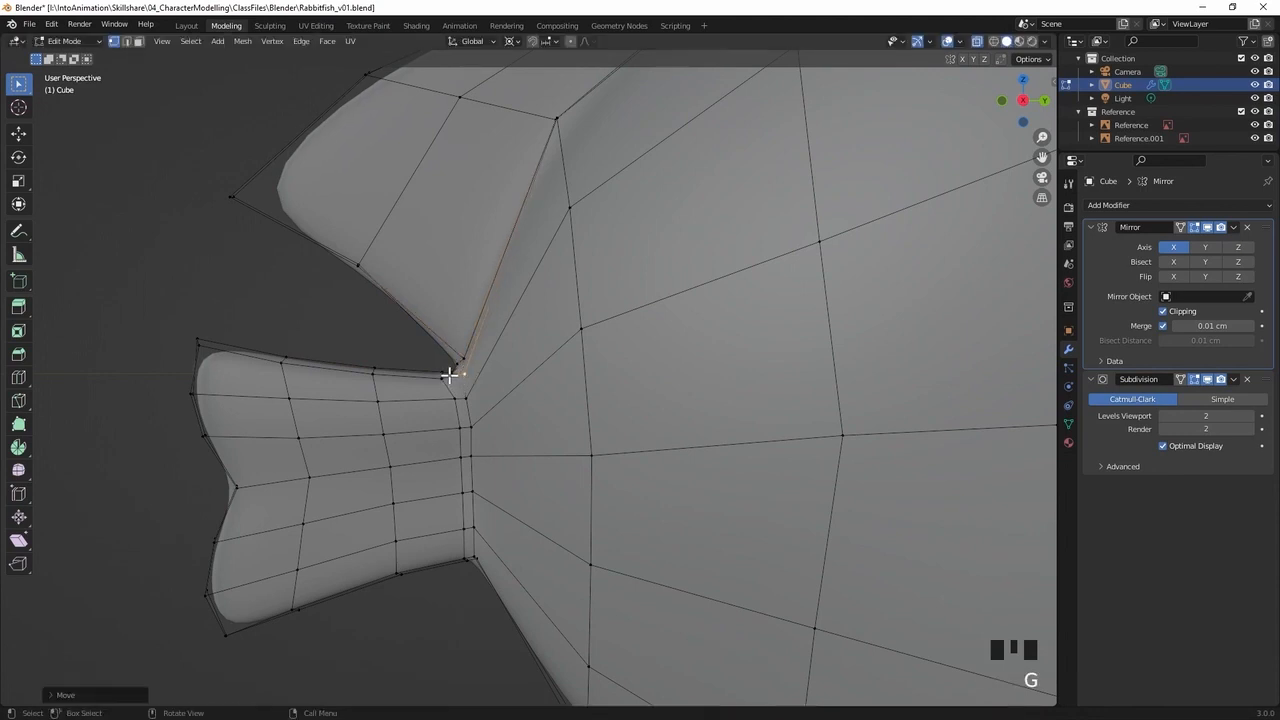
click(451, 377)
key(g)
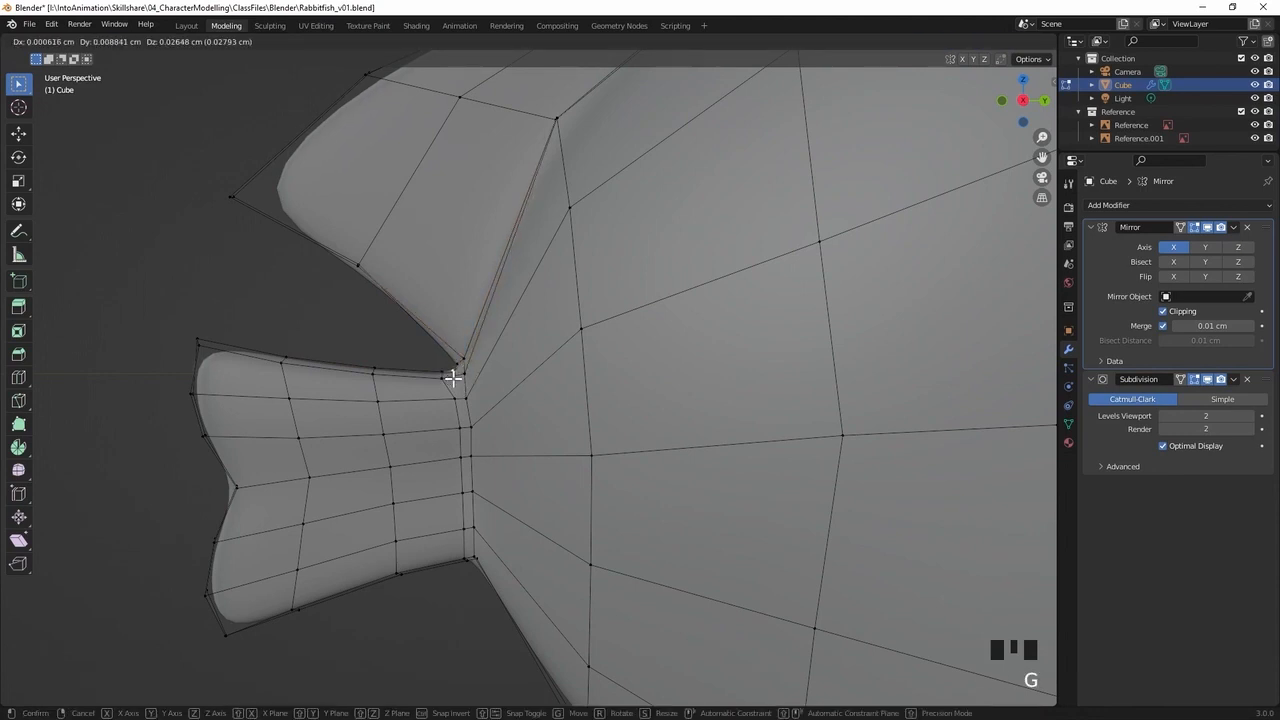
click(453, 378)
Move the fin-base vertex about 0.06 cm inwards from a rear view, and adjust its position from the side
middle_drag(457, 374, 589, 380)
click(606, 362)
key(g)
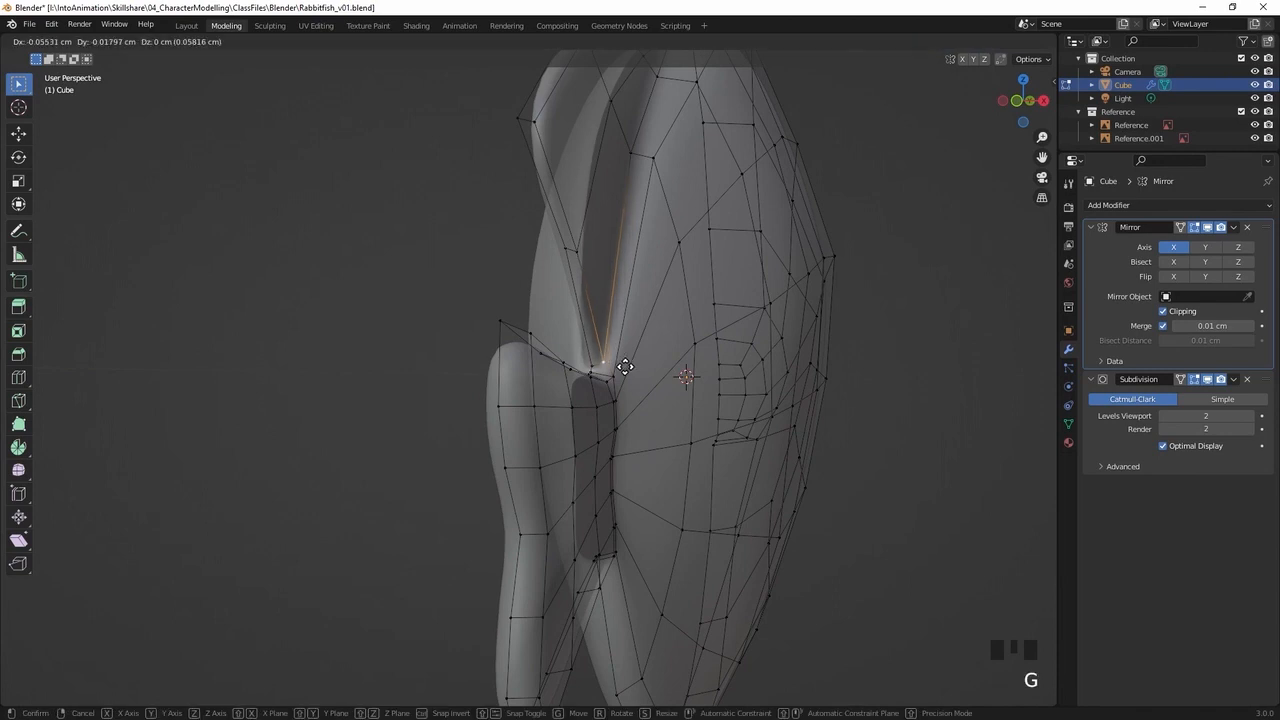
click(624, 365)
middle_drag(623, 363, 511, 365)
key(g)
click(475, 368)
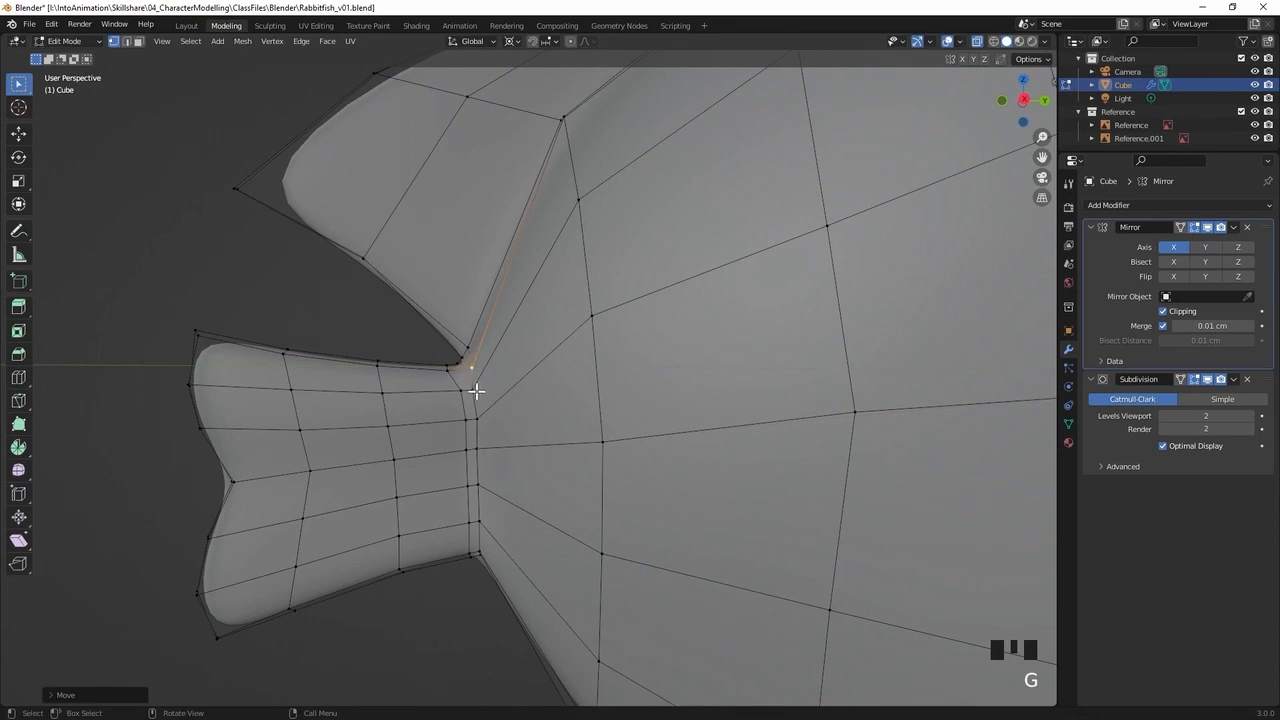
Reposition the upper body-side vertices along the tail root one by one to even out the edge loop's spacing
click(477, 391)
key(g)
click(484, 390)
click(477, 419)
key(g)
click(479, 418)
middle_drag(549, 371, 543, 415)
double_click(488, 452)
key(g)
click(494, 455)
Move the two mid-height body vertices just ahead of the tail about 0.16 cm backwards
click(480, 148)
key(alt+z)
click(601, 388)
middle_drag(735, 337, 514, 313)
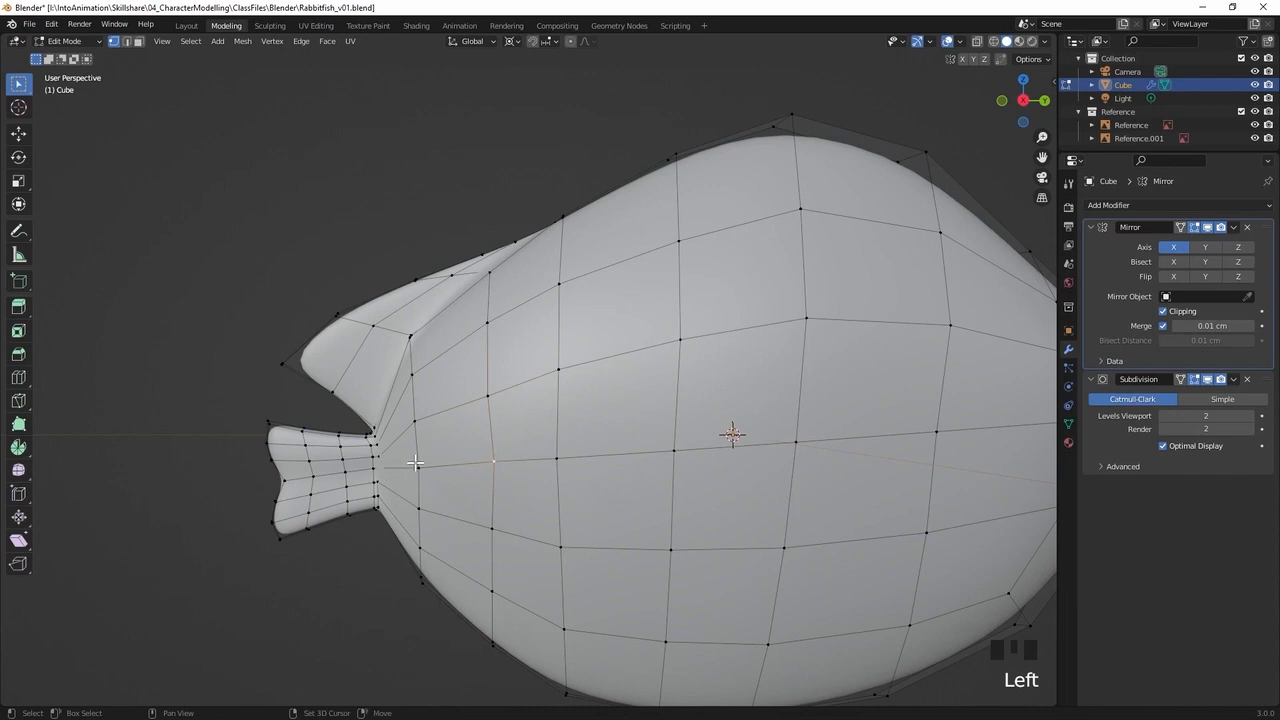
key(g)
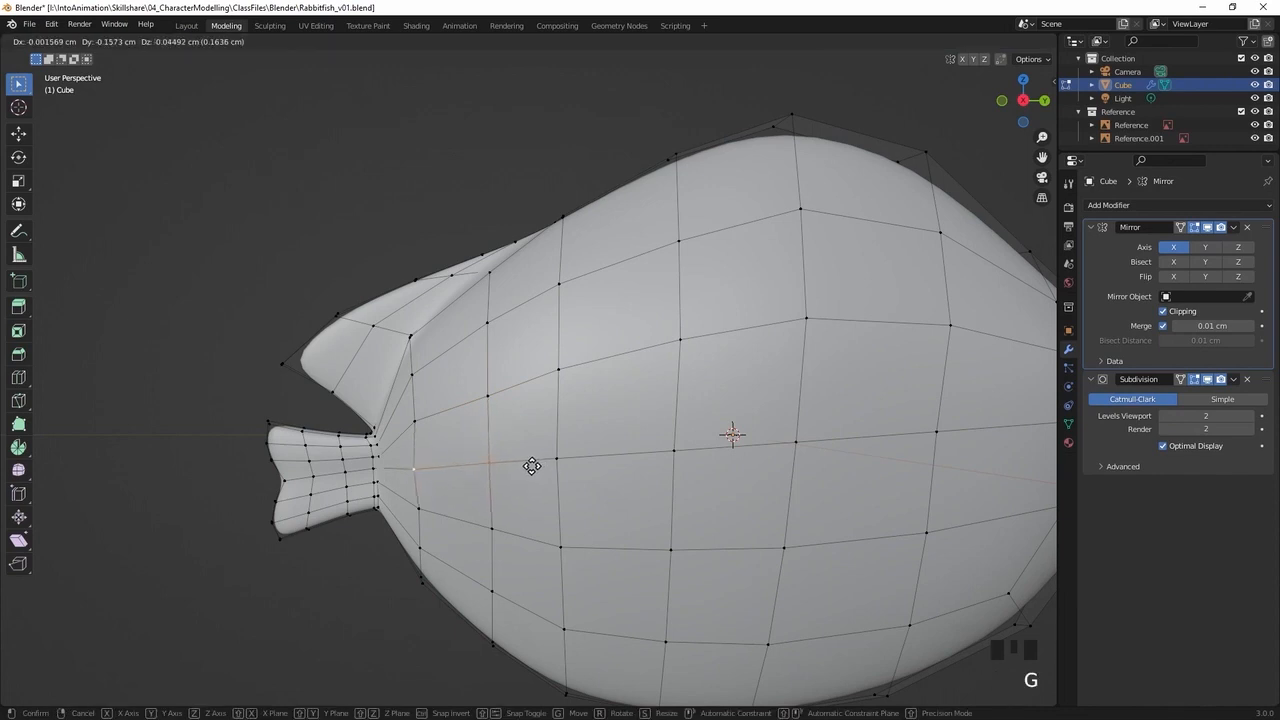
click(532, 465)
From a rear angle, nudge two mid-height vertices on the rear body flank to smooth its curvature
mouse_move(558, 461)
middle_down()
mouse_move(497, 434)
mouse_move(746, 443)
mouse_move(655, 441)
mouse_move(686, 460)
mouse_move(571, 451)
middle_up()
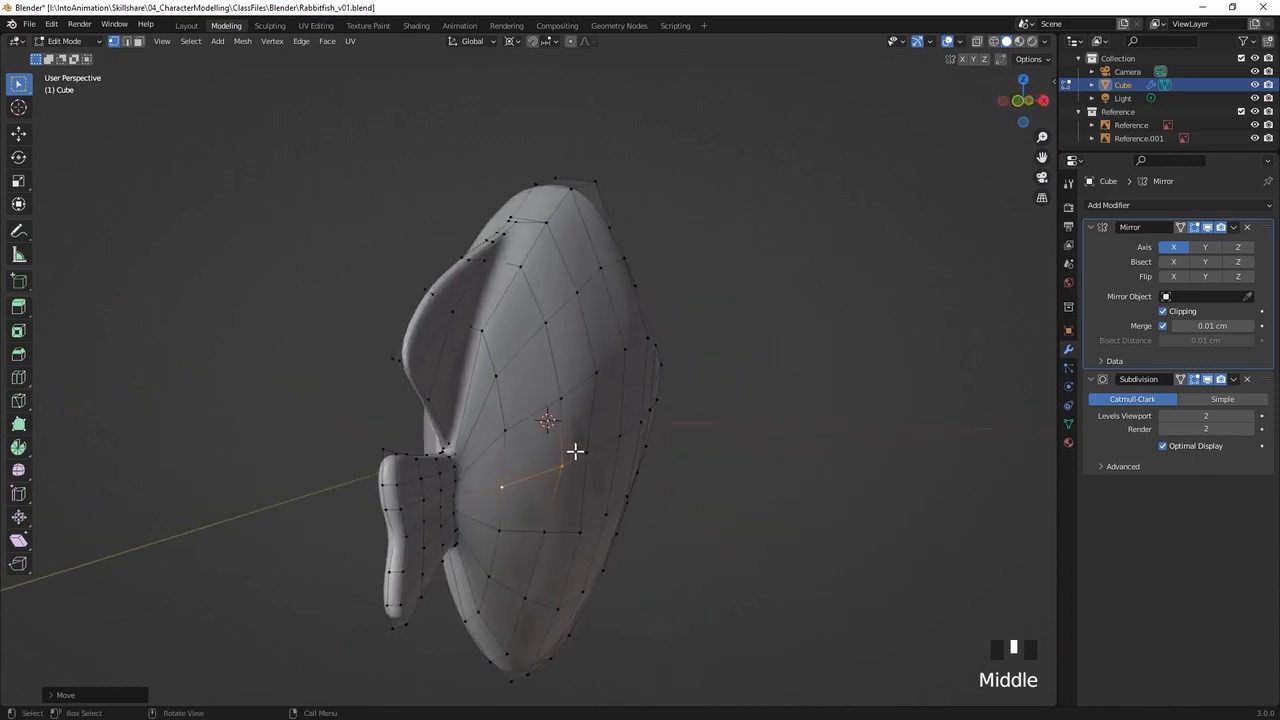
click(589, 457)
key(g)
click(599, 458)
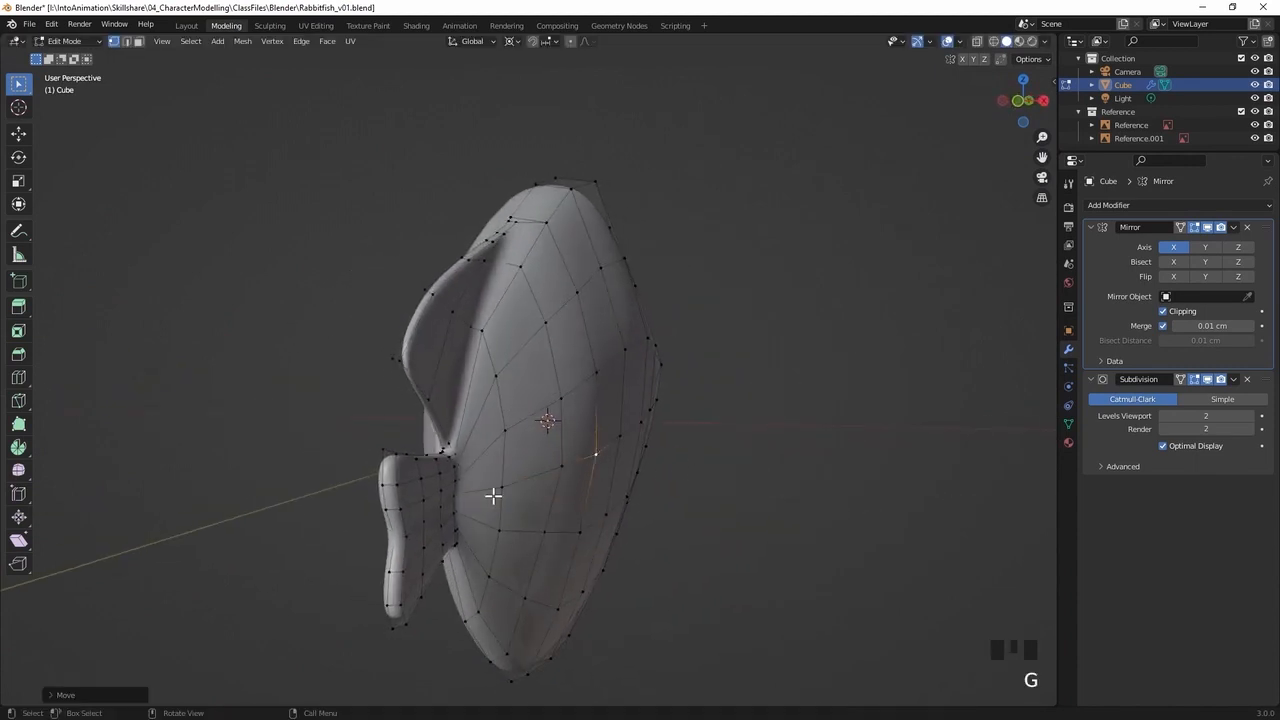
click(561, 467)
key(g)
click(564, 472)
Reposition two more vertices on the upper rear flank below the dorsal fin to smooth the body surface
middle_drag(659, 451, 523, 334)
click(625, 423)
key(g)
click(627, 429)
click(523, 334)
key(g)
click(531, 397)
Nudge the lower body vertex just ahead of the tail root to even out the grid
middle_drag(531, 397, 486, 494)
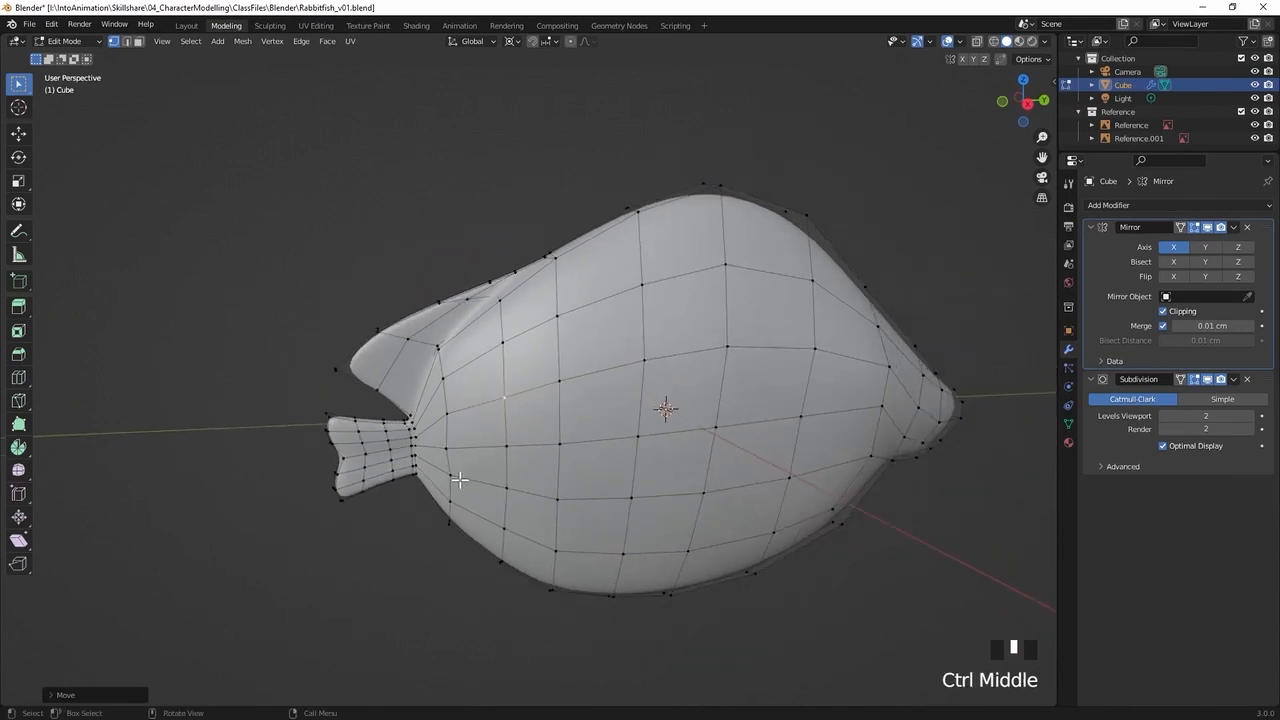
click(450, 477)
key(g)
click(453, 476)
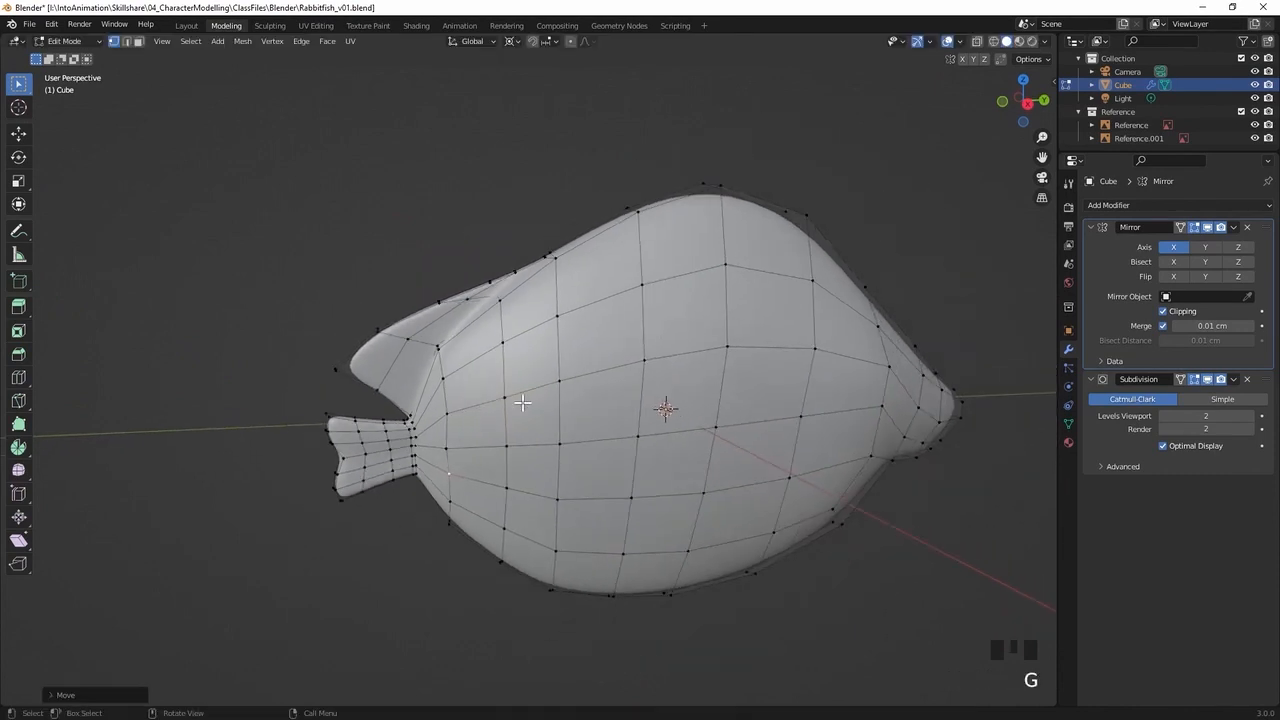
Deselect the mesh, inspect the body shape from several angles, and save the file
click(565, 416)
middle_drag(566, 411, 560, 364)
drag(569, 179, 596, 236)
ctrl+middle_drag(652, 420, 611, 346)
key(ctrl+s)
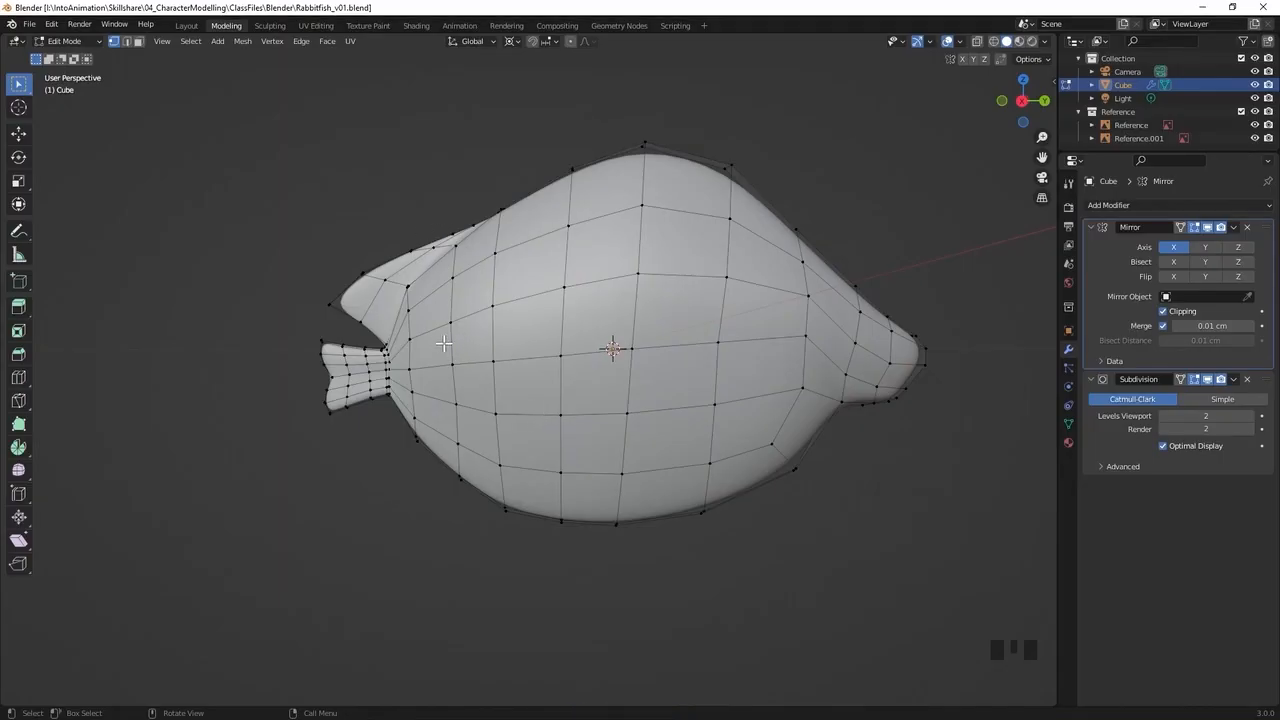
Inset the three narrow underside faces running forwards from the tail root by about 1.3 cm, with Boundary off, for the lower fin
middle_drag(469, 393, 543, 304)
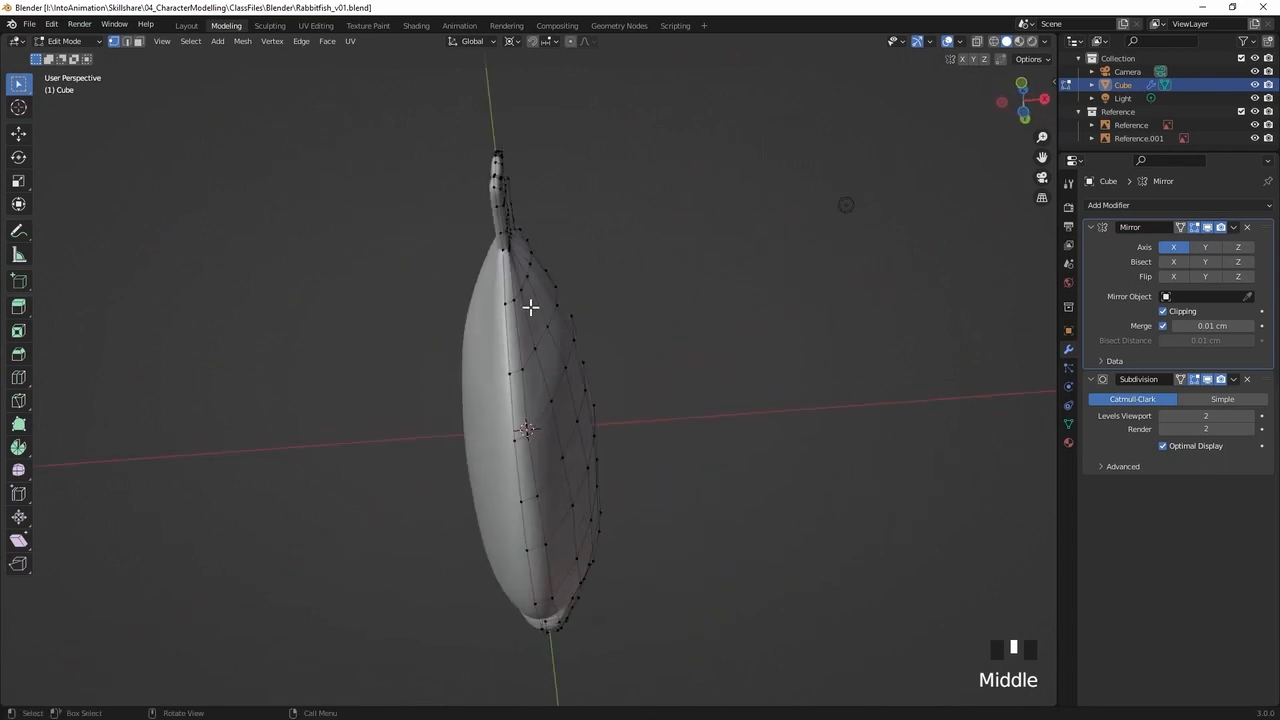
key(3)
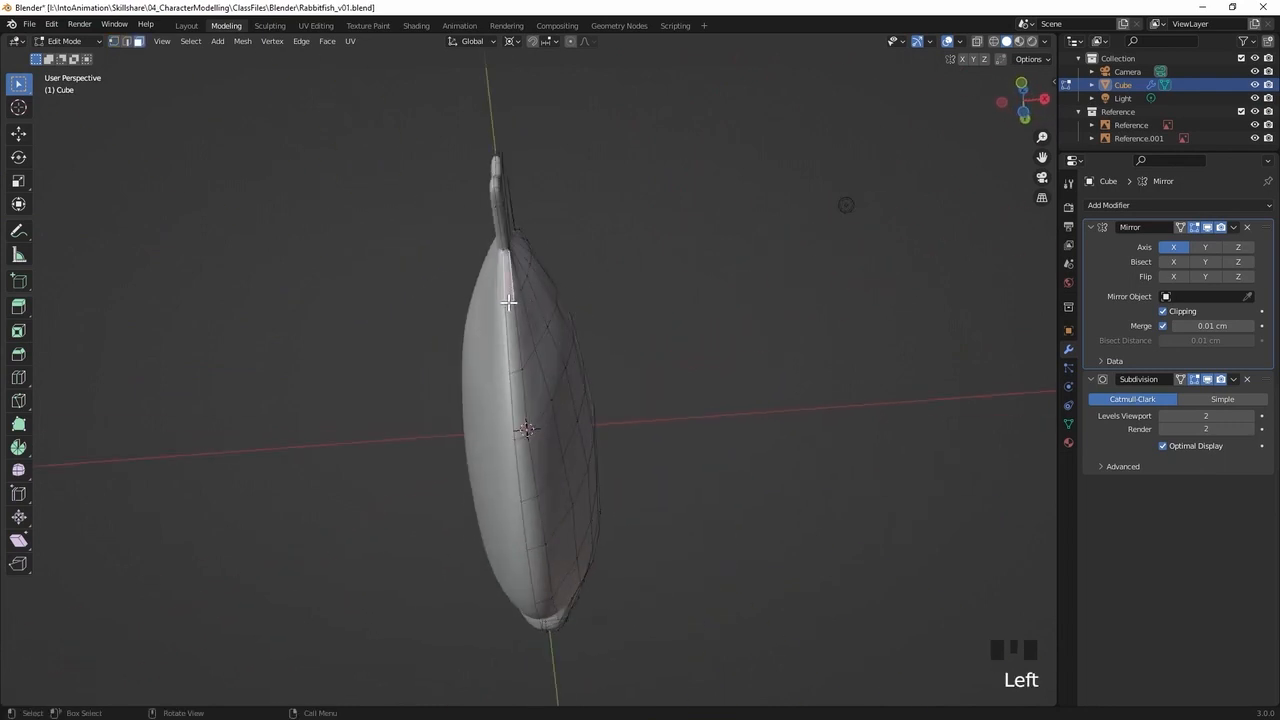
shift+click(514, 358)
shift+click(511, 405)
middle_drag(543, 381, 452, 376)
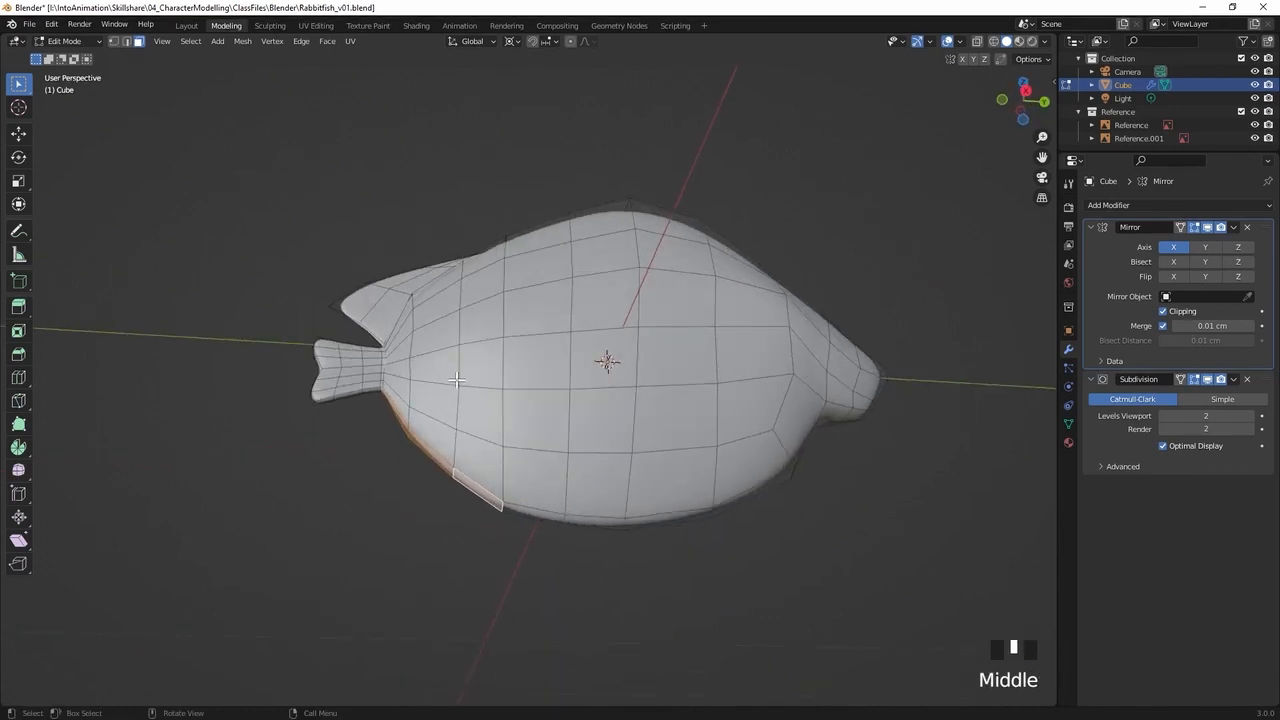
key(alt+z)
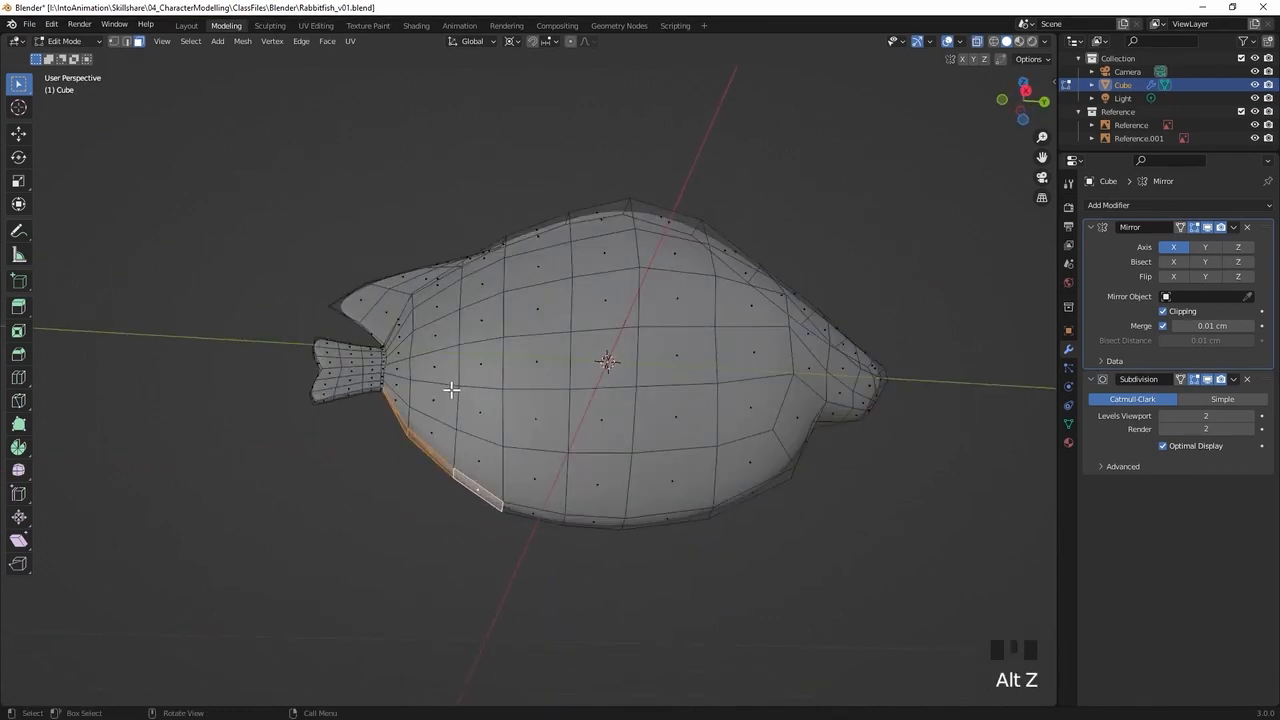
key(KP_3)
shift+middle_drag(424, 396, 502, 380)
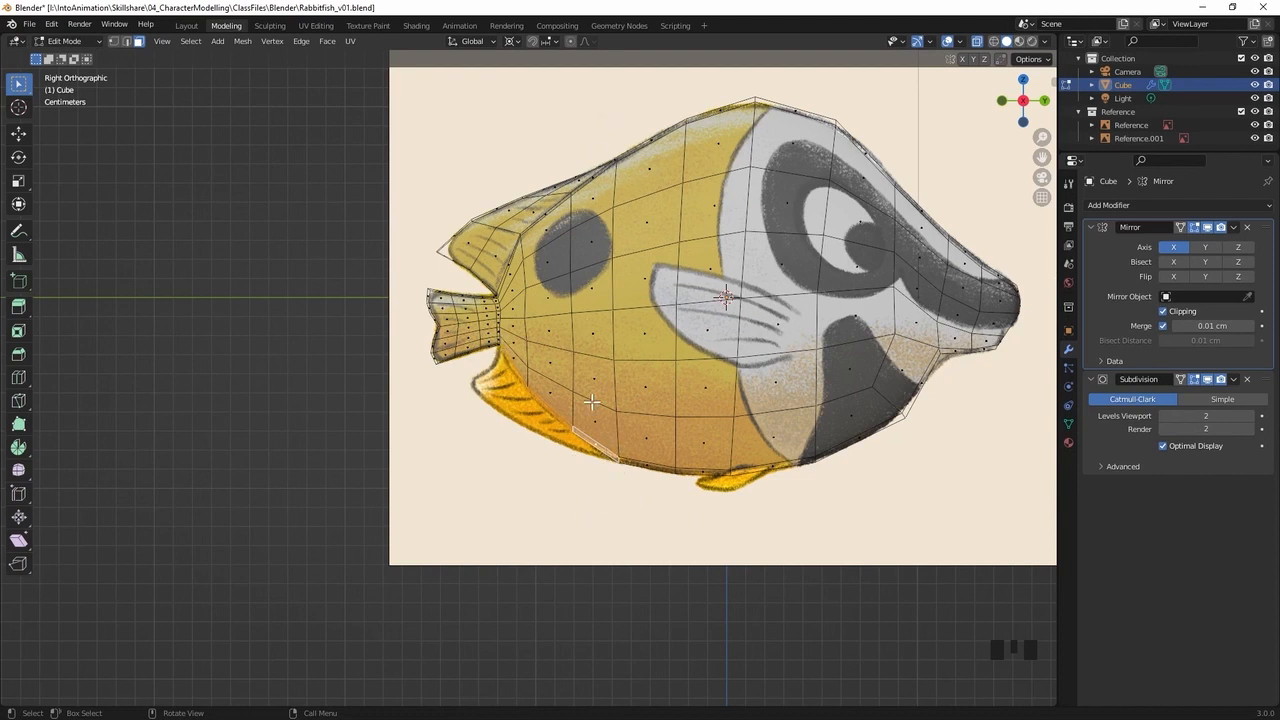
middle_drag(604, 313, 641, 193)
key(i)
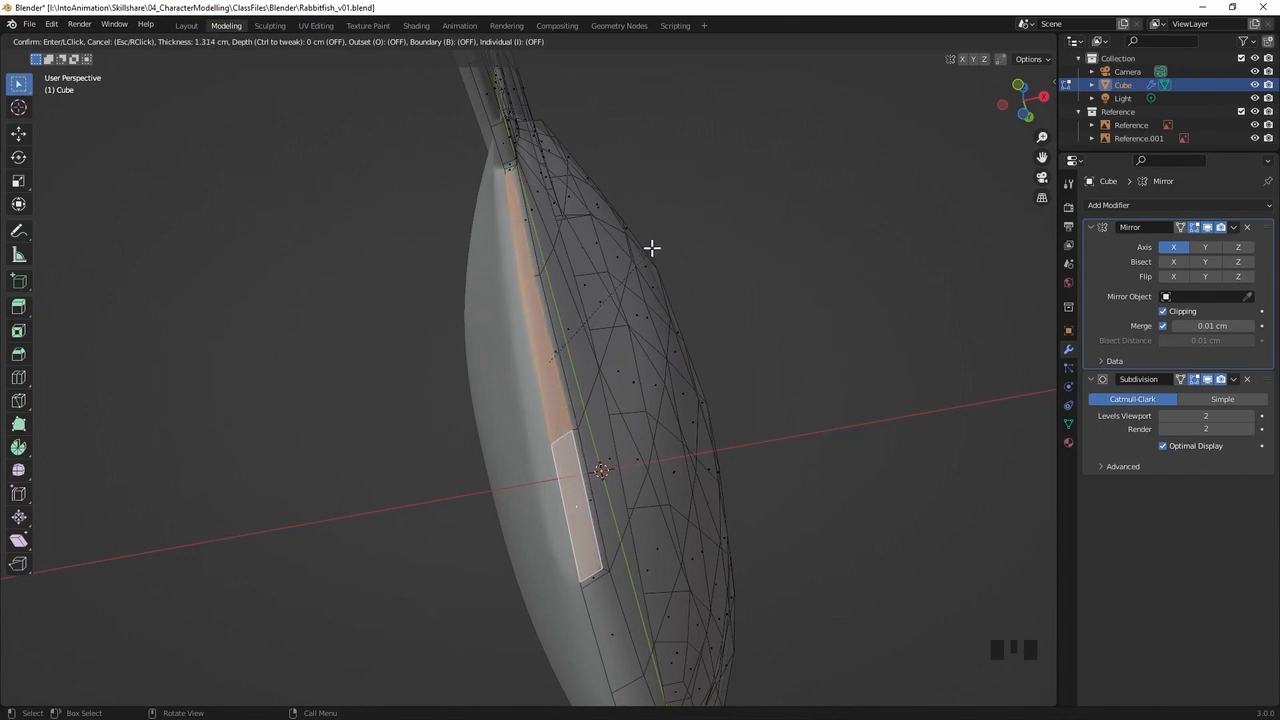
click(651, 249)
Select the three vertices along the outer edge of the underside inset strip and edge-slide them slightly towards the body's centre line
middle_drag(612, 331, 539, 463)
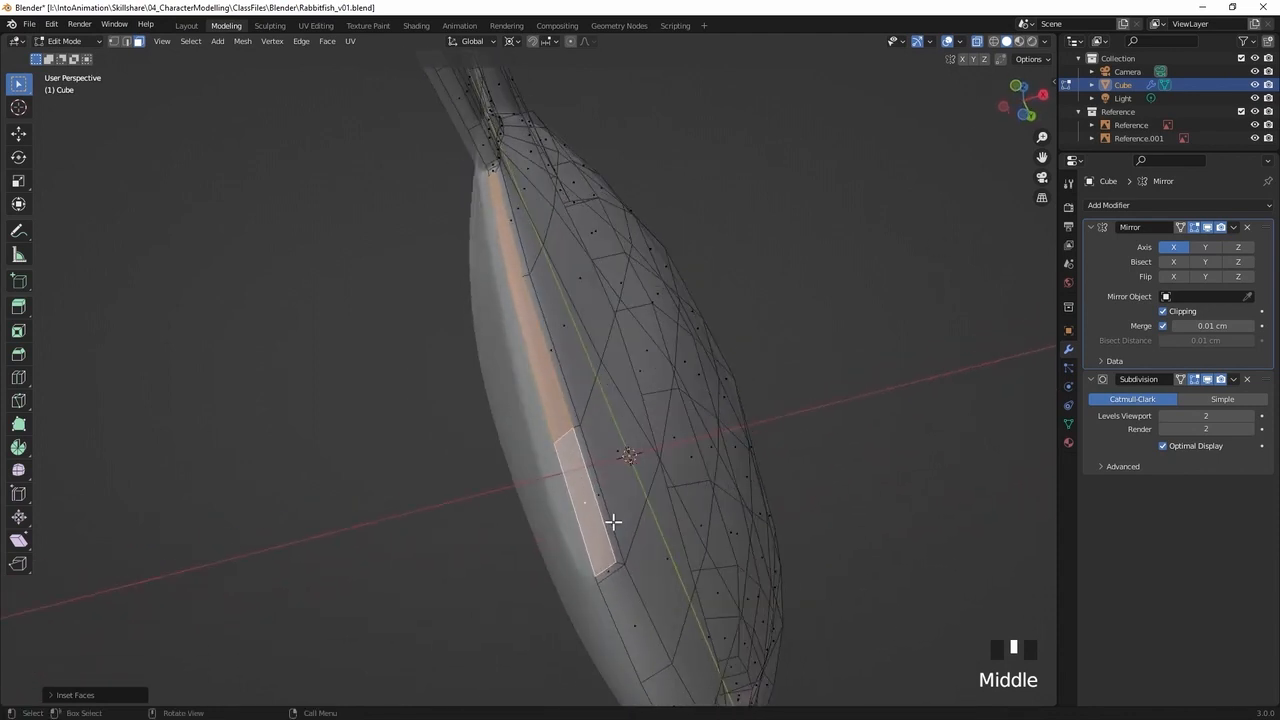
key(1)
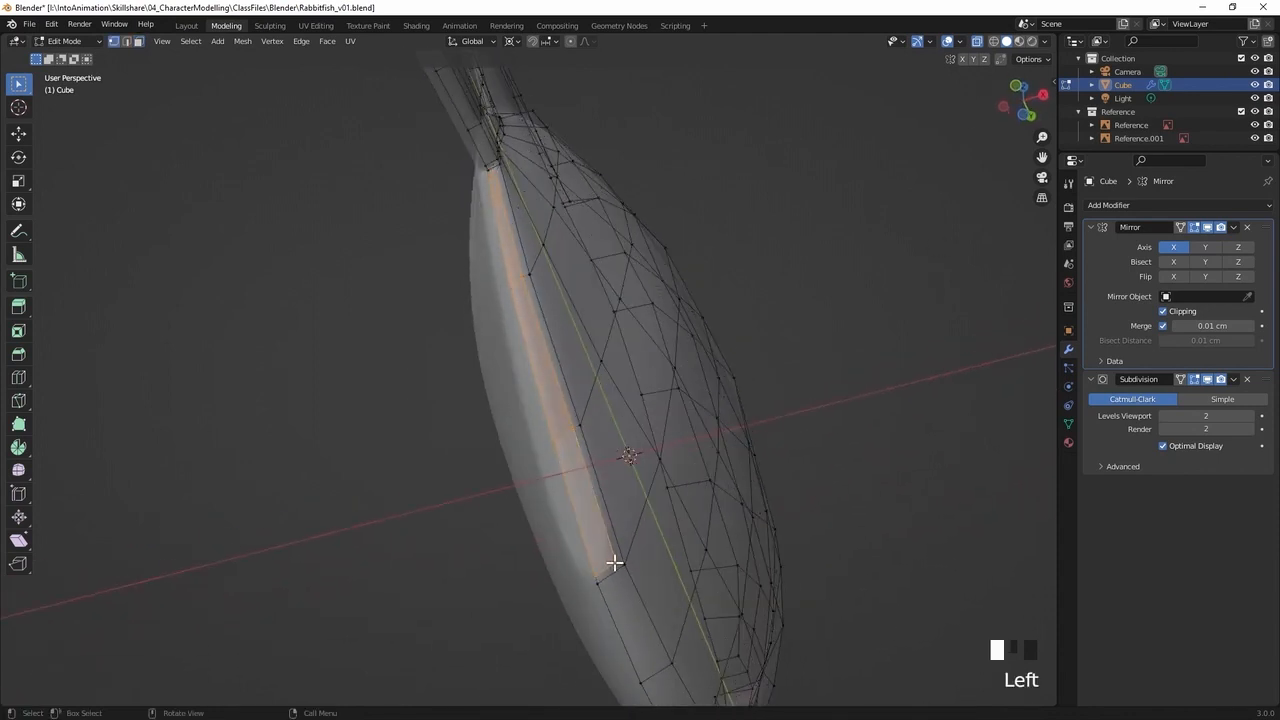
click(614, 562)
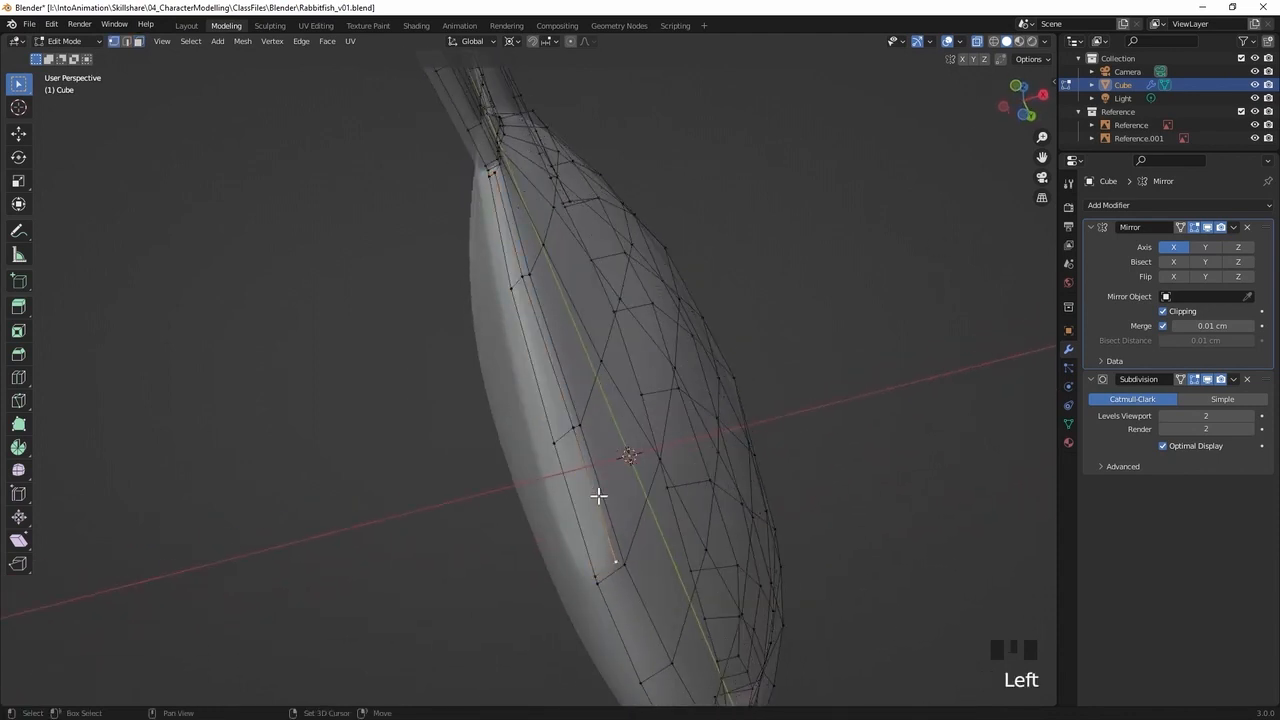
shift+click(522, 276)
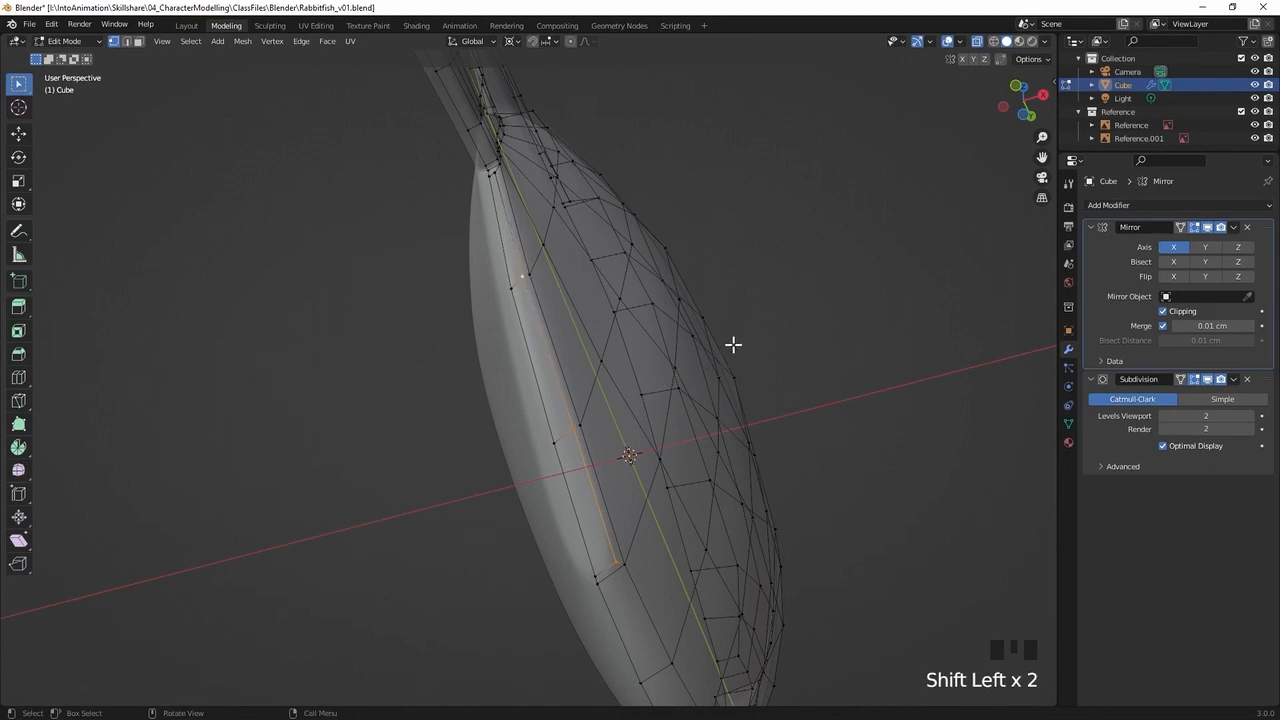
key(g)
key(g)
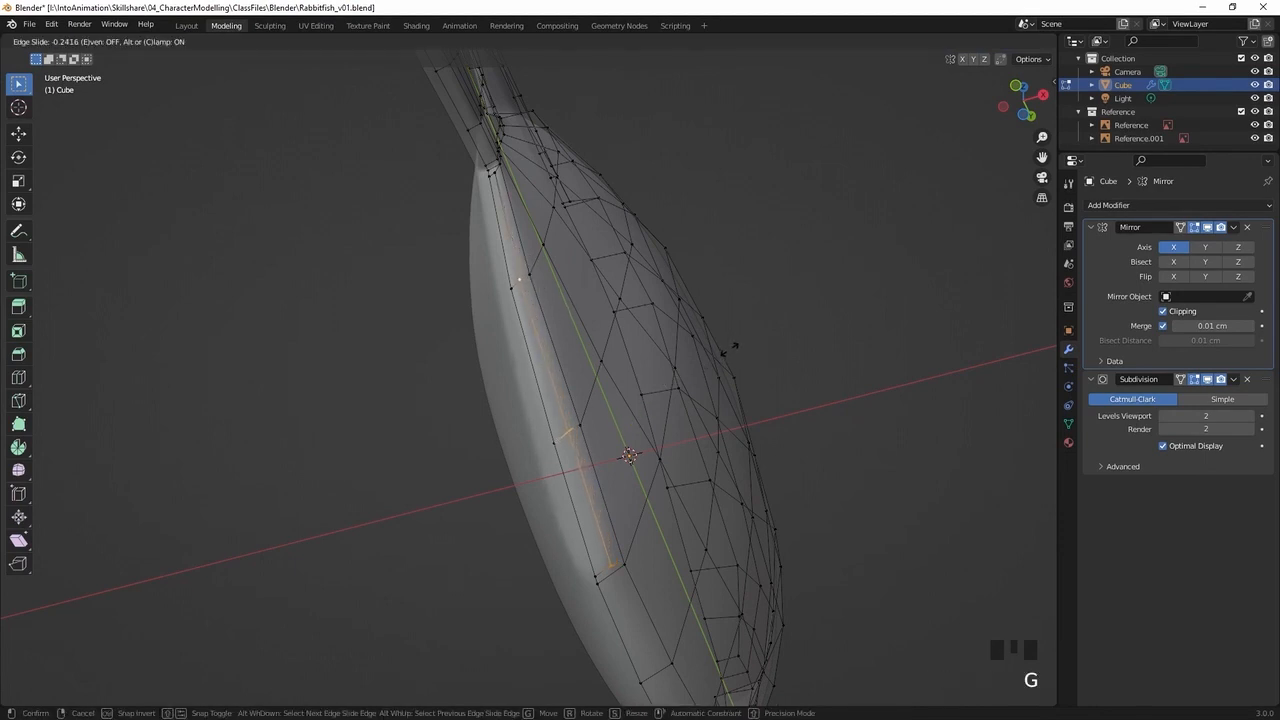
click(731, 346)
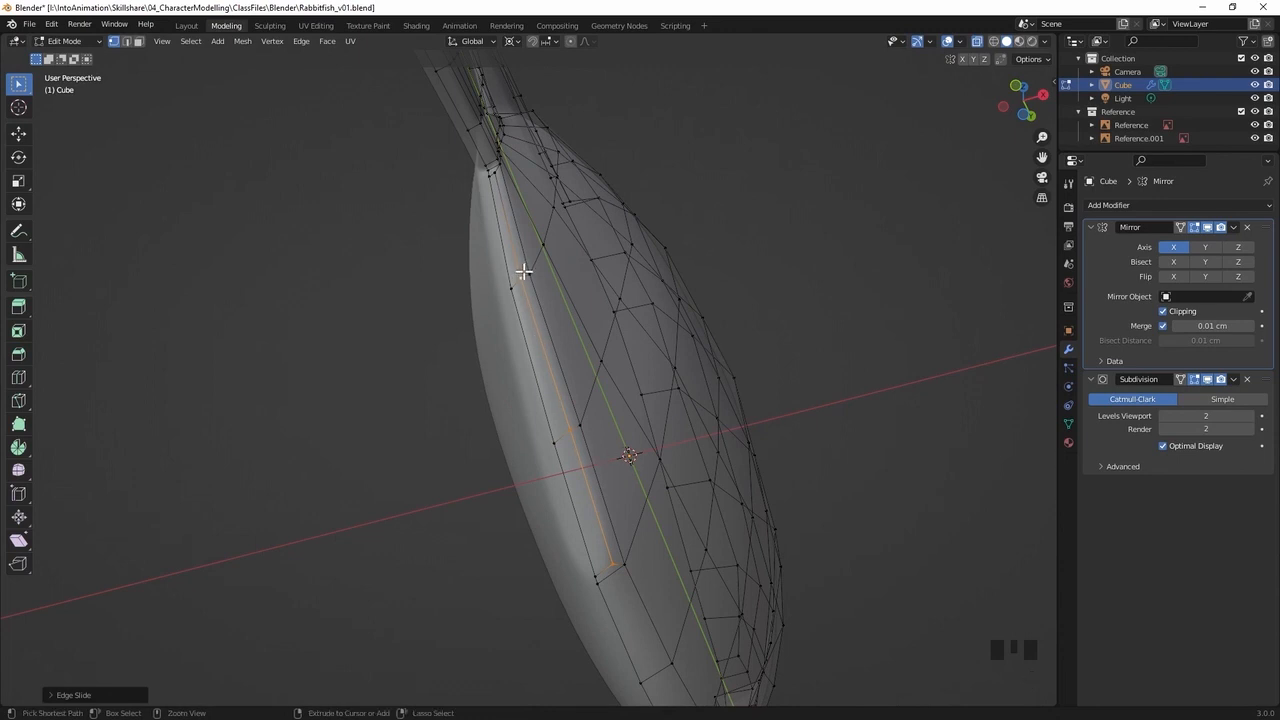
Vertex-slide the strip's front outer vertex and the next one behind it individually towards the centre line to even out the strip's width
click(613, 562)
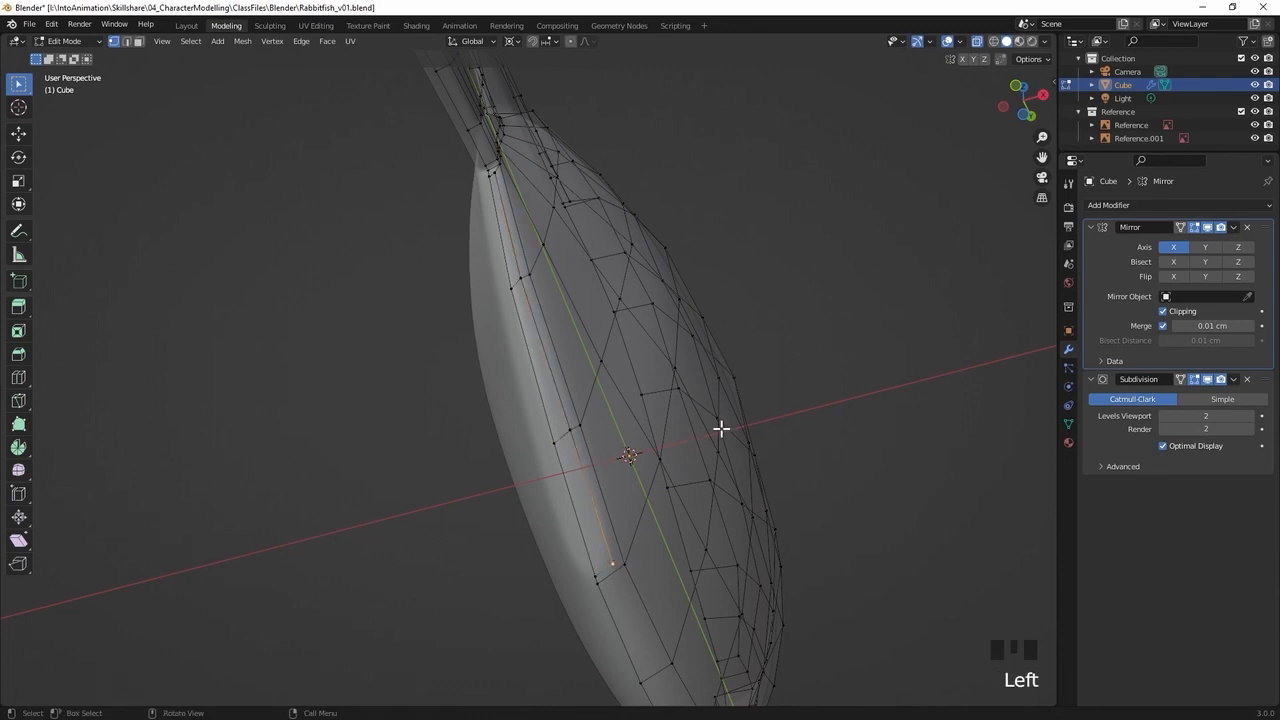
key(g)
key(g)
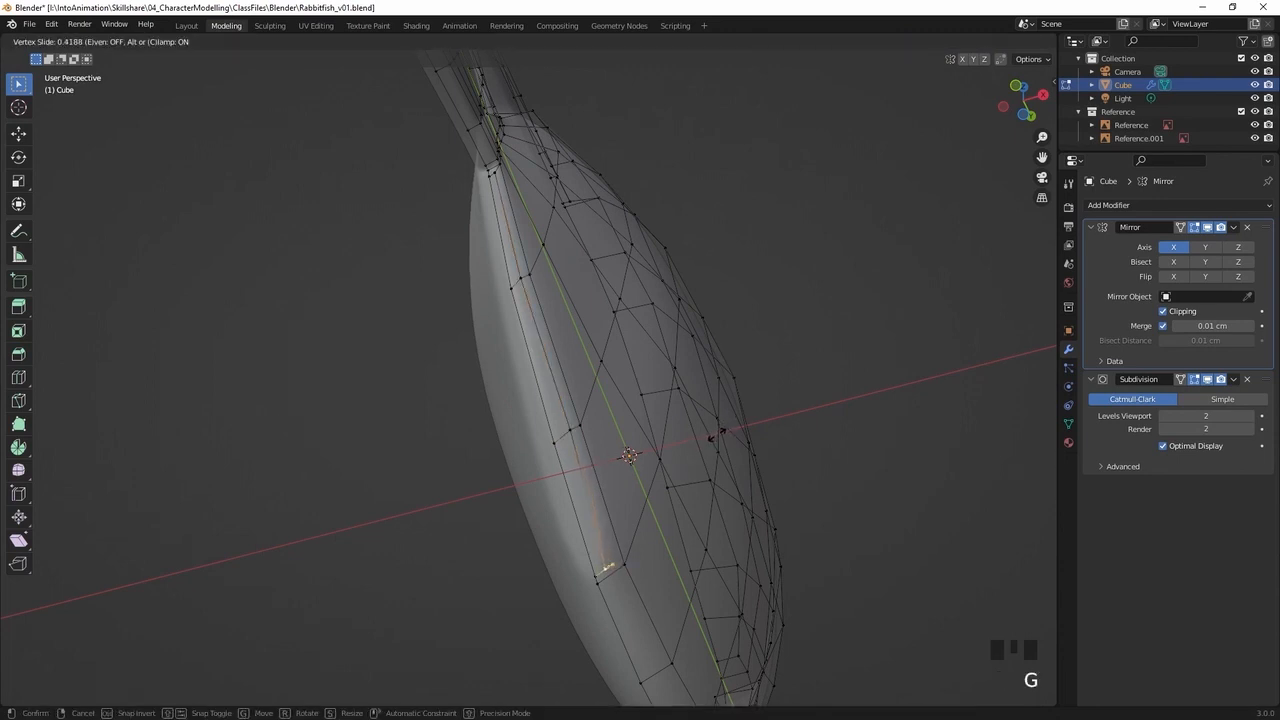
click(710, 435)
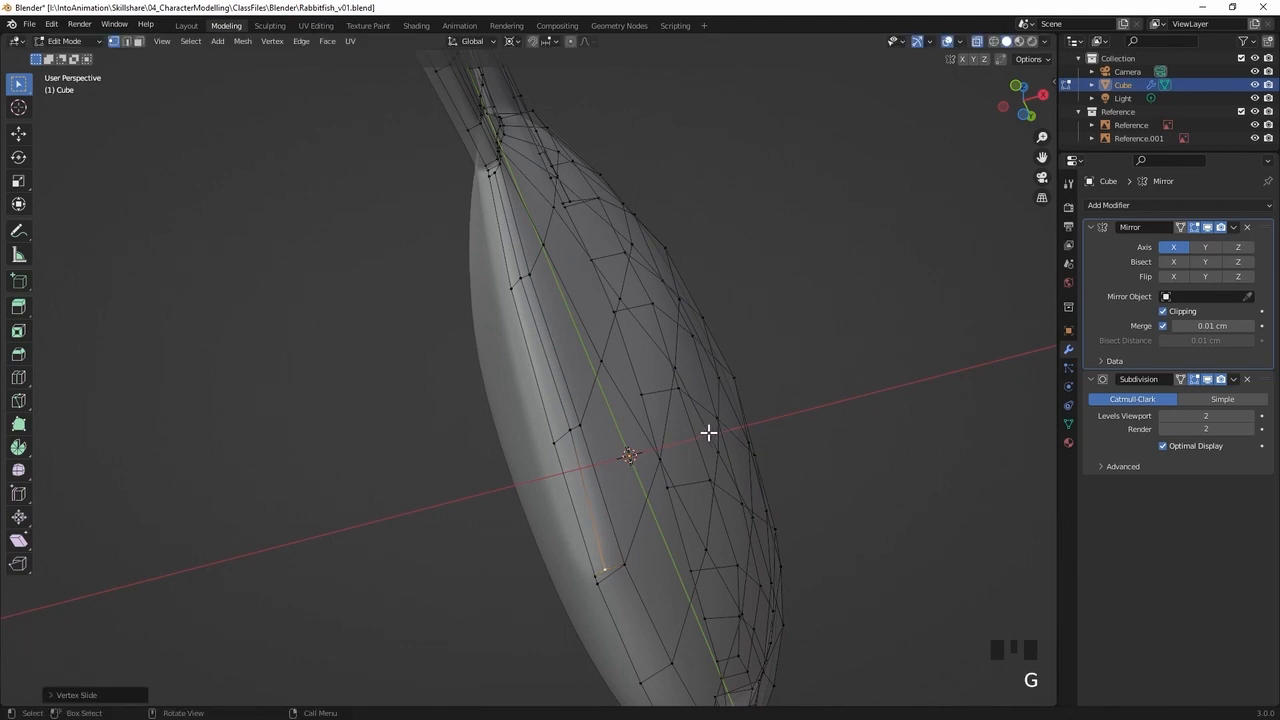
click(572, 428)
key(g)
key(g)
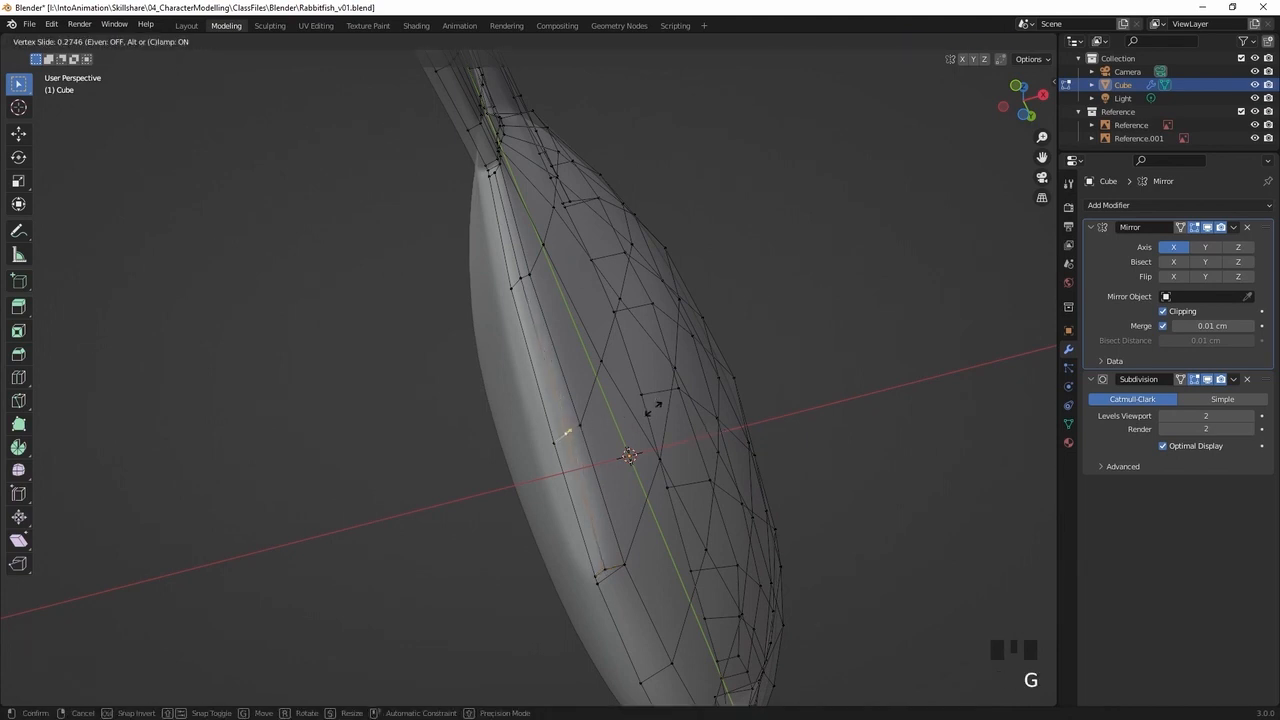
click(651, 407)
Select the three inset underside faces and extrude them outwards along their normals to form the lower rear fin
middle_drag(650, 385, 593, 363)
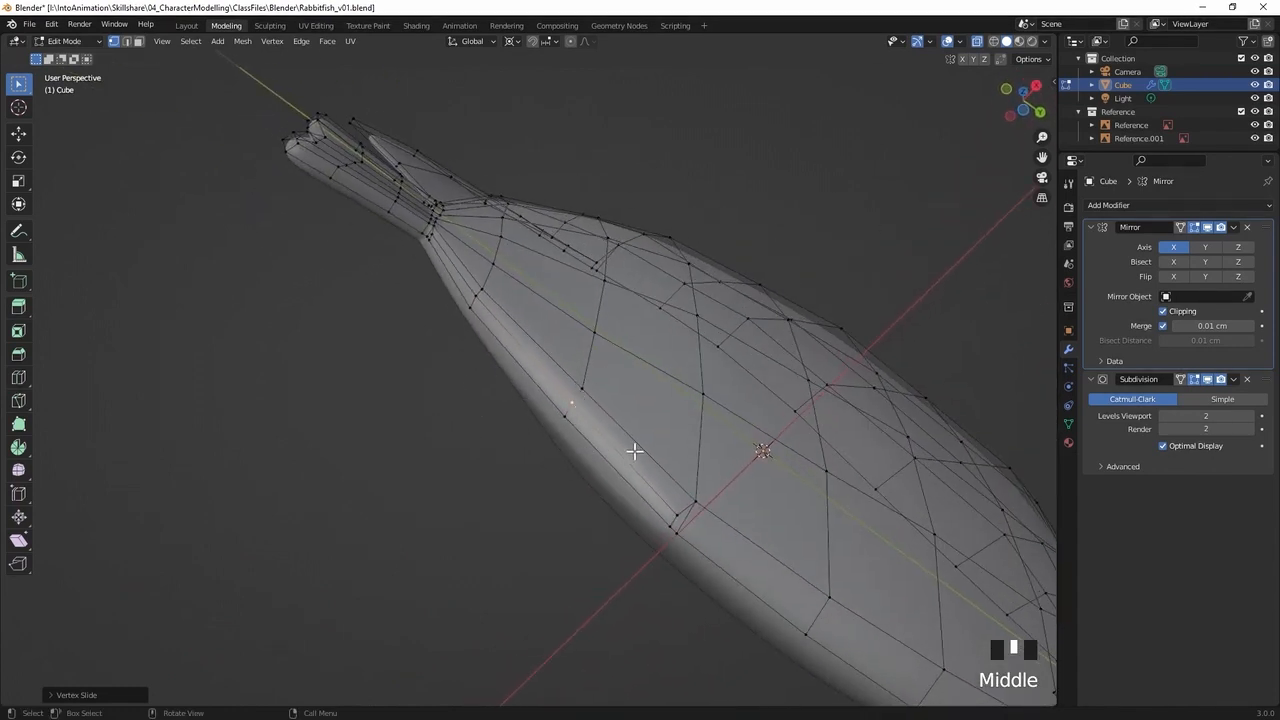
key(3)
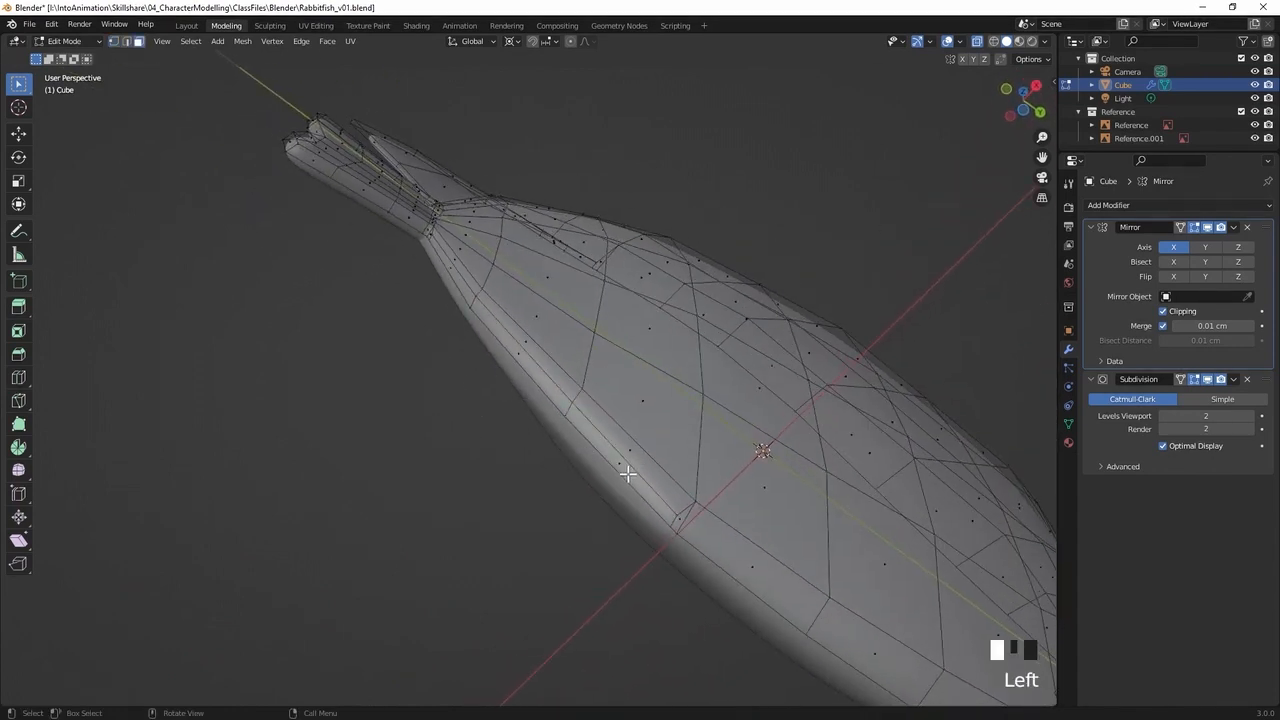
click(628, 473)
shift+click(514, 346)
shift+click(463, 277)
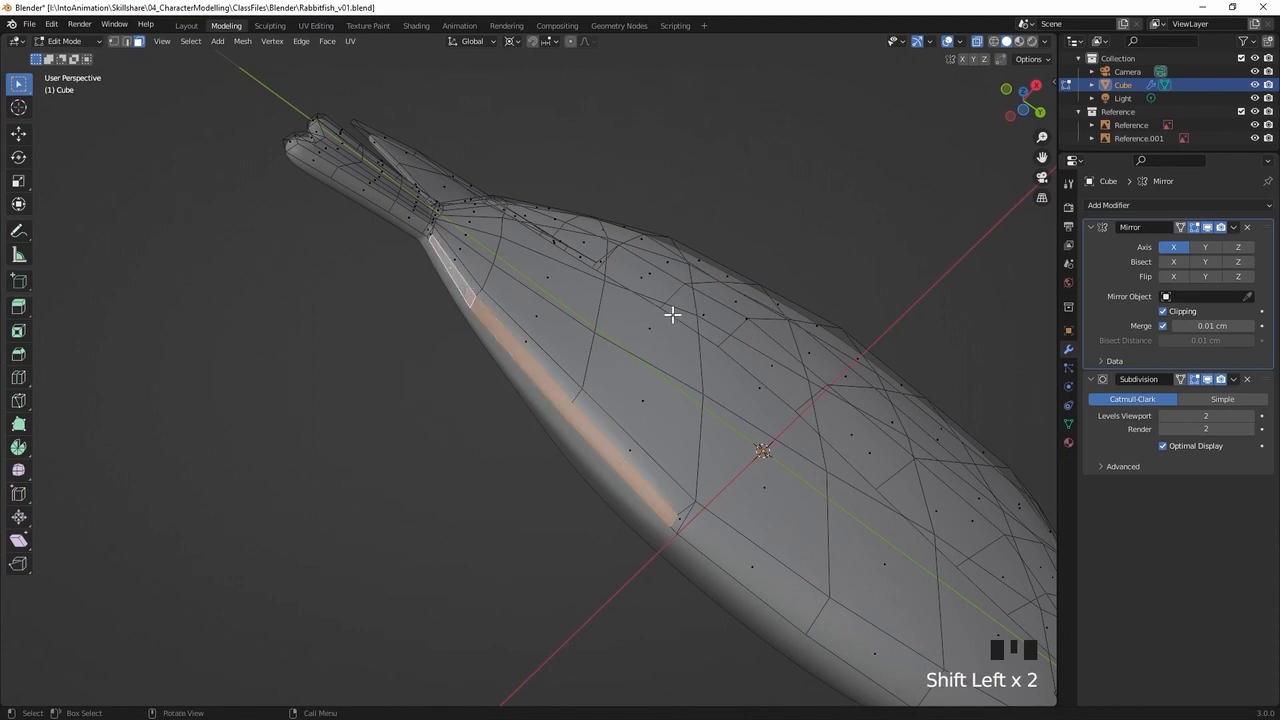
middle_drag(669, 339, 609, 391)
key(e)
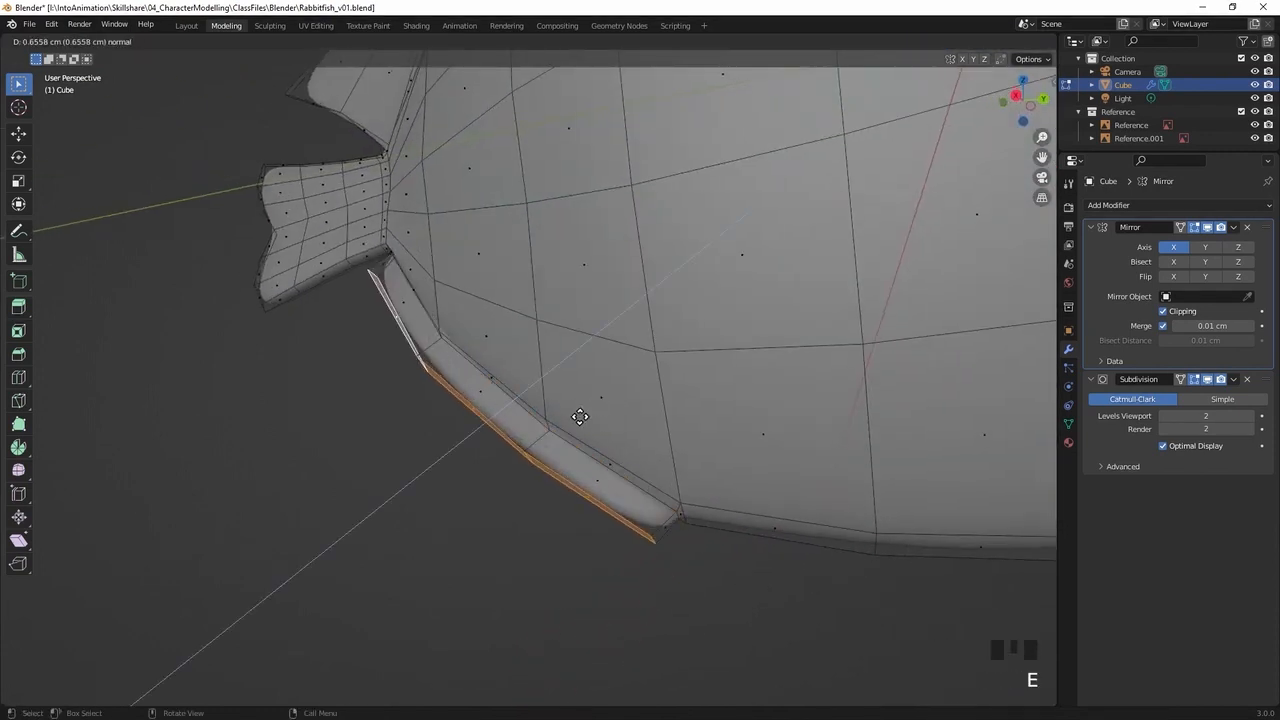
click(543, 437)
Select the outer edge loop of the extruded fin and scale it down along global X to thin the fin's rim
middle_drag(543, 437, 469, 380)
key(1)
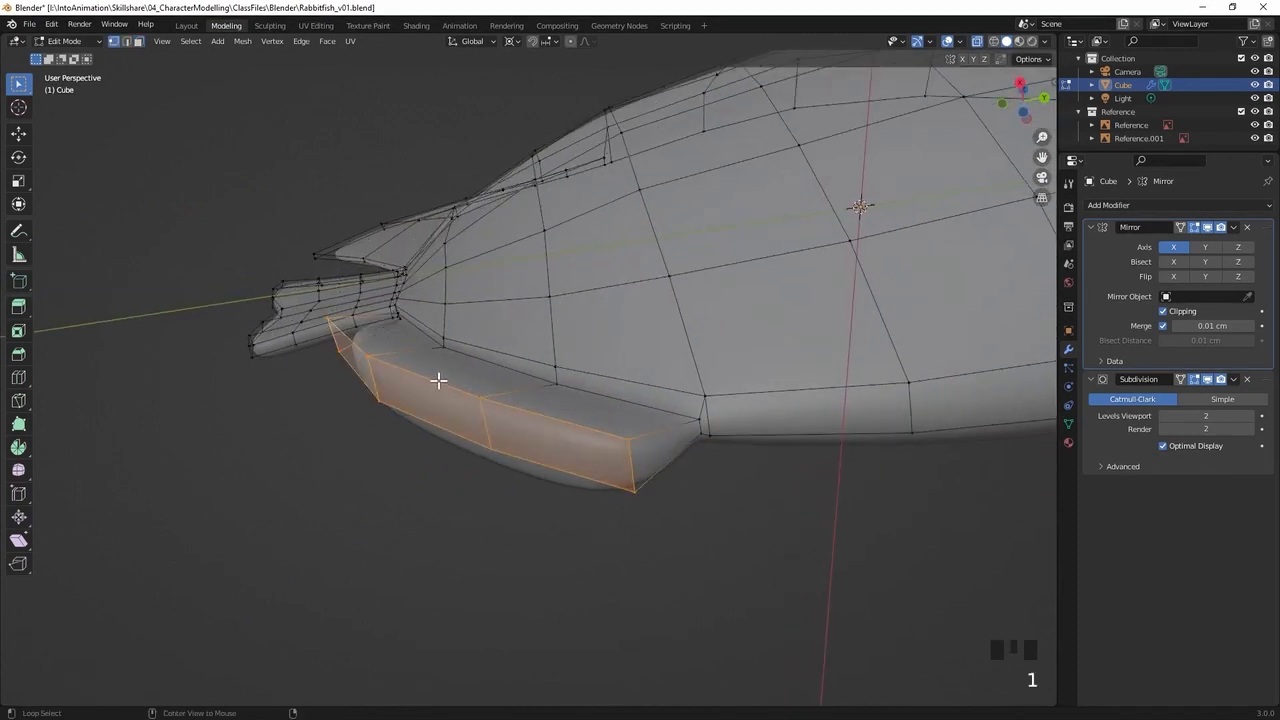
alt+click(437, 380)
middle_drag(459, 383, 548, 338)
key(s)
key(x)
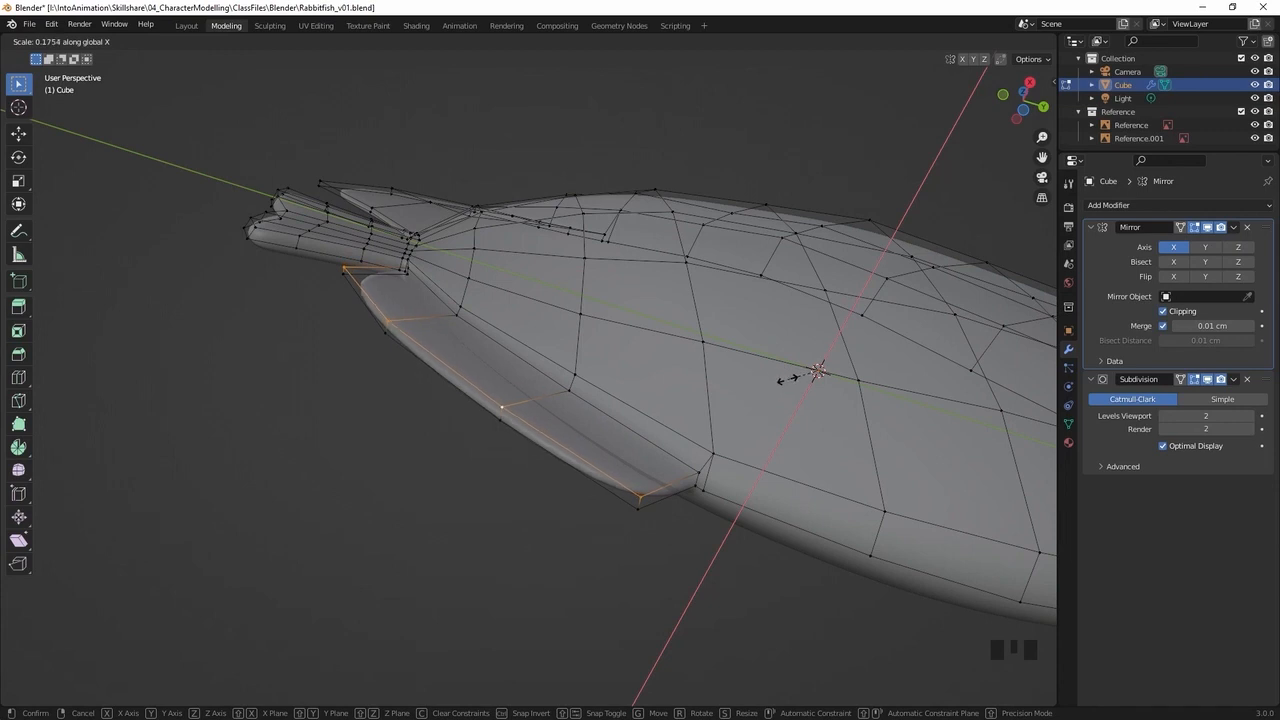
middle_drag(668, 307, 623, 383)
In the right side view, move the lower fin's rear tip vertices about 1.4 cm back and 0.7 cm down towards the reference fin tip
key(KP_3)
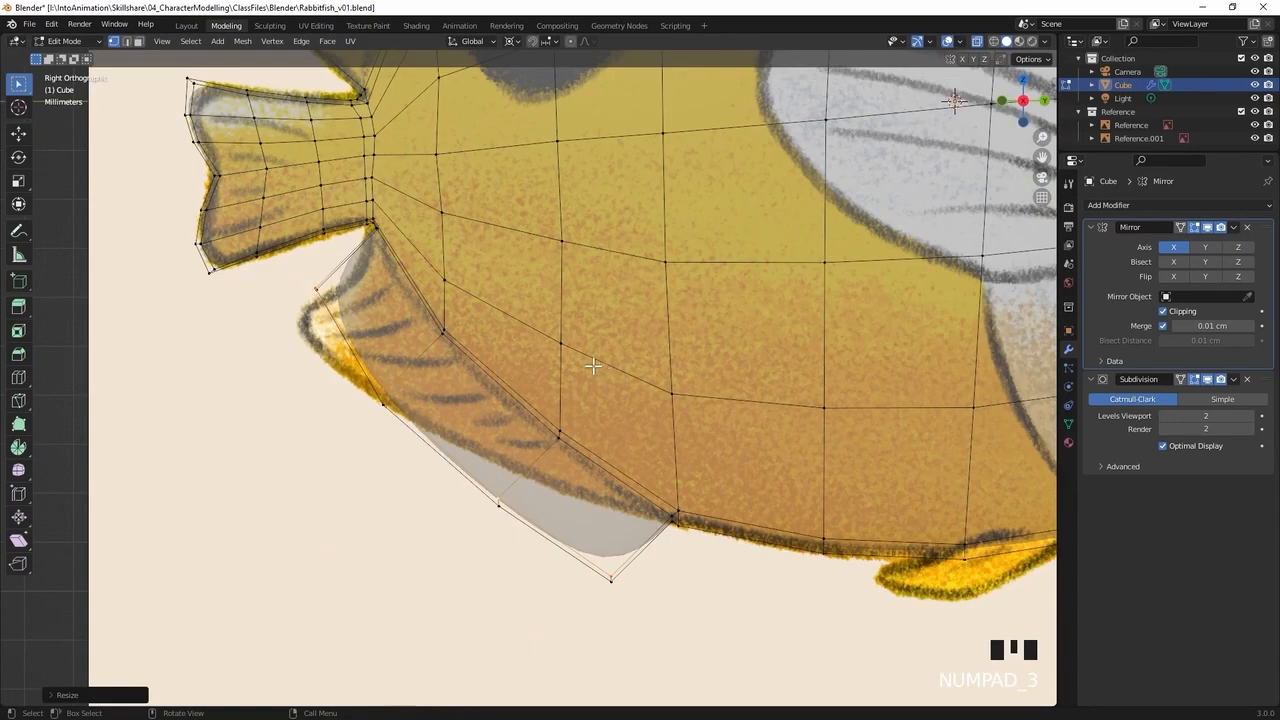
click(321, 475)
click(347, 328)
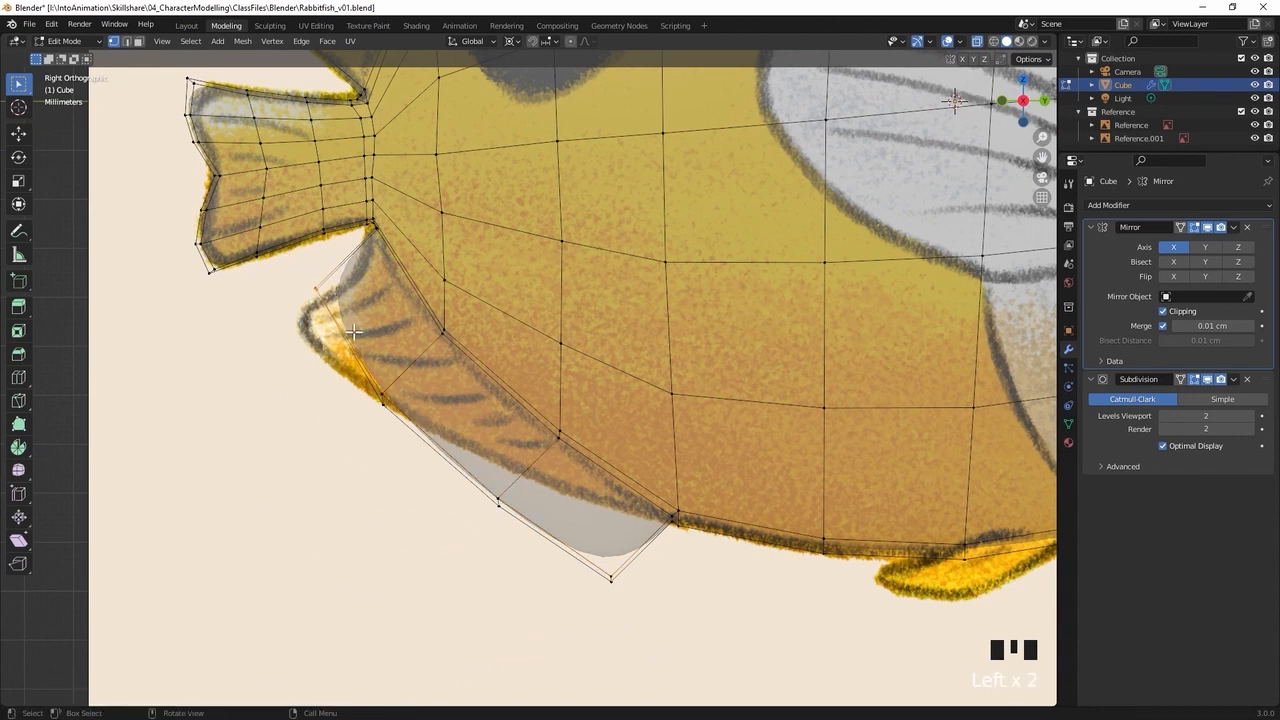
key(g)
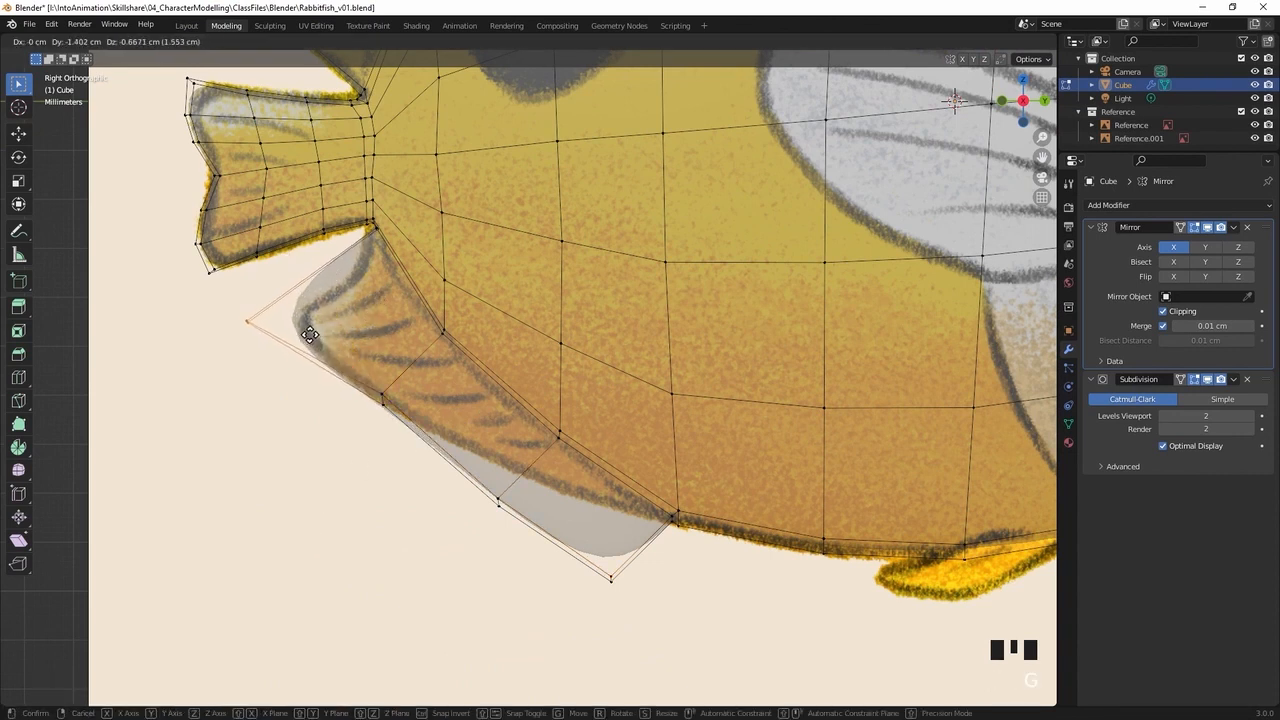
click(311, 337)
Move the remaining three vertex pairs along the lower fin's outer edge onto the fin outline in the reference drawing
click(469, 543)
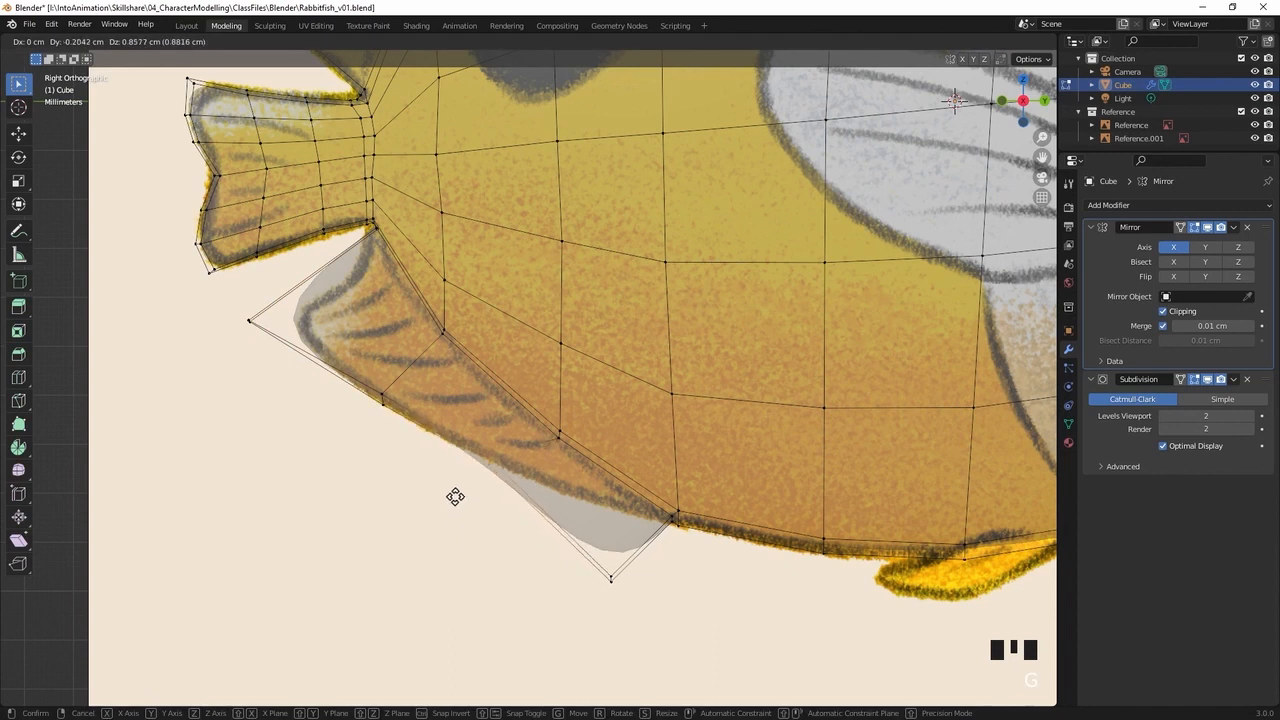
click(383, 393)
key(g)
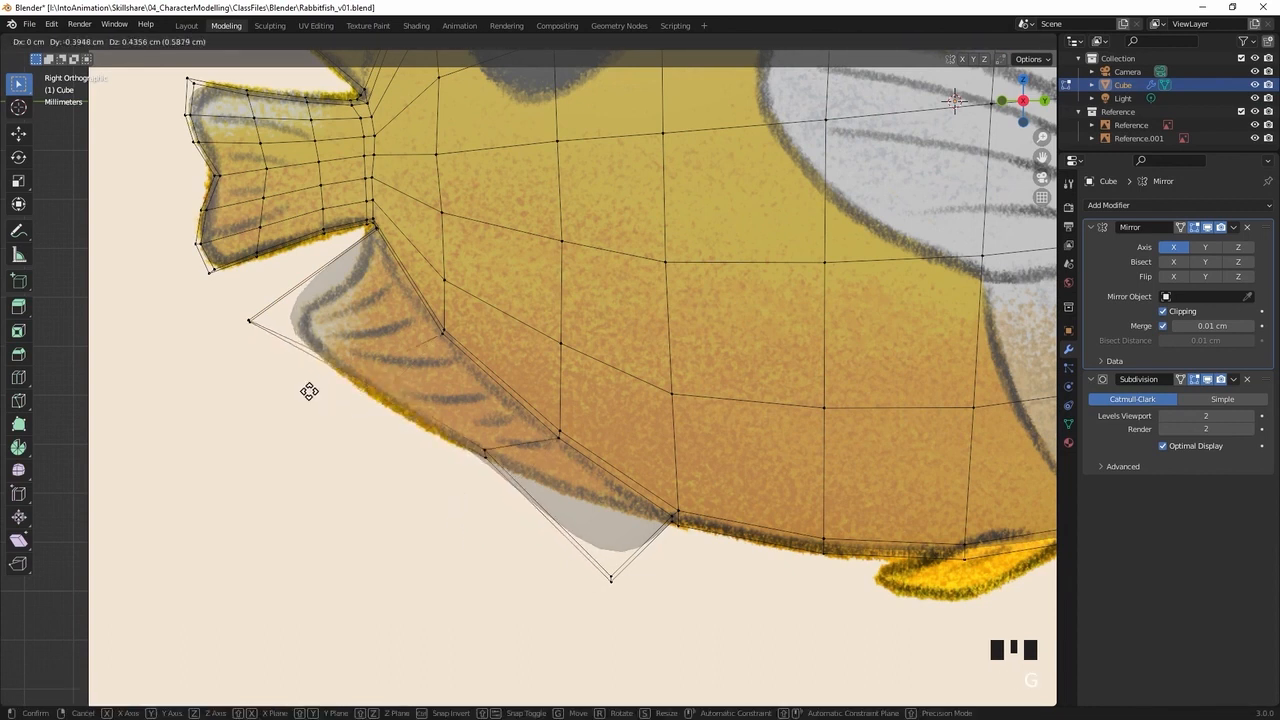
click(313, 407)
click(610, 578)
key(g)
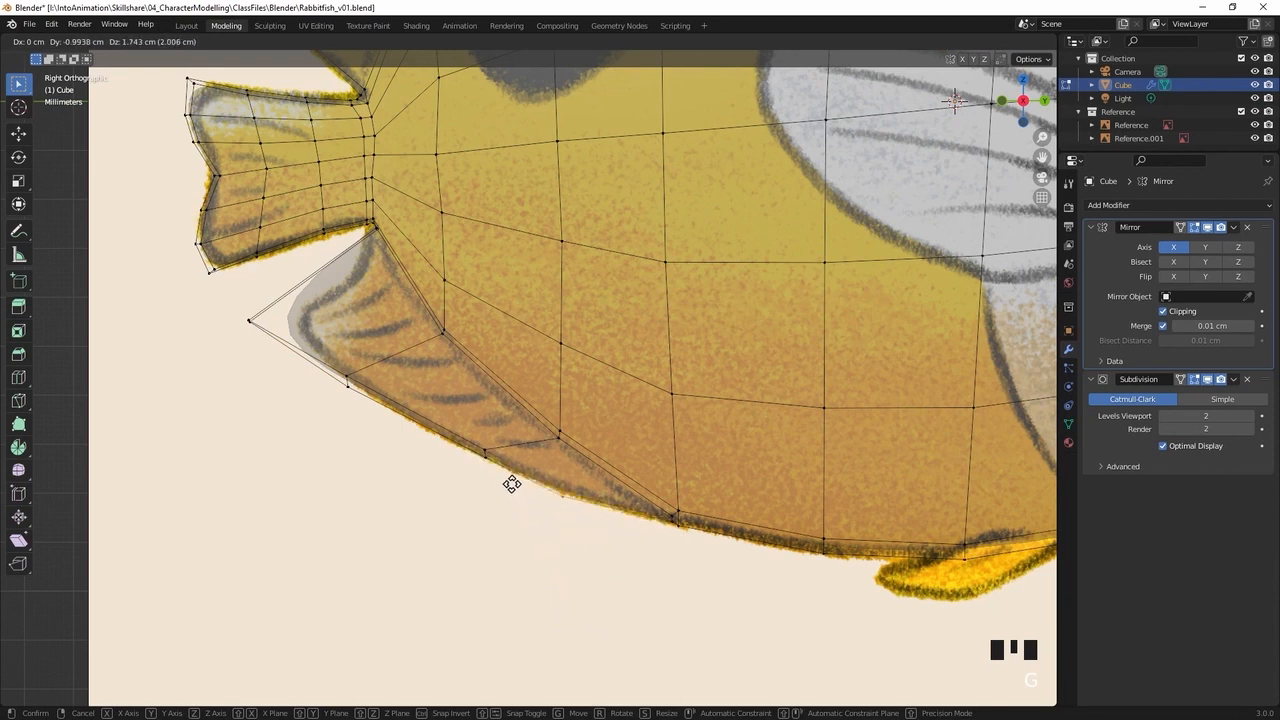
click(517, 483)
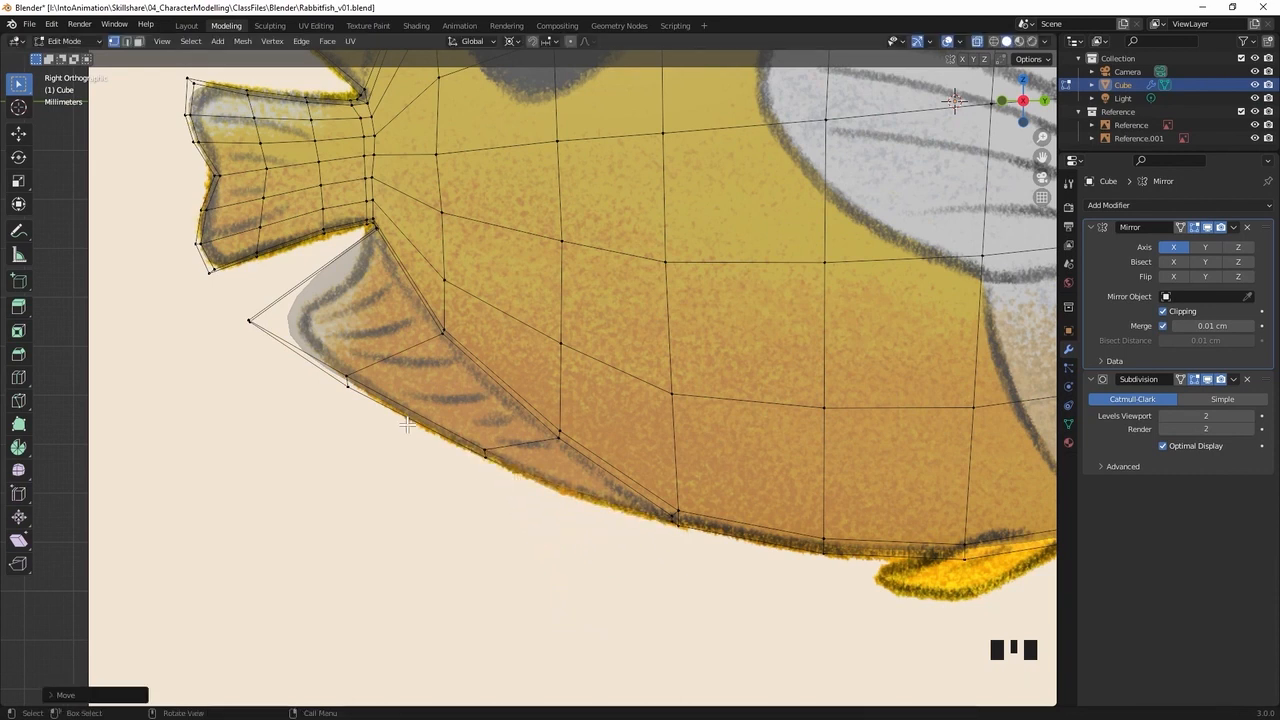
key(ctrl+r)
click(326, 271)
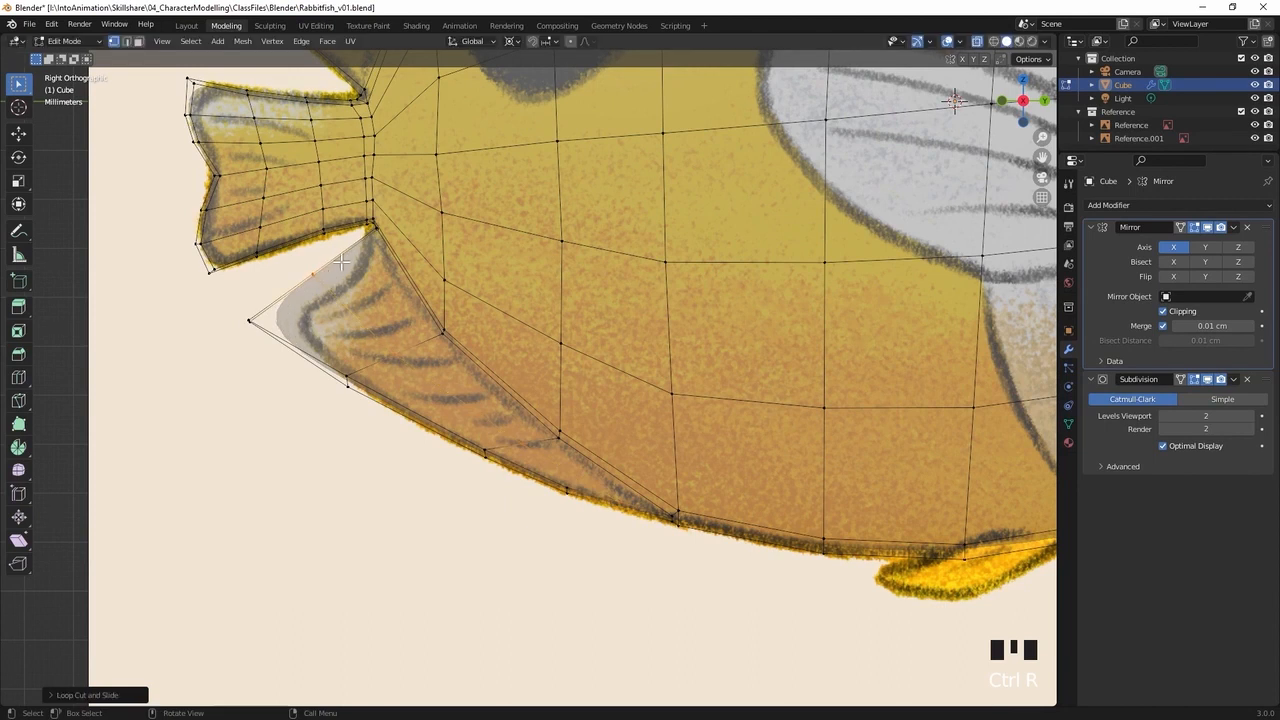
click(305, 289)
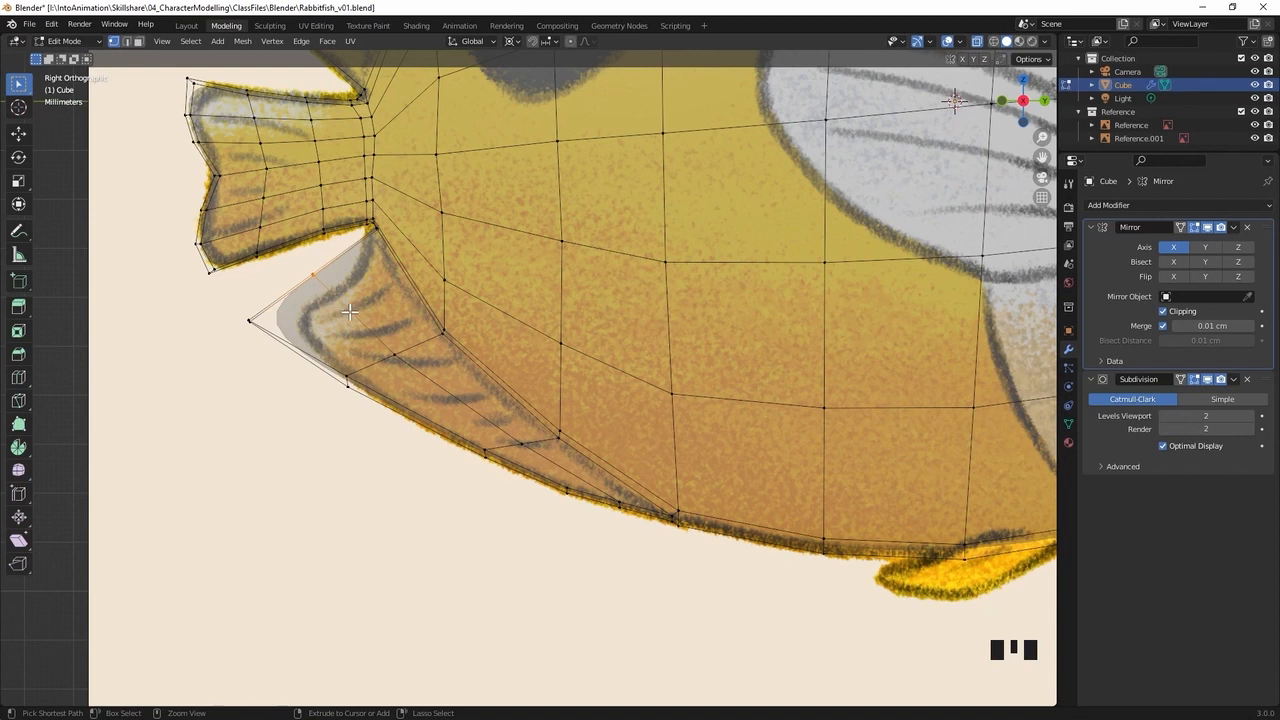
key(ctrl+z)
key(ctrl+z)
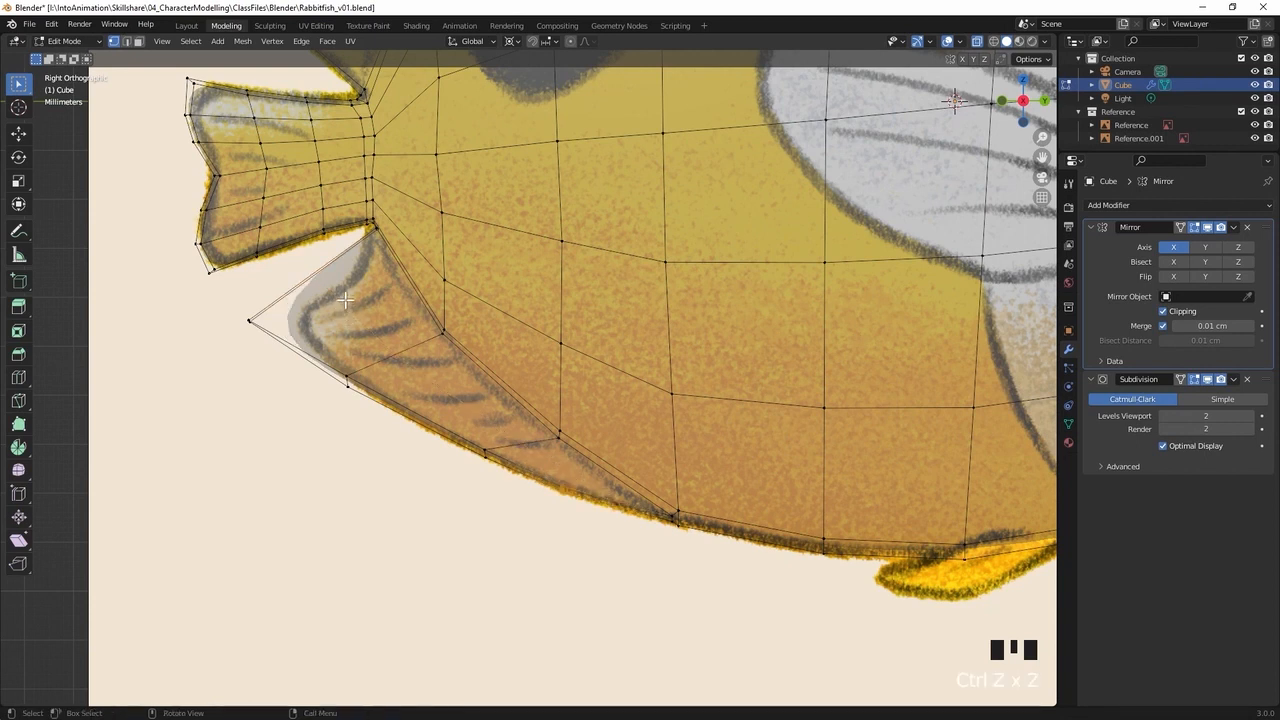
Add two evenly spaced loop cuts running lengthwise through the lower fin between its base and outer edge
key(ctrl+r)
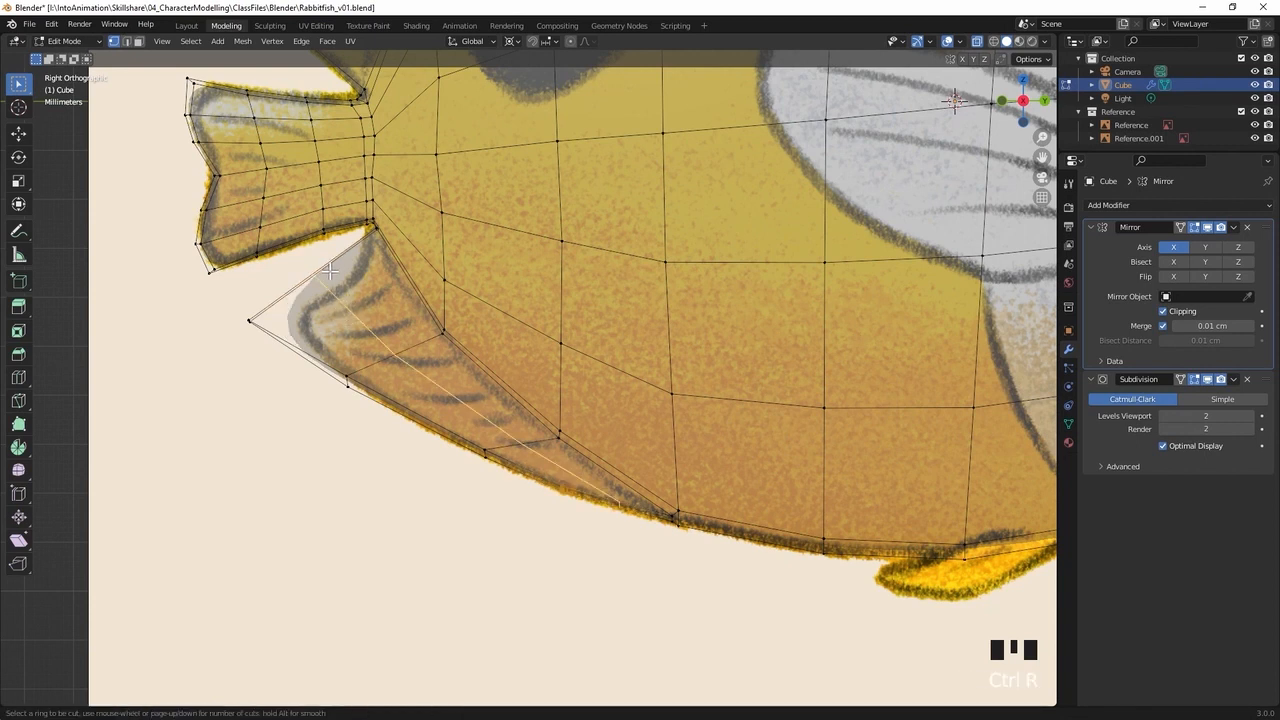
scroll(329, 271, up, 1)
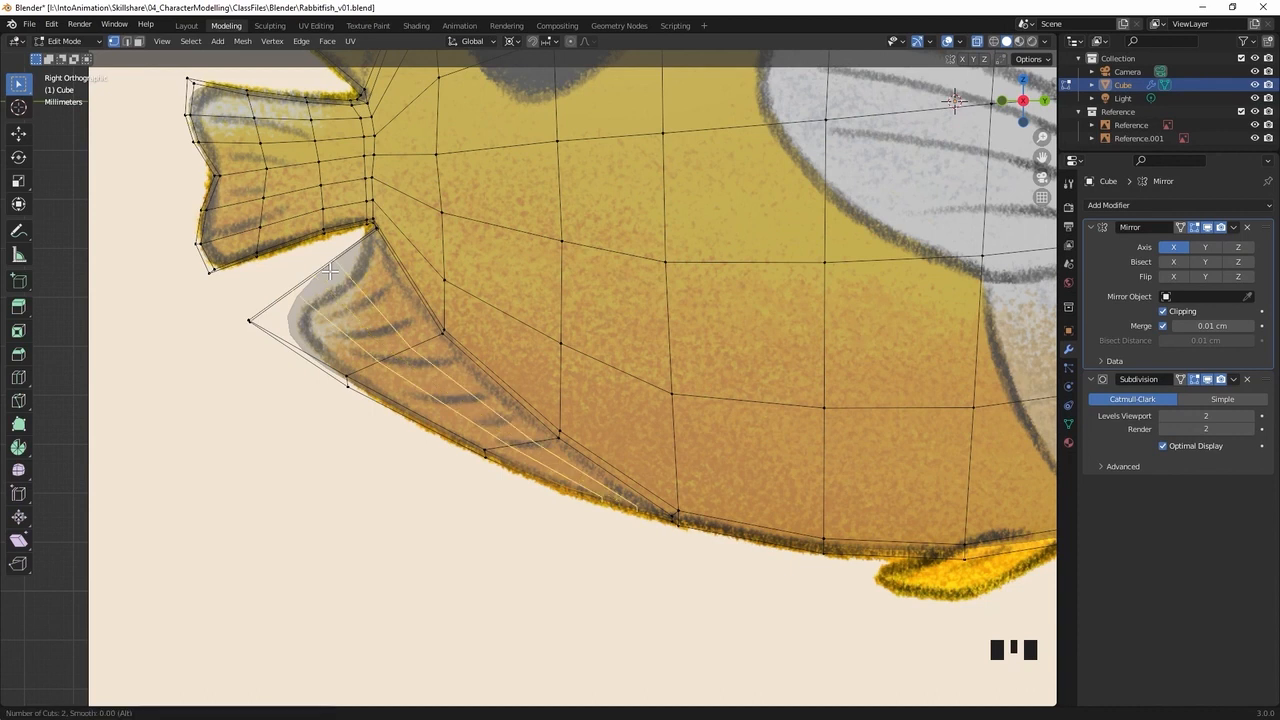
click(330, 271)
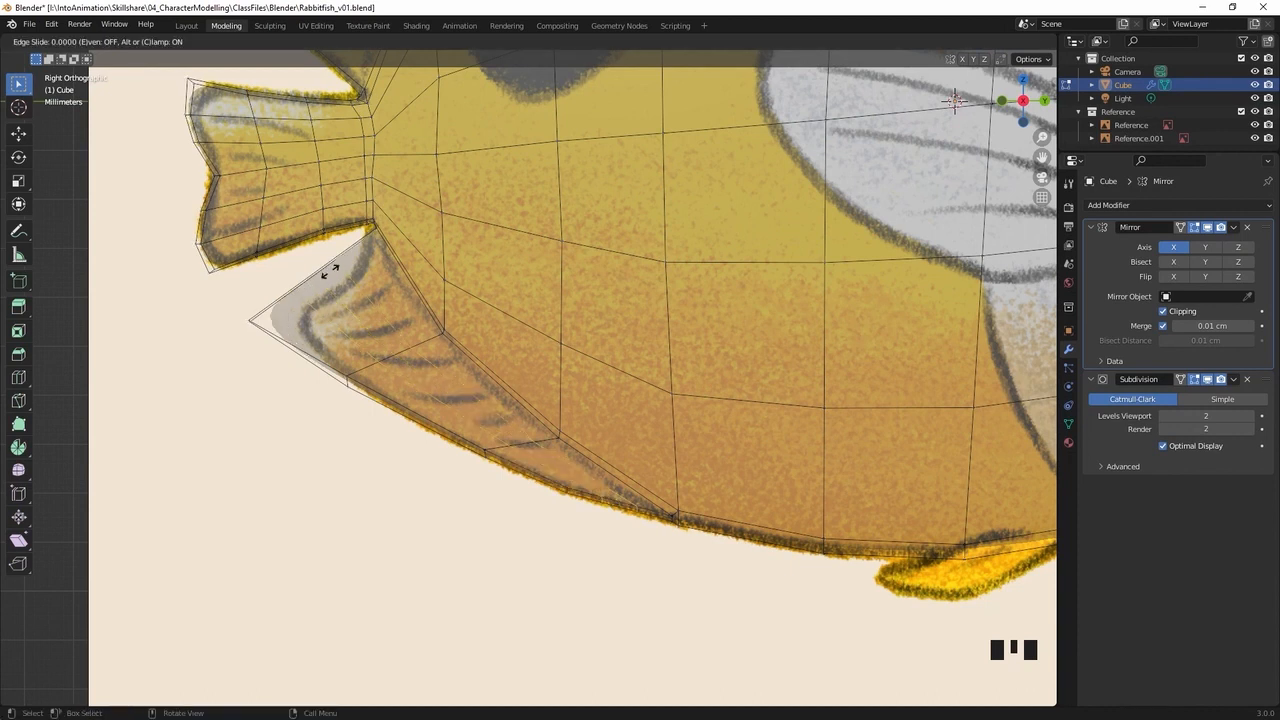
click(363, 332)
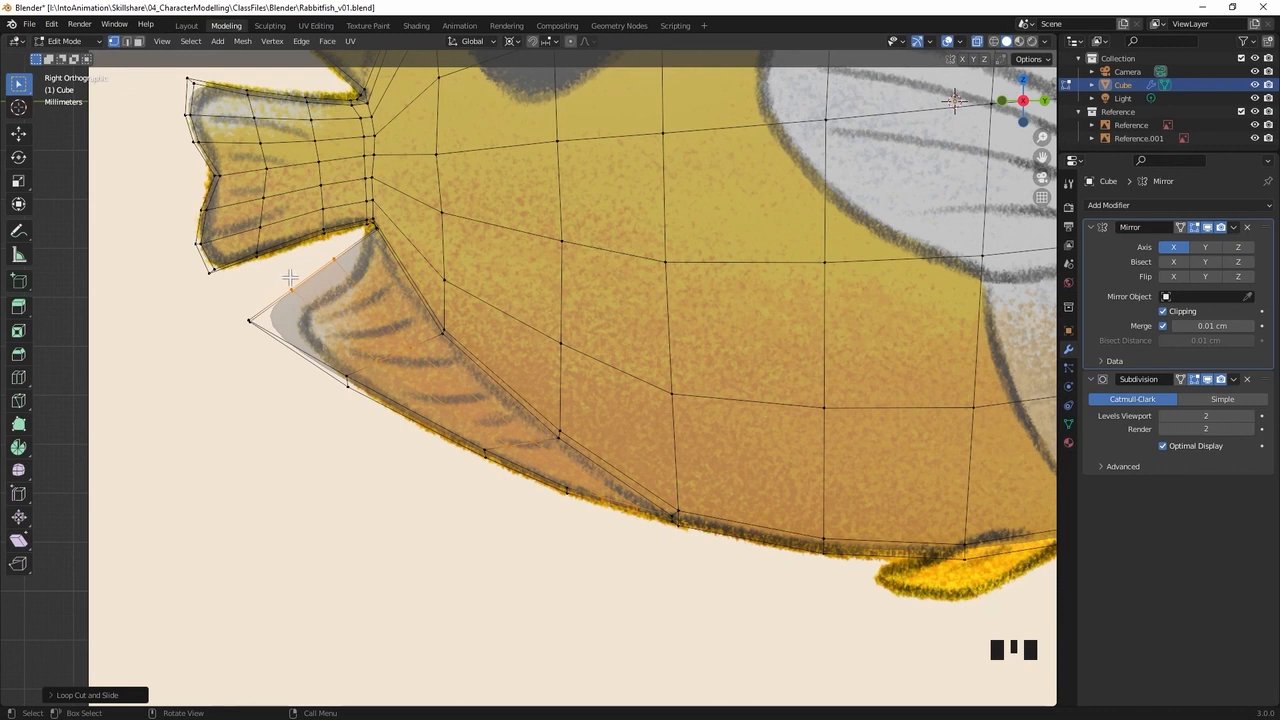
Move the new vertices on the fin's rear edge about 0.5 cm forwards and 0.2 cm down to match the curved reference outline
shift+click(338, 282)
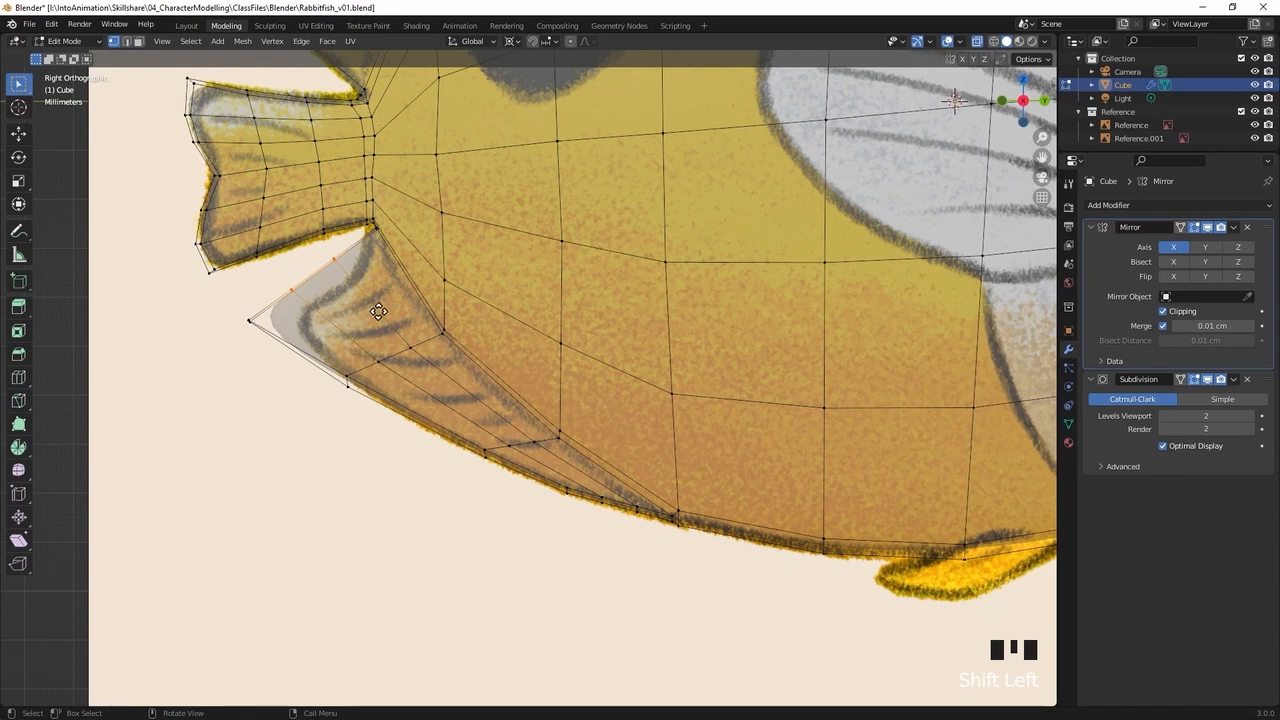
key(g)
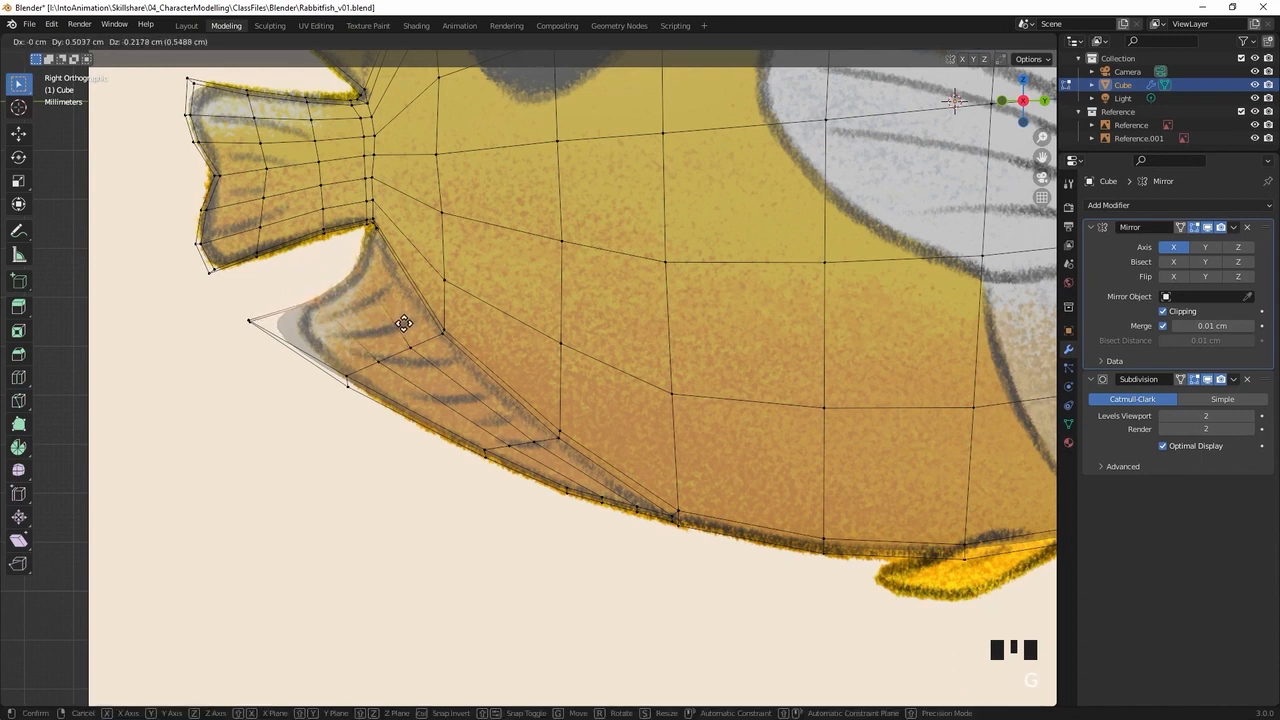
click(404, 323)
Pull the lower fin's tip vertices forwards towards the drawn tip and nudge the adjacent rear-edge vertex onto the outline
drag(244, 296, 276, 334)
key(g)
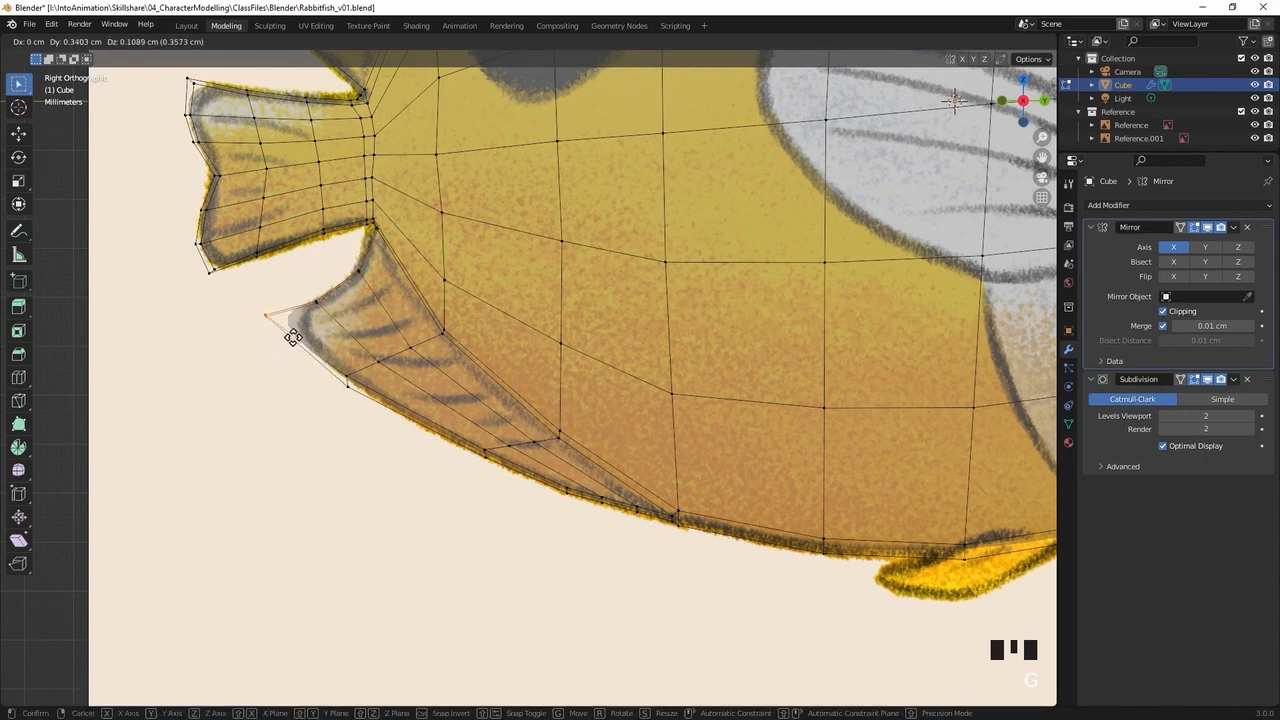
click(303, 333)
click(316, 300)
key(g)
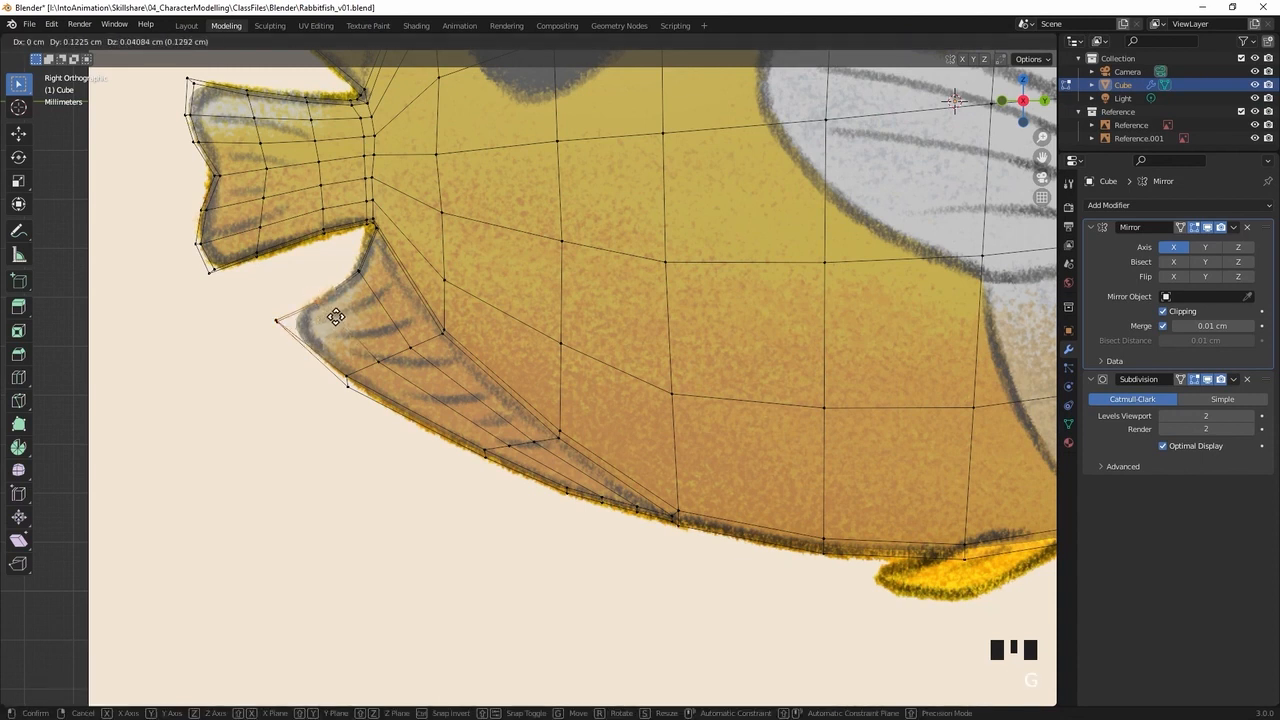
click(341, 314)
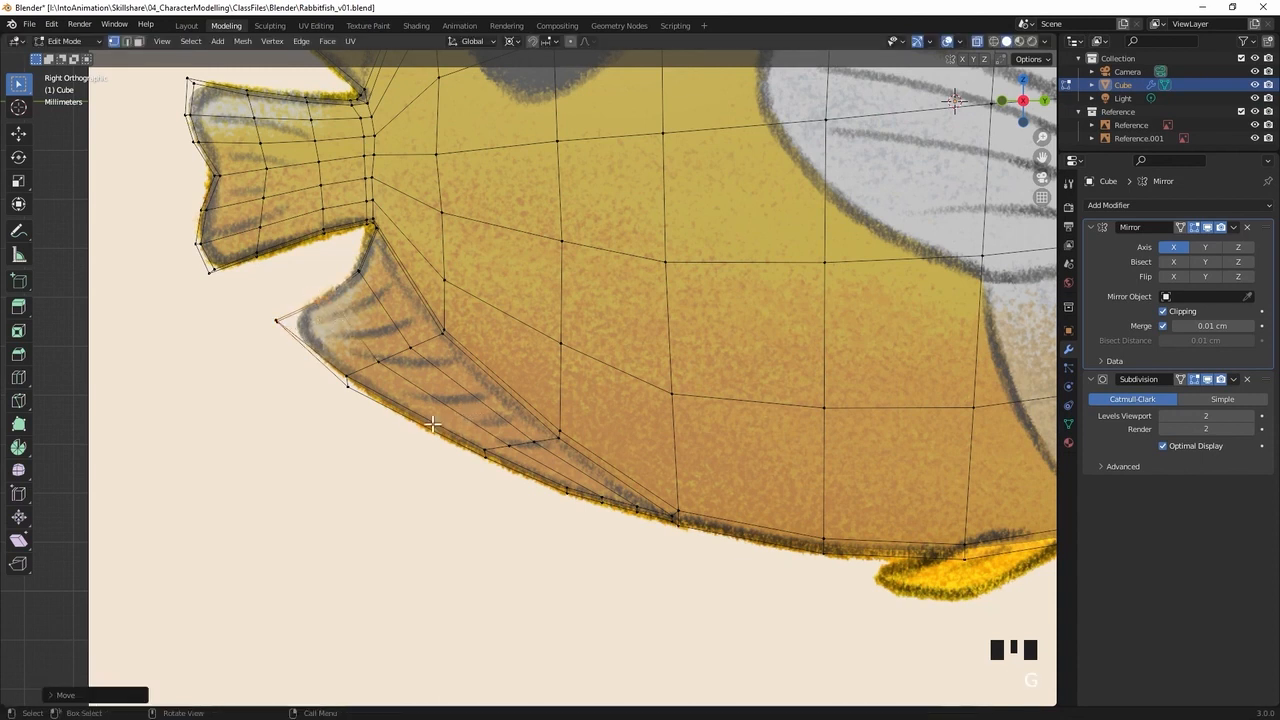
Move the lower fin's rear corner vertices and two outer-edge vertex pairs along the drawn outline to space them more evenly
click(325, 404)
key(g)
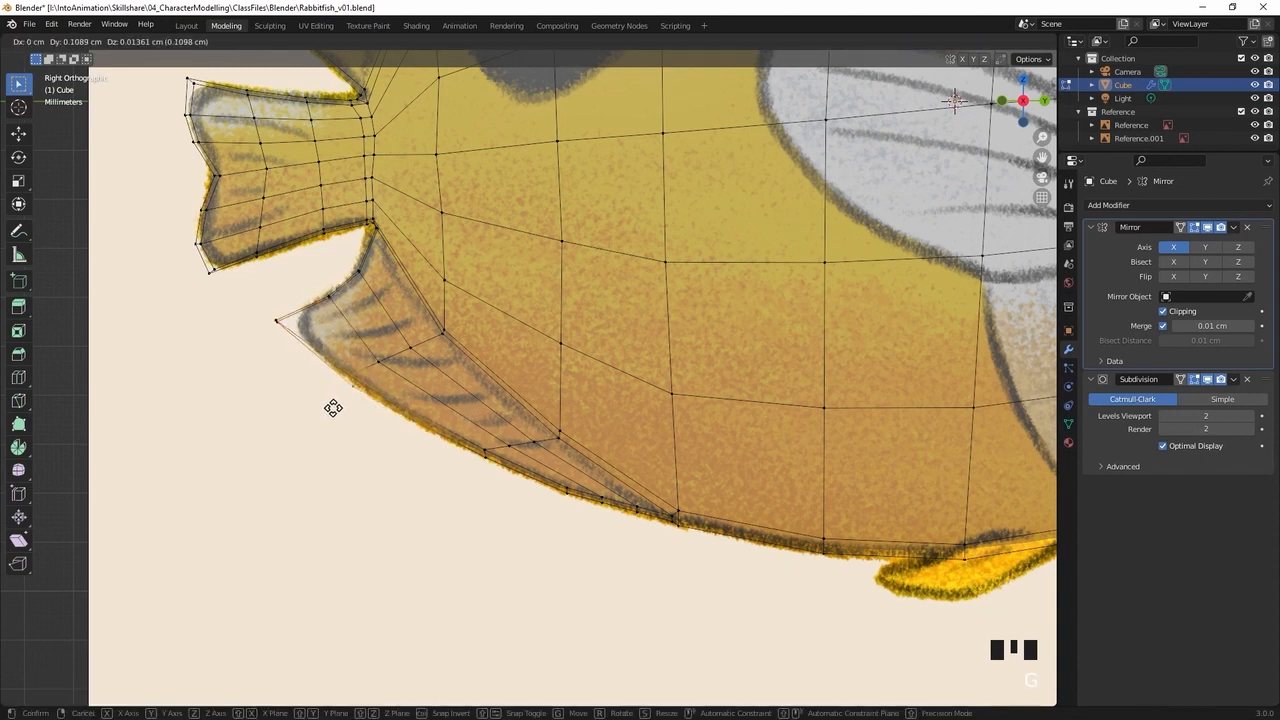
click(334, 411)
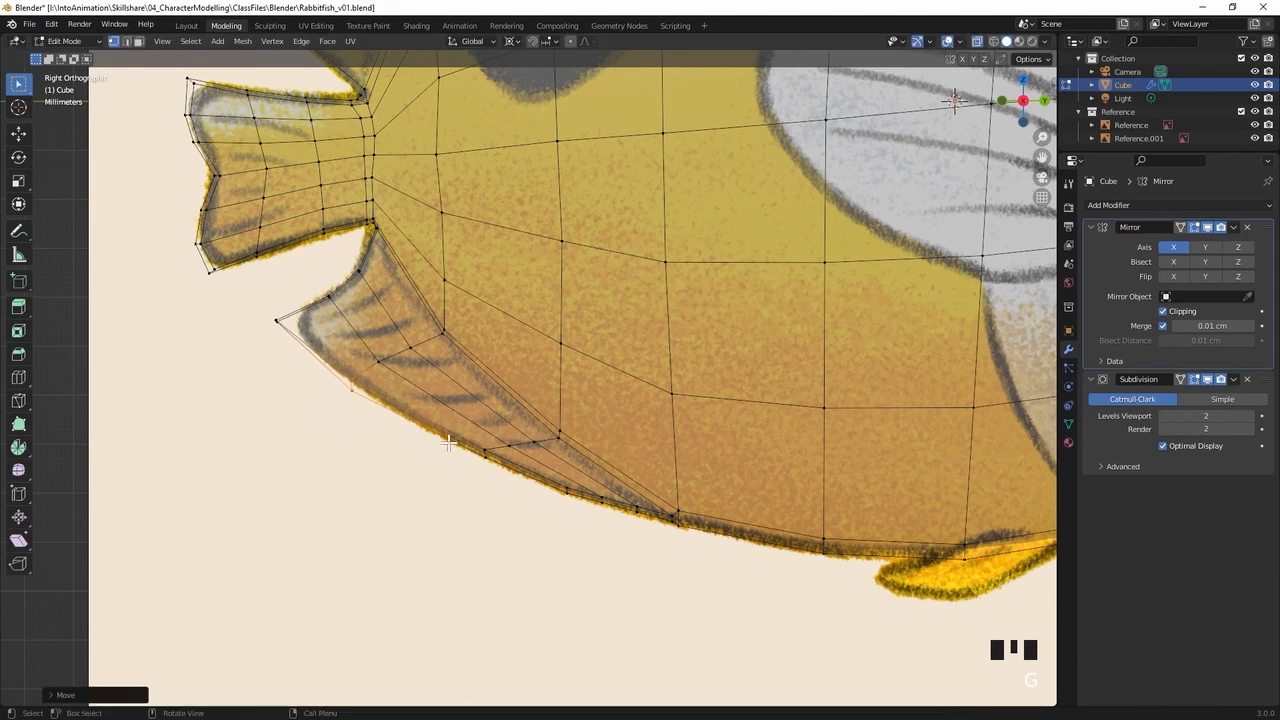
click(532, 503)
key(g)
click(516, 494)
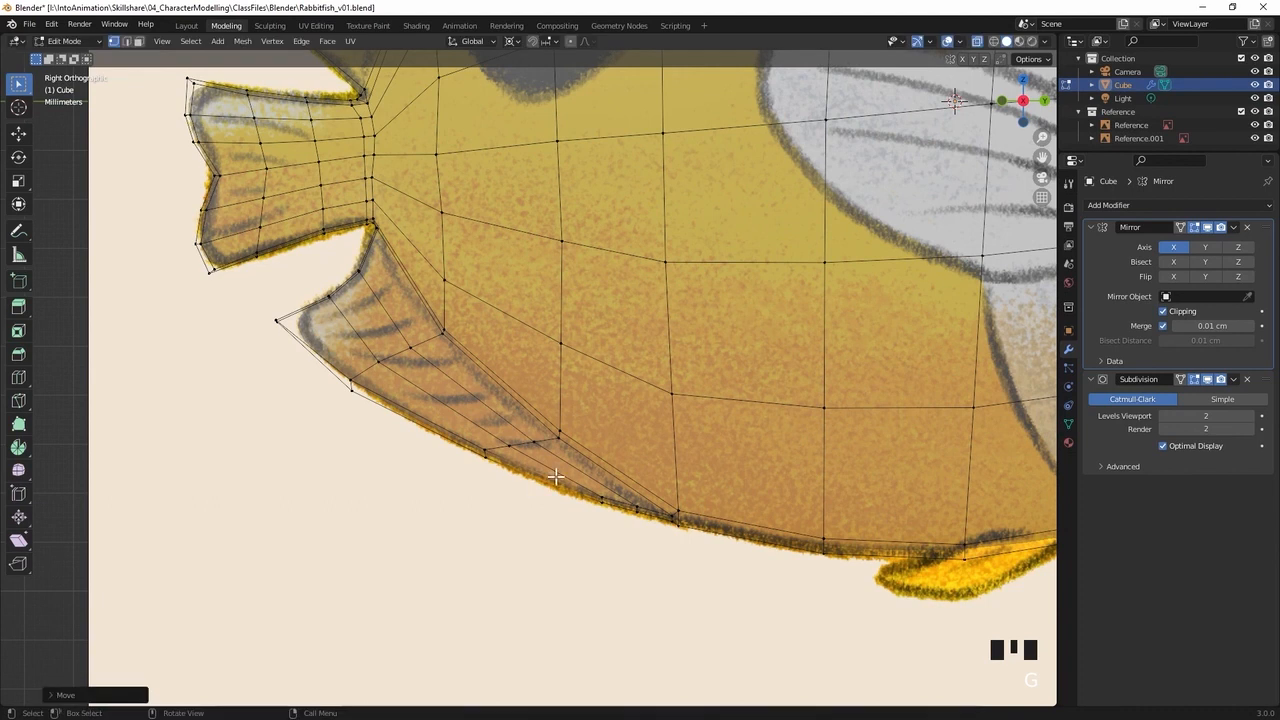
key(g)
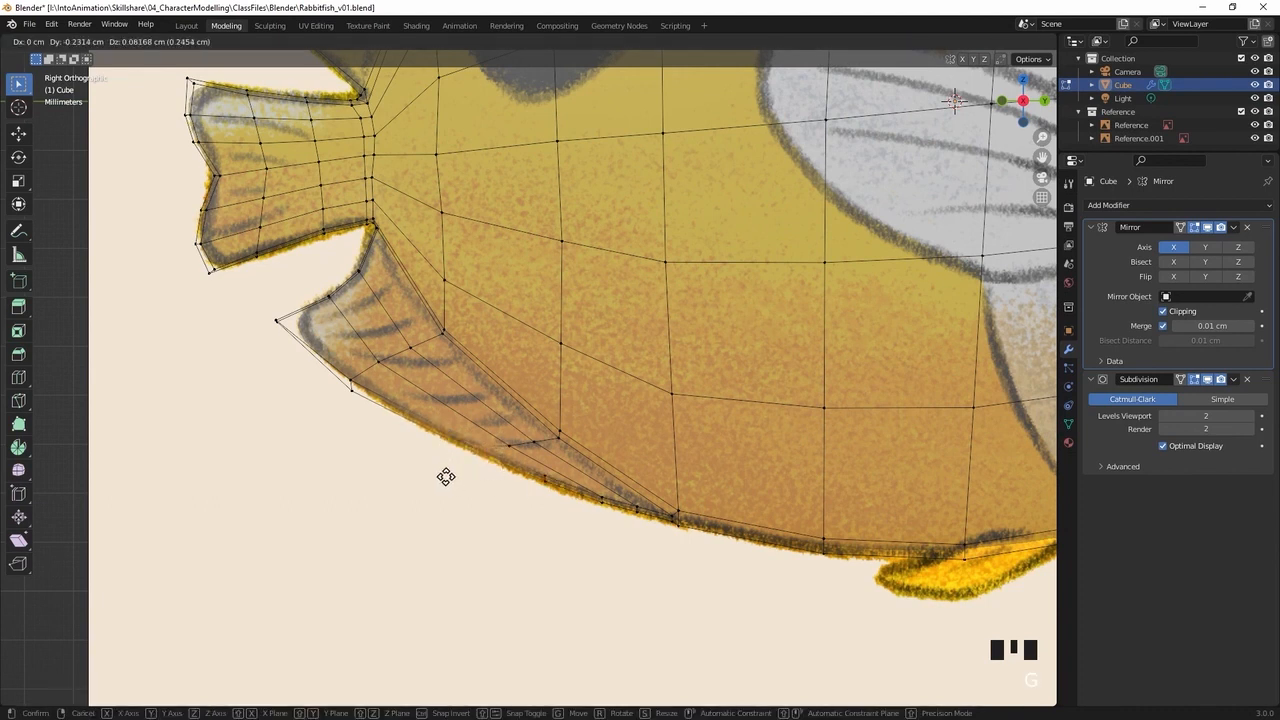
click(431, 468)
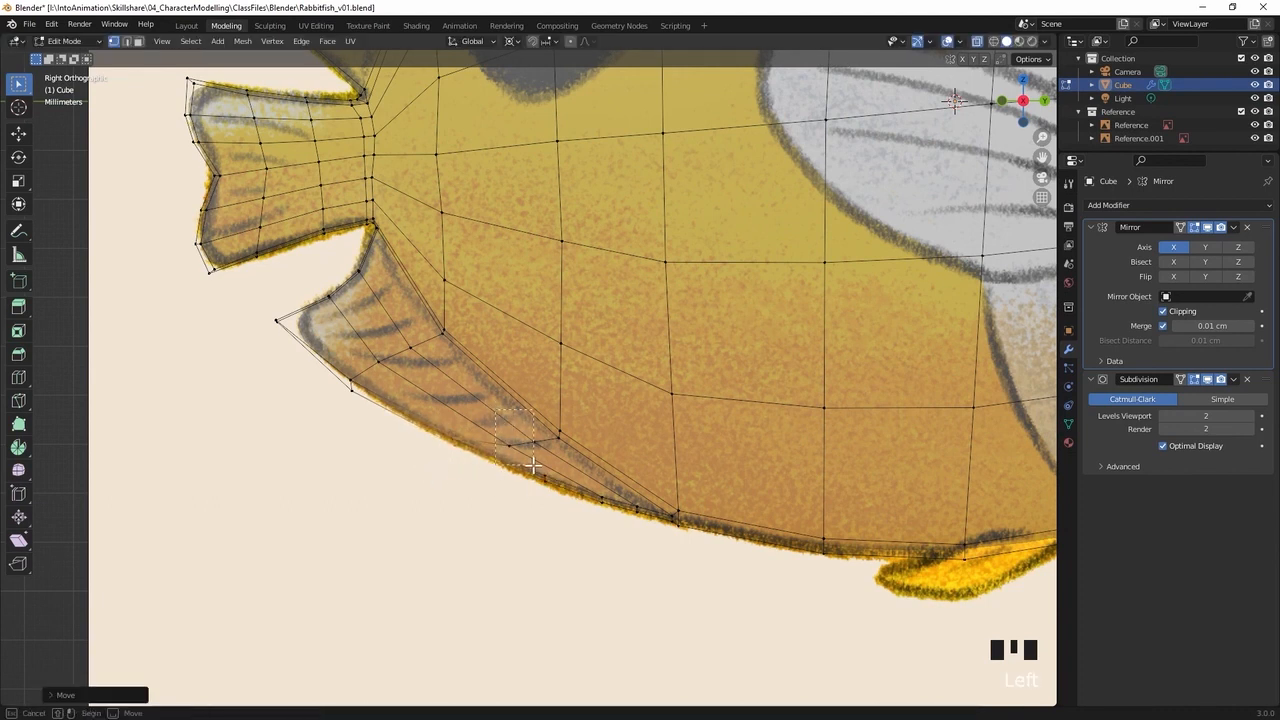
Shift the lower fin's inner vertices and the front vertices of its outer edge slightly rearwards to even out their spacing
click(526, 458)
key(g)
click(517, 457)
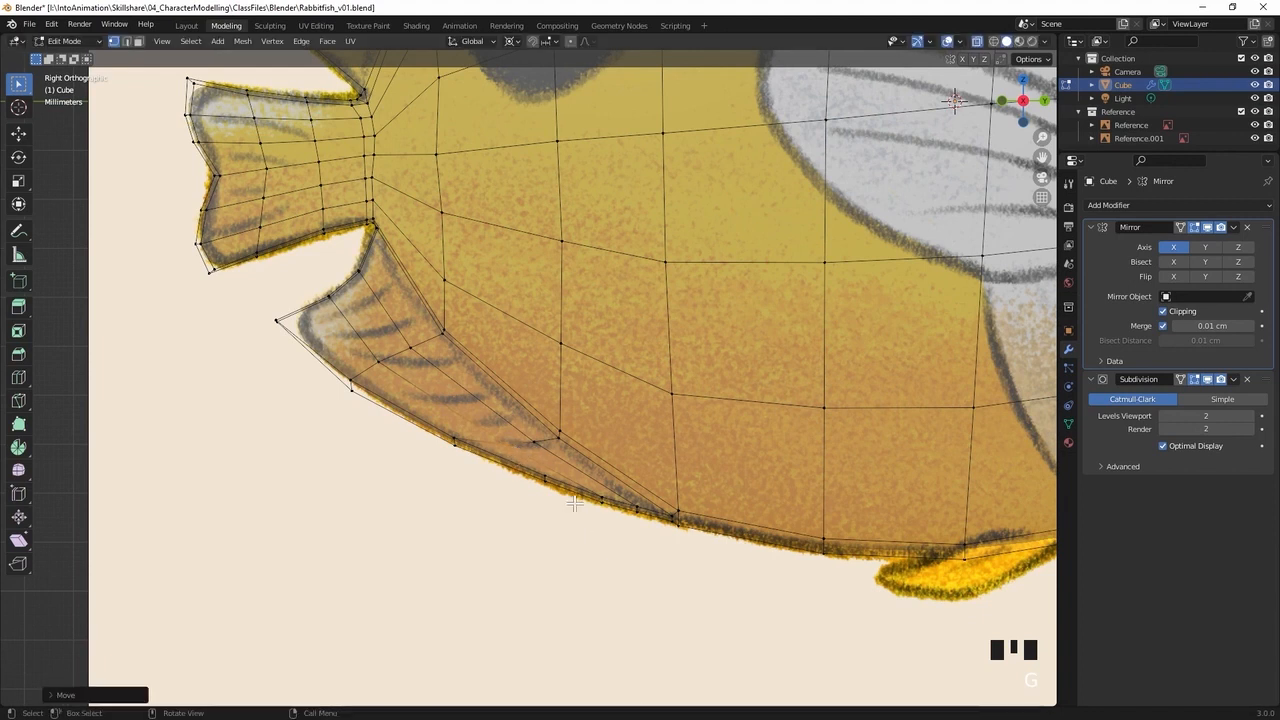
click(549, 506)
key(g)
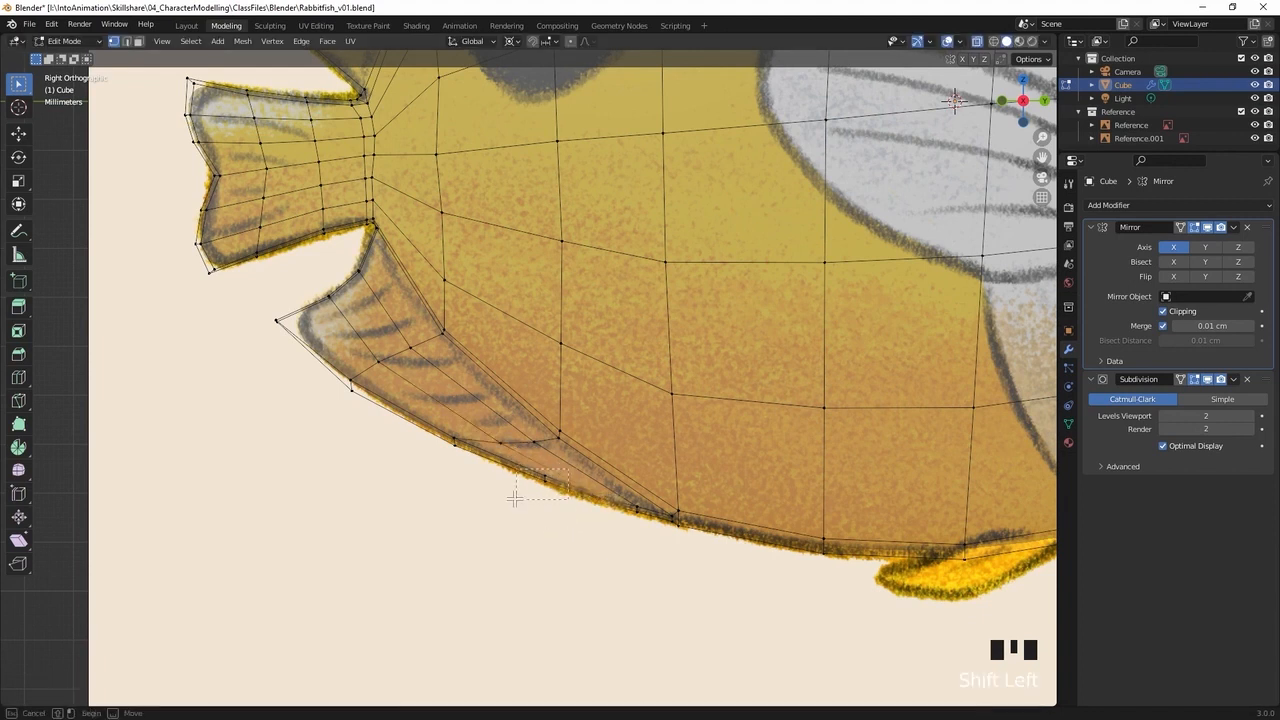
click(507, 488)
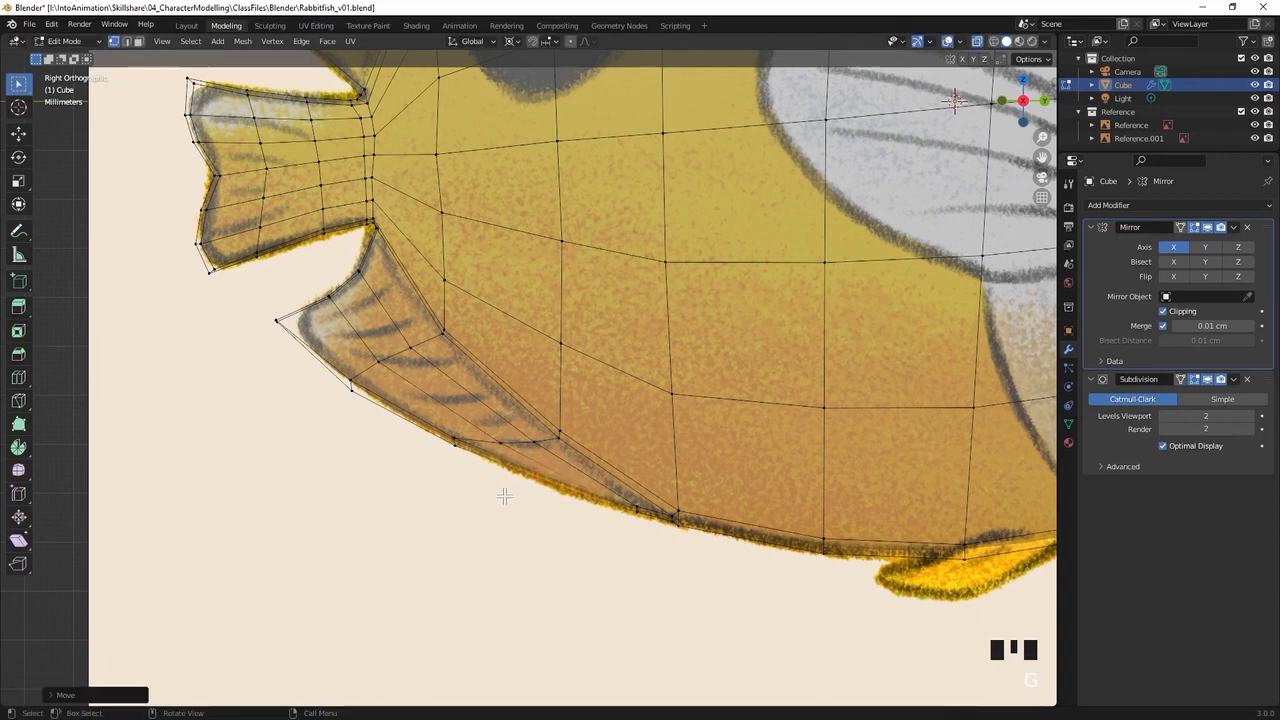
click(651, 532)
key(g)
click(650, 531)
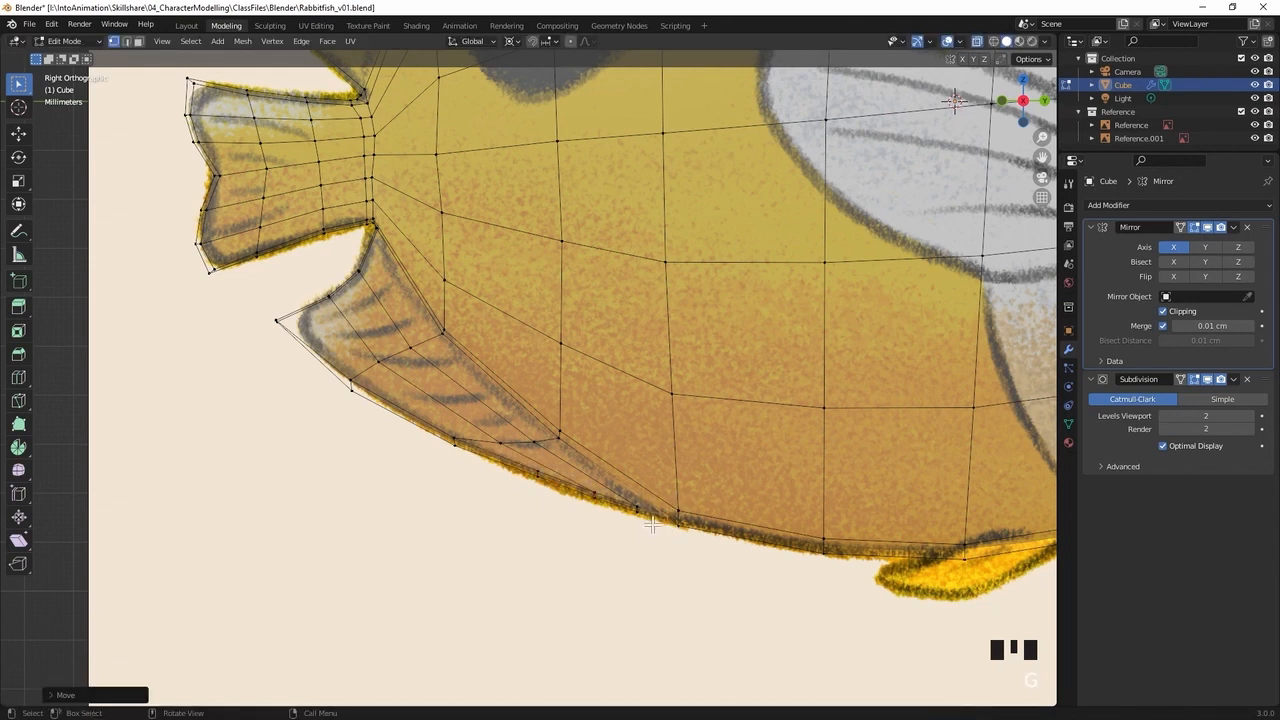
click(665, 515)
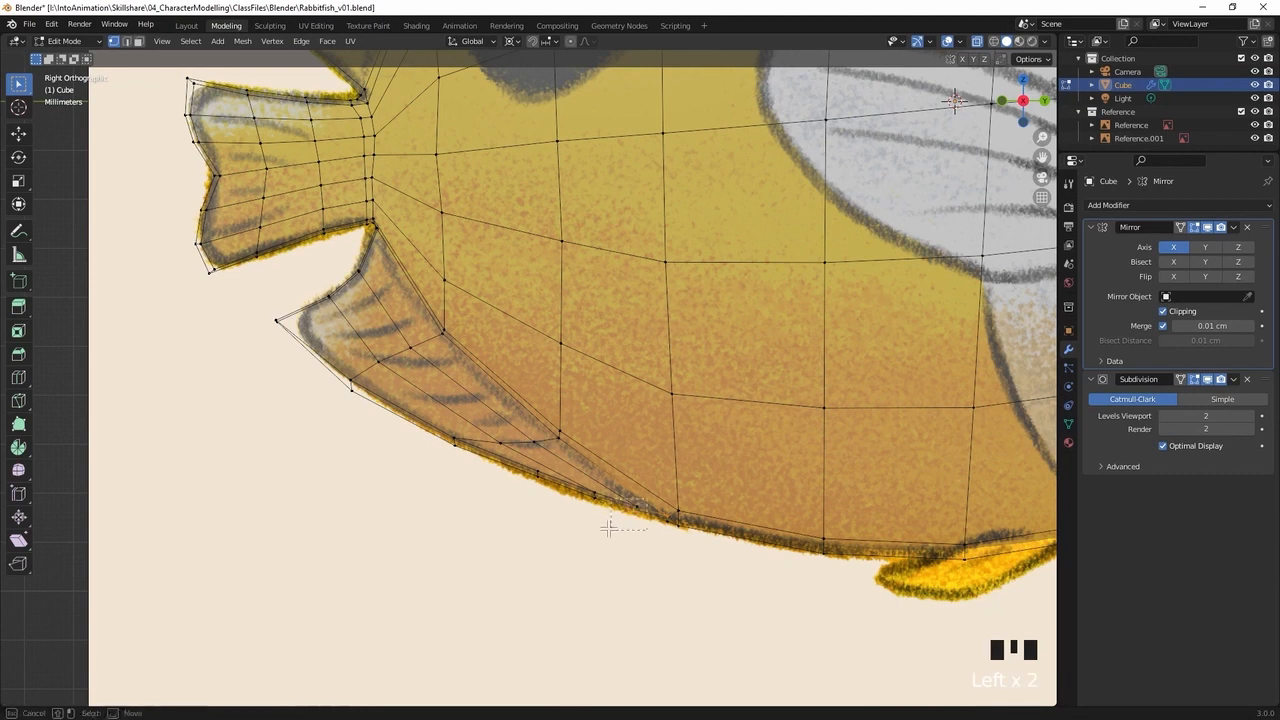
key(g)
click(609, 521)
Move the vertex at the lower fin's front end, where it meets the belly, about 0.1 cm upwards and outwards
middle_drag(655, 461, 651, 397)
click(452, 565)
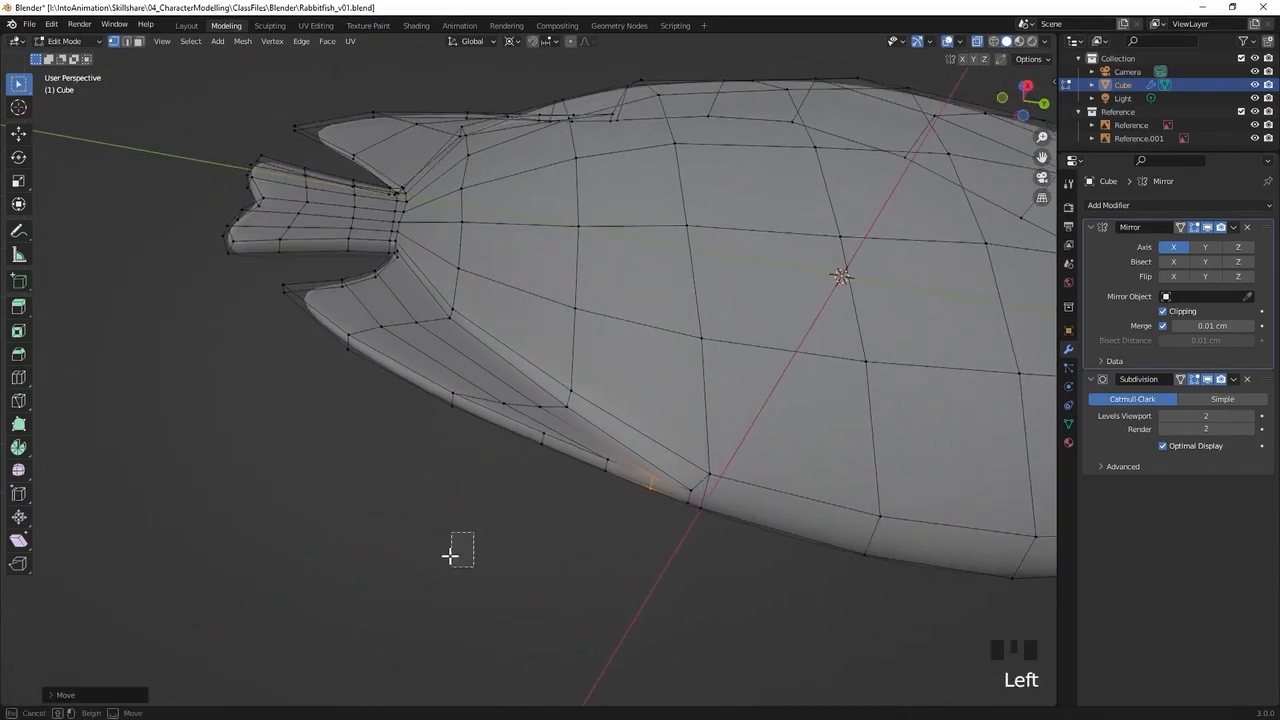
middle_drag(574, 337, 844, 451)
key(alt+z)
key(alt+z)
shift+middle_drag(640, 429, 508, 482)
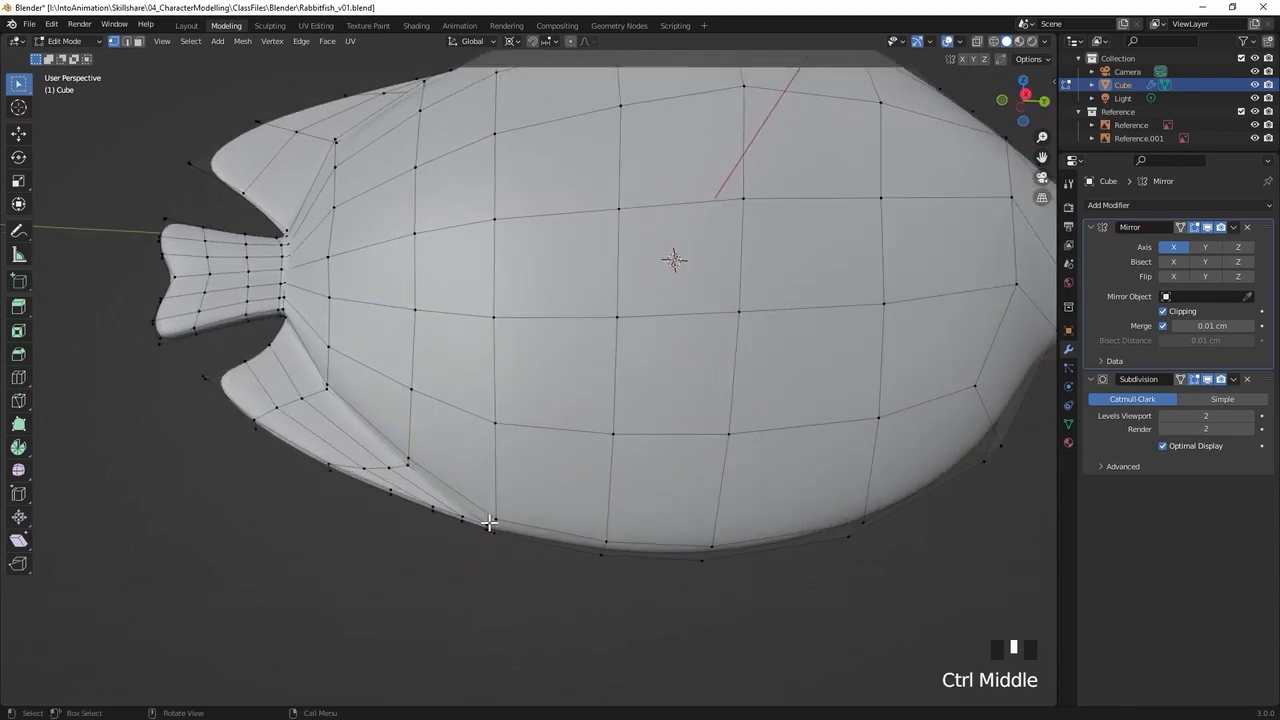
click(489, 523)
middle_drag(502, 527, 538, 444)
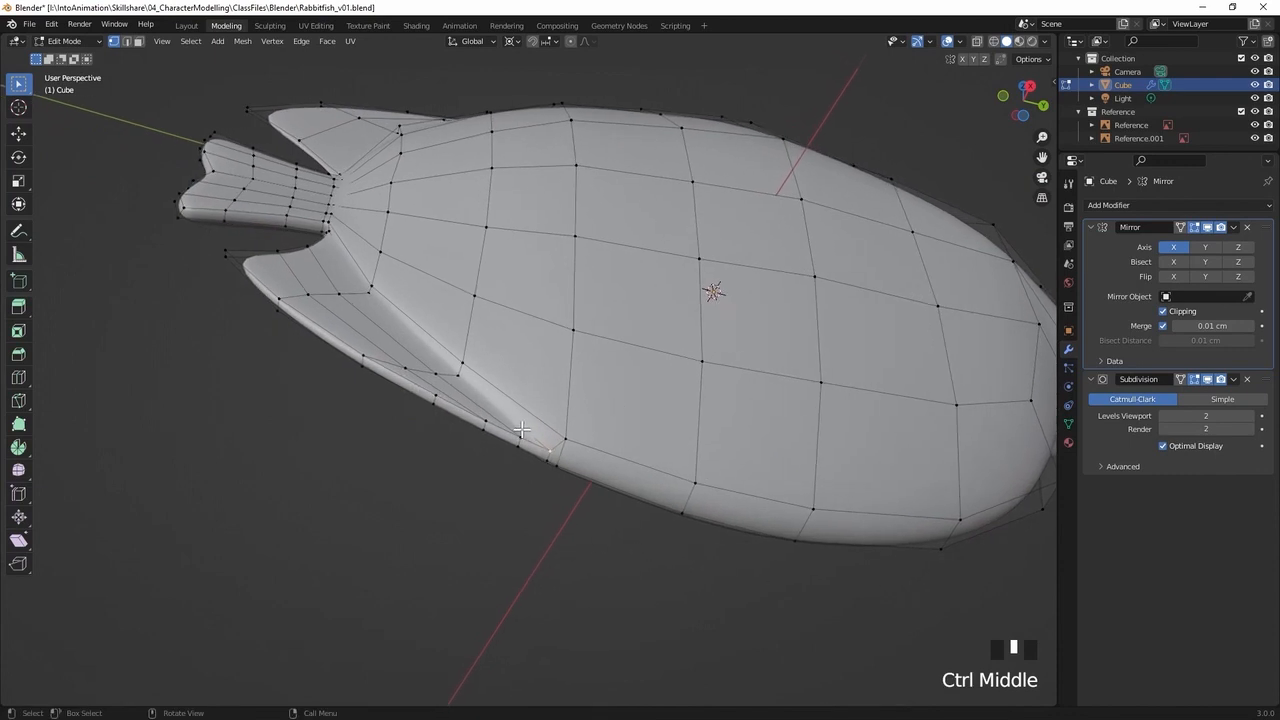
click(541, 447)
key(alt+z)
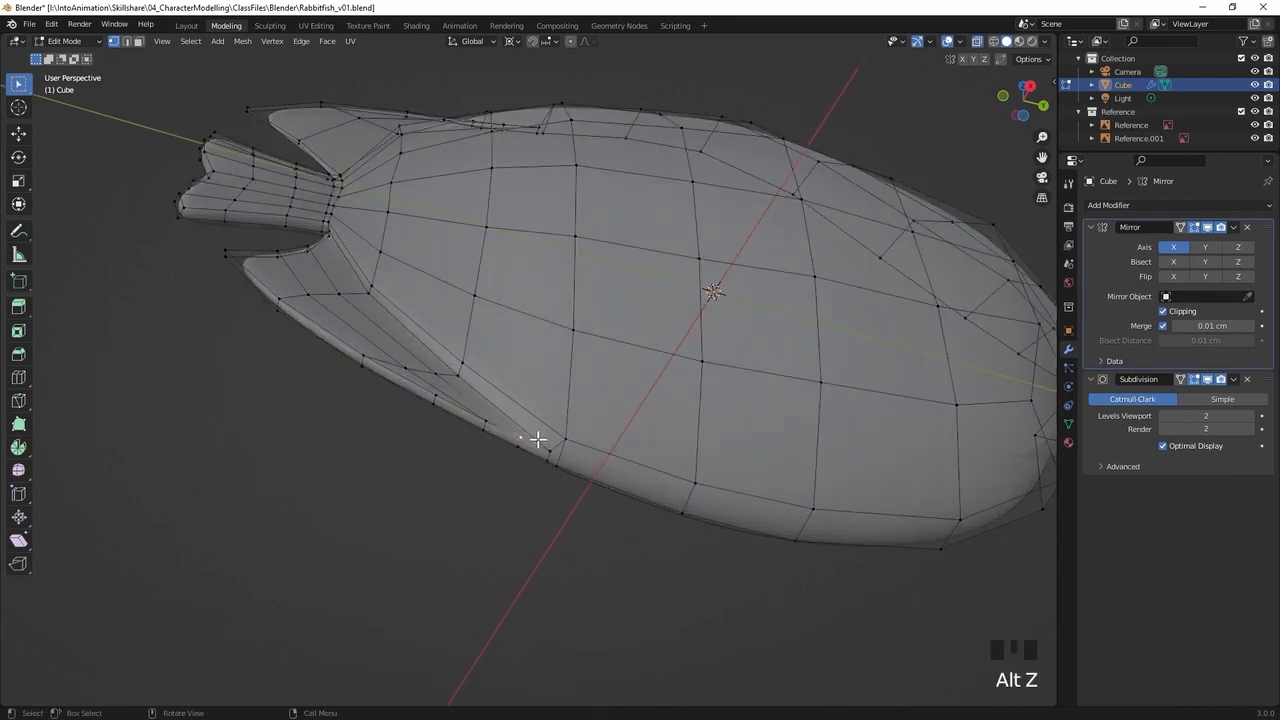
click(555, 456)
key(g)
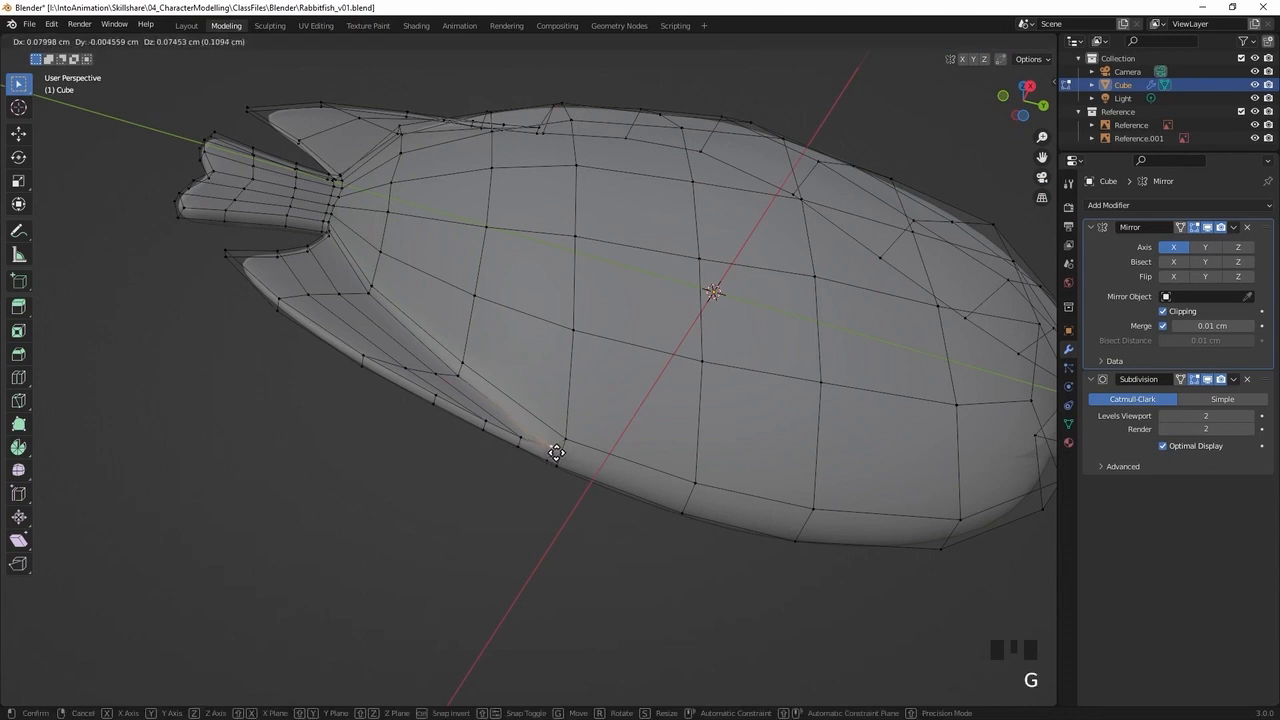
click(556, 452)
Refine the lower fin's front junction with the body by repositioning its vertices from another angle
middle_drag(563, 387, 760, 437)
key(g)
click(566, 354)
click(527, 370)
key(g)
click(540, 424)
In the see-through side view, add one lengthwise loop cut through the upper rear fin between its middle loop and base
key(alt+z)
click(632, 469)
middle_drag(632, 469, 541, 238)
key(alt+z)
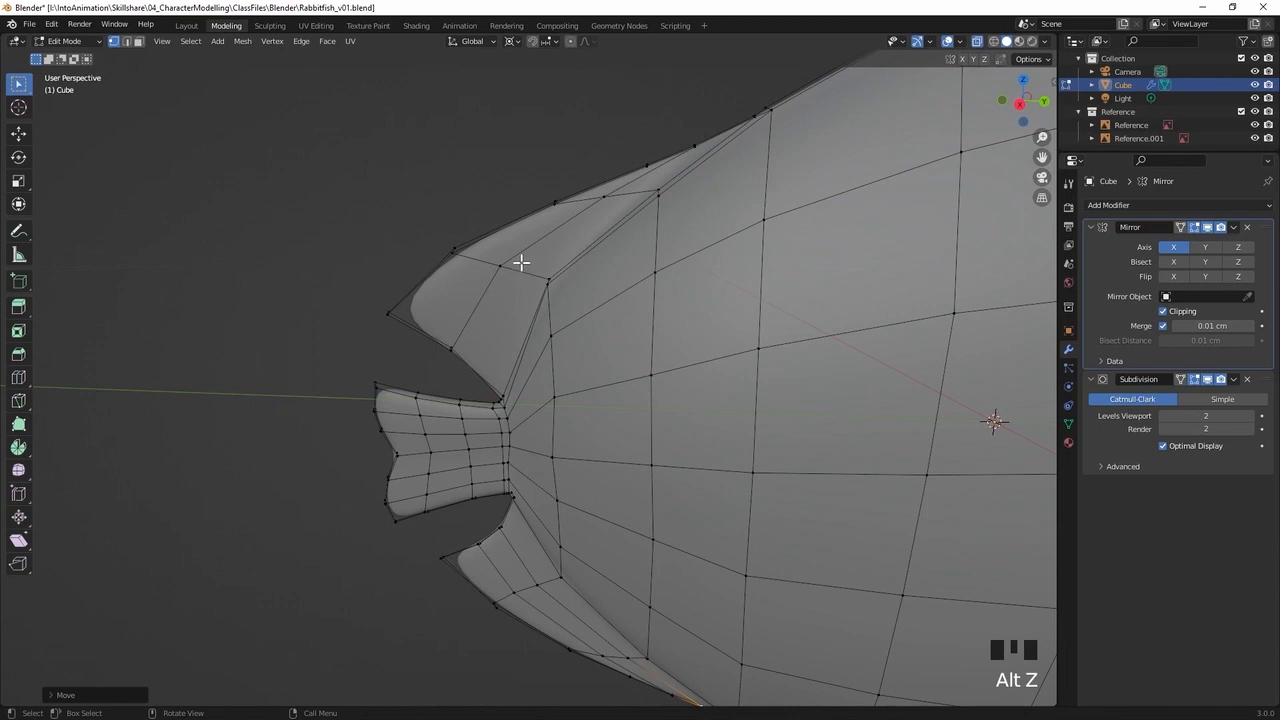
key(KP_3)
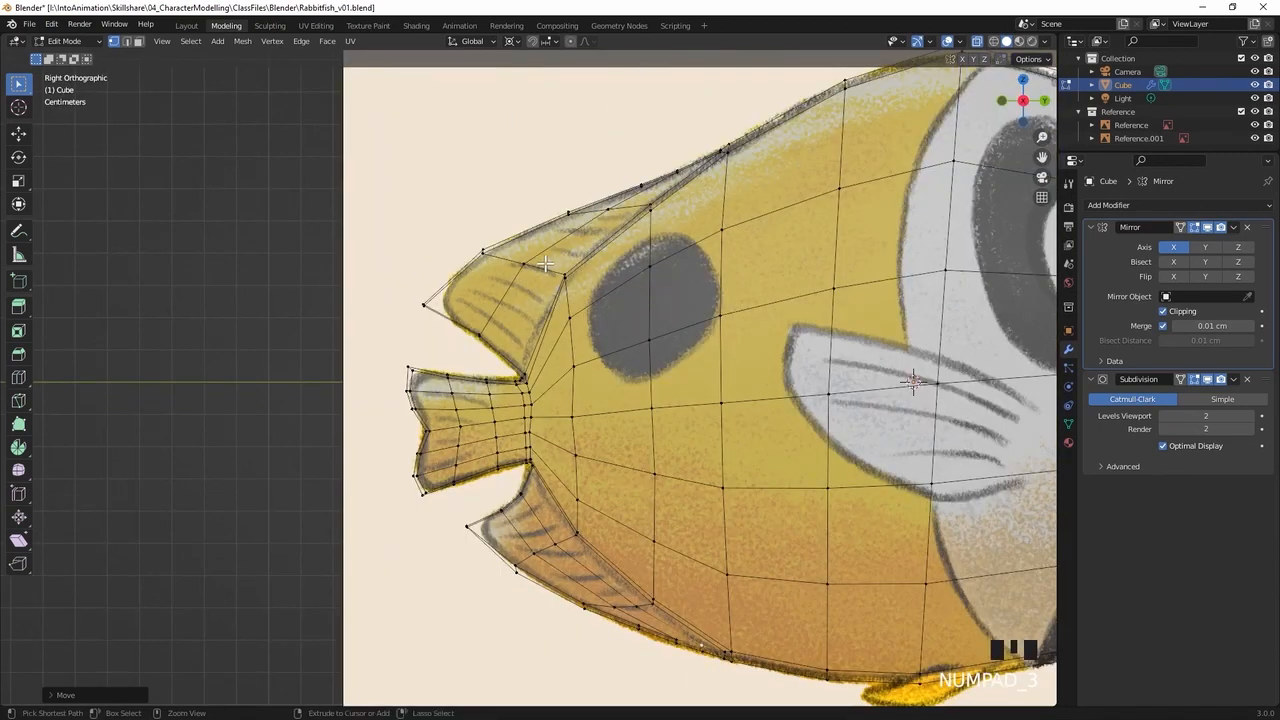
key(ctrl+r)
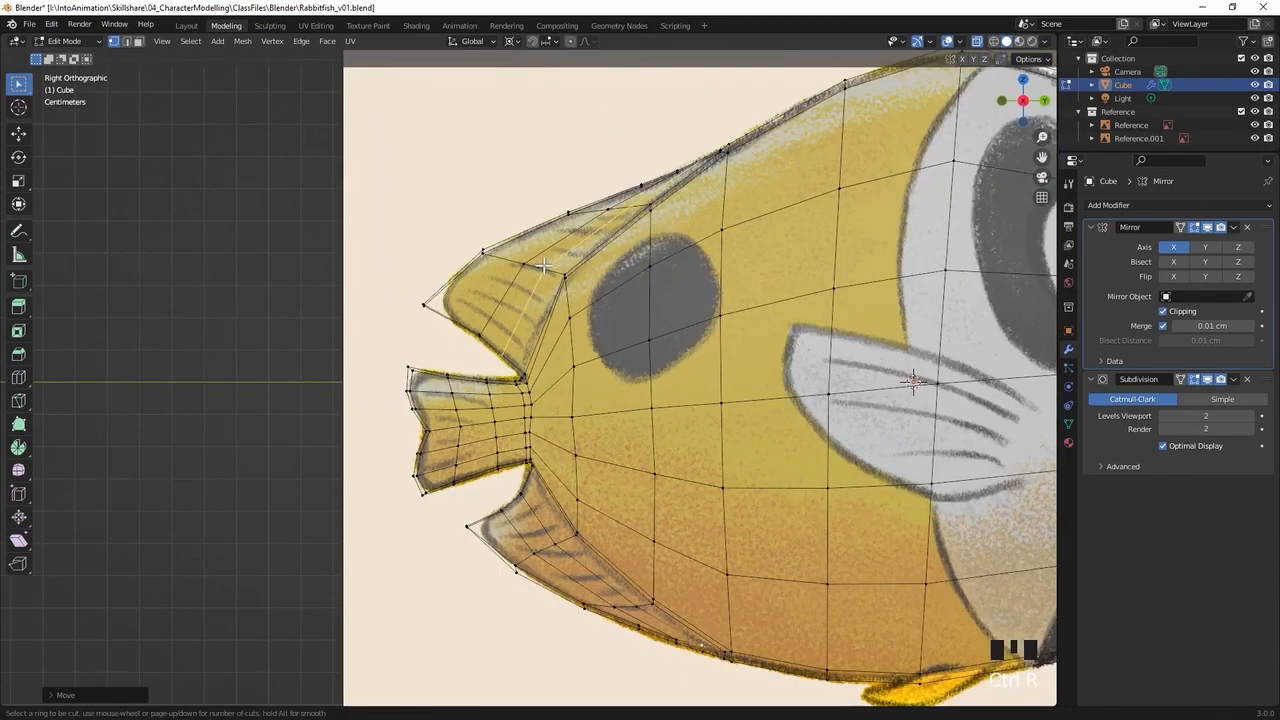
click(544, 265)
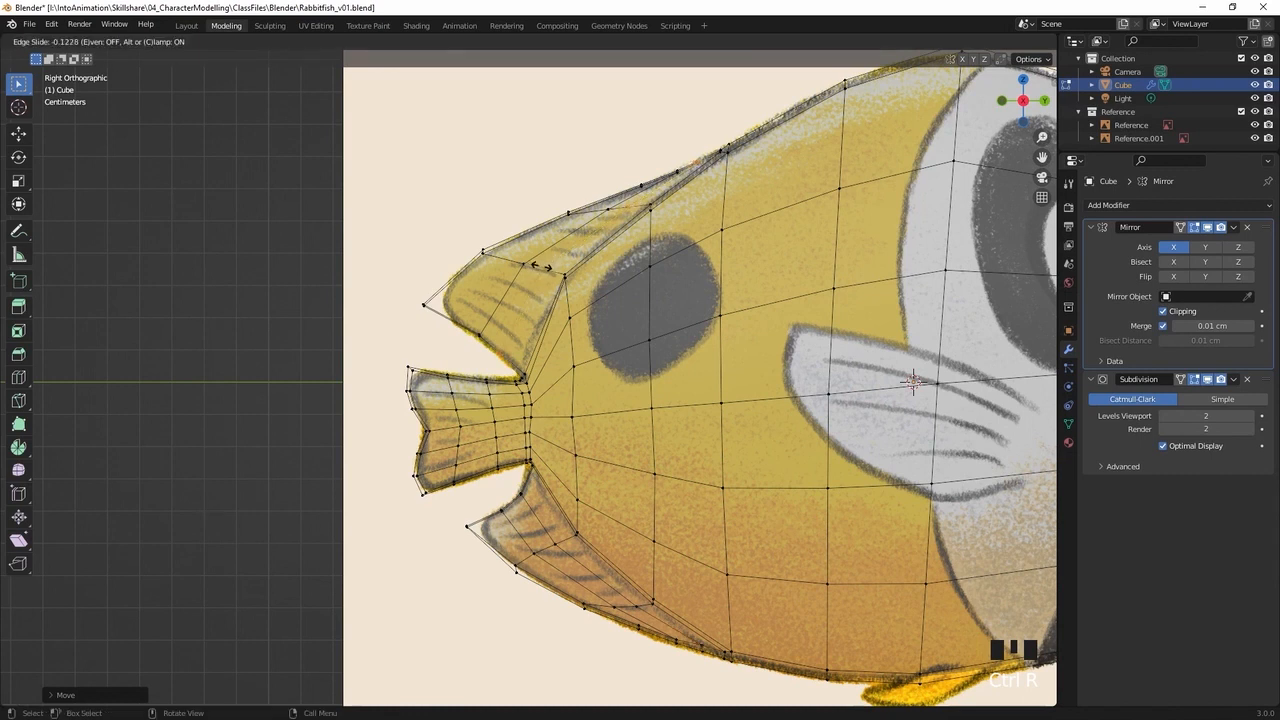
click(541, 265)
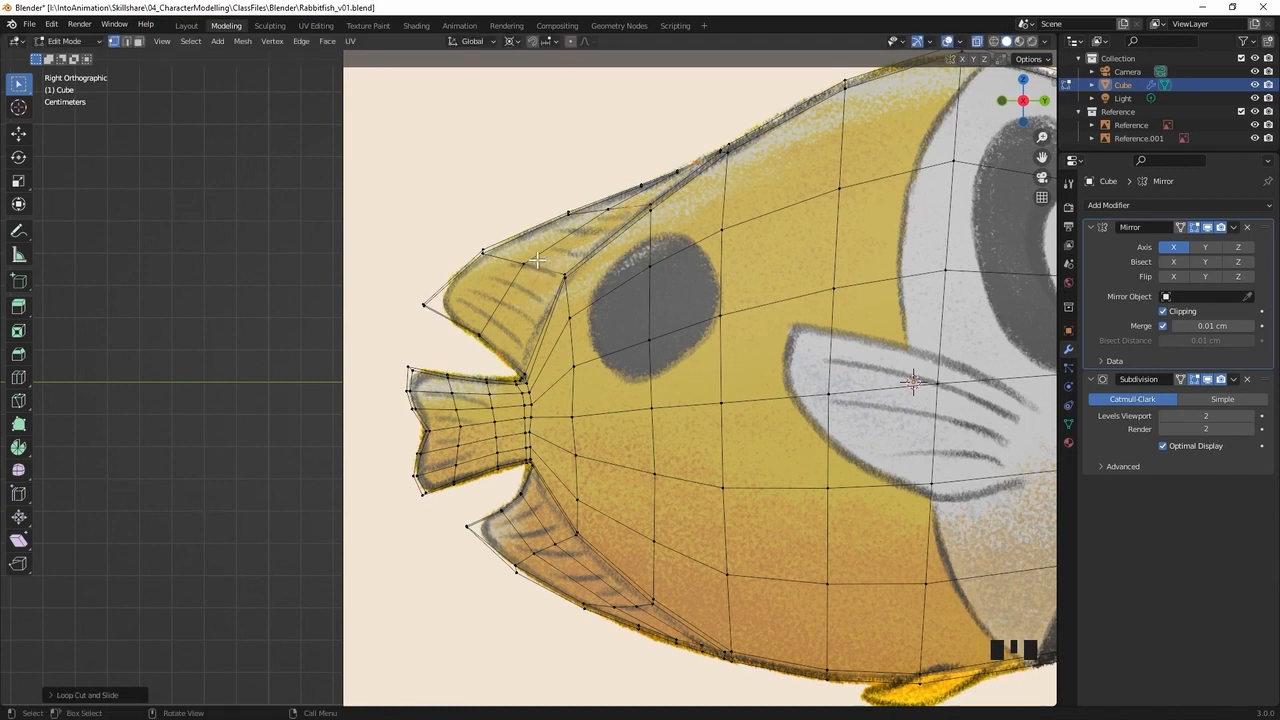
Edge-slide the upper fin's existing lengthwise middle loop about 0.31 towards the outer edge to even out the loop spacing
alt+click(490, 311)
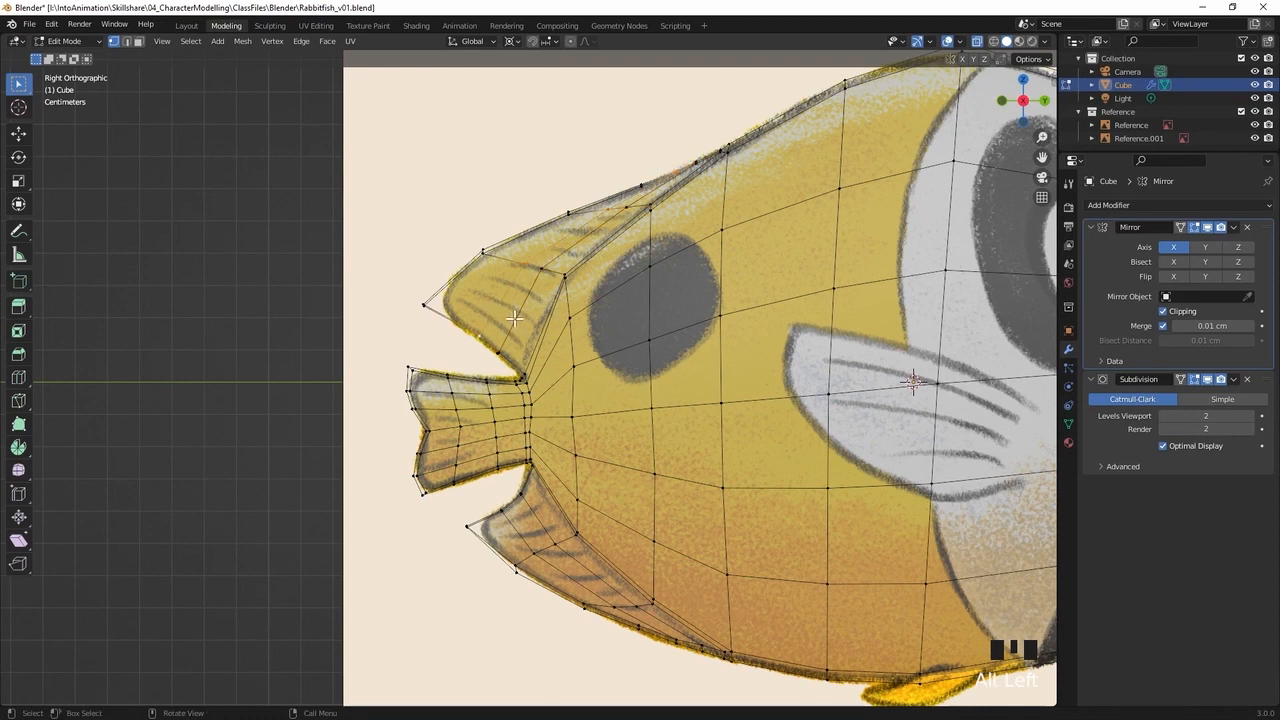
key(g)
key(g)
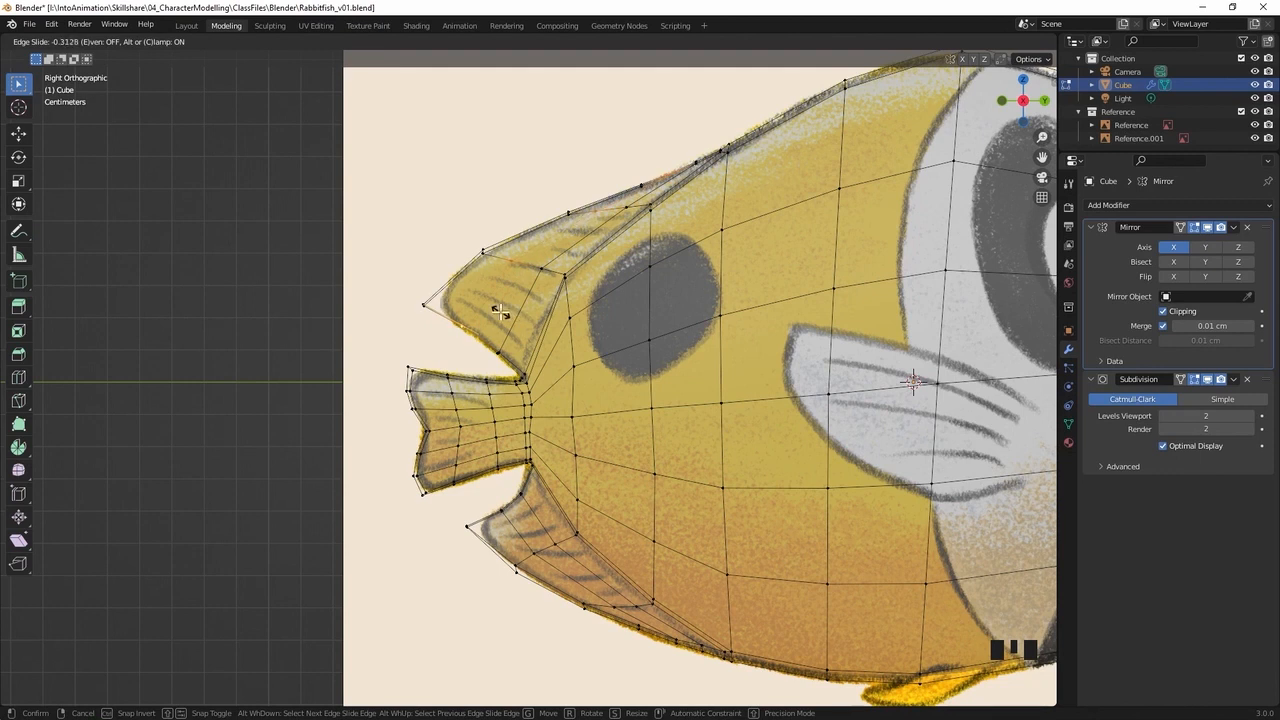
click(499, 311)
Move the upper fin's new rear-edge vertices onto the drawn curve and pull its tip vertices slightly inwards
click(427, 351)
click(499, 351)
key(g)
click(482, 352)
click(424, 306)
key(g)
click(426, 317)
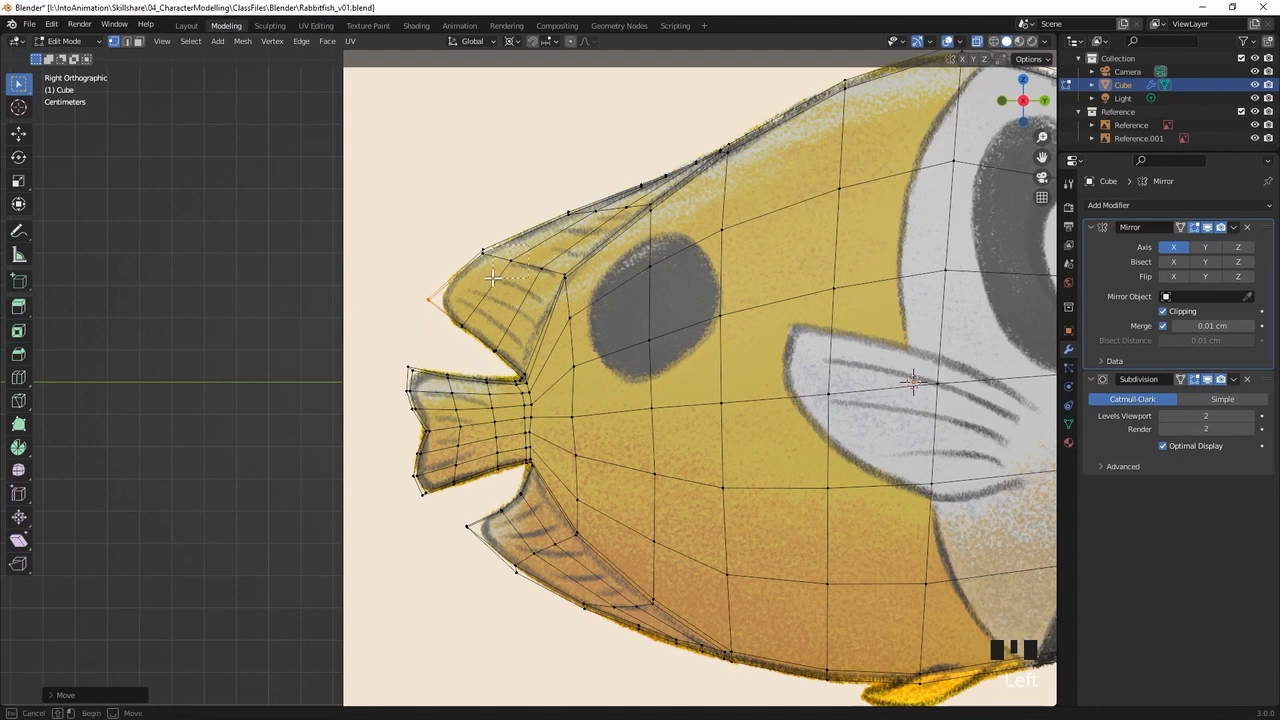
Move the upper fin's outer-edge vertices nearest the tip backwards and down onto the drawn outline
click(490, 256)
key(g)
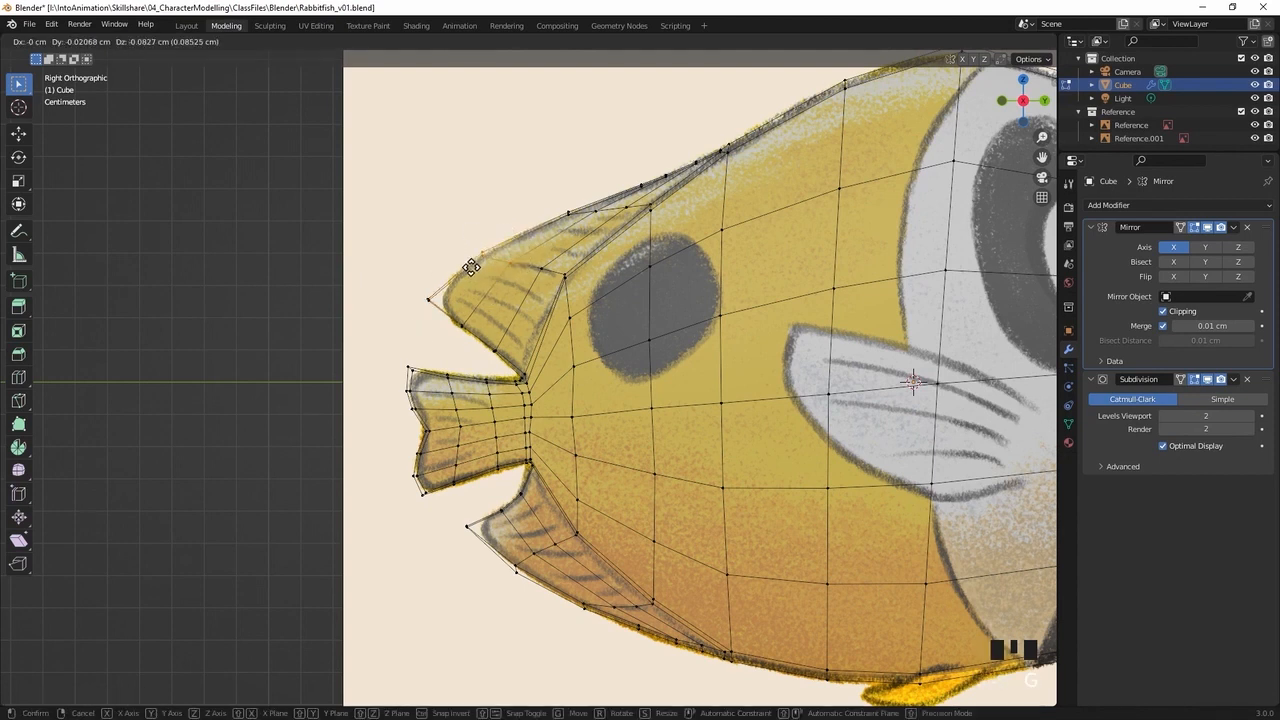
click(470, 265)
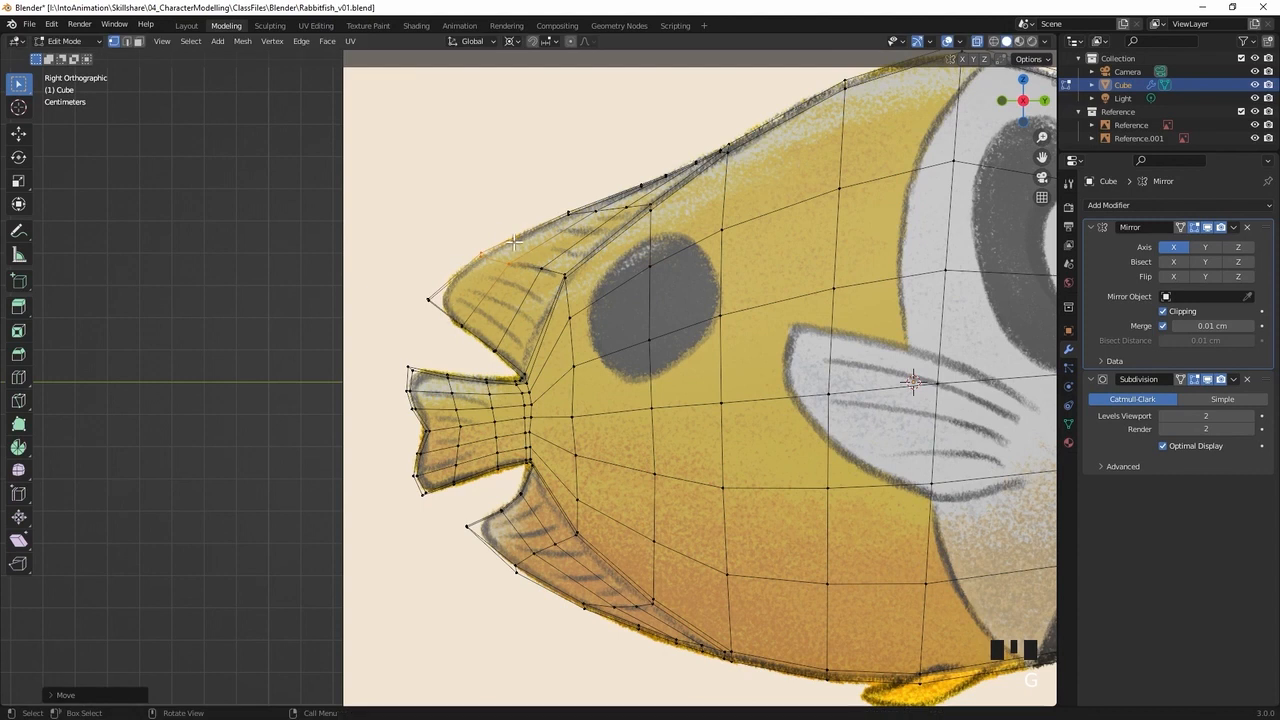
key(g)
click(455, 268)
Move the next two vertex pairs along the upper fin's outer edge rearwards, keeping them on the drawn outline
click(617, 192)
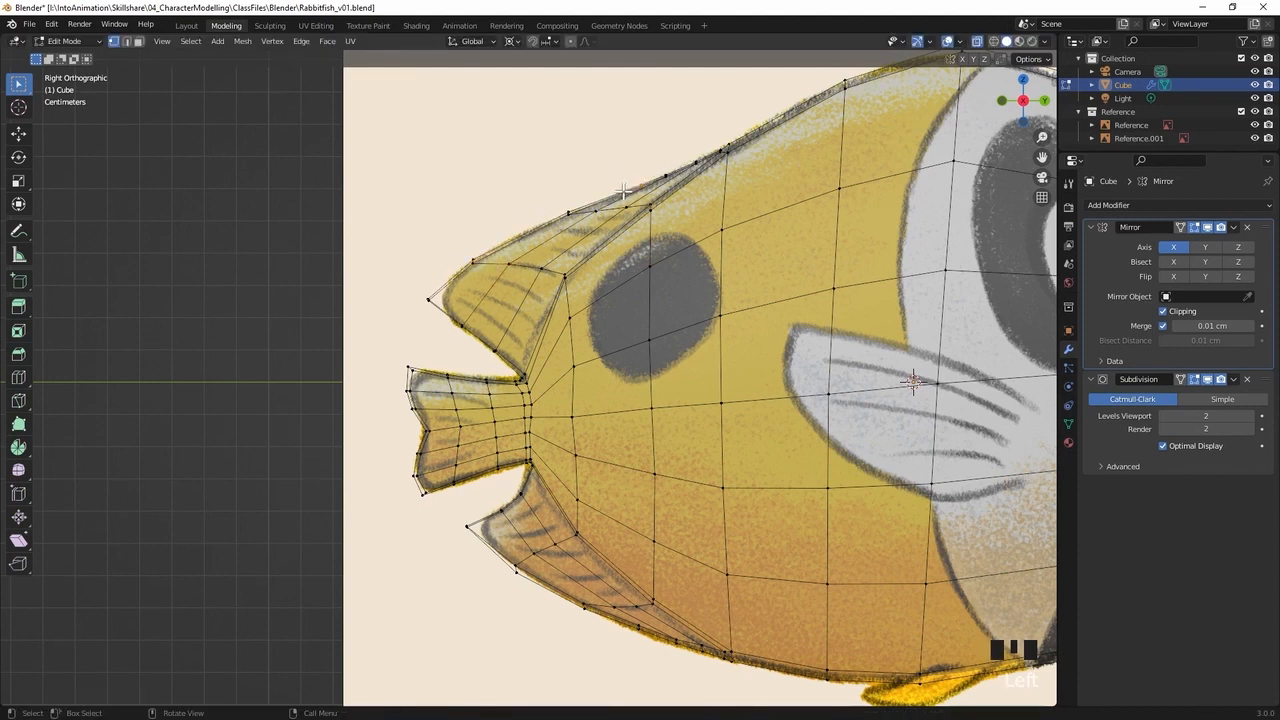
key(g)
click(609, 194)
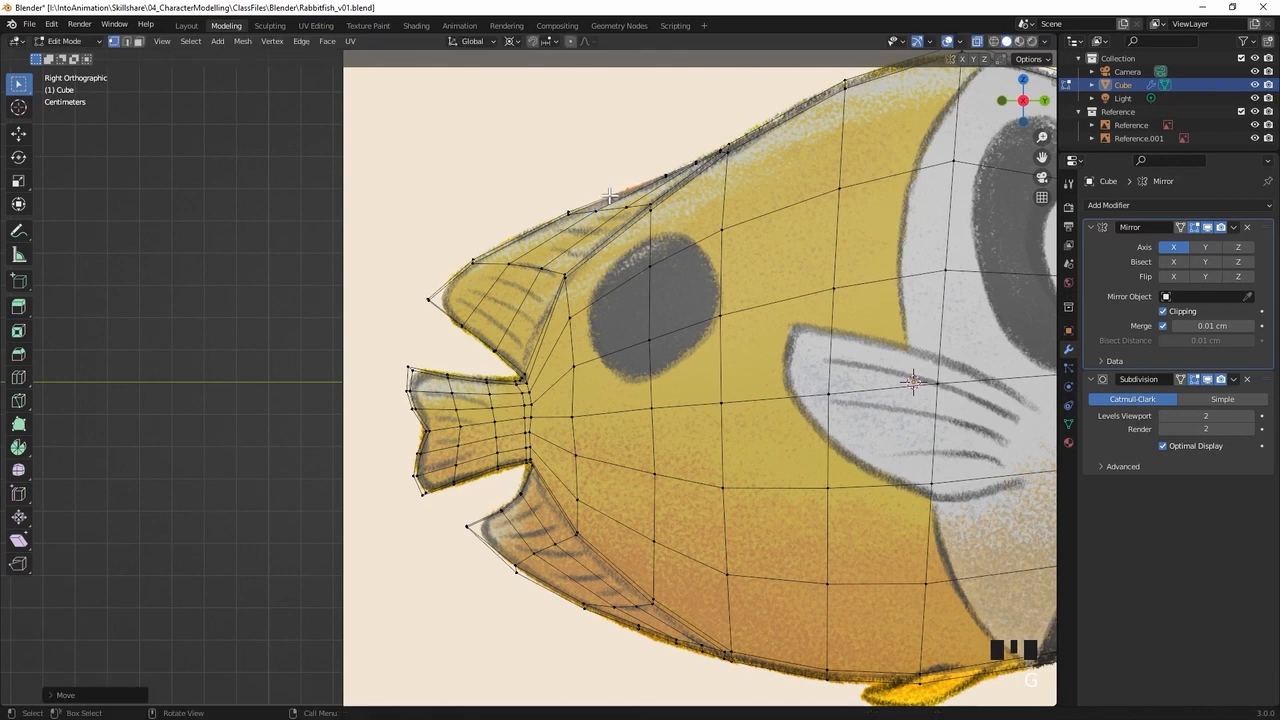
click(548, 220)
key(g)
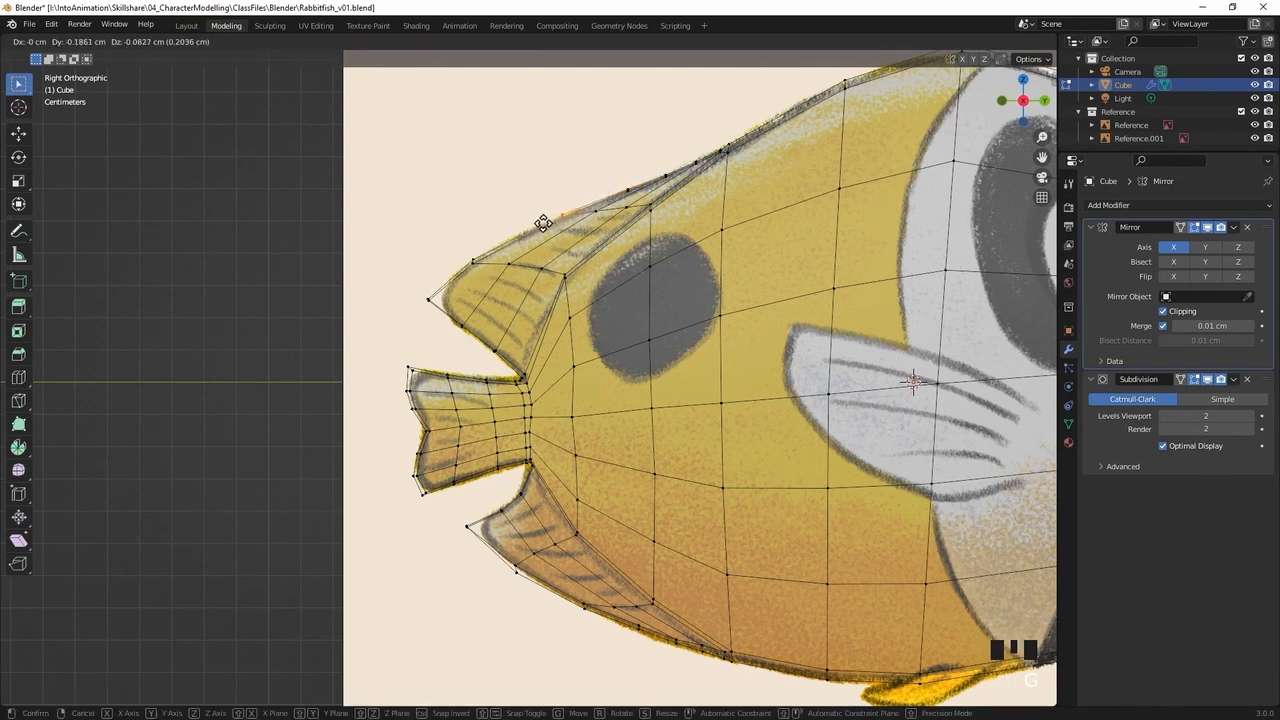
click(535, 226)
click(529, 257)
click(560, 216)
key(g)
click(554, 224)
Shift the upper fin's inner vertices near the front rearwards to line up with the repositioned outer-edge vertices
click(611, 216)
key(g)
click(611, 216)
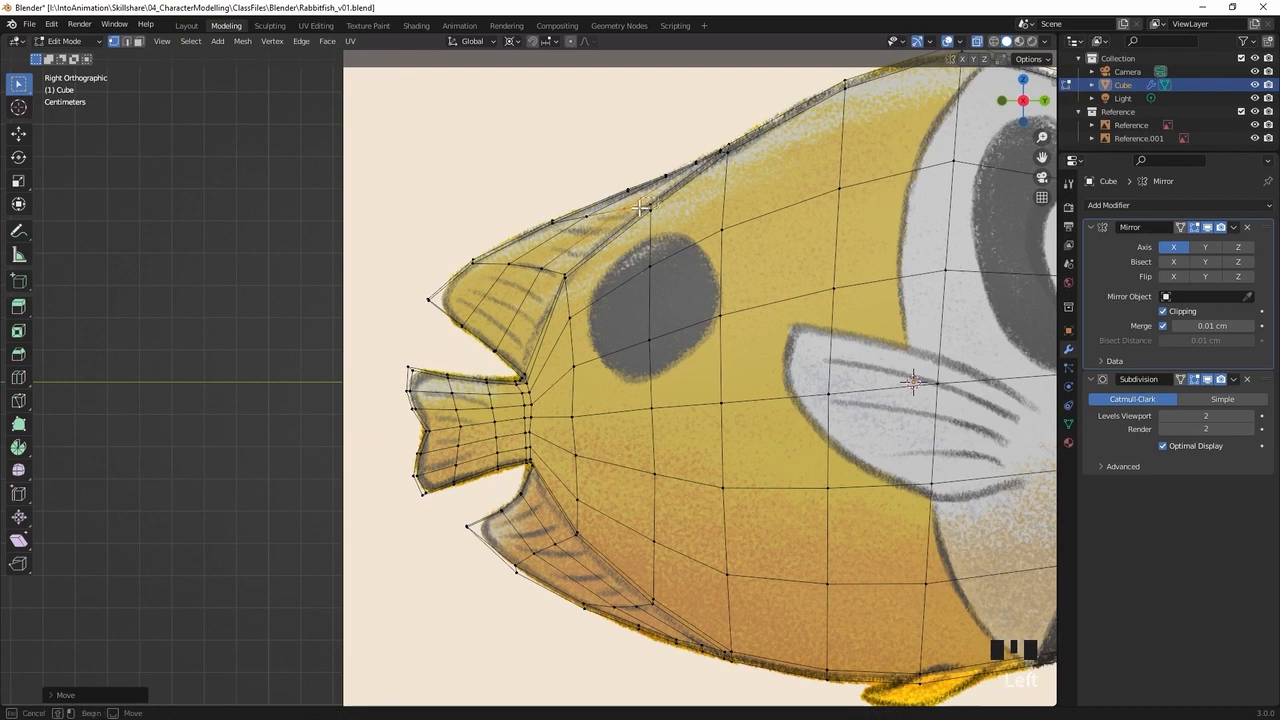
click(642, 207)
key(g)
click(633, 207)
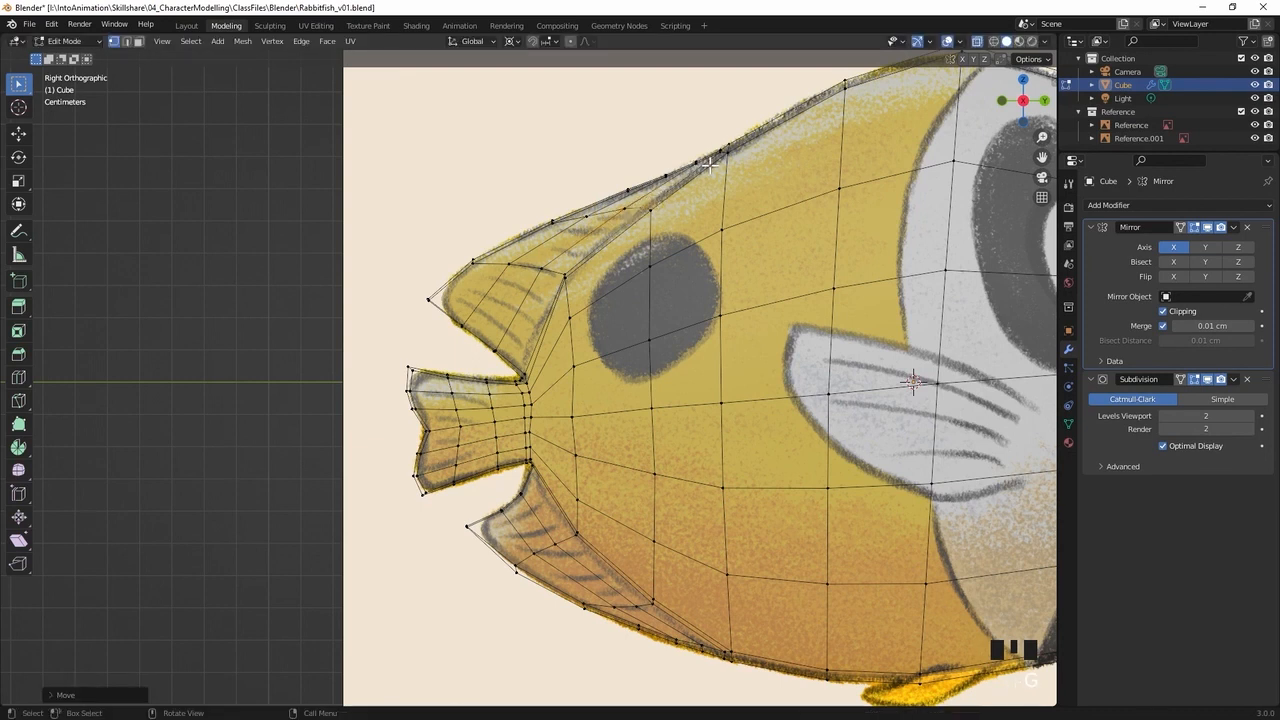
Nudge the vertex at the upper fin's base forwards by about 0.08 cm and 0.05 cm, and restore the see-through side view
middle_drag(700, 198, 958, 302)
click(576, 219)
click(624, 300)
middle_drag(624, 300, 674, 298)
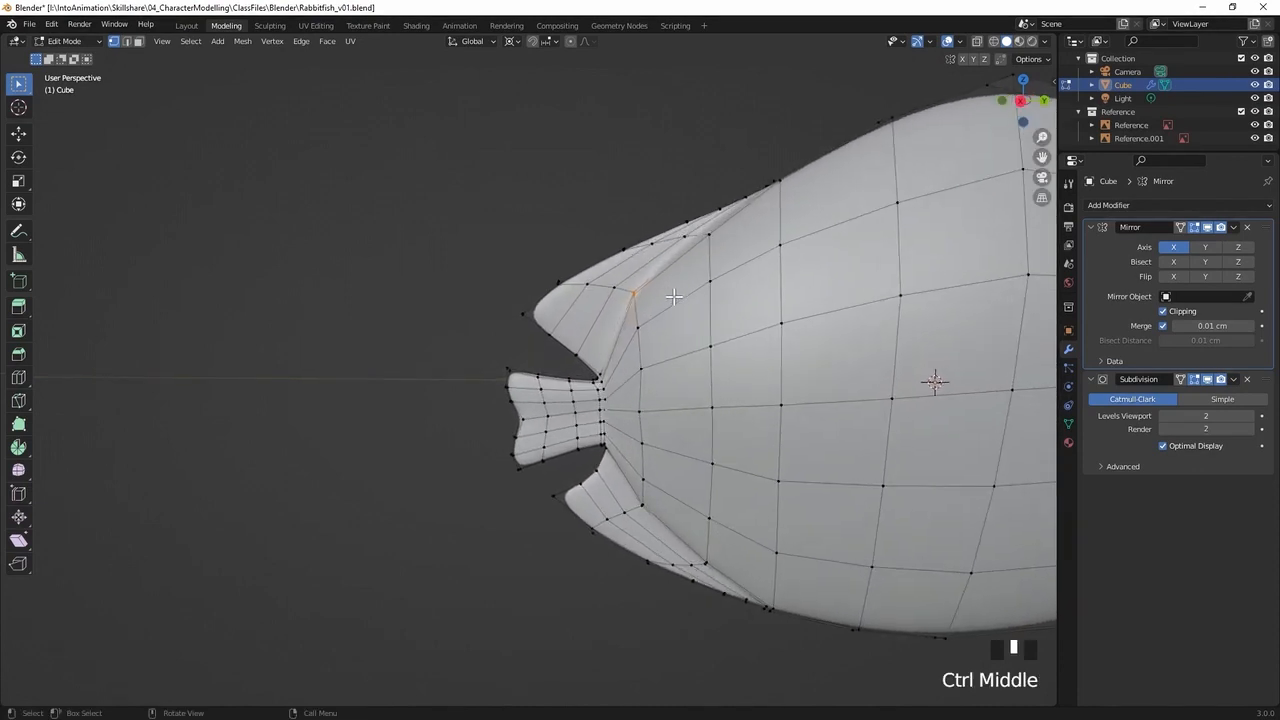
key(g)
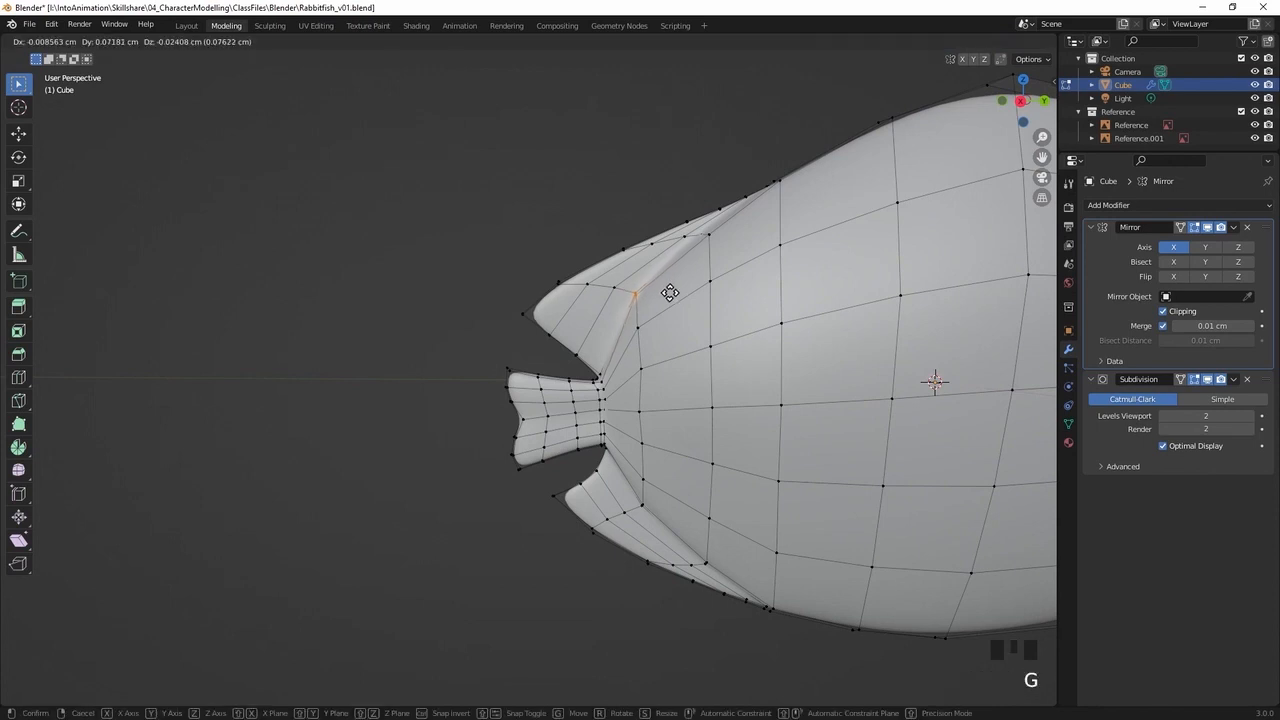
click(670, 292)
middle_drag(670, 292, 669, 312)
key(g)
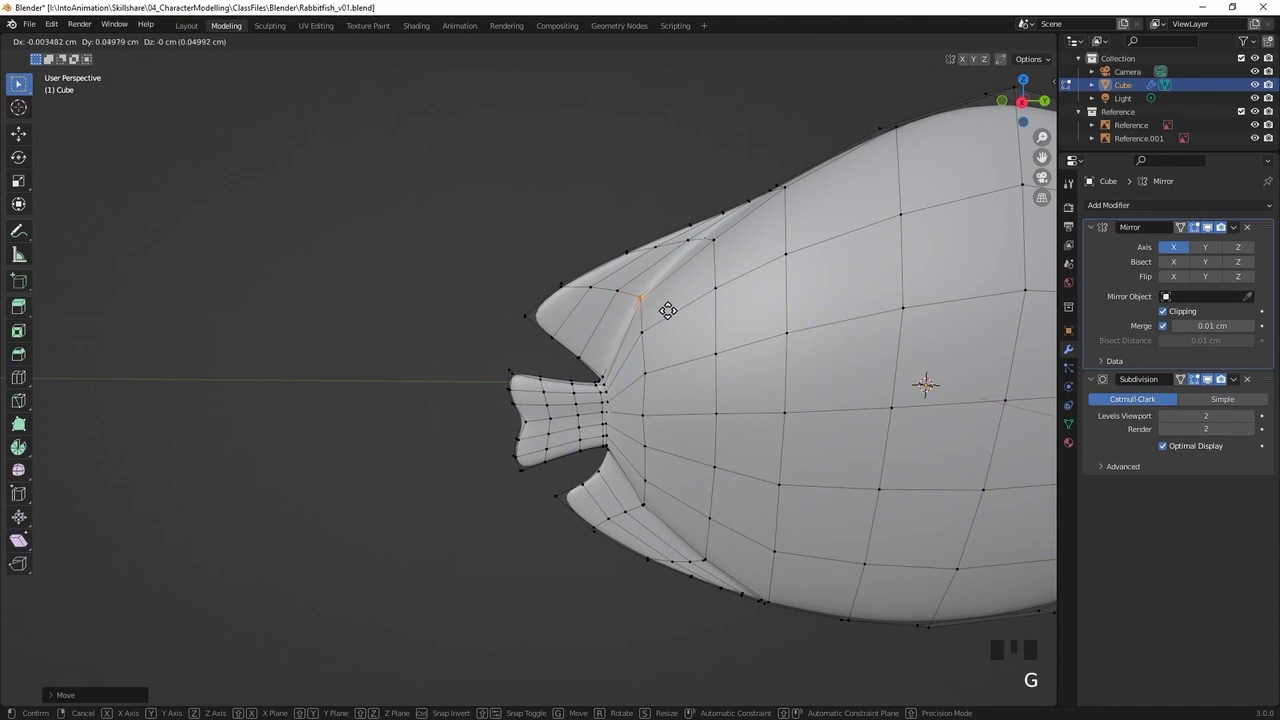
click(663, 308)
key(KP_3)
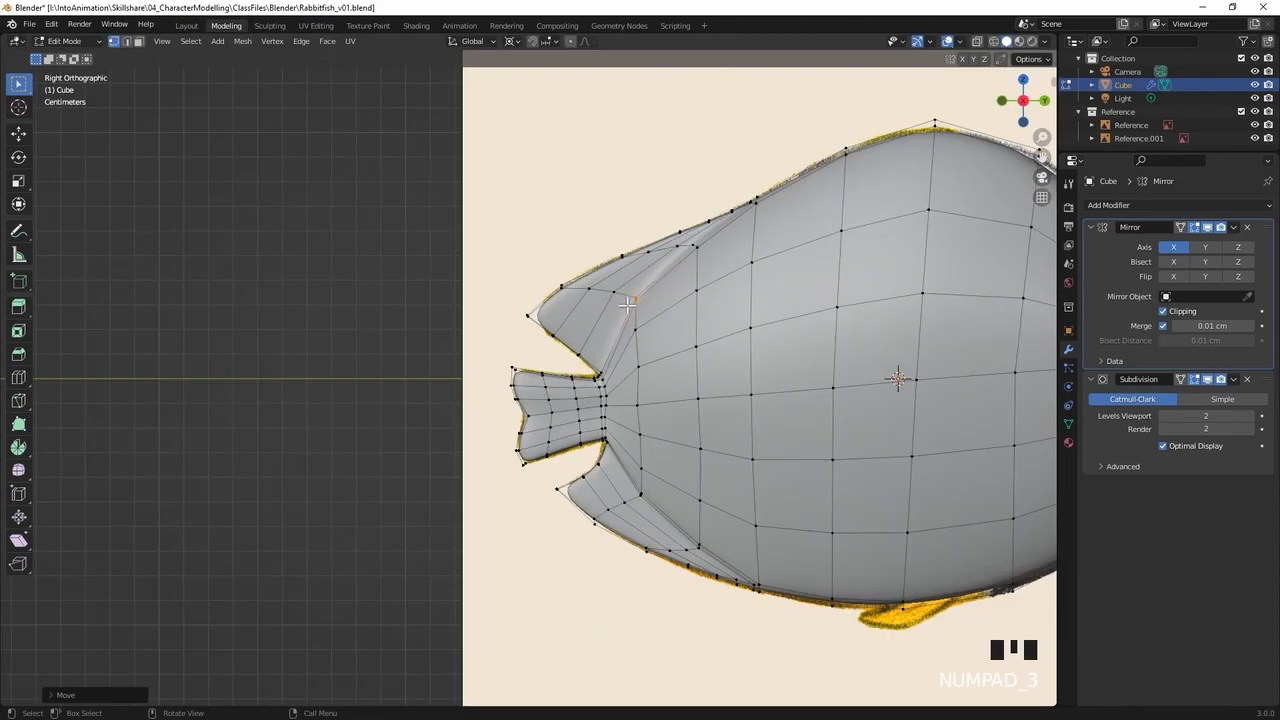
key(alt+z)
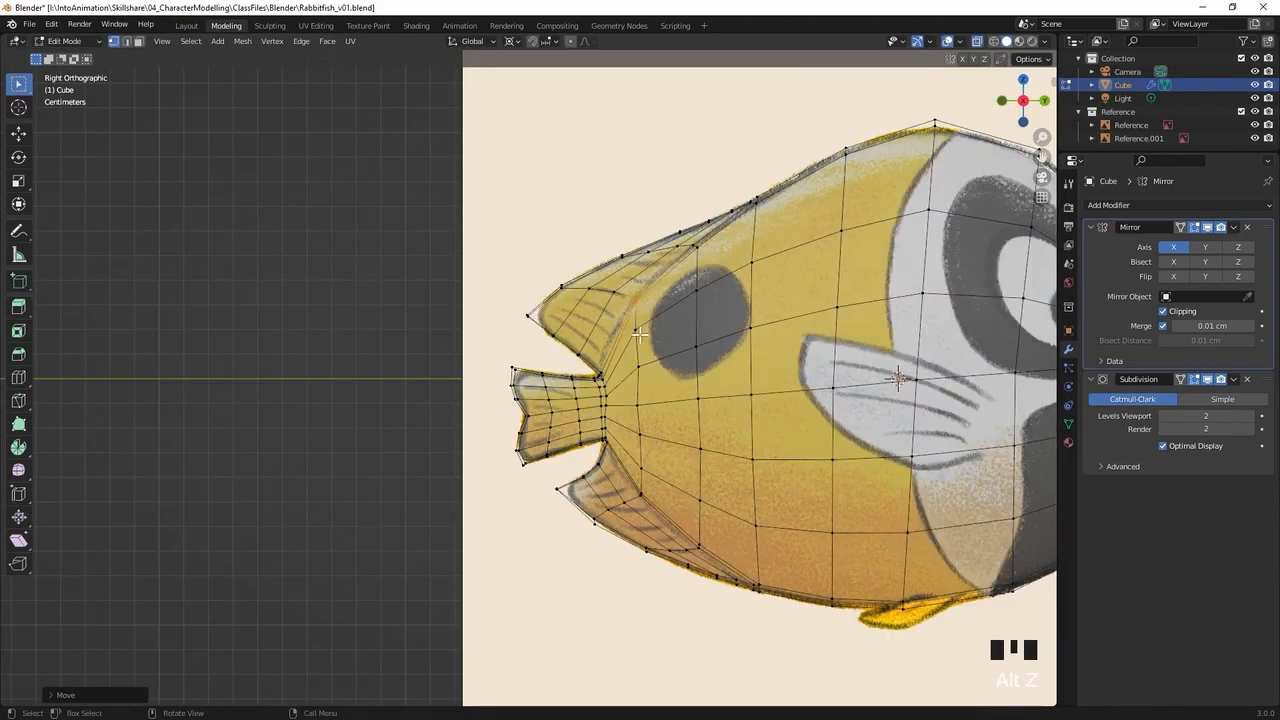
Move the vertices at the middle of the upper fin's base rearwards by about 0.37 cm and down by about 0.39 cm
click(614, 404)
mouse_move(650, 390)
ctrl+middle_down()
mouse_move(754, 349)
mouse_move(659, 373)
ctrl+middle_up()
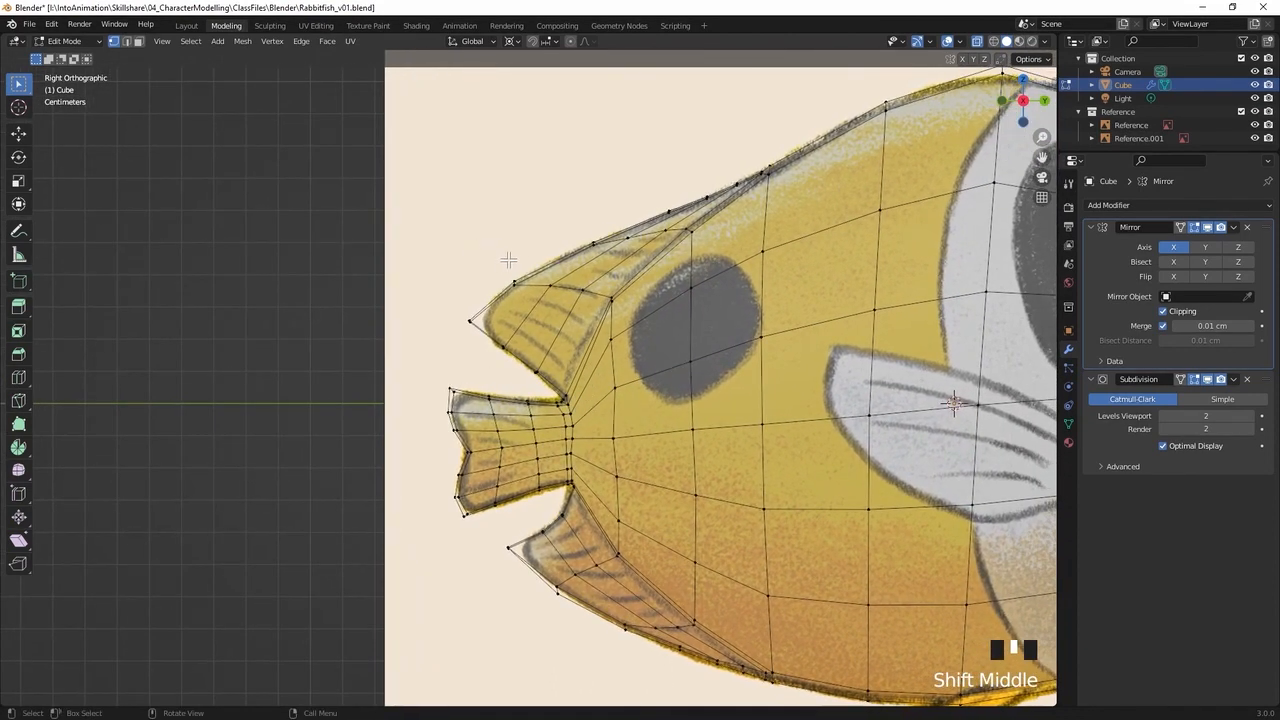
click(605, 305)
key(b)
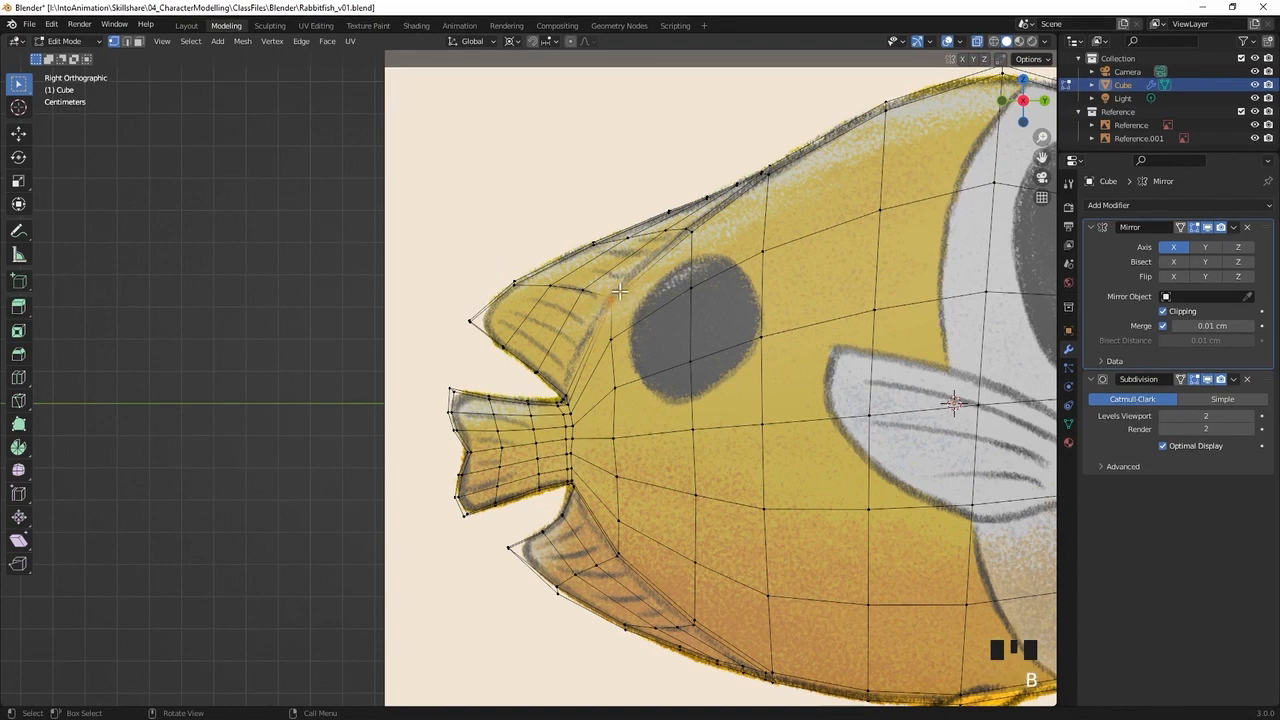
drag(620, 289, 606, 302)
key(g)
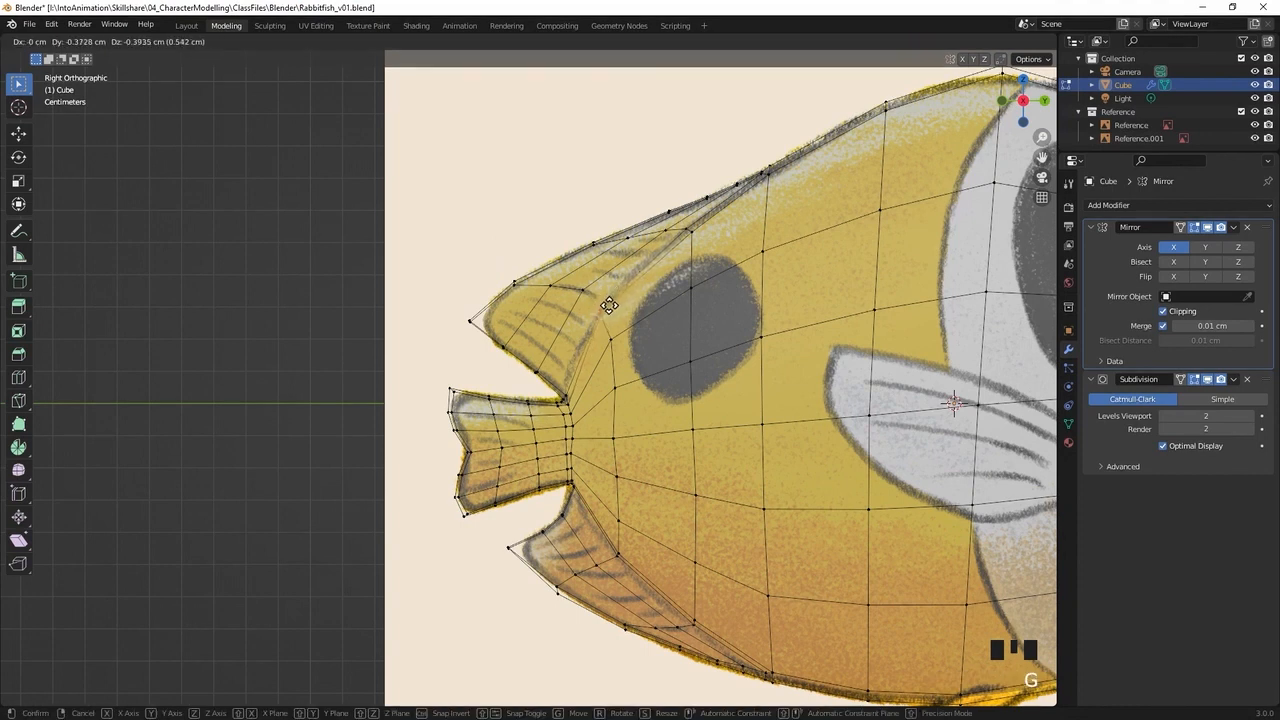
click(609, 305)
Shift the upper fin's neighbouring inner vertices down and rearwards so their spacing follows the repositioned base vertices
click(589, 303)
key(g)
click(561, 312)
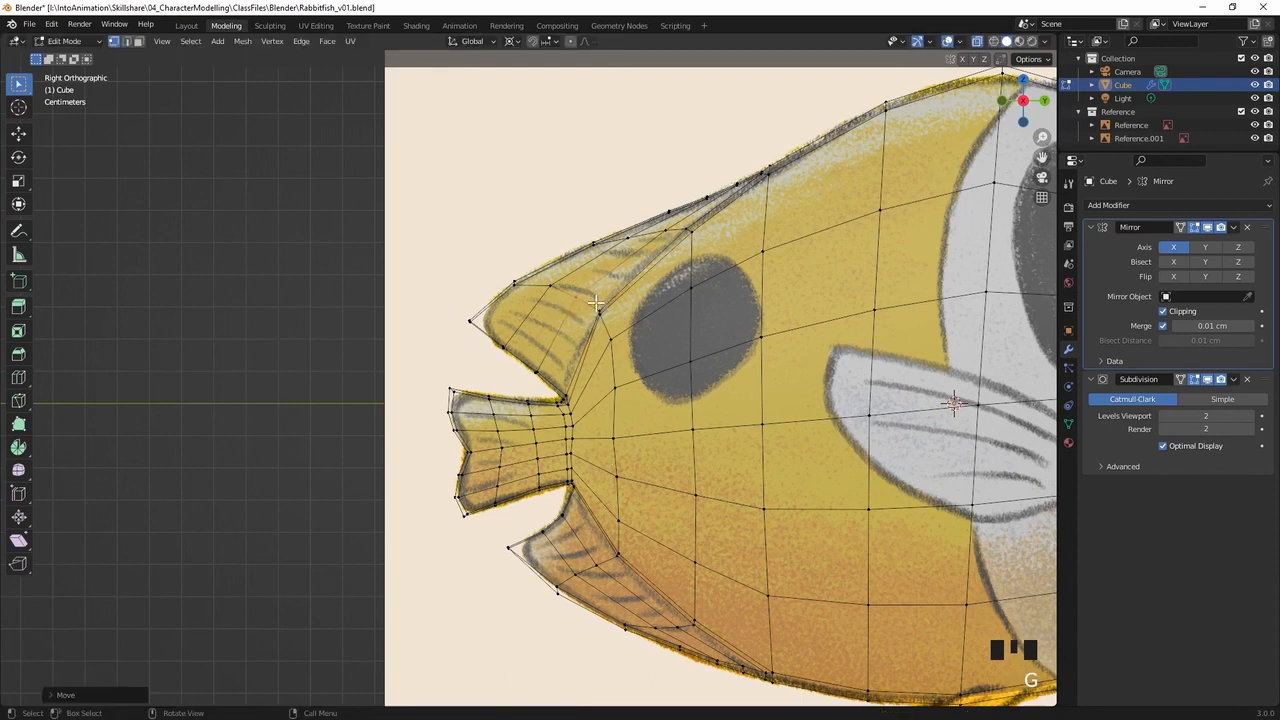
drag(633, 285, 537, 317)
key(g)
click(535, 322)
Move the vertices at the front of the upper fin's base rearwards and slightly down along the drawn fin line
key(g)
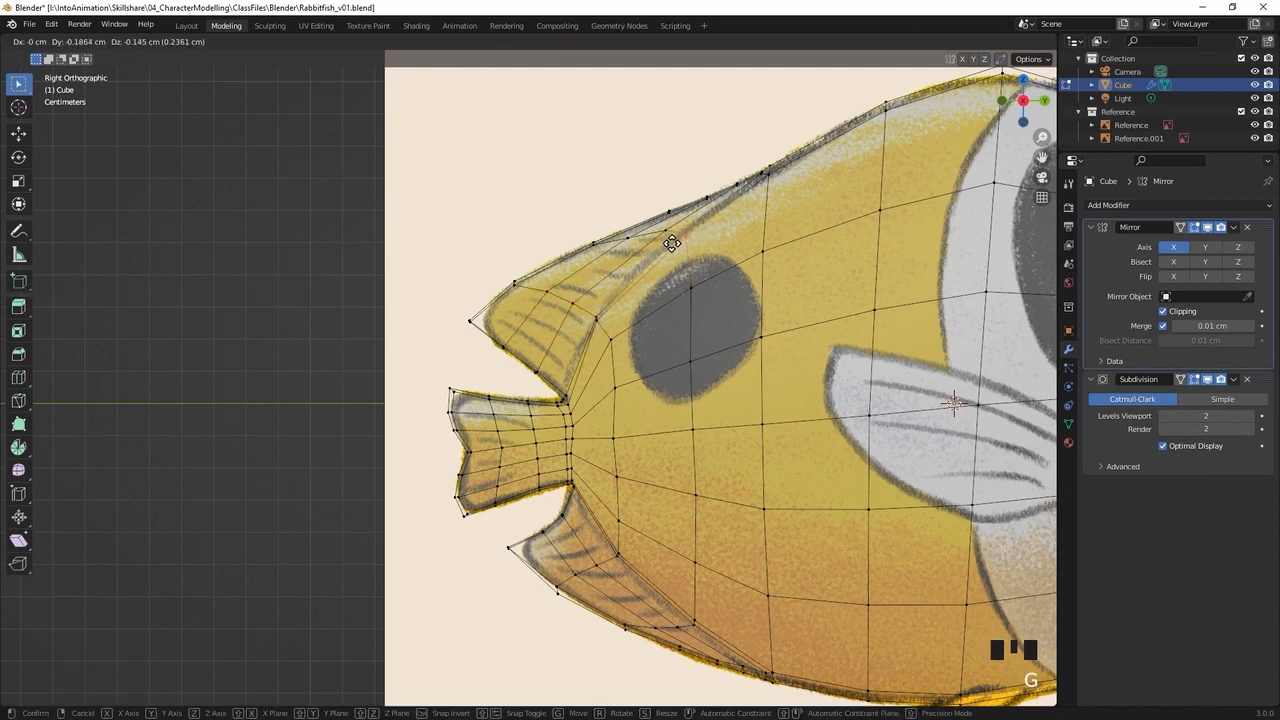
click(669, 243)
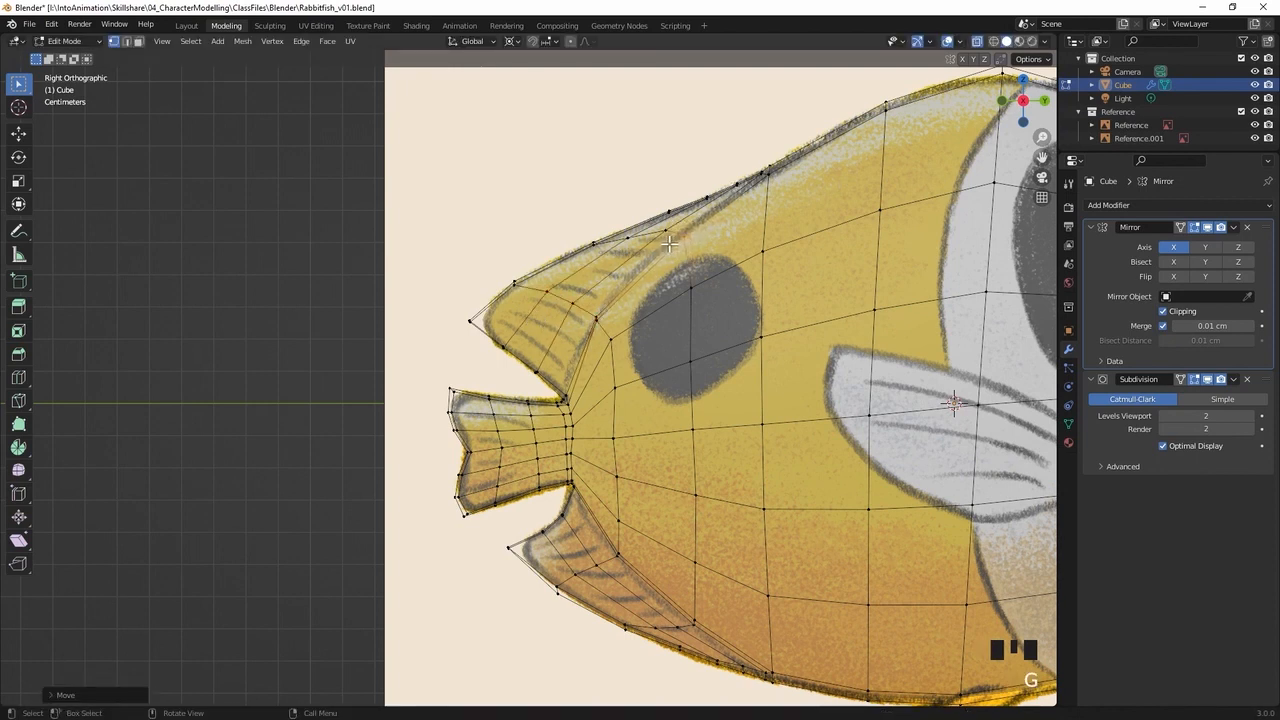
key(g)
click(702, 307)
click(681, 233)
key(g)
click(650, 240)
Adjust the vertices around the lower fin's base and the adjoining body edge to follow the drawn fin line
click(663, 380)
key(g)
click(671, 388)
click(636, 378)
drag(597, 425, 643, 457)
key(g)
click(646, 454)
Move the middle vertex of the lower fin's base rearwards by about 0.21 cm and up by about 0.25 cm in side view
key(KP_5)
shift+middle_drag(615, 496, 623, 360)
click(632, 447)
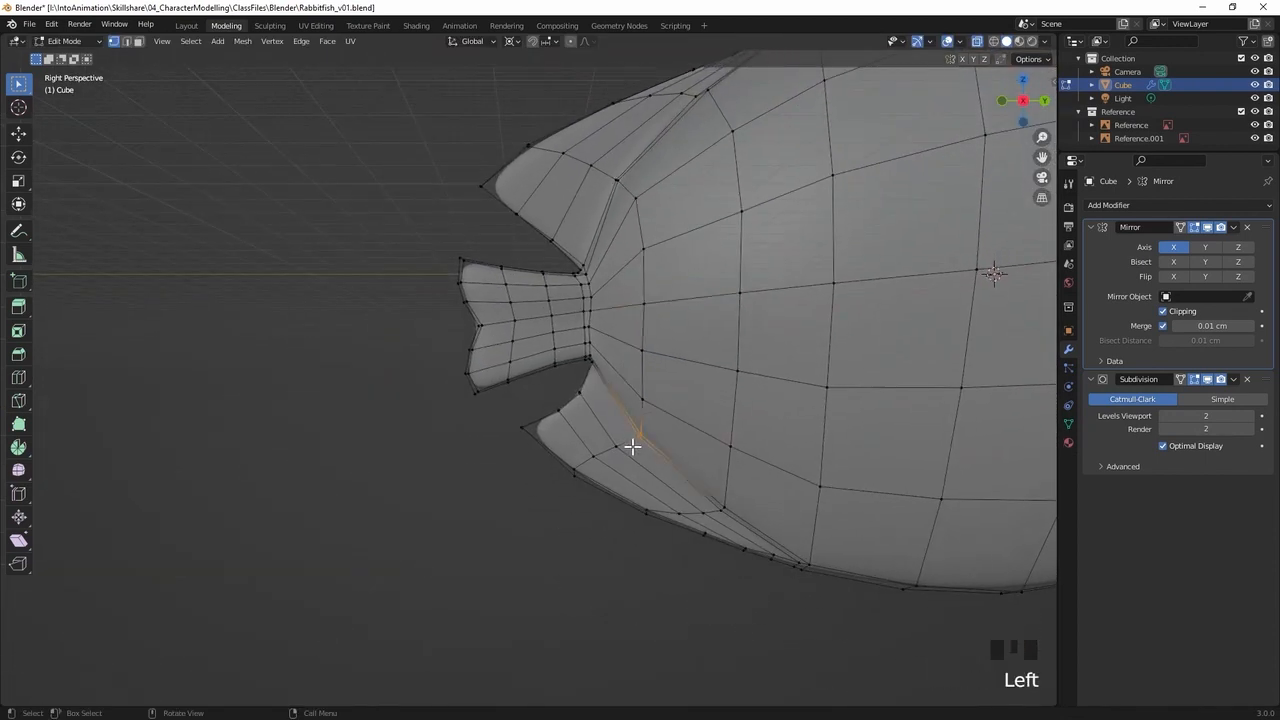
key(KP_3)
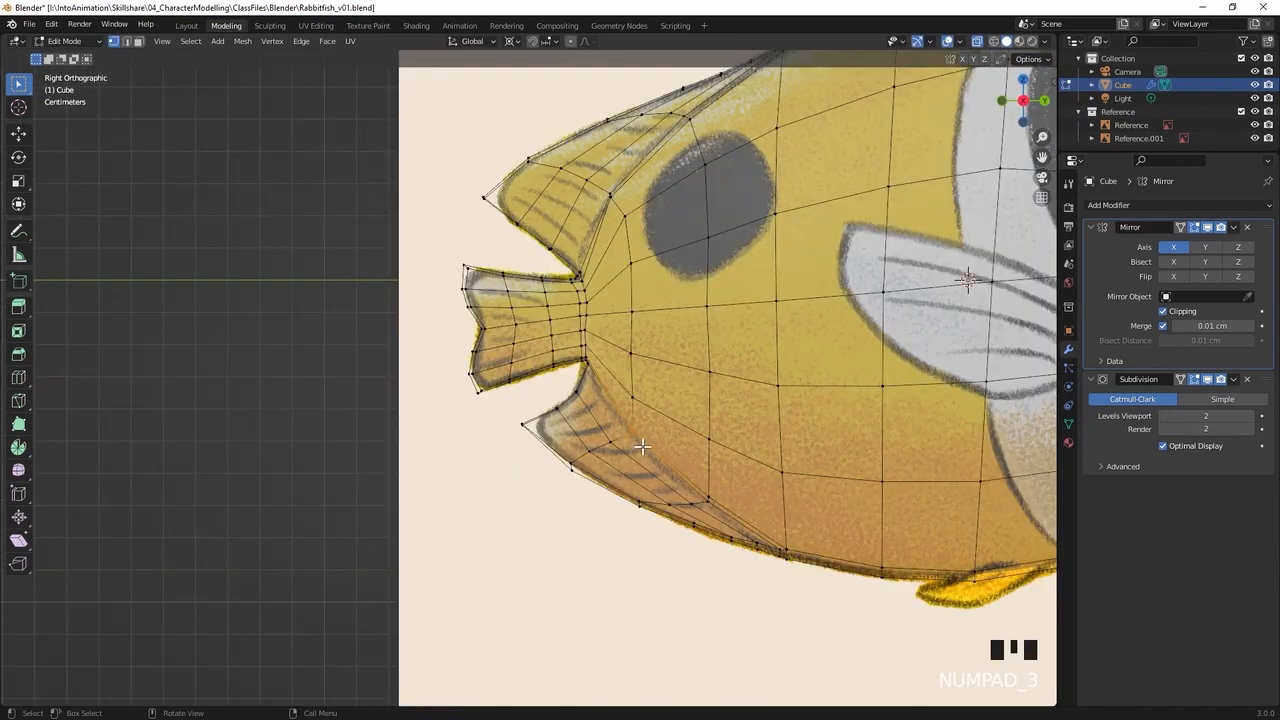
key(g)
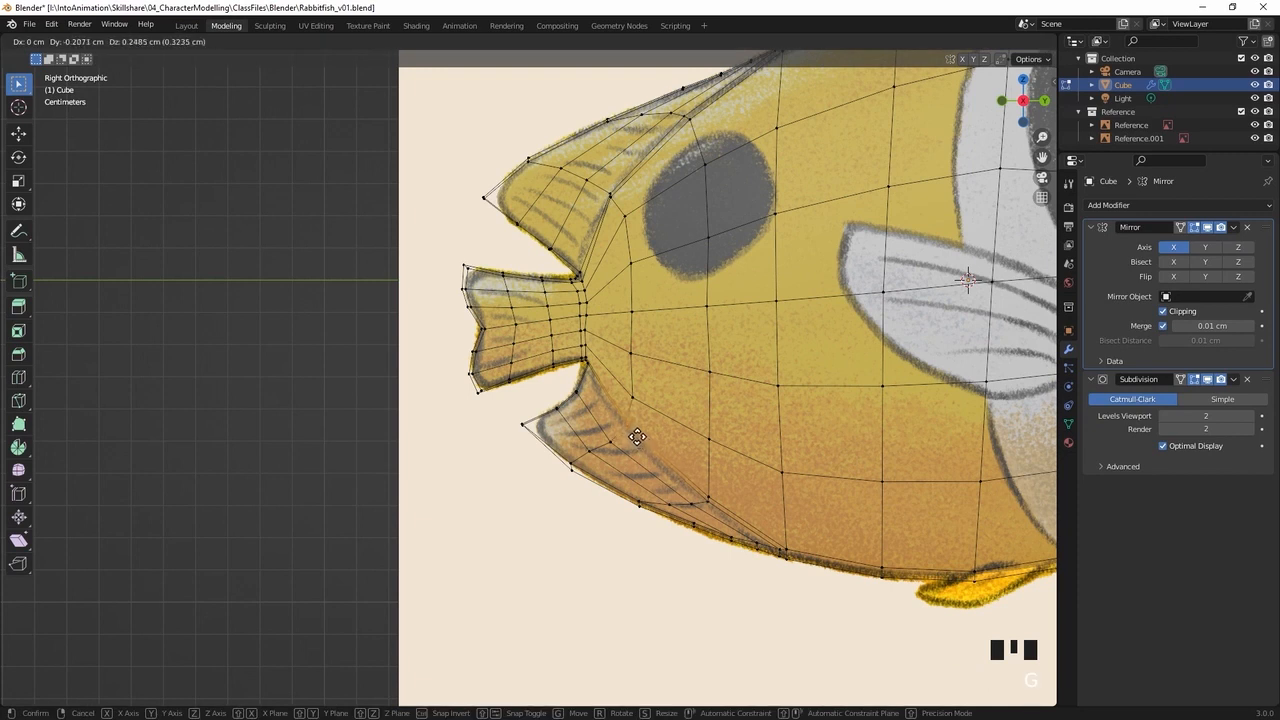
click(636, 438)
Move the vertices at the front of the lower fin's base rearwards onto the drawn fin line
click(706, 504)
key(g)
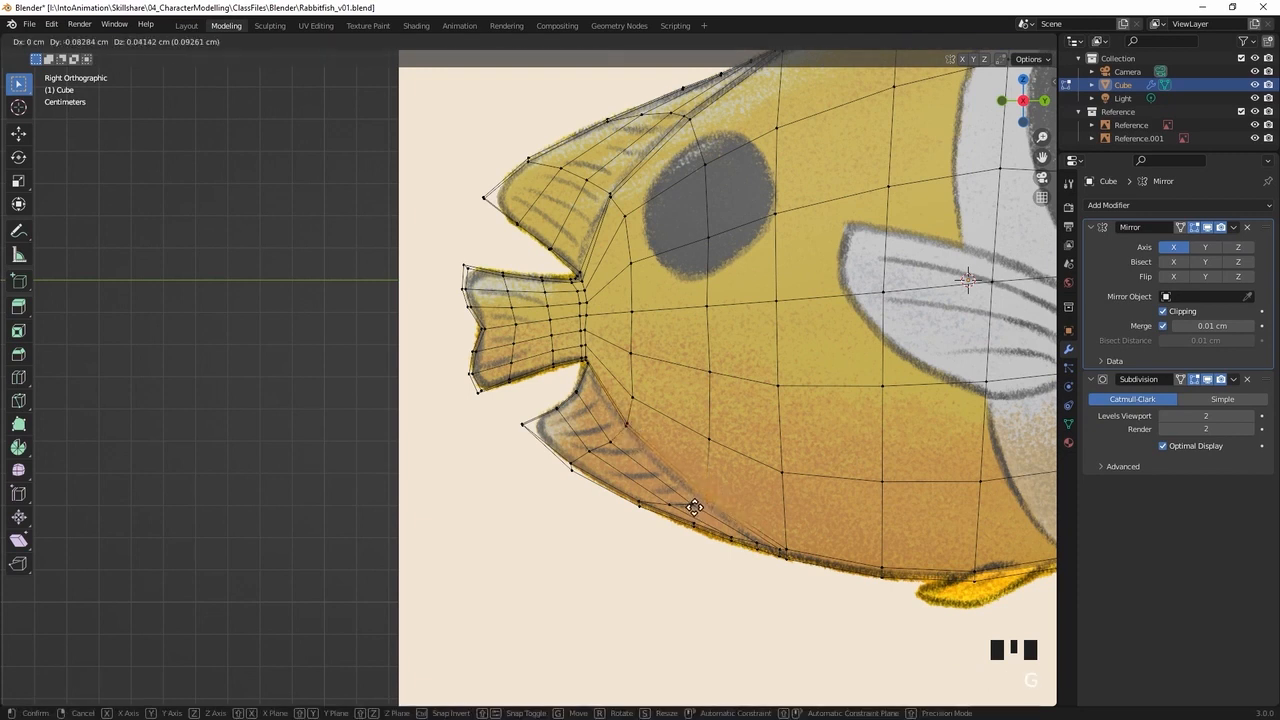
click(688, 503)
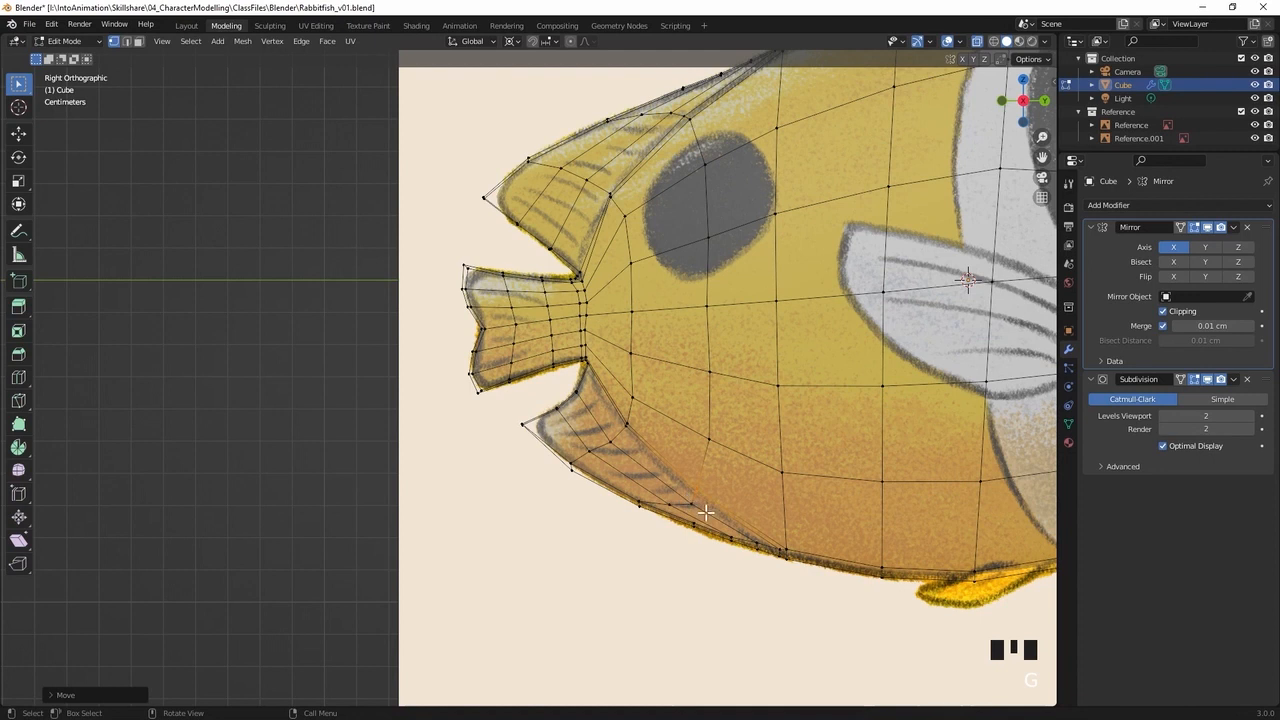
click(677, 509)
key(g)
click(675, 508)
click(551, 474)
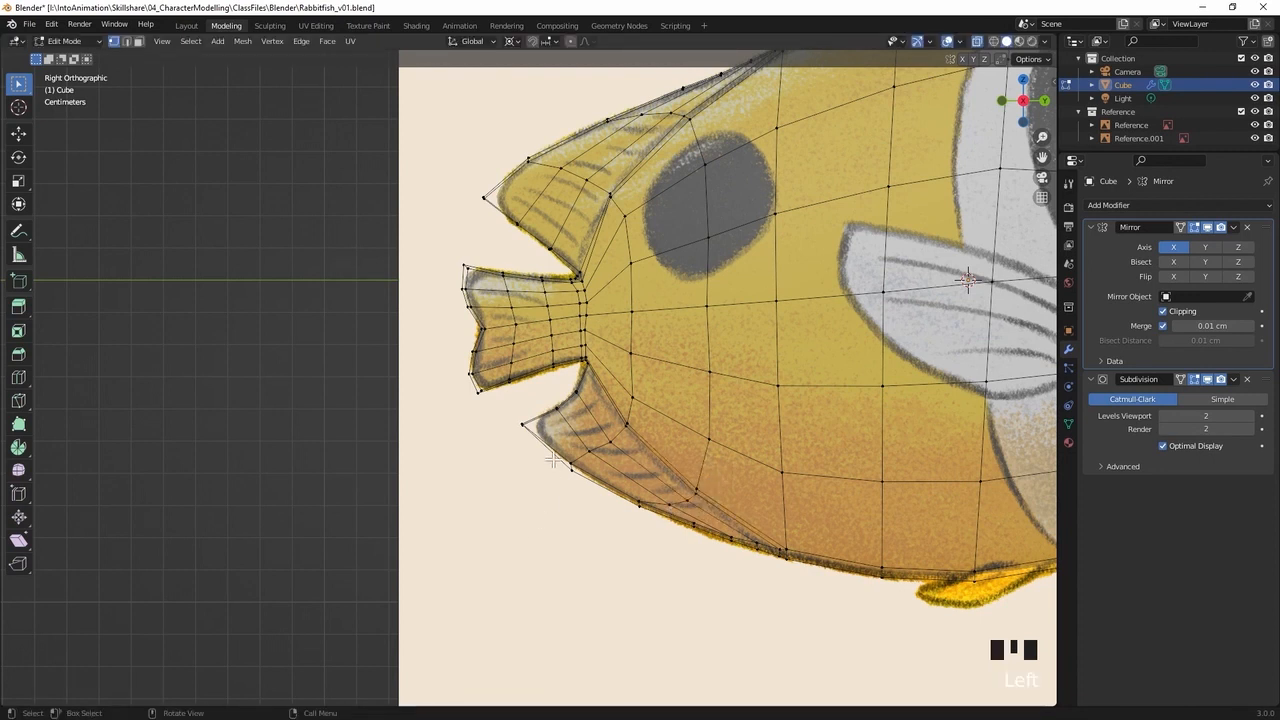
Lower the vertex at the upper fin's tip slightly in the side view
middle_drag(642, 368, 793, 345)
shift+middle_drag(872, 338, 774, 336)
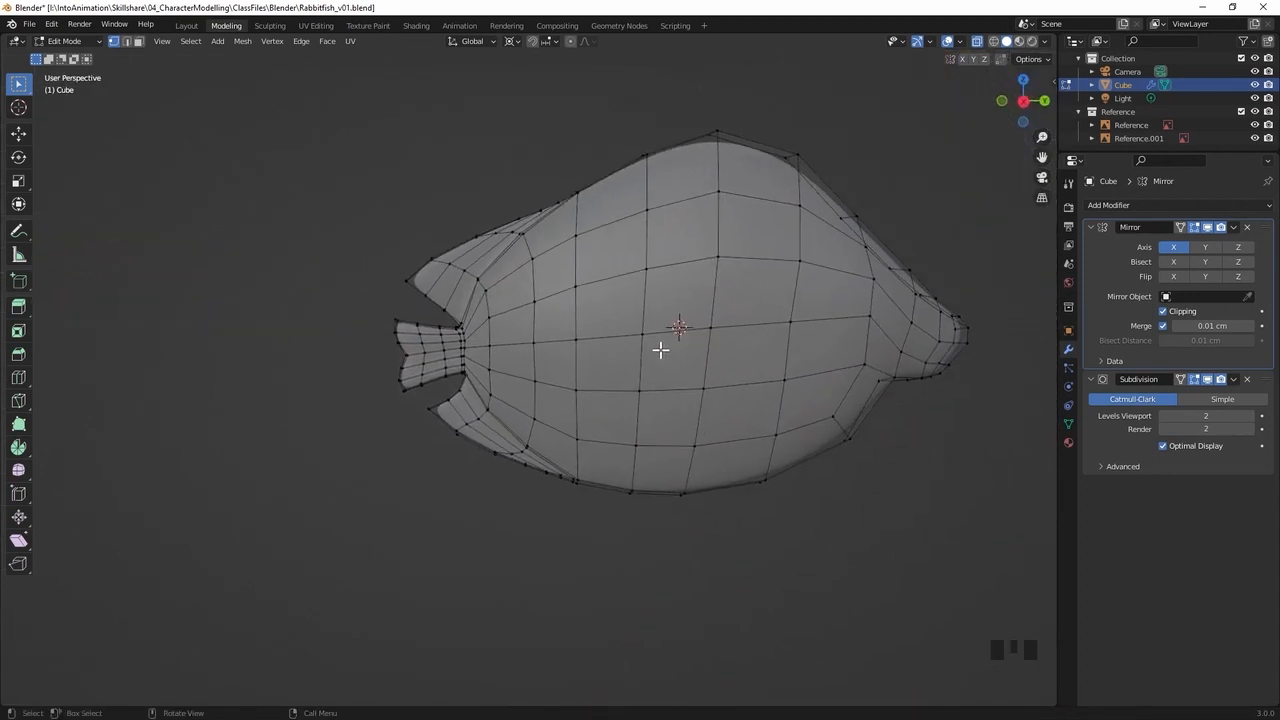
middle_drag(658, 345, 655, 353)
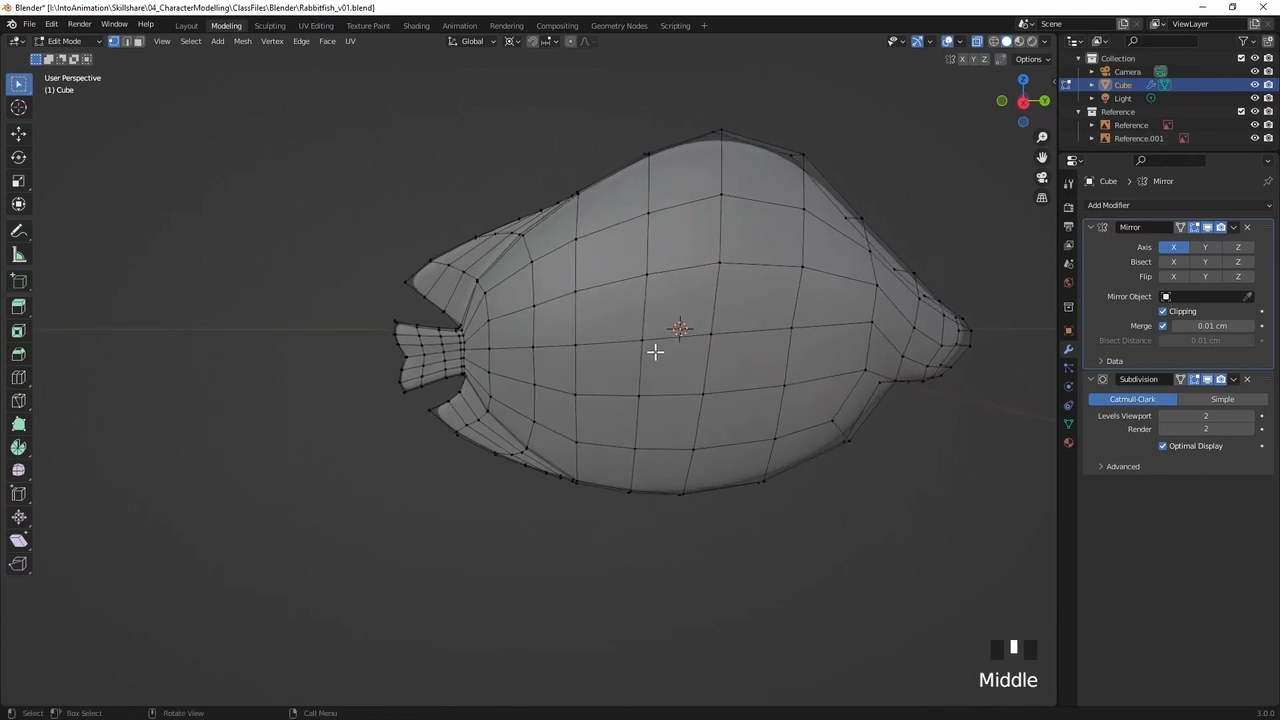
key(KP_3)
ctrl+middle_drag(365, 309, 453, 249)
click(421, 269)
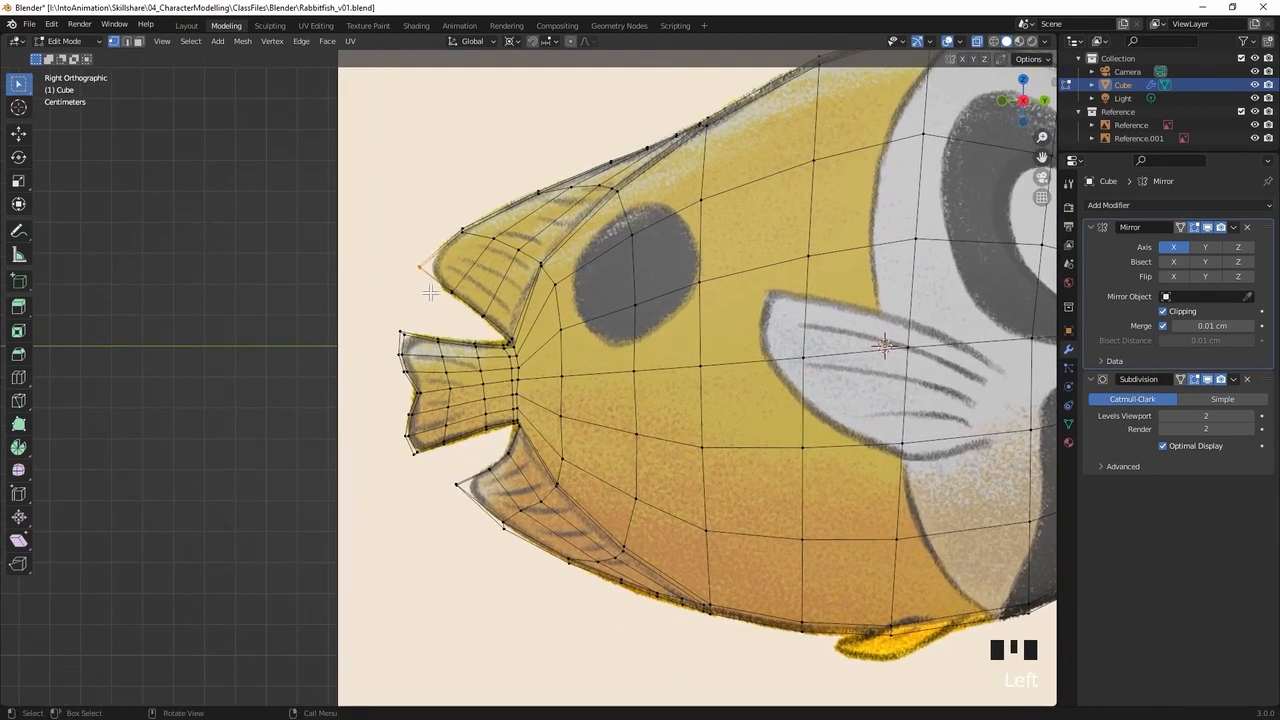
key(g)
click(429, 297)
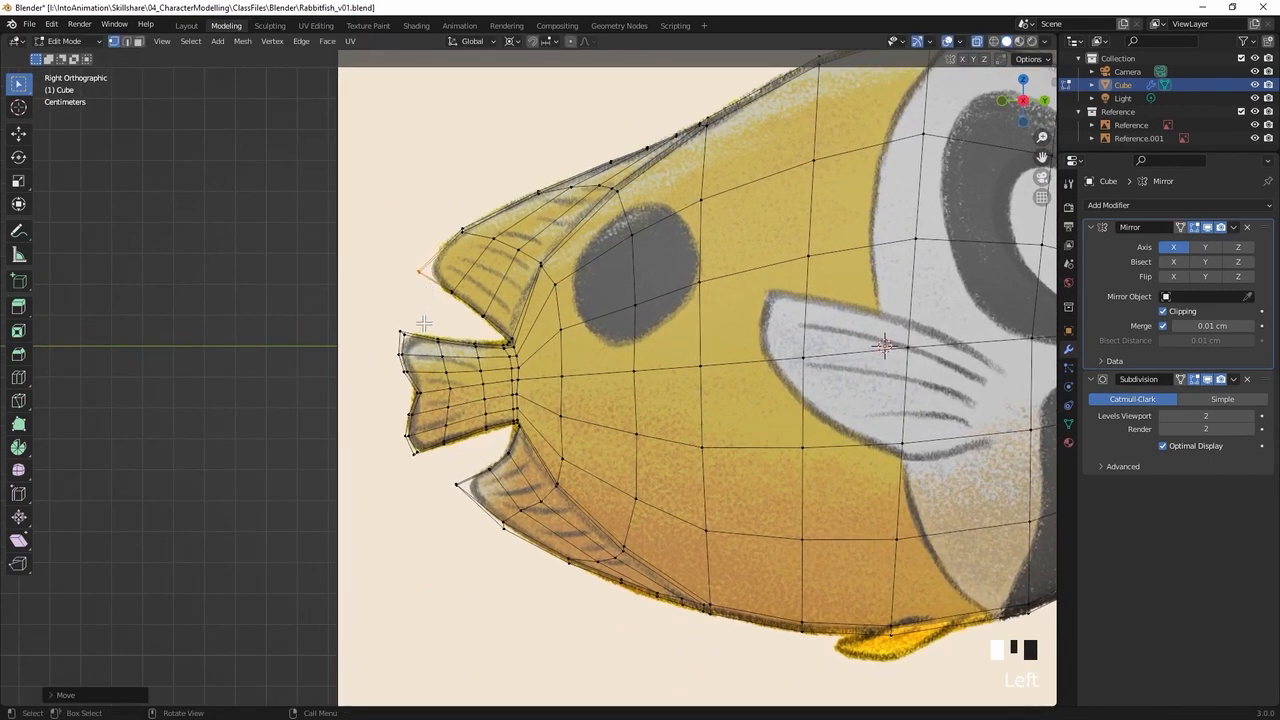
Nudge the vertices along the upper fin's rear edge onto the drawing and save the file
click(421, 323)
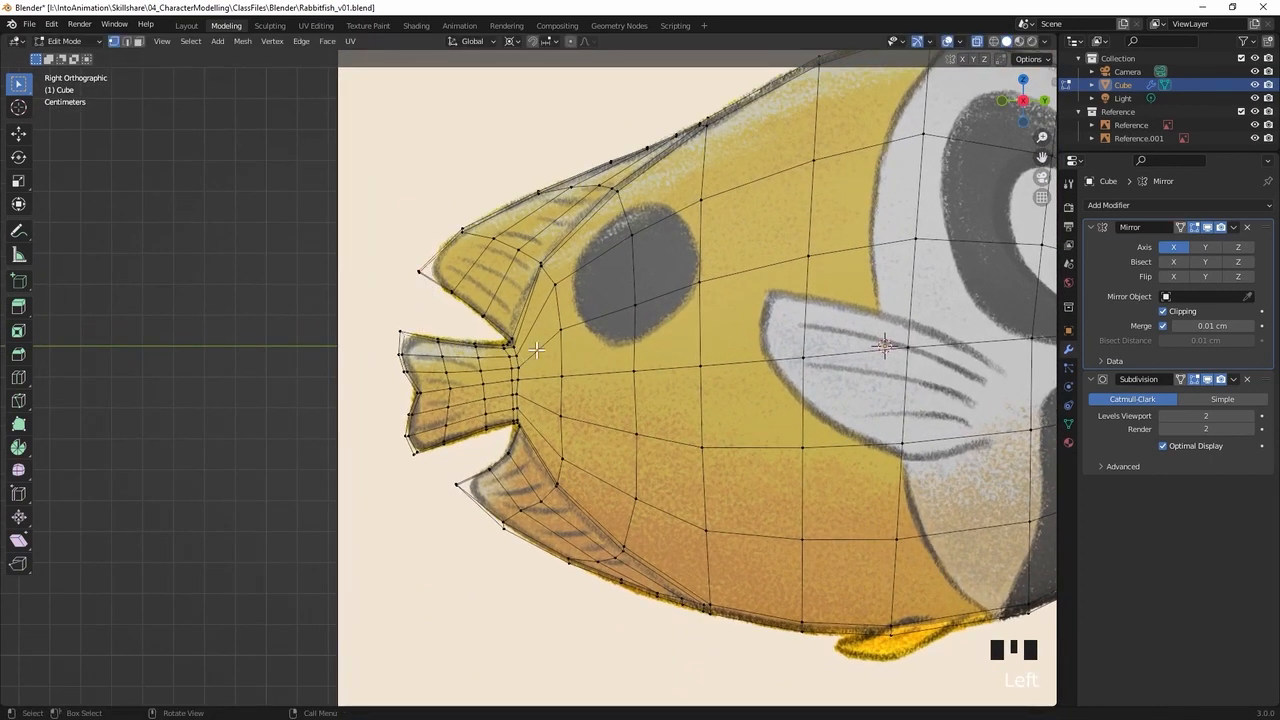
key(g)
click(470, 333)
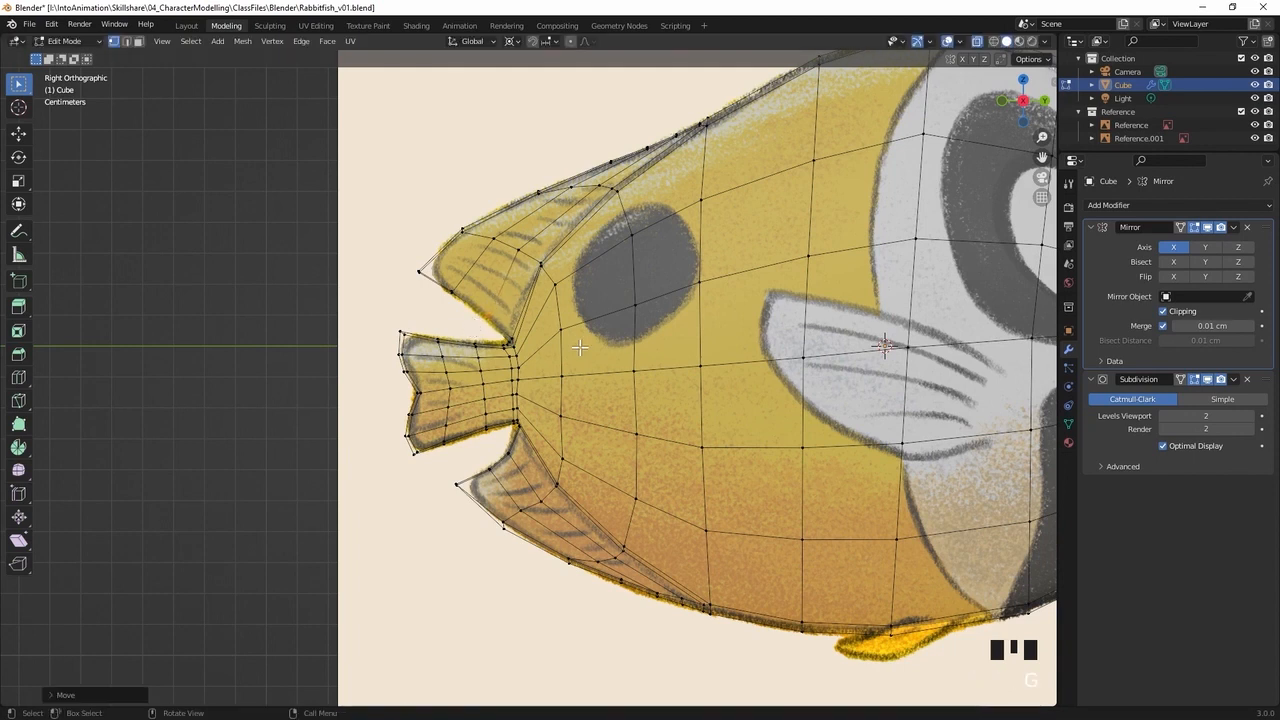
ctrl+middle_drag(775, 368, 688, 388)
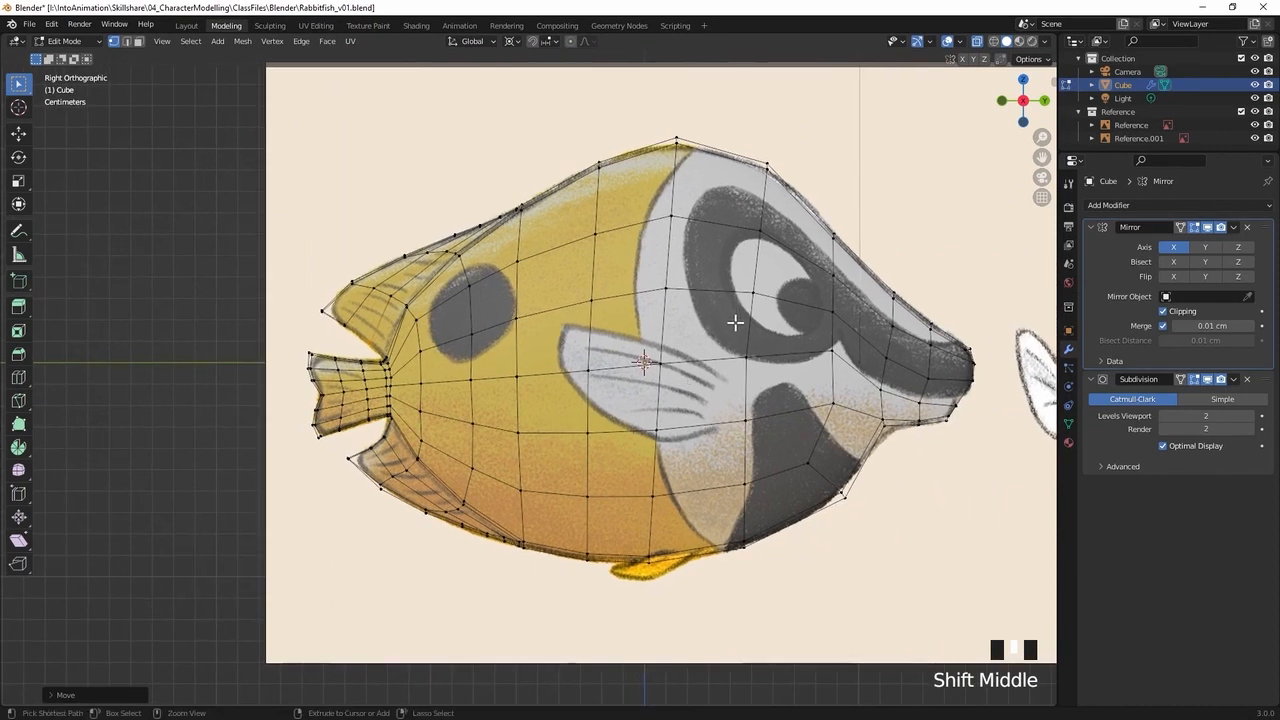
key(ctrl+s)
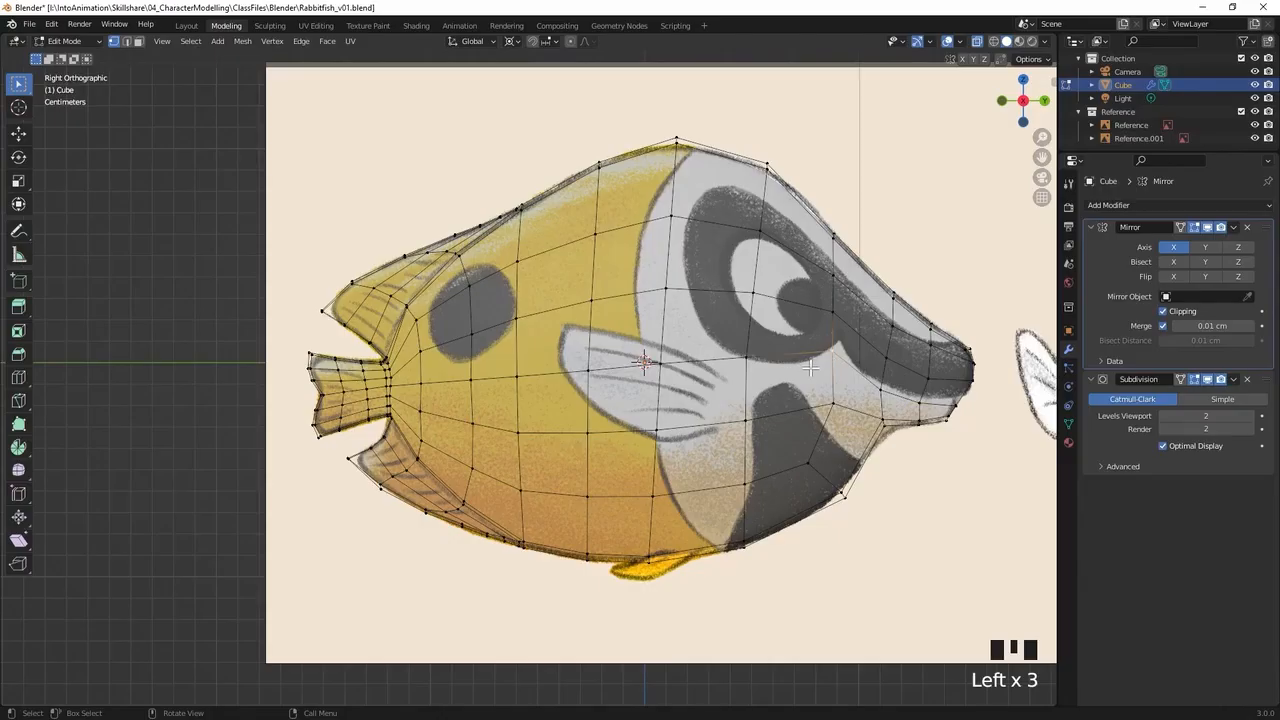
Shift the vertex at the drawn mouth corner rearwards by about 0.25 cm and adjust the snout vertex below the mouth line
click(812, 366)
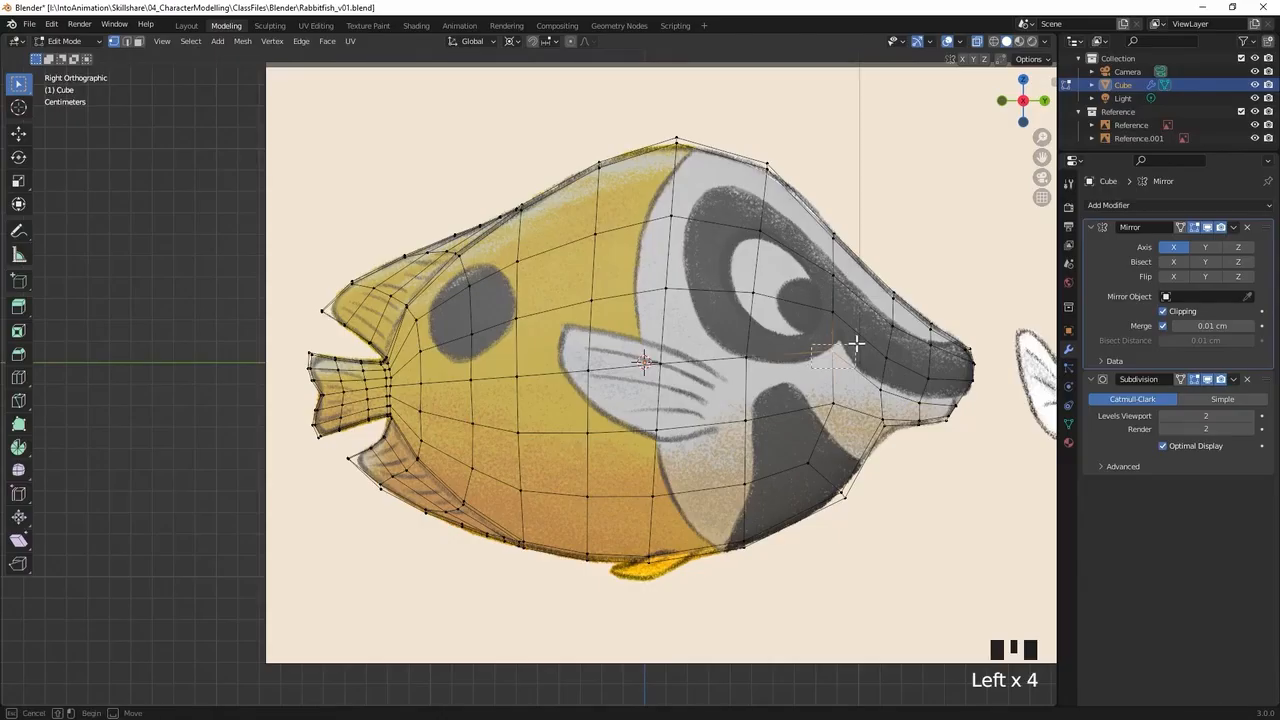
key(g)
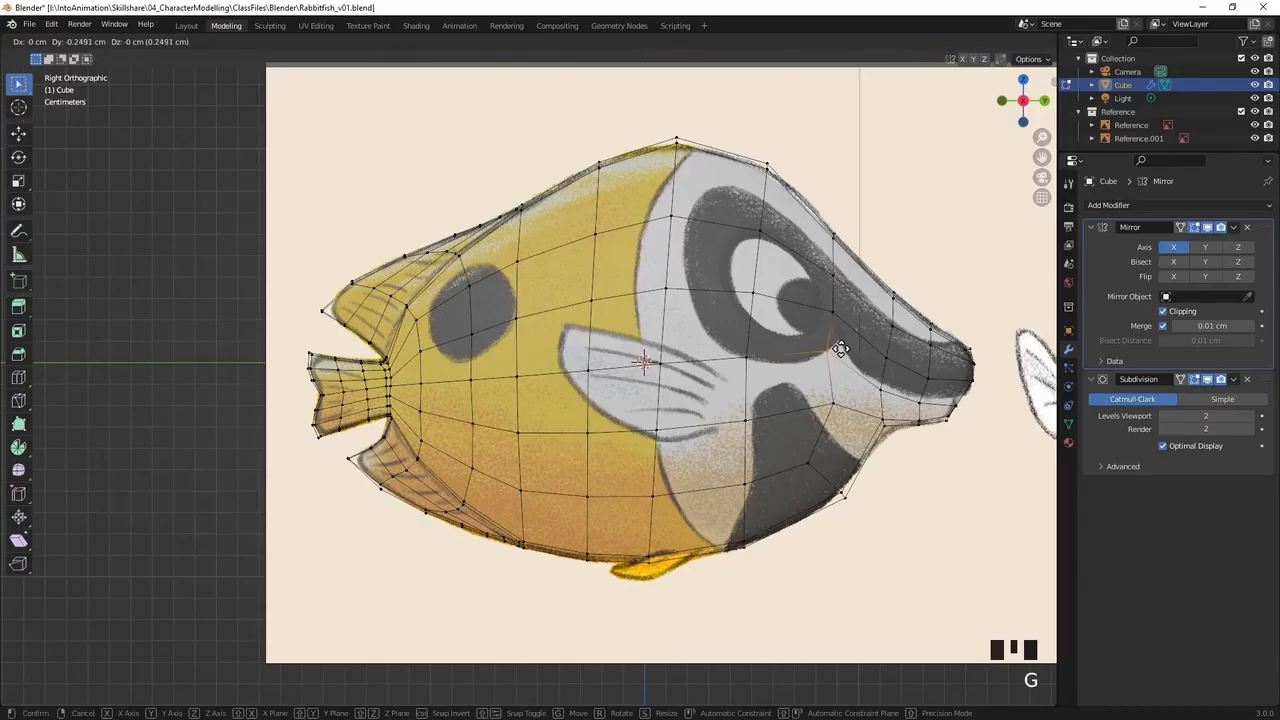
click(838, 347)
click(890, 388)
key(g)
click(865, 347)
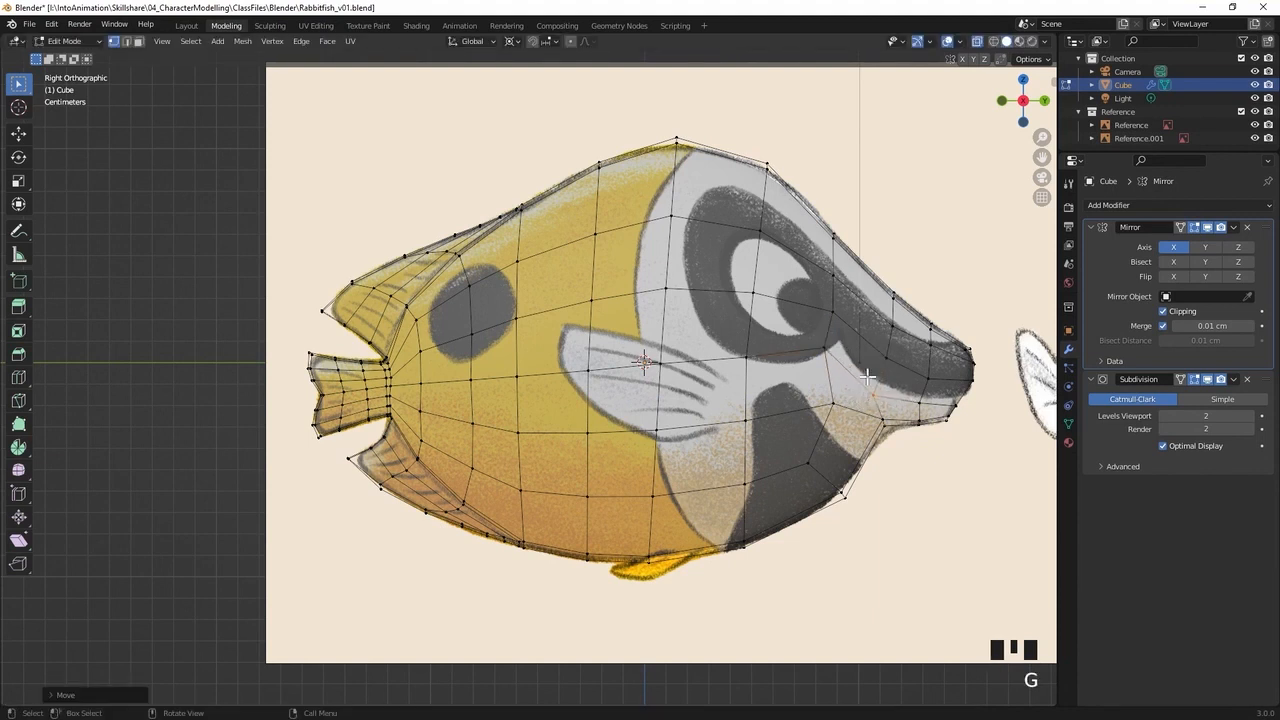
Reposition the next snout vertices above and below the drawn mouth line so the edge rows frame the mouth
click(897, 347)
key(g)
click(871, 363)
click(898, 410)
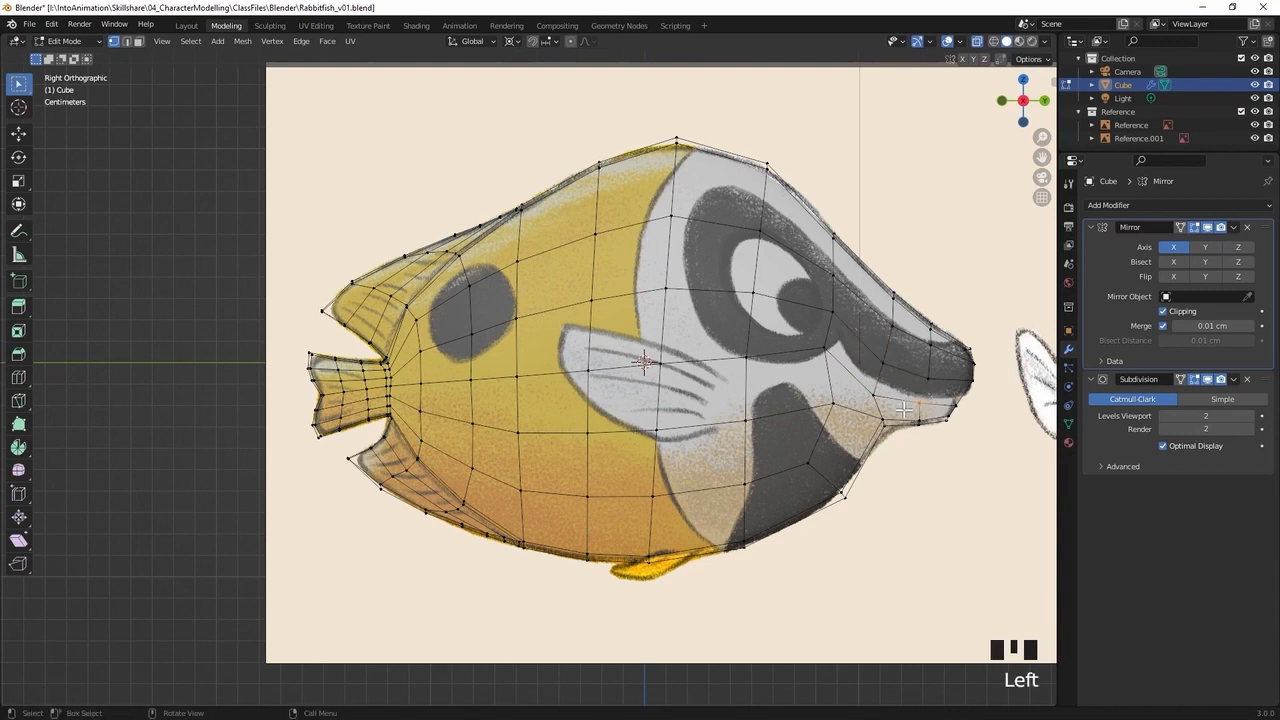
key(g)
click(903, 407)
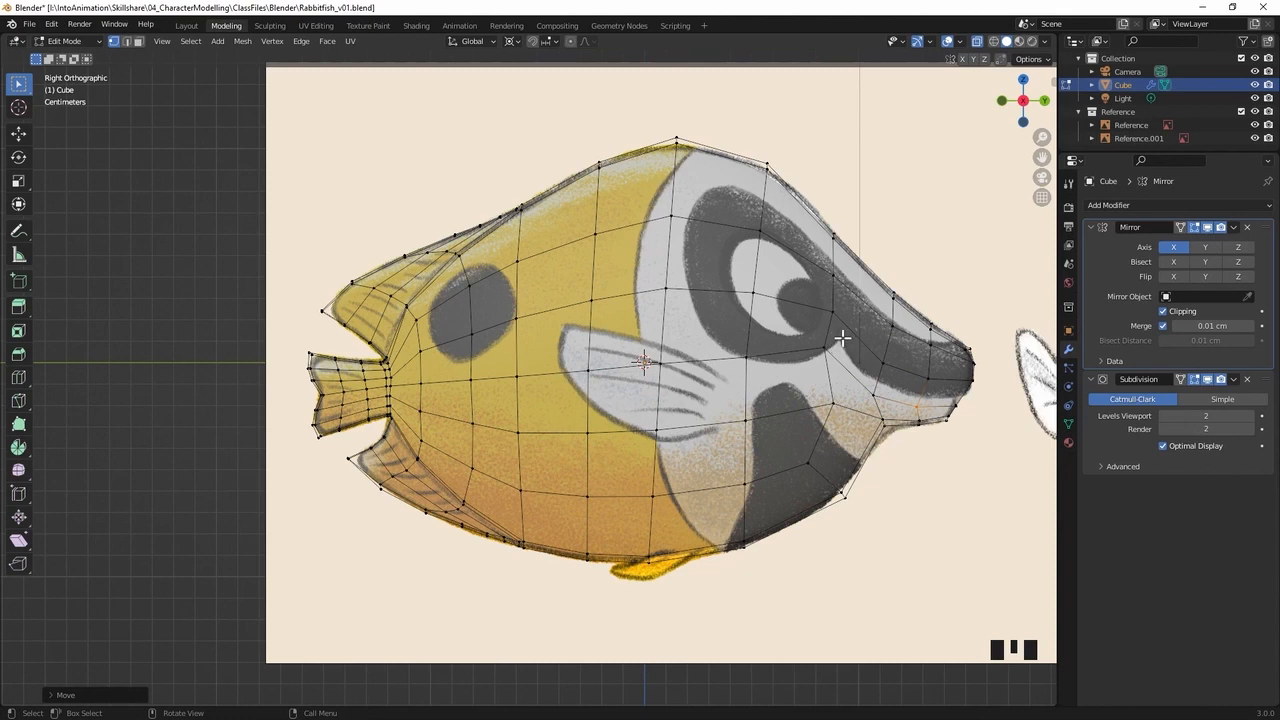
Move the mouth-corner vertex and the cheek vertex below it slightly further rearwards
click(814, 353)
key(g)
click(813, 355)
click(834, 401)
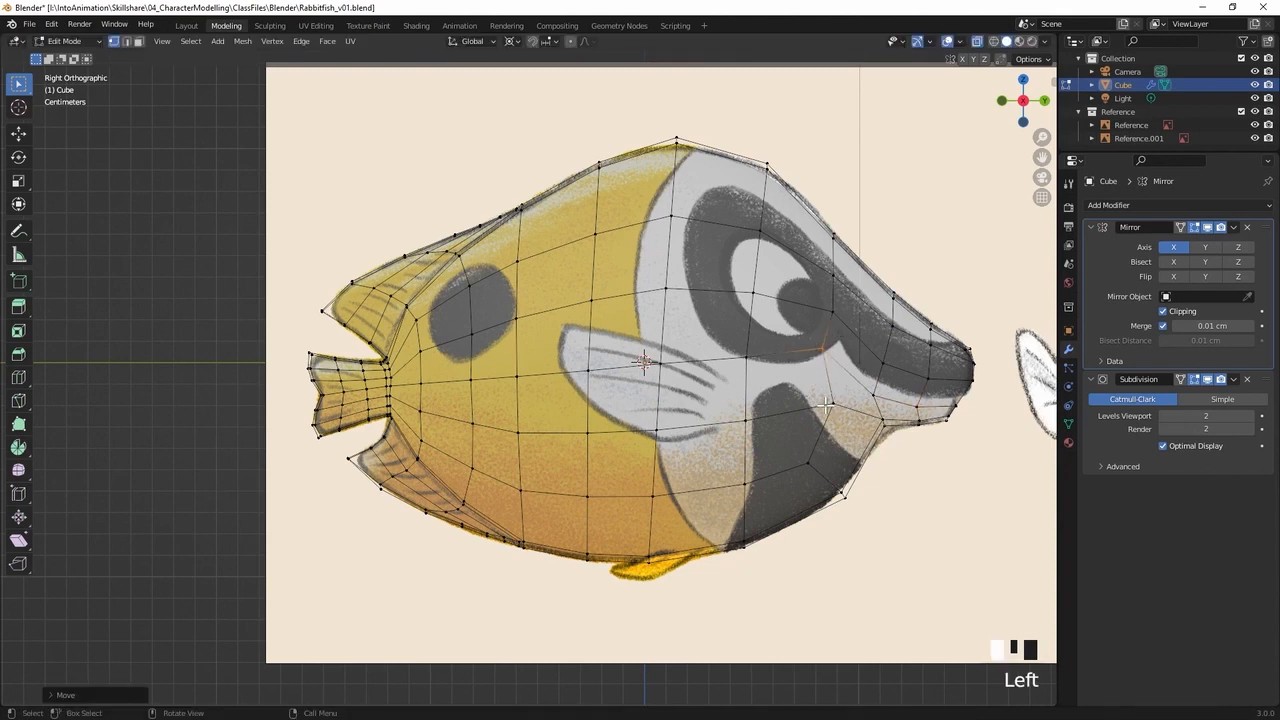
key(g)
click(803, 409)
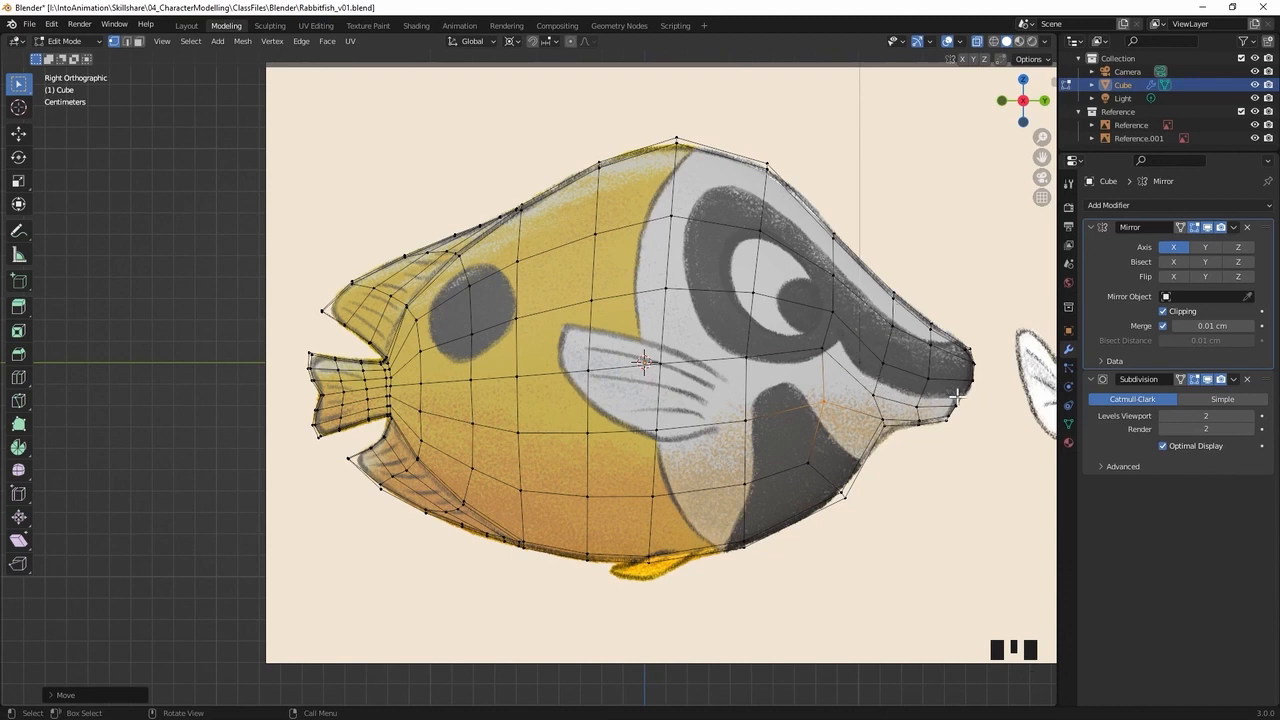
Select the strip of four faces from the mouth corner to the snout tip and inset it by about 5.83 cm
middle_drag(972, 397, 789, 363)
key(3)
click(673, 356)
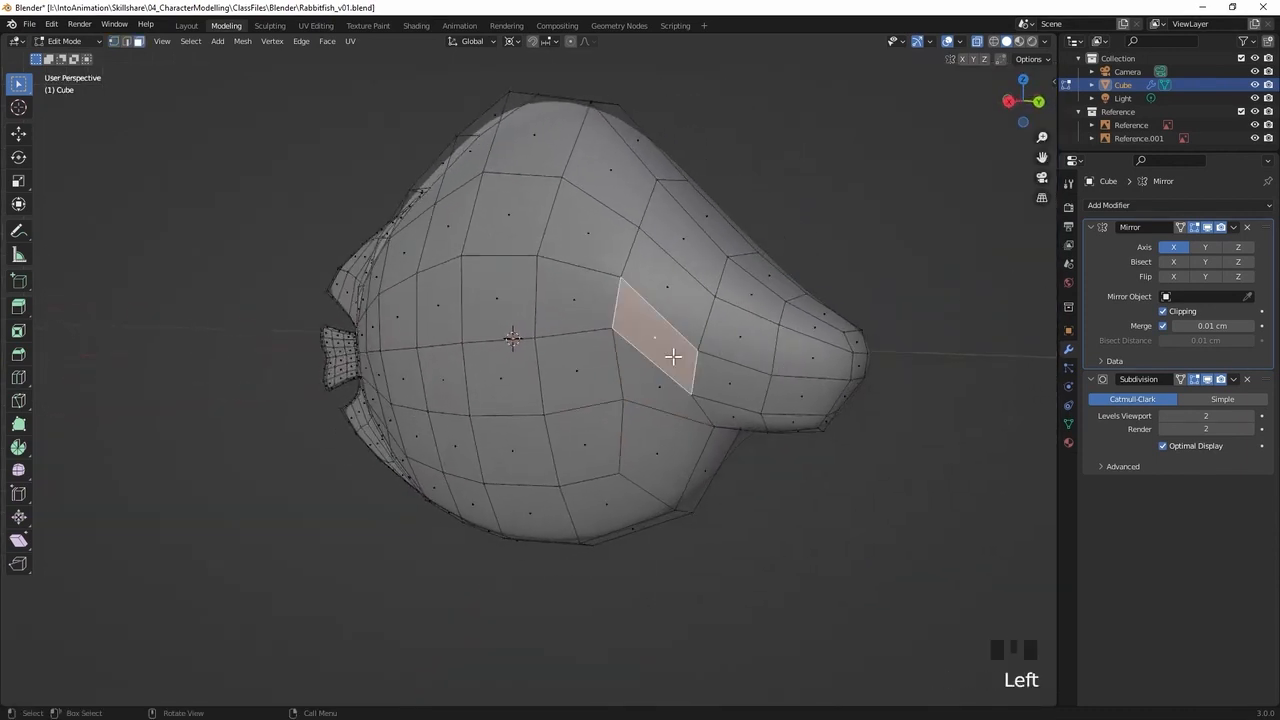
shift+click(742, 373)
shift+click(836, 392)
middle_drag(763, 391, 496, 239)
middle_drag(629, 272, 737, 340)
middle_drag(666, 443, 642, 427)
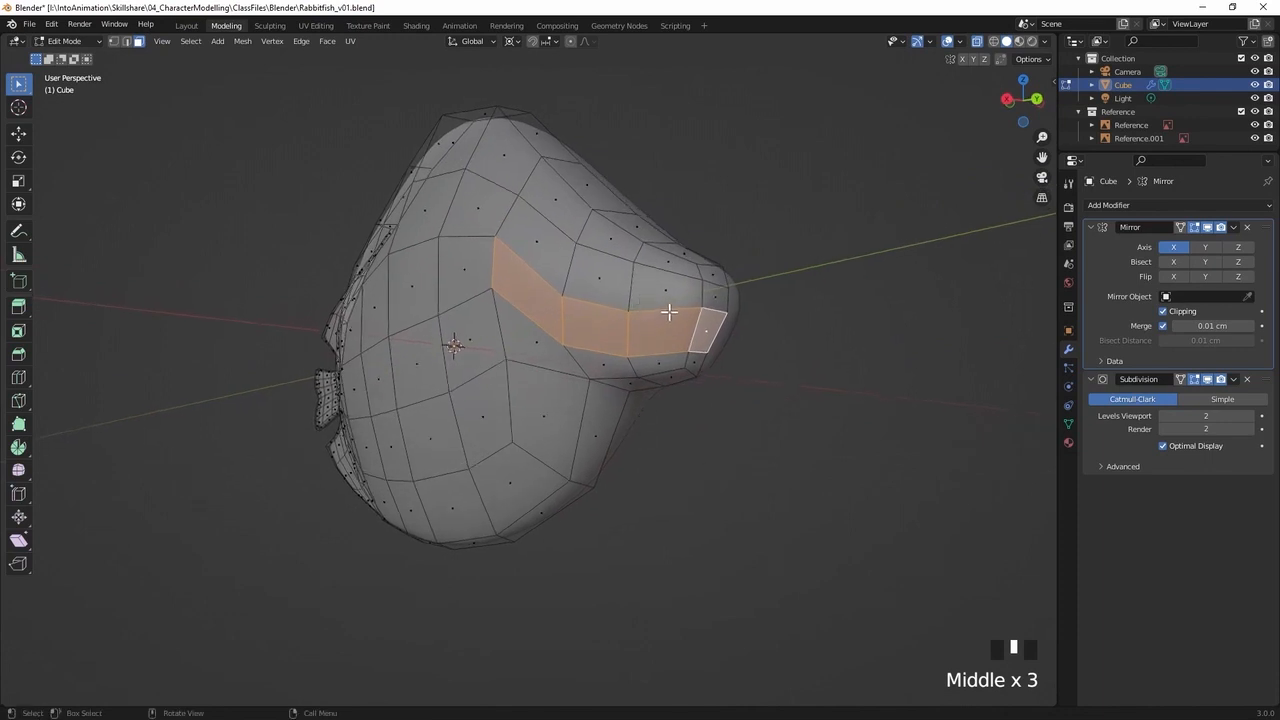
key(i)
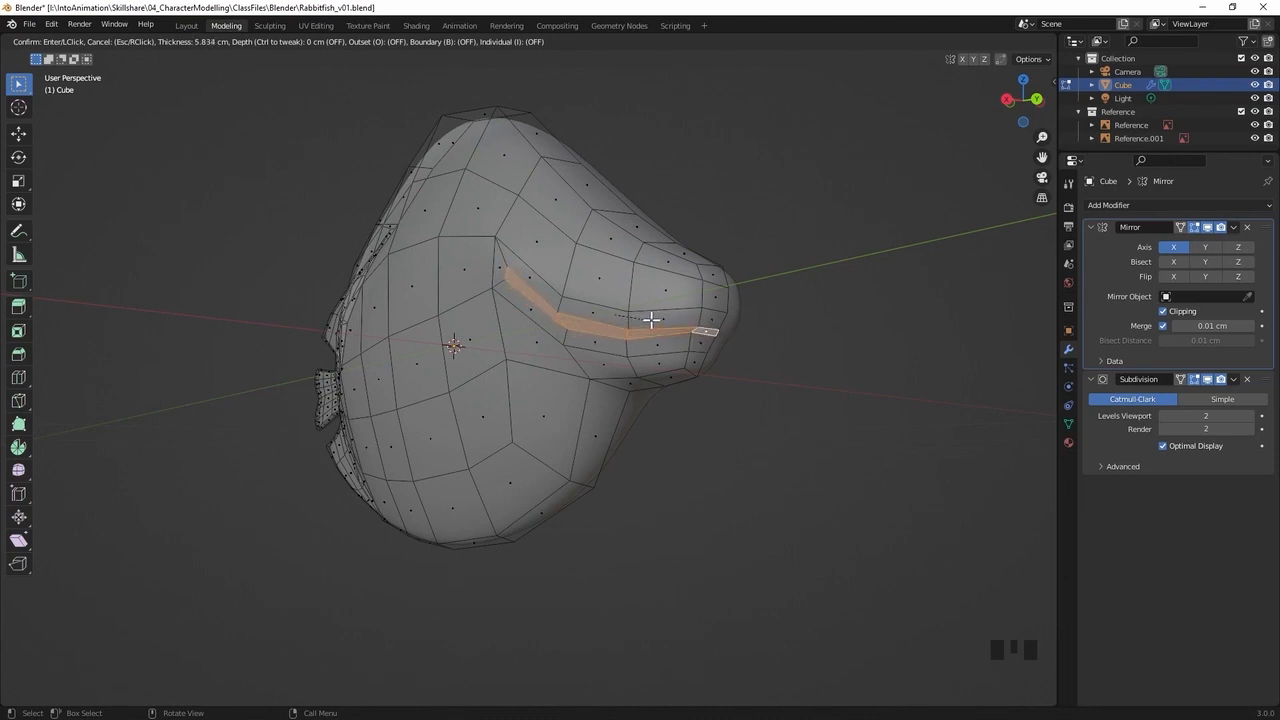
click(651, 319)
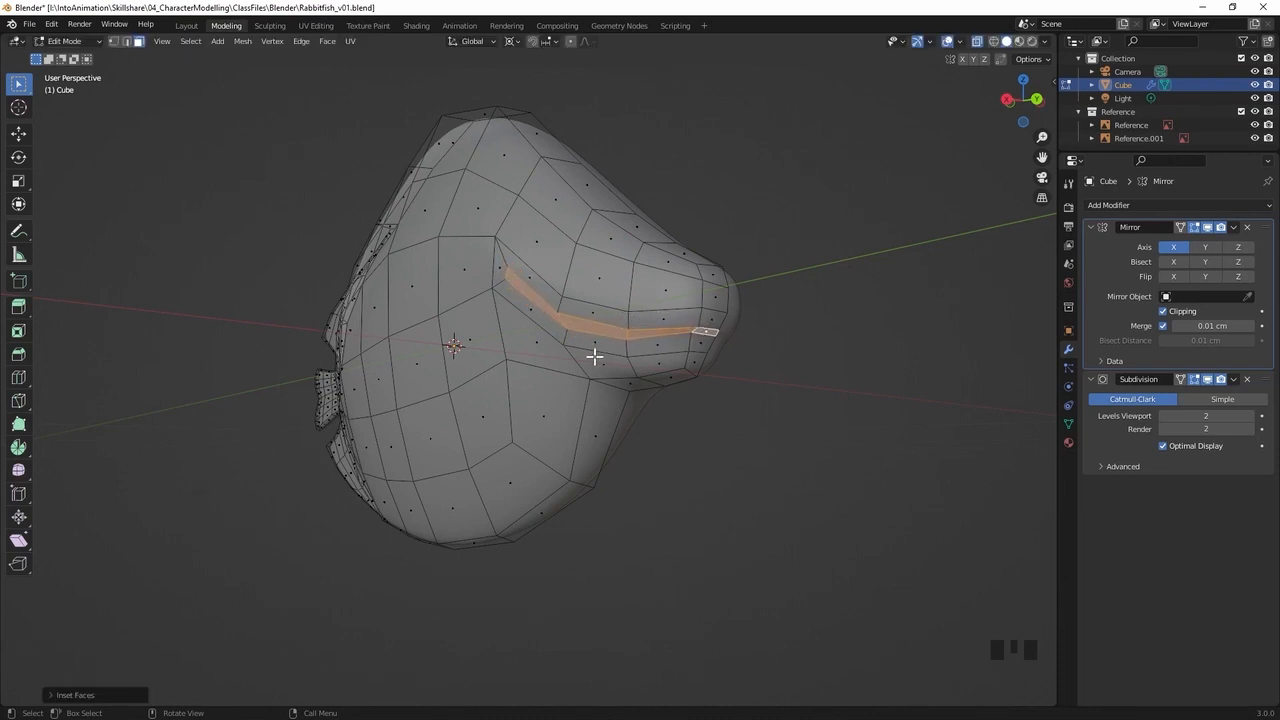
In the side view, reposition the mid-mouth vertex of the inset strip so it sits on the drawn mouth line
mouse_move(648, 341)
middle_down()
mouse_move(740, 343)
mouse_move(662, 343)
middle_up()
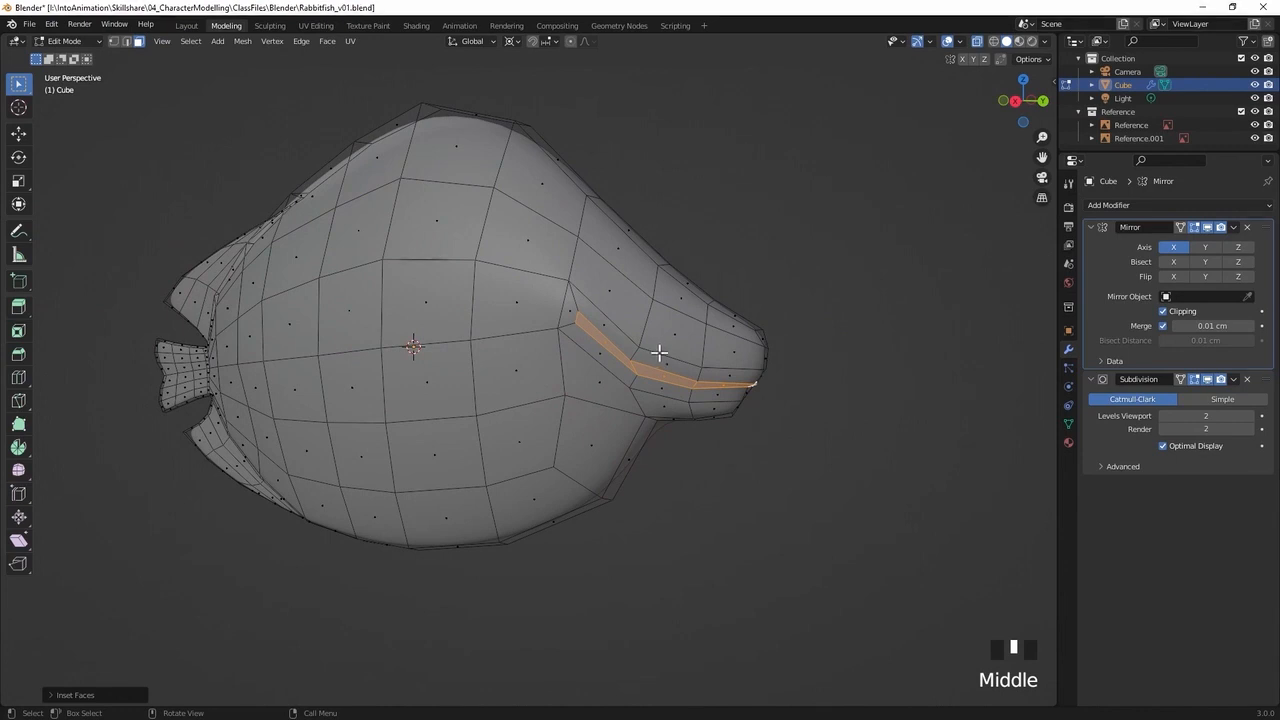
key(KP_3)
mouse_move(667, 357)
ctrl+middle_down()
mouse_move(826, 323)
mouse_move(666, 357)
mouse_move(678, 346)
ctrl+middle_up()
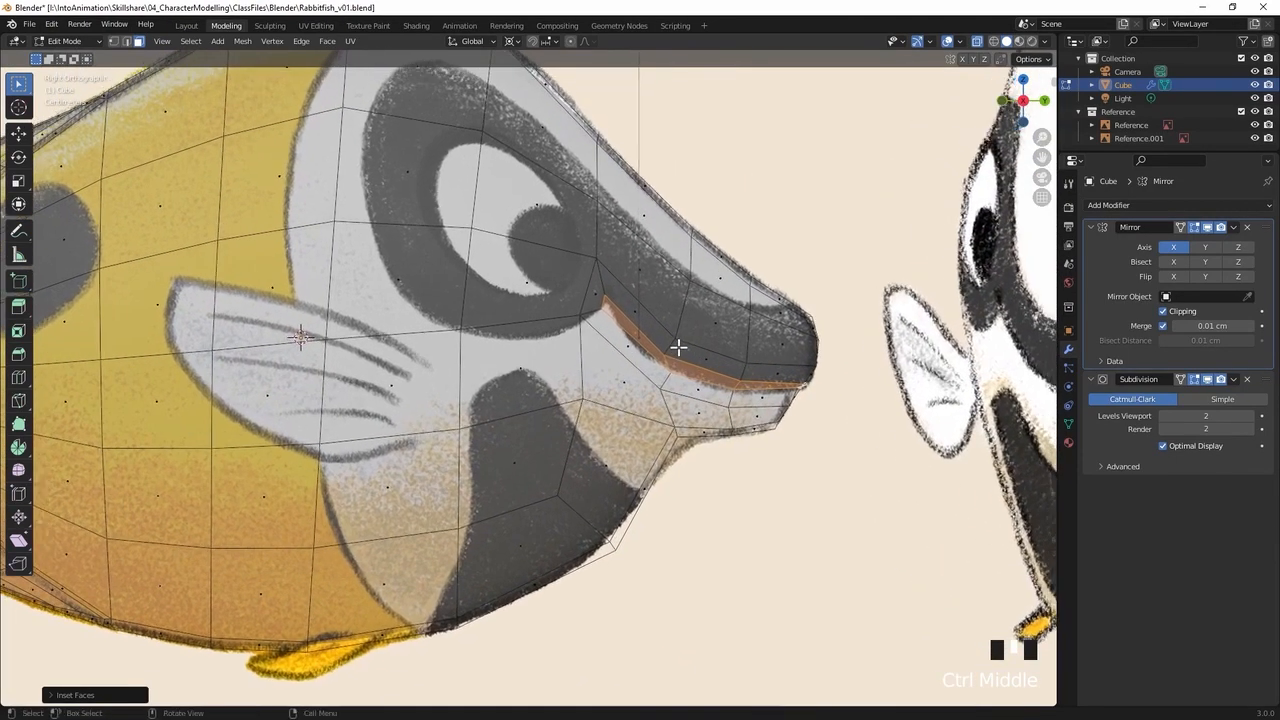
key(1)
click(657, 360)
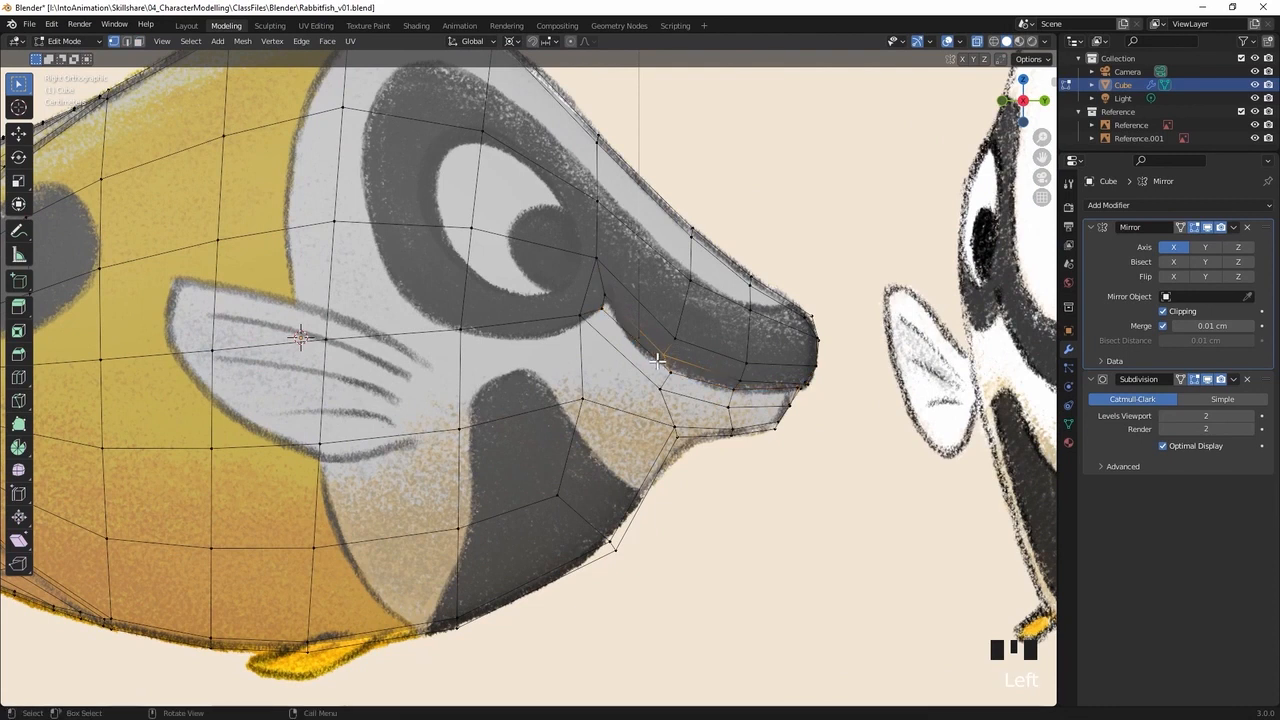
key(g)
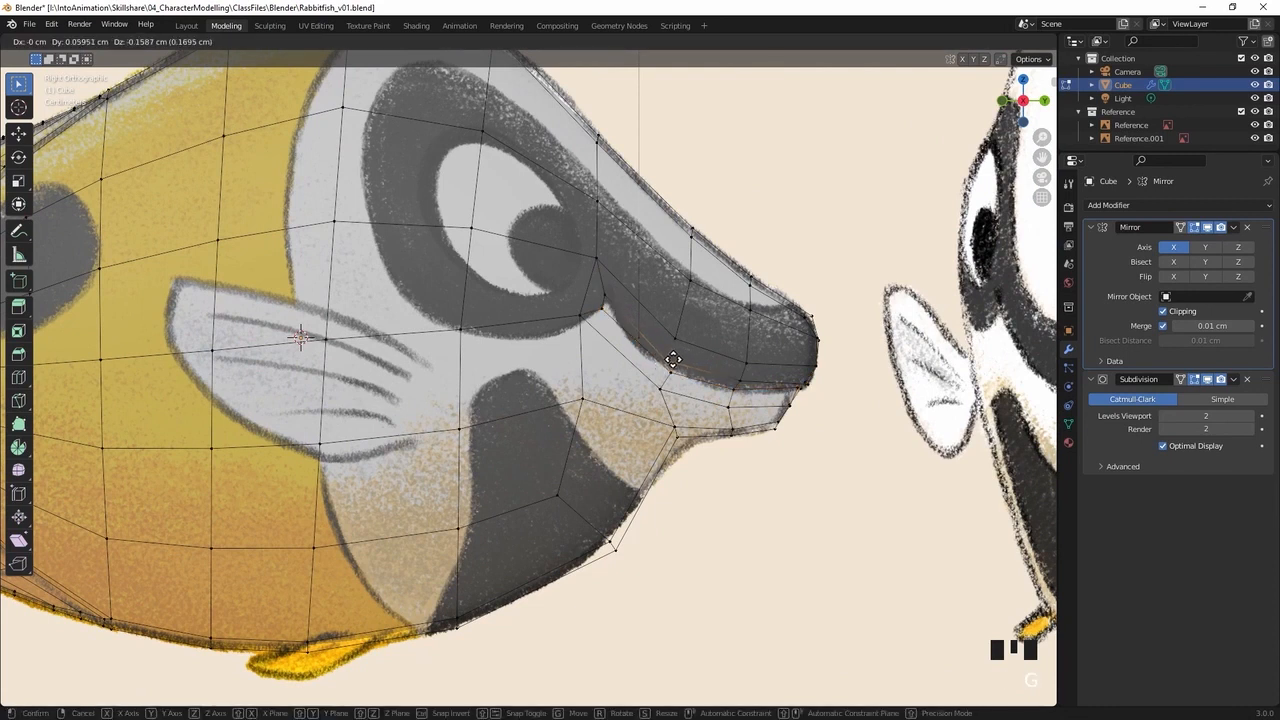
click(676, 361)
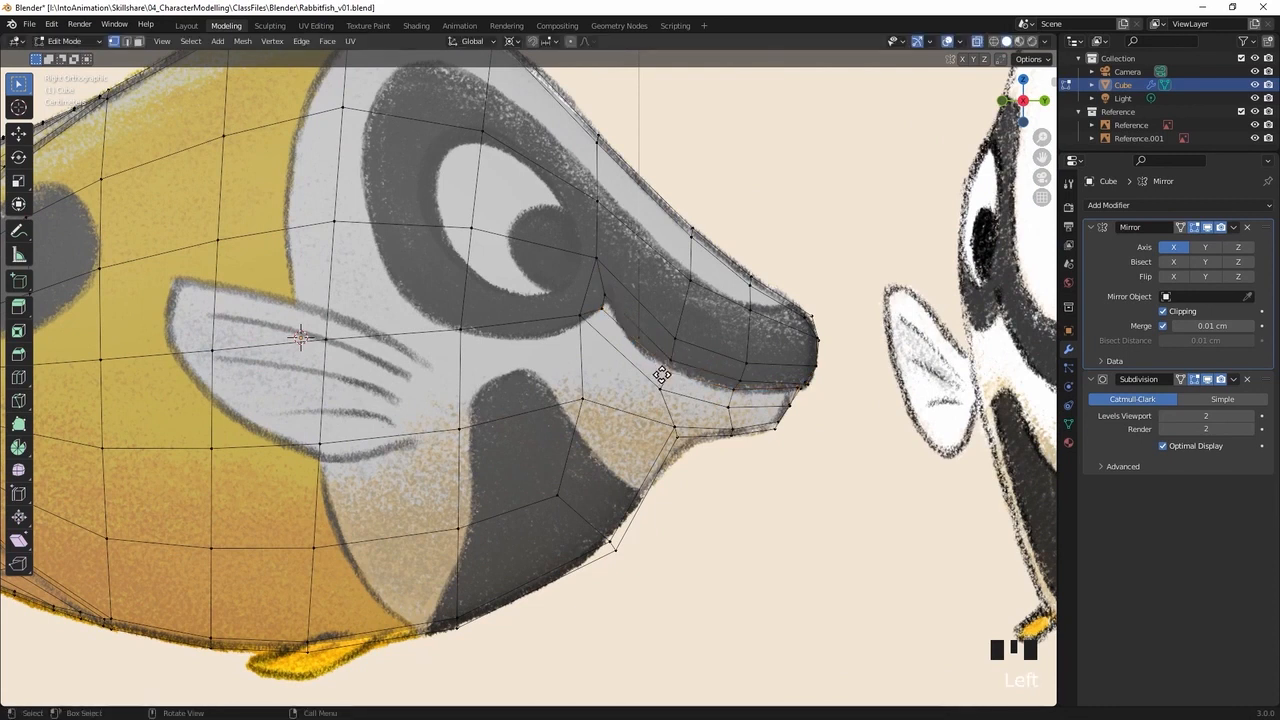
key(g)
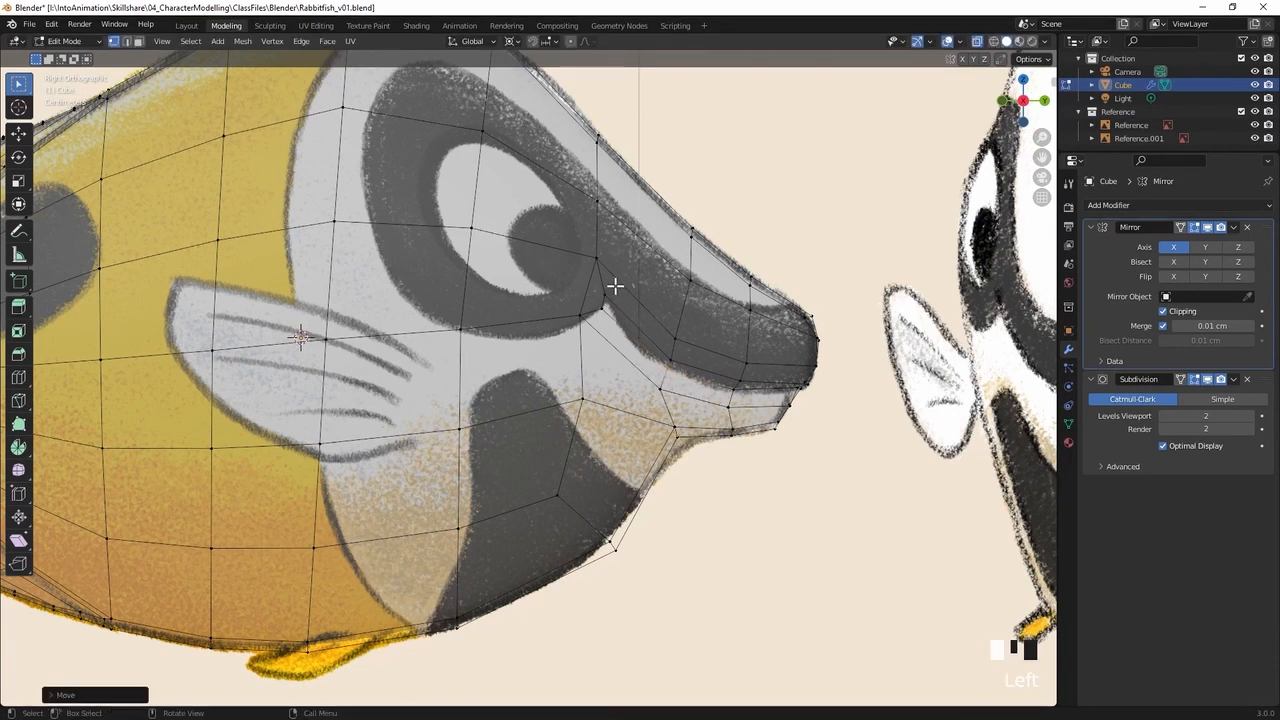
Adjust the inset strip's rear vertices so they close up at the drawn mouth corner
click(606, 309)
key(g)
click(594, 312)
key(g)
click(597, 303)
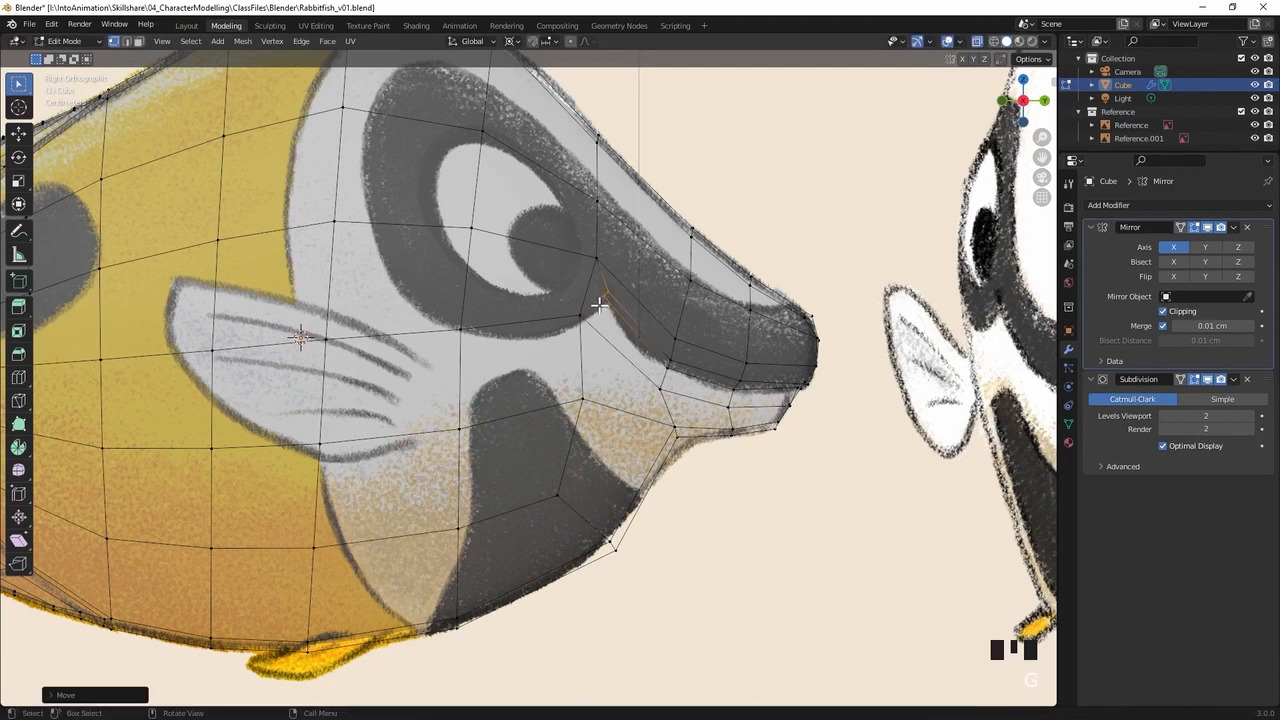
click(598, 303)
key(g)
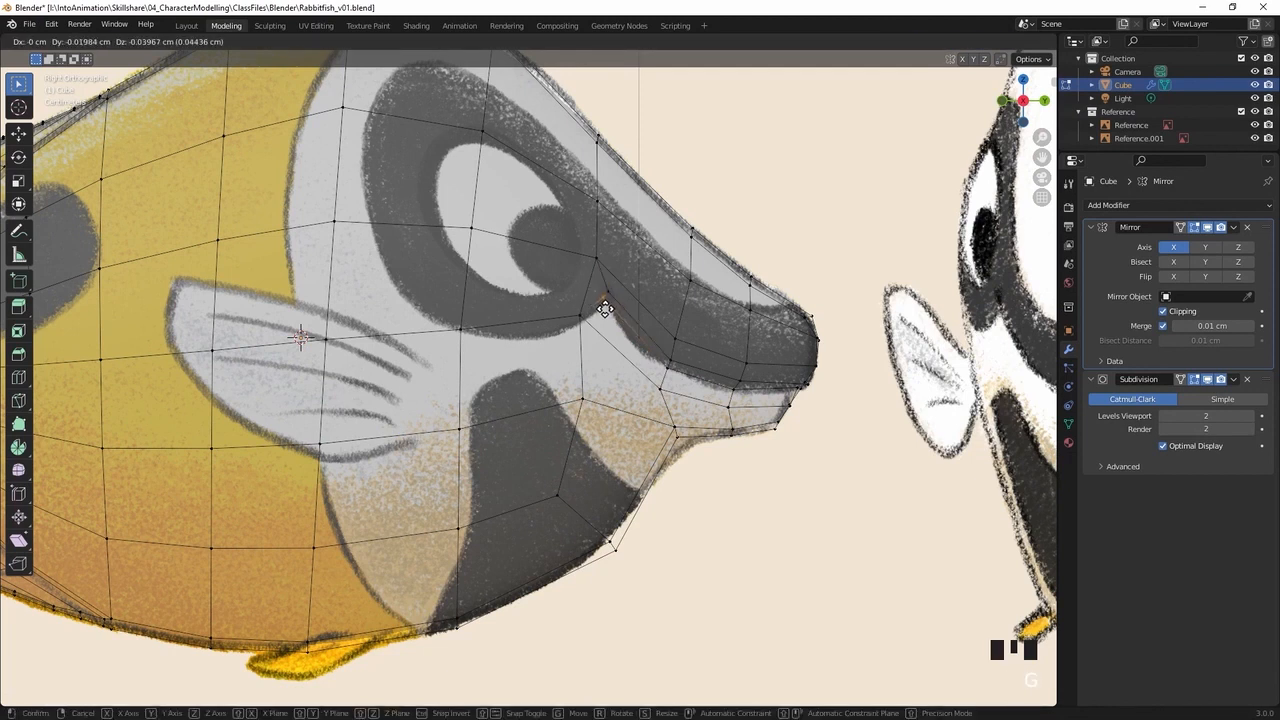
click(605, 311)
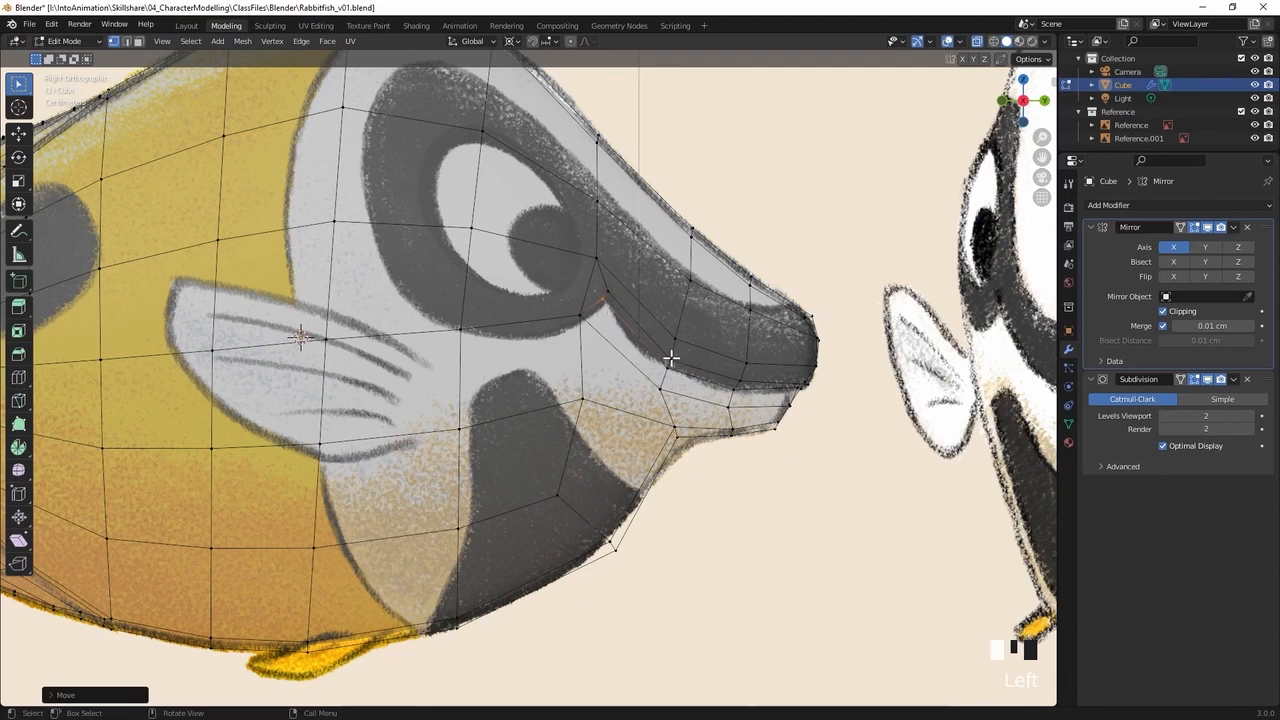
Shift the mid-mouth vertex rearwards by about 0.44 cm and move the next strip vertex towards the snout slightly rearwards as well
click(681, 351)
key(g)
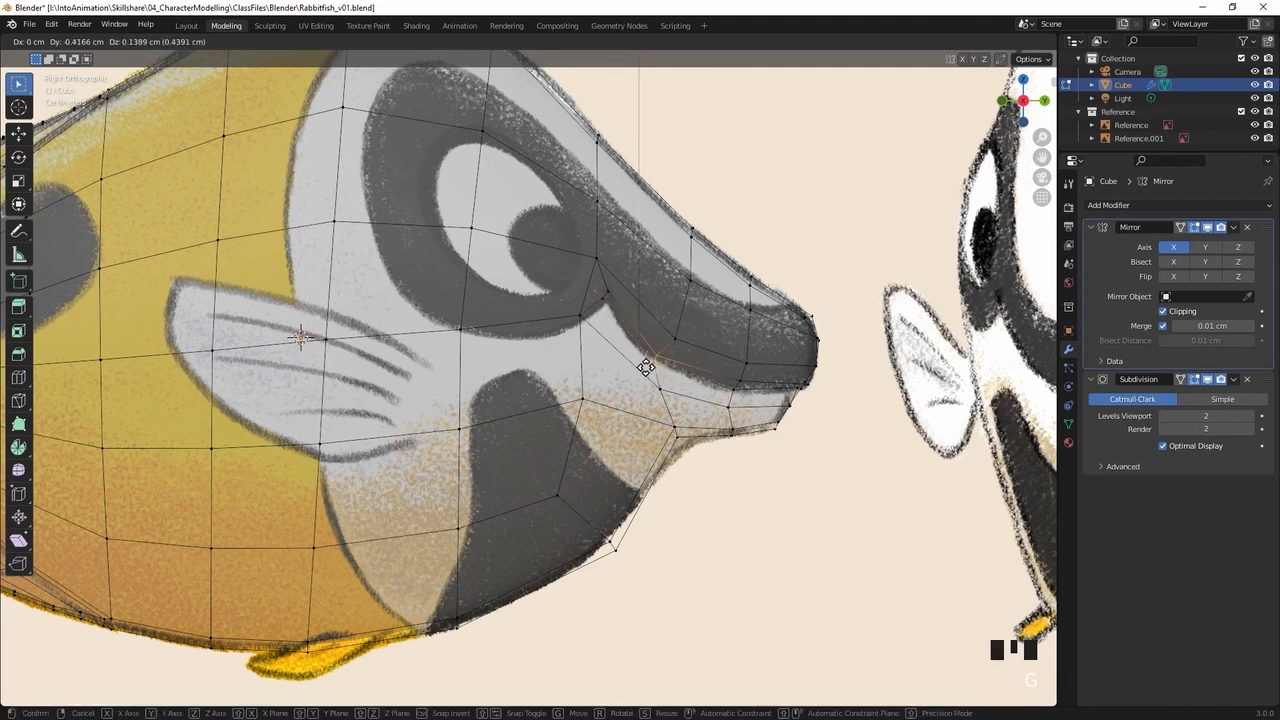
click(646, 367)
click(748, 379)
key(g)
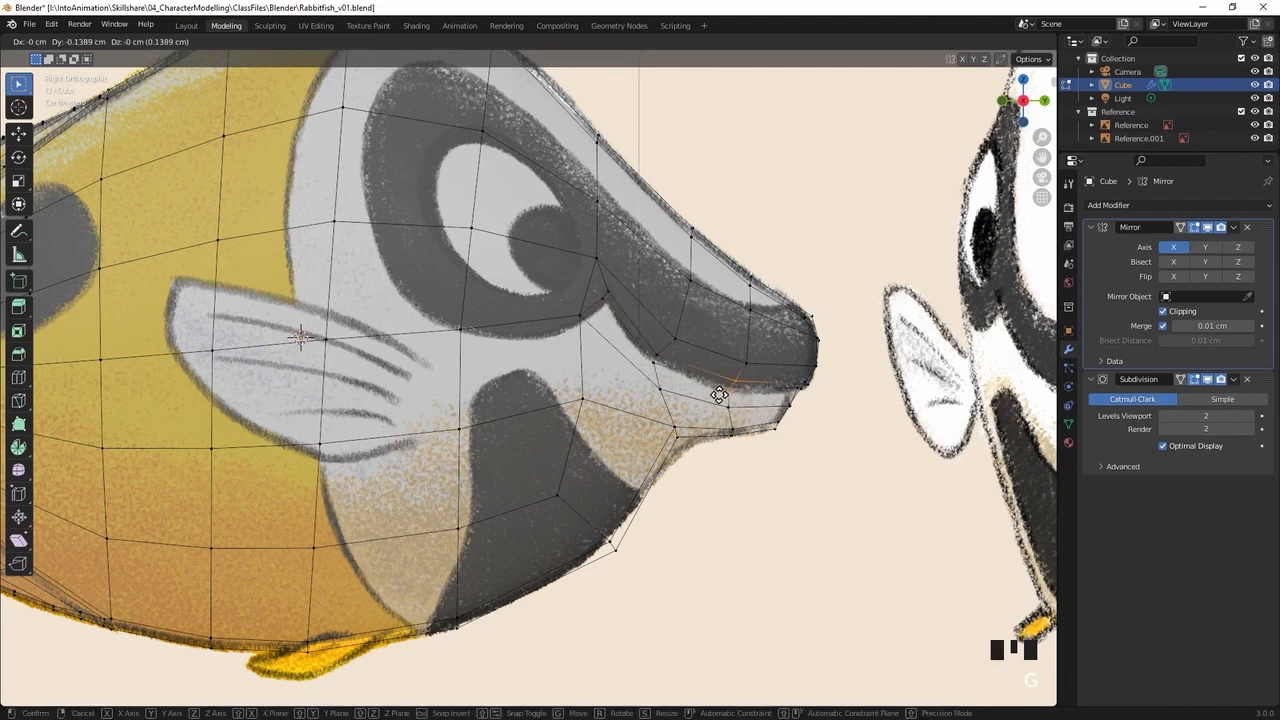
click(720, 396)
click(730, 381)
key(g)
click(726, 386)
From the front, move the two lower-edge vertices of the mouth strip closer to the upper edge to narrow the strip
click(806, 402)
middle_drag(808, 400, 870, 403)
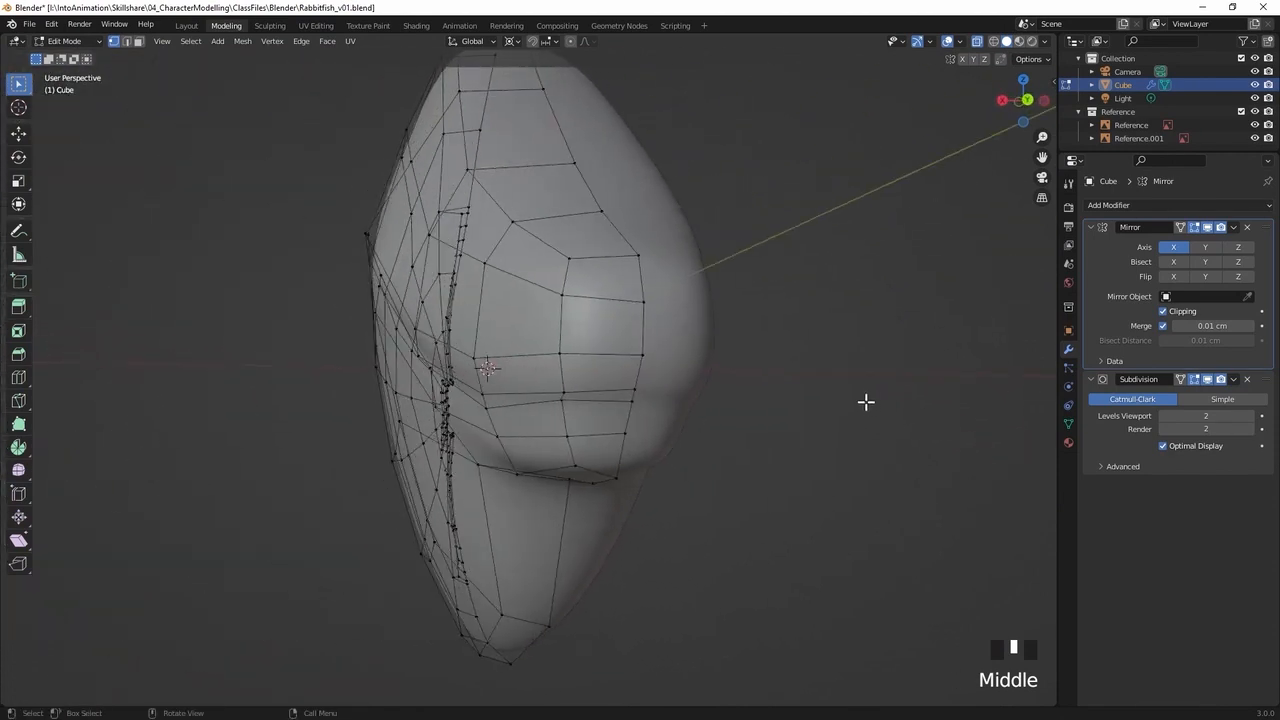
click(560, 397)
key(g)
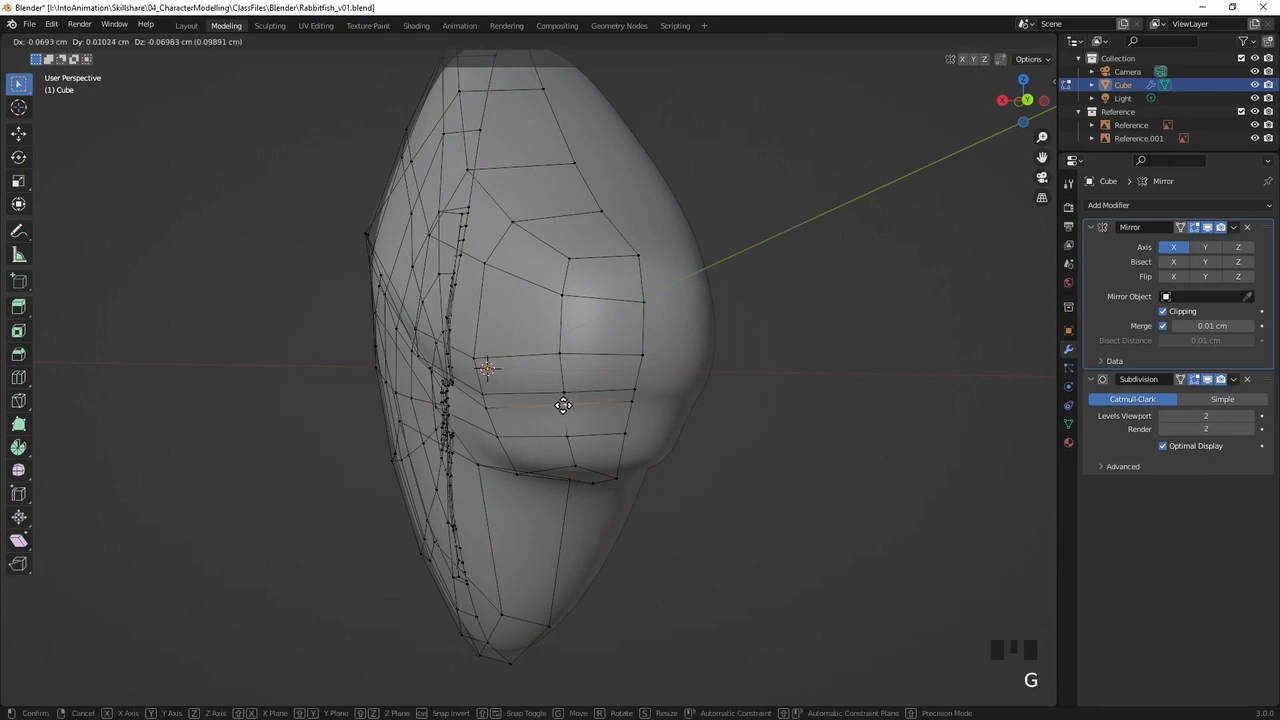
click(561, 404)
click(485, 409)
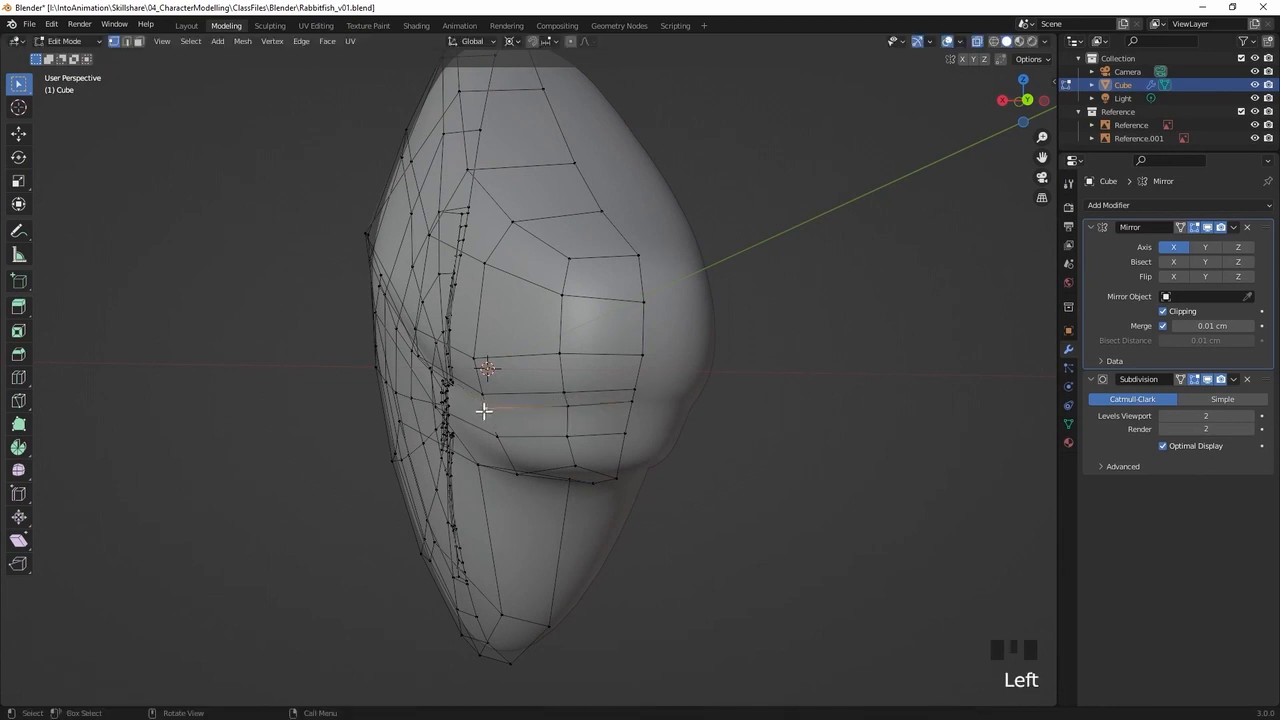
key(g)
click(486, 409)
click(569, 403)
key(g)
click(568, 406)
click(485, 406)
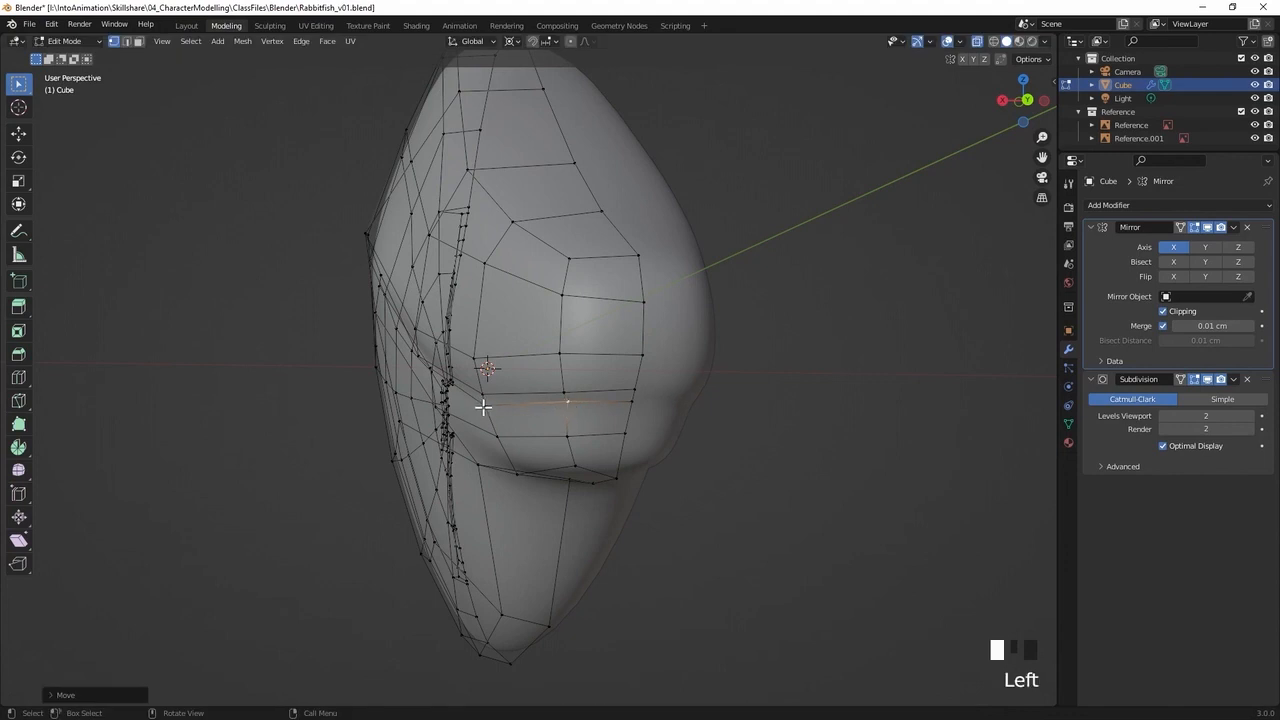
key(g)
click(486, 406)
Reposition the mid-mouth vertex on the strip's lower edge so it runs close beneath the upper edge
middle_drag(585, 418, 481, 366)
middle_drag(593, 400, 497, 277)
click(503, 282)
key(g)
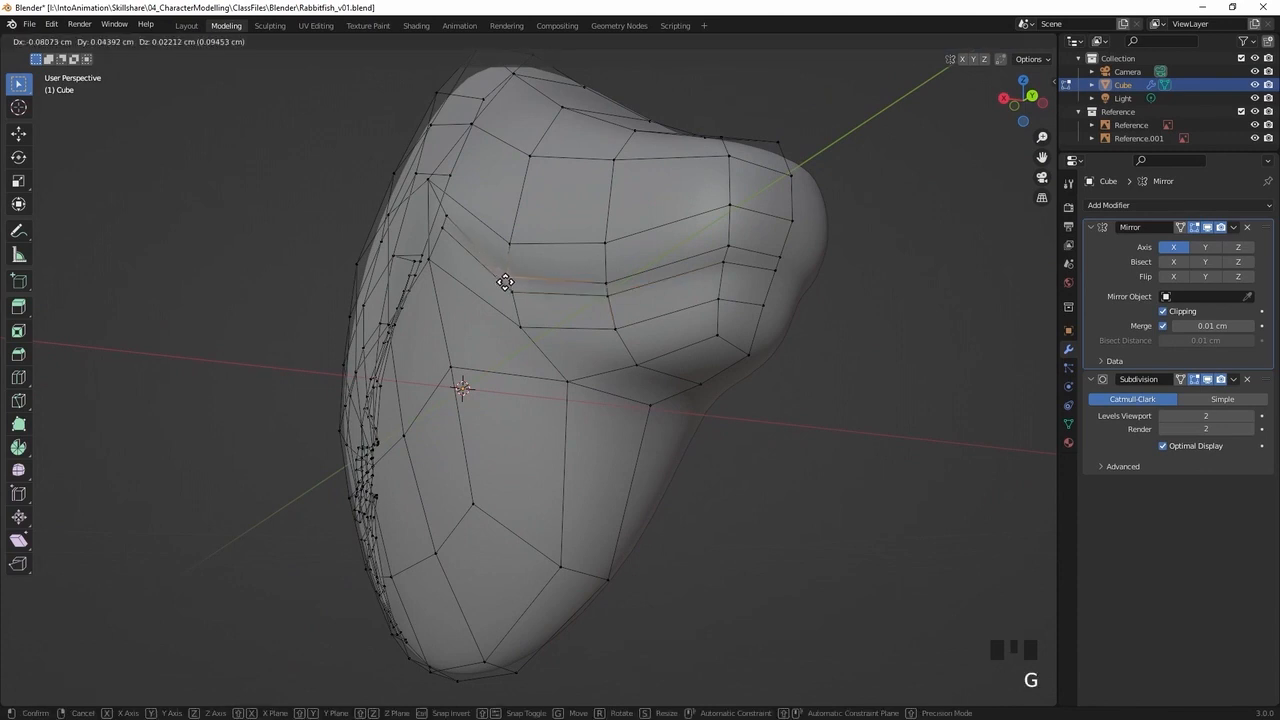
click(502, 282)
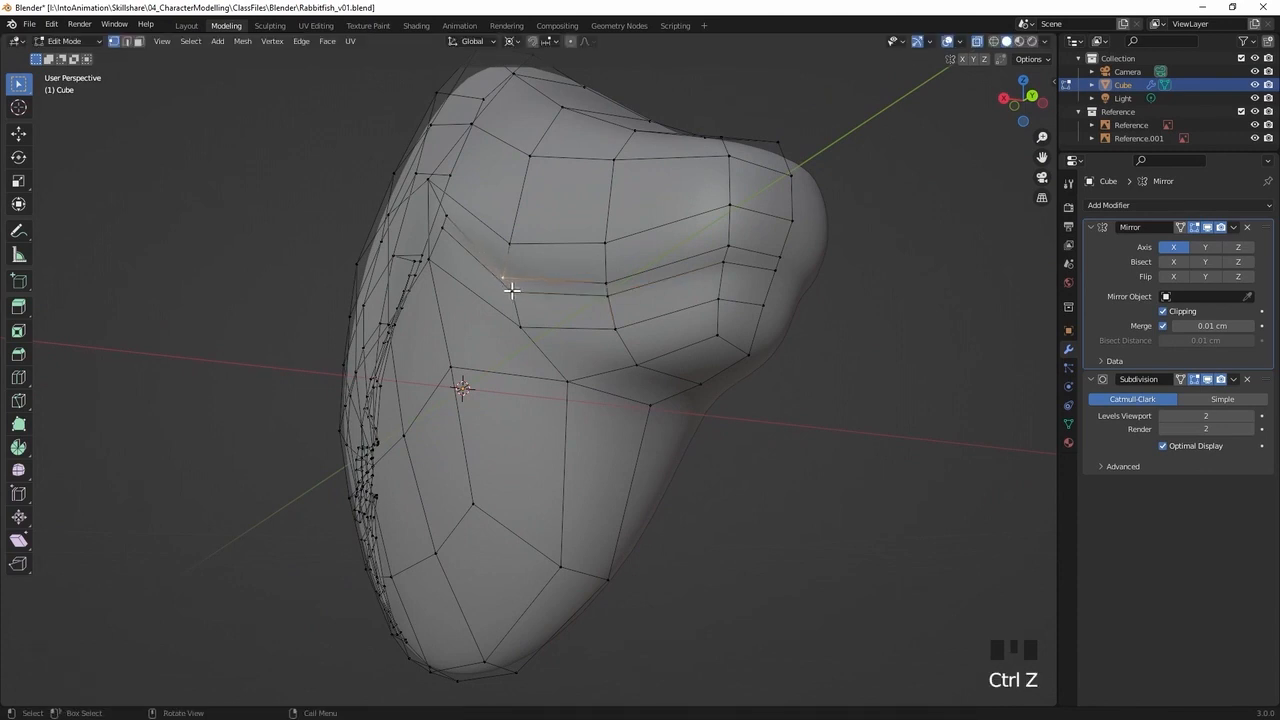
key(g)
click(513, 294)
Nudge the lower vertex at the mouth corner slightly forward, nearer to the upper corner vertex
middle_drag(534, 294, 497, 200)
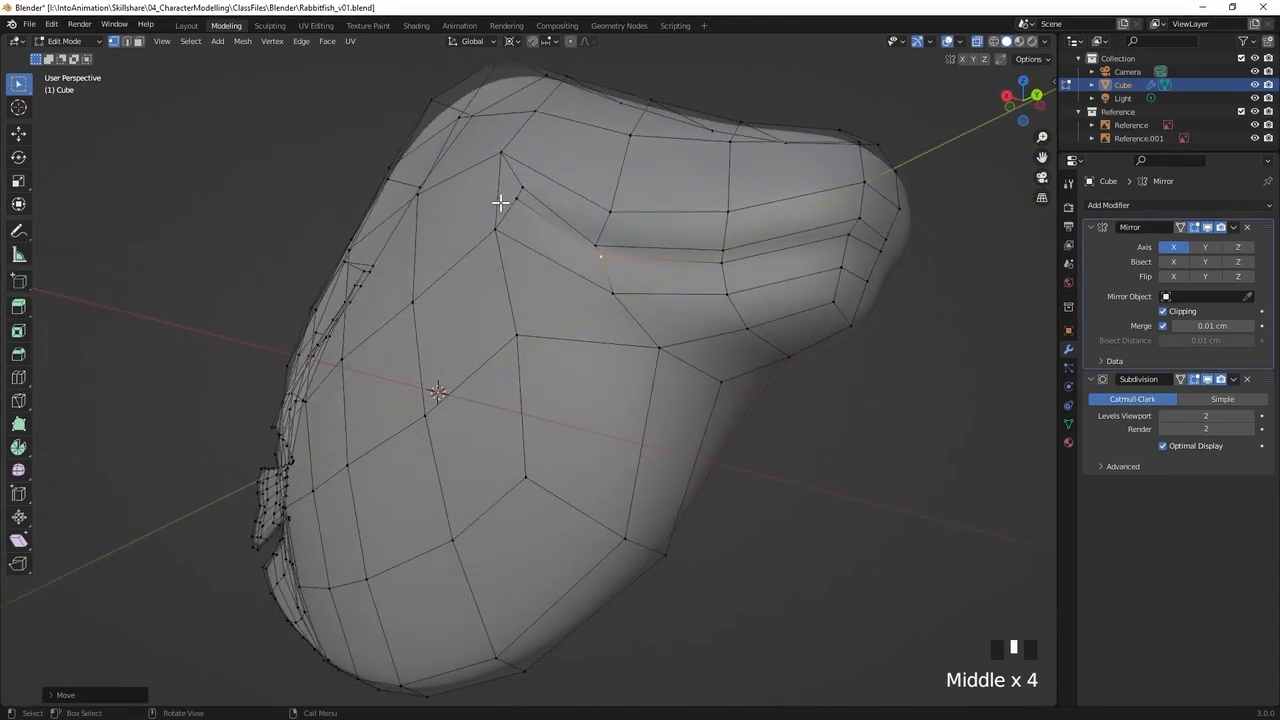
click(508, 200)
key(g)
click(515, 203)
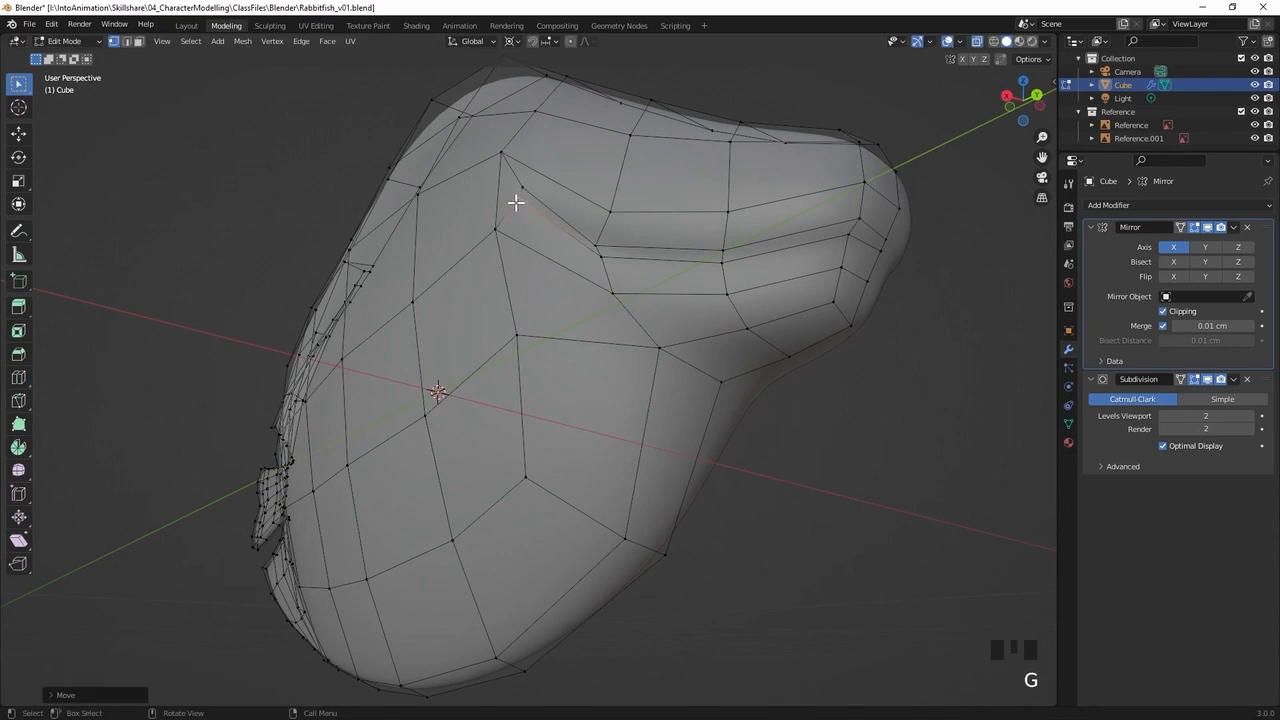
In the side view, move the mouth strip's vertex at the snout tip rearwards by about 0.1 cm
middle_drag(659, 237, 658, 283)
key(KP_3)
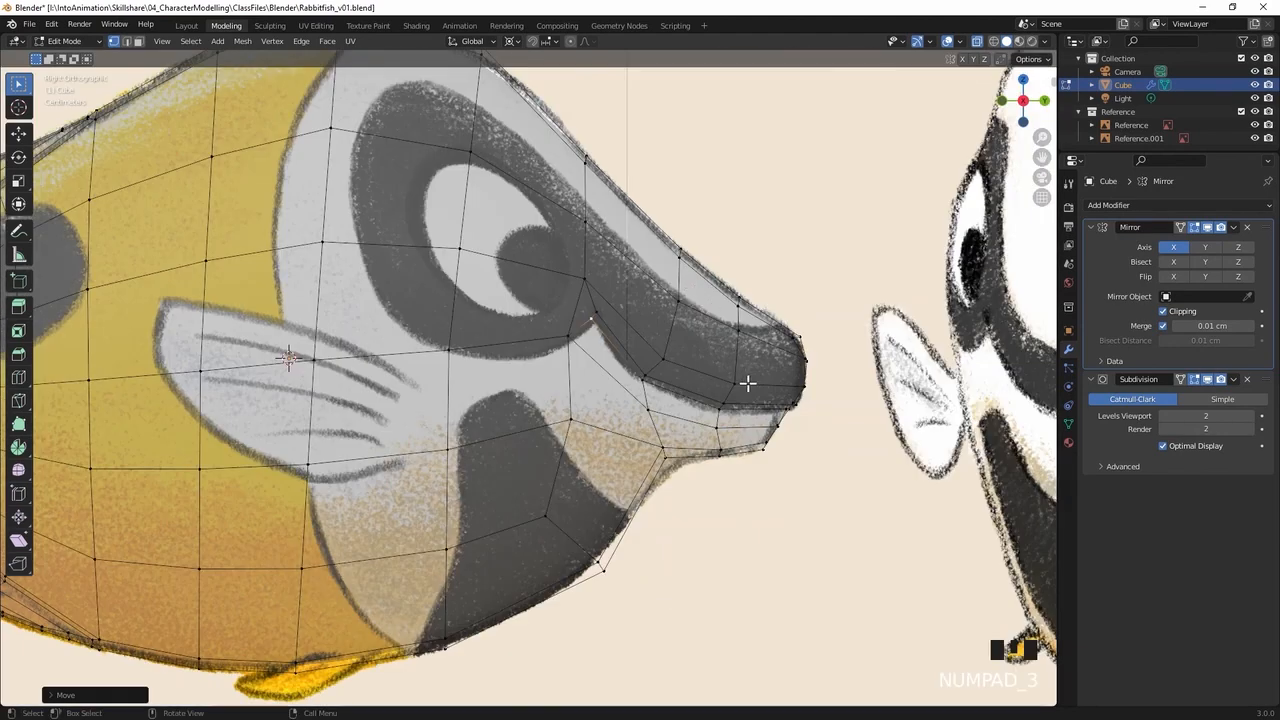
click(777, 406)
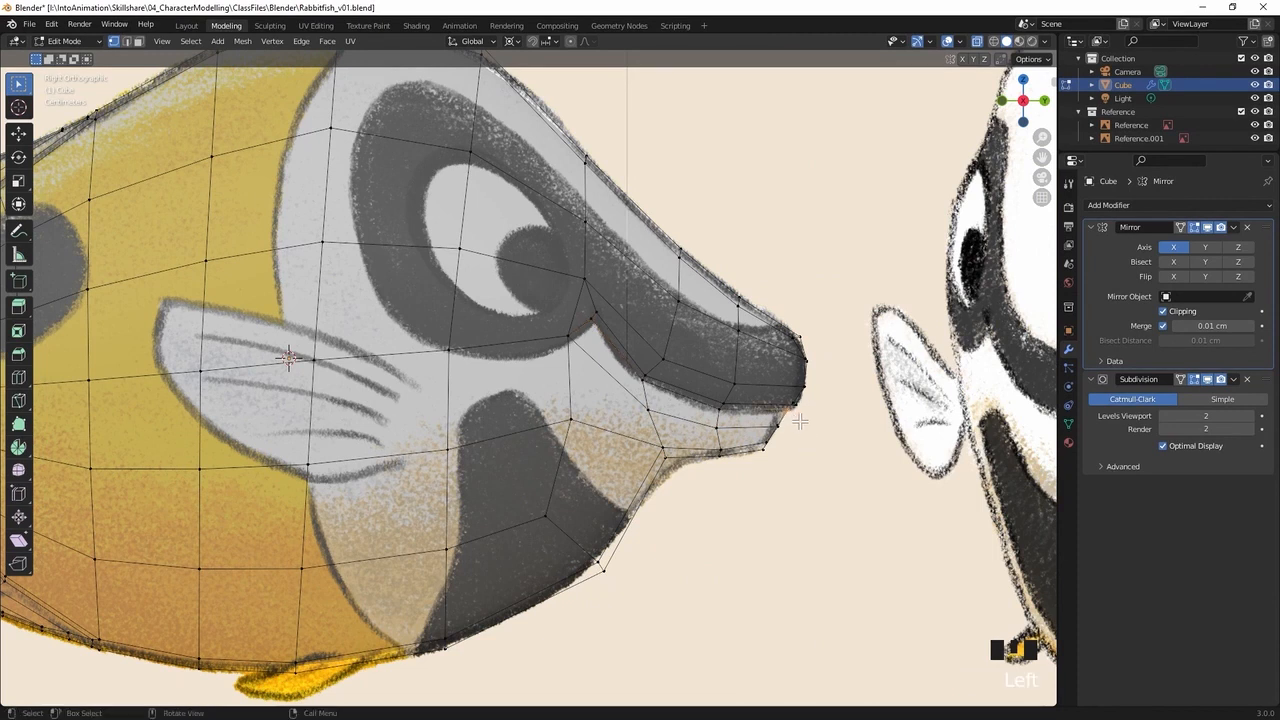
shift+click(797, 411)
key(g)
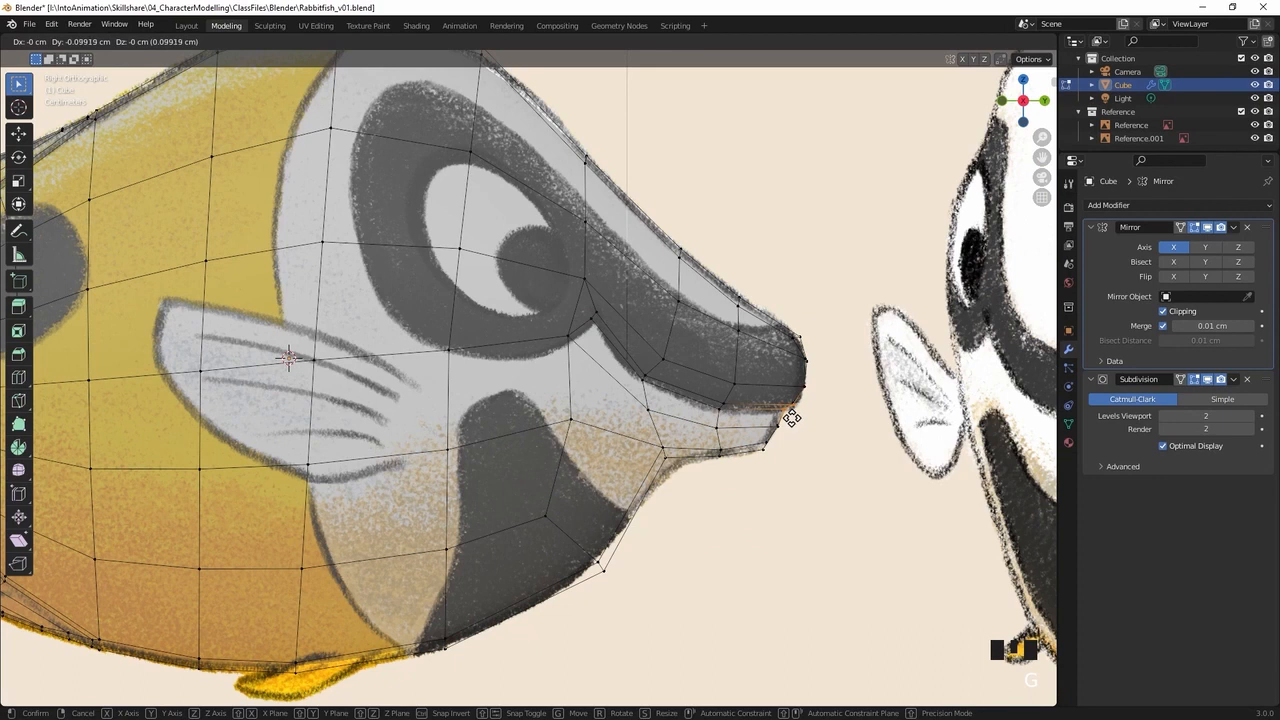
click(791, 417)
Lower the vertex at the tip of the lower jaw slightly to match the drawn chin outline
click(778, 441)
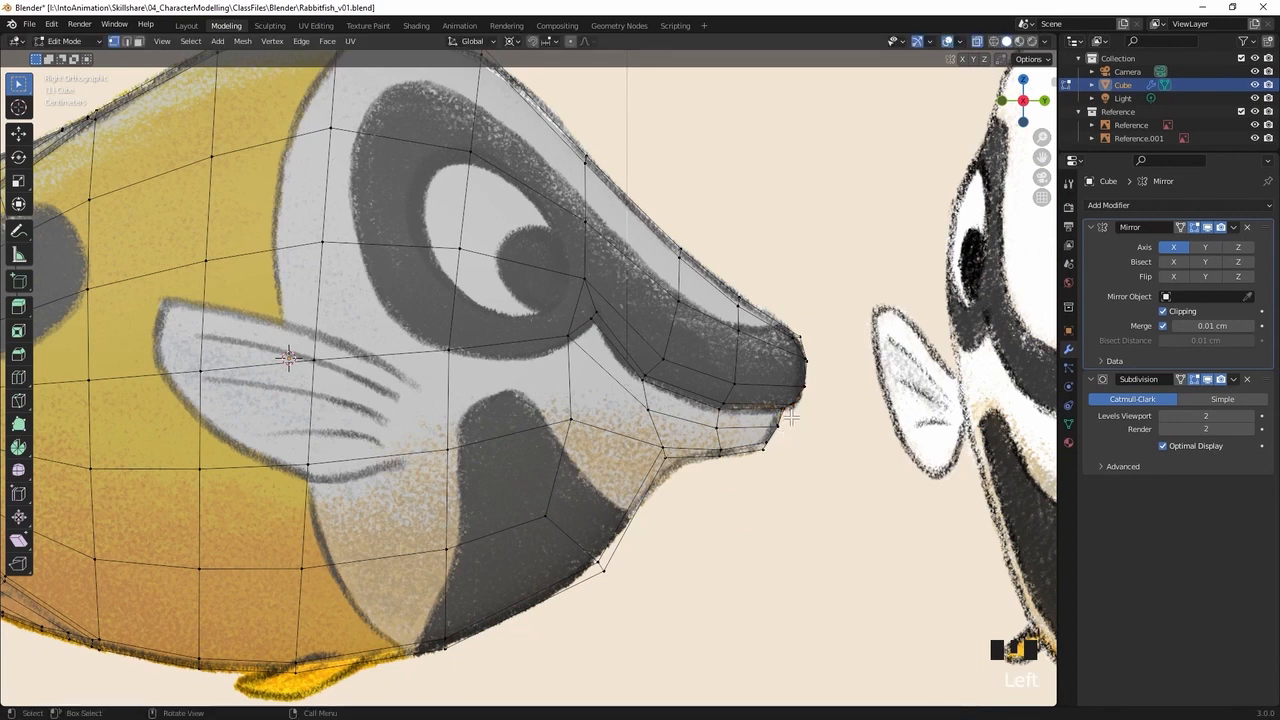
drag(752, 435, 765, 466)
key(g)
right_click(763, 461)
click(752, 458)
key(g)
click(762, 460)
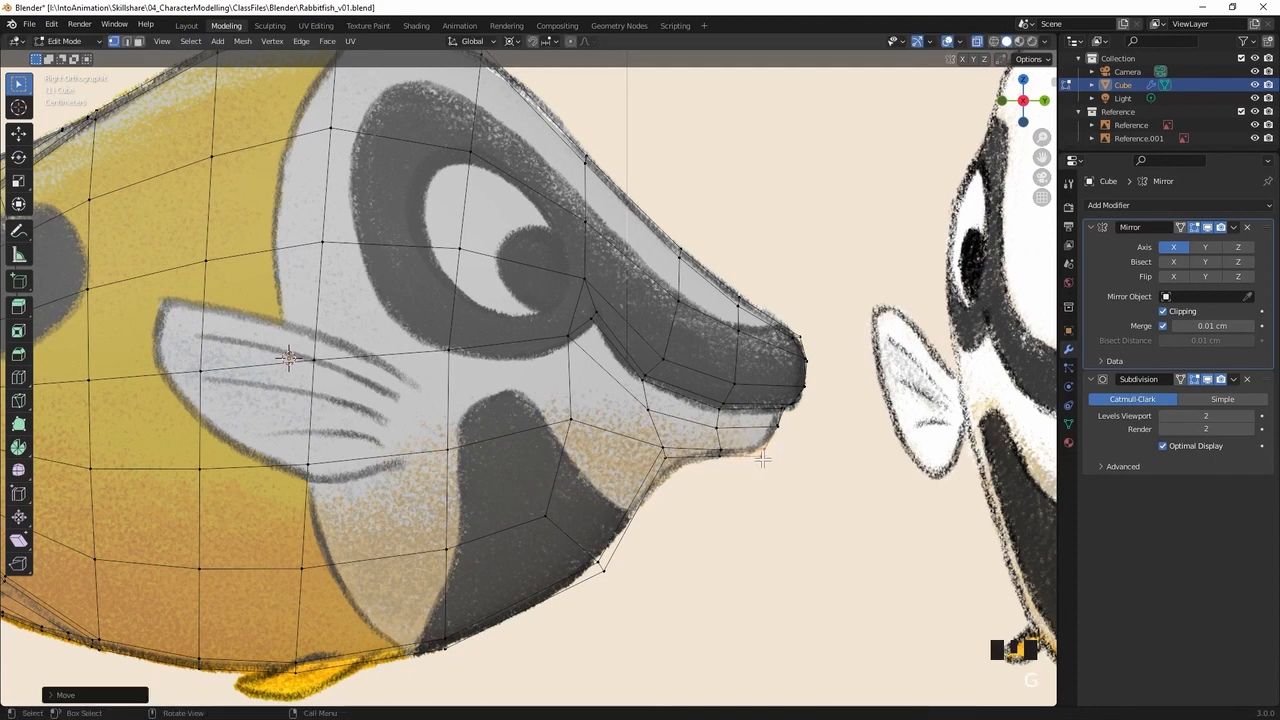
key(g)
click(775, 437)
key(g)
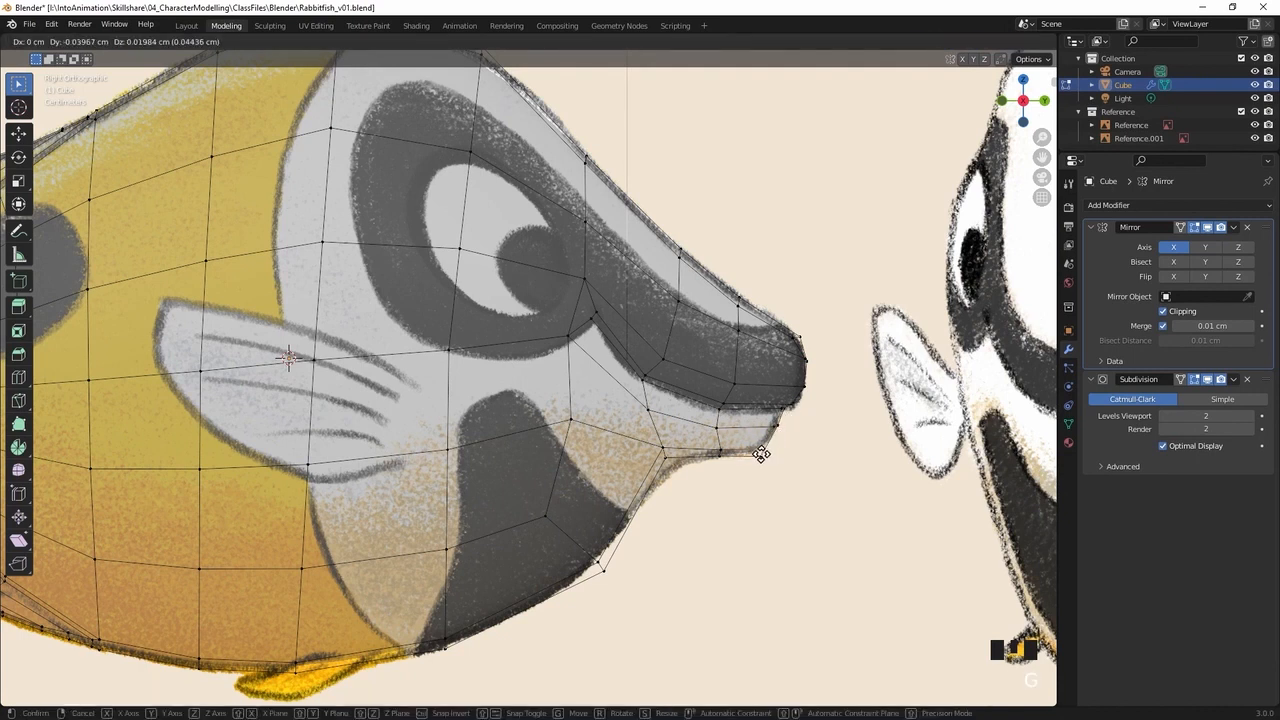
click(760, 452)
Adjust the vertex where the chin meets the throat and nudge the mouth-corner vertex along the drawn mouth line
key(g)
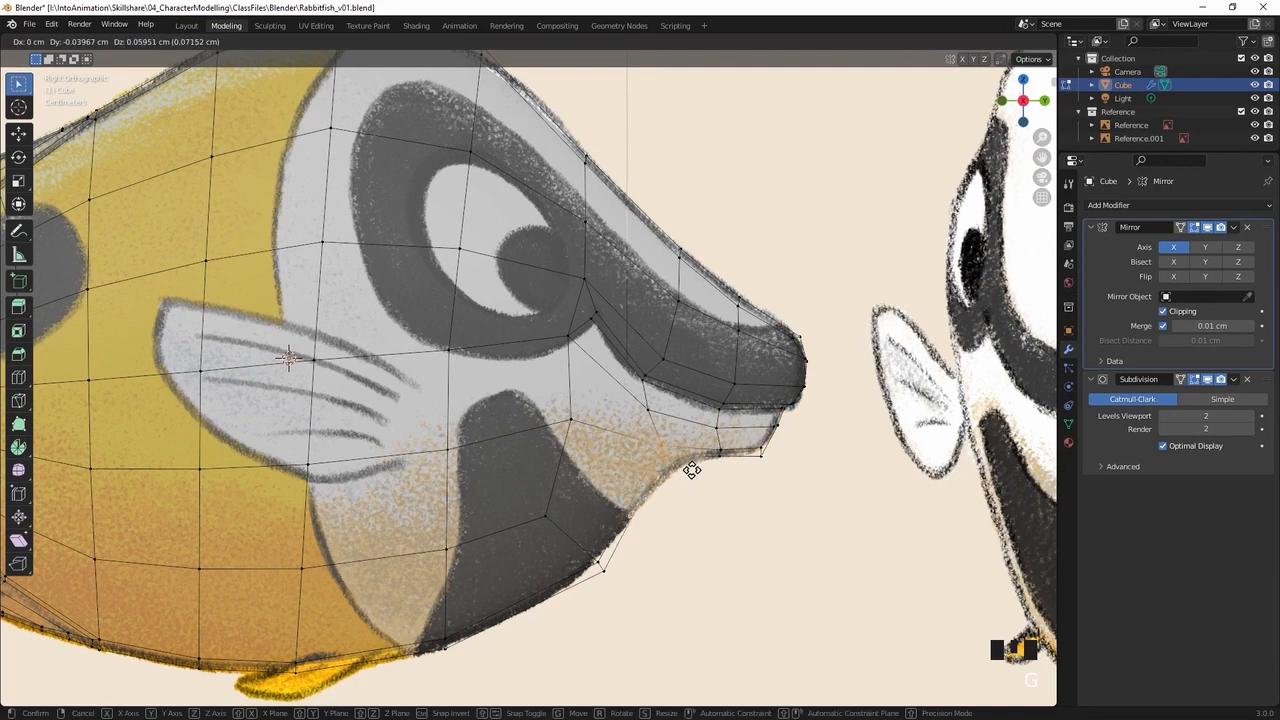
click(691, 474)
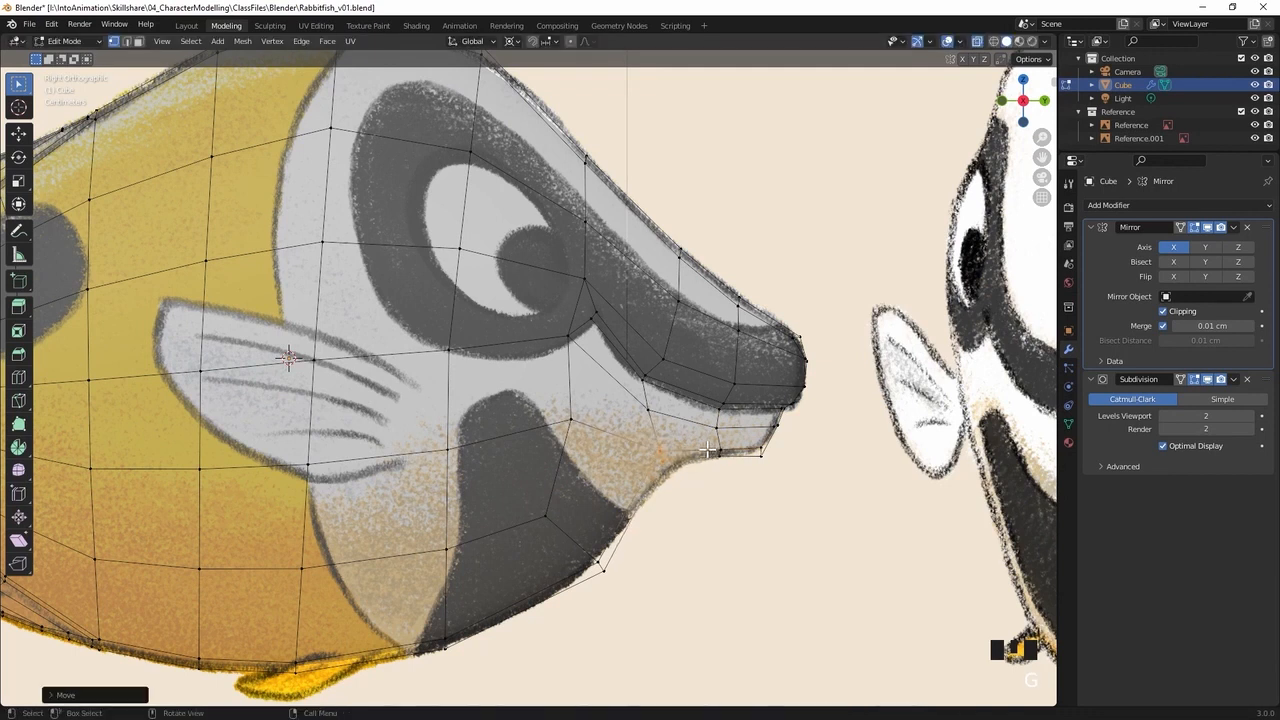
key(ctrl+z)
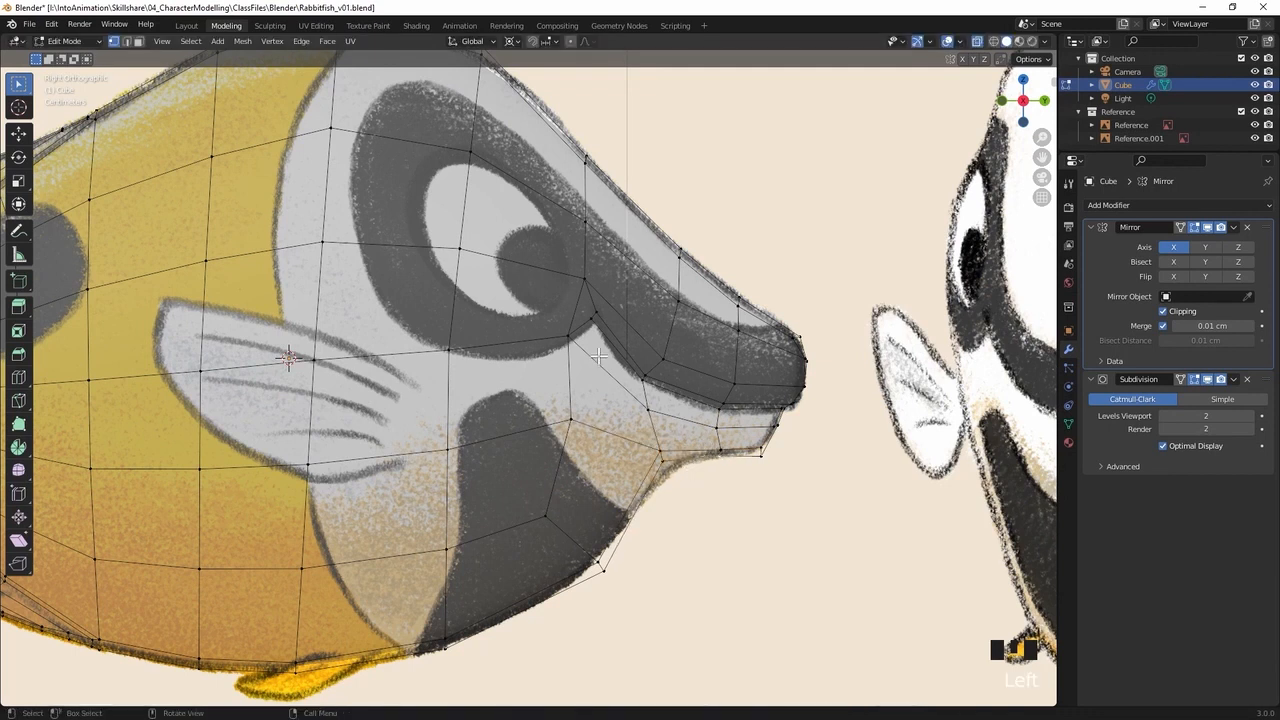
key(g)
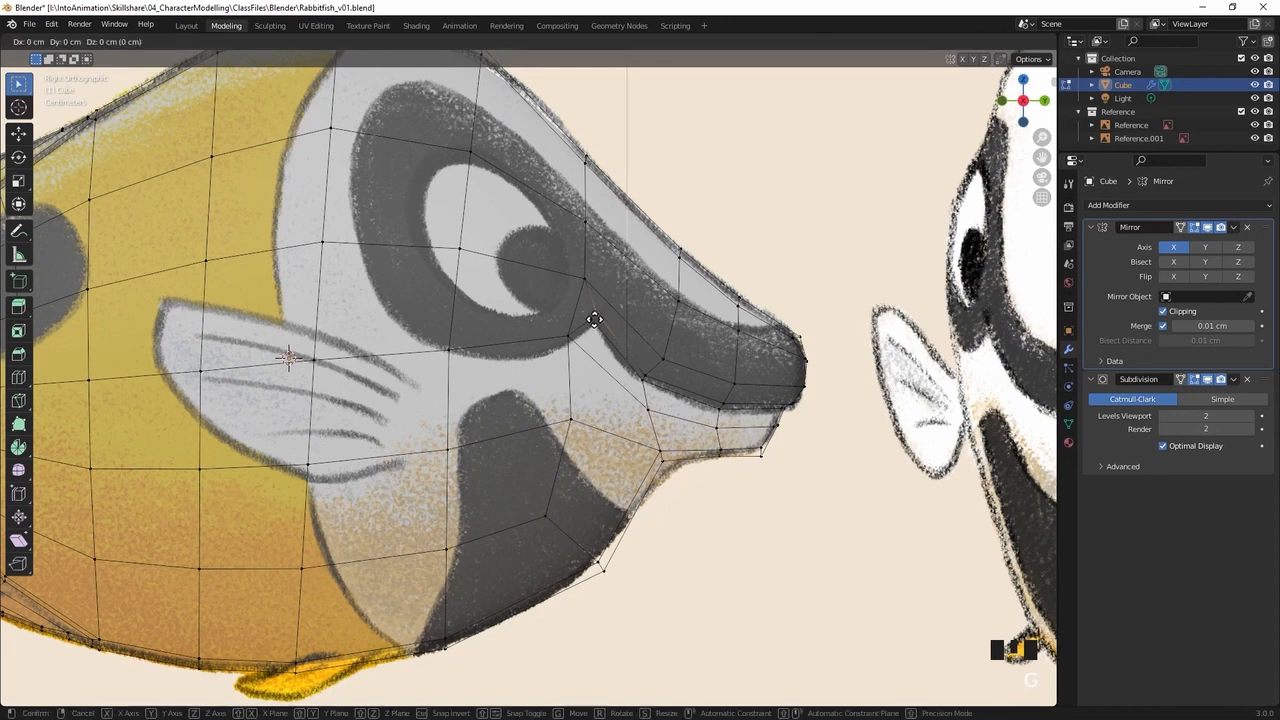
click(593, 320)
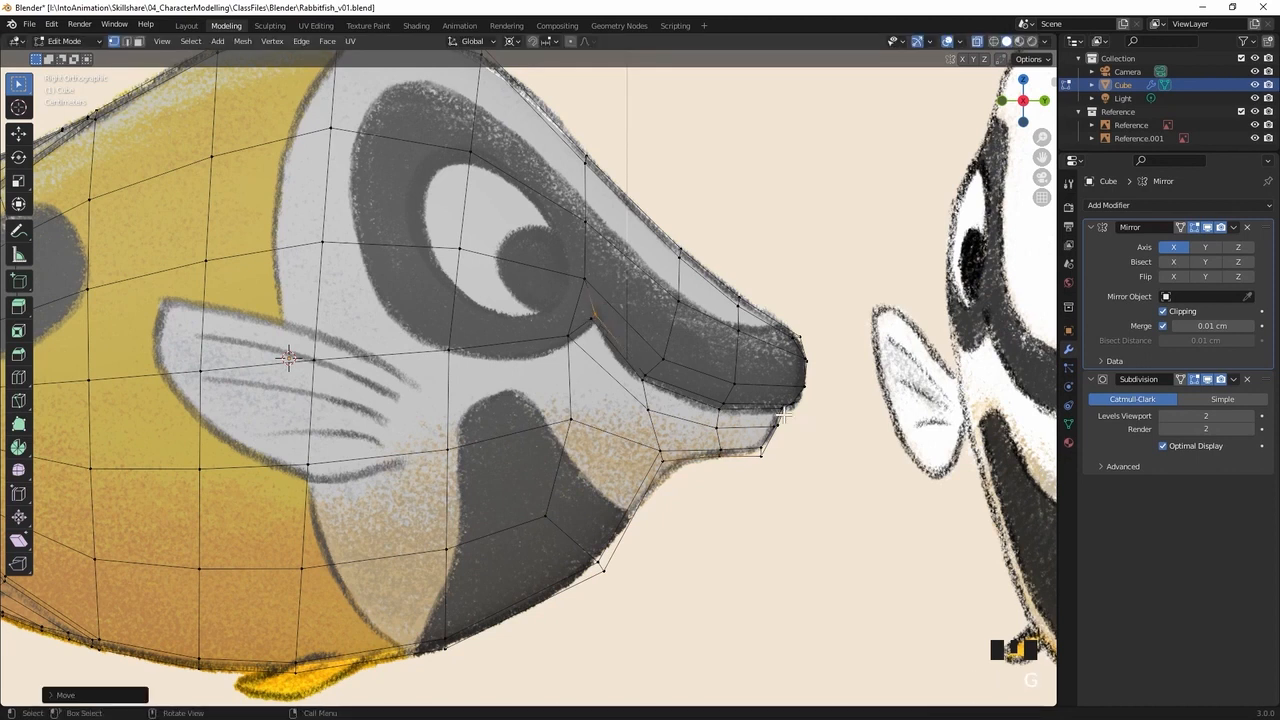
Select the four narrow mouth faces from the corner to the snout tip and inset them by about 0.75 cm
key(3)
shift+click(619, 349)
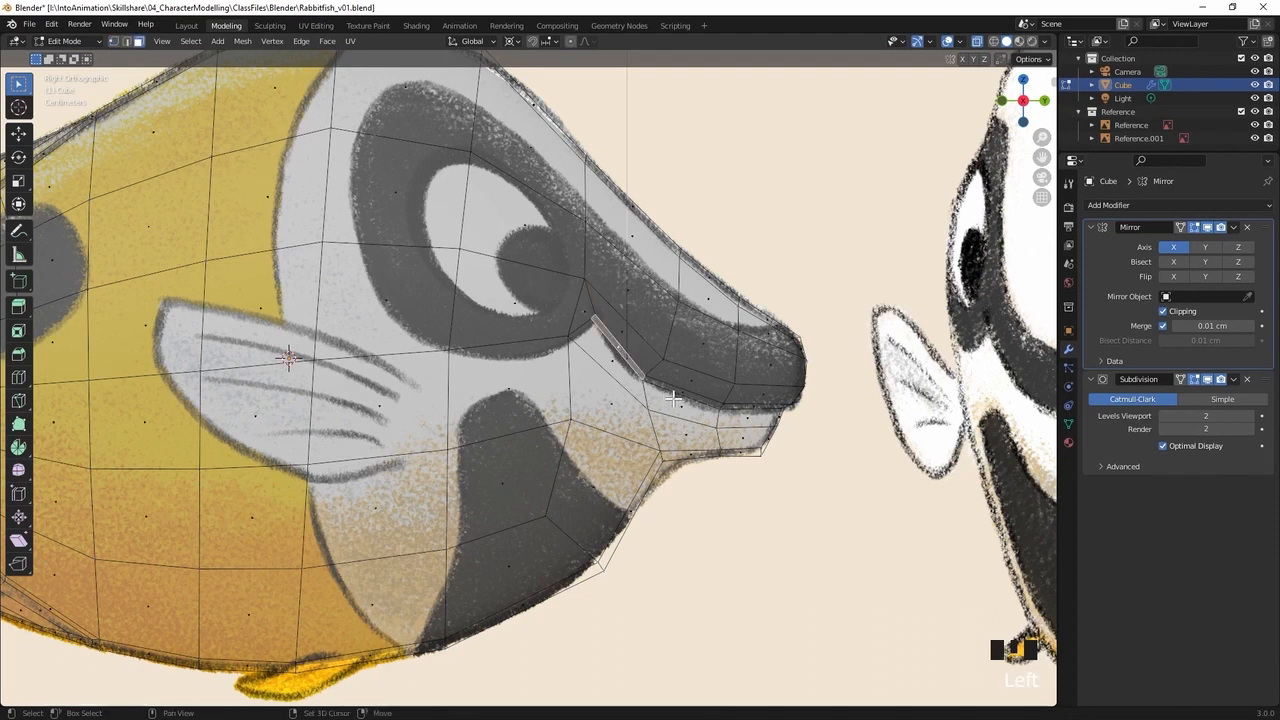
shift+click(679, 393)
middle_drag(748, 404, 766, 302)
shift+click(597, 312)
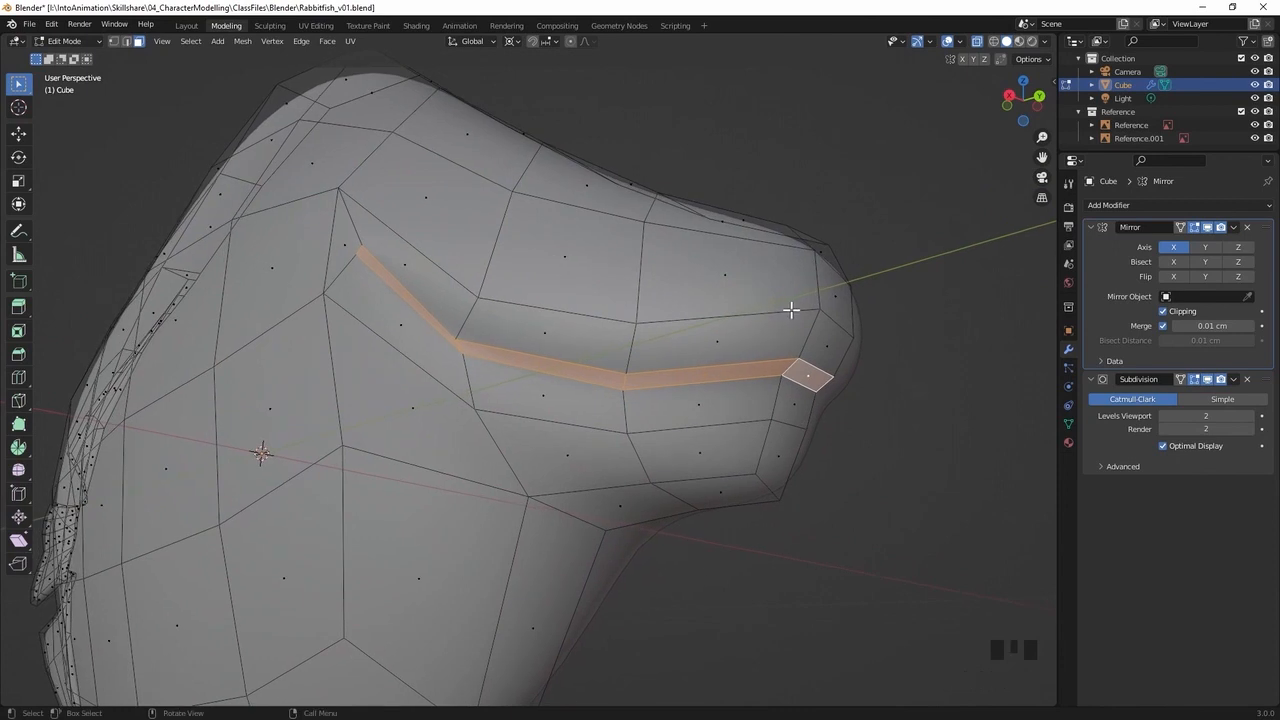
key(i)
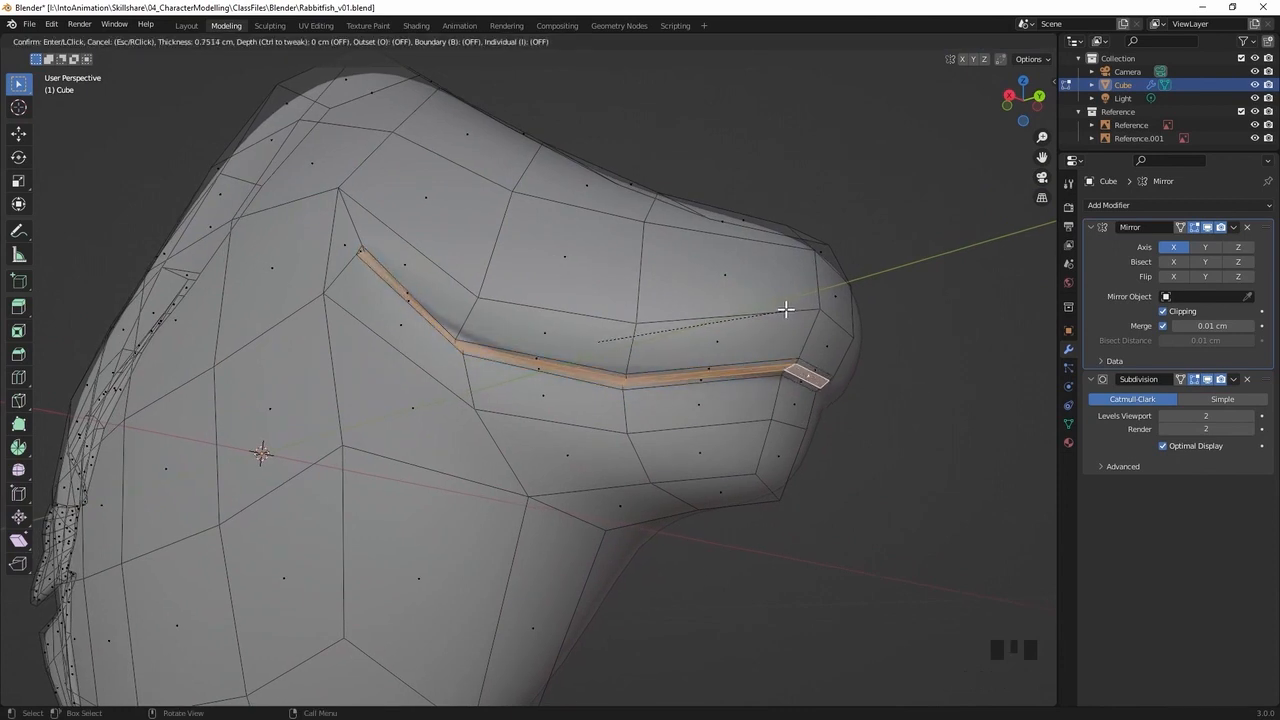
click(786, 310)
Scale the inset mouth faces down slightly so the strip sinks into the head along the mouth line
mouse_move(783, 306)
middle_down()
mouse_move(777, 320)
mouse_move(811, 337)
mouse_move(726, 286)
mouse_move(763, 314)
mouse_move(777, 289)
middle_up()
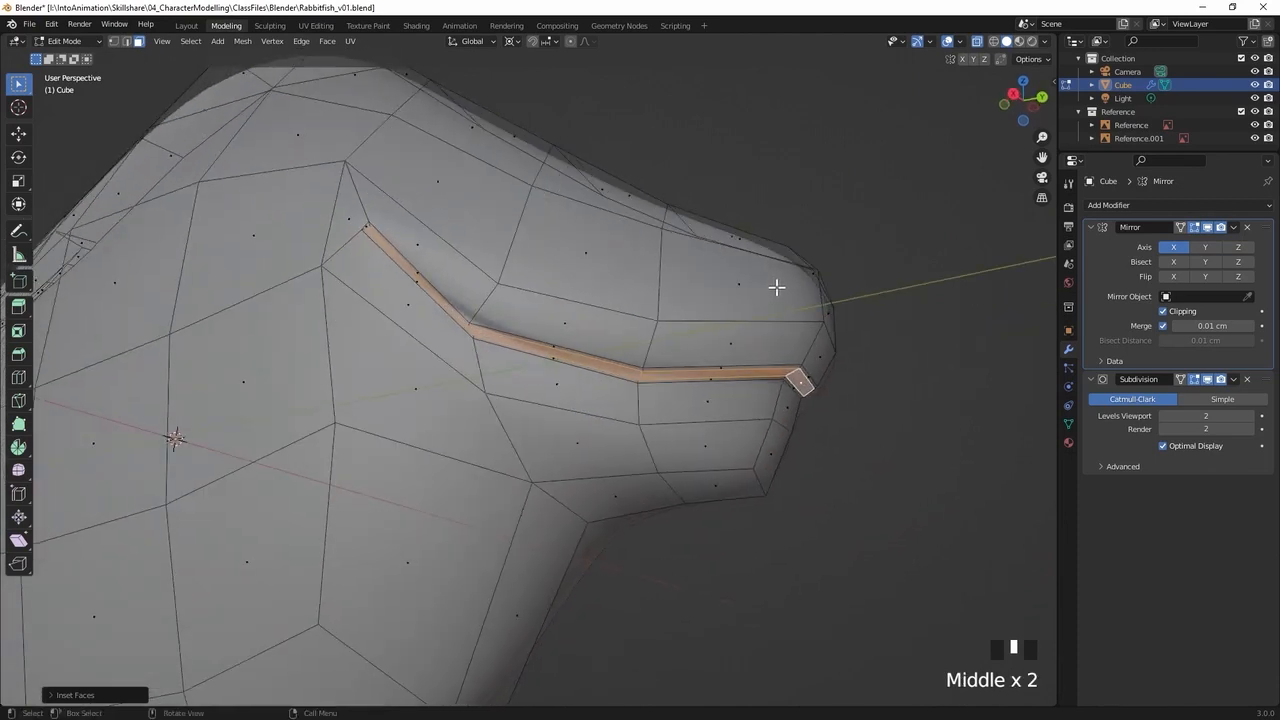
key(s)
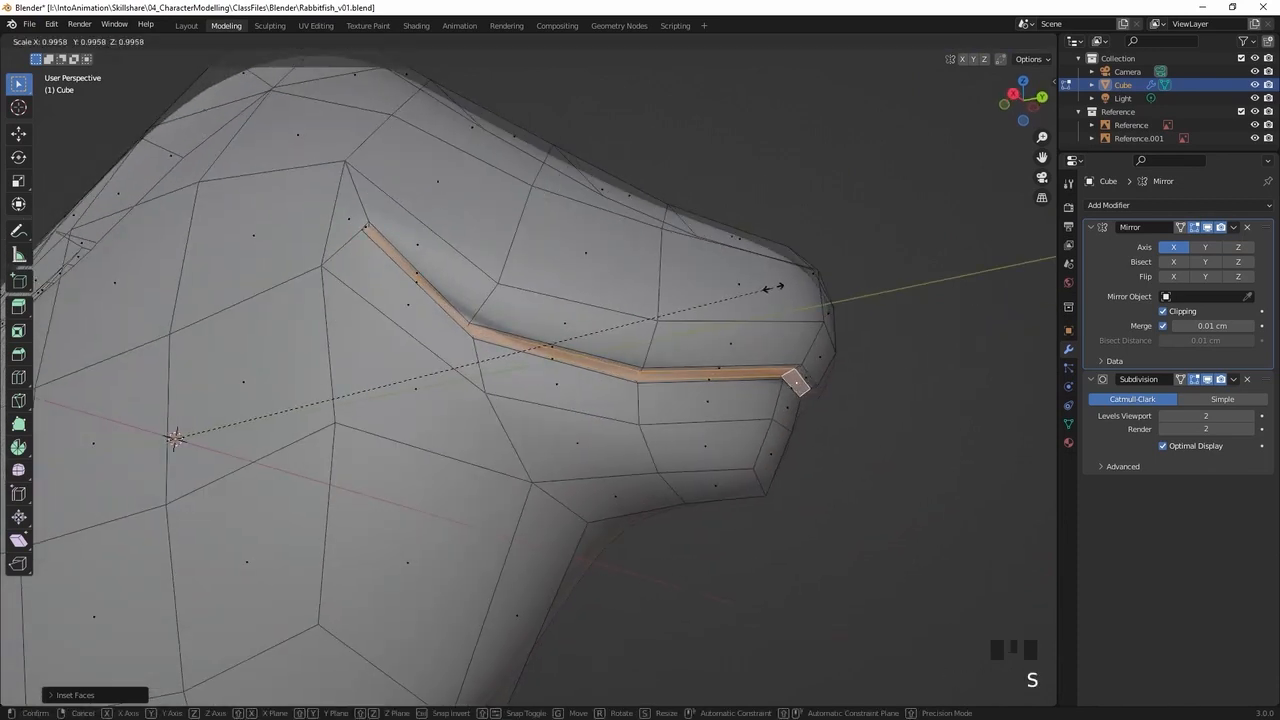
click(770, 287)
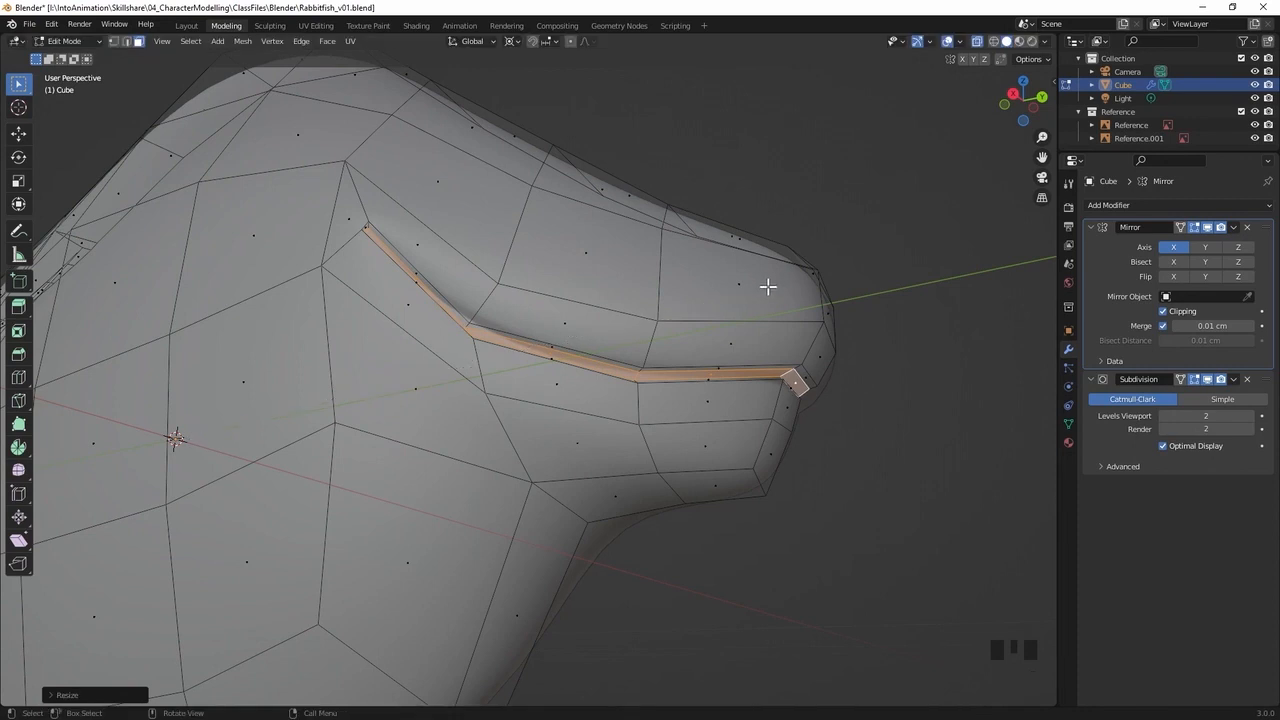
Select the inner mouth-strip edge at the front corner of the snout and shift it by about 0.05 cm
middle_drag(717, 297, 651, 303)
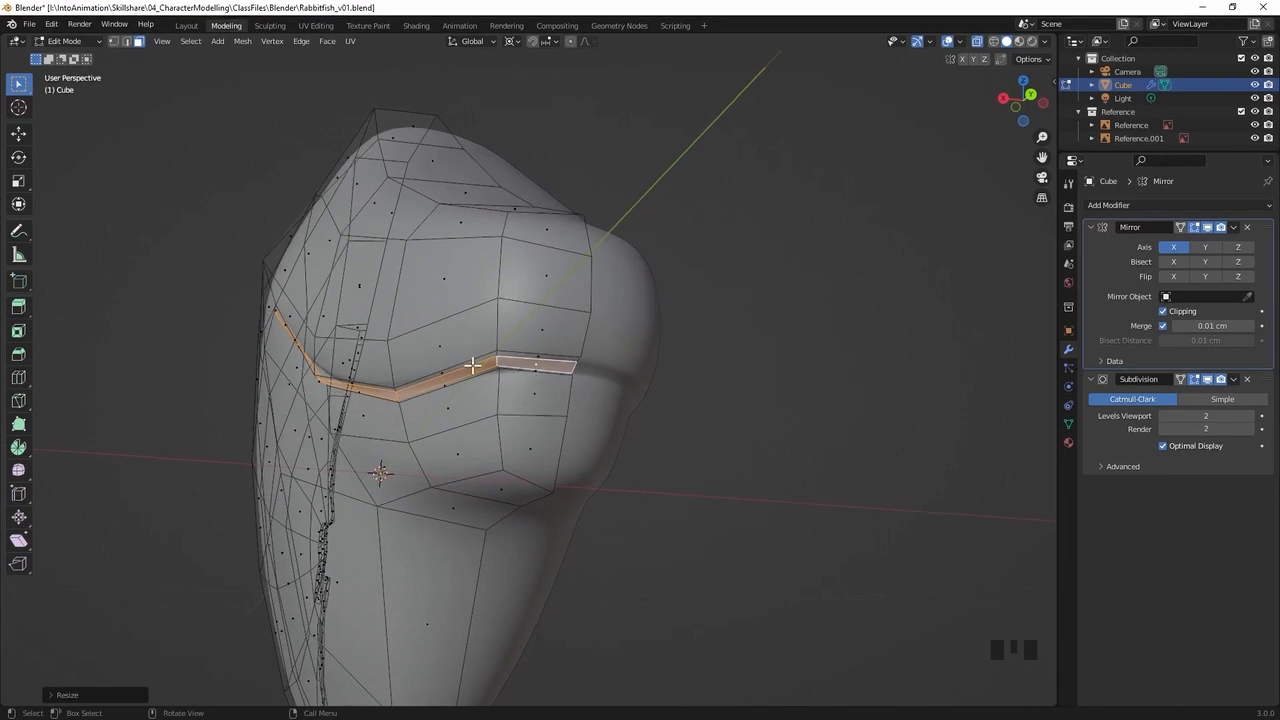
shift+middle_drag(532, 362, 694, 374)
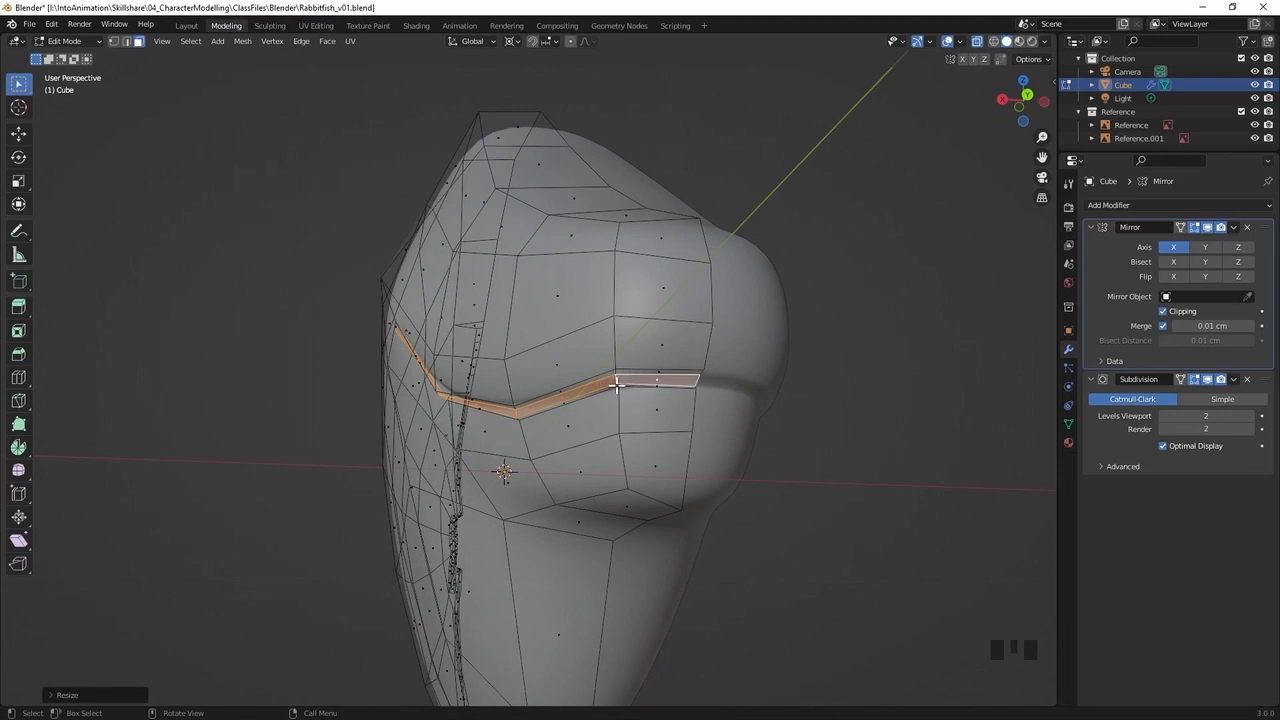
key(2)
click(615, 380)
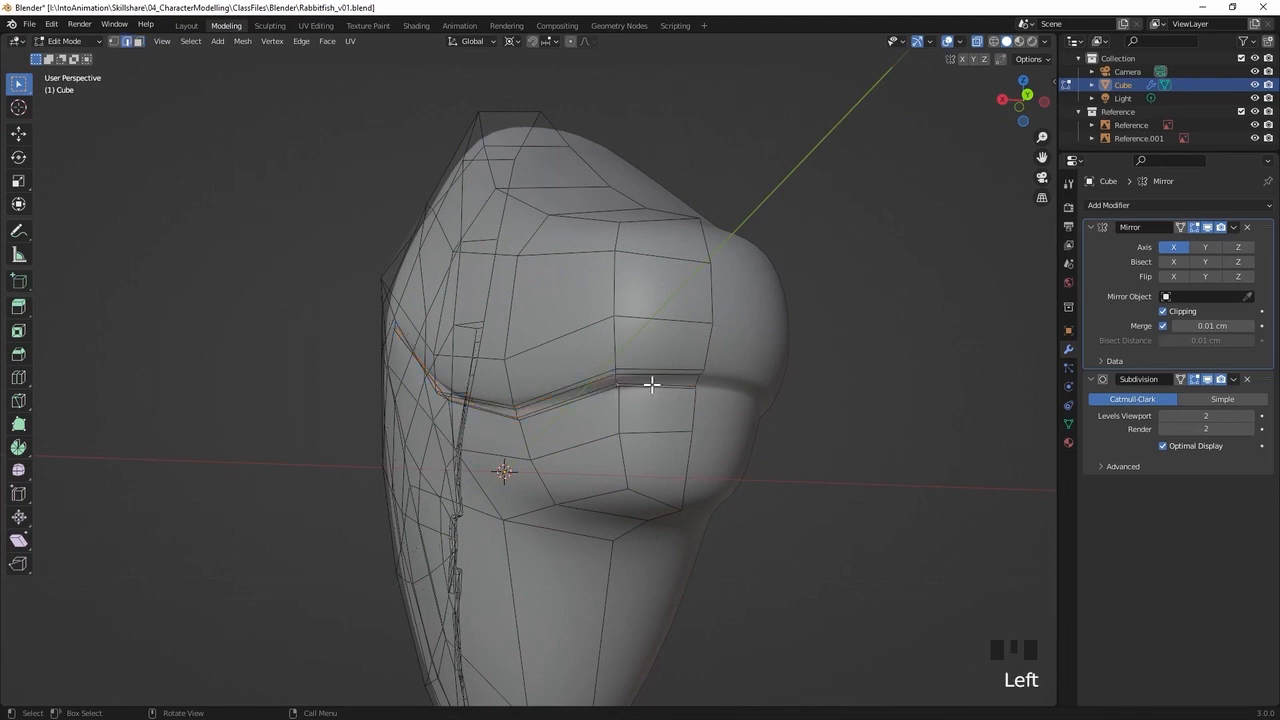
middle_drag(644, 378, 594, 412)
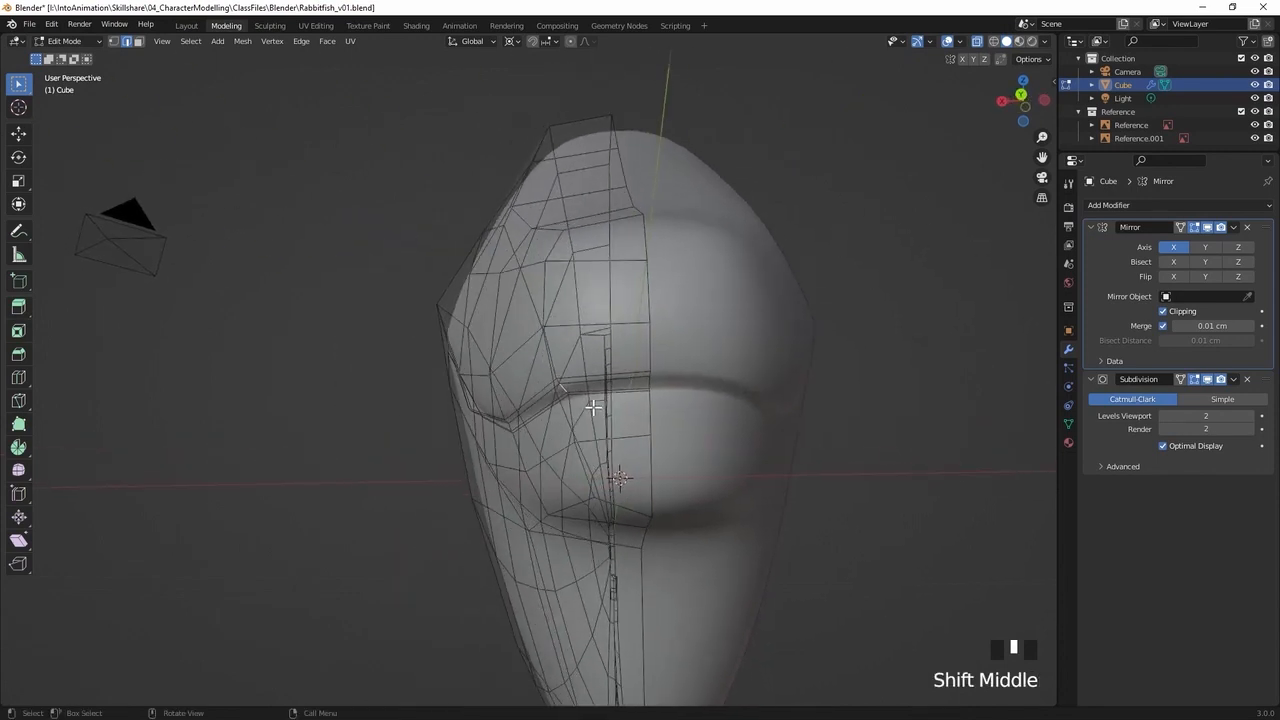
key(g)
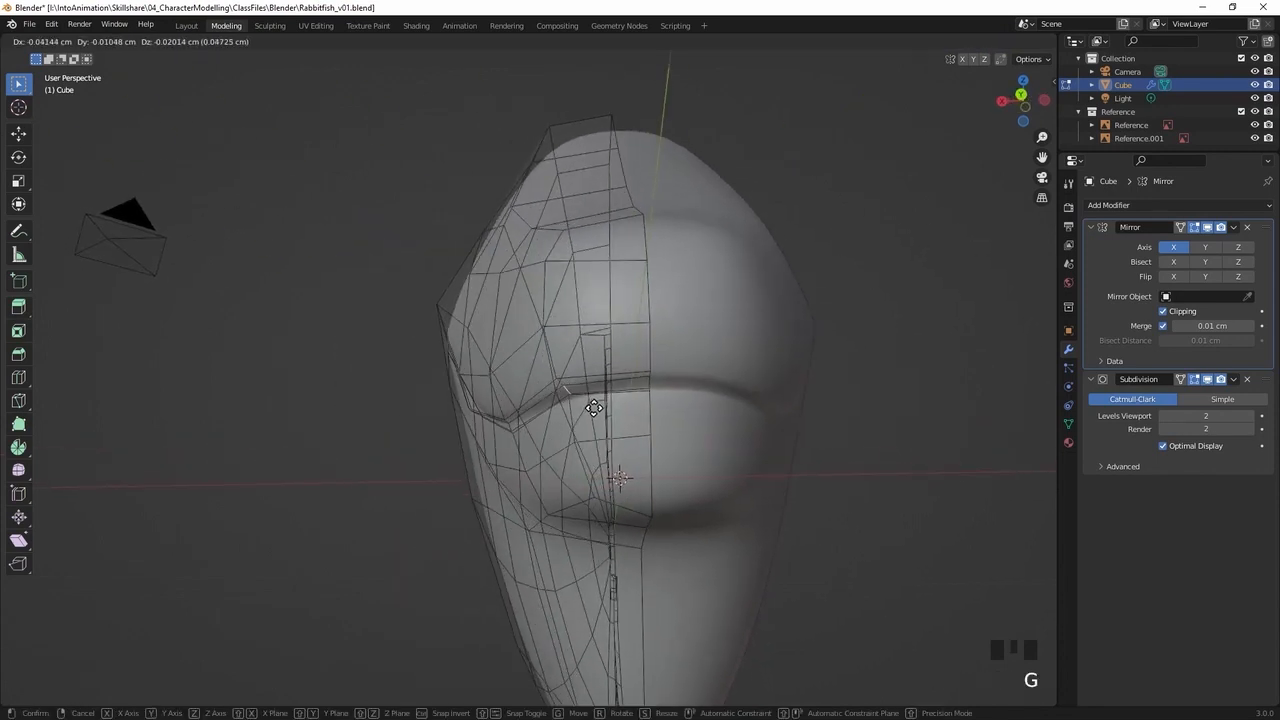
click(594, 407)
Reposition two further edges along the side of the mouth groove to even out the crease towards the corner
middle_drag(607, 393, 726, 428)
middle_drag(726, 428, 750, 348)
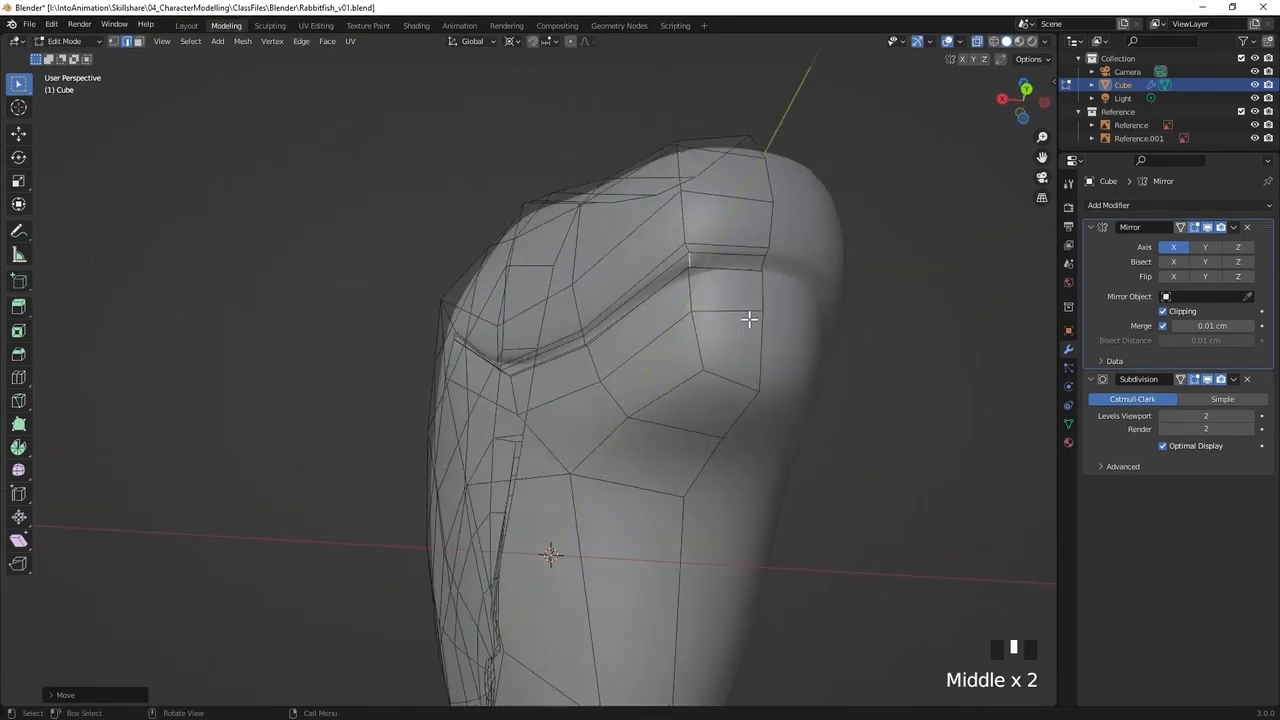
middle_drag(707, 270, 794, 317)
middle_drag(731, 423, 517, 294)
click(531, 348)
key(g)
click(520, 362)
click(469, 343)
key(g)
click(478, 346)
Turn off X-ray and reposition the cheek vertex just behind the mouth corner to smooth the surface around the crease
key(alt+z)
middle_drag(630, 296, 652, 394)
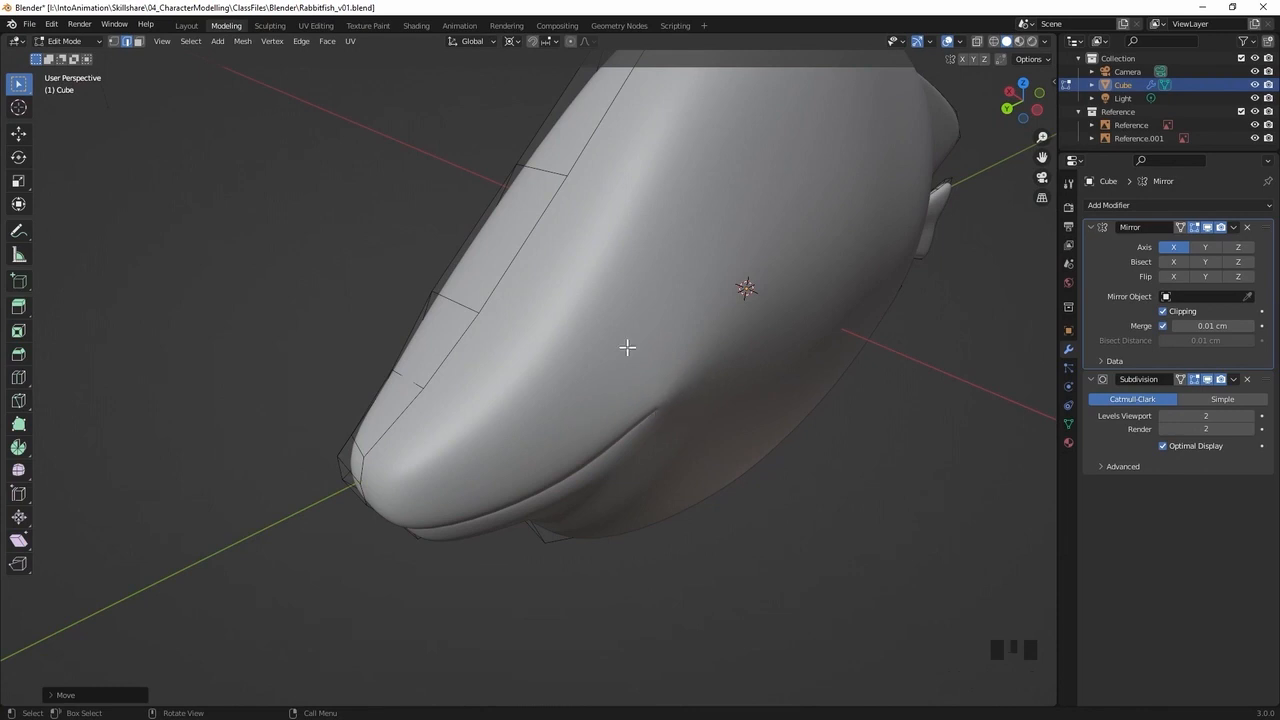
middle_drag(609, 381, 589, 311)
mouse_move(448, 292)
middle_down()
mouse_move(371, 314)
mouse_move(454, 277)
mouse_move(445, 283)
middle_up()
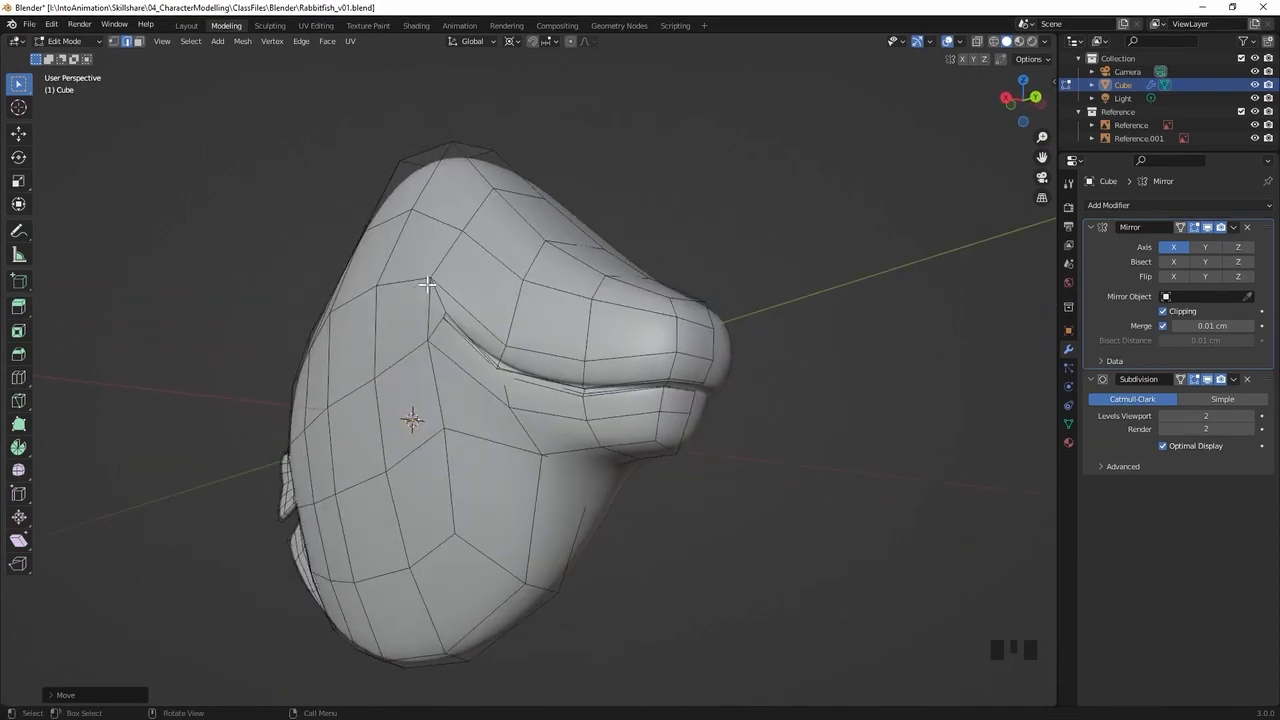
key(1)
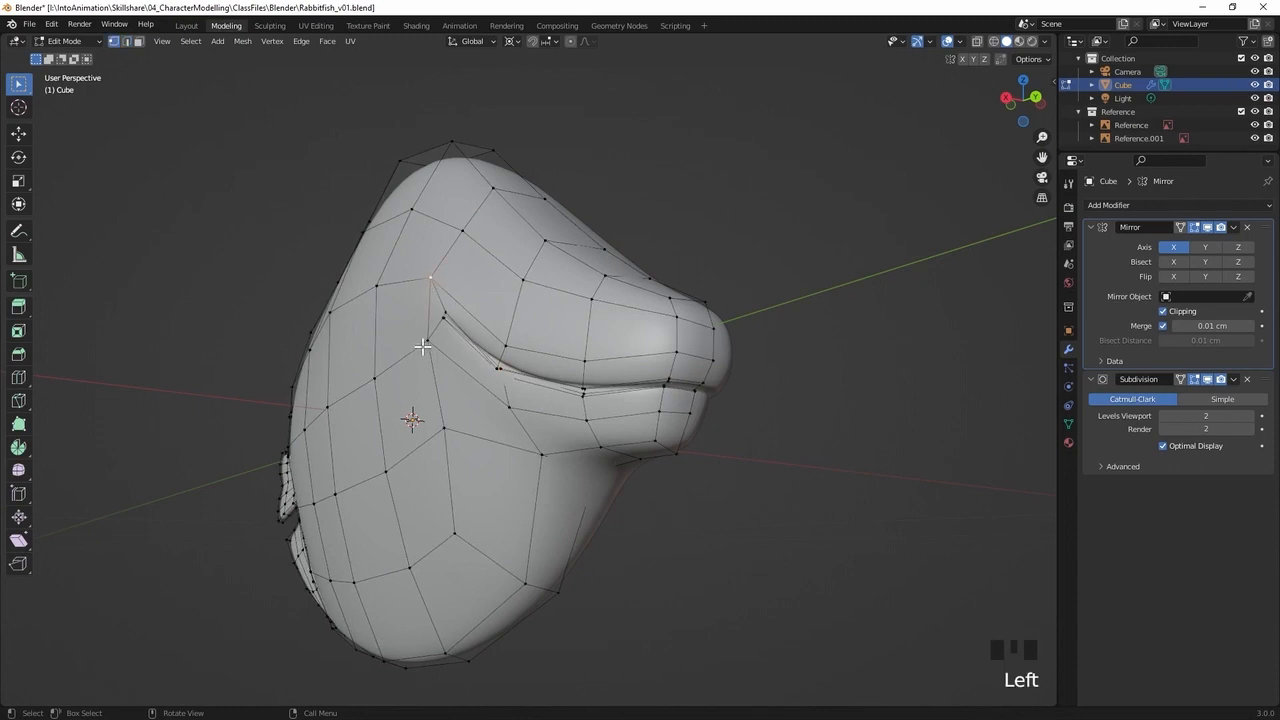
key(g)
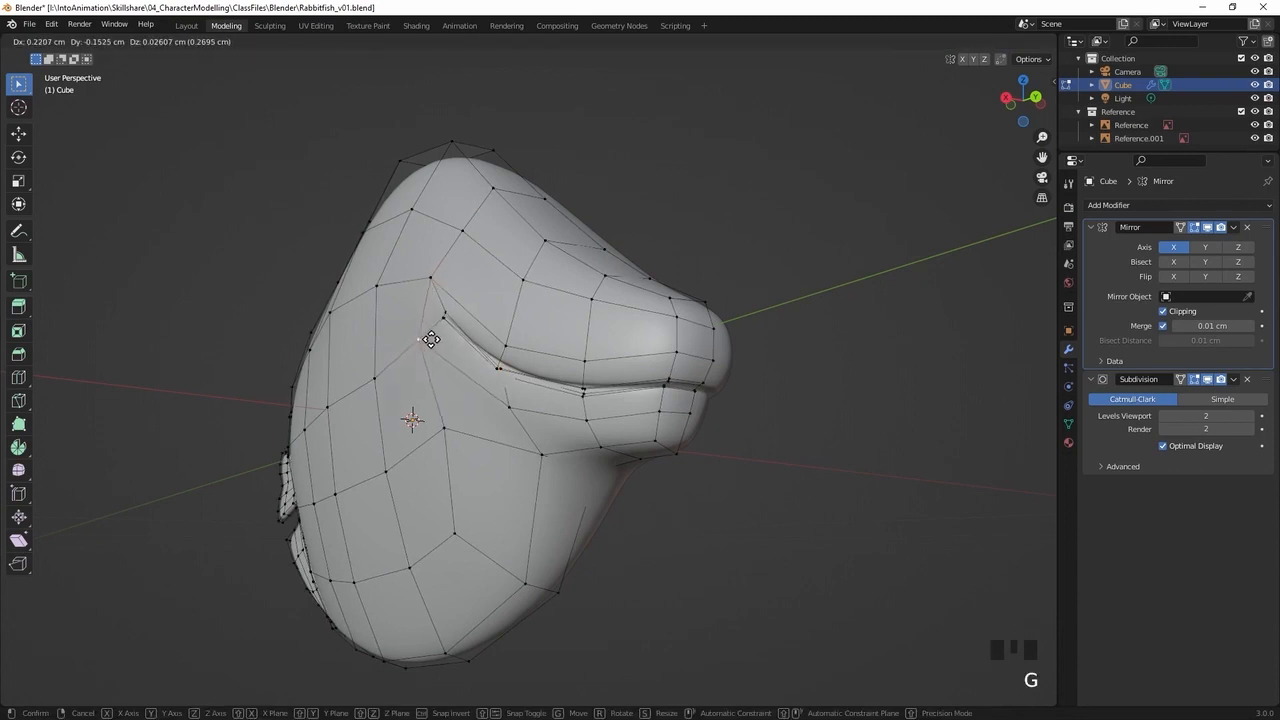
click(426, 332)
mouse_move(425, 334)
middle_down()
mouse_move(389, 349)
mouse_move(420, 350)
mouse_move(437, 371)
mouse_move(417, 326)
middle_up()
key(g)
click(426, 341)
Select the mouth-corner vertex with X-ray on and reposition it to refine the end of the mouth crease
click(428, 316)
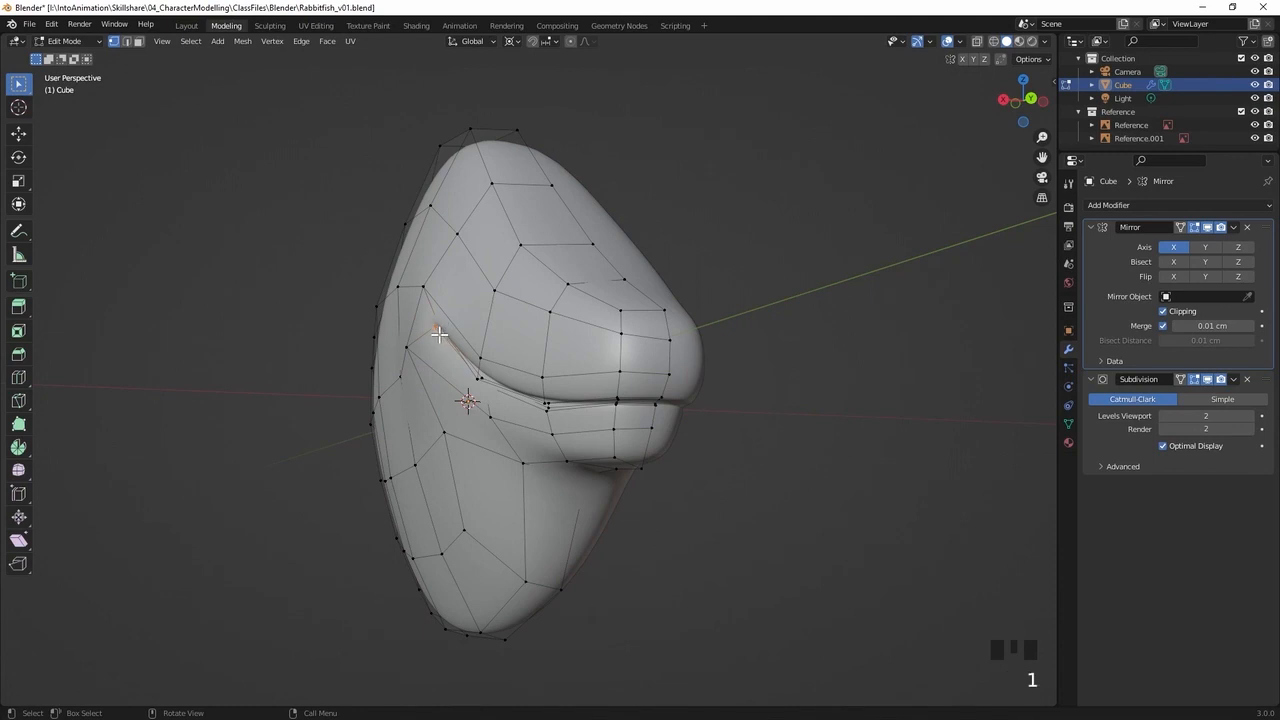
key(alt+z)
middle_drag(474, 304, 447, 311)
key(g)
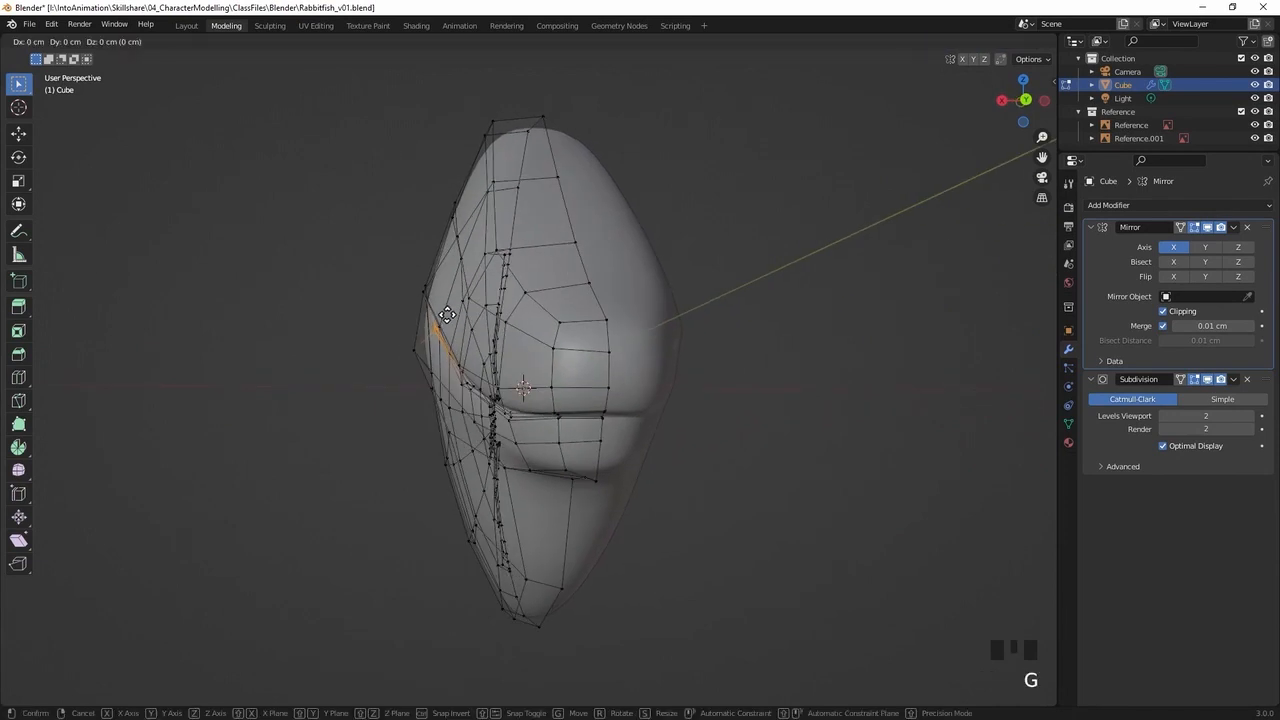
click(450, 315)
middle_drag(449, 314, 553, 308)
key(g)
click(475, 295)
Adjust the neighbouring vertices around the mouth corner and the outer cheek to round the side of the head
click(461, 279)
key(g)
click(463, 278)
middle_drag(463, 278, 455, 385)
click(380, 357)
key(g)
click(419, 338)
key(g)
click(517, 238)
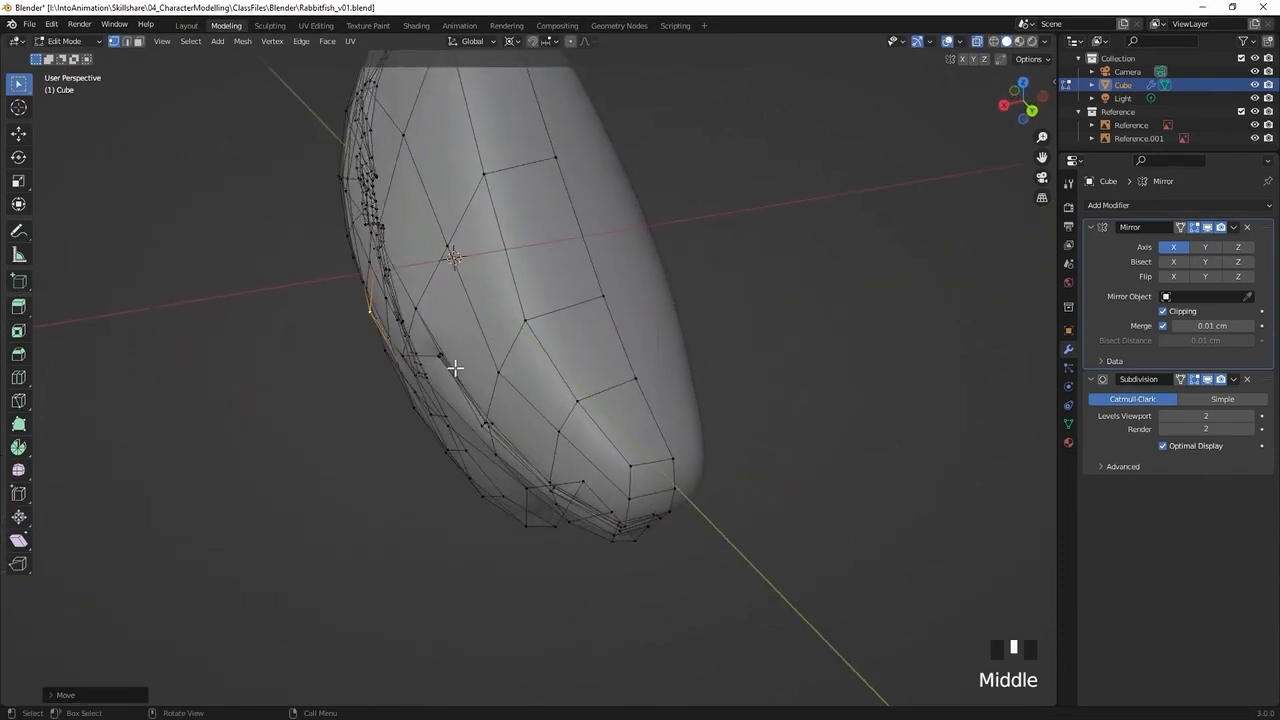
Turn off X-ray and move the upper-lip vertex on the side of the snout, just above the mouth line
middle_drag(463, 296, 577, 268)
middle_drag(647, 276, 331, 229)
middle_drag(646, 277, 642, 276)
key(alt+z)
middle_drag(717, 266, 806, 279)
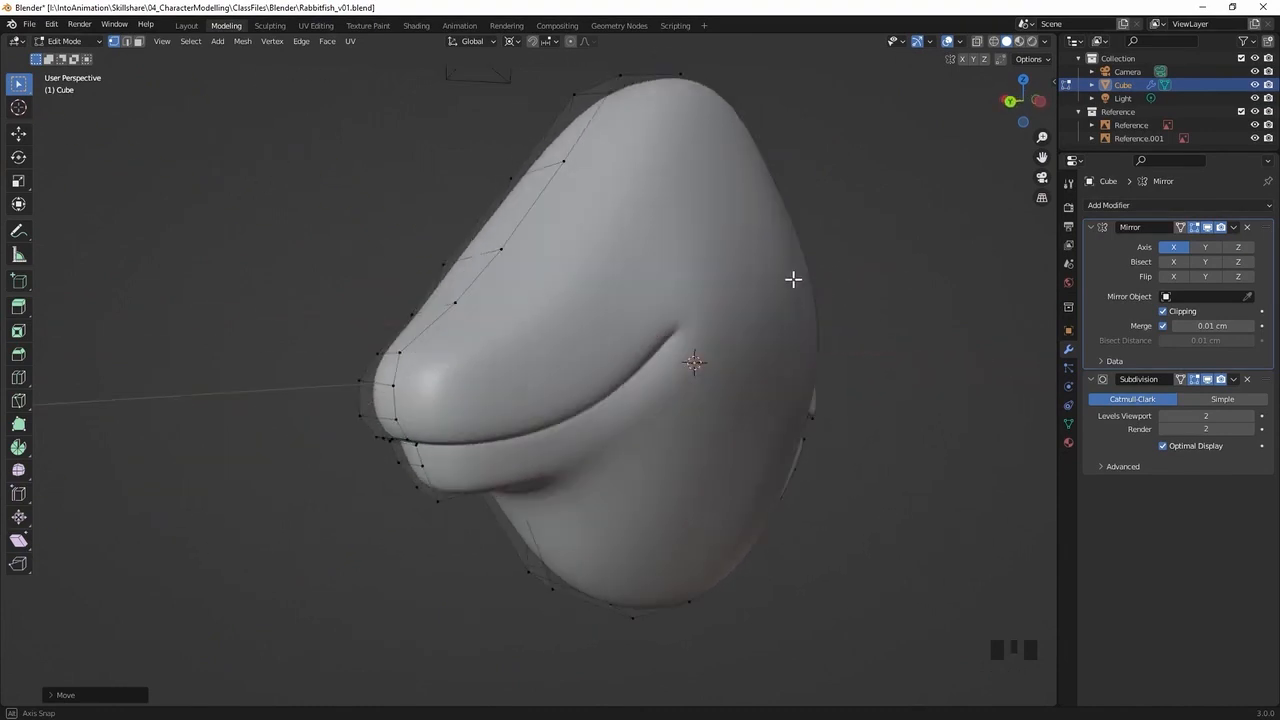
middle_drag(701, 351, 773, 314)
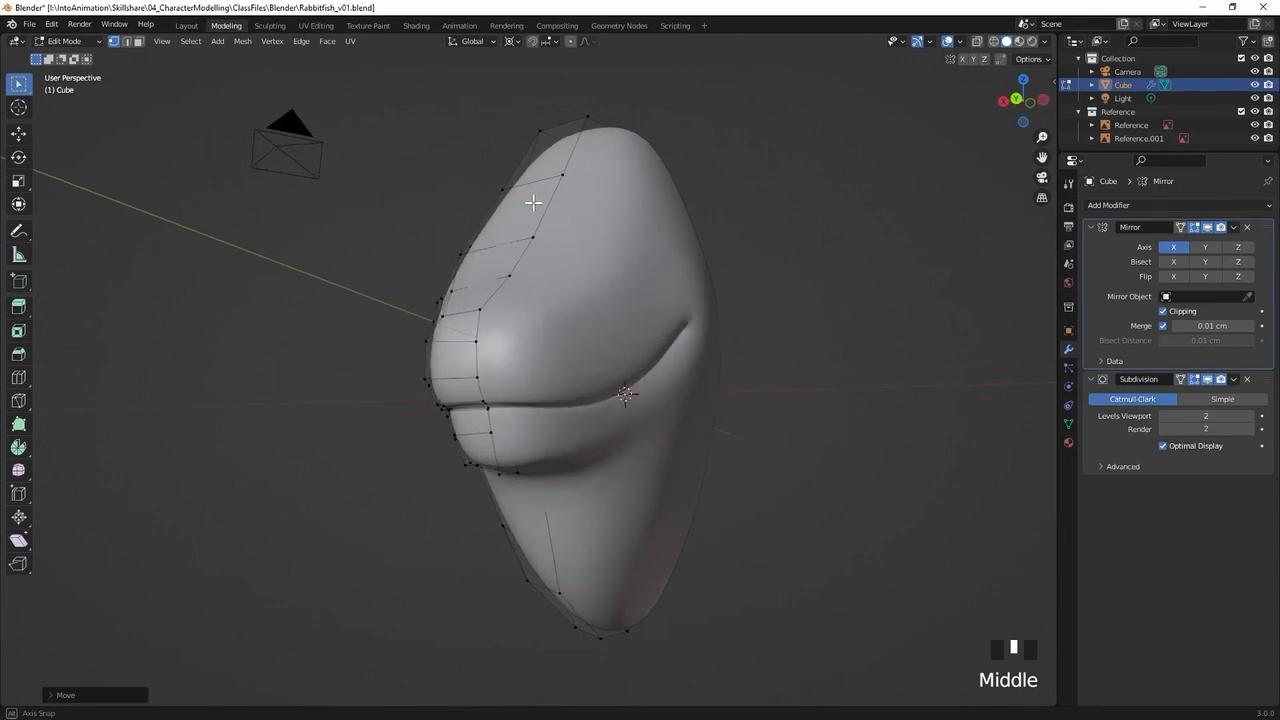
mouse_move(564, 185)
middle_down()
mouse_move(617, 194)
mouse_move(617, 220)
mouse_move(594, 240)
mouse_move(611, 219)
mouse_move(603, 197)
mouse_move(583, 177)
mouse_move(527, 190)
mouse_move(555, 187)
middle_up()
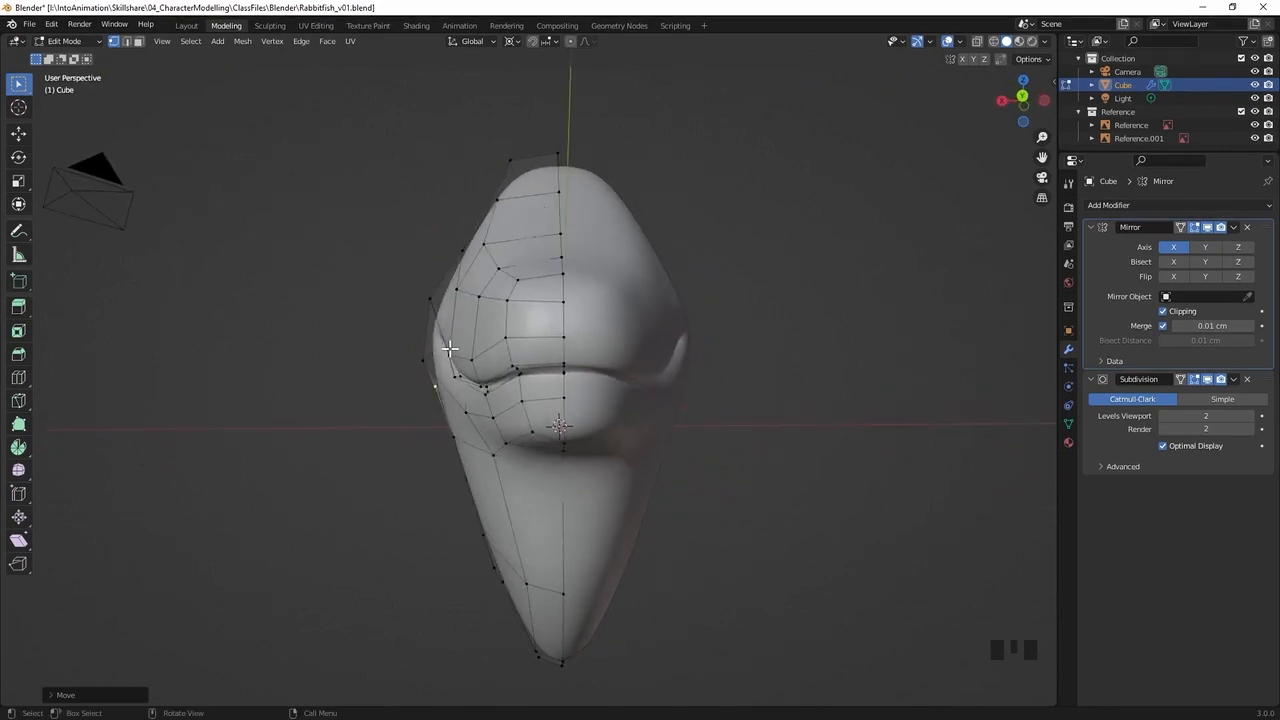
middle_drag(527, 328, 526, 330)
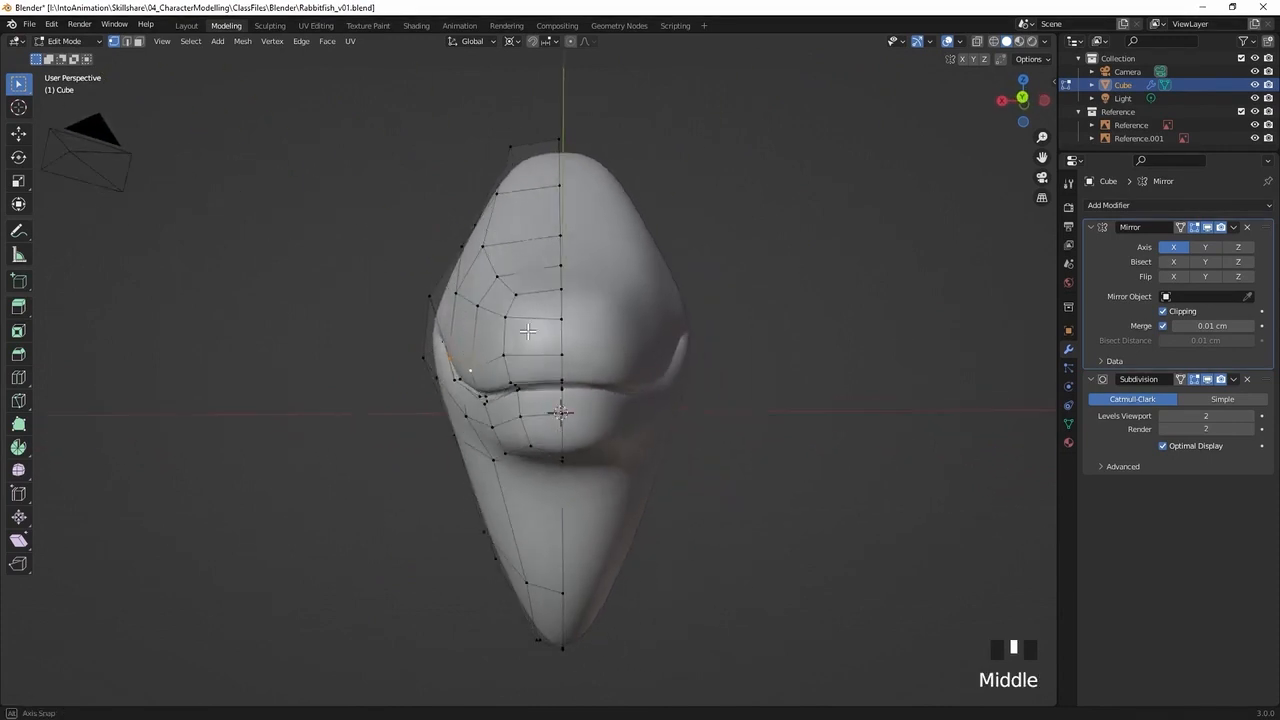
key(g)
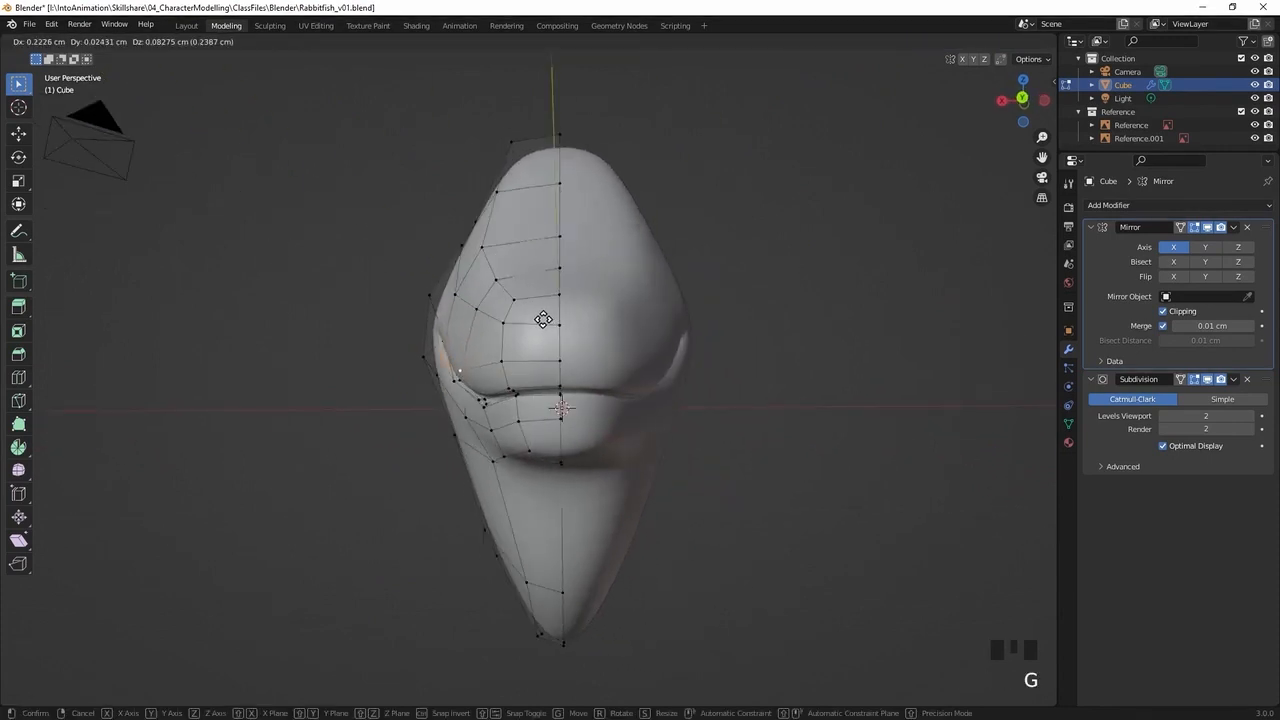
click(510, 345)
Reposition the vertex higher on the side of the snout to smooth the transition from upper lip to cheek
middle_drag(512, 348, 518, 314)
click(481, 321)
key(g)
click(513, 318)
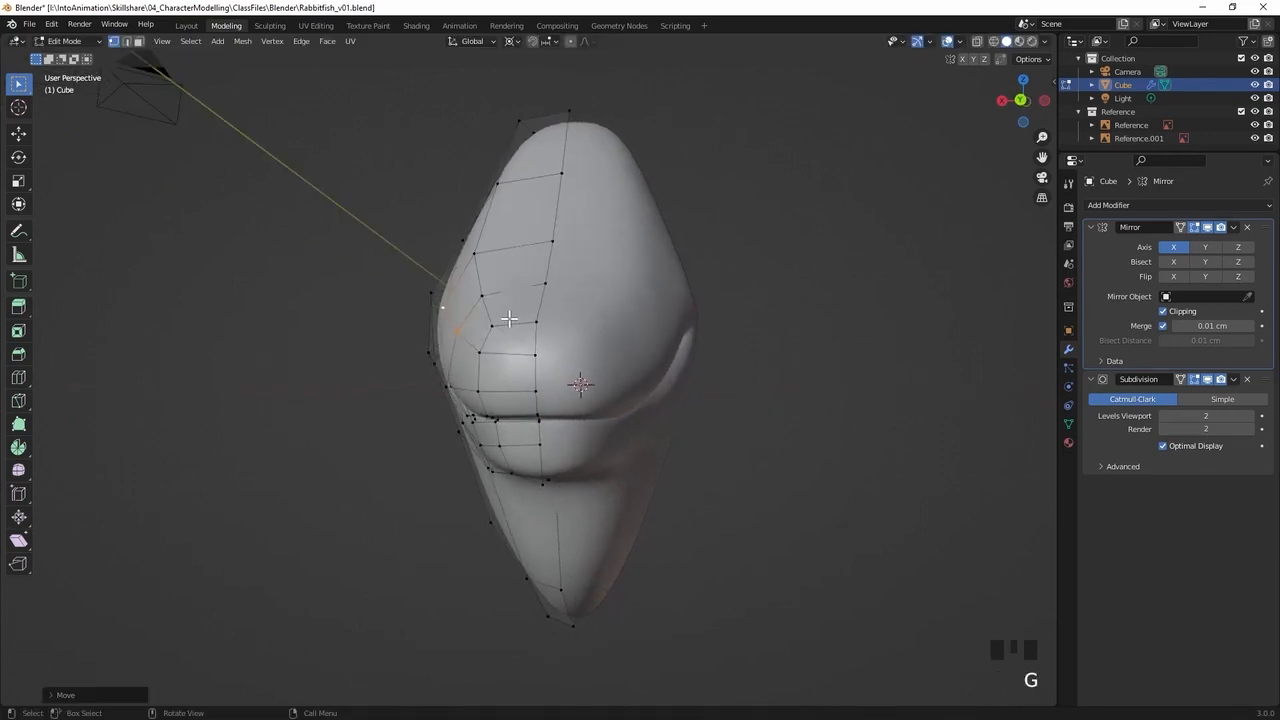
Move the vertex on the underside of the chin outwards by about 0.2 cm to widen the lower jaw
middle_drag(425, 366, 548, 279)
middle_drag(537, 351, 542, 355)
shift+middle_drag(604, 307, 461, 394)
middle_drag(519, 349, 535, 356)
key(g)
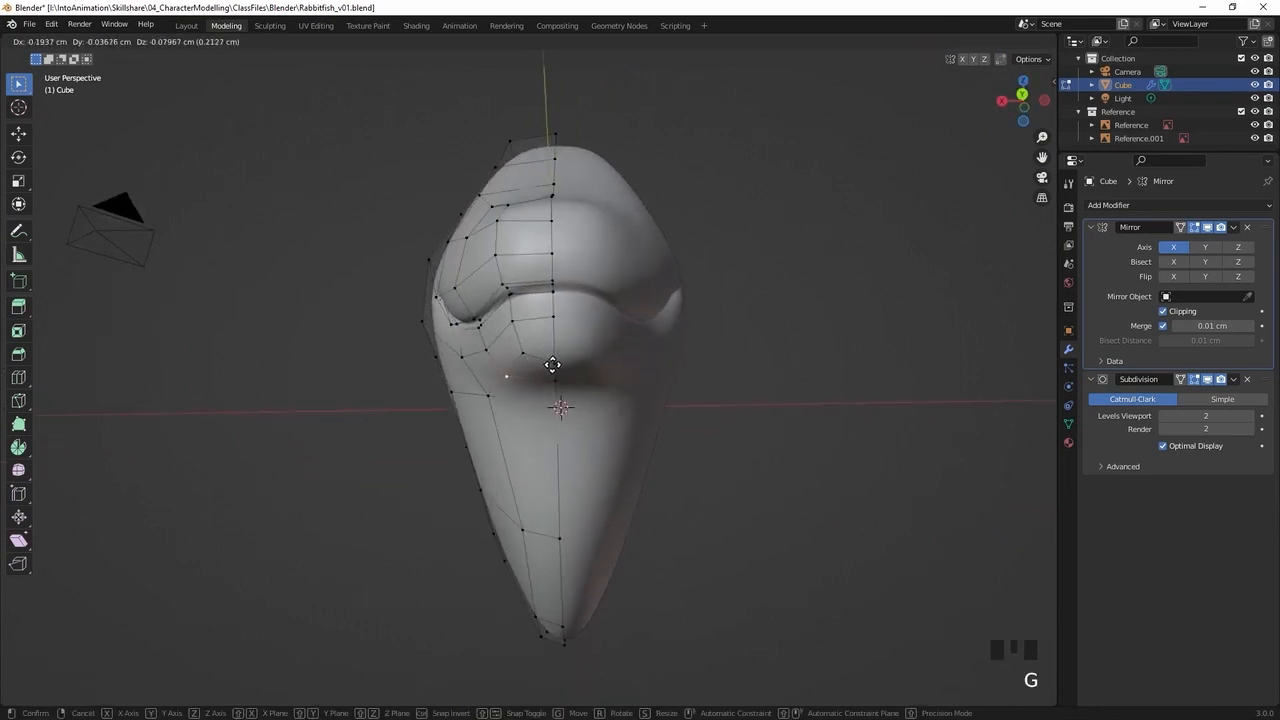
click(555, 366)
Adjust the lower-jaw vertex on the front edge of the chin, beside the centre line
middle_drag(533, 354, 524, 382)
click(514, 358)
key(g)
click(519, 364)
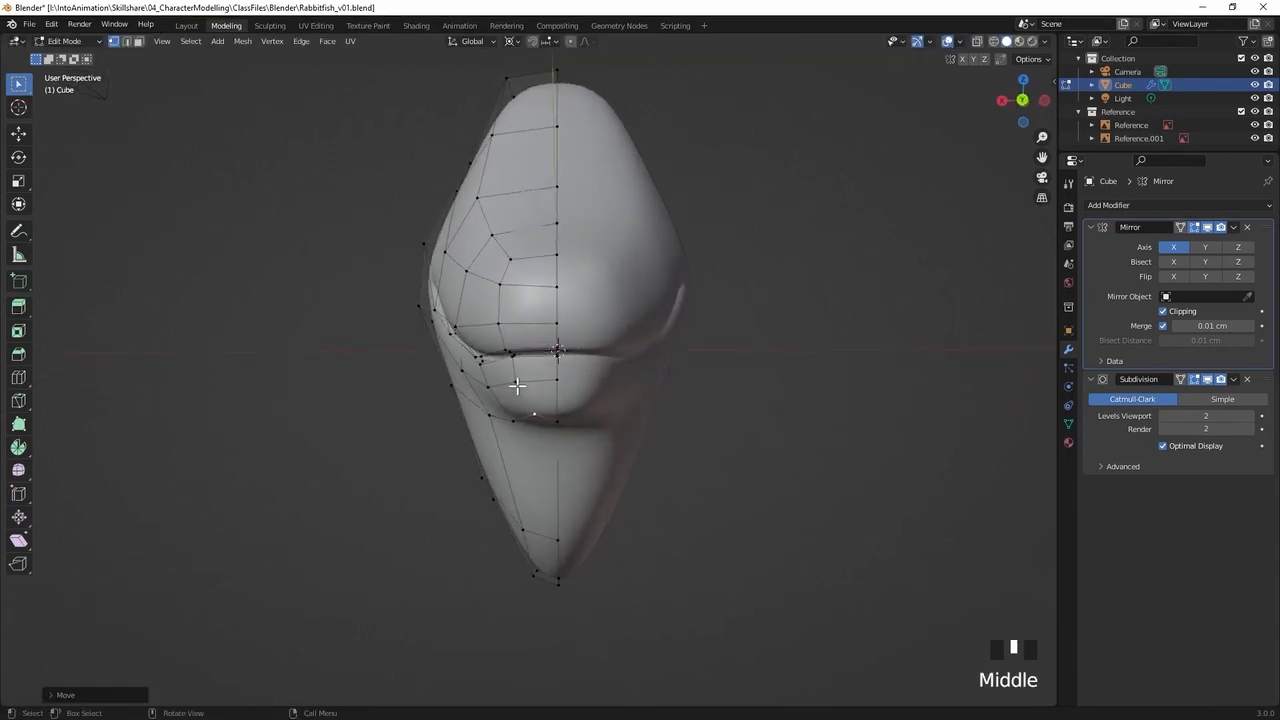
Move the vertex on the side of the lower jaw outwards by about 0.17 cm and adjust the vertex below it
key(g)
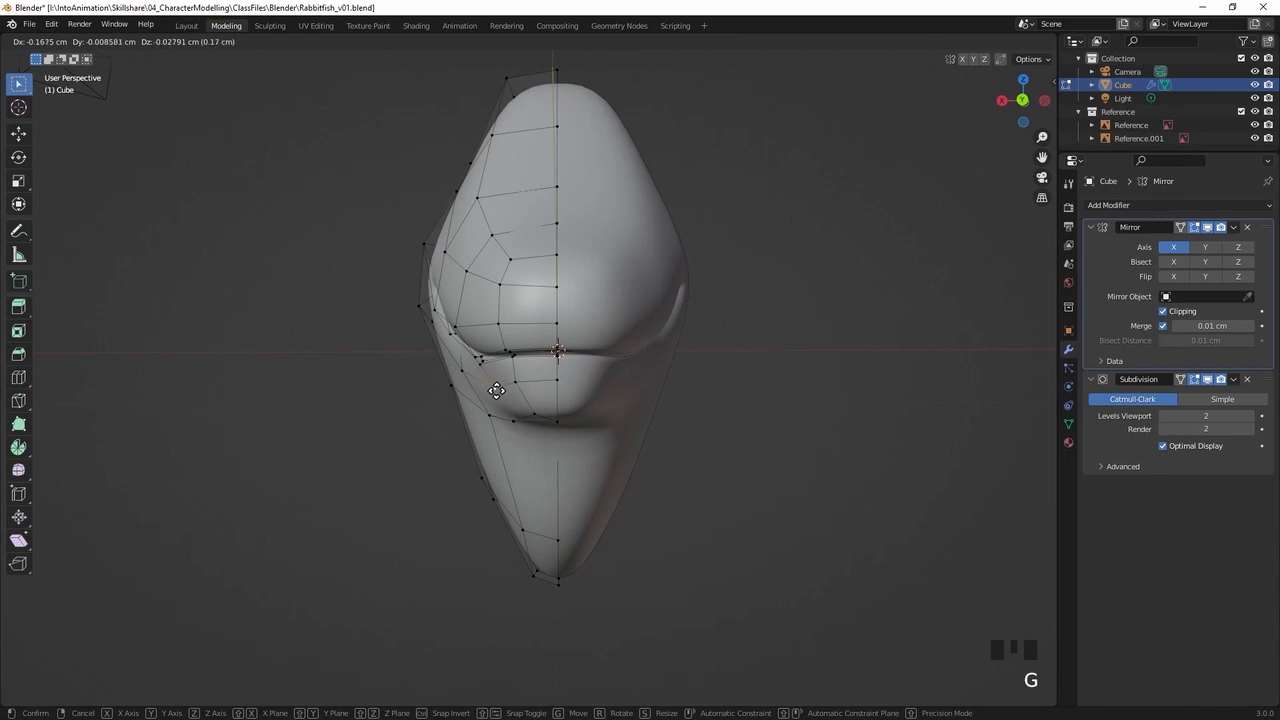
click(495, 392)
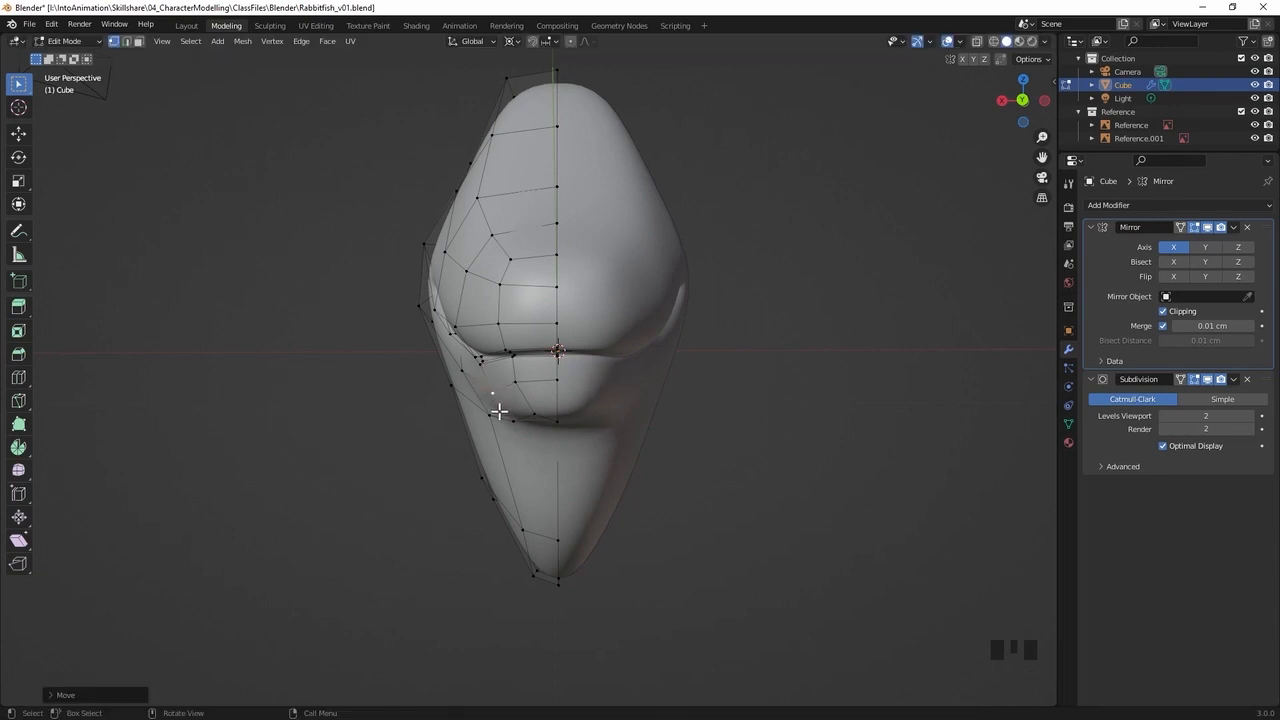
key(g)
click(491, 417)
Fine-tune the position of the lower-jaw vertex where the jaw meets the throat
middle_drag(531, 394, 619, 382)
key(g)
click(551, 375)
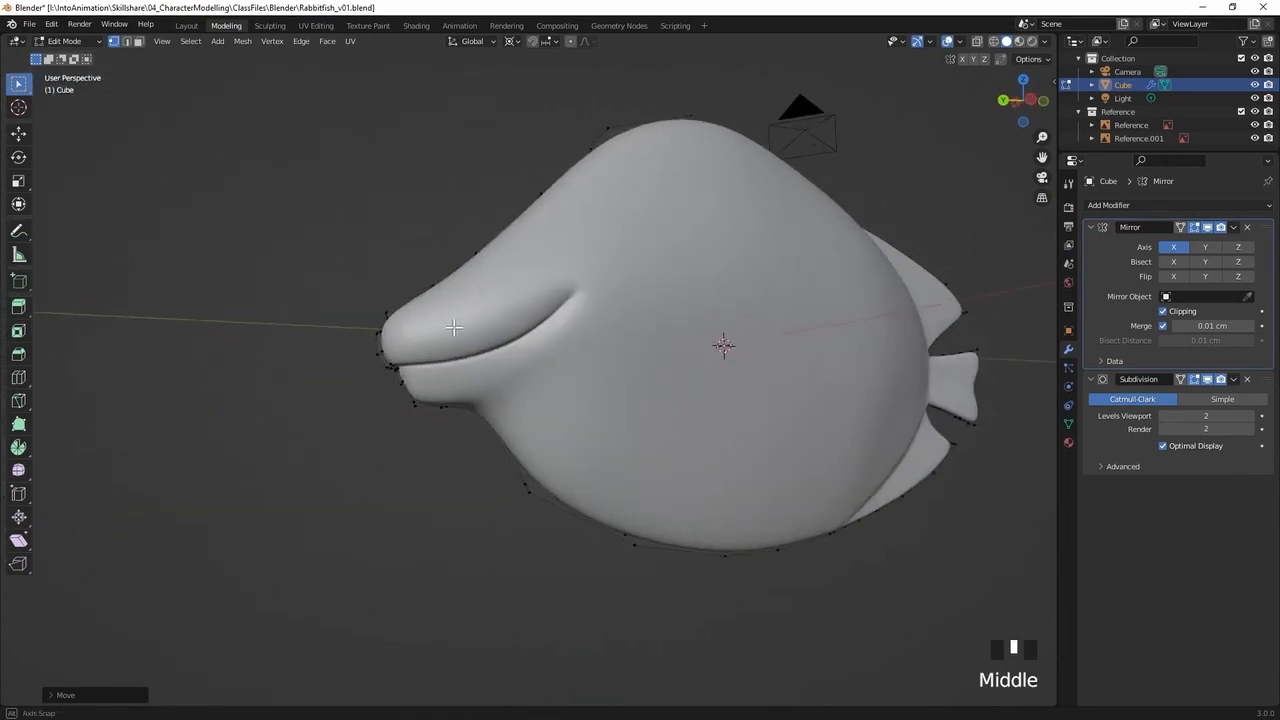